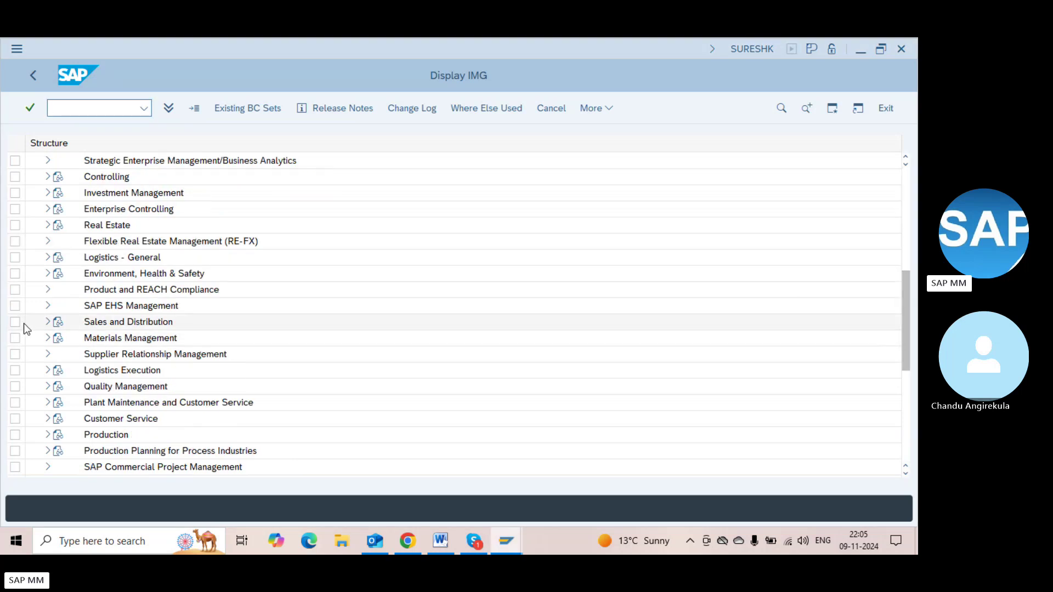
In SPRO, expand Materials Management > Purchasing > Purchase Order > Release Procedure for Purchase Orders
{"action": "left_click", "coordinate": [47, 340]}
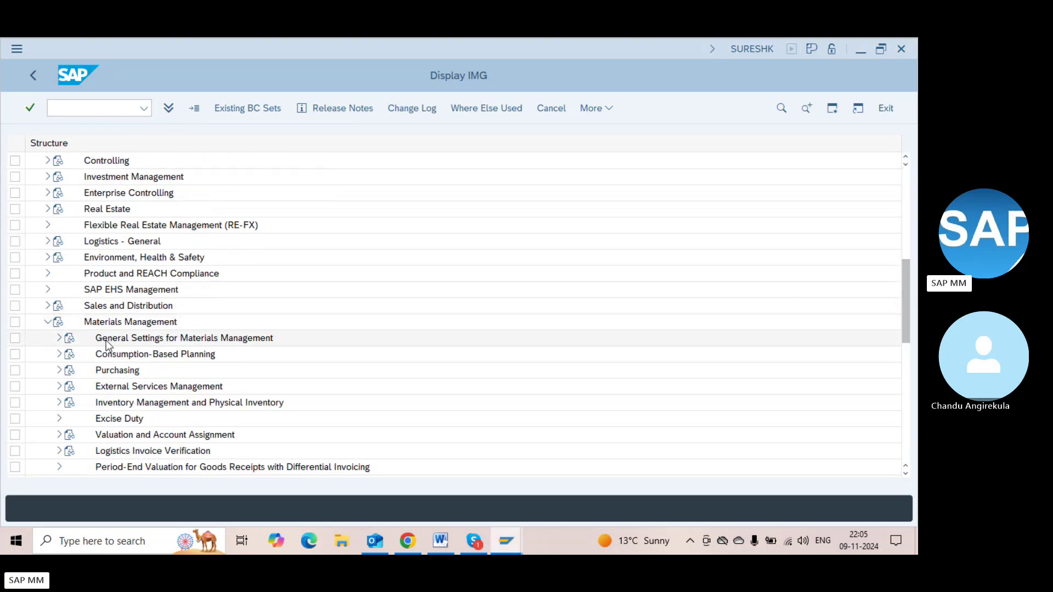
{"action": "left_click", "coordinate": [58, 372]}
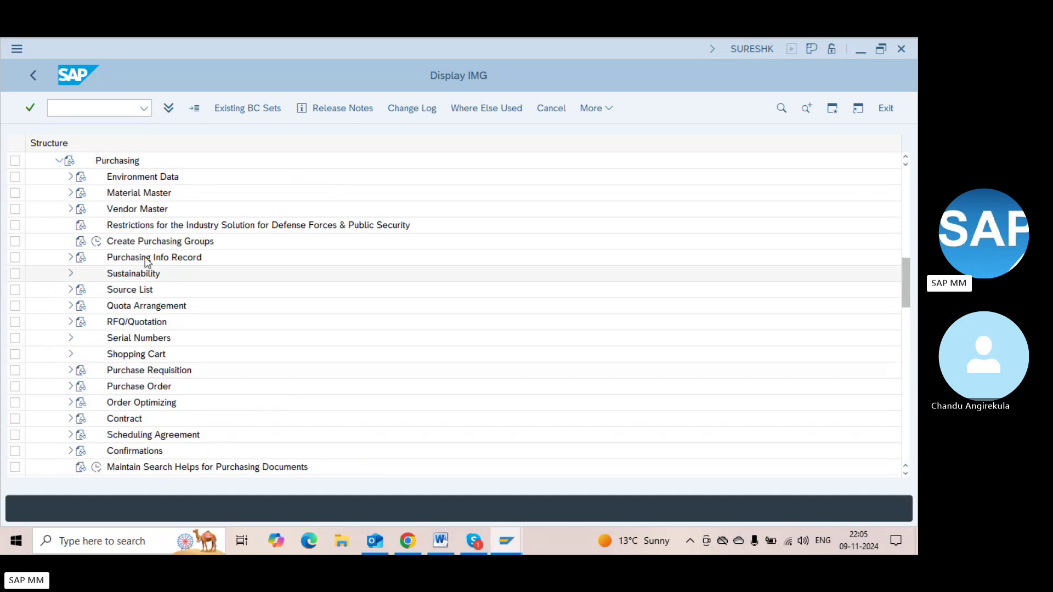
{"action": "left_click", "coordinate": [135, 325]}
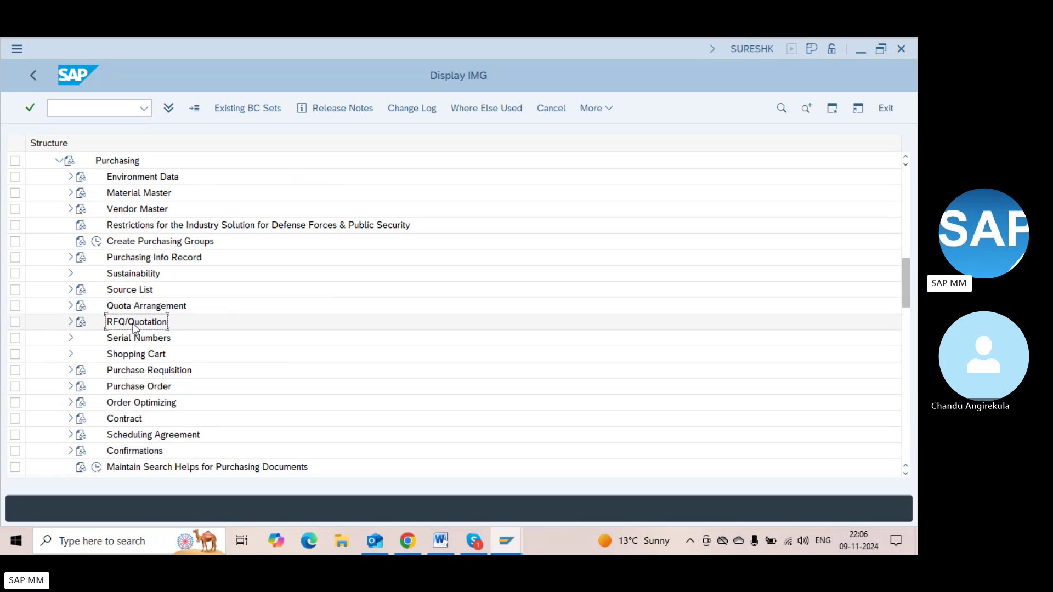
{"action": "left_click", "coordinate": [136, 376]}
{"action": "left_click", "coordinate": [141, 391]}
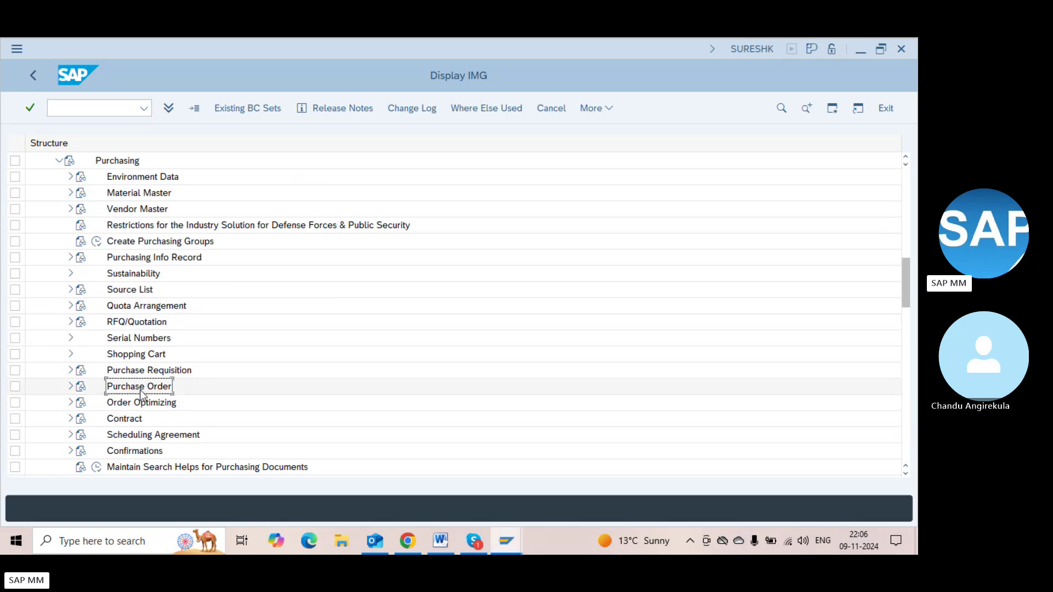
{"action": "left_click", "coordinate": [70, 387]}
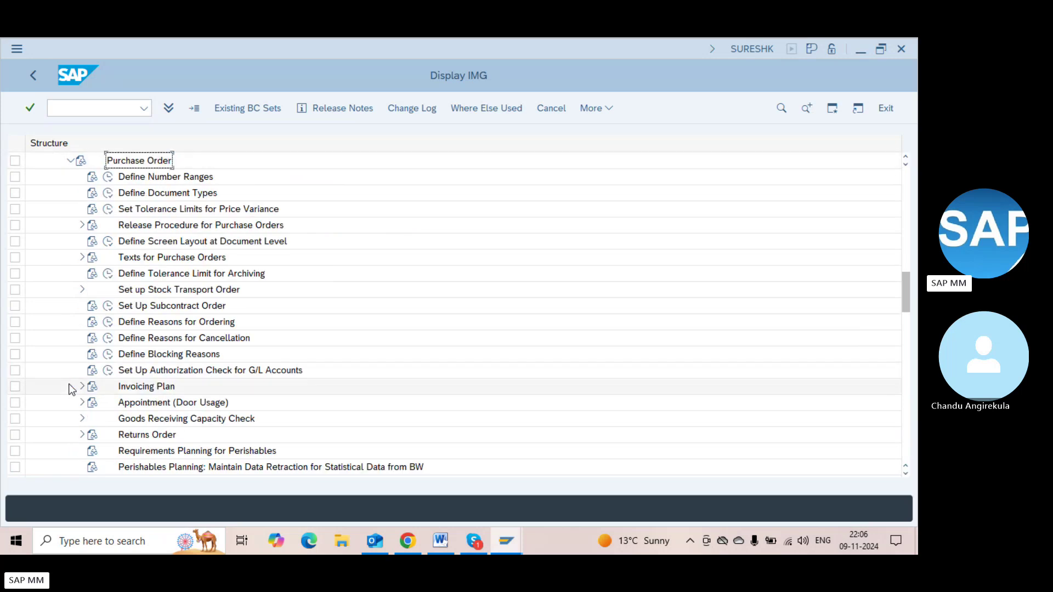
{"action": "left_click", "coordinate": [144, 231]}
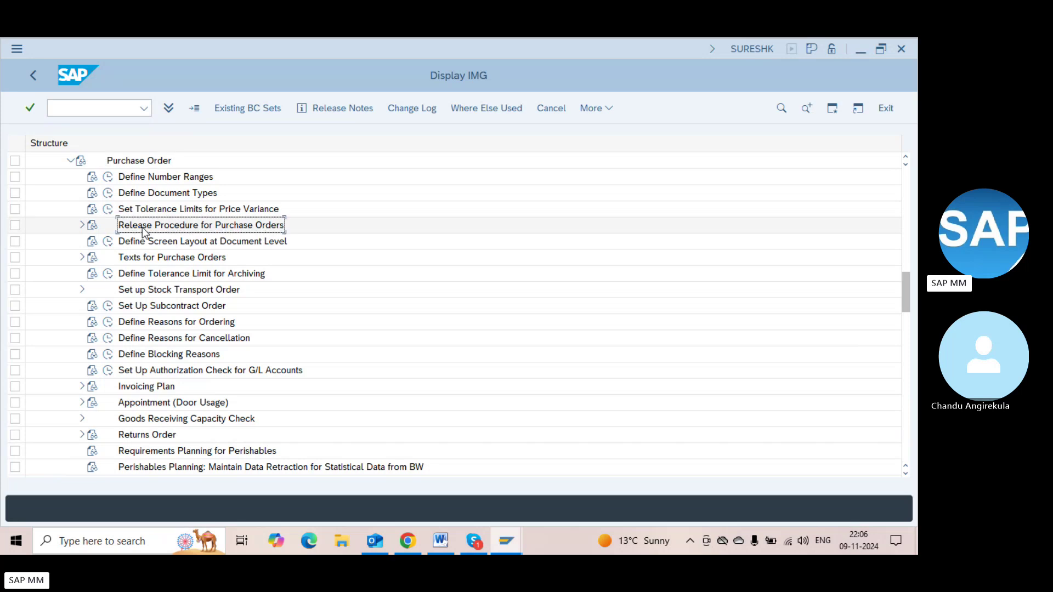
{"action": "left_click", "coordinate": [80, 226]}
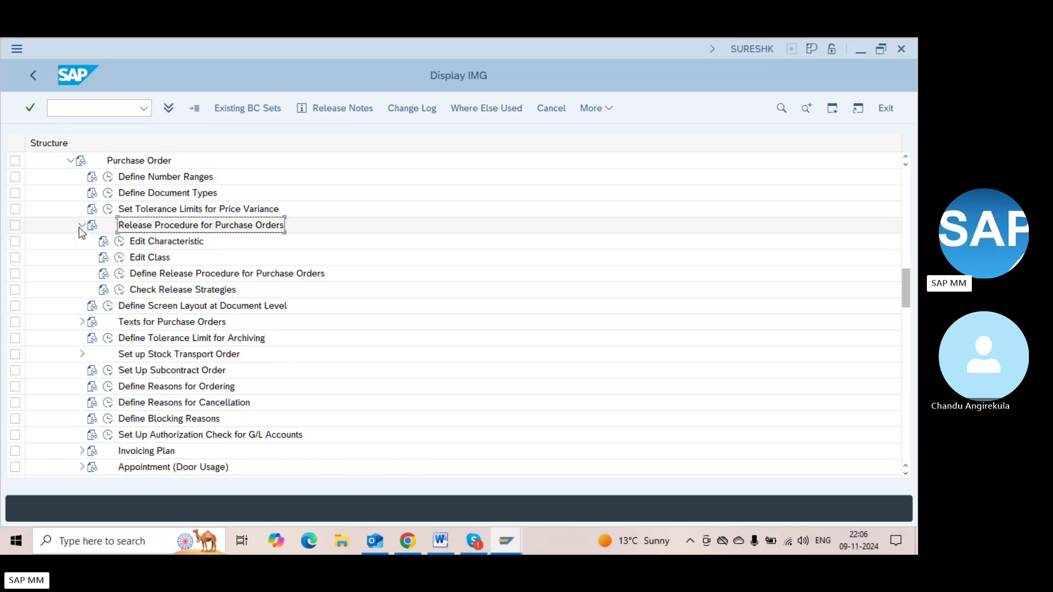
{"action": "left_click", "coordinate": [137, 245]}
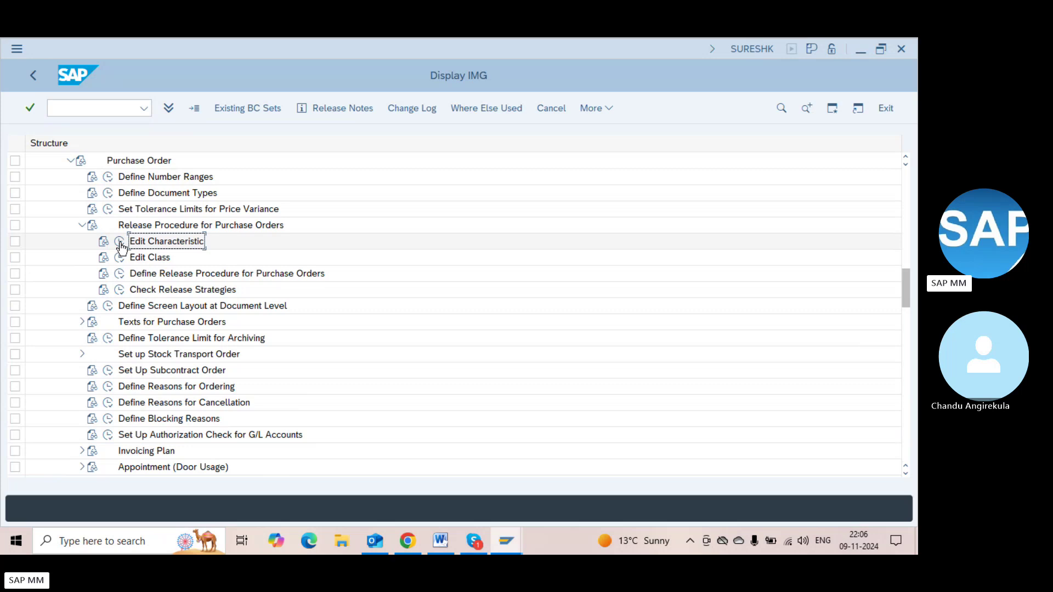
Run Edit Characteristic and create a new characteristic named ZMM_DT
{"action": "left_click", "coordinate": [120, 244]}
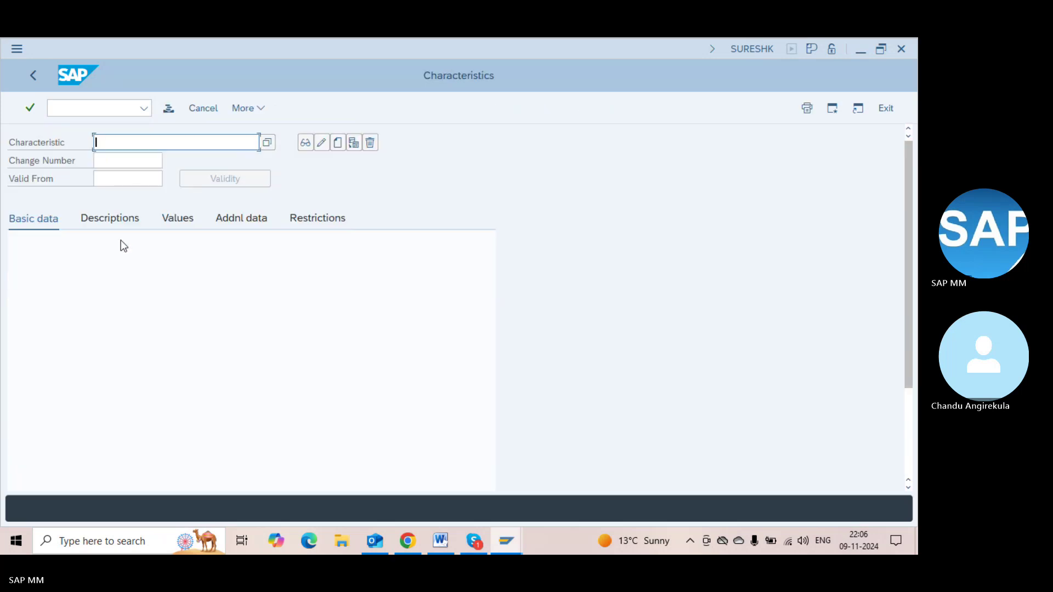
{"action": "left_click", "coordinate": [122, 146]}
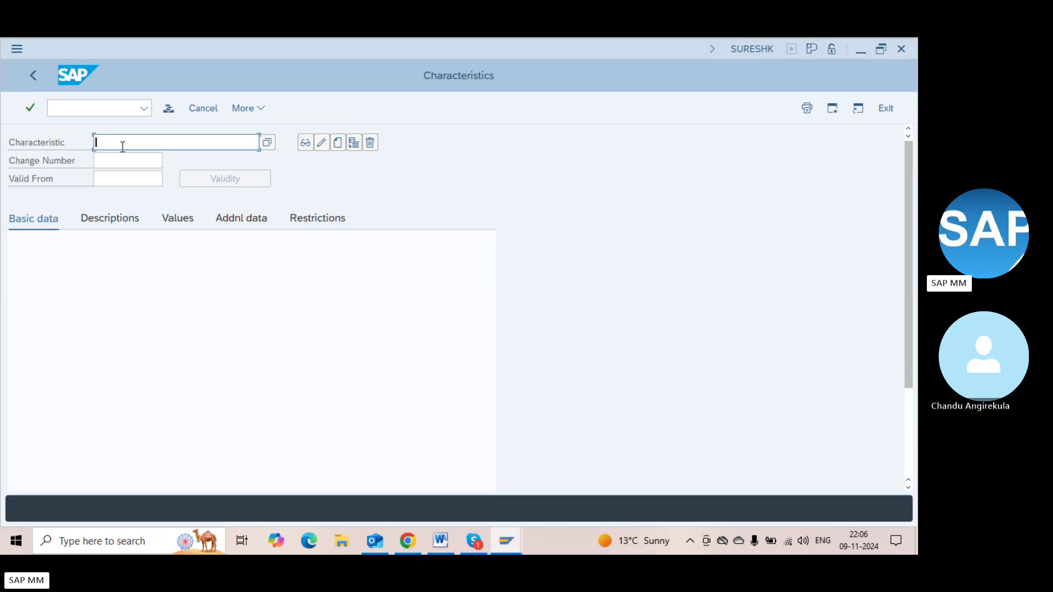
{"action": "type", "text": "ZMM_Doctyp"}
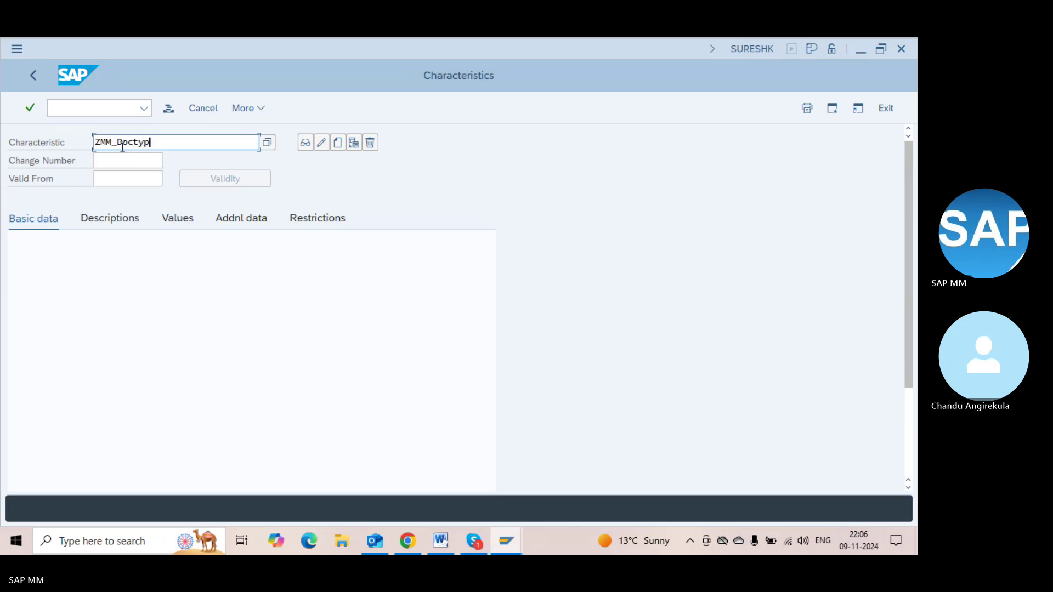
{"action": "key", "text": "BackSpace"}
{"action": "key", "text": "BackSpace"}
{"action": "key", "text": "BackSpace"}
{"action": "key", "text": "BackSpace"}
{"action": "key", "text": "BackSpace"}
{"action": "type", "text": "T"}
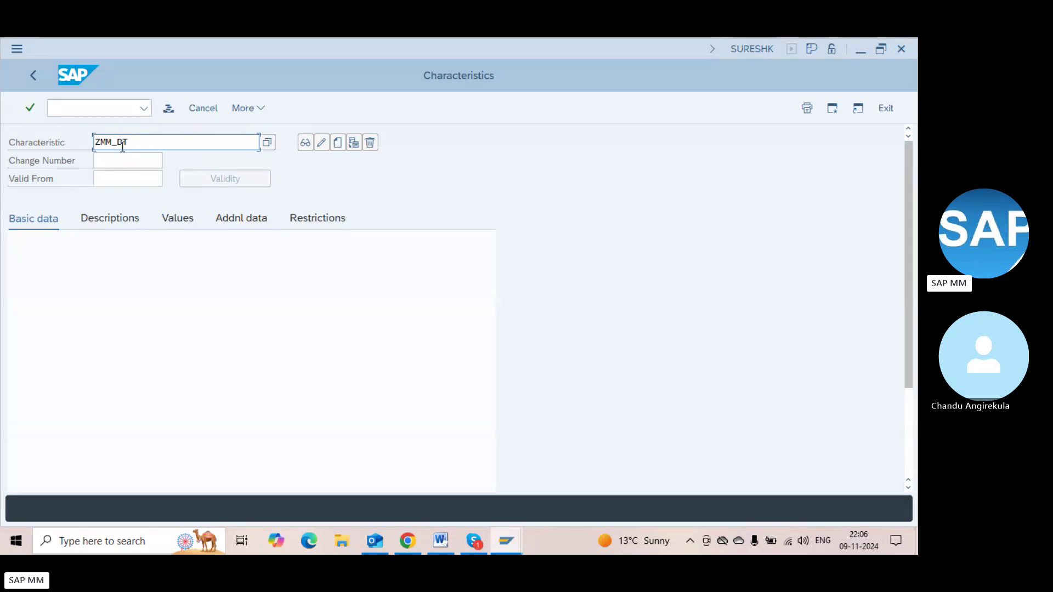
{"action": "type", "text": "YPE"}
{"action": "key", "text": "BackSpace"}
{"action": "key", "text": "BackSpace"}
{"action": "key", "text": "BackSpace"}
{"action": "left_click", "coordinate": [338, 144]}
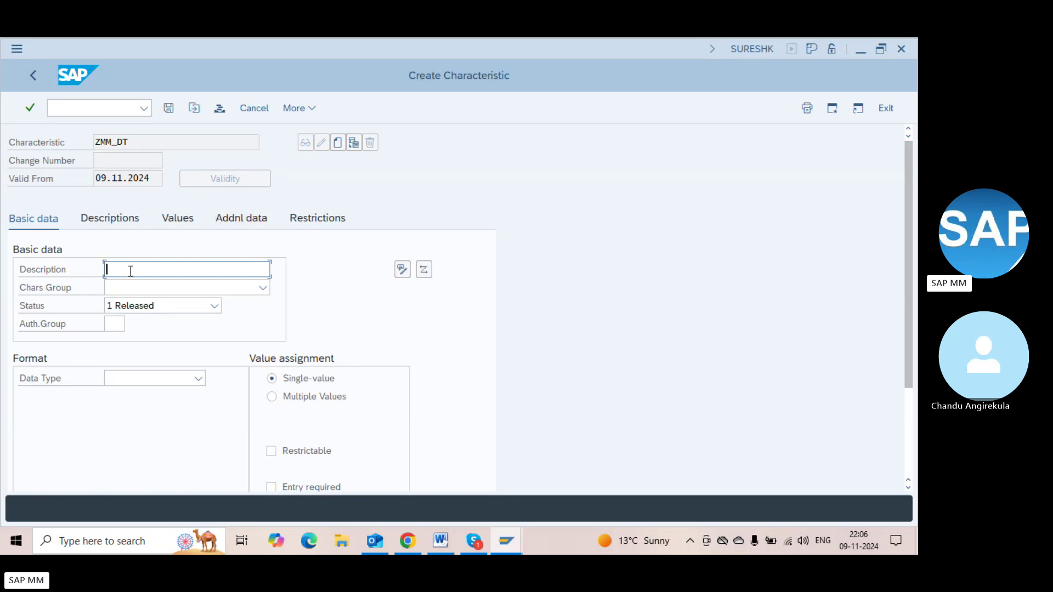
Describe ZMM_DT as 'Document type' and enter CEKKO as its reference table
{"action": "type", "text": "Document type"}
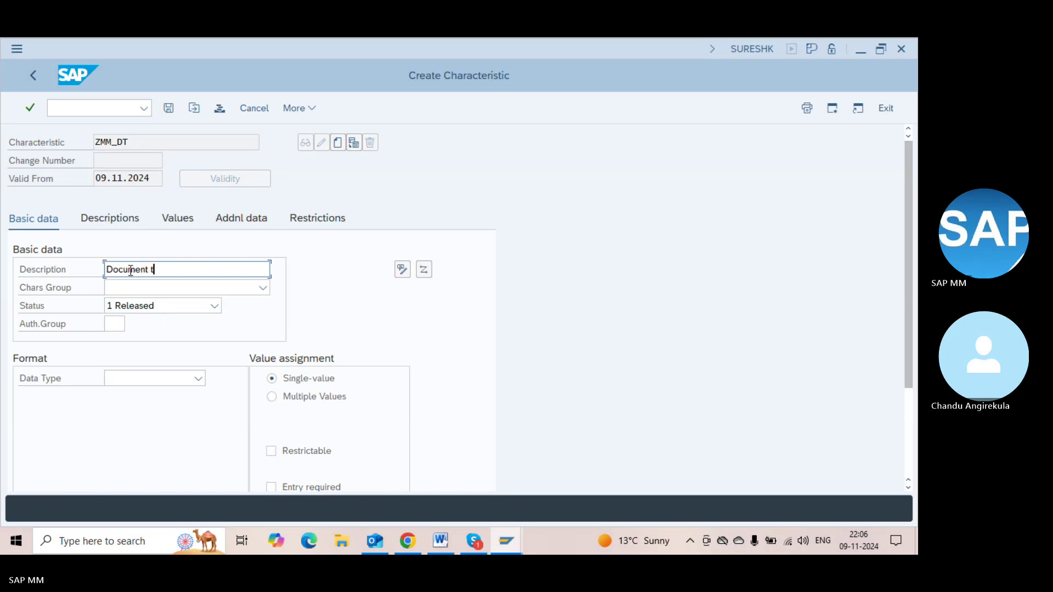
{"action": "left_click", "coordinate": [235, 219]}
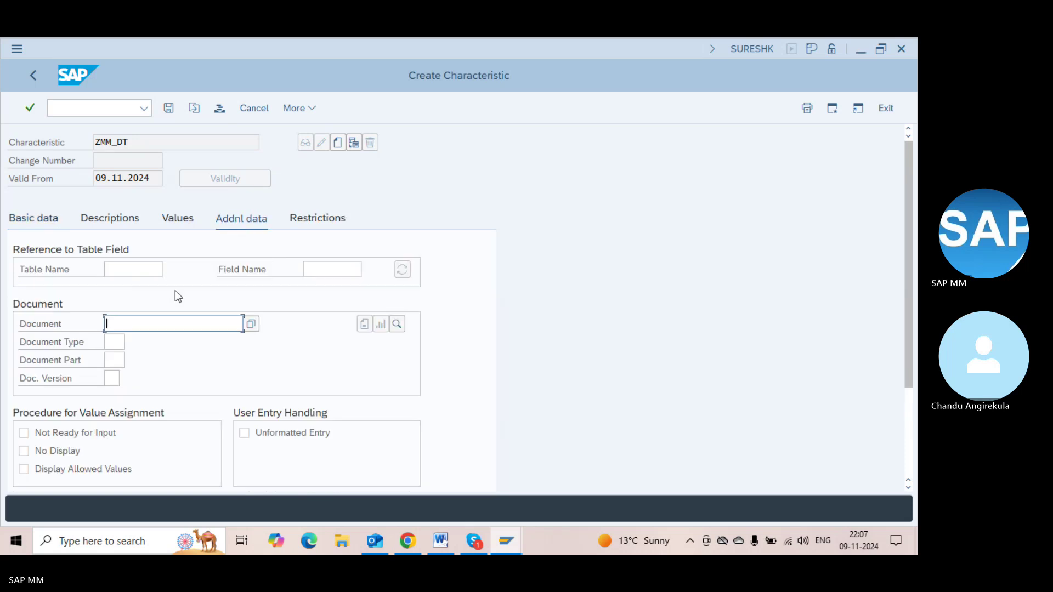
{"action": "left_click", "coordinate": [120, 270]}
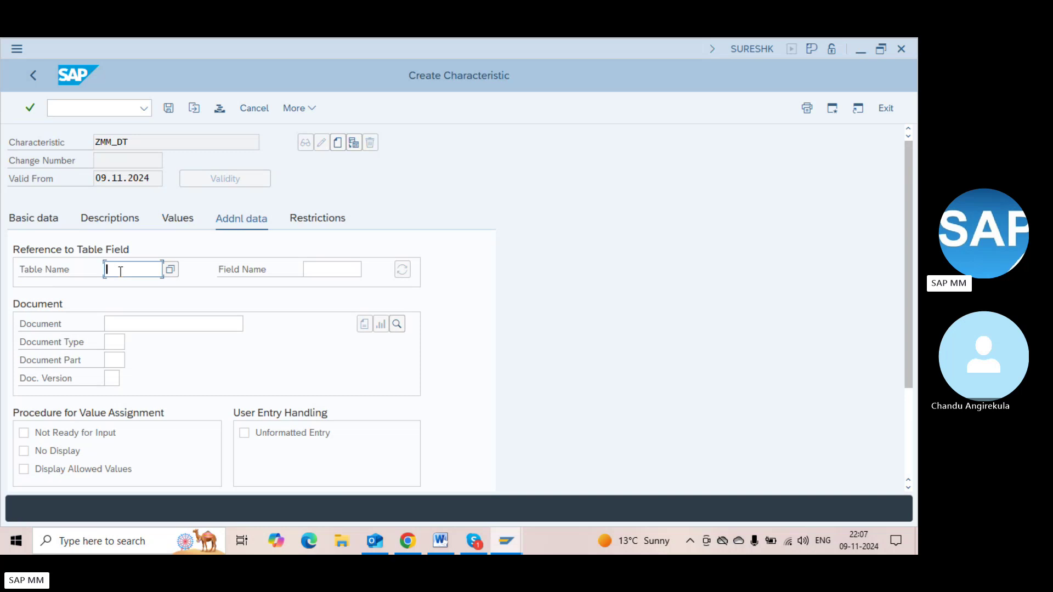
{"action": "type", "text": "CEMK"}
{"action": "type", "text": "O"}
Open the ABAP Dictionary in a new session with /oSE11
{"action": "left_click", "coordinate": [85, 109]}
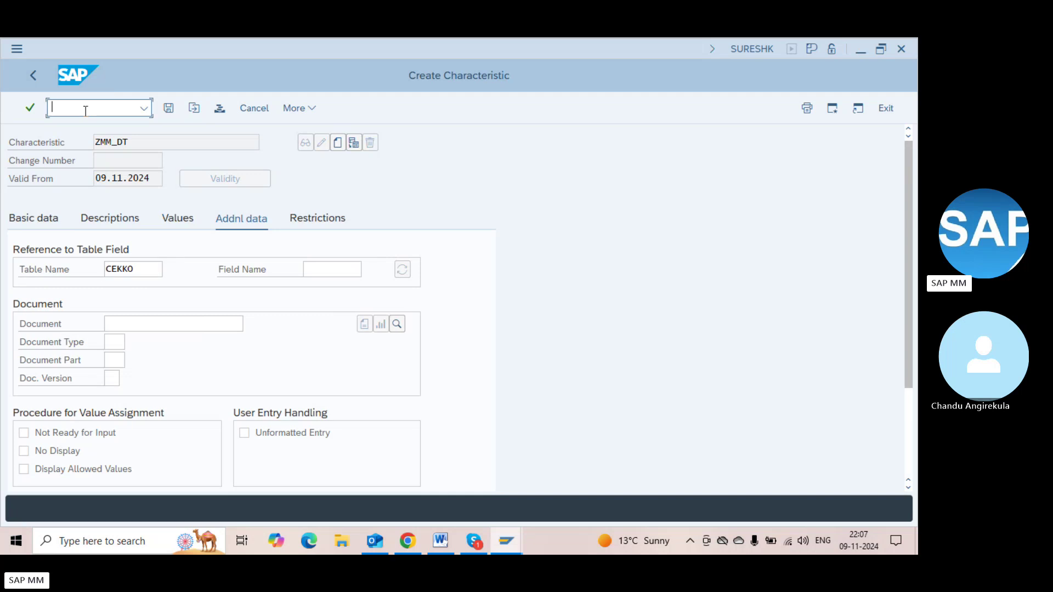
{"action": "type", "text": "/ose11"}
{"action": "key", "text": "Return"}
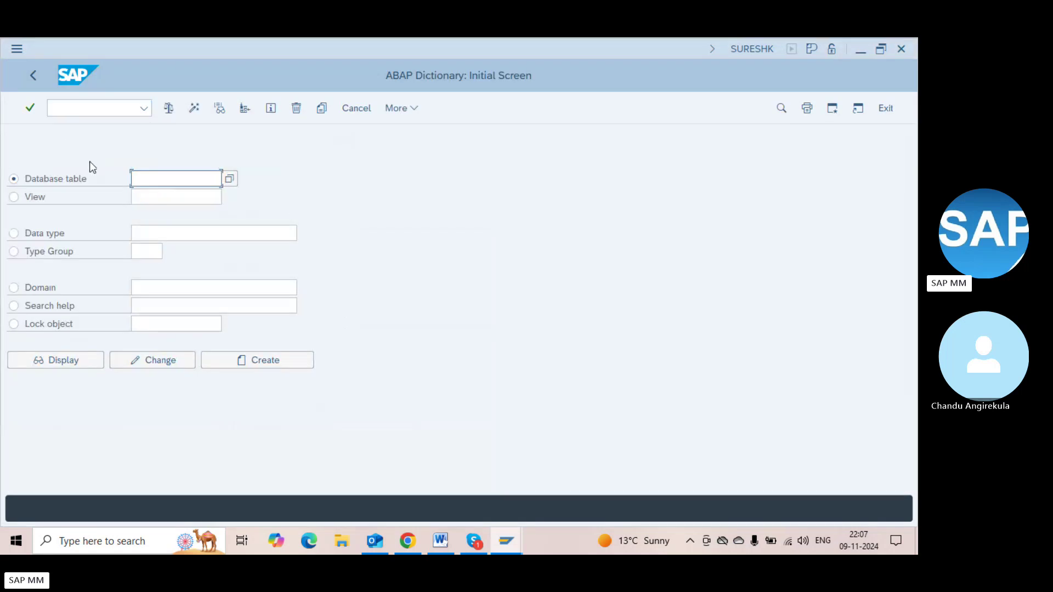
Display structure CEKKO in the ABAP Dictionary and locate its BSART component
{"action": "type", "text": "CEKKO"}
{"action": "left_click", "coordinate": [51, 361]}
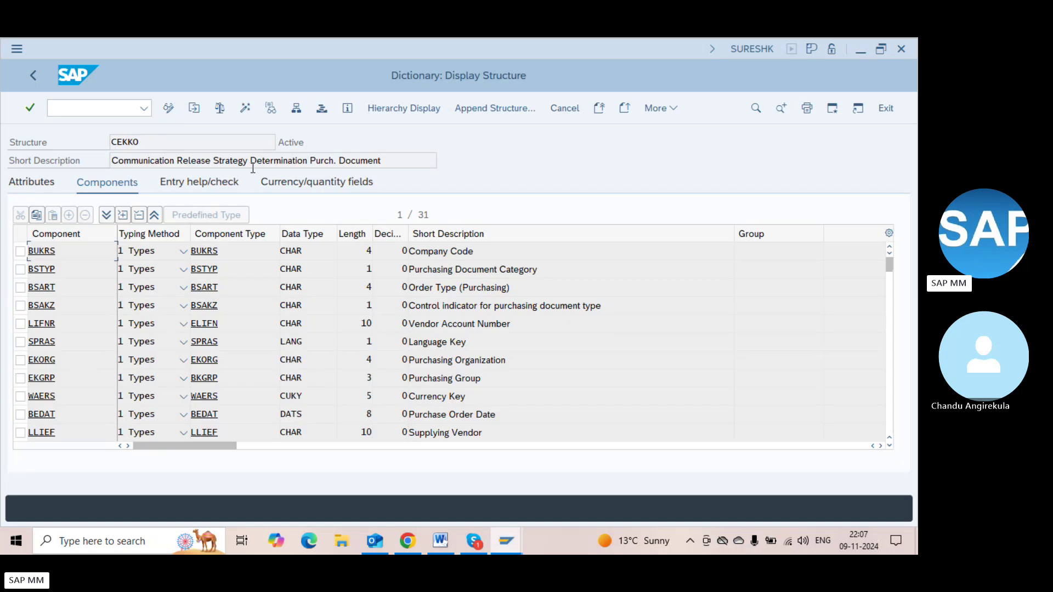
{"action": "left_click", "coordinate": [361, 160]}
{"action": "left_click", "coordinate": [77, 284]}
{"action": "left_click", "coordinate": [71, 274]}
{"action": "left_click", "coordinate": [73, 300]}
Check BSART's details (Order Type (Purchasing), CHAR 4), then return to the ZMM_DT form
{"action": "double_click", "coordinate": [505, 290]}
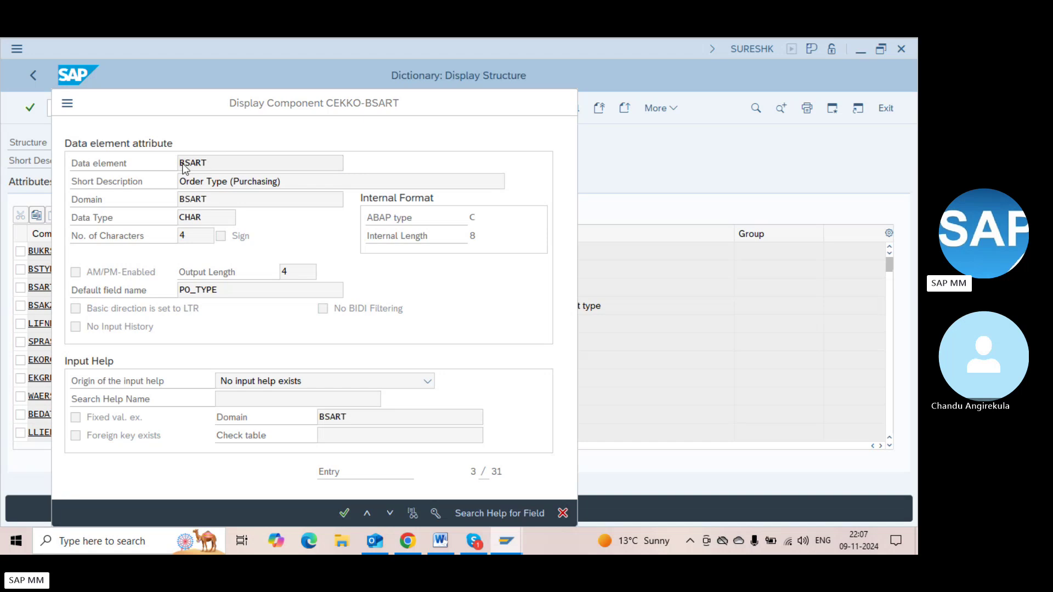
{"action": "key", "text": "Return"}
{"action": "key", "text": "alt+Tab"}
{"action": "key", "text": "alt+Tab"}
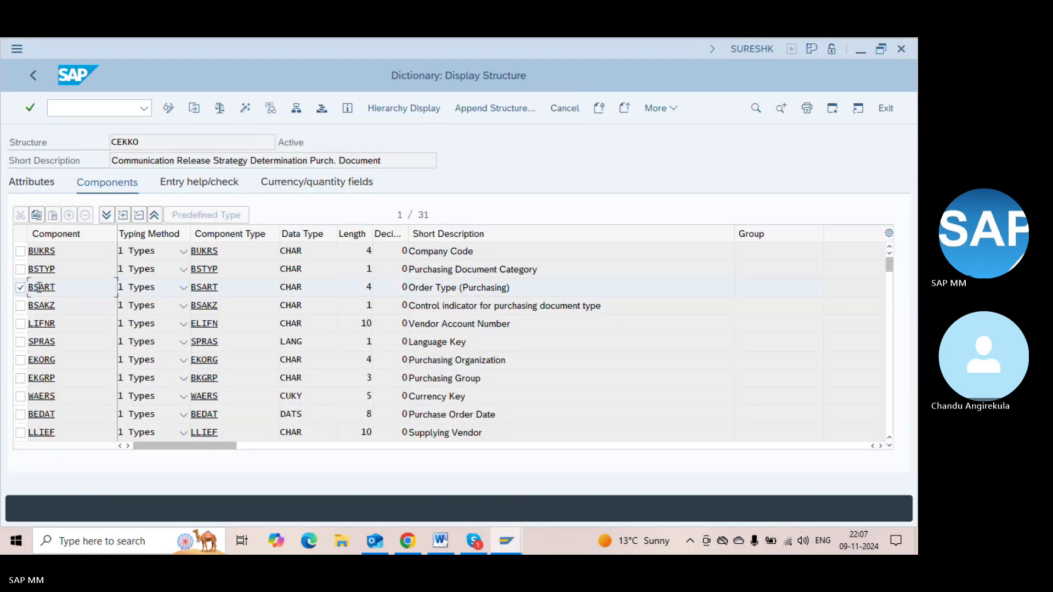
{"action": "key", "text": "alt+Tab"}
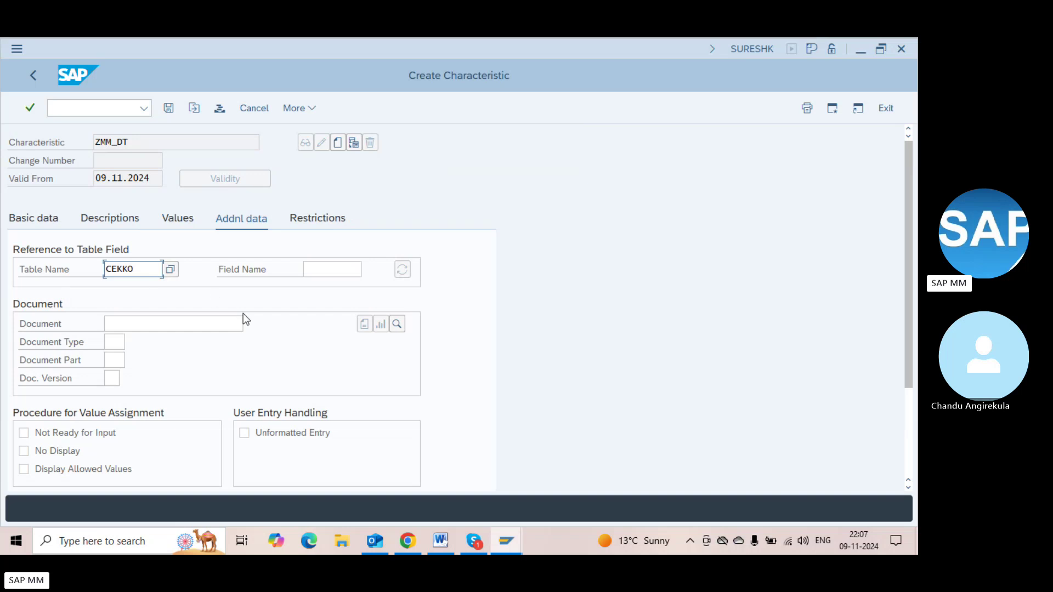
Reference field BSART so ZMM_DT takes CHAR 4 format from the ABAP Dictionary
{"action": "left_click", "coordinate": [326, 270]}
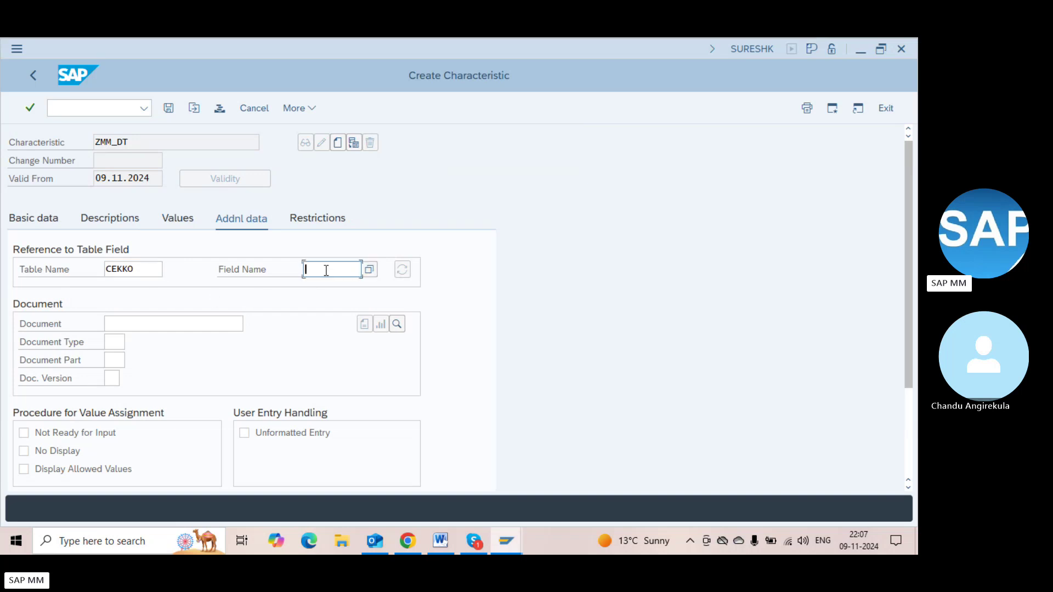
{"action": "type", "text": "BSART"}
{"action": "key", "text": "Return"}
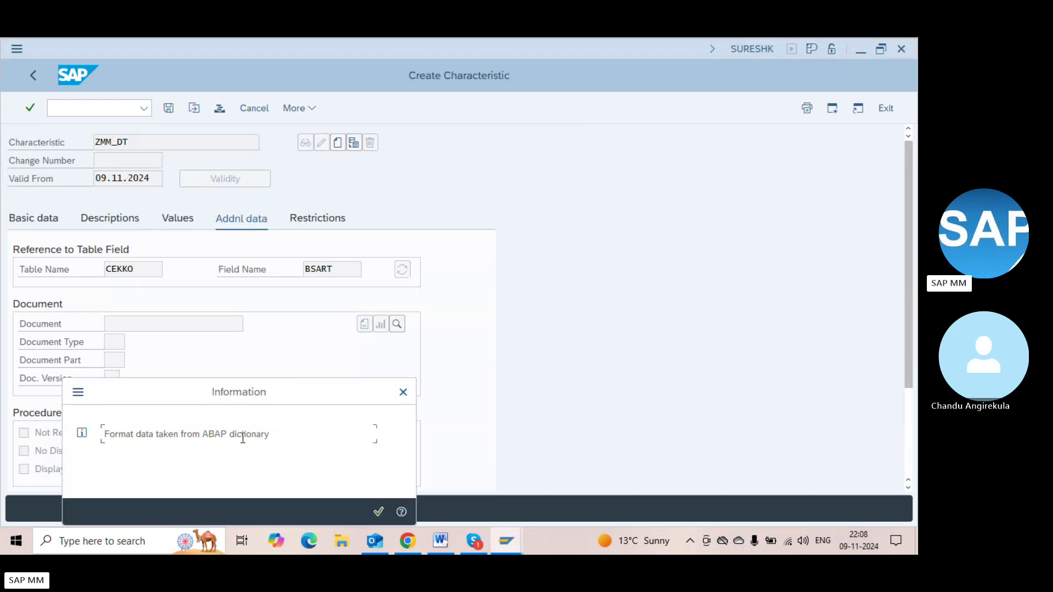
{"action": "key", "text": "Return"}
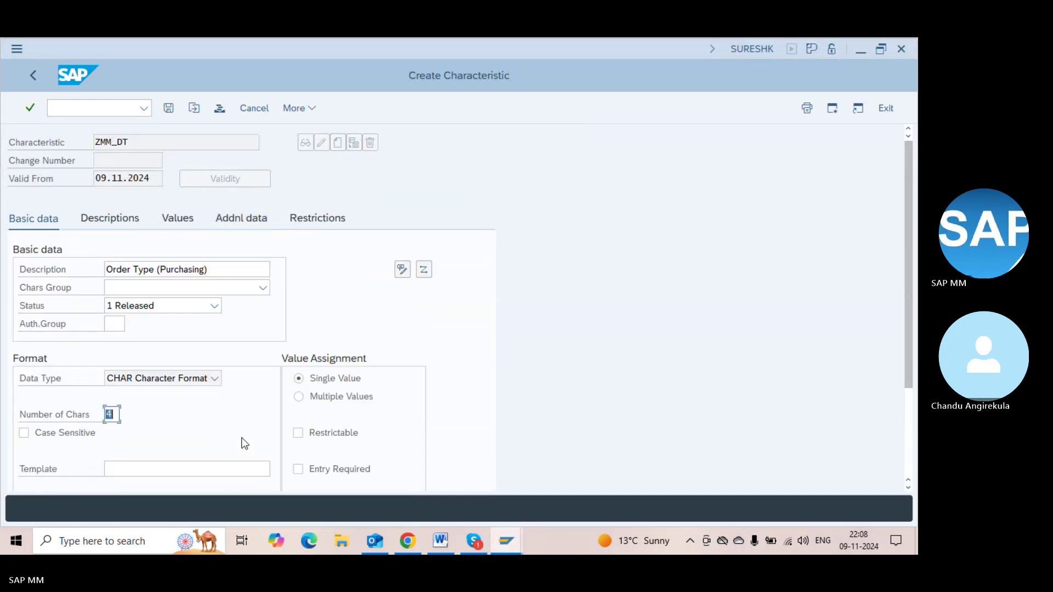
Review ZMM_DT's description, CHAR data type and character count against CEKKO's BSART
{"action": "left_click", "coordinate": [211, 275]}
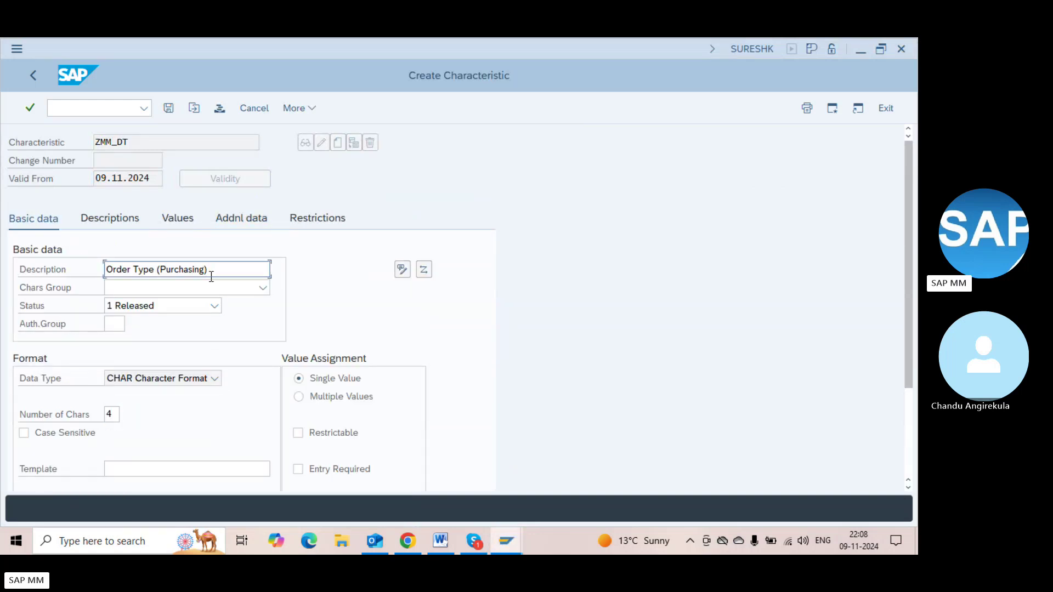
{"action": "left_click", "coordinate": [155, 140]}
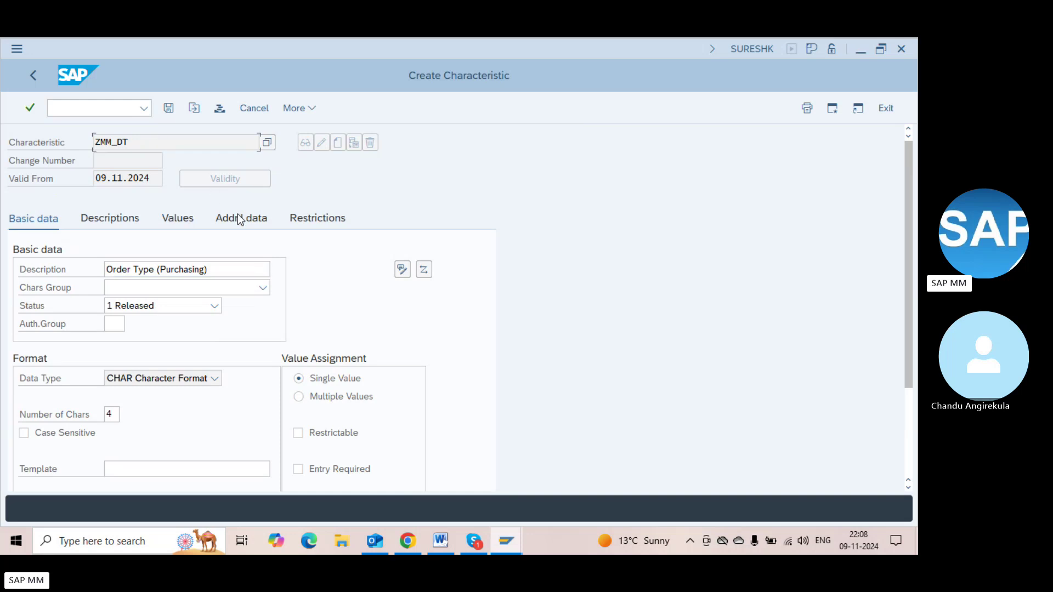
{"action": "left_click", "coordinate": [222, 273]}
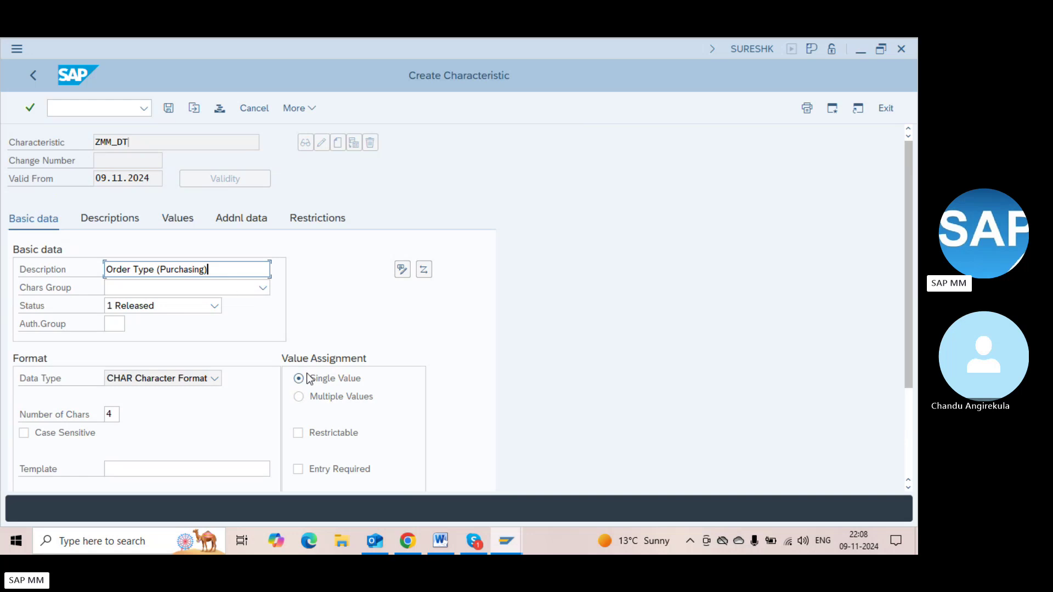
{"action": "left_click", "coordinate": [159, 377]}
{"action": "left_click", "coordinate": [159, 377]}
{"action": "key", "text": "alt+Tab"}
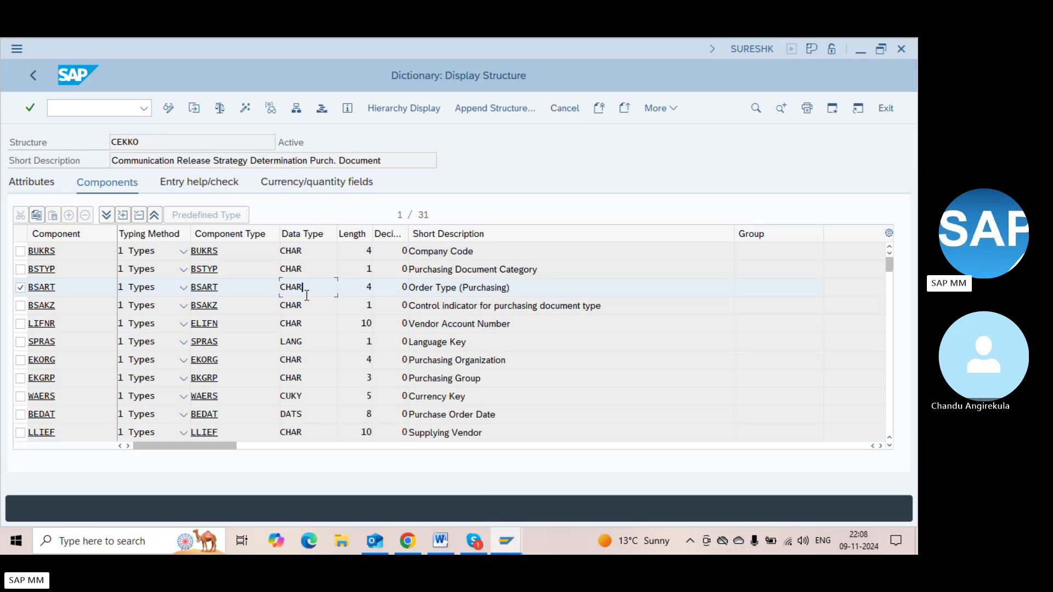
{"action": "key", "text": "alt+Tab"}
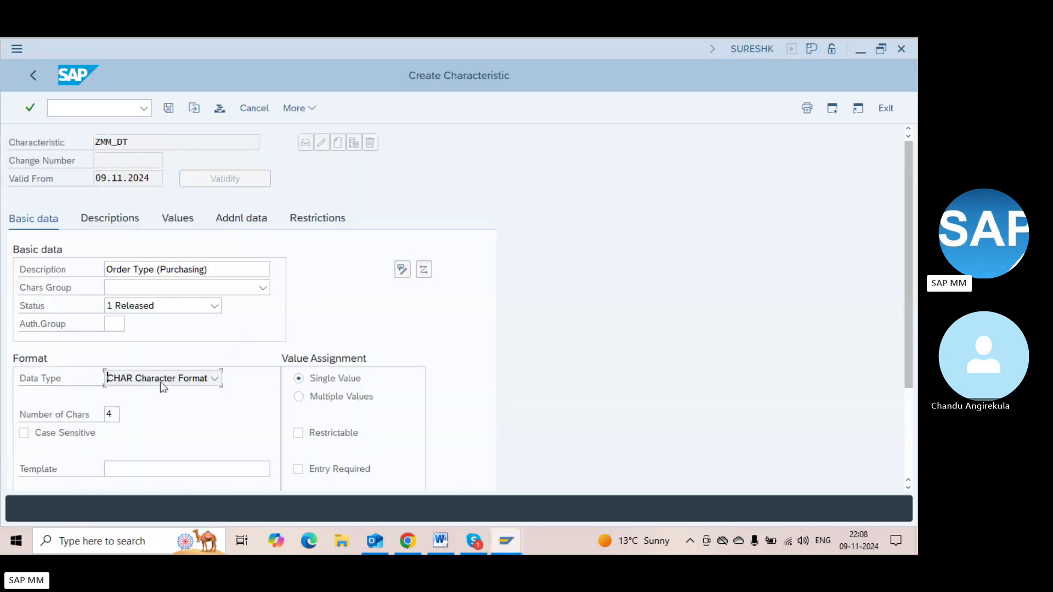
{"action": "key", "text": "alt+Tab"}
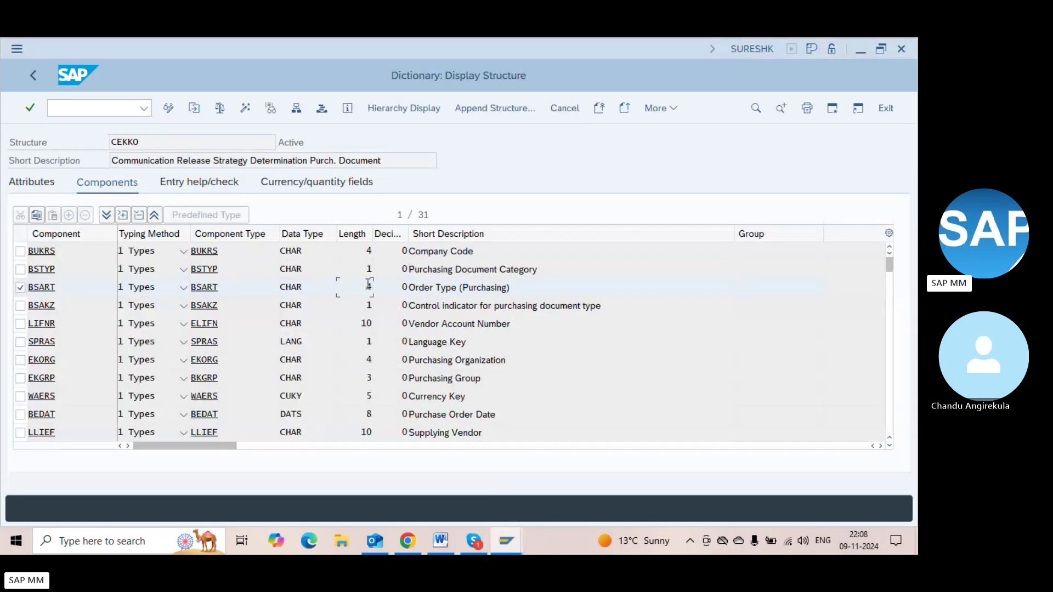
{"action": "key", "text": "alt+Tab"}
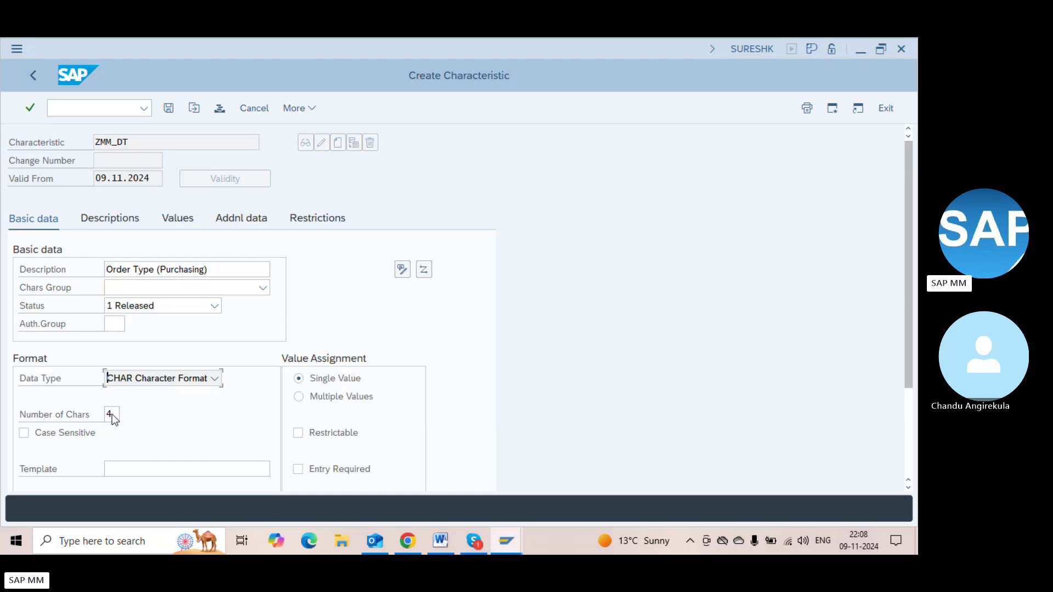
{"action": "left_click", "coordinate": [120, 414]}
{"action": "key", "text": "shift+Tab"}
Set ZMM_DT's value assignment to Multiple Values
{"action": "left_click", "coordinate": [340, 392]}
{"action": "left_click", "coordinate": [336, 379]}
{"action": "left_click", "coordinate": [338, 402]}
{"action": "left_click", "coordinate": [333, 384]}
{"action": "left_click", "coordinate": [325, 387]}
{"action": "left_click", "coordinate": [324, 392]}
{"action": "left_click", "coordinate": [113, 218]}
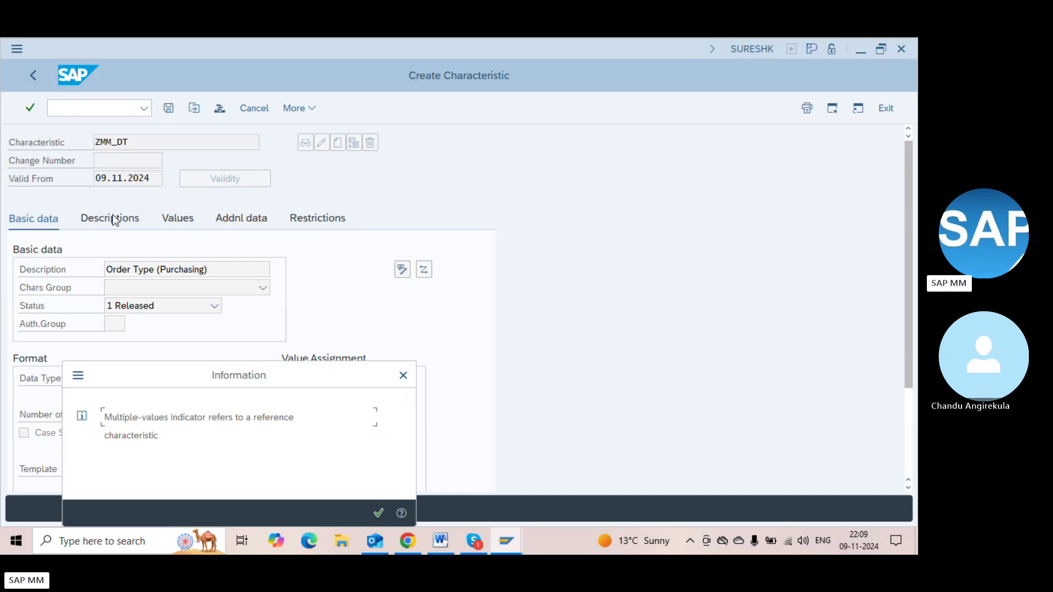
Dismiss the notice and enter trial allowed values ZNB, NB and ZHNB on the Values tab
{"action": "key", "text": "Return"}
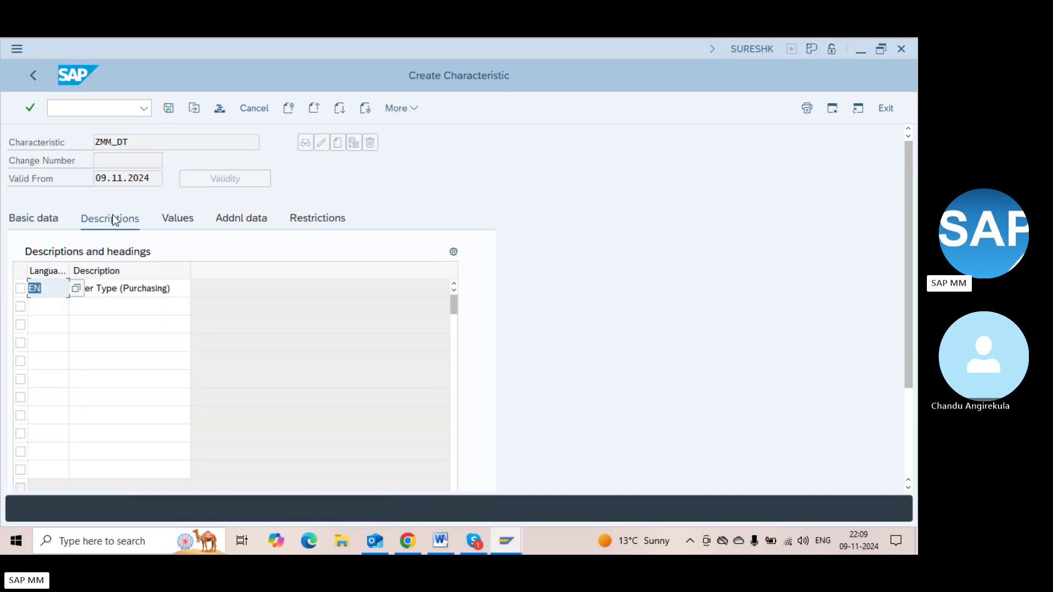
{"action": "left_click", "coordinate": [170, 217]}
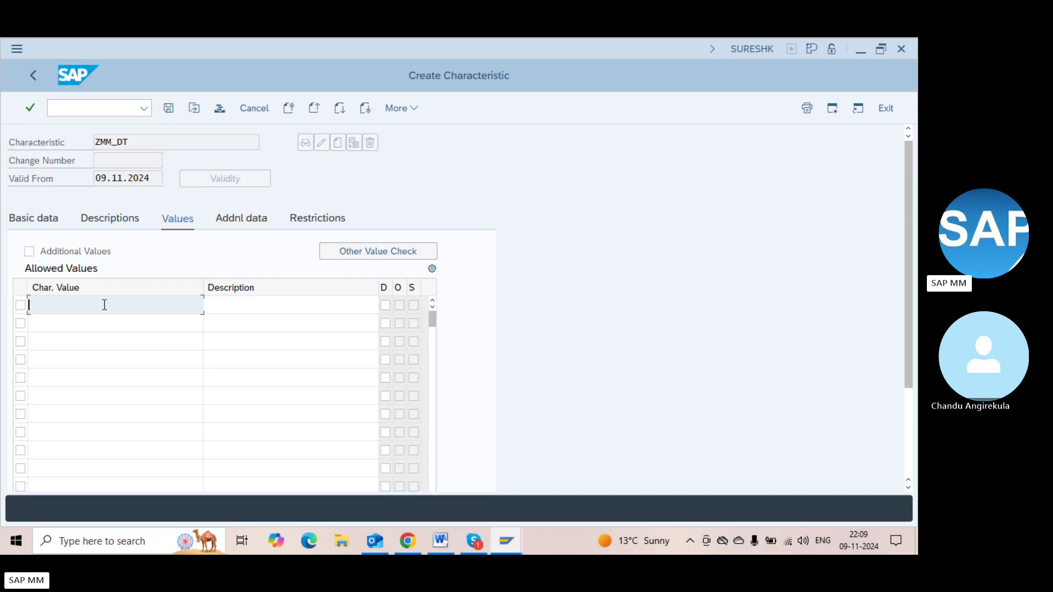
{"action": "left_click", "coordinate": [94, 325]}
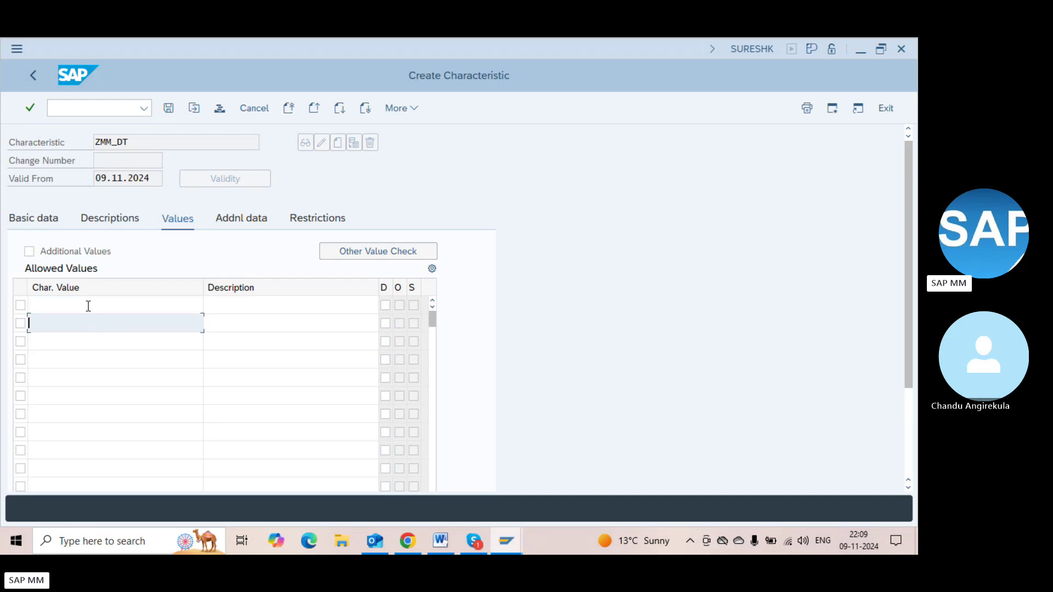
{"action": "left_click", "coordinate": [88, 305]}
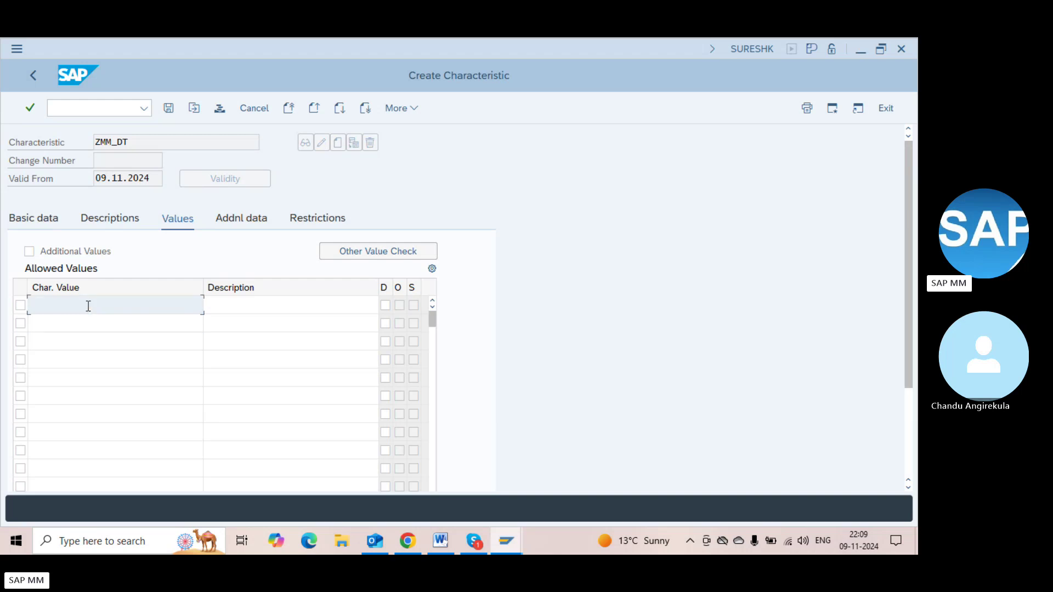
{"action": "left_click", "coordinate": [93, 323]}
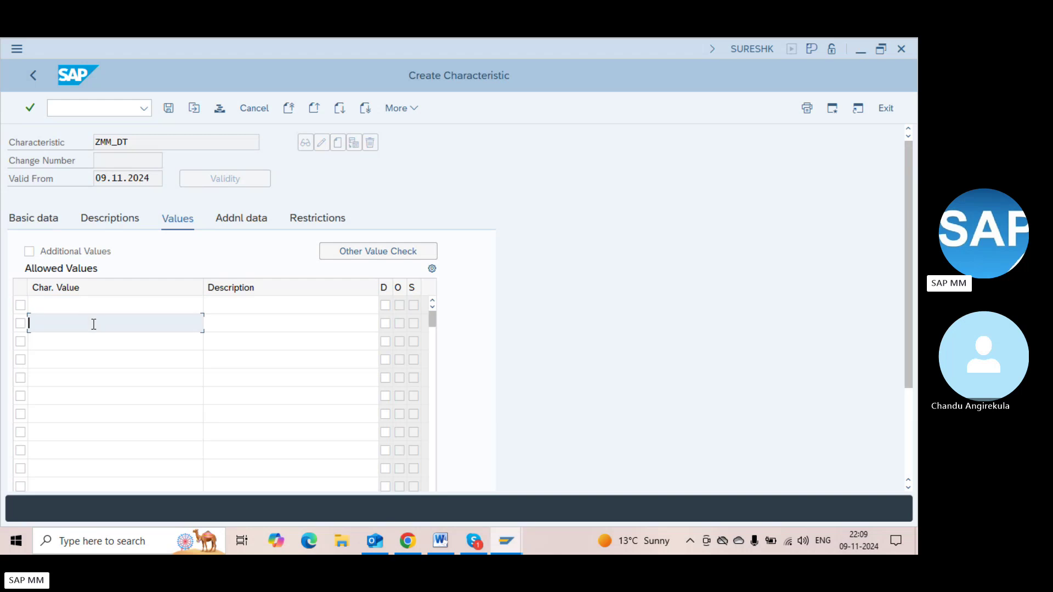
{"action": "left_click", "coordinate": [80, 307]}
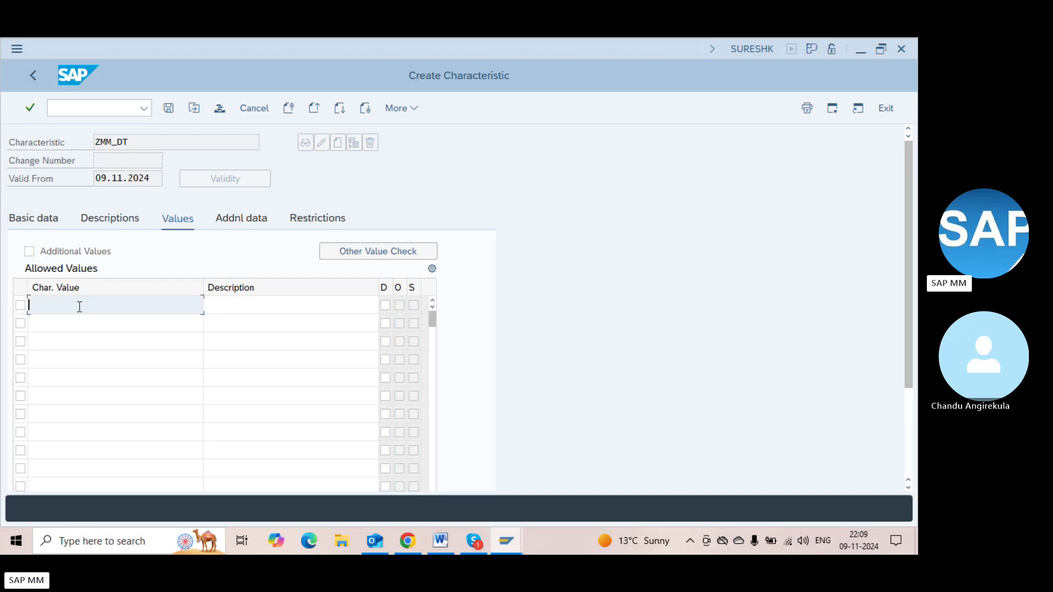
{"action": "type", "text": "ZNB"}
{"action": "left_click", "coordinate": [62, 321]}
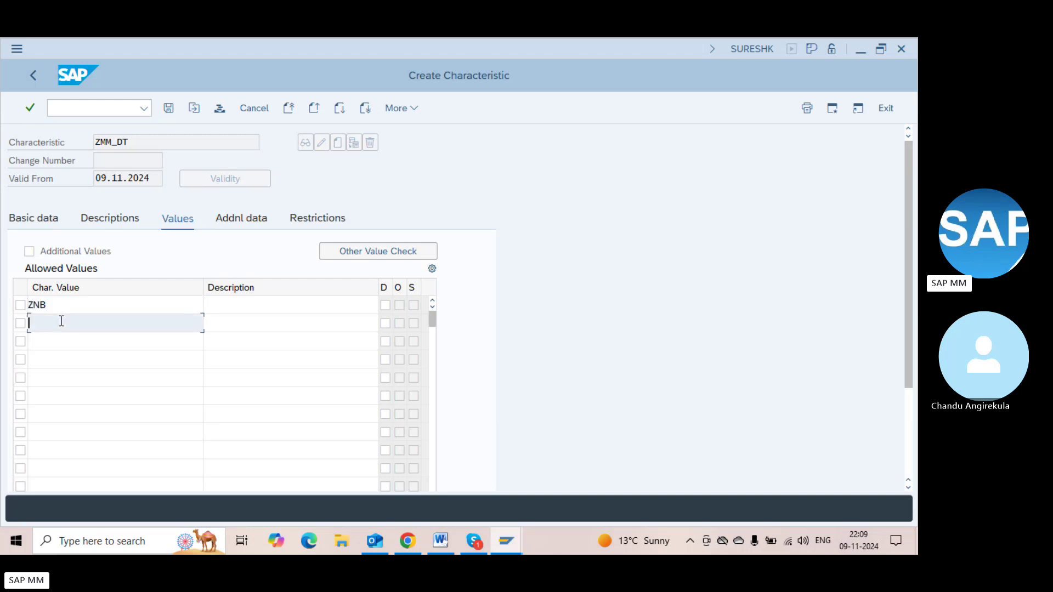
{"action": "type", "text": "NB"}
{"action": "left_click", "coordinate": [63, 340]}
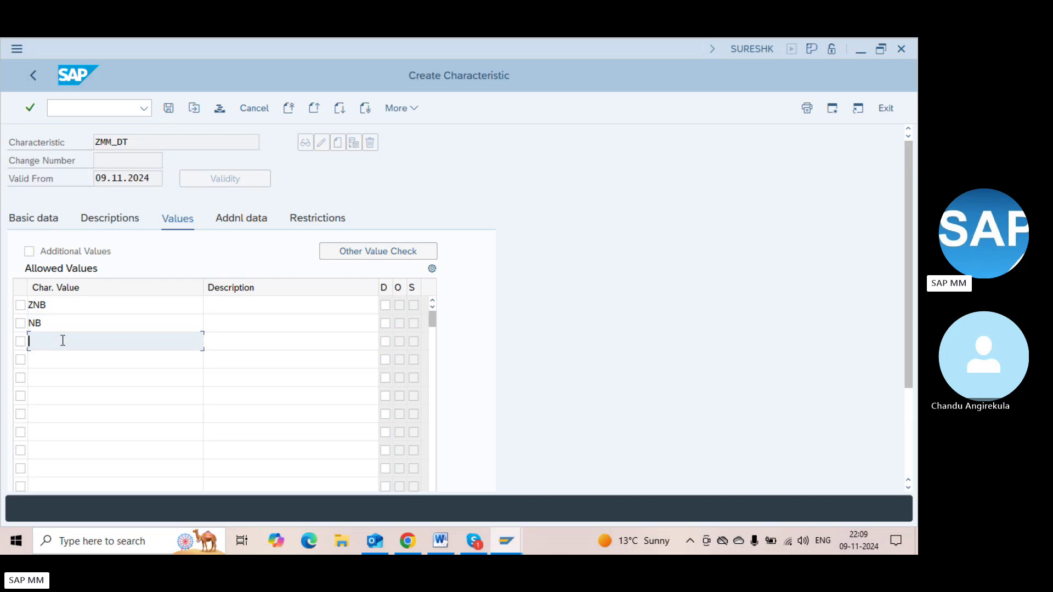
{"action": "type", "text": "ZHNB"}
Delete the ZHNB, NB and ZNB entries, leaving the Allowed Values list empty
{"action": "key", "text": "BackSpace"}
{"action": "key", "text": "BackSpace"}
{"action": "key", "text": "BackSpace"}
{"action": "key", "text": "BackSpace"}
{"action": "key", "text": "shift+Tab"}
{"action": "key", "text": "shift+Tab"}
{"action": "key", "text": "shift+Tab"}
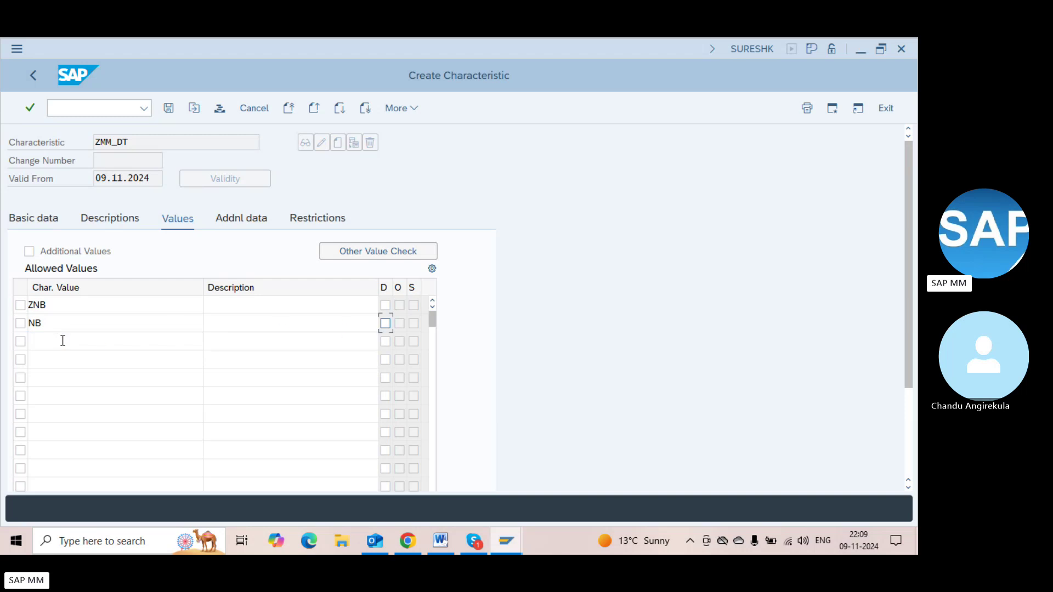
{"action": "key", "text": "BackSpace"}
{"action": "key", "text": "BackSpace"}
{"action": "key", "text": "shift+Tab"}
{"action": "key", "text": "shift+Tab"}
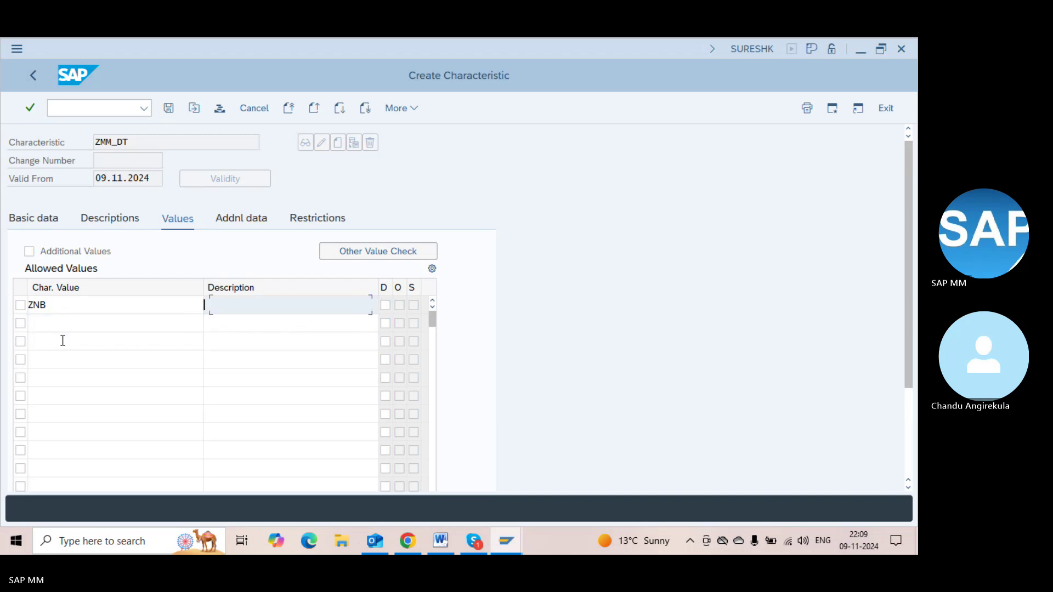
{"action": "key", "text": "shift+Tab"}
{"action": "key", "text": "BackSpace"}
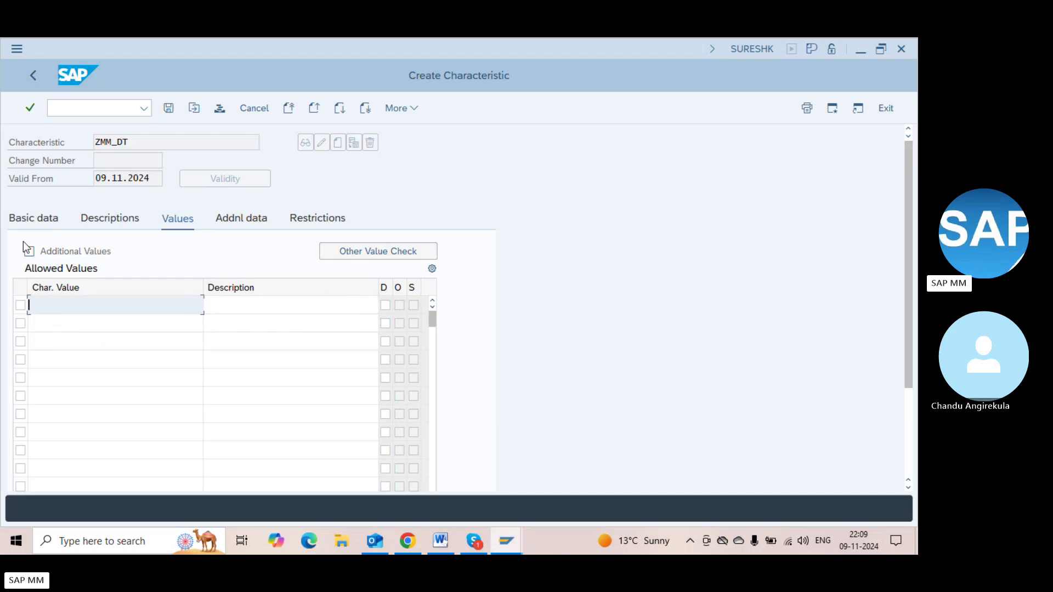
Allow additional values for ZMM_DT and keep Allowed values as the value check strategy
{"action": "left_click", "coordinate": [28, 251]}
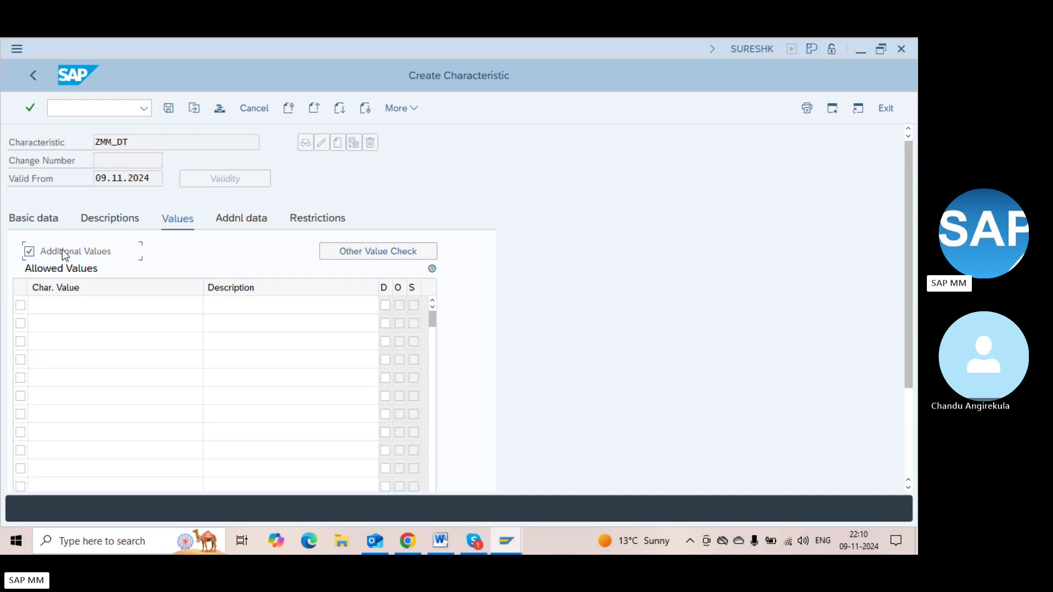
{"action": "left_click", "coordinate": [356, 257]}
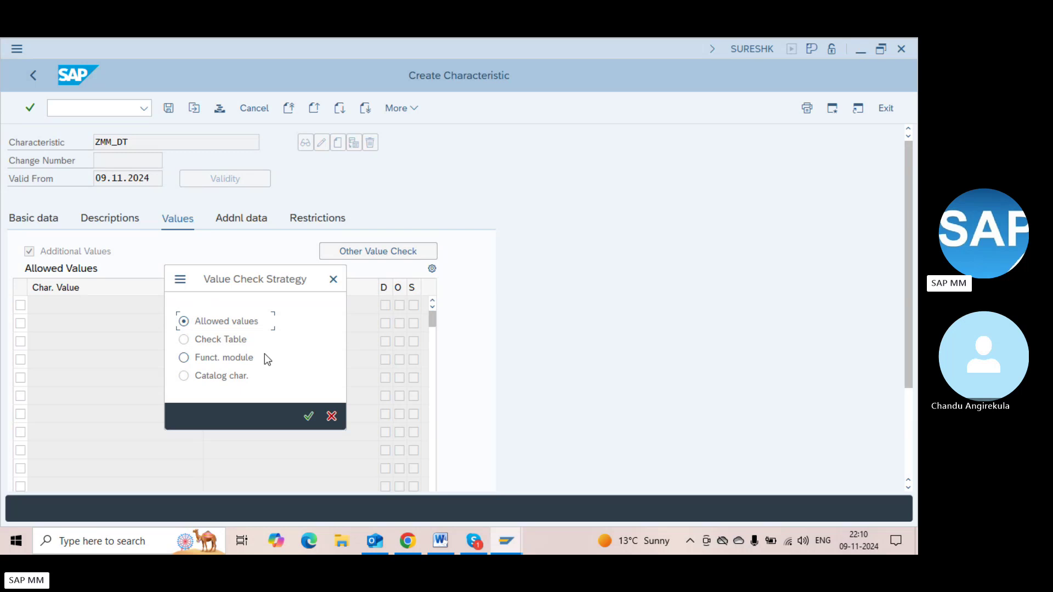
{"action": "key", "text": "Return"}
Save ZMM_DT and display it to confirm its CEKKO-BSART reference
{"action": "key", "text": "ctrl+s"}
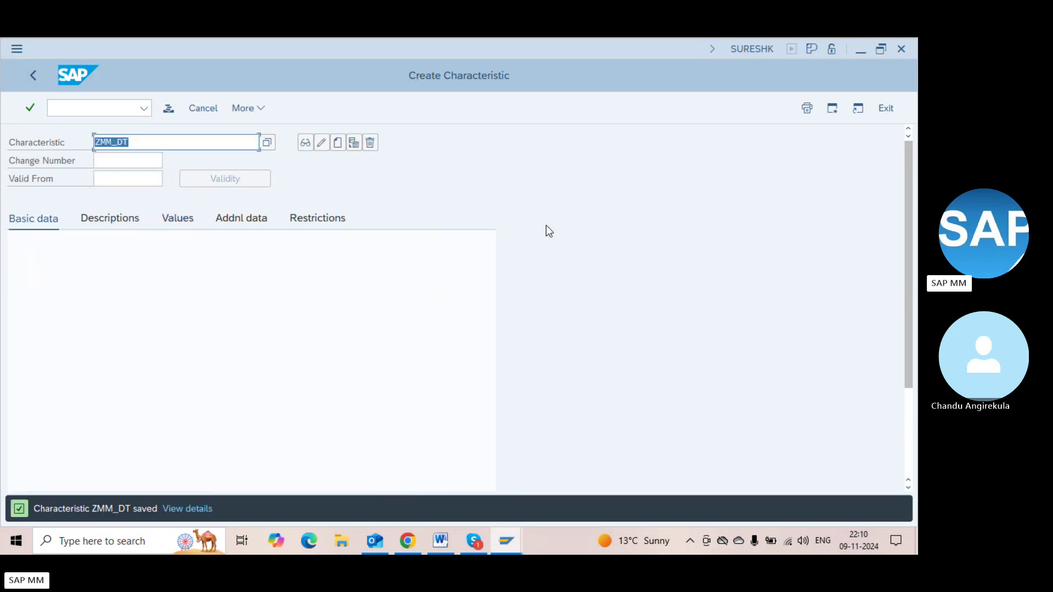
{"action": "left_click", "coordinate": [305, 143]}
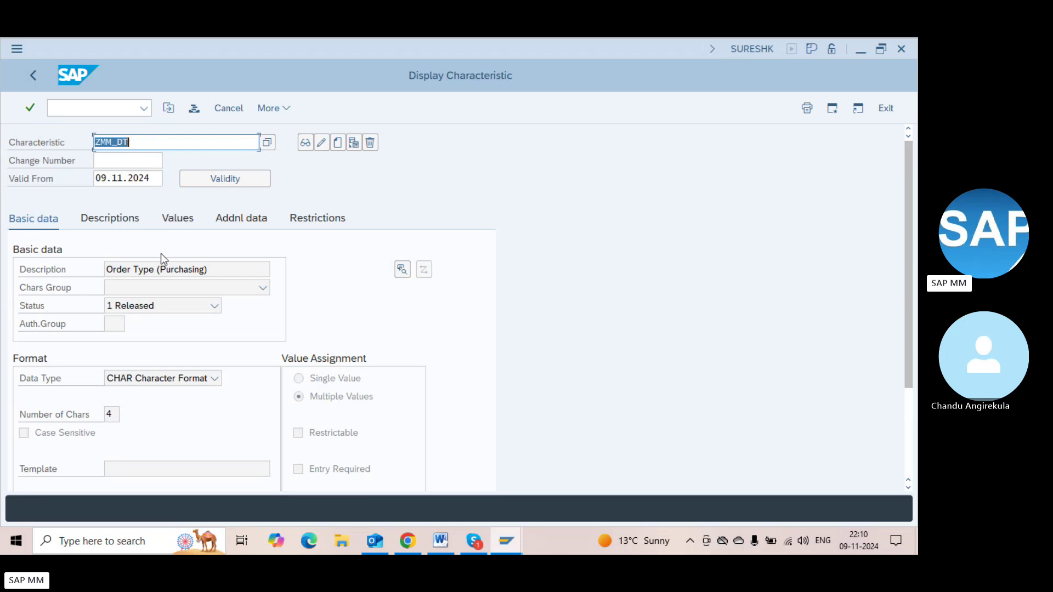
{"action": "left_click", "coordinate": [229, 216]}
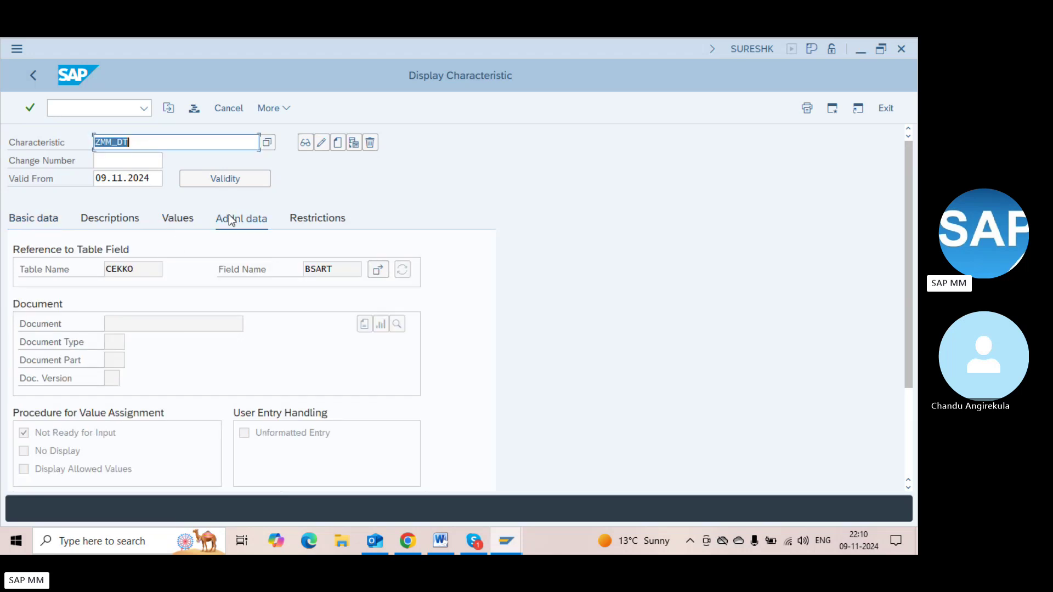
{"action": "left_click", "coordinate": [335, 269]}
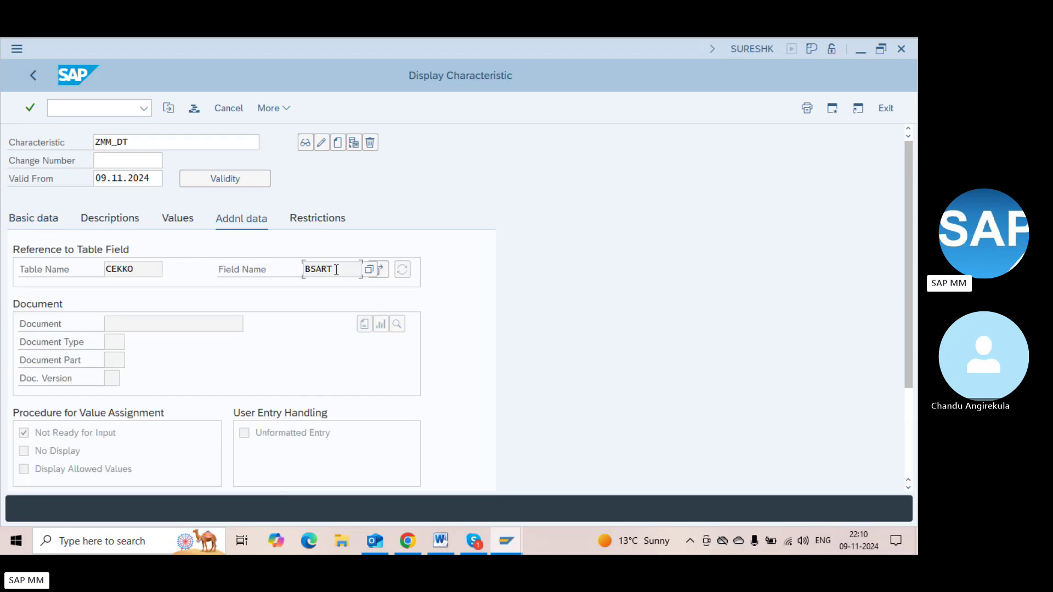
Select the characteristic name ZMM_DT in the name field
{"action": "left_click", "coordinate": [146, 138]}
{"action": "key", "text": "shift+Left"}
{"action": "key", "text": "shift+Left"}
{"action": "key", "text": "shift+Left"}
{"action": "key", "text": "shift+Left"}
{"action": "key", "text": "shift+Left"}
{"action": "key", "text": "shift+Left"}
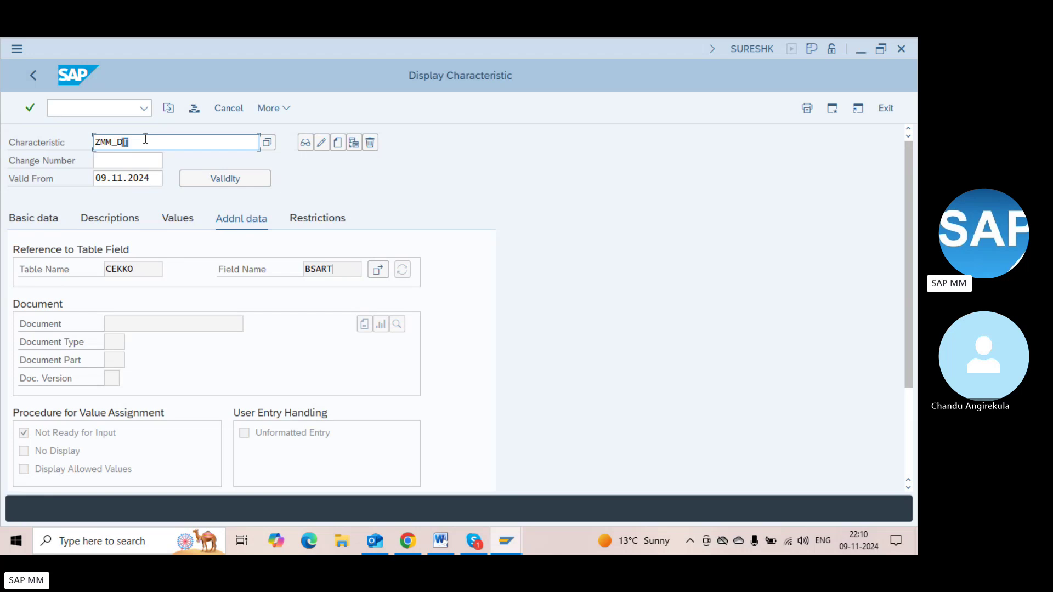
{"action": "key", "text": "Left"}
{"action": "key", "text": "shift+End"}
Glance at the Skype call, minimise it, and bring the Release Strategy Word notes forward
{"action": "left_click", "coordinate": [471, 529]}
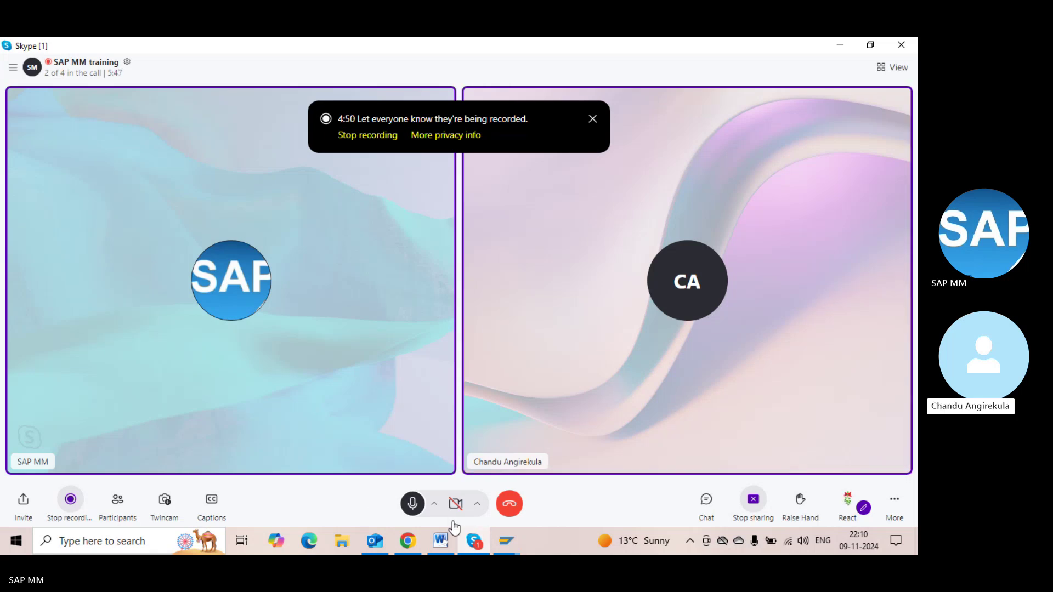
{"action": "left_click", "coordinate": [485, 542]}
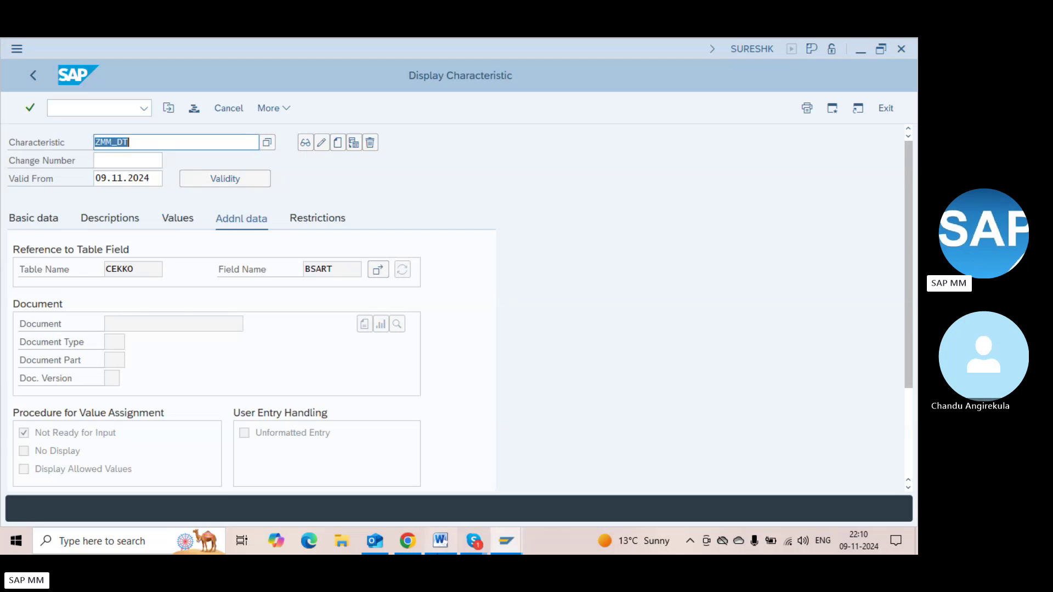
{"action": "left_click", "coordinate": [441, 541]}
Add the Word note 'ZMM_DT --- Document type' below the 3 levels line, then return to SAP
{"action": "type", "text": "ZMM_DT"}
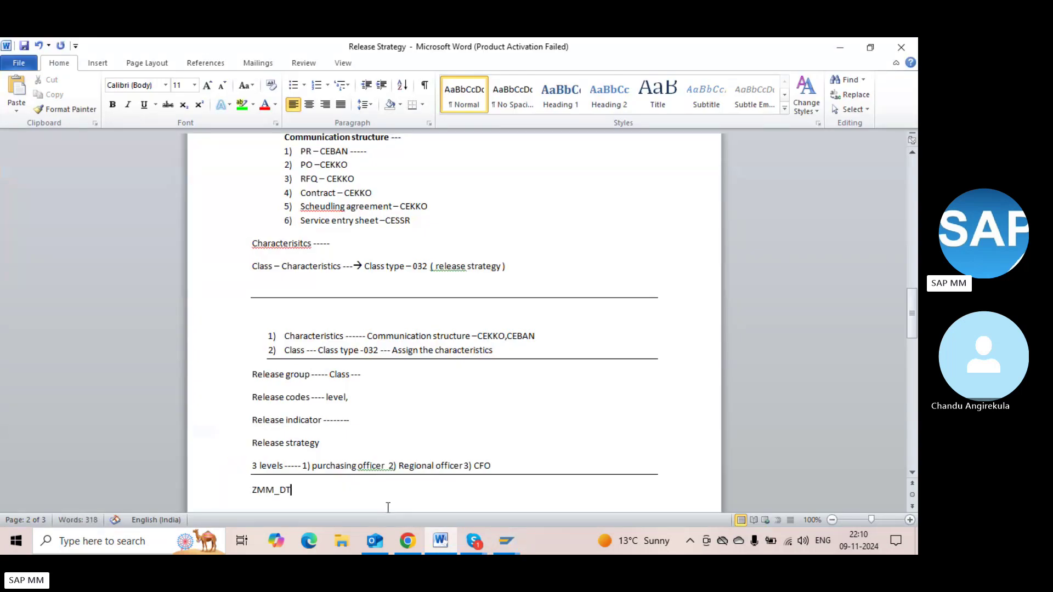
{"action": "type", "text": " --- Document type"}
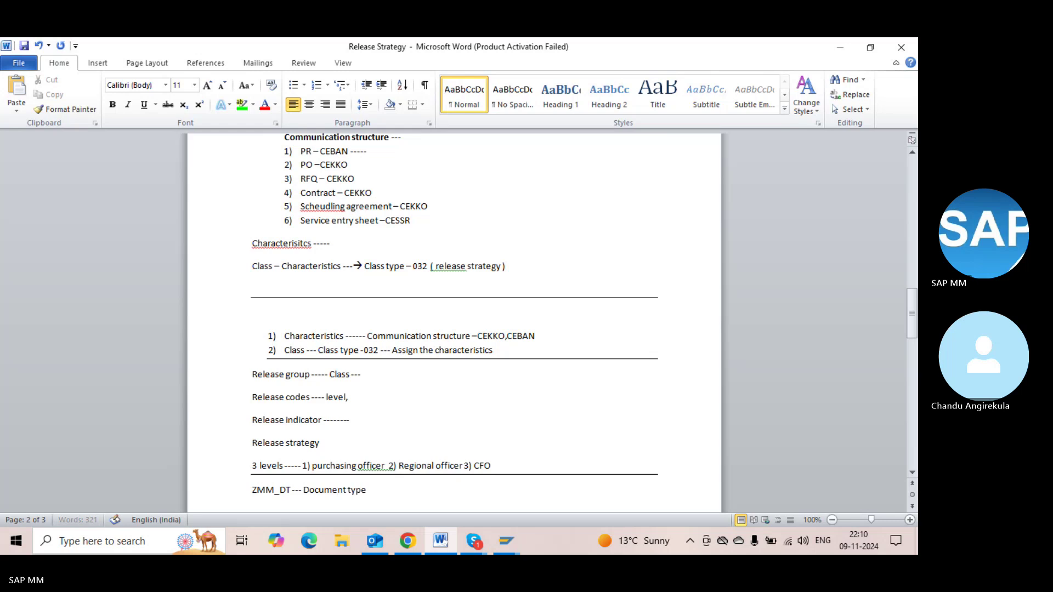
{"action": "key", "text": "Return"}
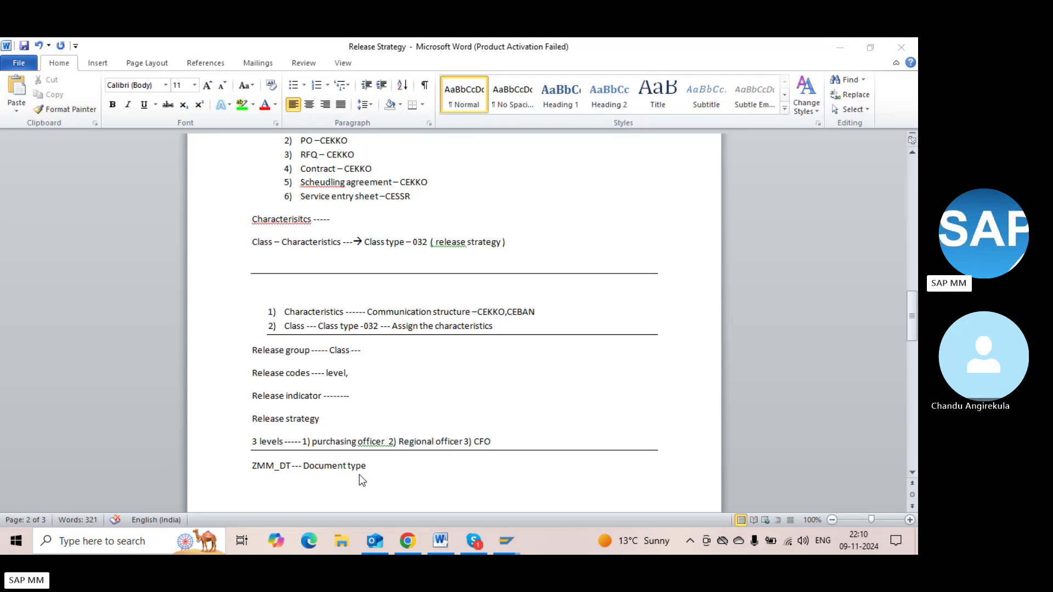
{"action": "left_click", "coordinate": [274, 492]}
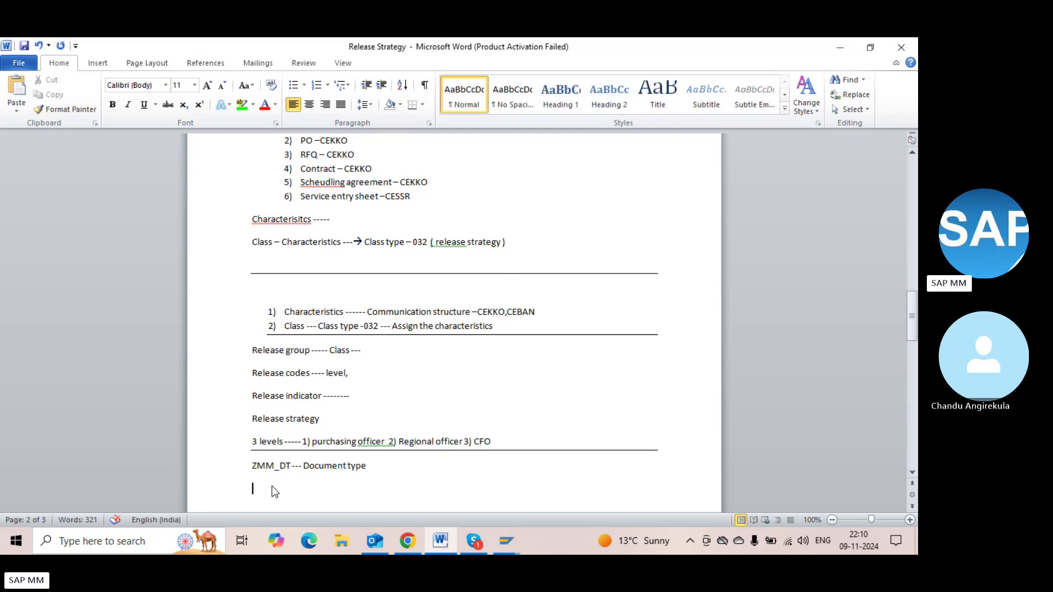
{"action": "key", "text": "alt+Tab"}
{"action": "key", "text": "alt+Tab"}
{"action": "key", "text": "Tab"}
{"action": "key", "text": "Tab"}
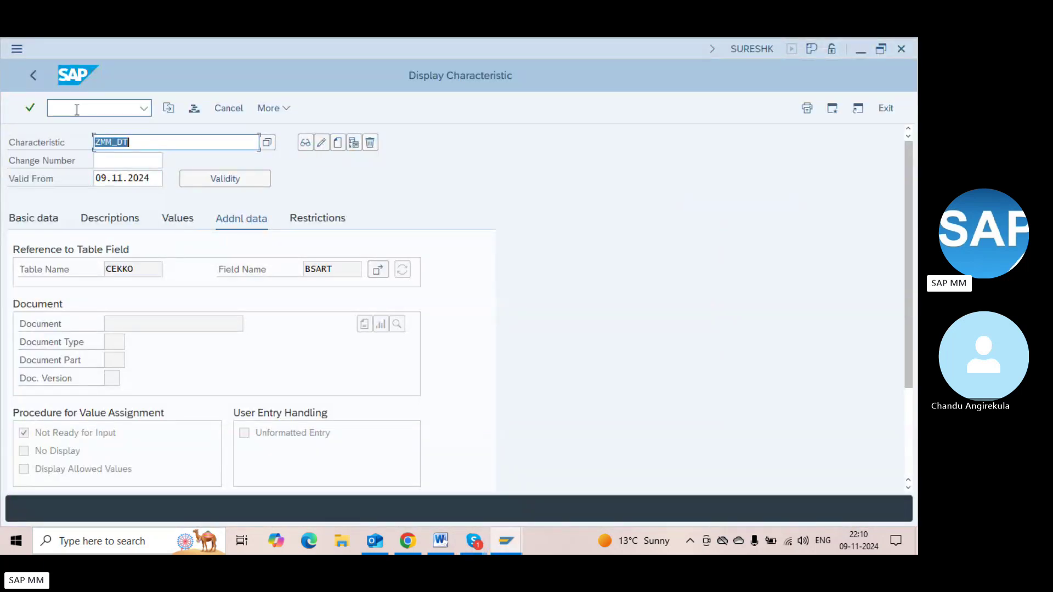
Start creating characteristic ZMM_PG with CEKKO as its reference table
{"action": "key", "text": "BackSpace"}
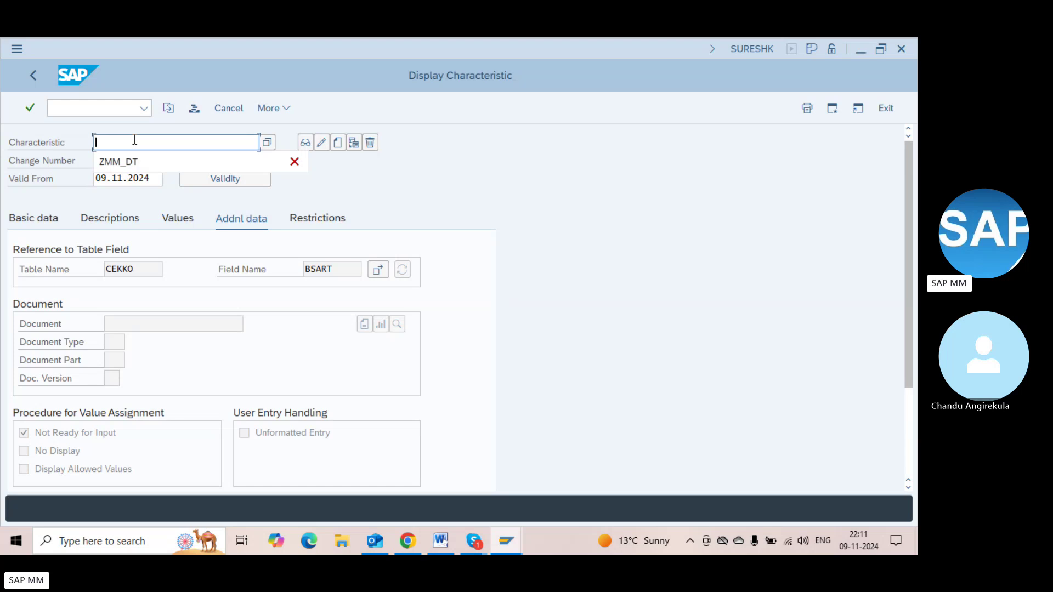
{"action": "type", "text": "ZMM_PG"}
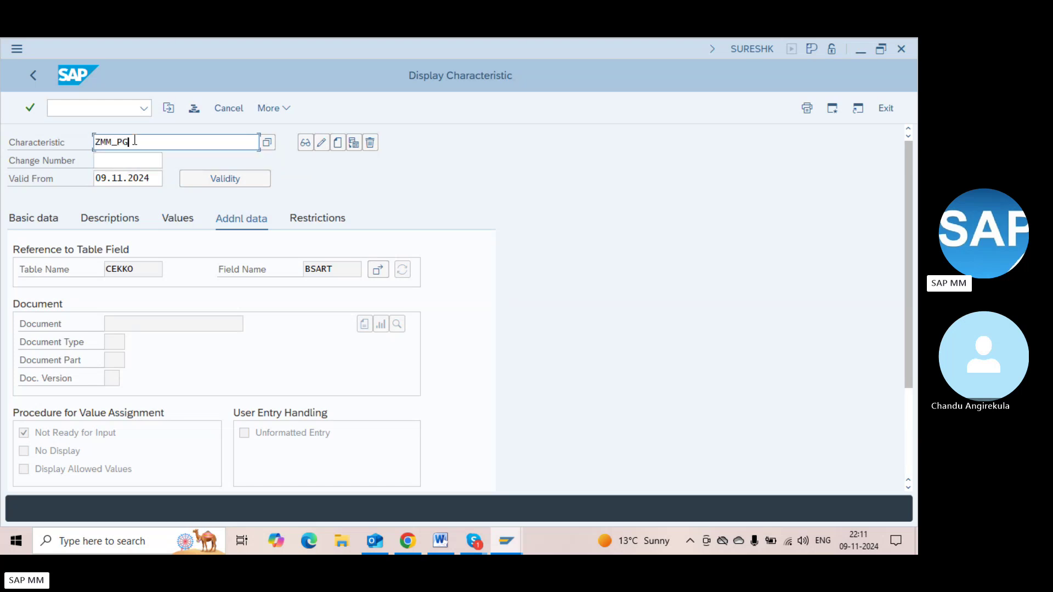
{"action": "left_click", "coordinate": [334, 147]}
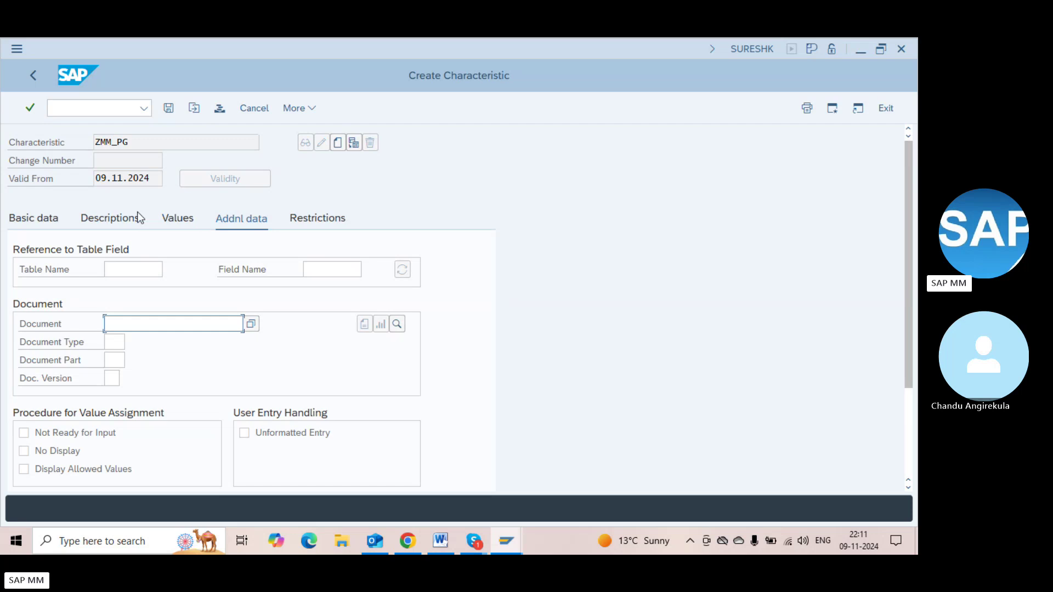
{"action": "left_click", "coordinate": [152, 148]}
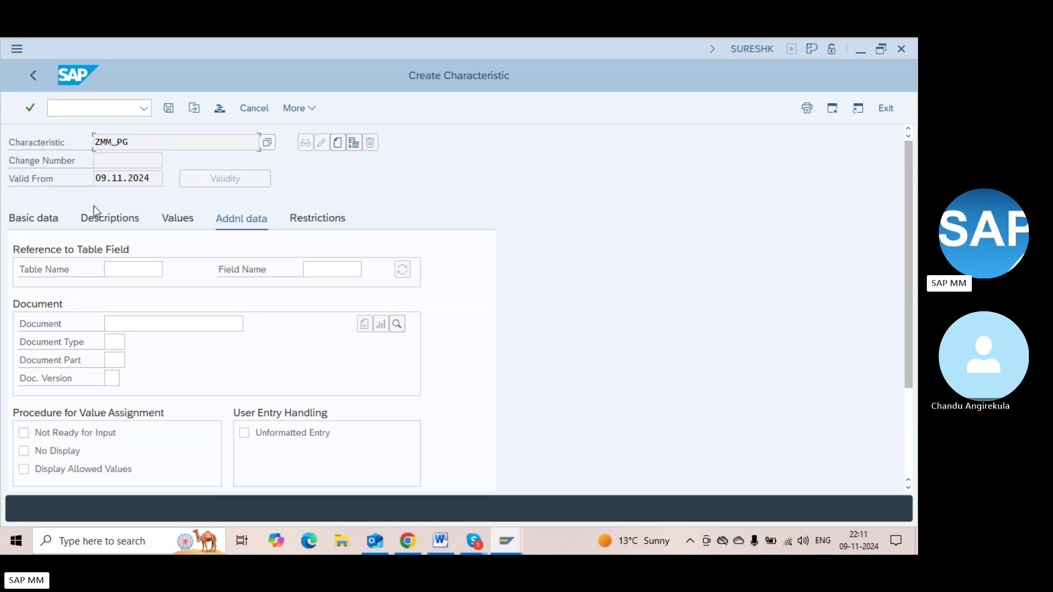
{"action": "left_click", "coordinate": [129, 182]}
{"action": "left_click", "coordinate": [132, 269]}
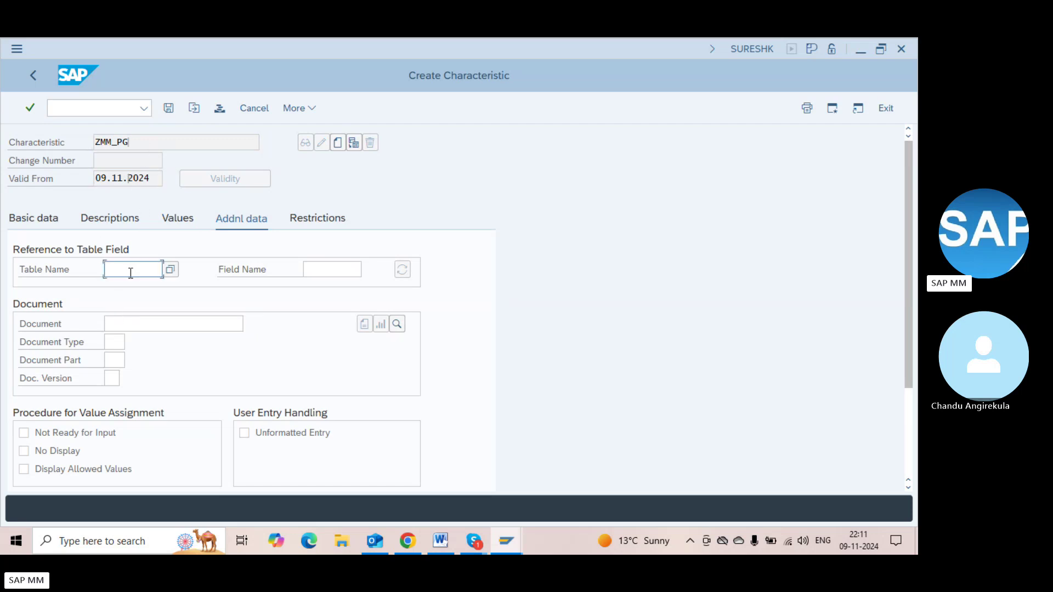
{"action": "key", "text": "Down"}
{"action": "key", "text": "Return"}
Bring the CEKKO Dictionary structure display to the front
{"action": "key", "text": "alt+Tab"}
{"action": "key", "text": "Tab"}
{"action": "left_click", "coordinate": [129, 273]}
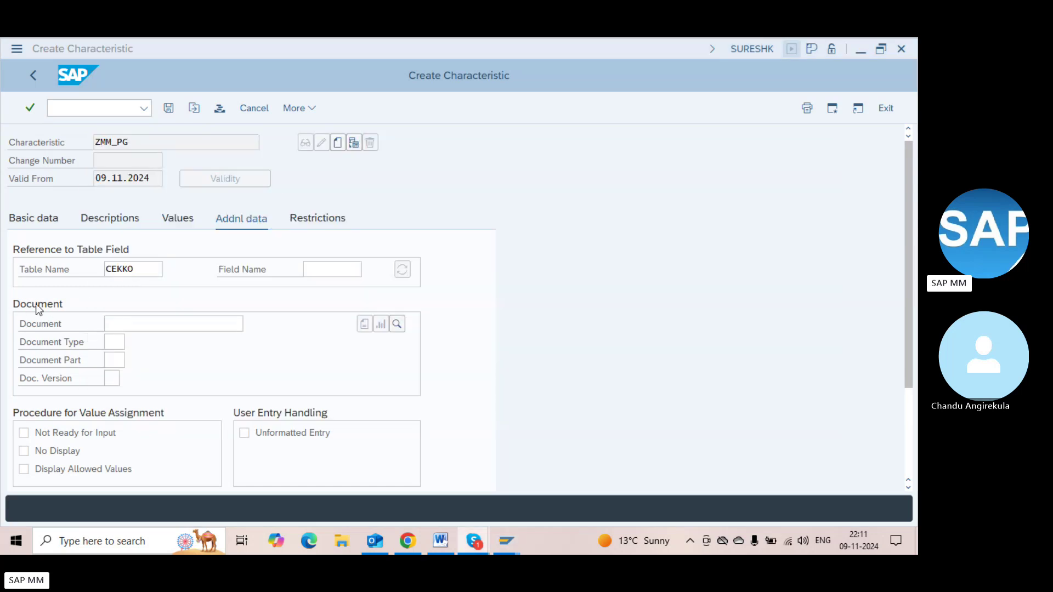
{"action": "key", "text": "alt+Tab"}
{"action": "key", "text": "Tab"}
{"action": "key", "text": "Tab"}
{"action": "key", "text": "Tab"}
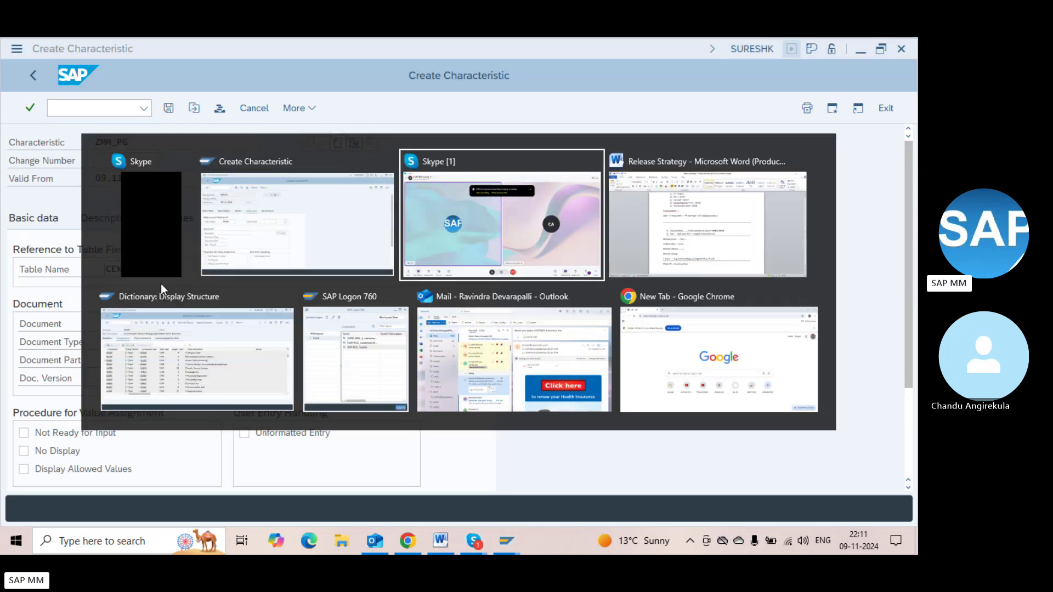
{"action": "left_click", "coordinate": [160, 284]}
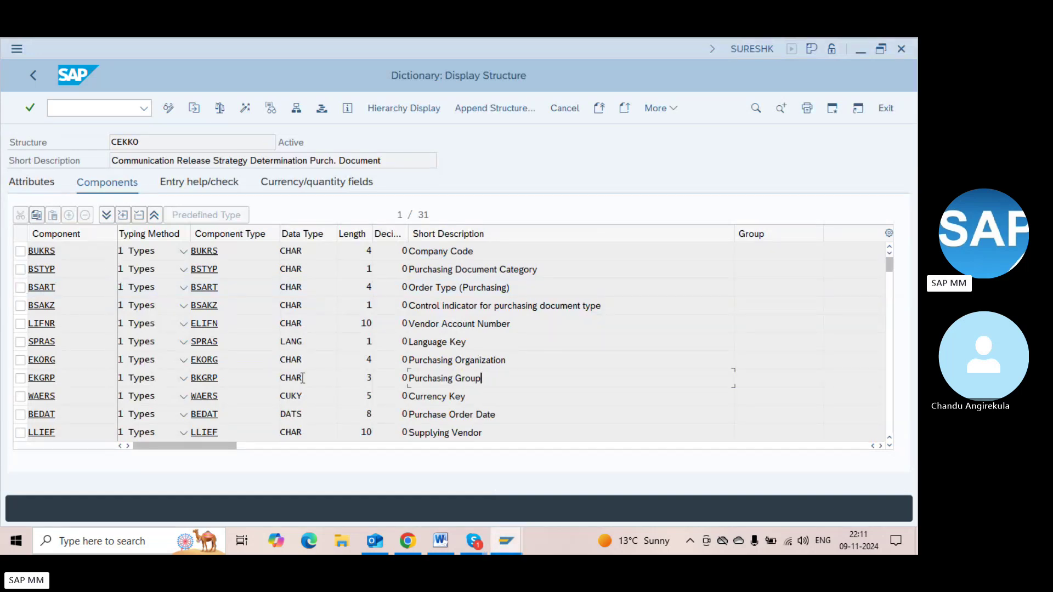
Find component EKGRP (Purchasing Group, CHAR 3) in CEKKO and return to Create Characteristic
{"action": "left_click", "coordinate": [233, 378]}
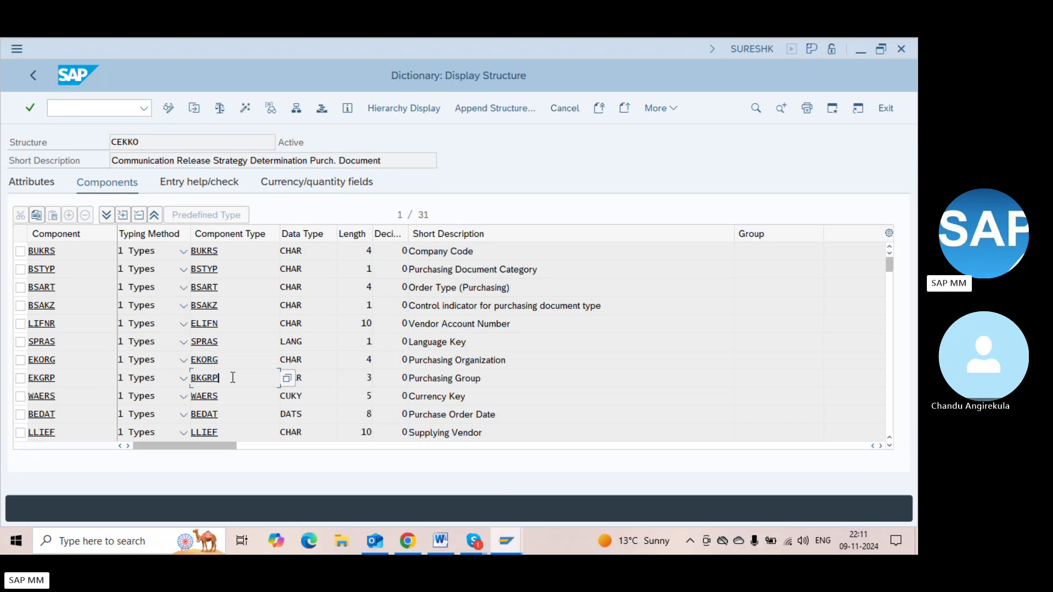
{"action": "left_click", "coordinate": [80, 381]}
{"action": "key", "text": "shift+Home"}
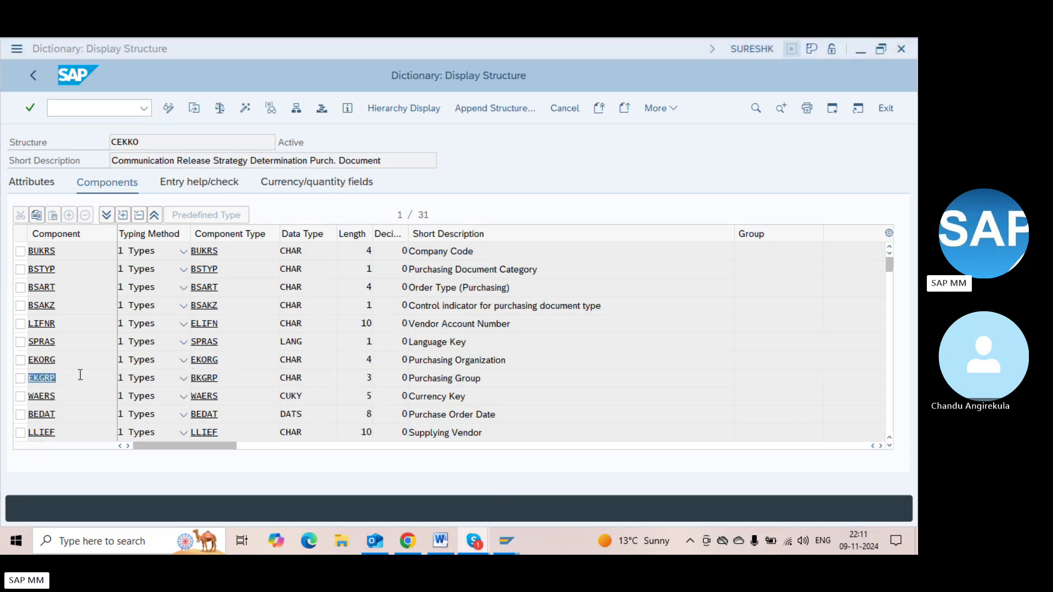
{"action": "key", "text": "alt+Tab"}
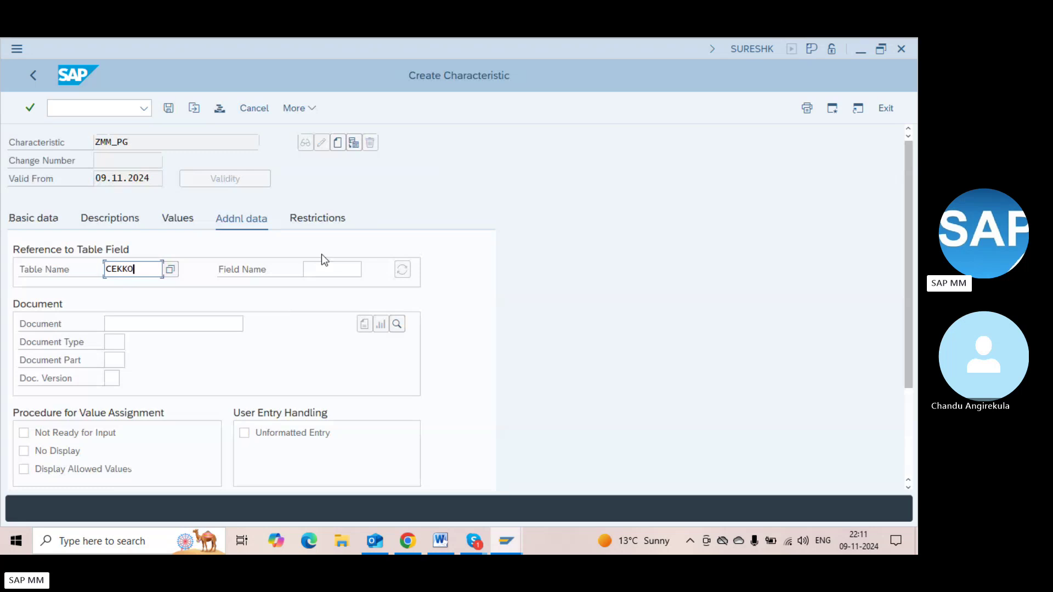
Reference field EKGRP and verify the inherited CHAR 3 format against the CEKKO dictionary entry
{"action": "left_click", "coordinate": [322, 269]}
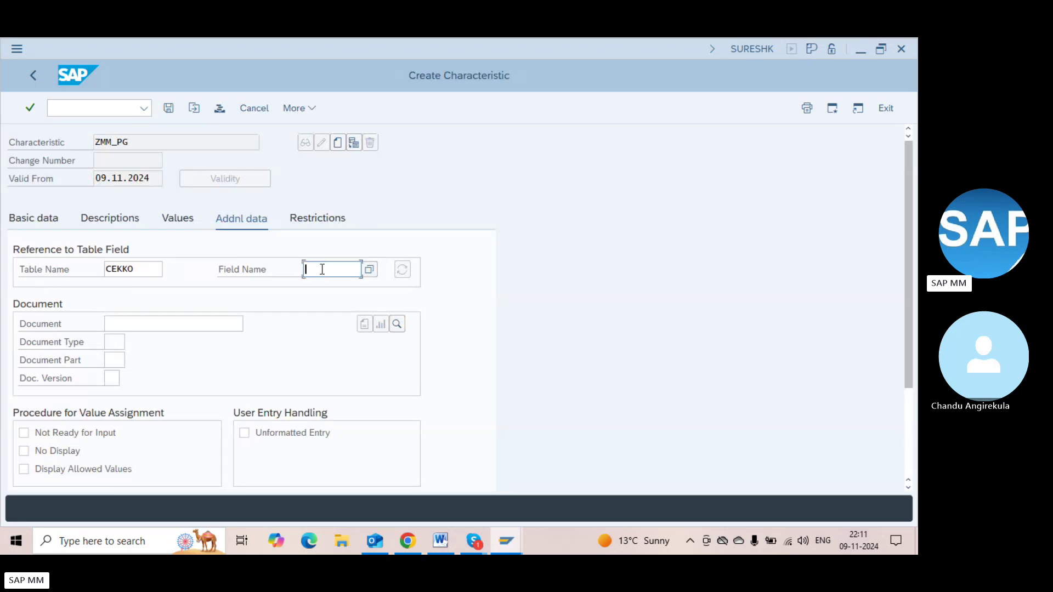
{"action": "type", "text": "EKGRP"}
{"action": "key", "text": "Return"}
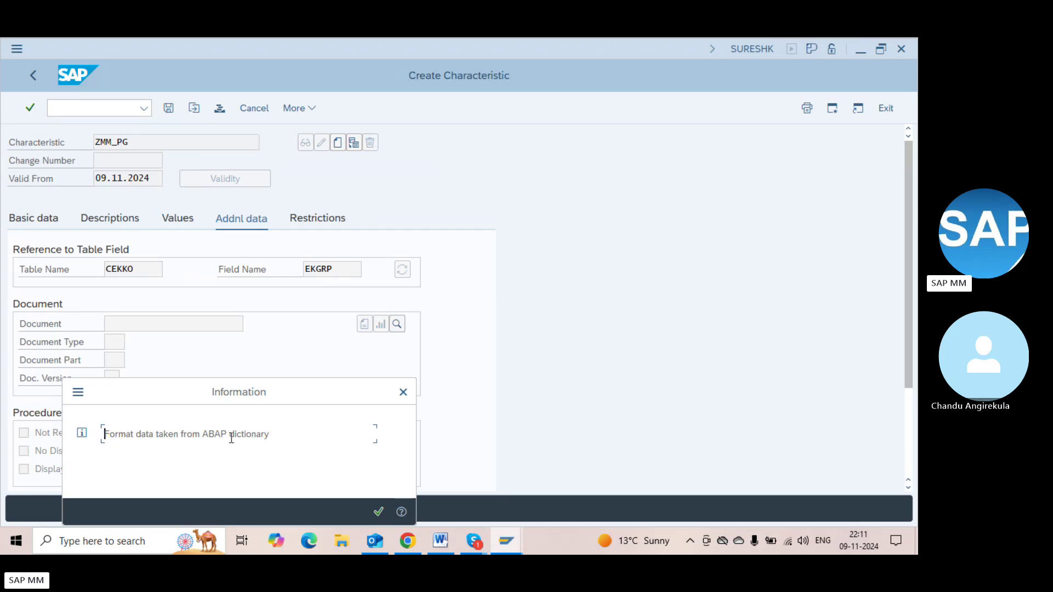
{"action": "key", "text": "Return"}
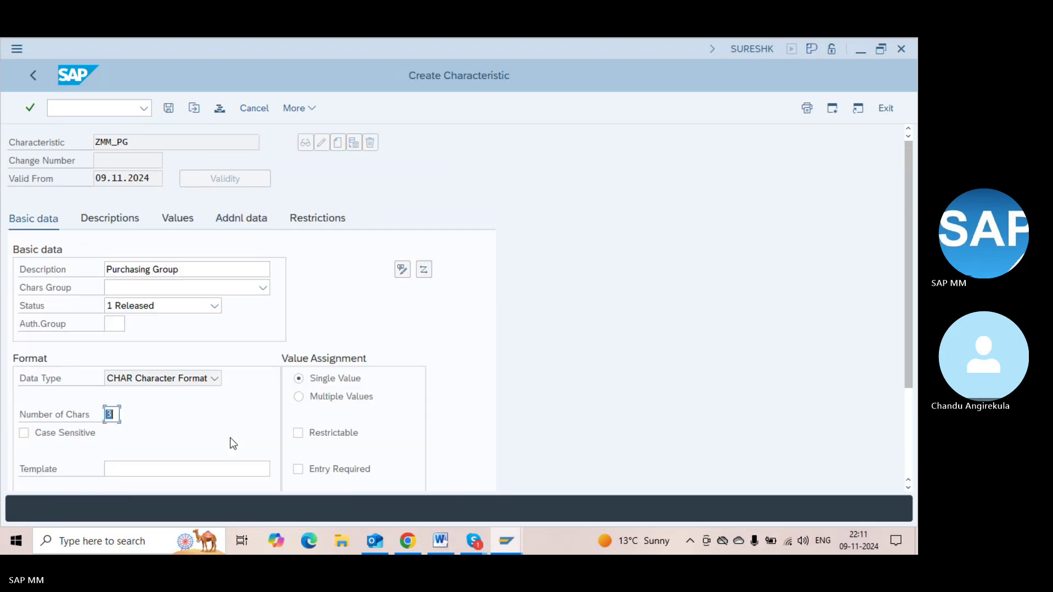
{"action": "left_click", "coordinate": [156, 379]}
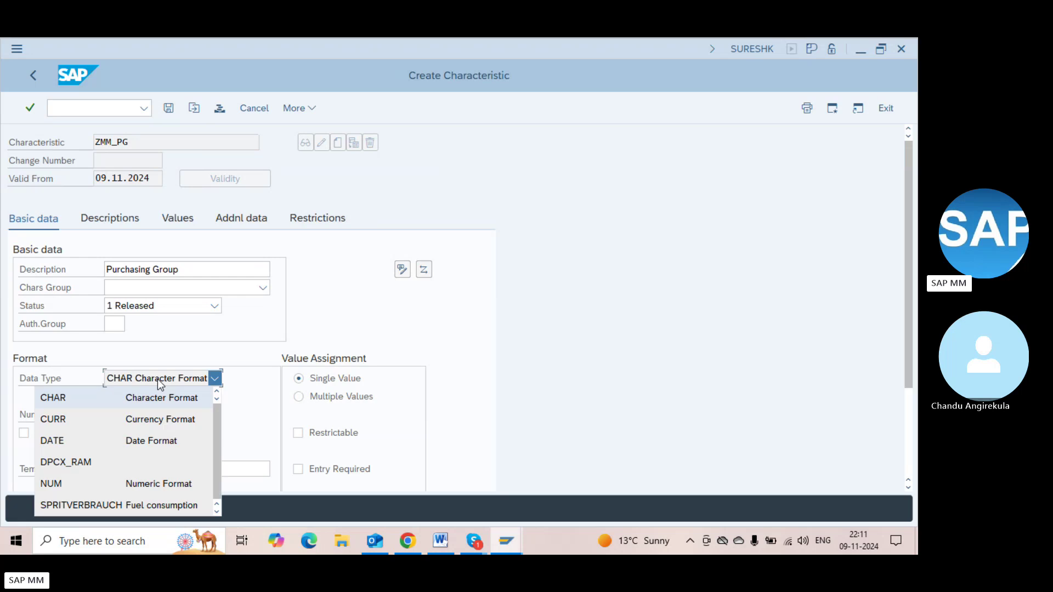
{"action": "left_click", "coordinate": [157, 380]}
{"action": "left_click", "coordinate": [108, 415]}
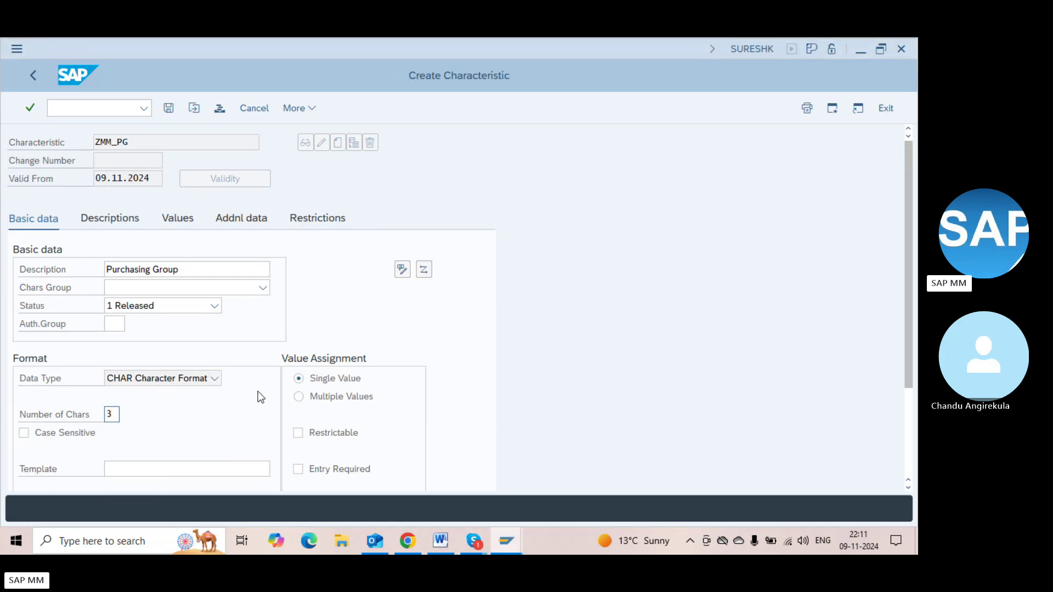
{"action": "key", "text": "alt+Tab"}
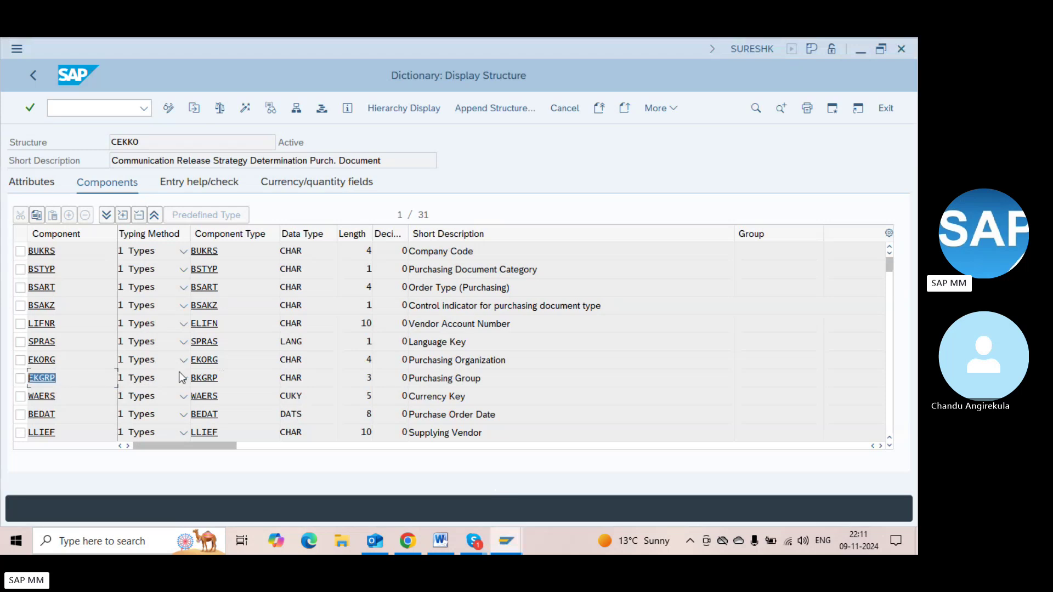
{"action": "left_click", "coordinate": [297, 380]}
{"action": "key", "text": "alt+Tab"}
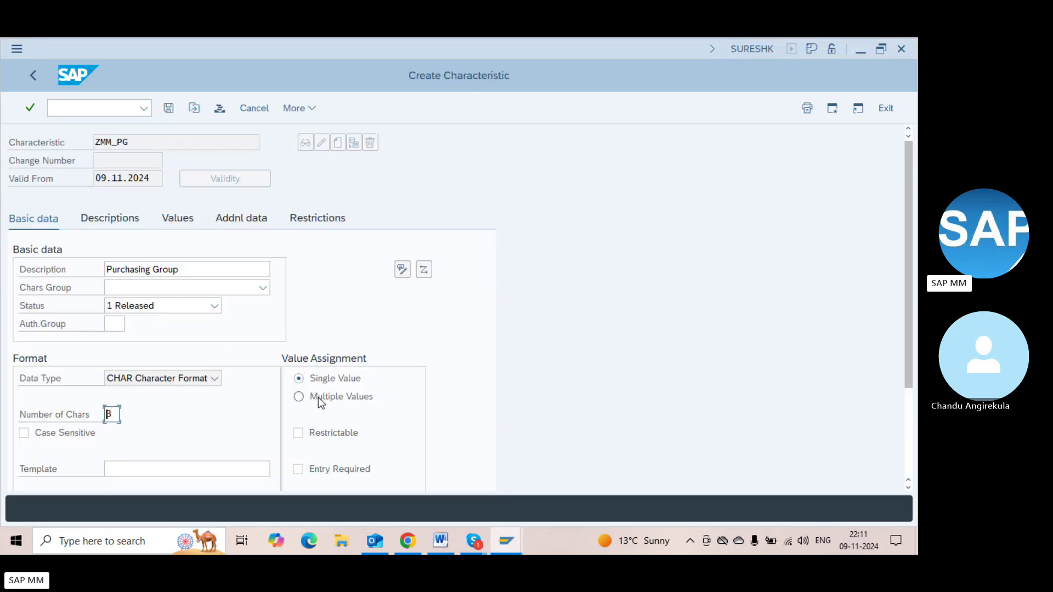
Keep single-value assignment and show ZMM_PG's allowed values list
{"action": "left_click", "coordinate": [318, 397]}
{"action": "left_click", "coordinate": [312, 378]}
{"action": "left_click", "coordinate": [174, 219]}
{"action": "key", "text": "Return"}
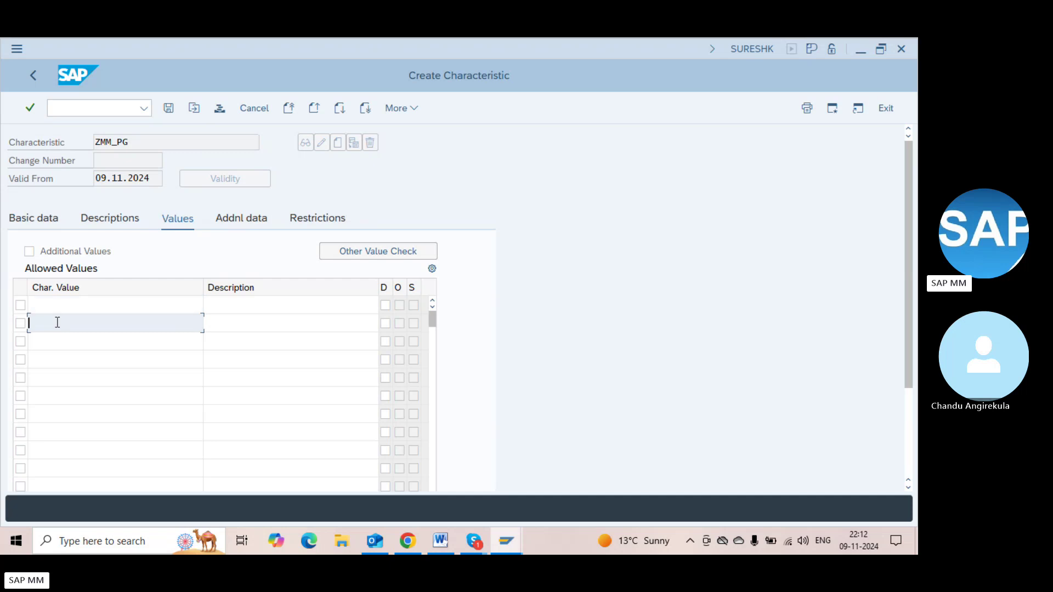
Enter allowed values 000, 001 and 002 for ZMM_PG and save it
{"action": "type", "text": "000"}
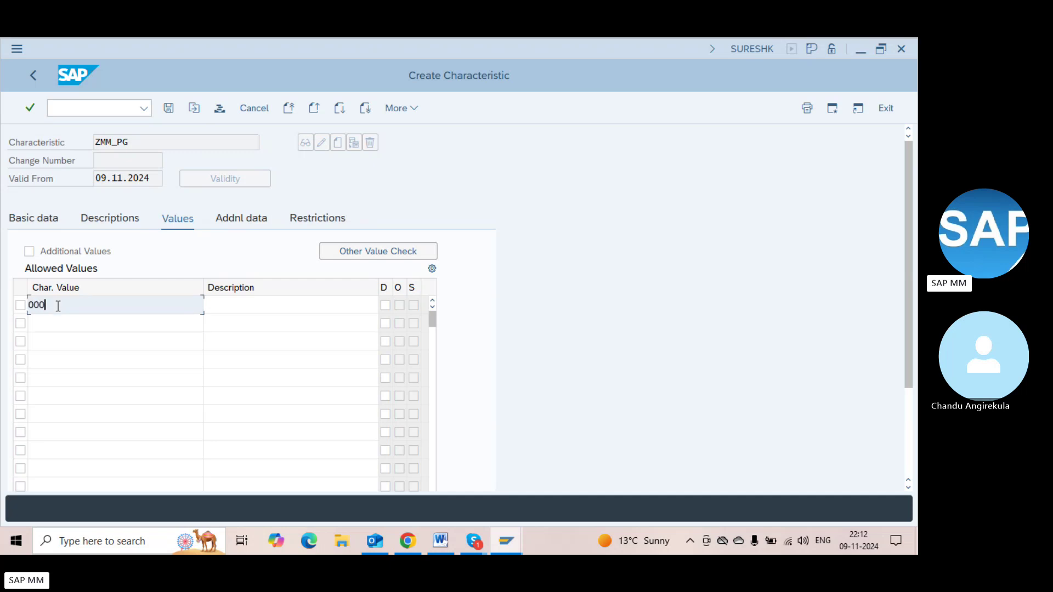
{"action": "left_click", "coordinate": [55, 321]}
{"action": "type", "text": "001"}
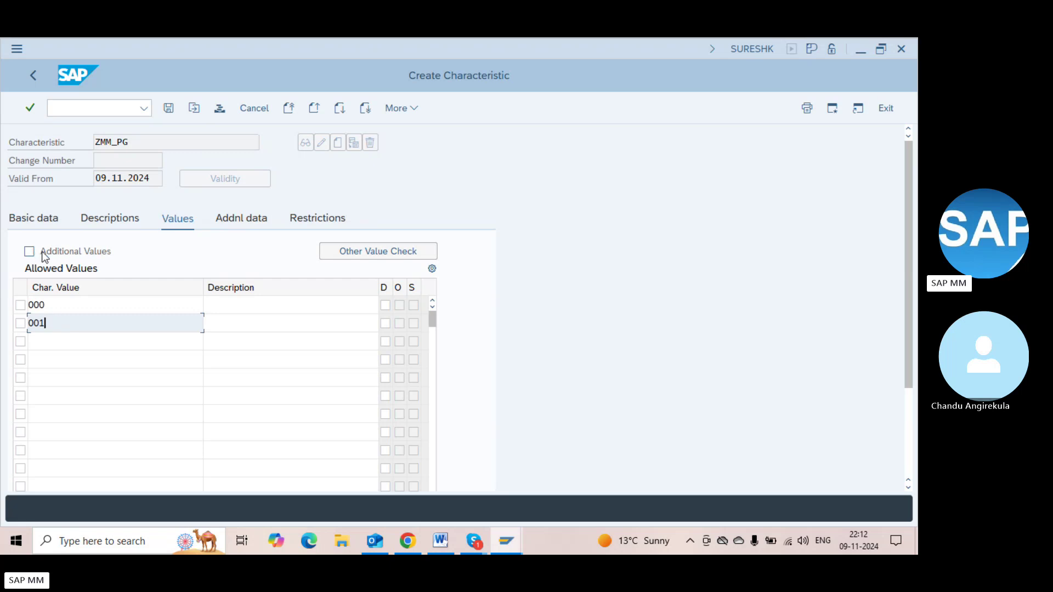
{"action": "left_click", "coordinate": [69, 307]}
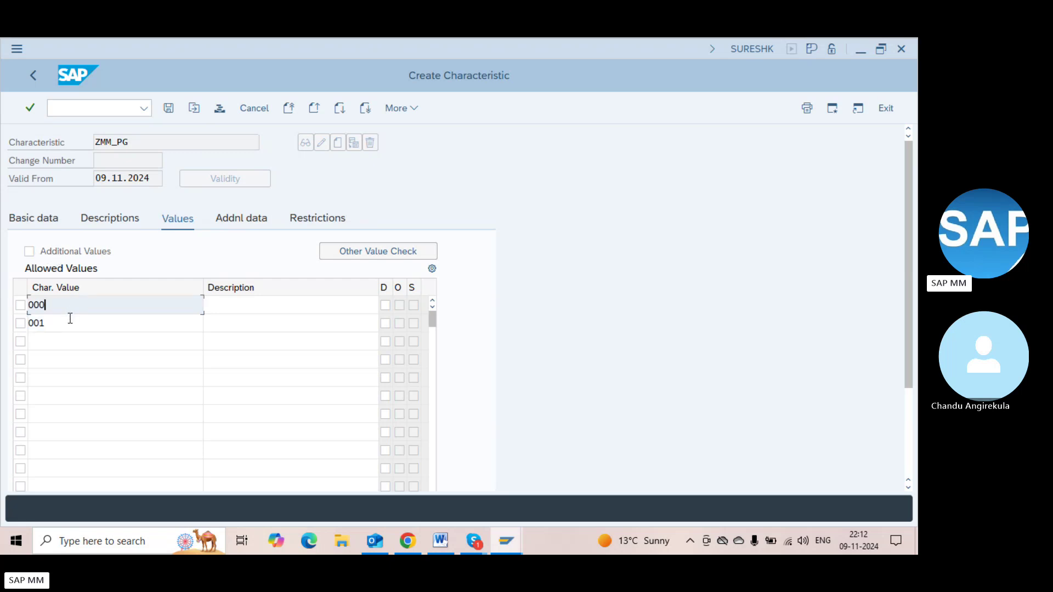
{"action": "left_click", "coordinate": [70, 315]}
{"action": "left_click", "coordinate": [64, 309]}
{"action": "left_click", "coordinate": [64, 347]}
{"action": "type", "text": "0"}
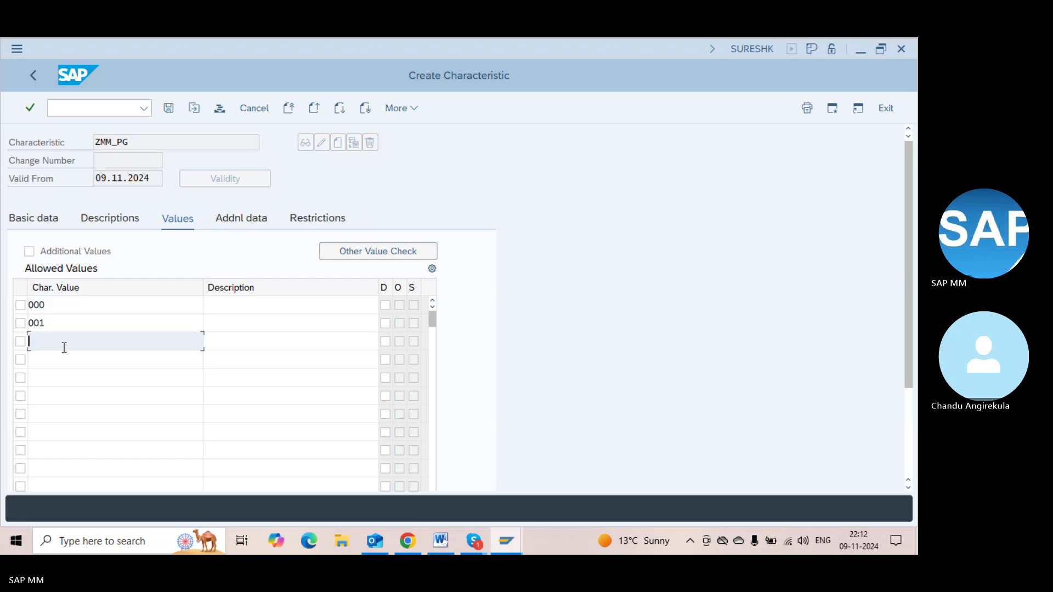
{"action": "type", "text": "02"}
{"action": "key", "text": "Return"}
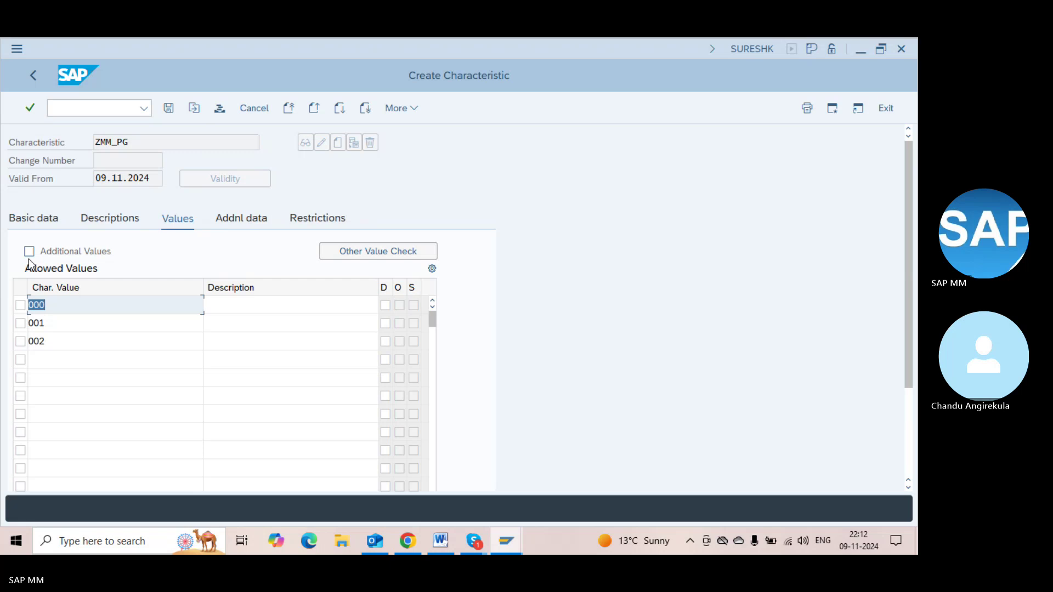
{"action": "key", "text": "ctrl+s"}
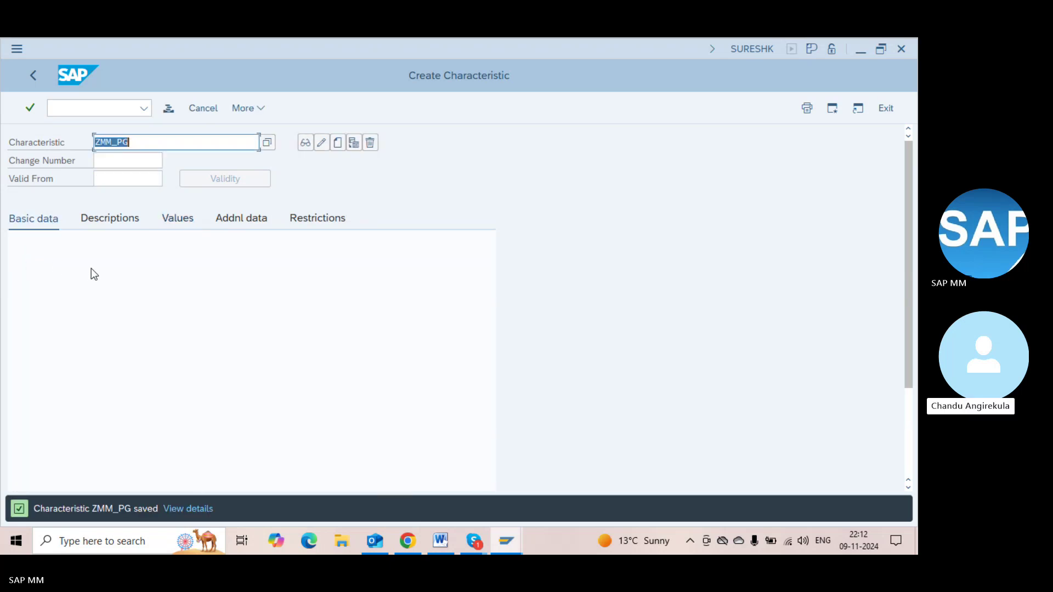
Add the line 'ZMM_PG - Purchasing group' to the Word notes and return to SAP
{"action": "left_click", "coordinate": [118, 177]}
{"action": "key", "text": "alt+Tab"}
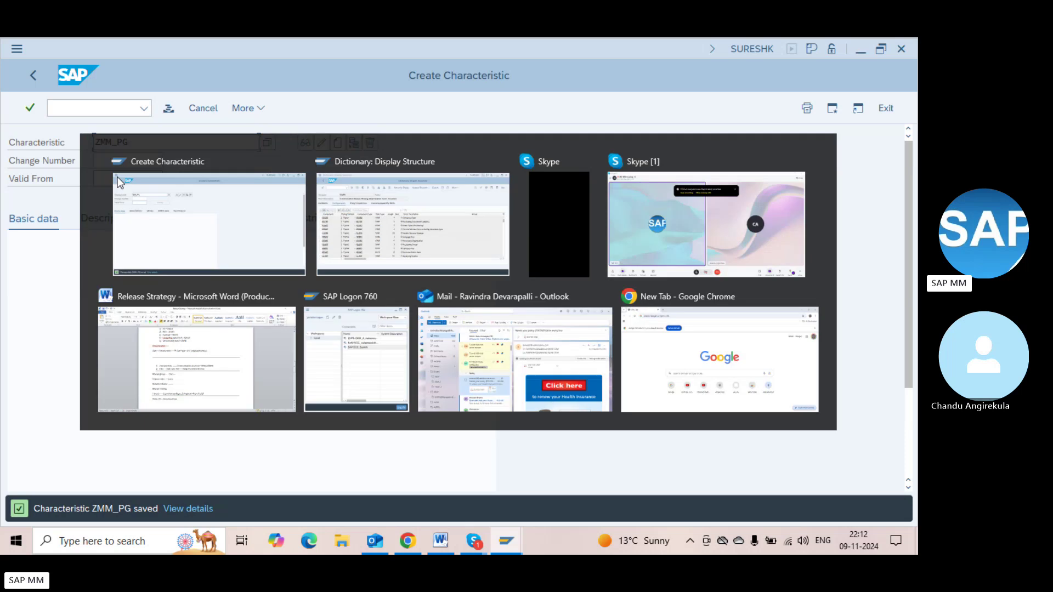
{"action": "key", "text": "alt+Tab"}
{"action": "key", "text": "alt+Tab"}
{"action": "key", "text": "alt+Tab"}
{"action": "key", "text": "alt+Tab"}
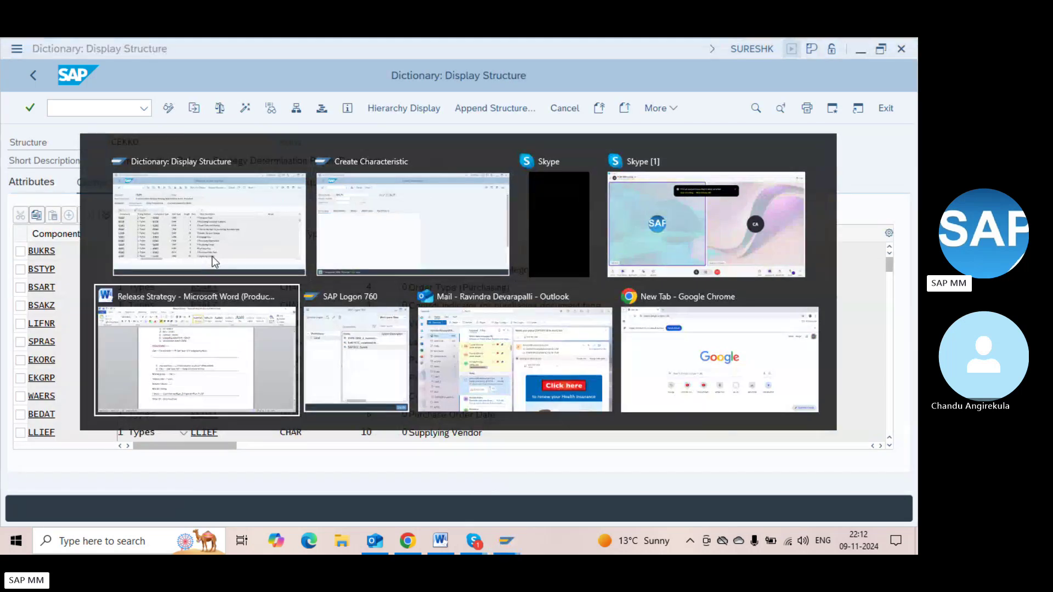
{"action": "type", "text": "ZMM_PG - Purchasing"}
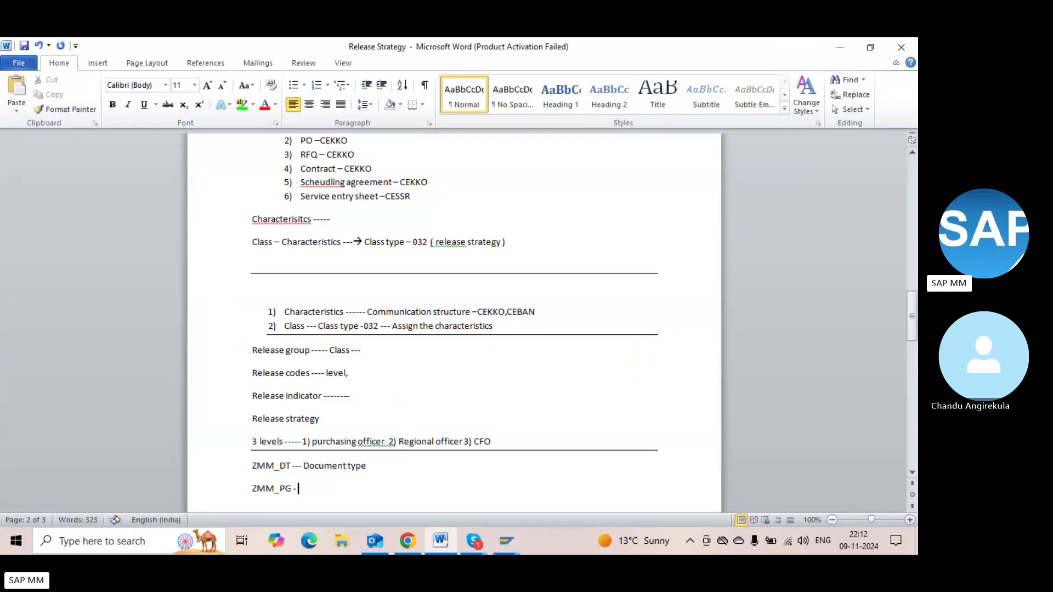
{"action": "type", "text": " group"}
{"action": "key", "text": "Return"}
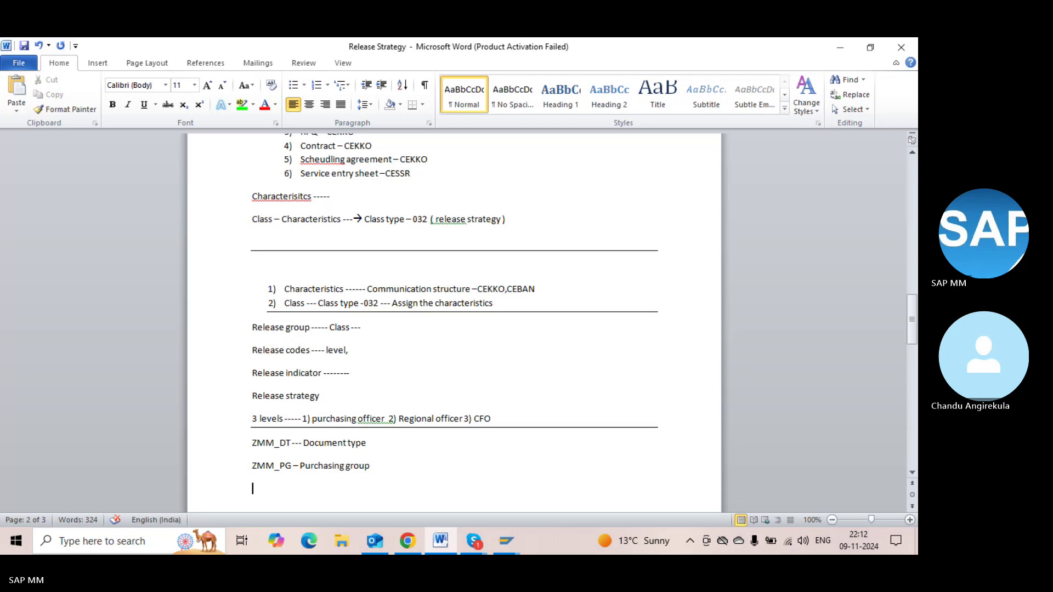
{"action": "key", "text": "alt+Tab"}
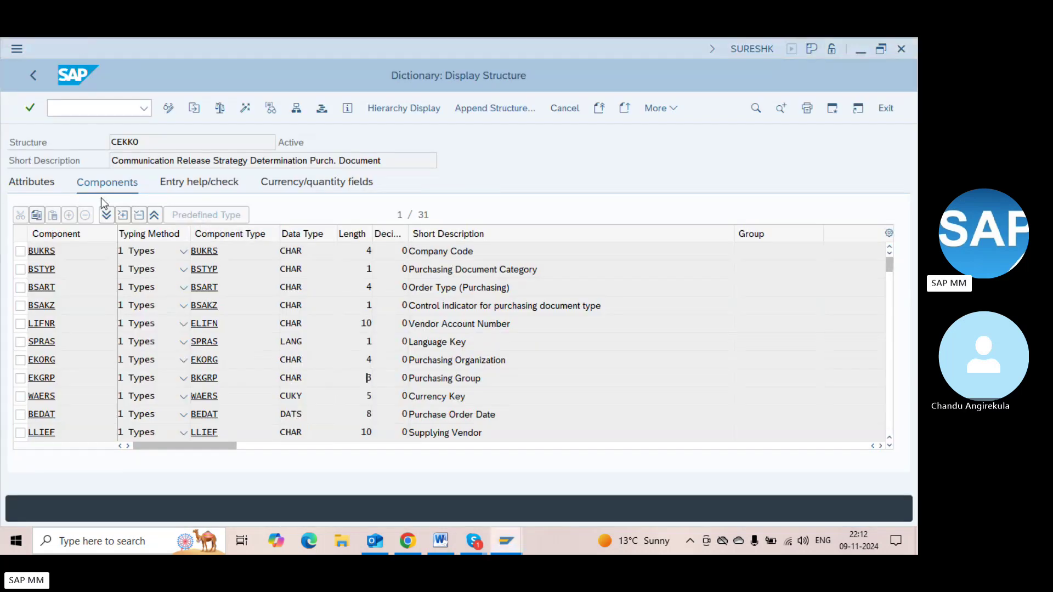
{"action": "key", "text": "alt+Tab"}
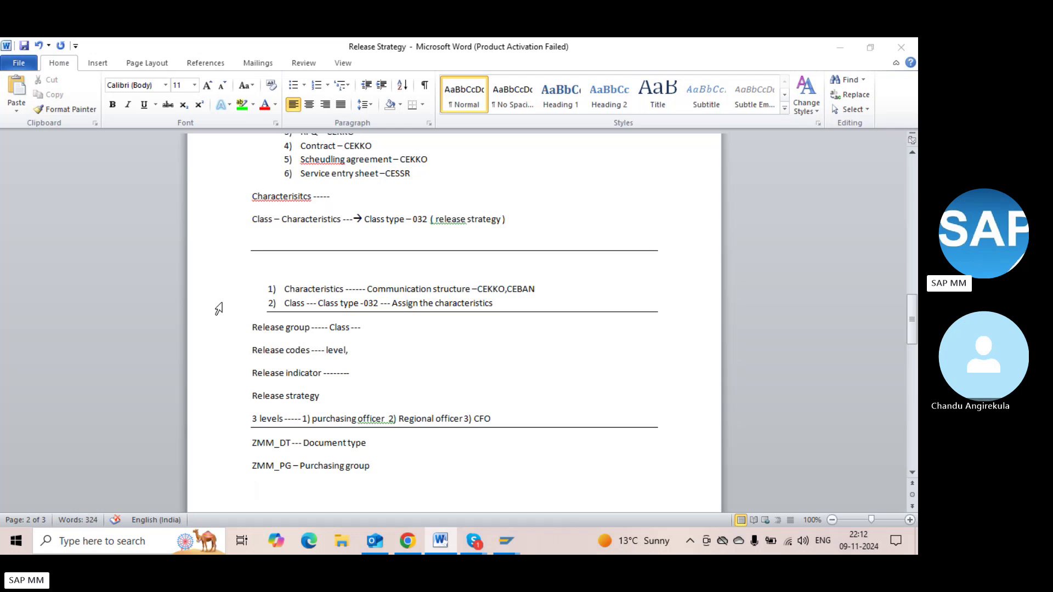
{"action": "key", "text": "alt+Tab"}
{"action": "key", "text": "alt+Tab"}
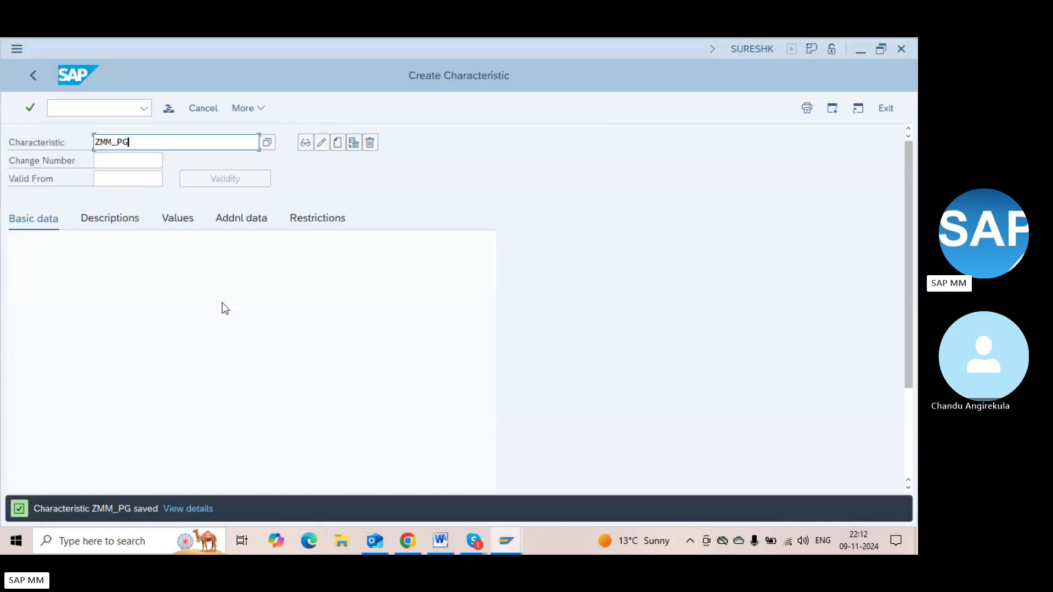
Start characteristic ZMM_TPV and look up the GNETW total net order value in CEKKO
{"action": "key", "text": "BackSpace"}
{"action": "key", "text": "BackSpace"}
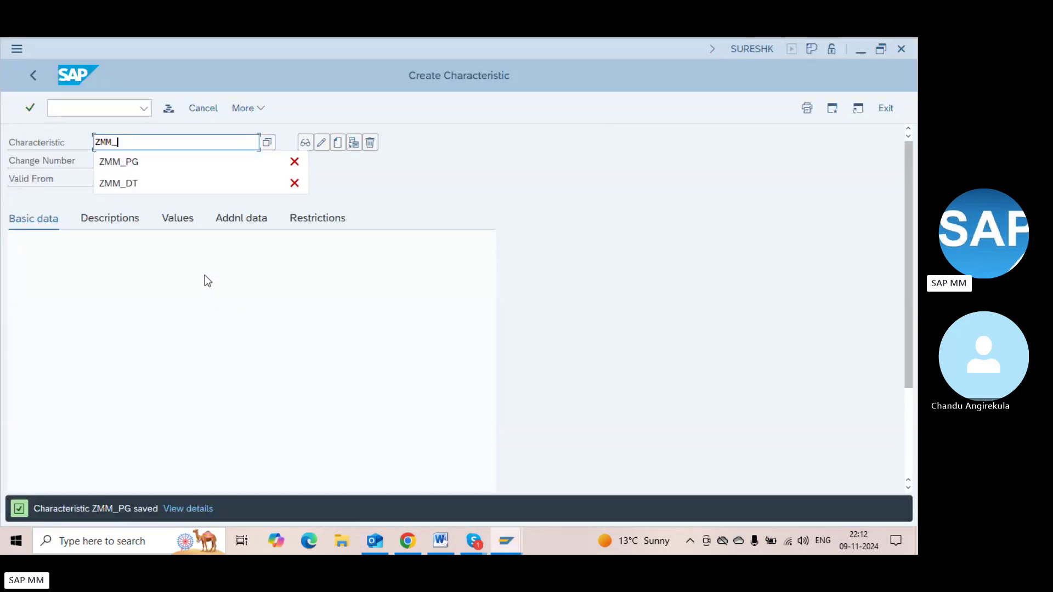
{"action": "type", "text": "TP"}
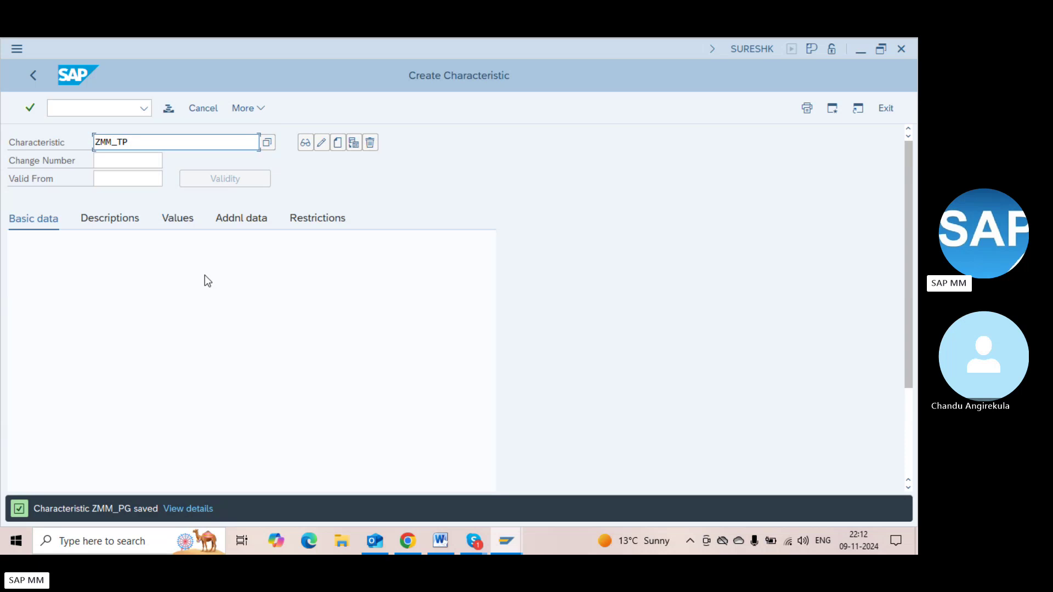
{"action": "type", "text": "V"}
{"action": "left_click", "coordinate": [338, 143]}
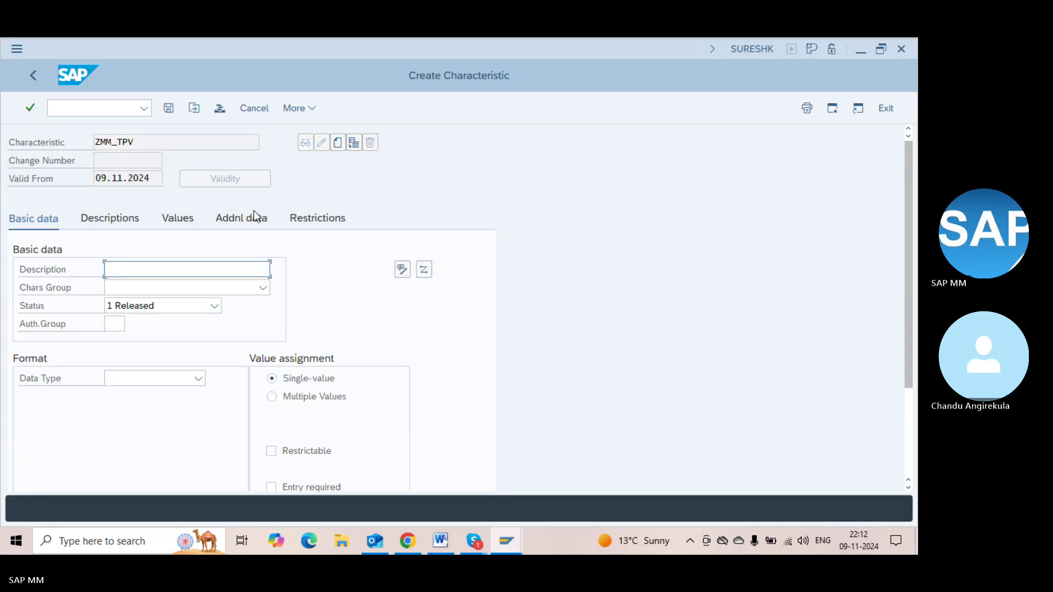
{"action": "left_click", "coordinate": [238, 216]}
{"action": "left_click", "coordinate": [135, 270]}
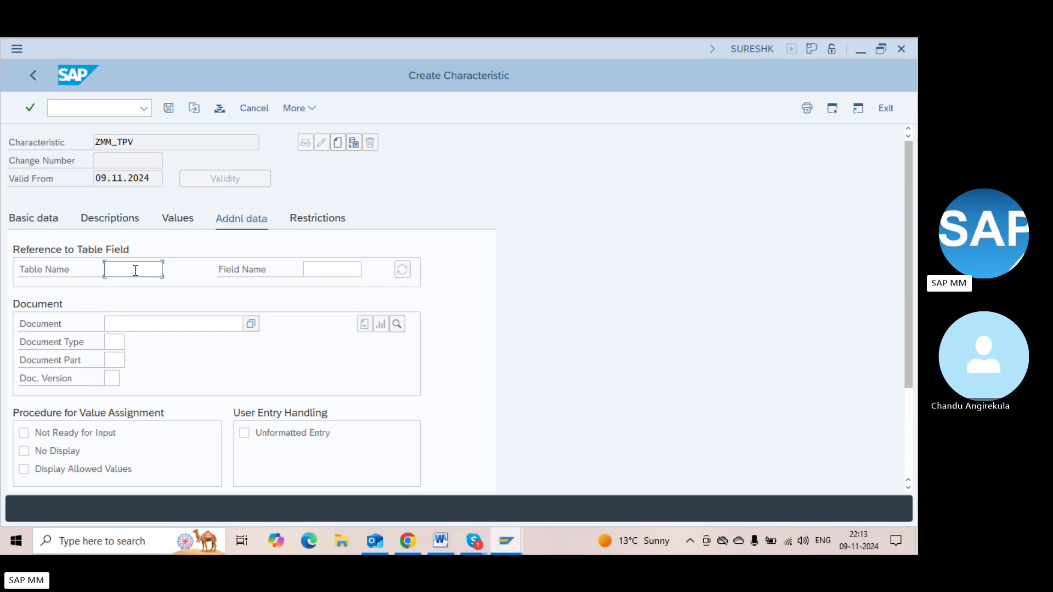
{"action": "key", "text": "alt+Tab"}
{"action": "key", "text": "alt+Tab"}
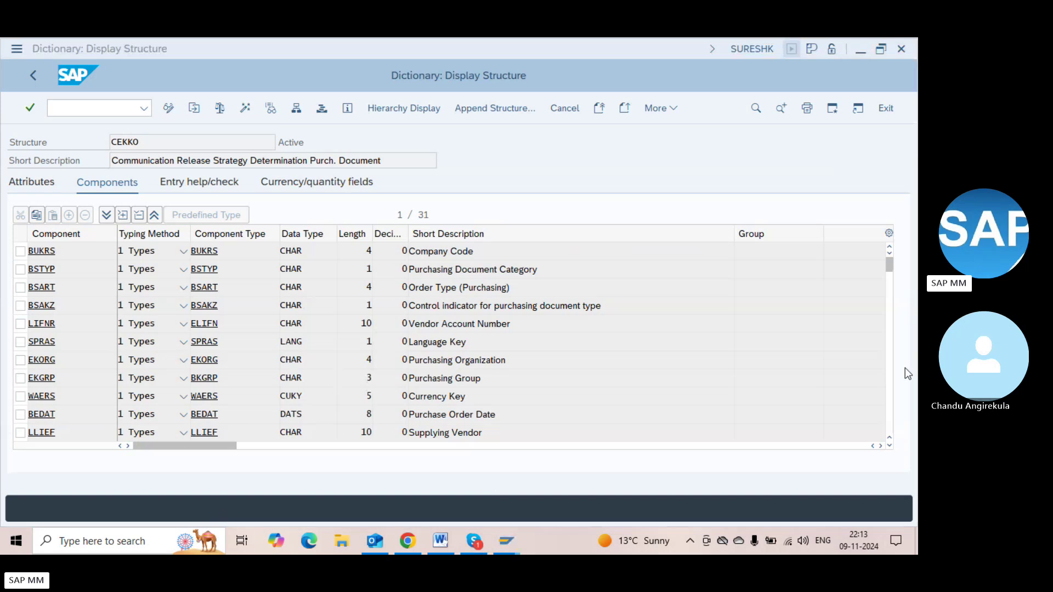
{"action": "left_click", "coordinate": [890, 425]}
{"action": "left_click", "coordinate": [890, 424]}
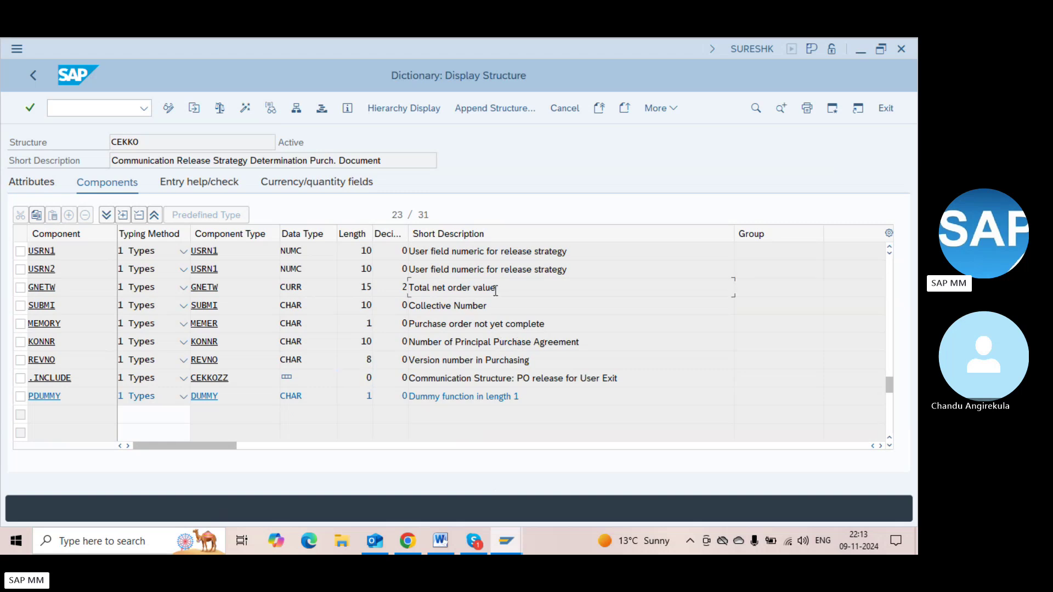
{"action": "left_click", "coordinate": [64, 294]}
{"action": "key", "text": "alt+Tab"}
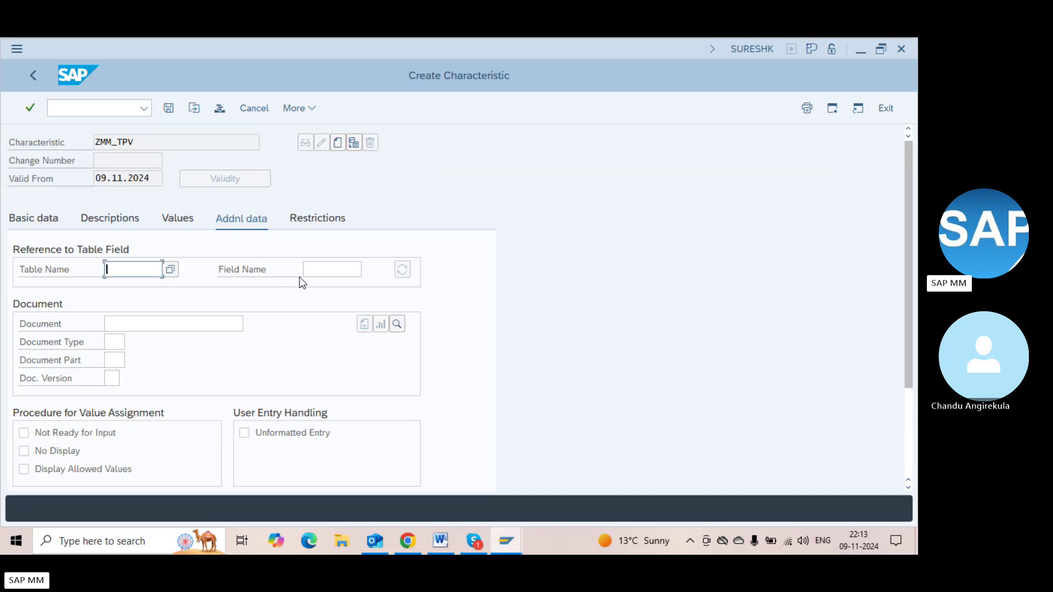
Set ZMM_TPV's reference to table CEKKO, field GNETW, after checking its type and length
{"action": "left_click", "coordinate": [310, 270]}
{"action": "type", "text": "GNETW"}
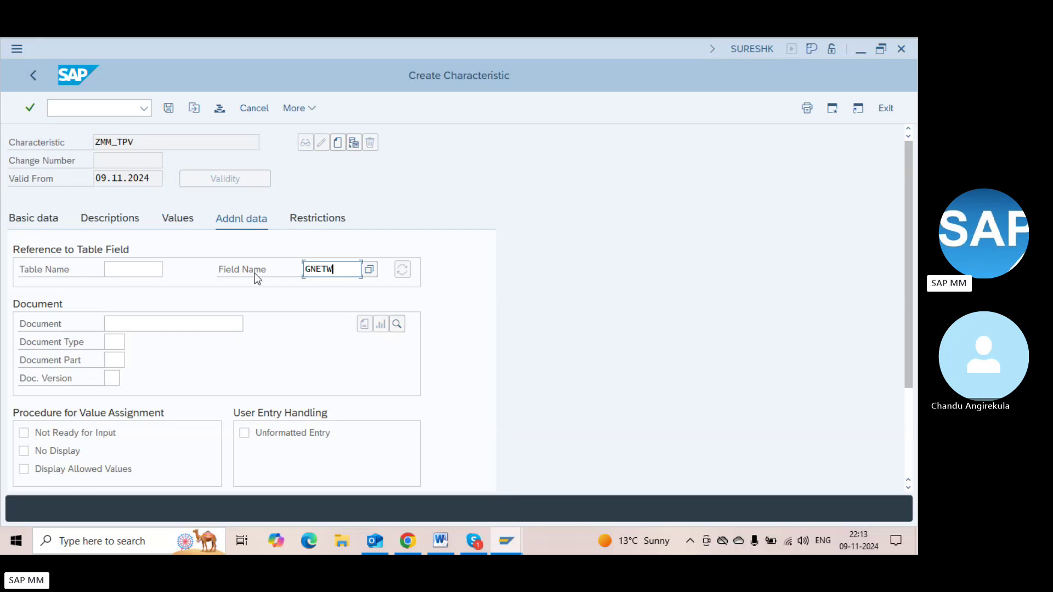
{"action": "left_click", "coordinate": [123, 266]}
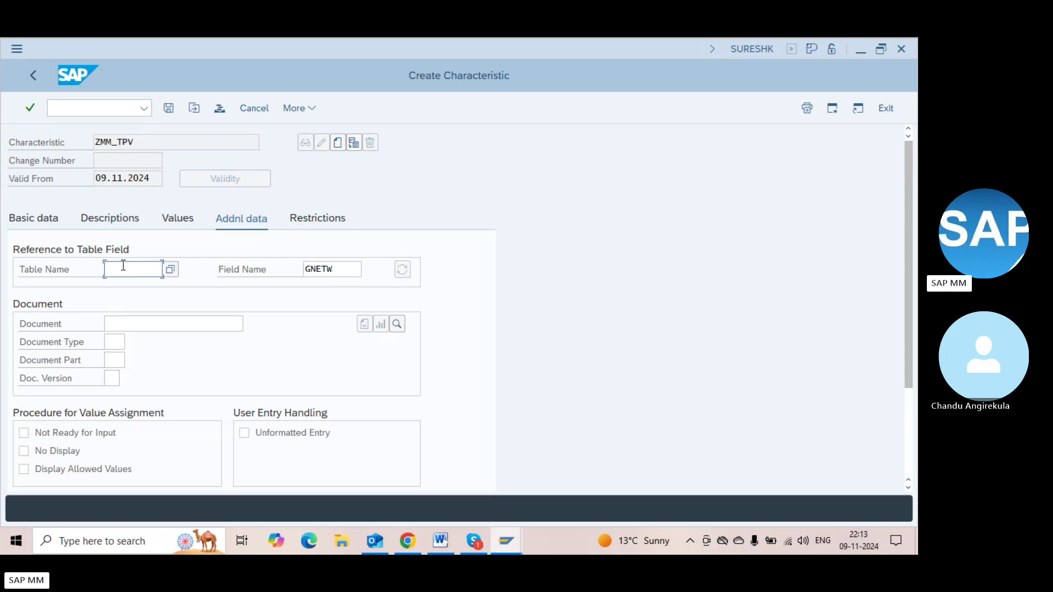
{"action": "key", "text": "Down"}
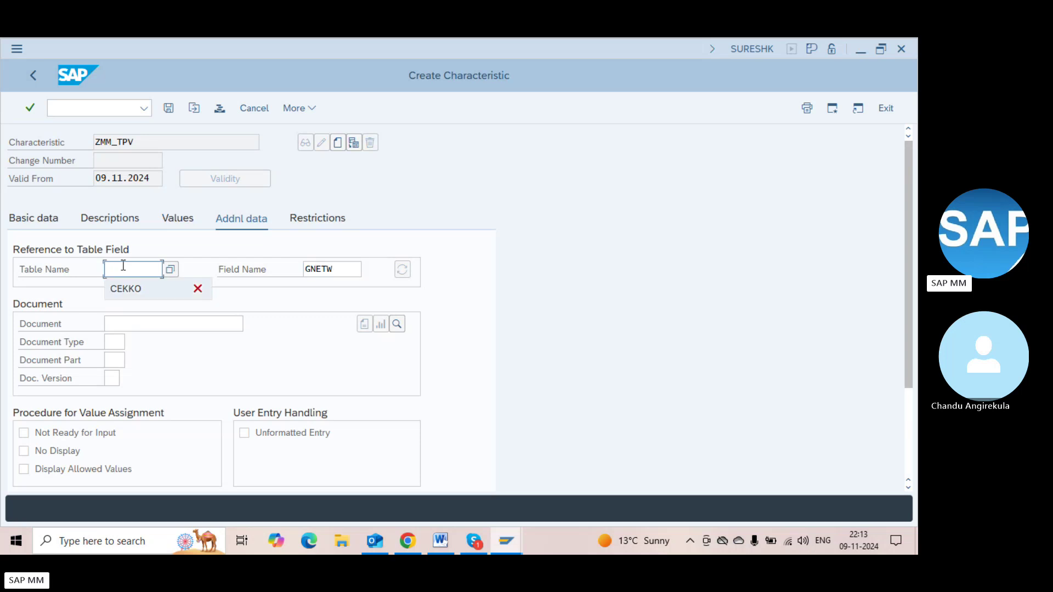
{"action": "key", "text": "Return"}
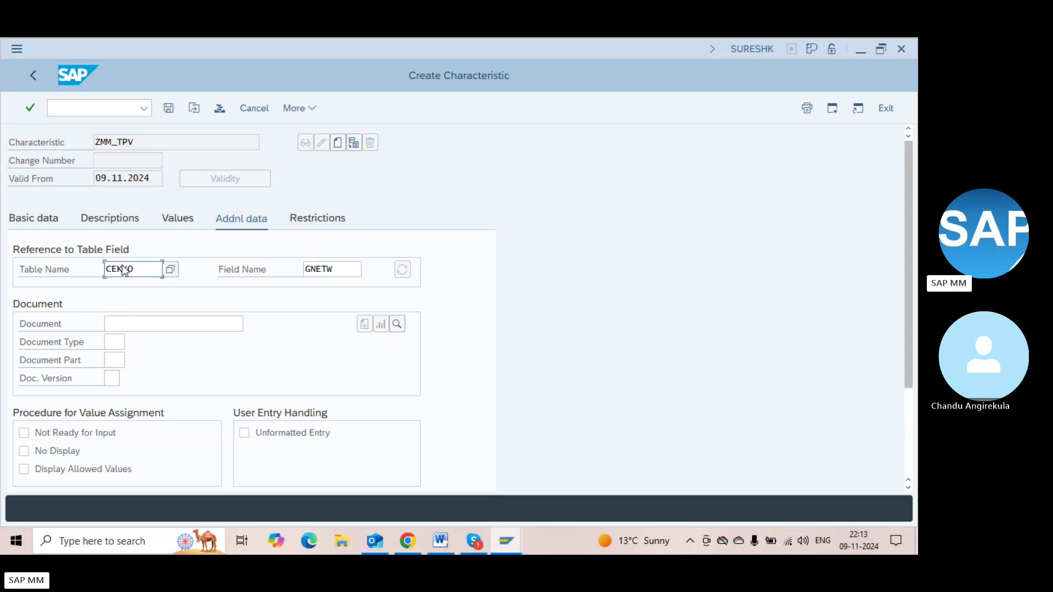
{"action": "double_click", "coordinate": [123, 267]}
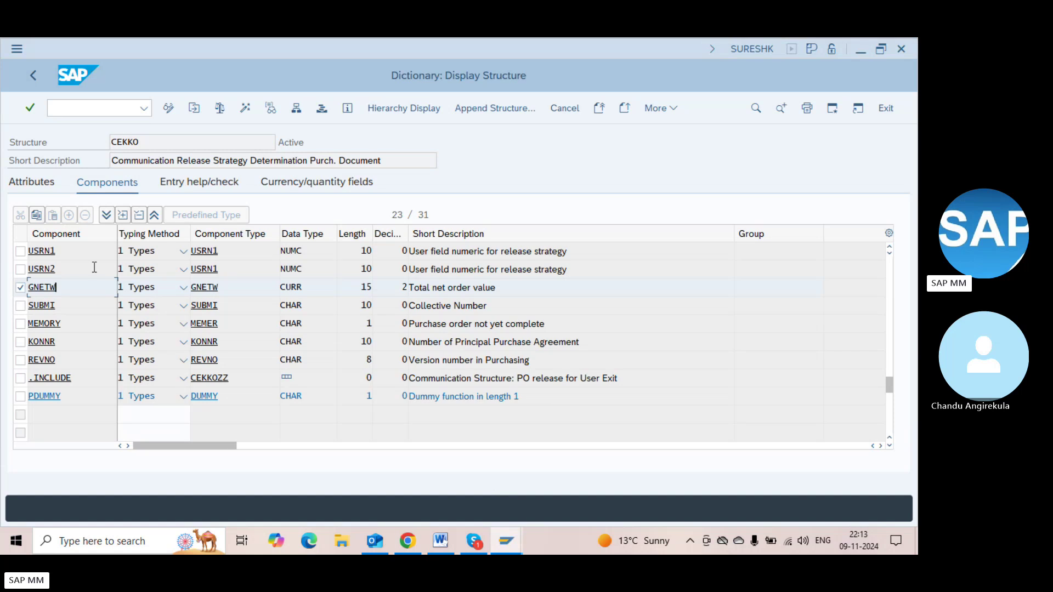
{"action": "left_click", "coordinate": [307, 285]}
{"action": "left_click", "coordinate": [355, 290]}
{"action": "key", "text": "F3"}
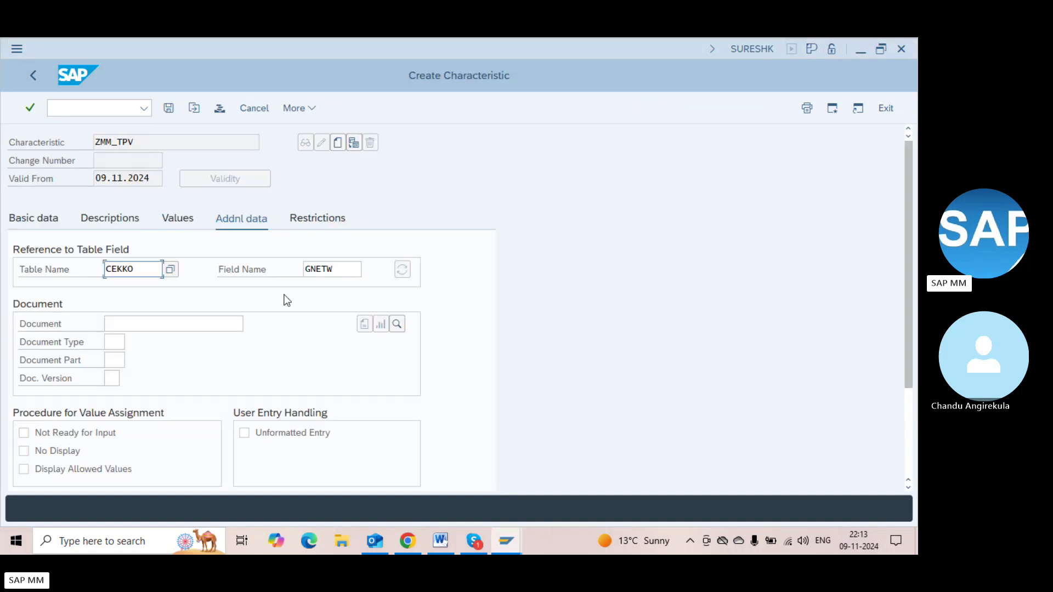
{"action": "key", "text": "Return"}
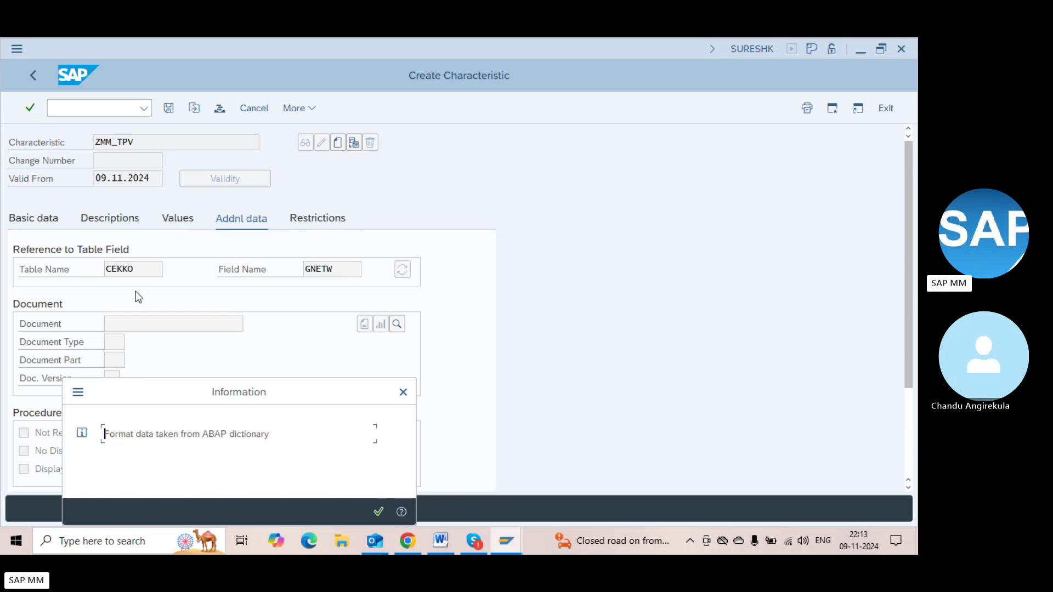
Keep ZMM_TPV's CURR format with 15 characters and 2 decimals, set currency USD, and show allowed values
{"action": "key", "text": "Return"}
{"action": "key", "text": "Return"}
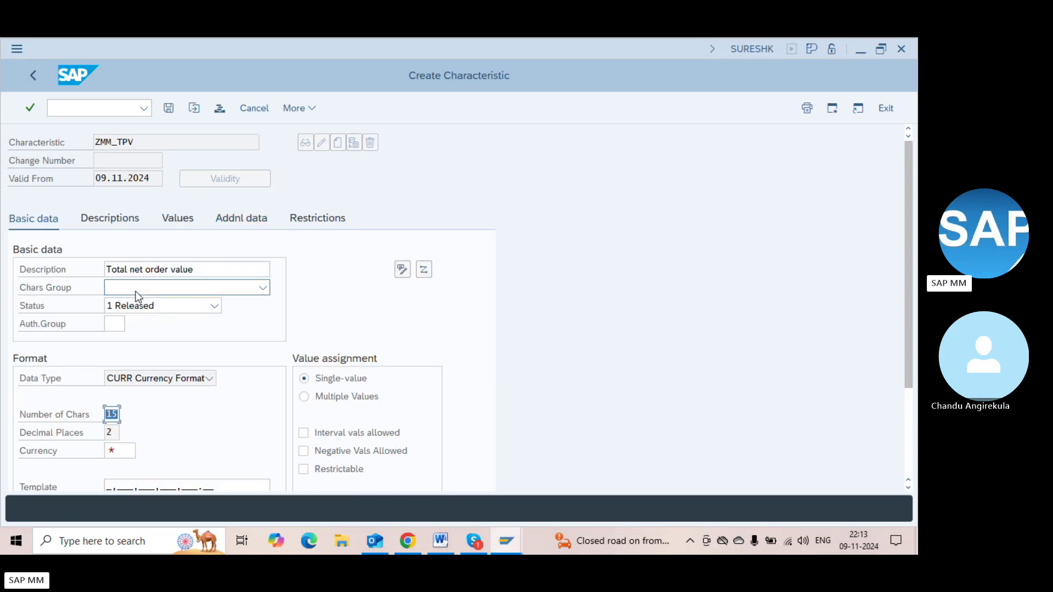
{"action": "left_click", "coordinate": [112, 413]}
{"action": "left_click", "coordinate": [139, 385]}
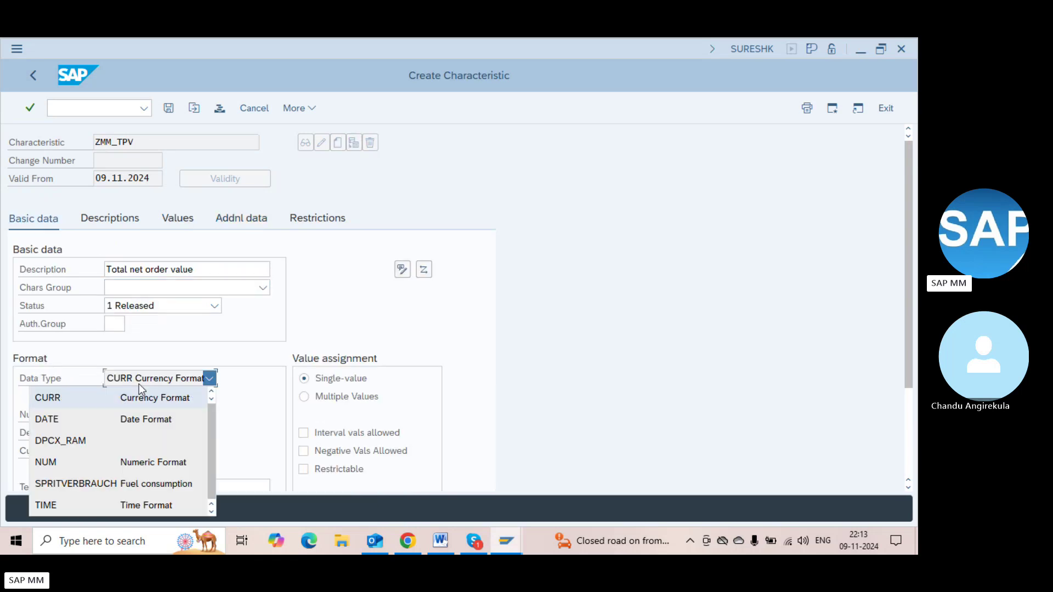
{"action": "left_click", "coordinate": [139, 384]}
{"action": "left_click", "coordinate": [133, 446]}
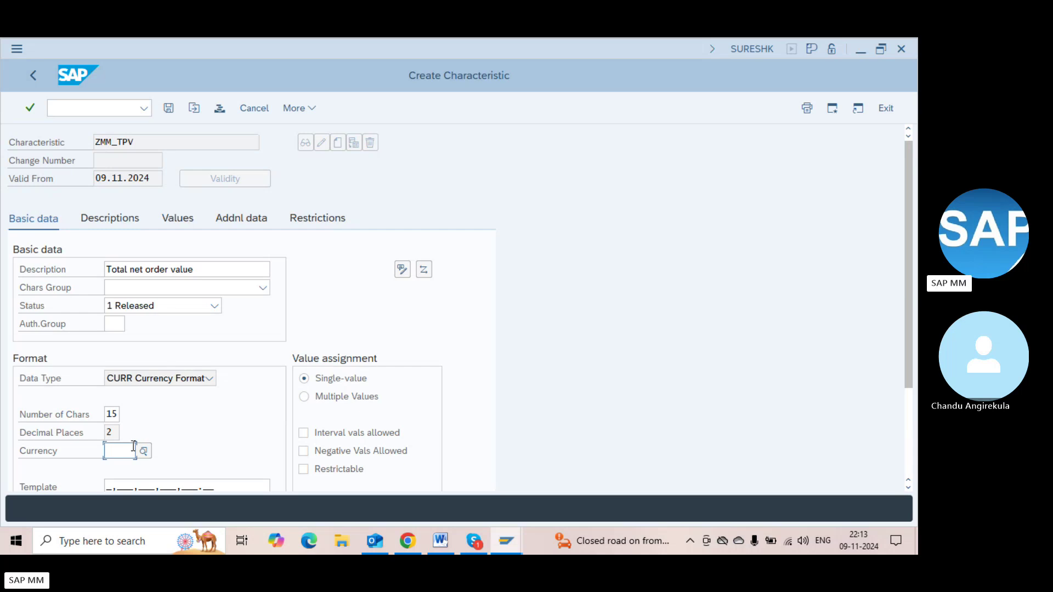
{"action": "type", "text": "USD"}
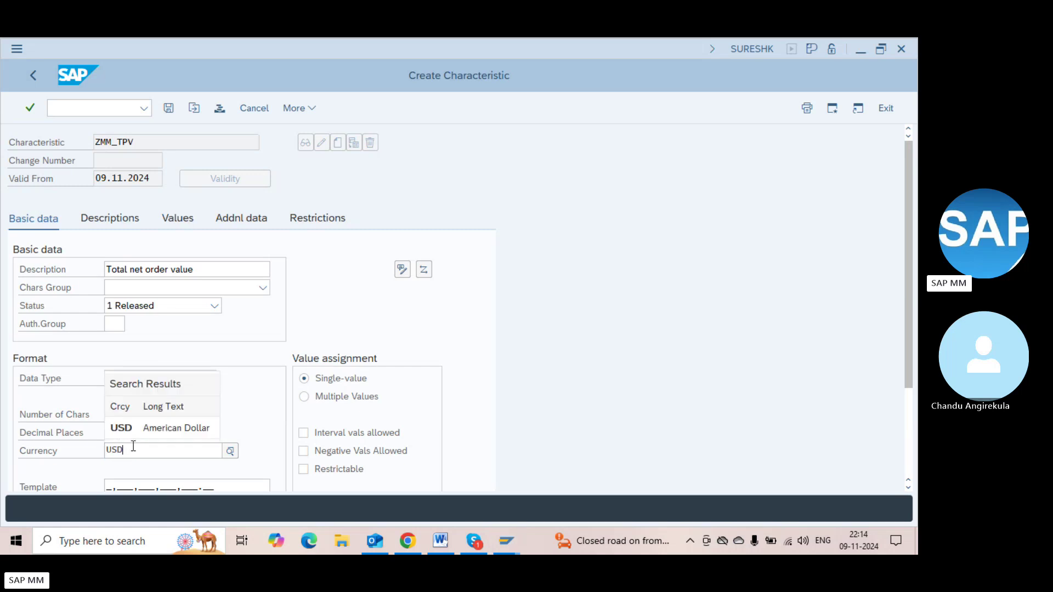
{"action": "key", "text": "Return"}
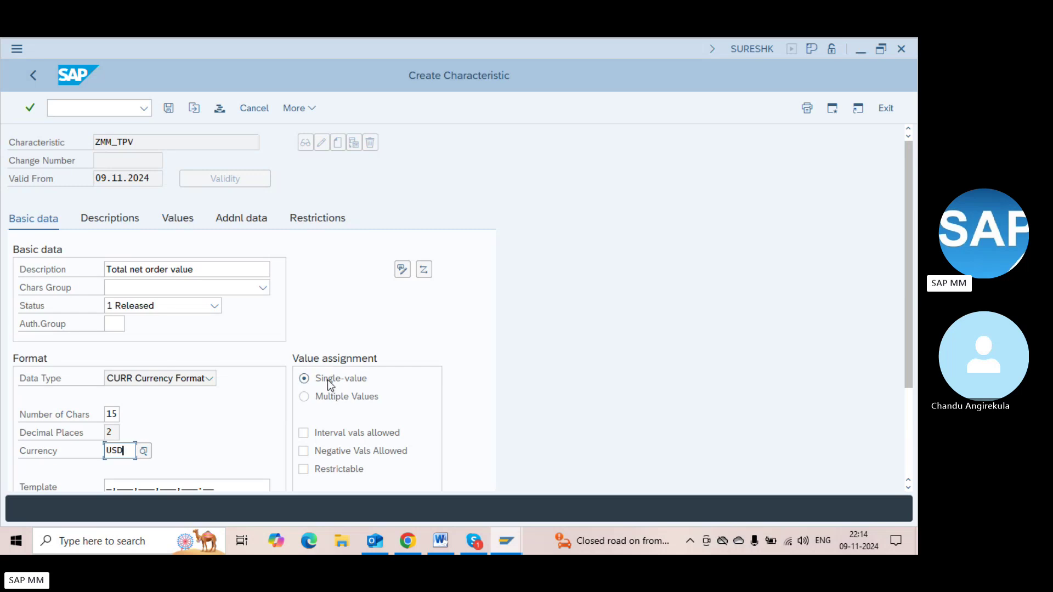
{"action": "left_click", "coordinate": [174, 221]}
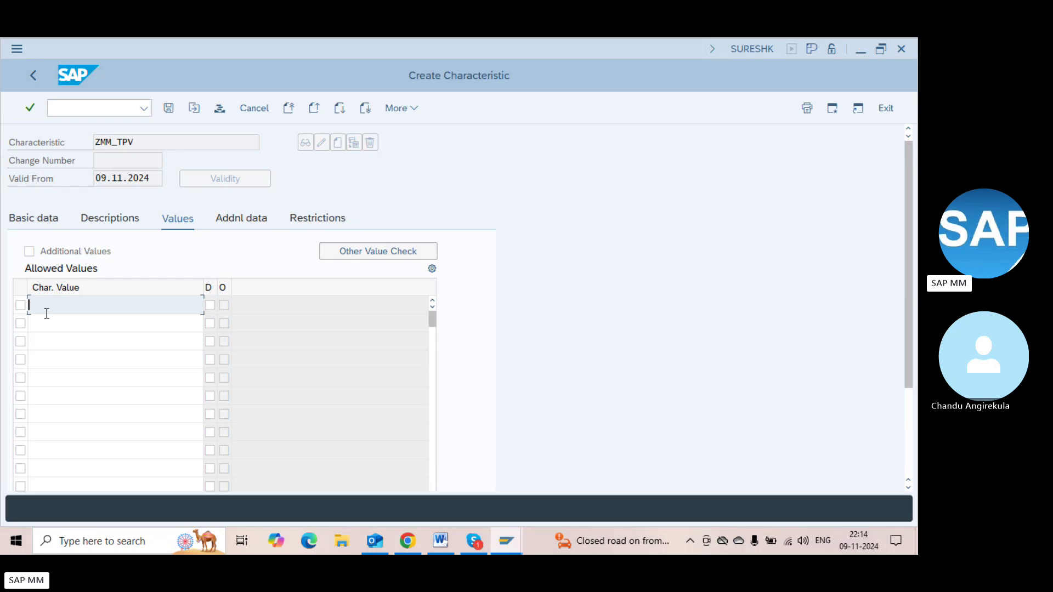
Allow additional values for ZMM_TPV, review the interval values option on Basic data, and save
{"action": "left_click", "coordinate": [48, 323]}
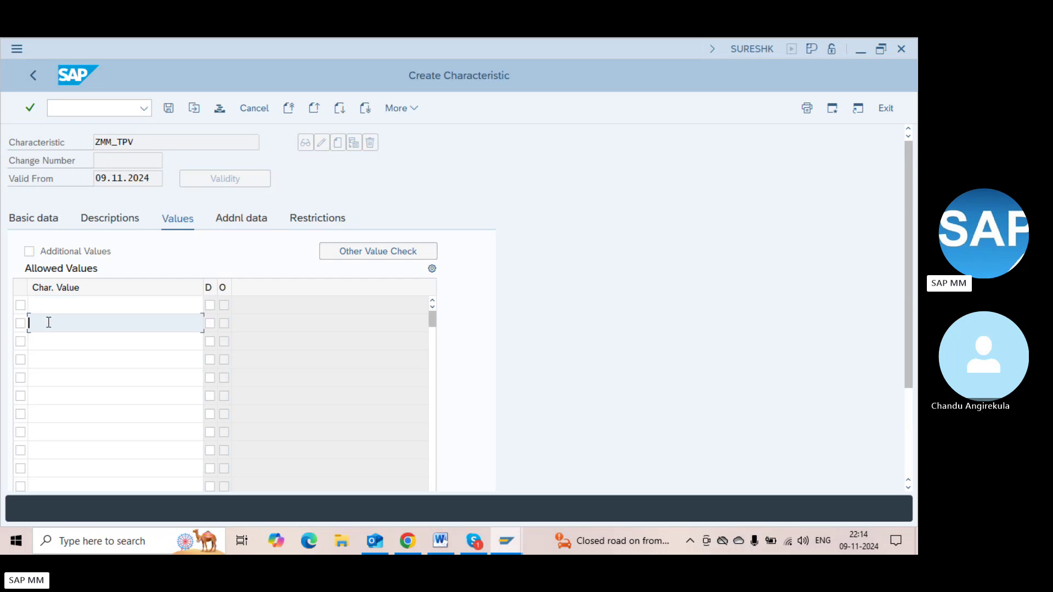
{"action": "left_click", "coordinate": [30, 251]}
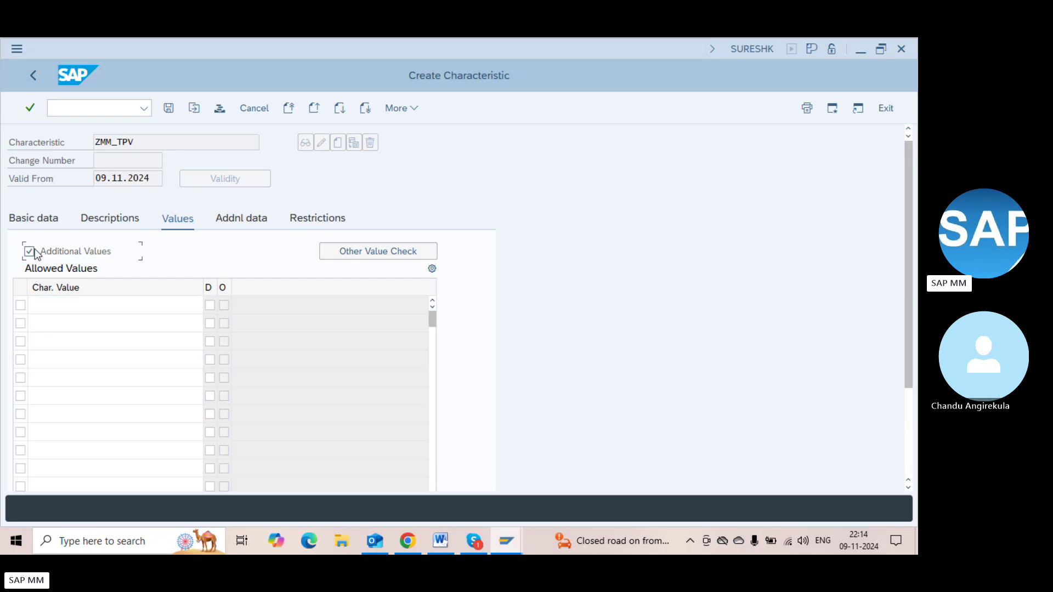
{"action": "left_click", "coordinate": [67, 306]}
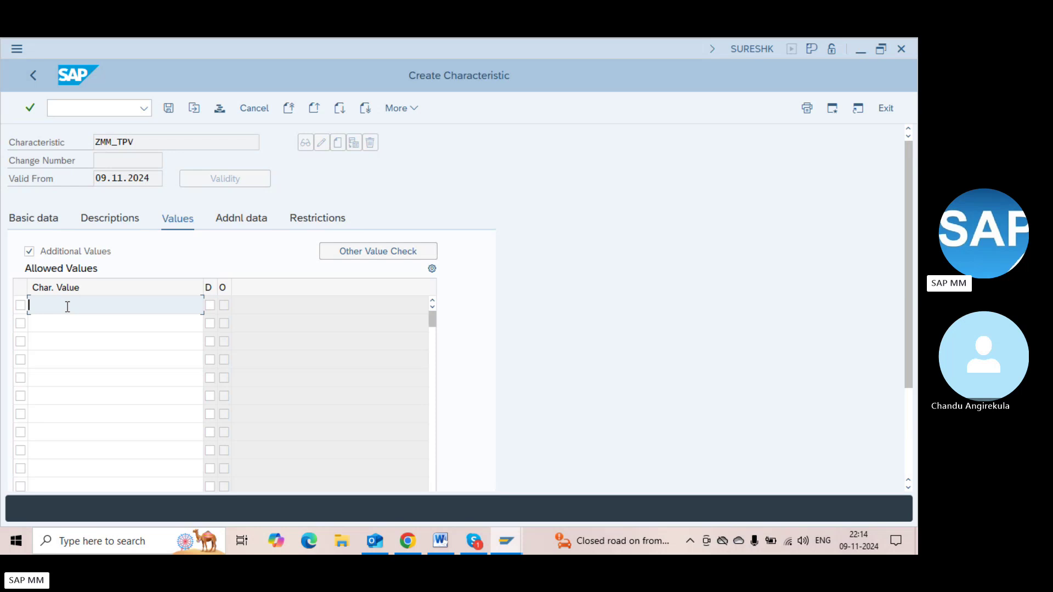
{"action": "left_click", "coordinate": [48, 218]}
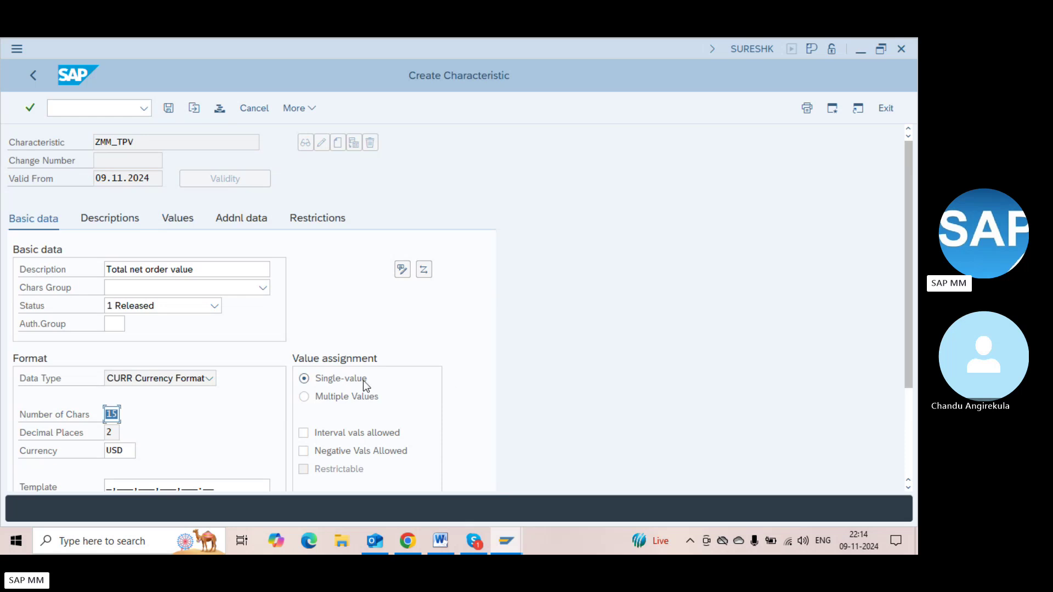
{"action": "left_click", "coordinate": [341, 381]}
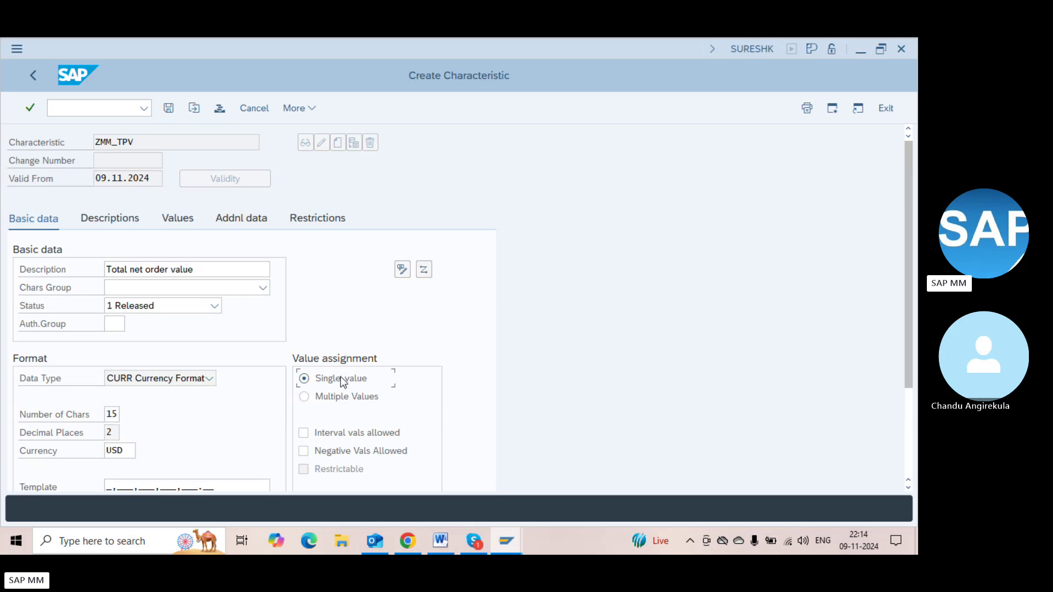
{"action": "left_click", "coordinate": [343, 438]}
{"action": "key", "text": "ctrl+s"}
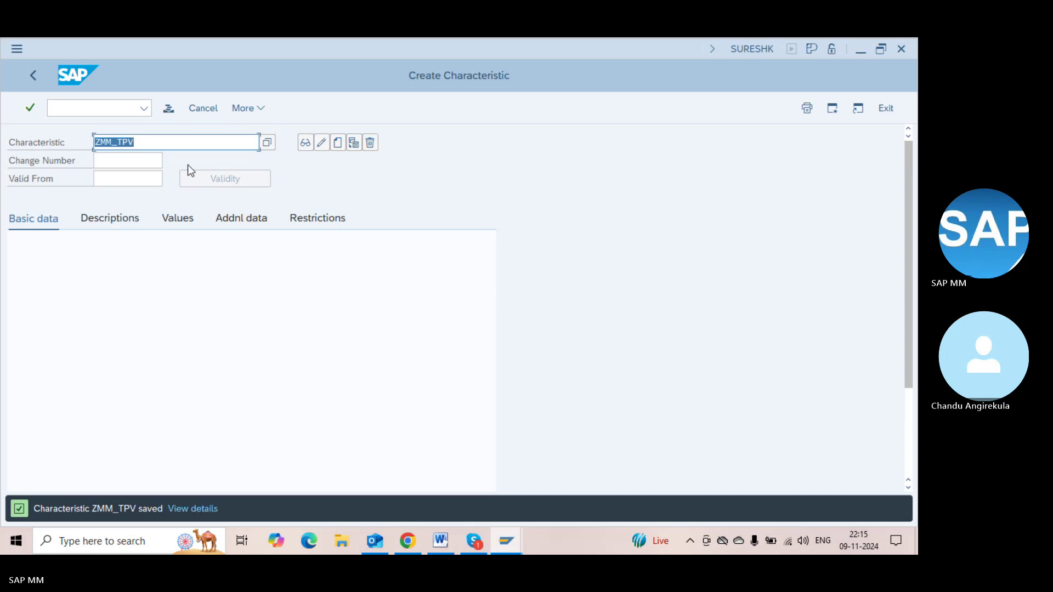
{"action": "key", "text": "alt+Tab"}
Add 'ZMM_TPV - total net order value' and a 'Class -' line to the Word notes
{"action": "key", "text": "alt+Tab"}
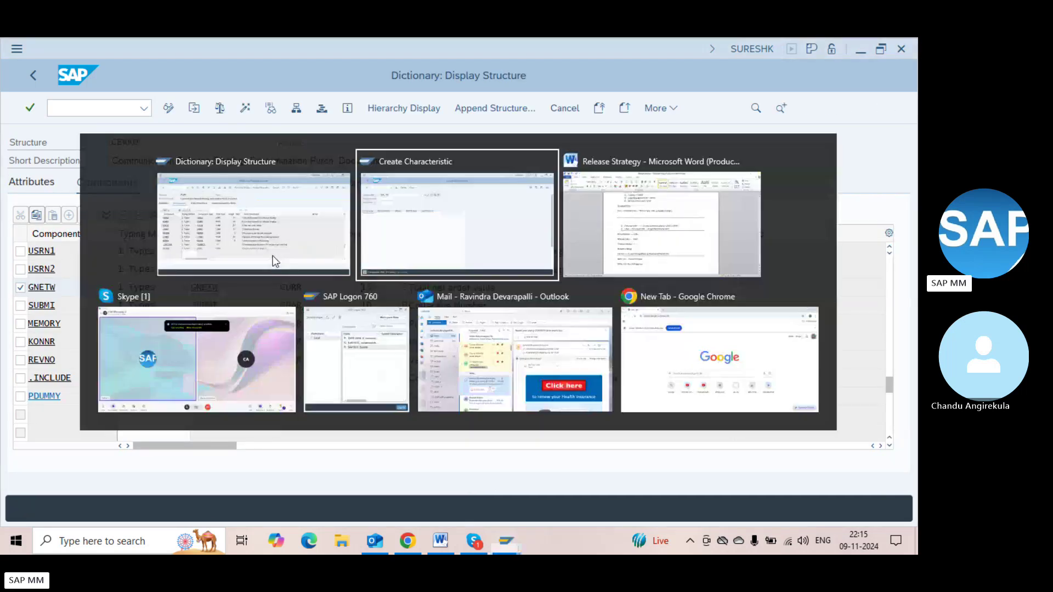
{"action": "key", "text": "alt+Tab"}
{"action": "type", "text": "ZMM_TPV"}
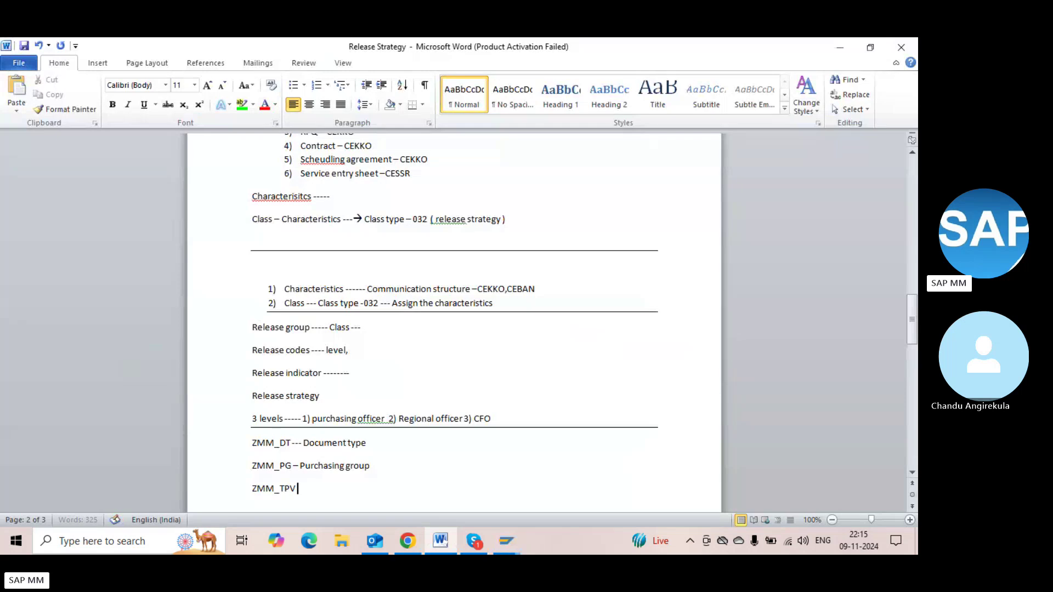
{"action": "type", "text": " - total net order"}
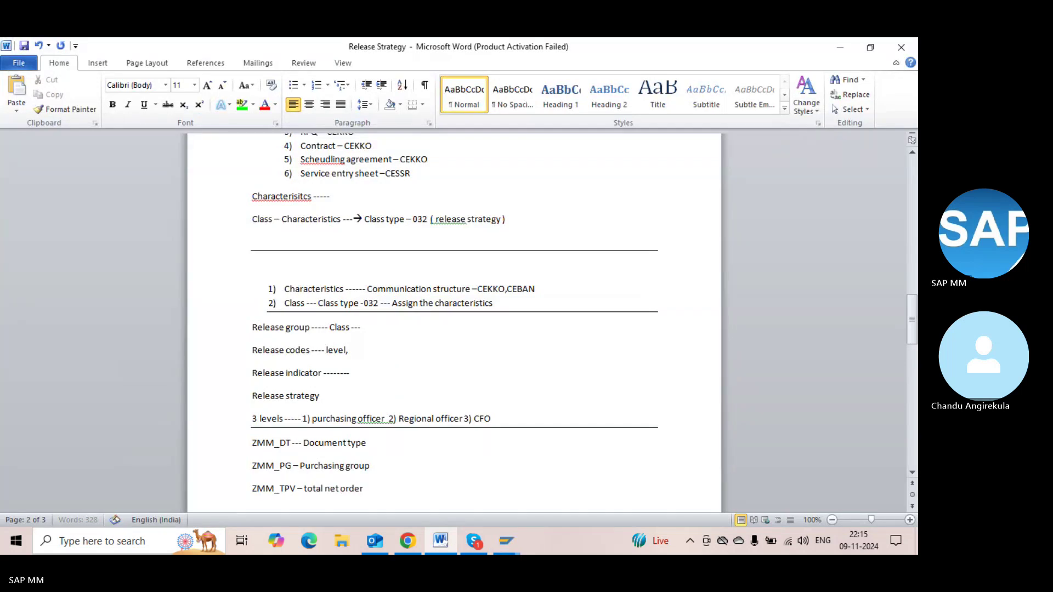
{"action": "type", "text": " value"}
{"action": "key", "text": "Return"}
{"action": "key", "text": "Return"}
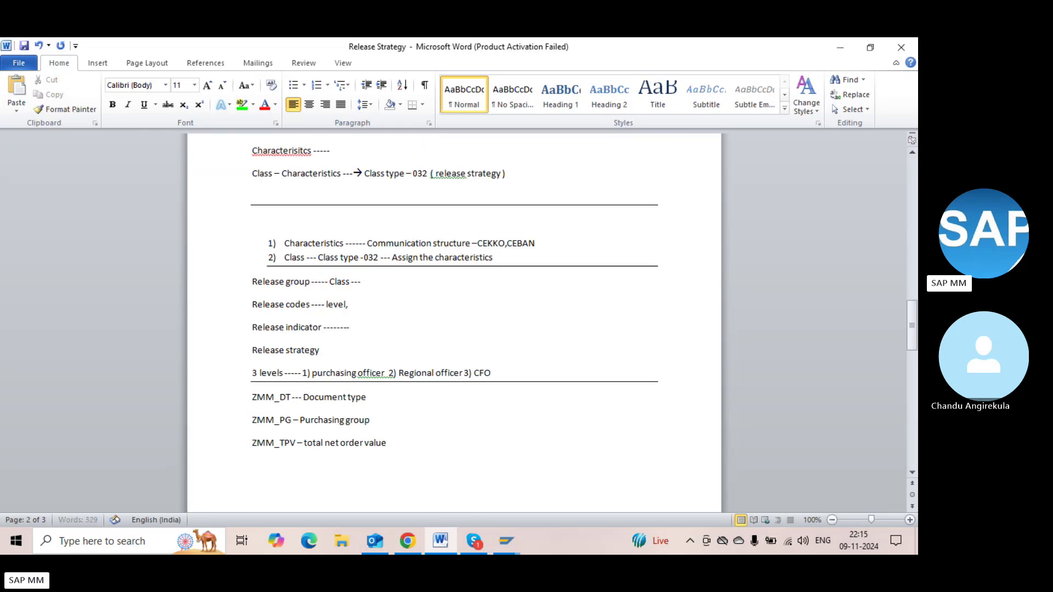
{"action": "type", "text": "Class ---"}
{"action": "key", "text": "alt+Tab"}
{"action": "key", "text": "alt+Tab"}
{"action": "key", "text": "Tab"}
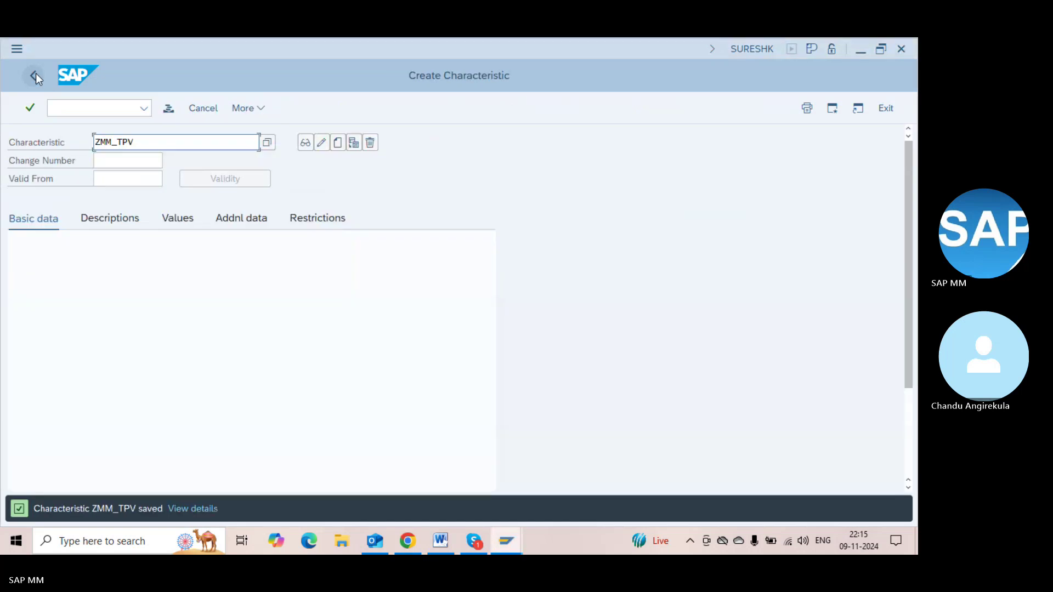
Open class maintenance from the customising tree and start a new class ZMM_RCL
{"action": "left_click", "coordinate": [30, 77]}
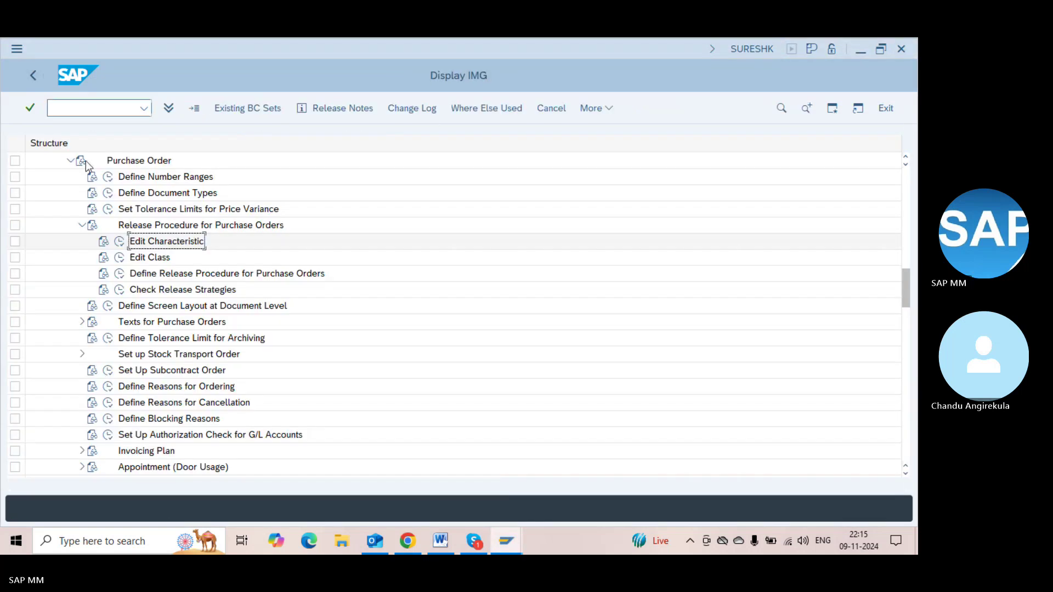
{"action": "left_click", "coordinate": [140, 259]}
{"action": "left_click", "coordinate": [119, 258]}
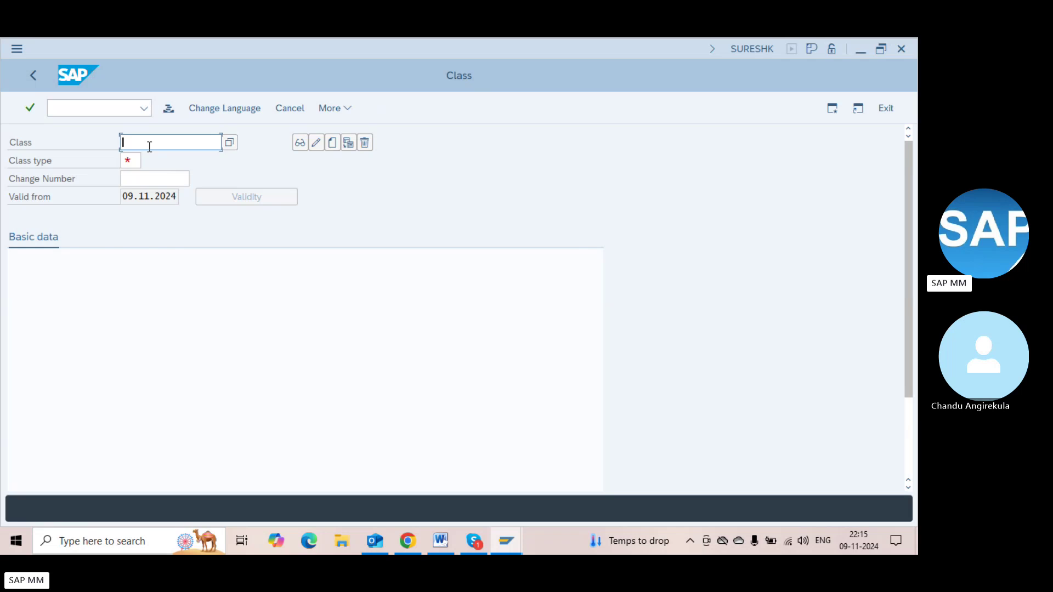
{"action": "type", "text": "ZMM_RCL"}
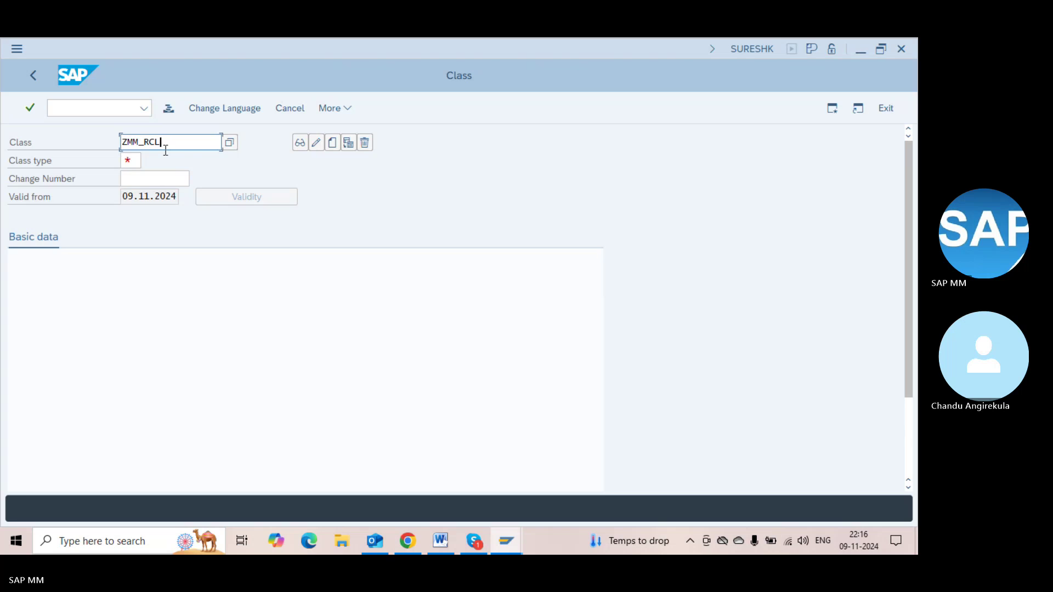
{"action": "left_click", "coordinate": [330, 145]}
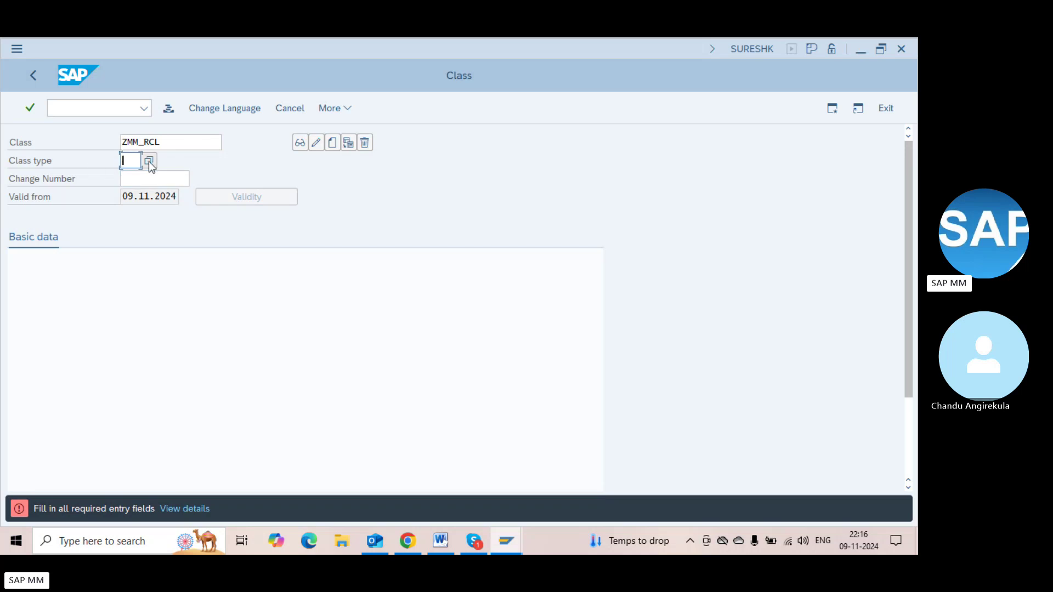
Choose class type 032 Release strategy and confirm to create ZMM_RCL
{"action": "key", "text": "F4"}
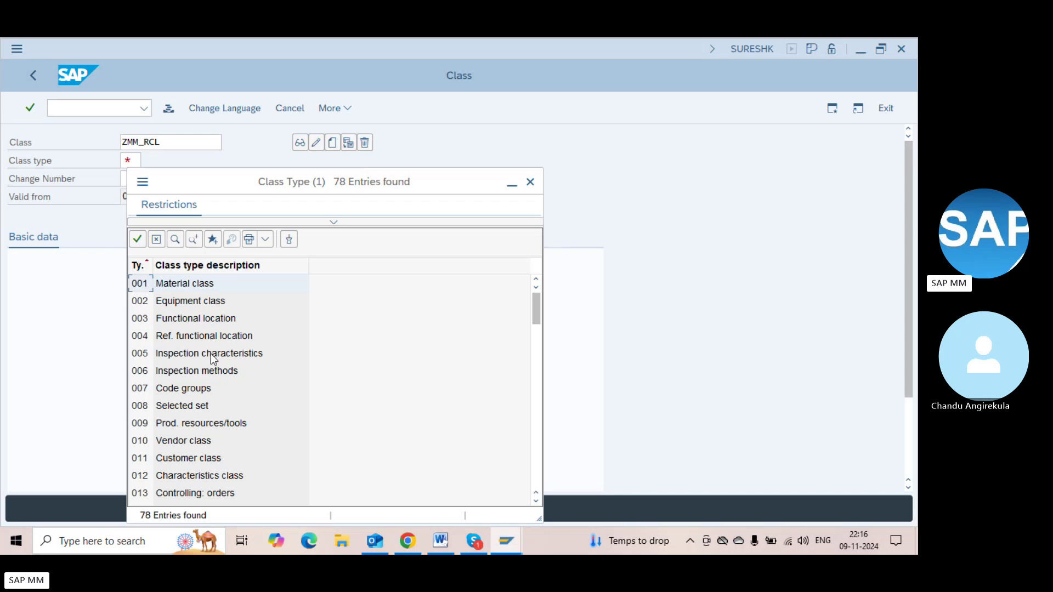
{"action": "left_click", "coordinate": [537, 390]}
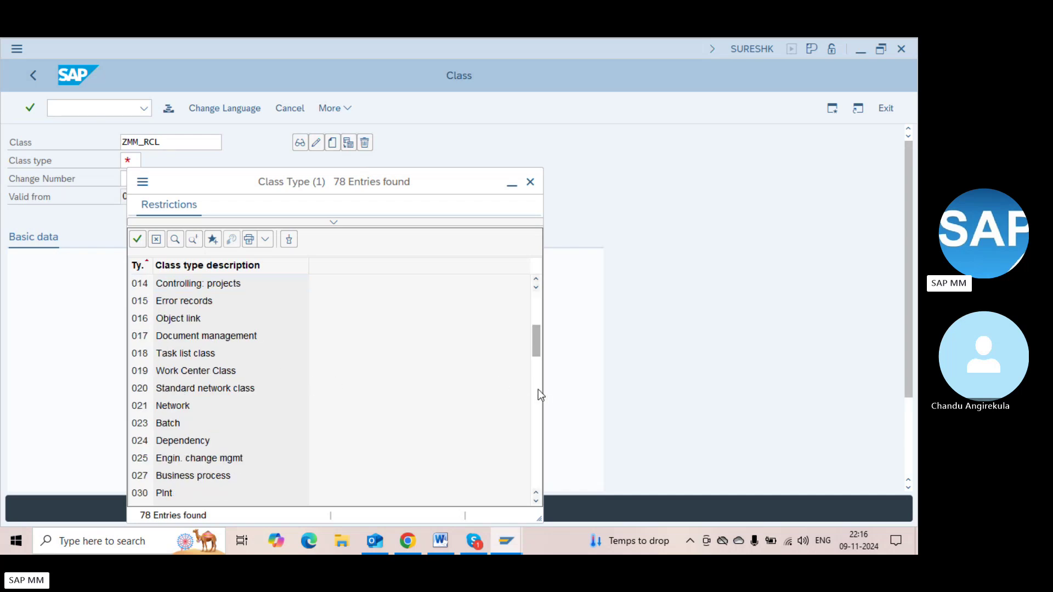
{"action": "left_click", "coordinate": [538, 389]}
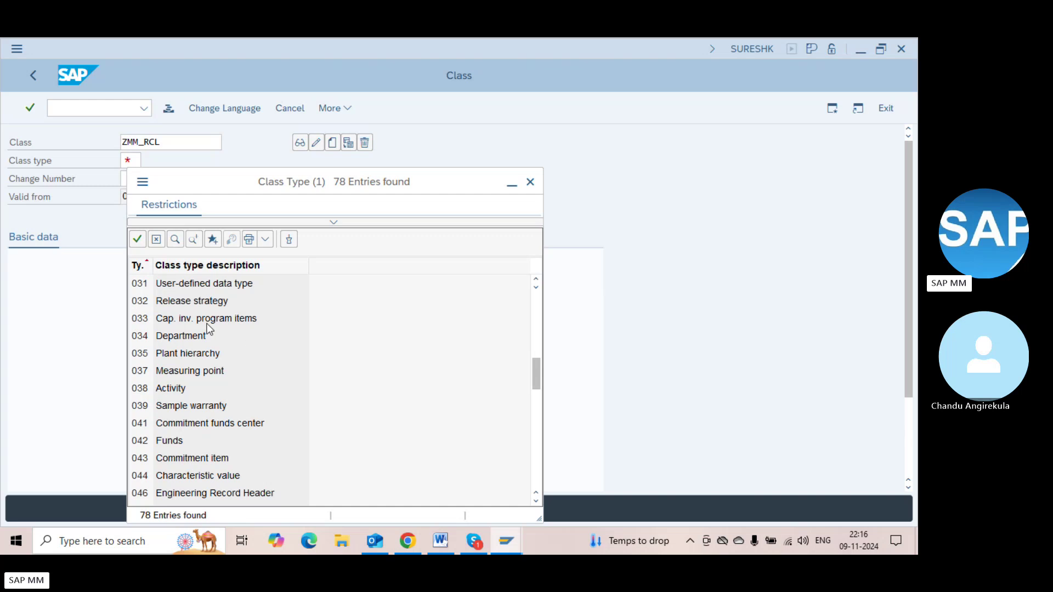
{"action": "left_click", "coordinate": [185, 304]}
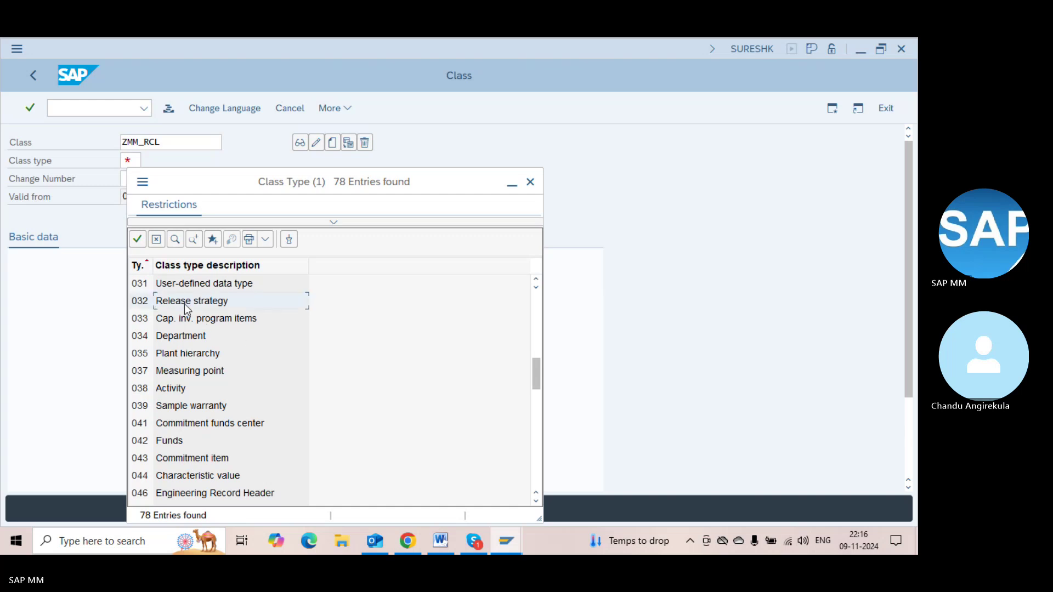
{"action": "double_click", "coordinate": [184, 304]}
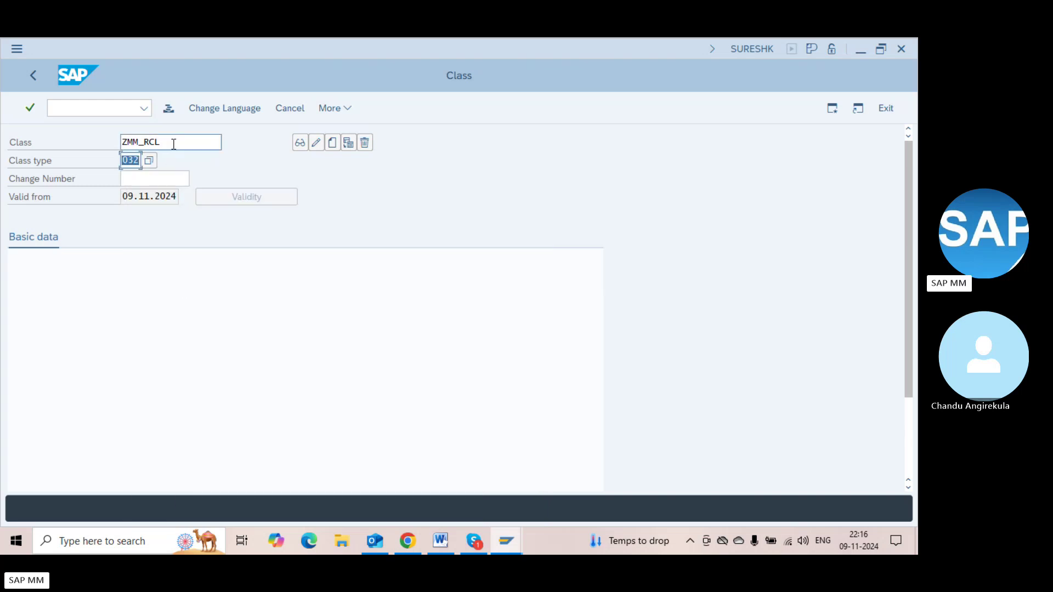
{"action": "left_click", "coordinate": [174, 142]}
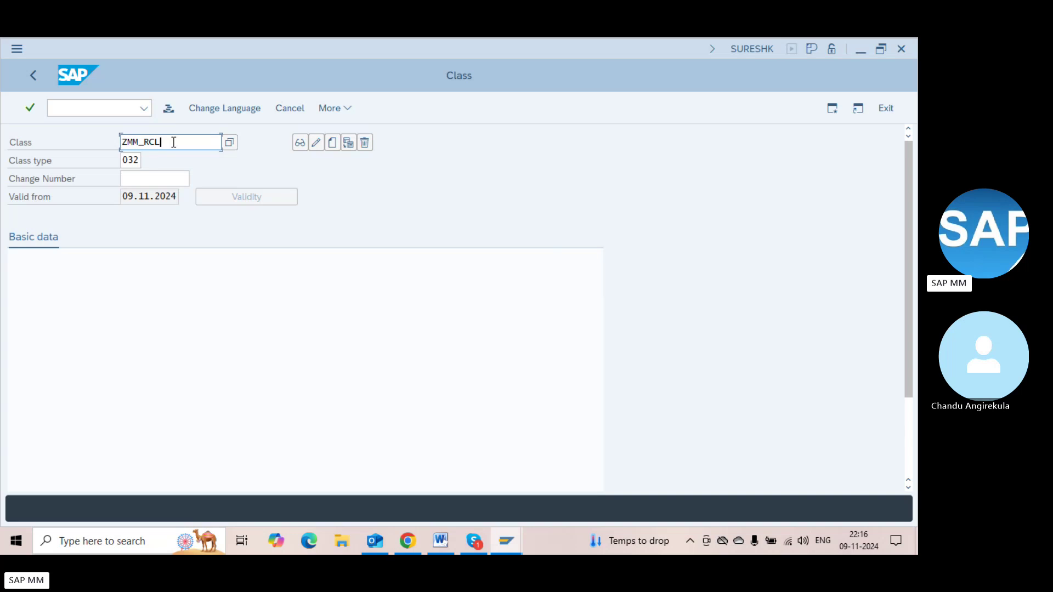
{"action": "key", "text": "Return"}
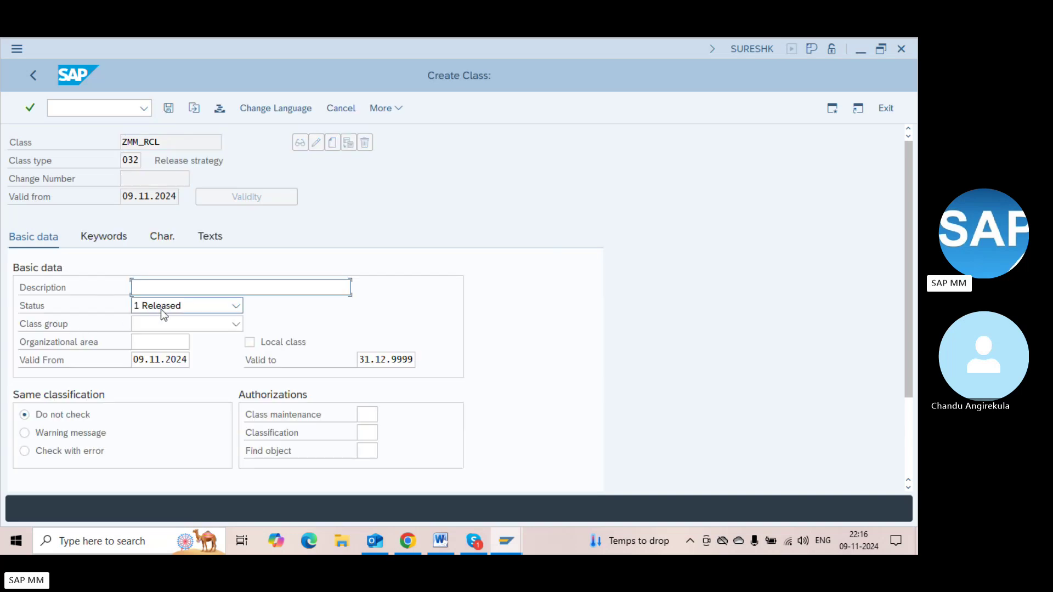
Describe ZMM_RCL as 'Class for release Process PO' and show its empty characteristics table
{"action": "type", "text": "Class f"}
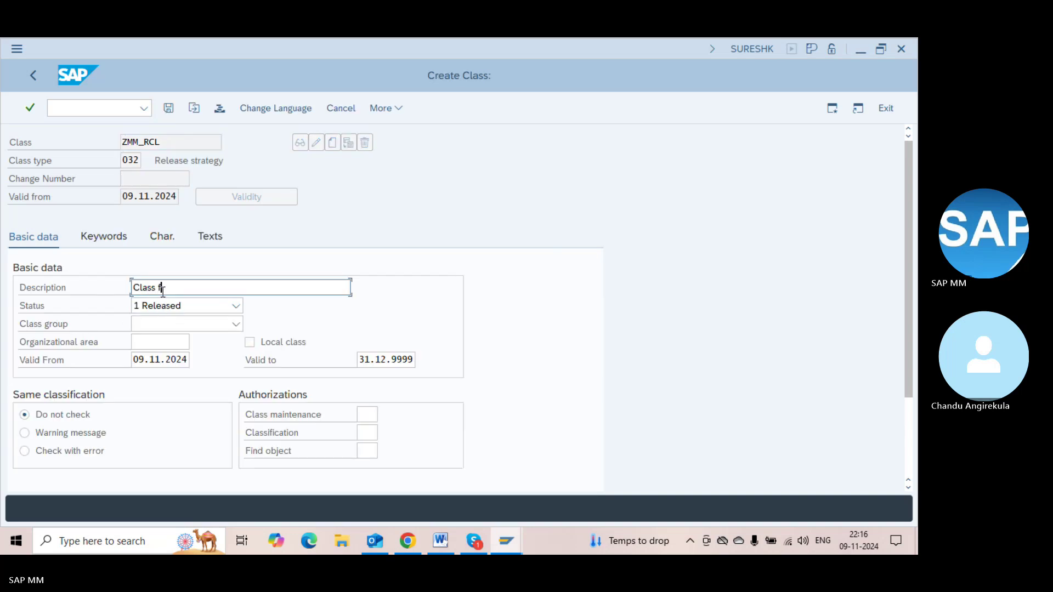
{"action": "type", "text": "or release str"}
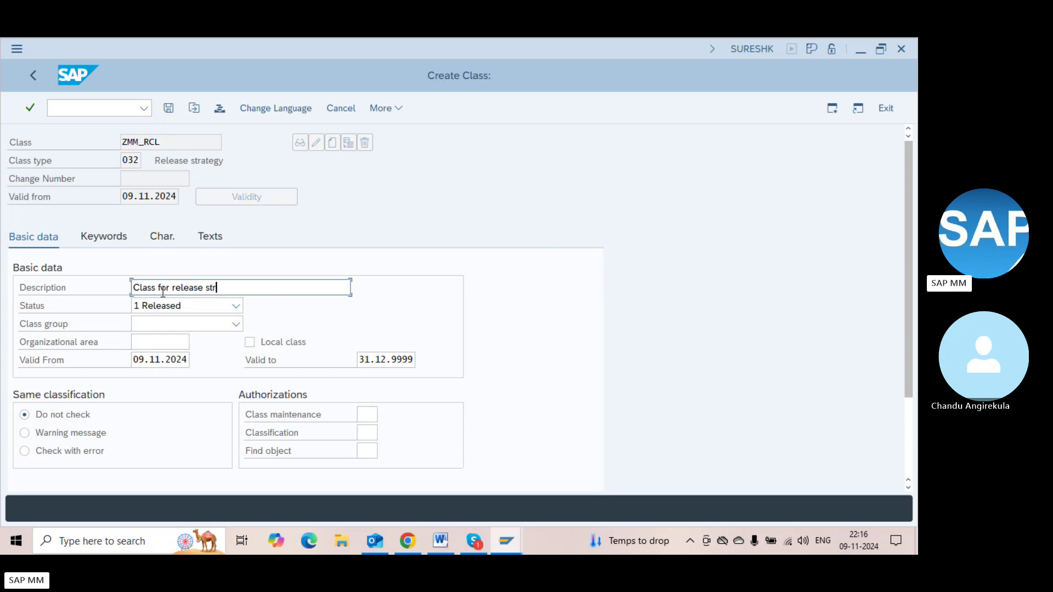
{"action": "key", "text": "BackSpace"}
{"action": "key", "text": "BackSpace"}
{"action": "key", "text": "BackSpace"}
{"action": "type", "text": "Process PO"}
{"action": "key", "text": "ctrl+a"}
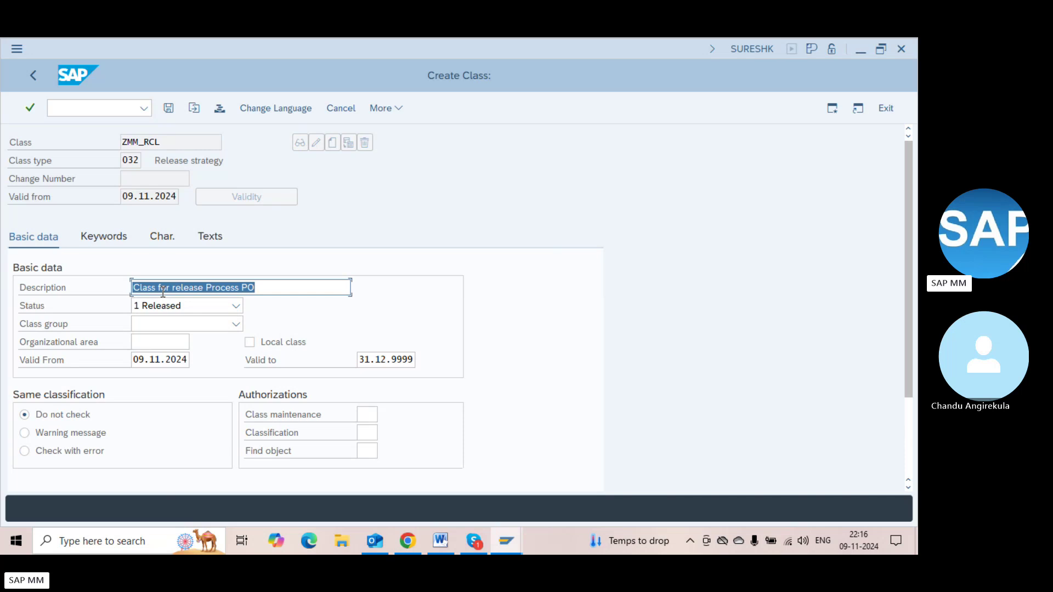
{"action": "left_click", "coordinate": [165, 237]}
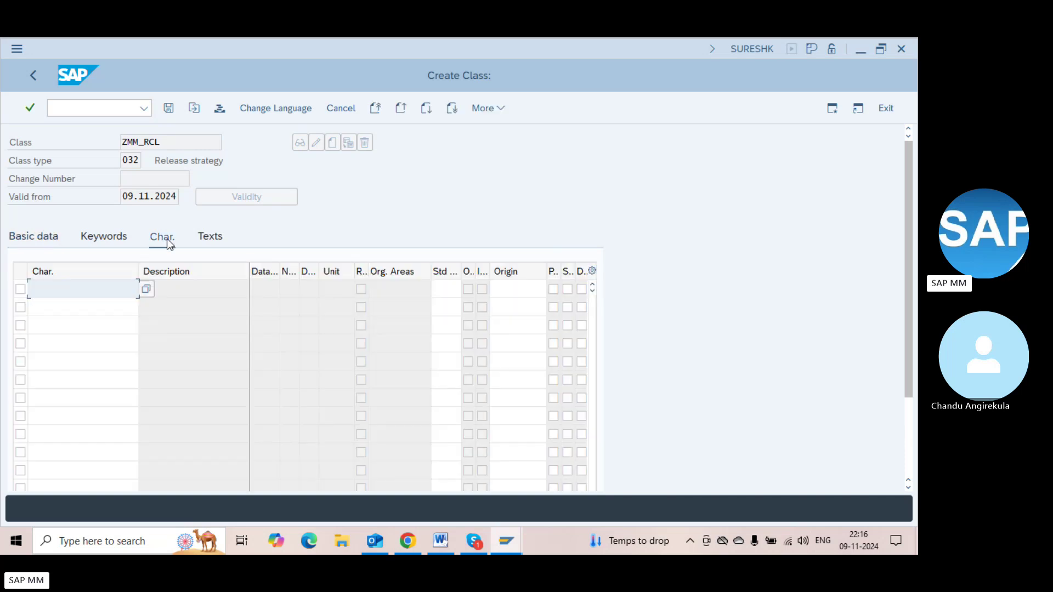
{"action": "key", "text": "alt+Tab"}
{"action": "key", "text": "Tab"}
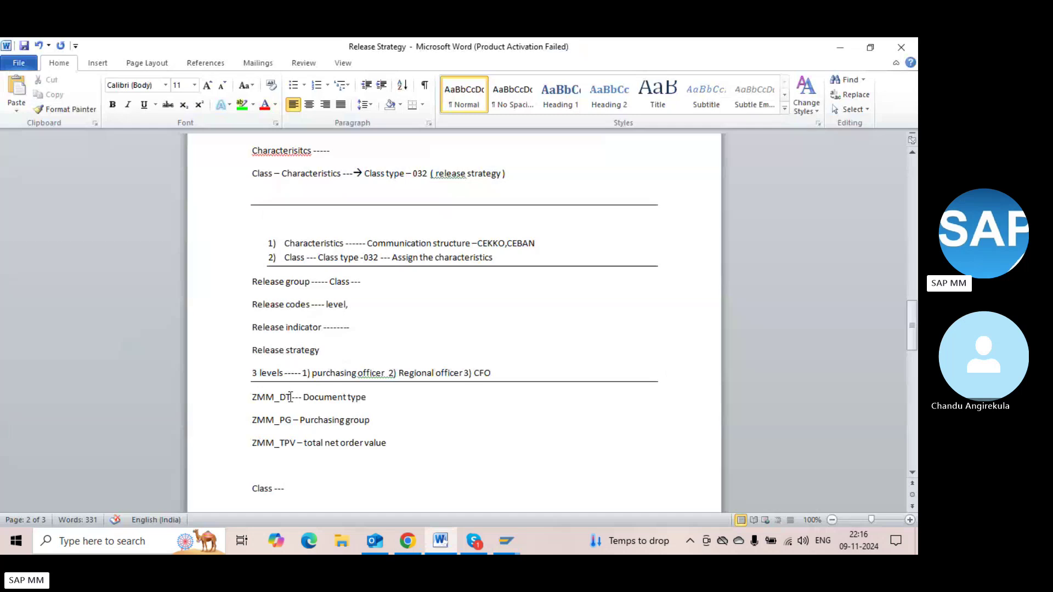
Copy ZMM_DT from the Word notes into the class's first characteristic row
{"action": "key", "text": "shift+Left"}
{"action": "key", "text": "shift+Left"}
{"action": "key", "text": "shift+Left"}
{"action": "key", "text": "shift+Left"}
{"action": "key", "text": "shift+Left"}
{"action": "key", "text": "shift+Left"}
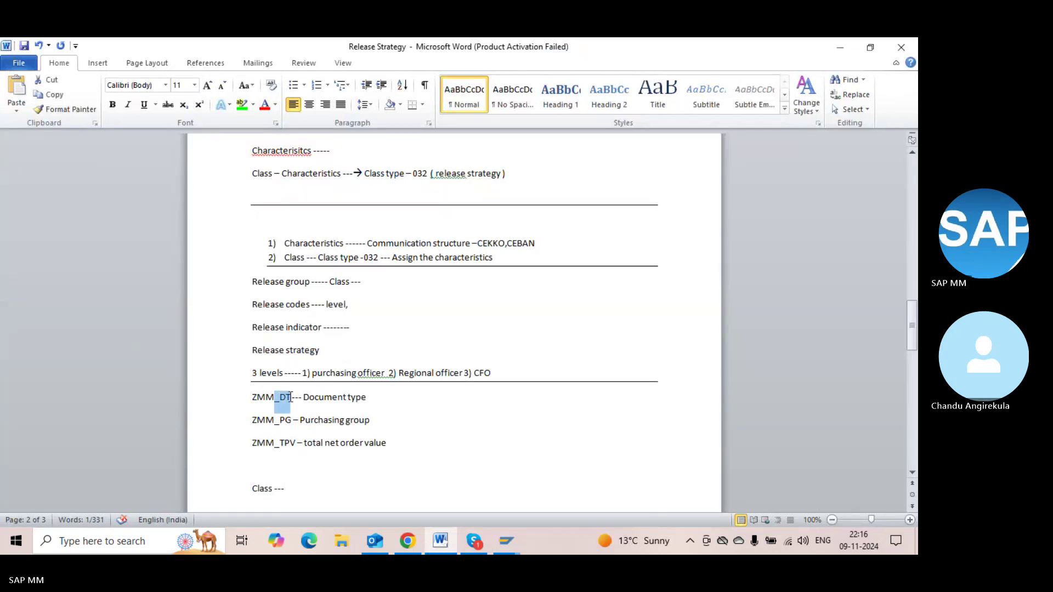
{"action": "key", "text": "ctrl+c"}
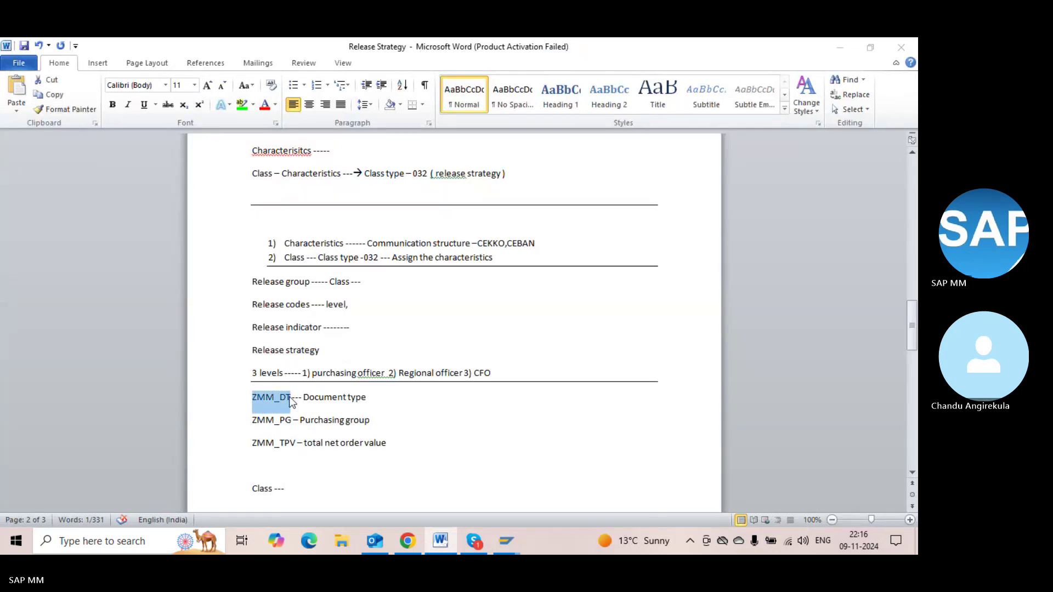
{"action": "key", "text": "alt+Tab"}
{"action": "key", "text": "ctrl+v"}
{"action": "key", "text": "alt+Tab"}
Copy ZMM_PG from the notes into the second characteristic row
{"action": "left_click", "coordinate": [291, 421]}
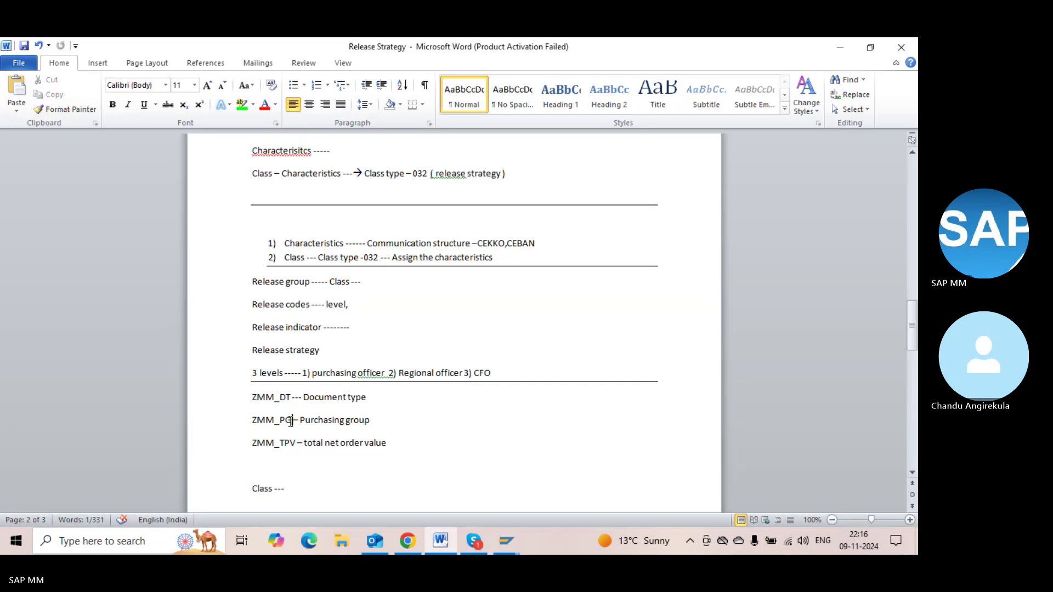
{"action": "key", "text": "shift+Left"}
{"action": "key", "text": "shift+Left"}
{"action": "key", "text": "shift+Left"}
{"action": "key", "text": "shift+Left"}
{"action": "key", "text": "shift+Left"}
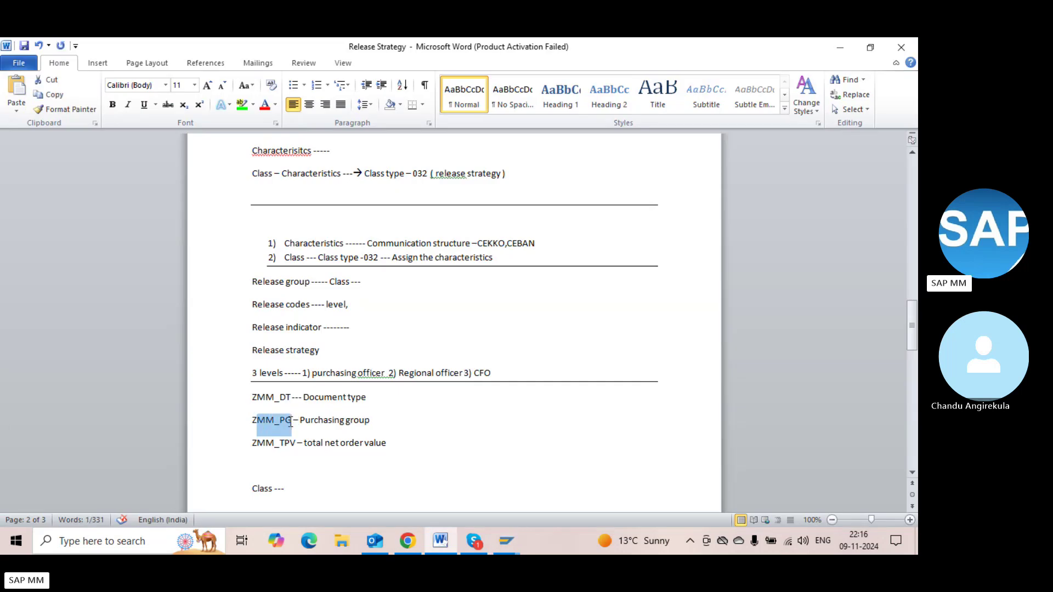
{"action": "key", "text": "shift+Left"}
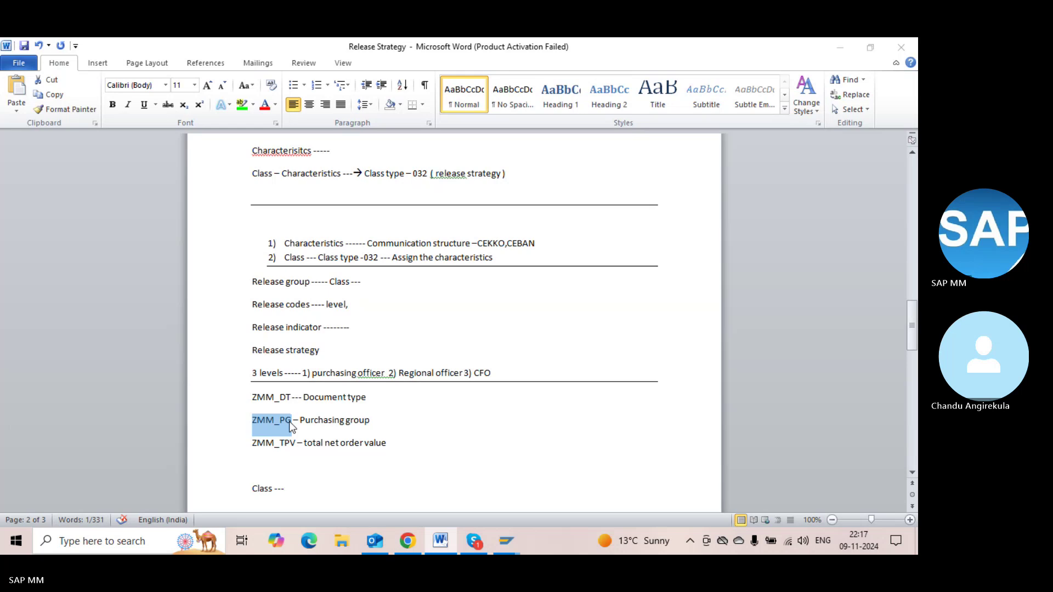
{"action": "key", "text": "alt+Tab"}
{"action": "left_click", "coordinate": [68, 307]}
{"action": "key", "text": "ctrl+v"}
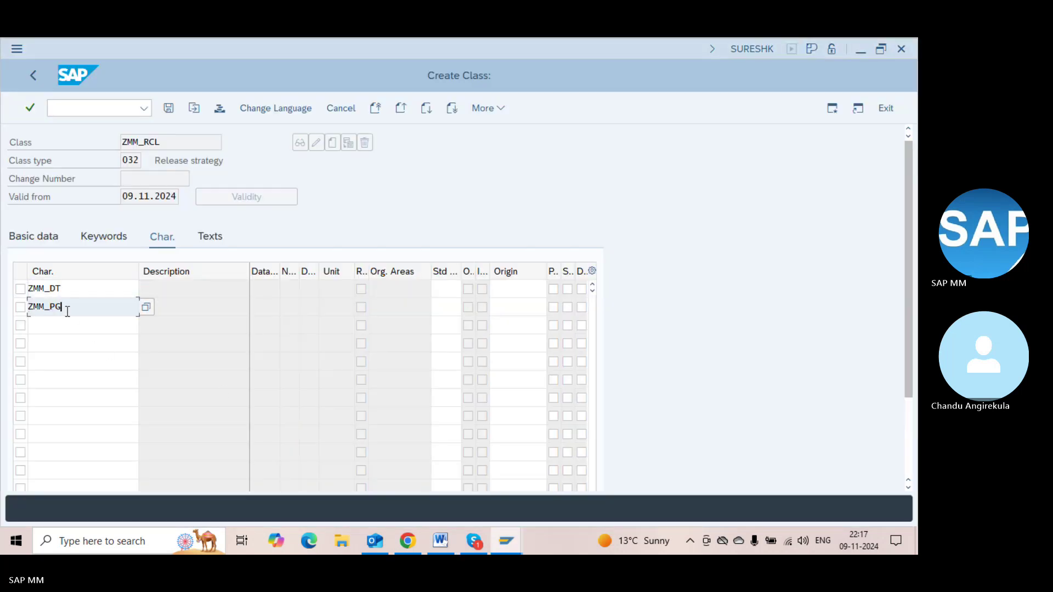
{"action": "key", "text": "alt+Tab"}
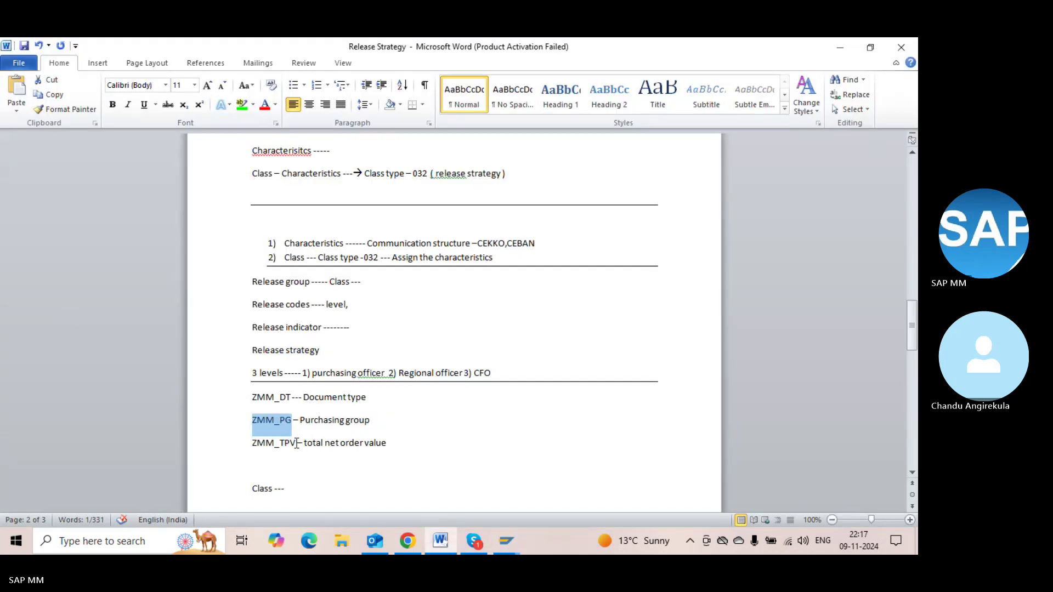
Add ZMM_TPV as the third characteristic, check the entries and save class ZMM_RCL
{"action": "left_click", "coordinate": [296, 443]}
{"action": "key", "text": "shift+Left"}
{"action": "key", "text": "shift+Left"}
{"action": "key", "text": "shift+Left"}
{"action": "key", "text": "shift+Left"}
{"action": "key", "text": "shift+Left"}
{"action": "key", "text": "shift+Left"}
{"action": "key", "text": "shift+Left"}
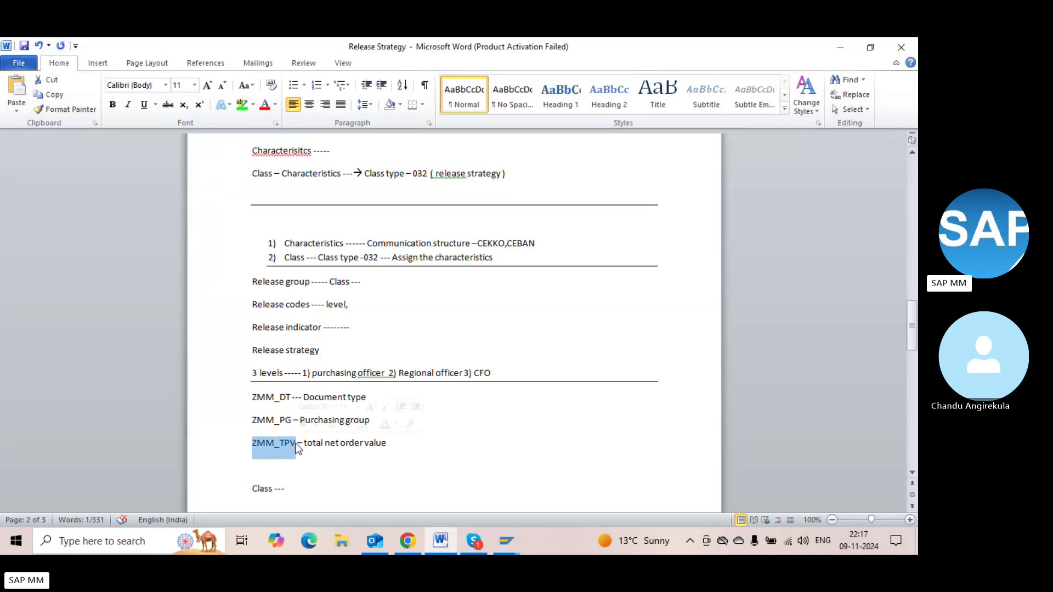
{"action": "key", "text": "alt+Tab"}
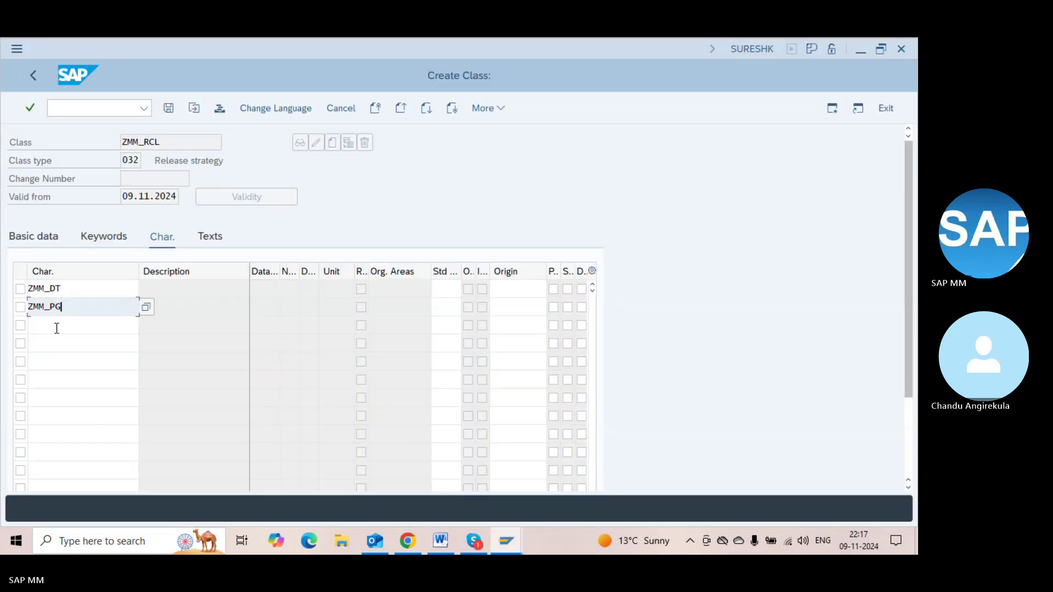
{"action": "left_click", "coordinate": [56, 326]}
{"action": "key", "text": "ctrl+v"}
{"action": "key", "text": "Return"}
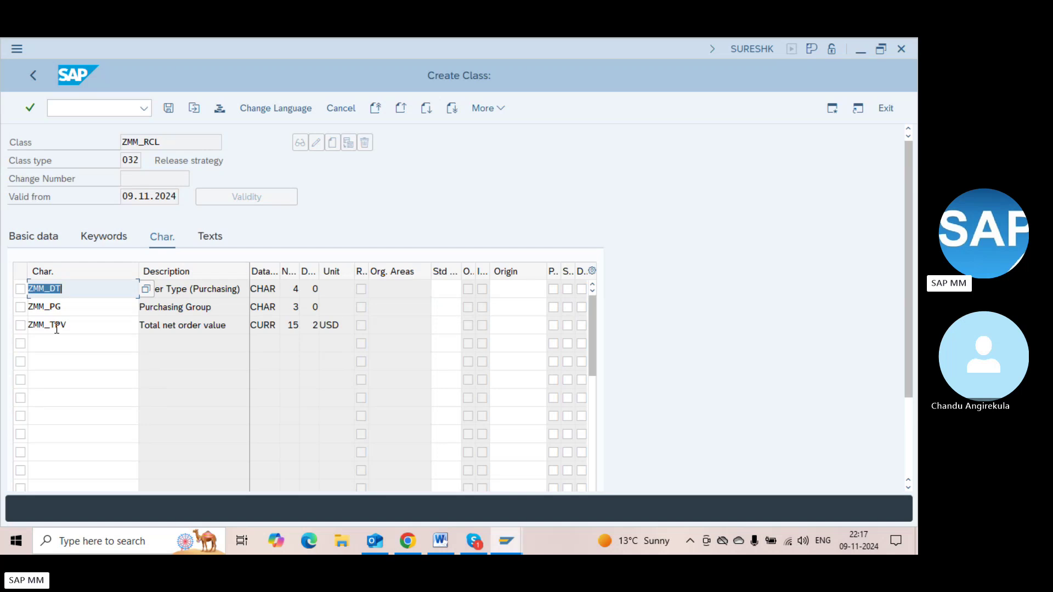
{"action": "key", "text": "ctrl+s"}
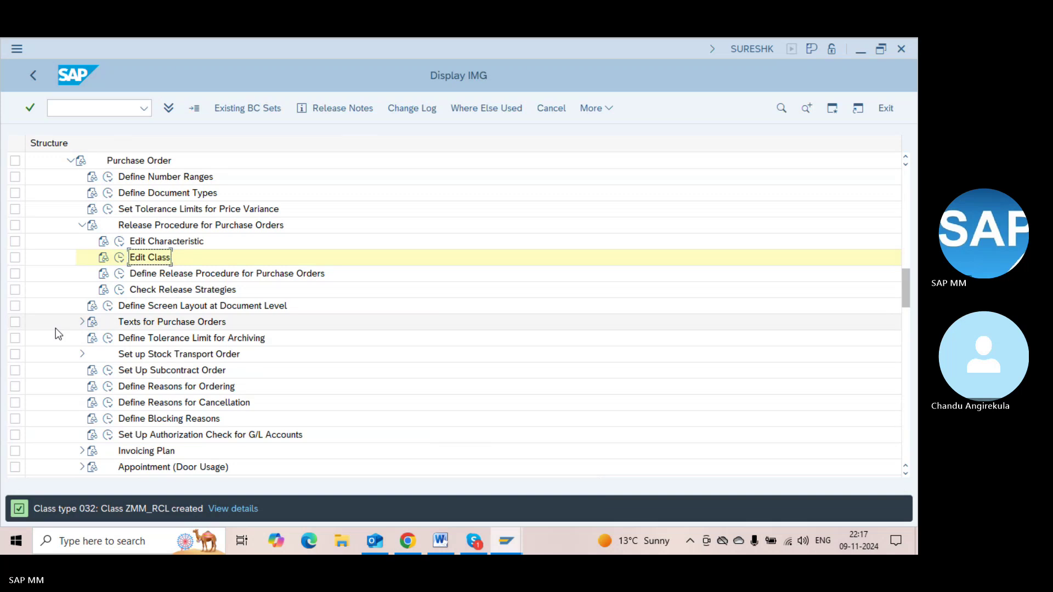
{"action": "key", "text": "alt+Tab"}
Complete 'Class --- ZMM_RCL' and add a 'Characterisitcs' label above ZMM_DT in the notes
{"action": "left_click", "coordinate": [328, 483]}
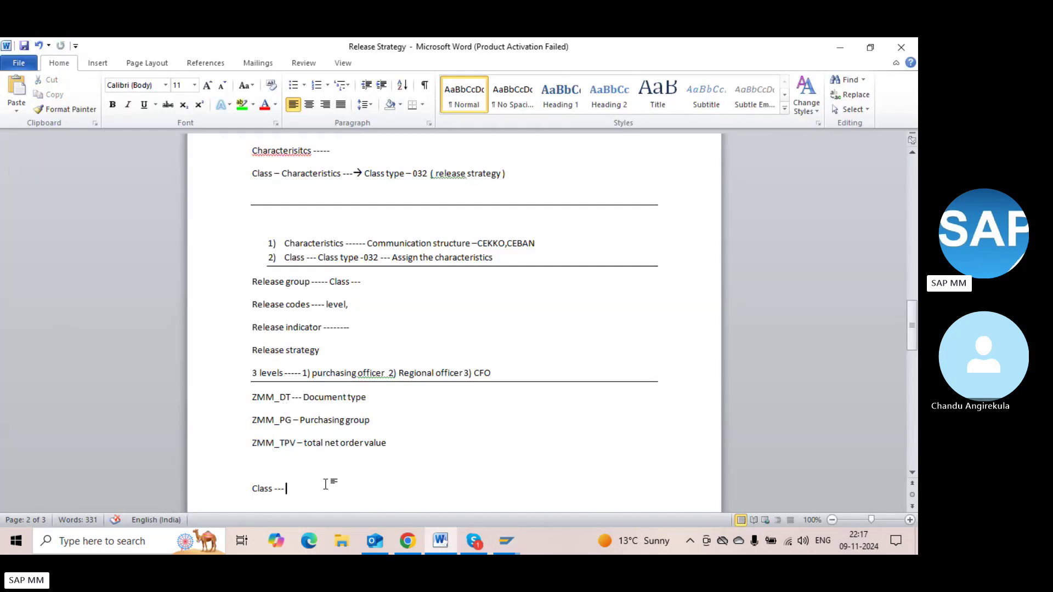
{"action": "type", "text": "ZMM_RCL"}
{"action": "key", "text": "ctrl+Return"}
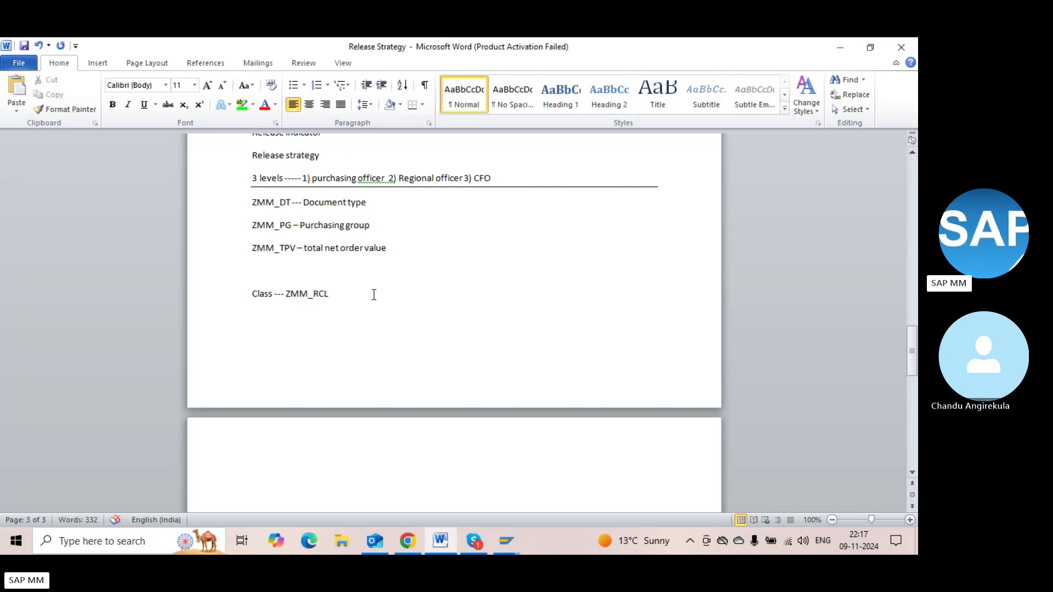
{"action": "left_click", "coordinate": [252, 202]}
{"action": "key", "text": "Return"}
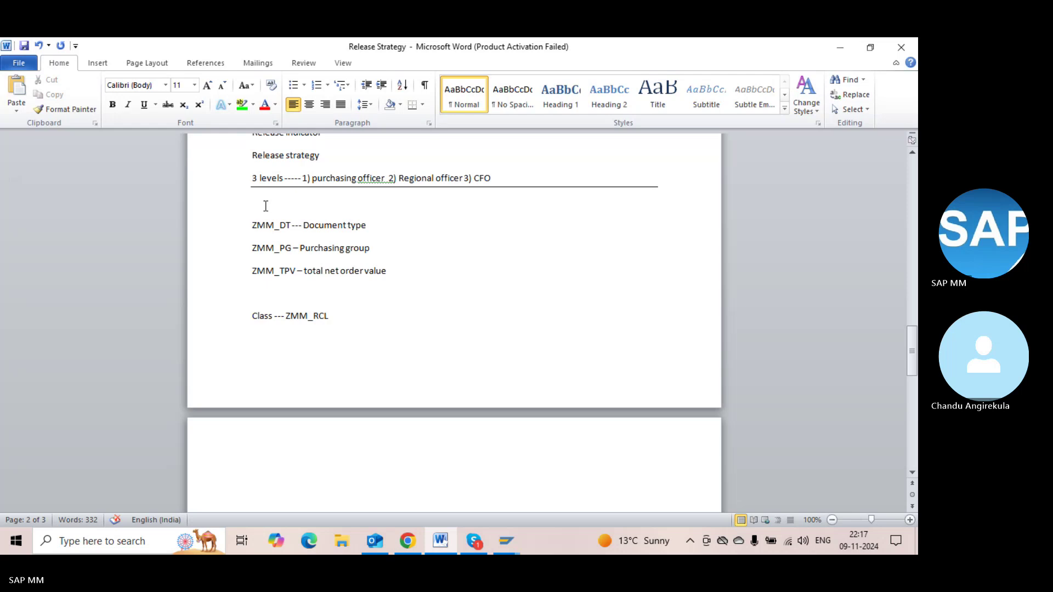
{"action": "type", "text": "Characterisitcs"}
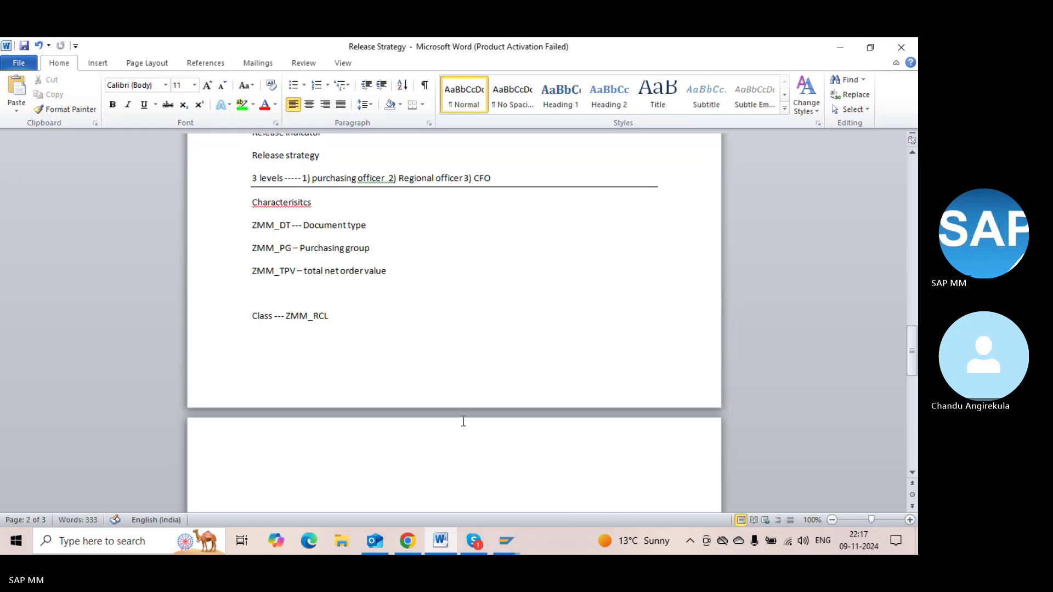
{"action": "left_click", "coordinate": [473, 542]}
{"action": "left_click", "coordinate": [472, 543]}
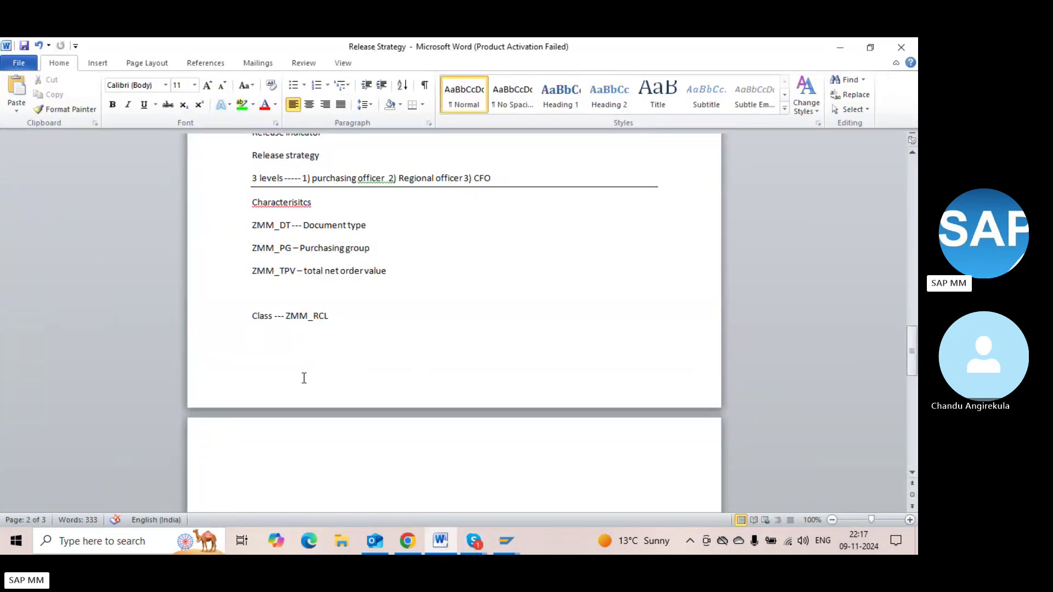
Start page 3 with the heading 'Configruation Process:'
{"action": "left_click", "coordinate": [255, 458]}
{"action": "type", "text": "Configruation P"}
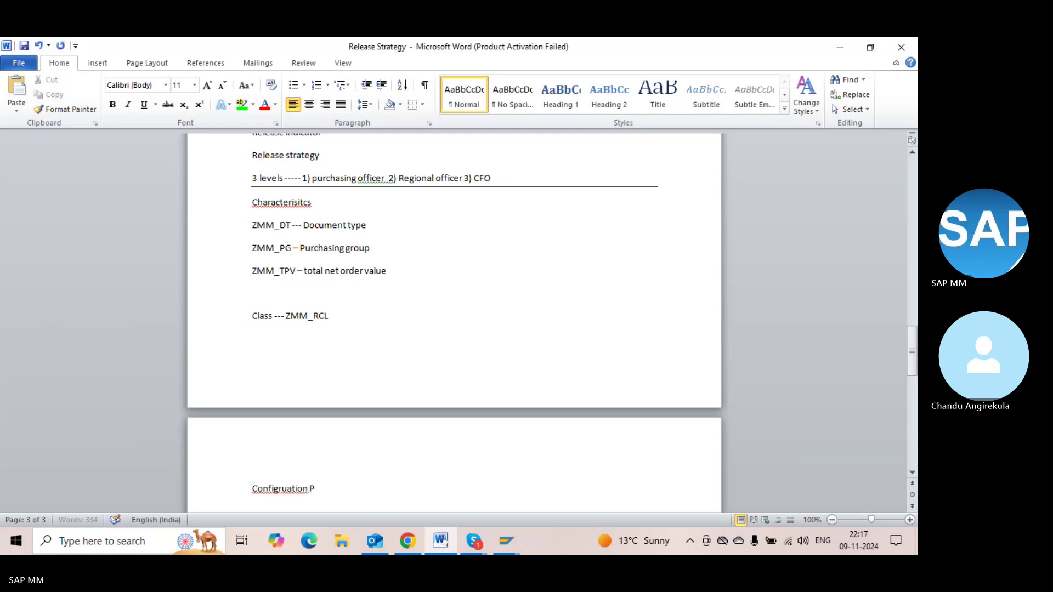
{"action": "type", "text": "rocess"}
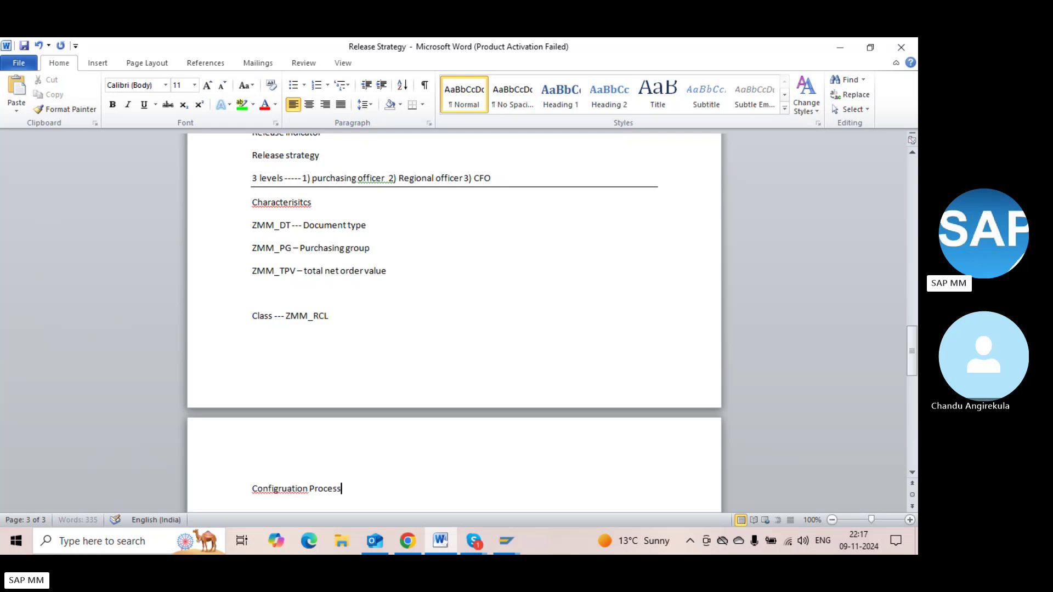
{"action": "type", "text": ":"}
{"action": "left_click", "coordinate": [276, 202]}
{"action": "key", "text": "alt+Tab"}
{"action": "key", "text": "alt+Tab"}
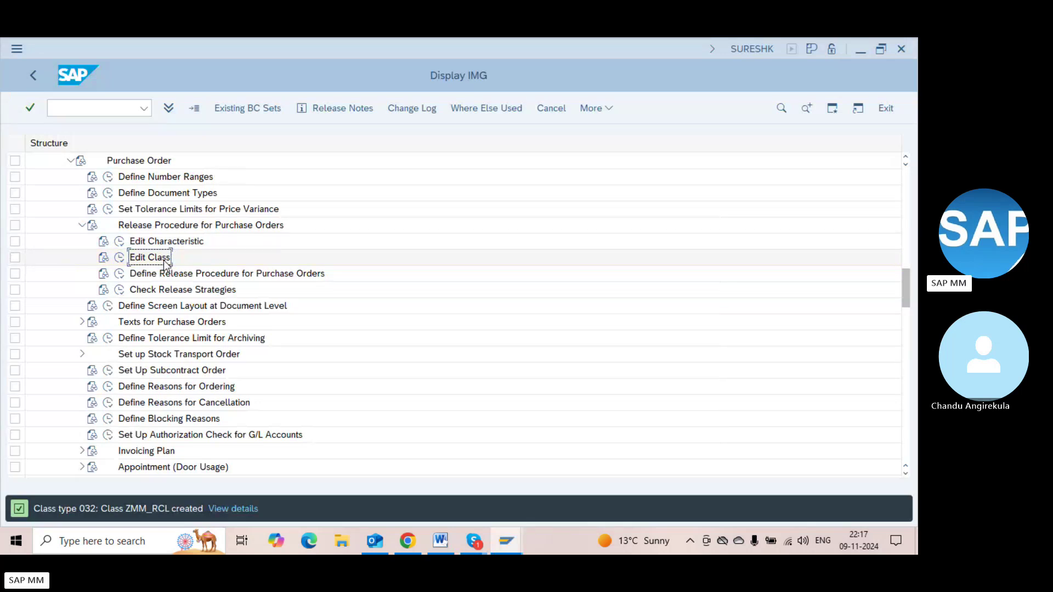
Open the Edit Characteristic and Edit Class activities in the release-procedure IMG tree
{"action": "left_click", "coordinate": [165, 264]}
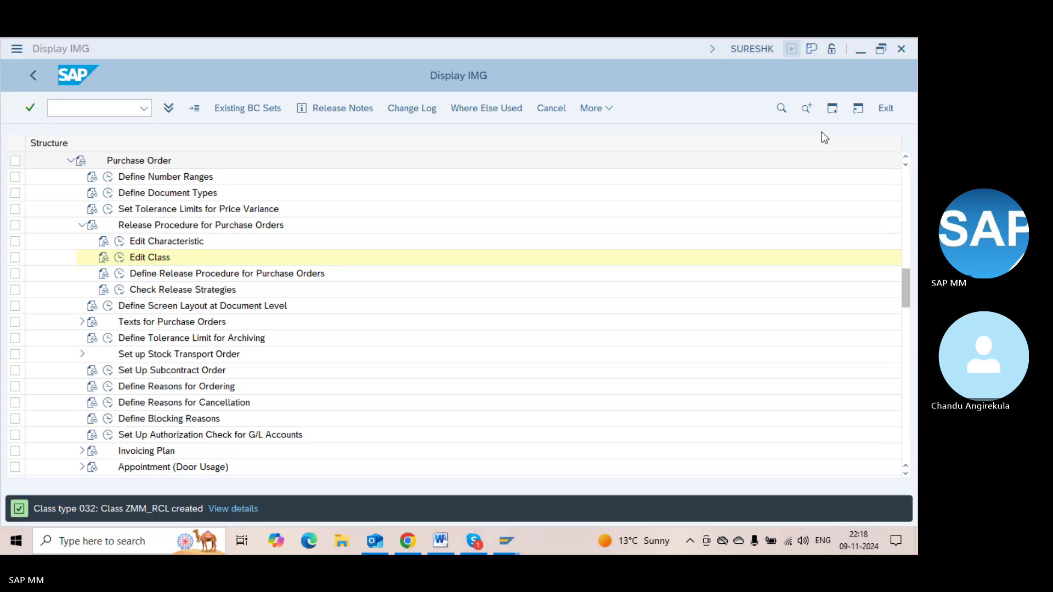
{"action": "double_click", "coordinate": [150, 250]}
{"action": "left_click", "coordinate": [153, 258]}
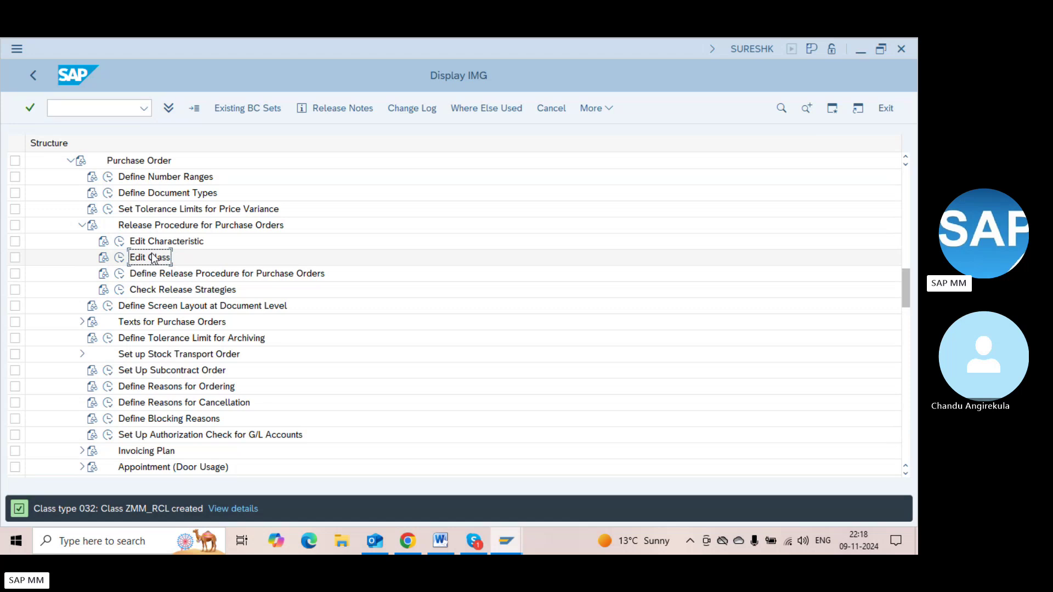
{"action": "double_click", "coordinate": [153, 258]}
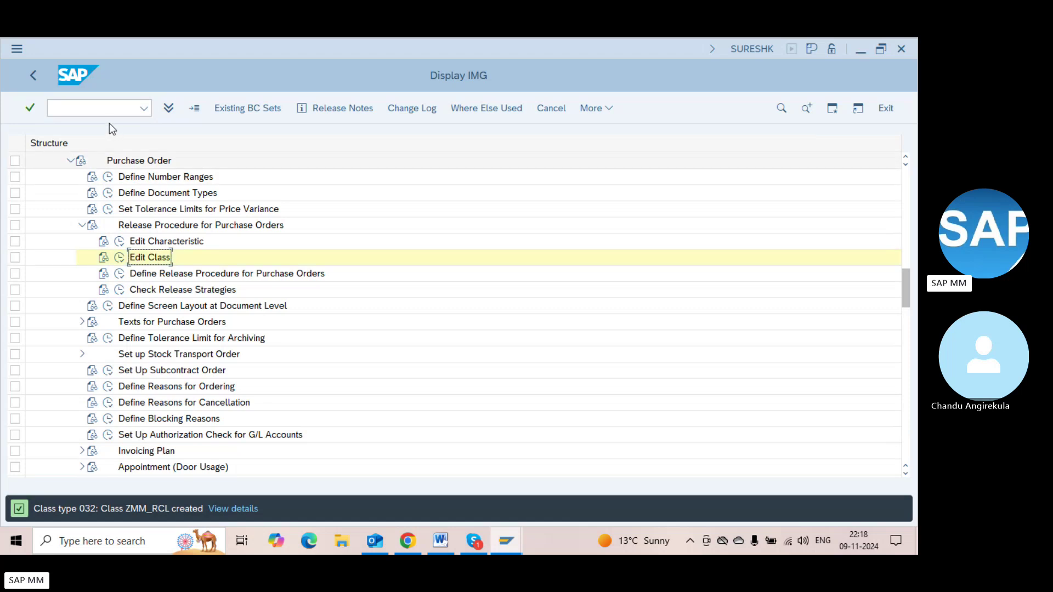
{"action": "left_click", "coordinate": [157, 241]}
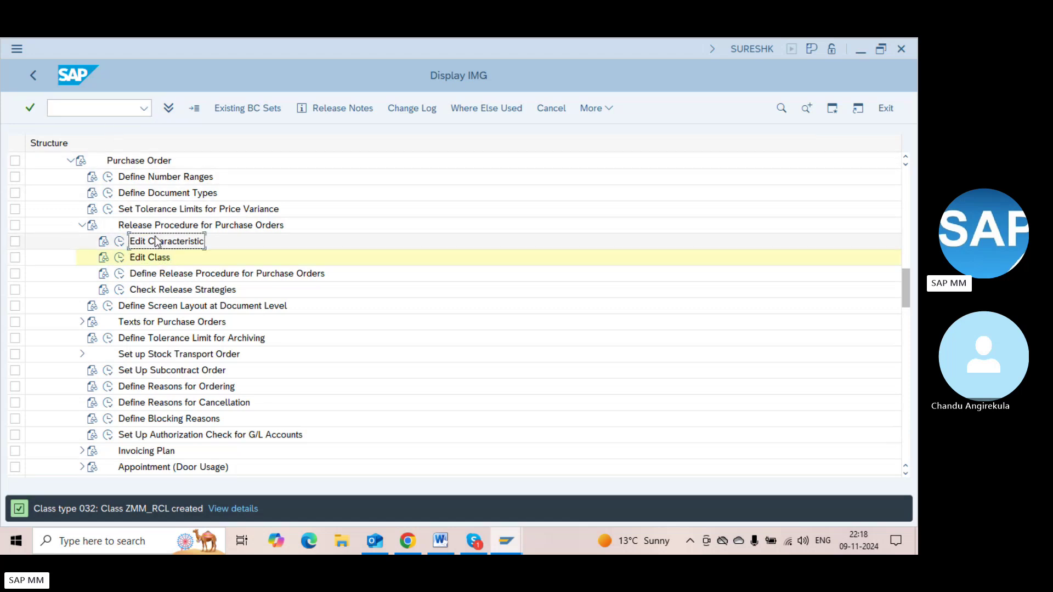
Enter transaction code /ocl02 in the command field
{"action": "left_click", "coordinate": [106, 107]}
{"action": "type", "text": "/p"}
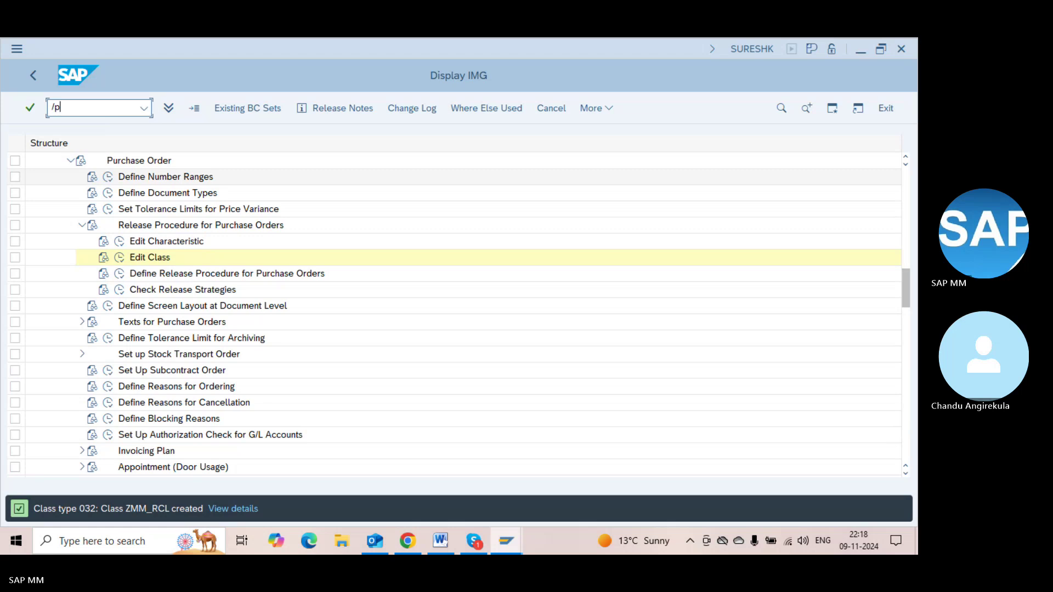
{"action": "key", "text": "BackSpace"}
{"action": "type", "text": "ocl-"}
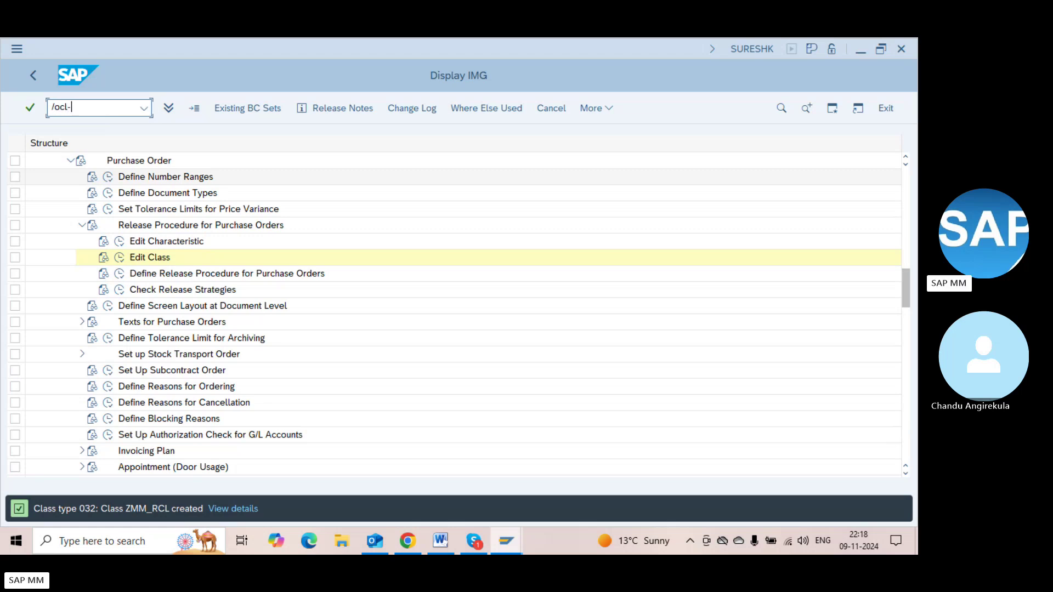
{"action": "key", "text": "BackSpace"}
{"action": "type", "text": "02n"}
{"action": "key", "text": "Return"}
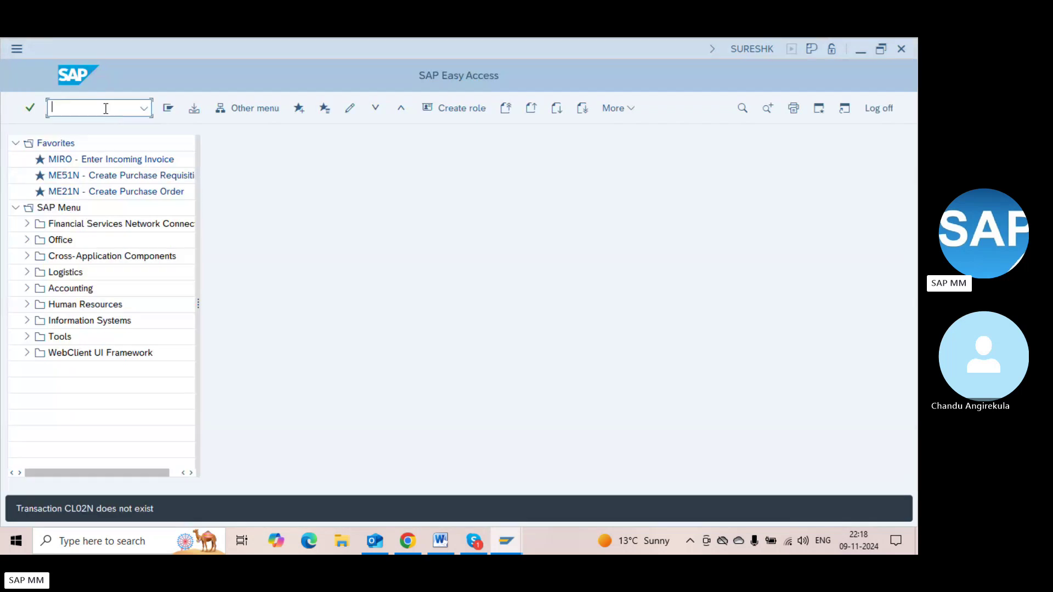
{"action": "type", "text": "CL02"}
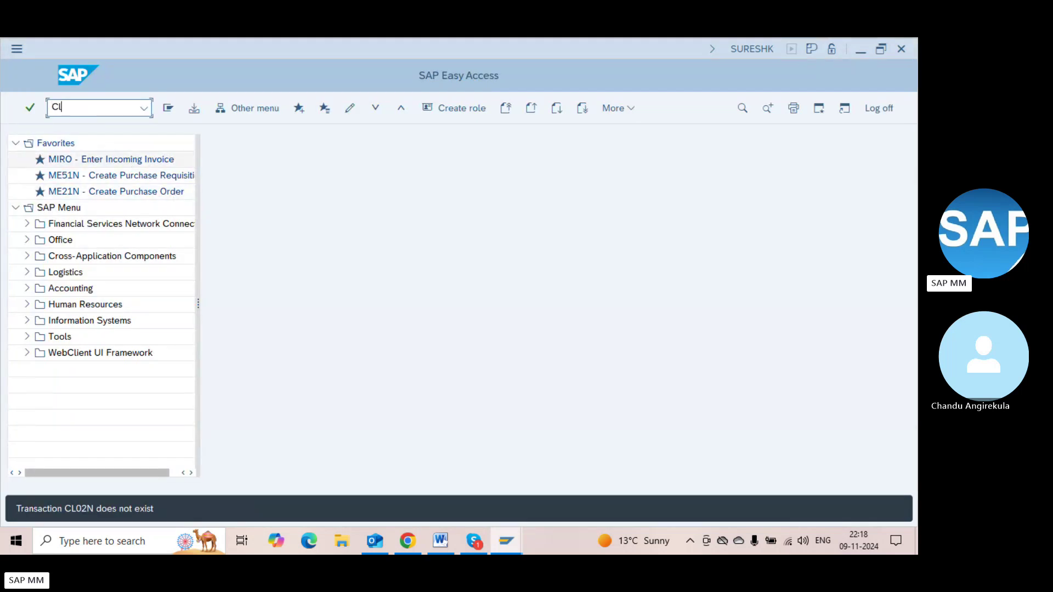
{"action": "key", "text": "Return"}
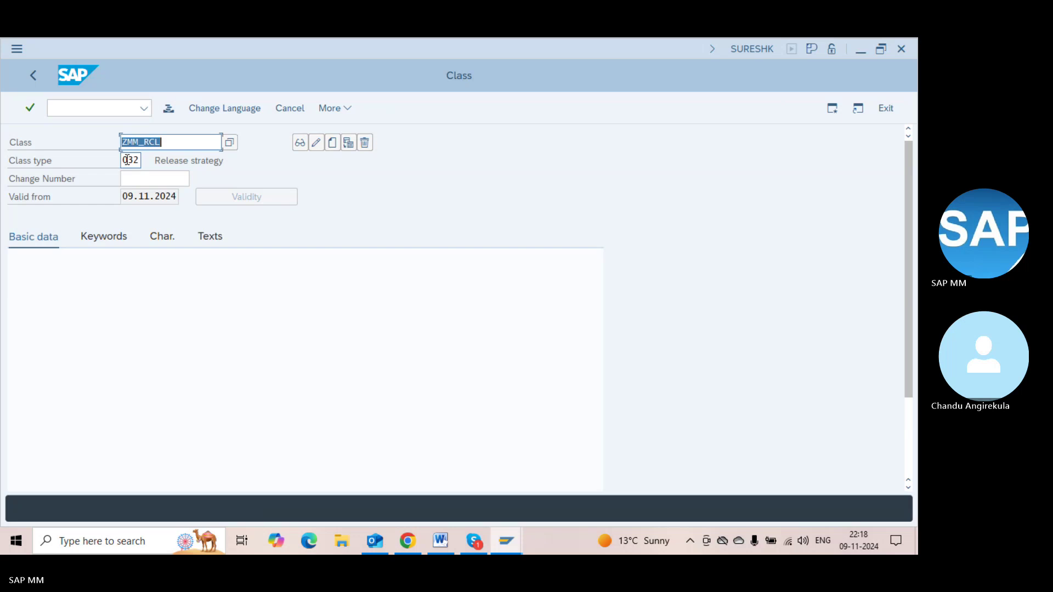
{"action": "key", "text": "alt+Tab"}
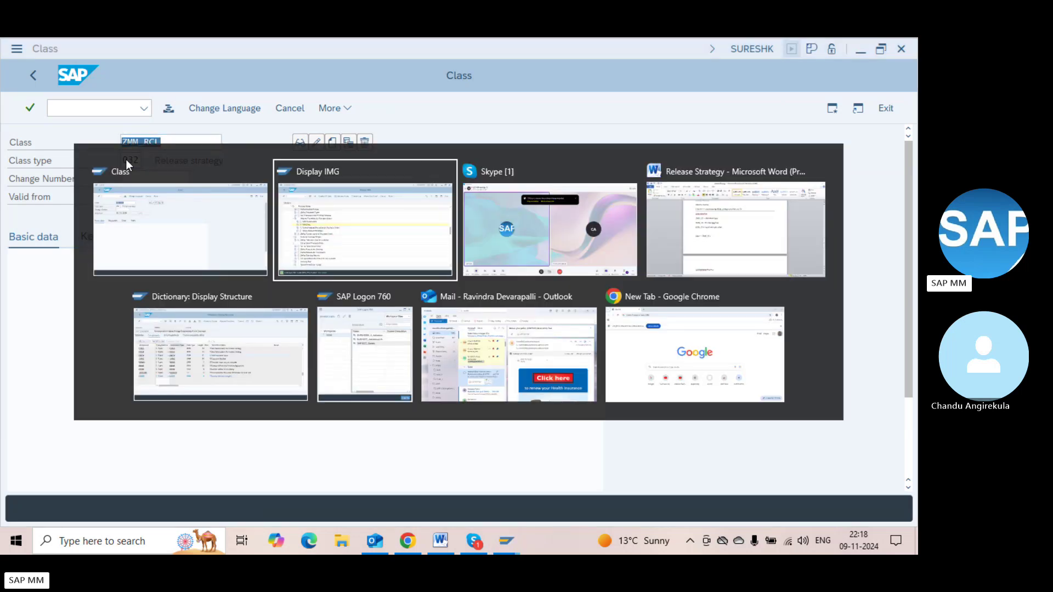
{"action": "left_click", "coordinate": [126, 160]}
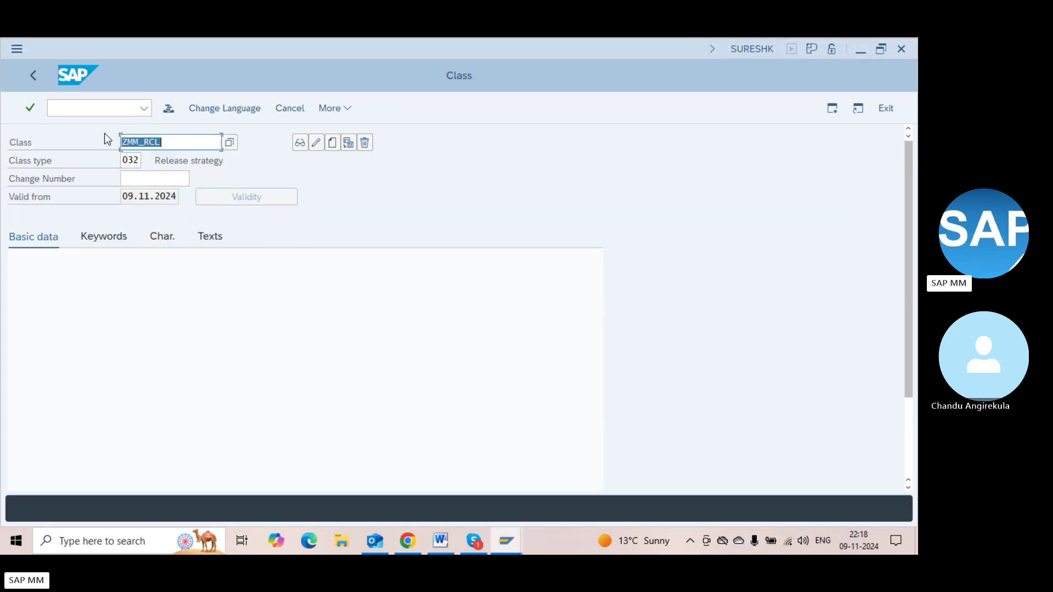
{"action": "left_click", "coordinate": [81, 106]}
{"action": "type", "text": "/nct04"}
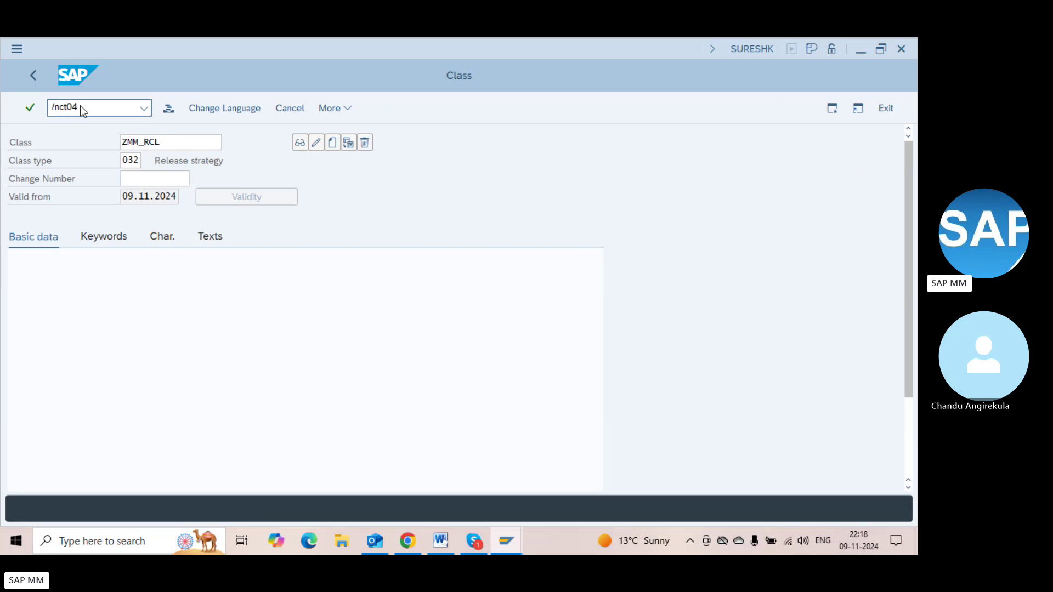
{"action": "key", "text": "Return"}
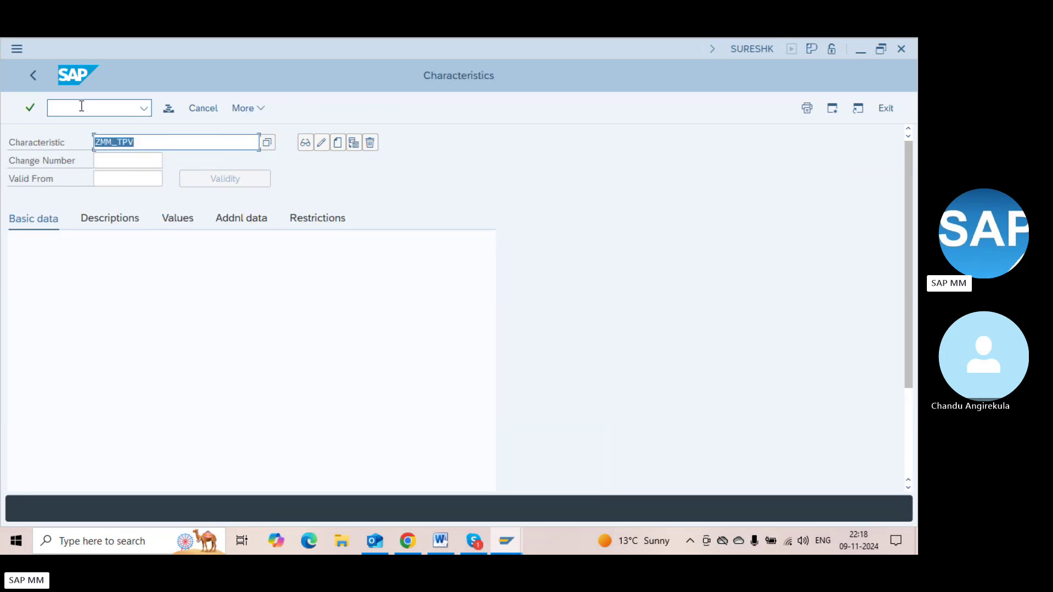
{"action": "left_click", "coordinate": [100, 106]}
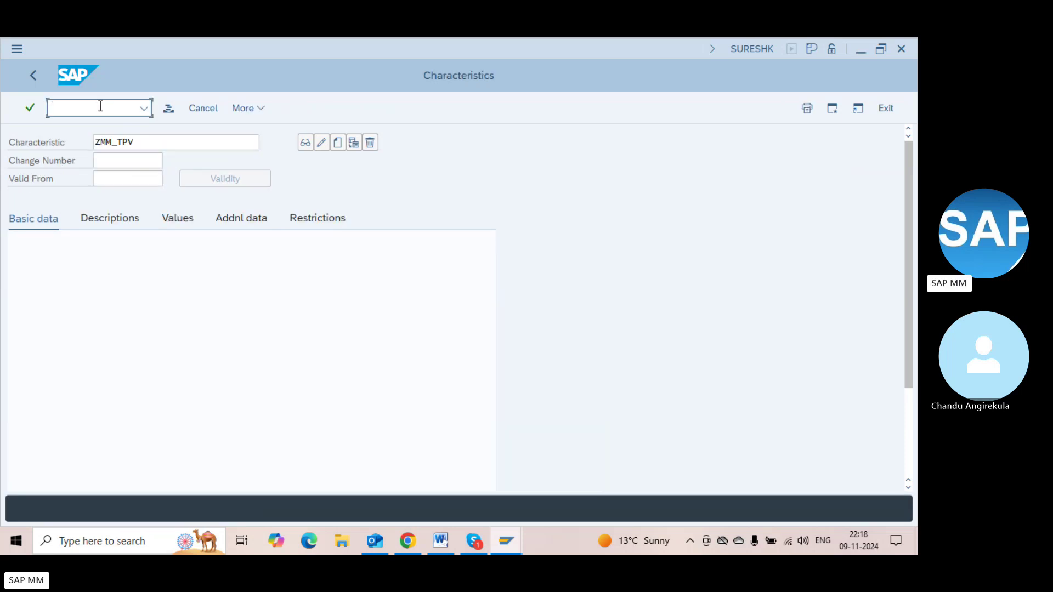
{"action": "type", "text": "/ncl02"}
{"action": "key", "text": "Return"}
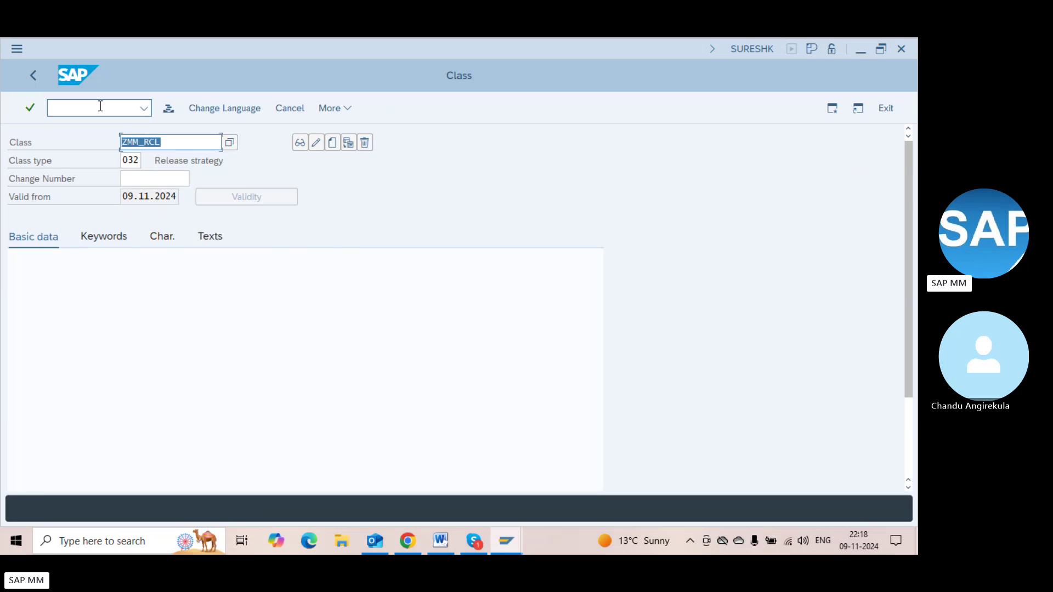
{"action": "left_click", "coordinate": [100, 106]}
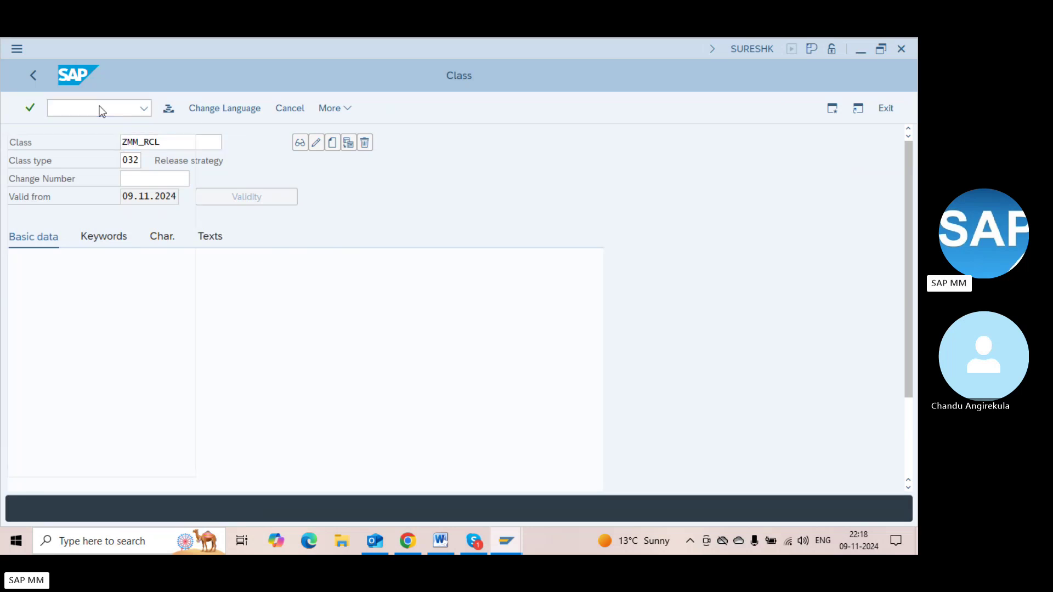
{"action": "key", "text": "F3"}
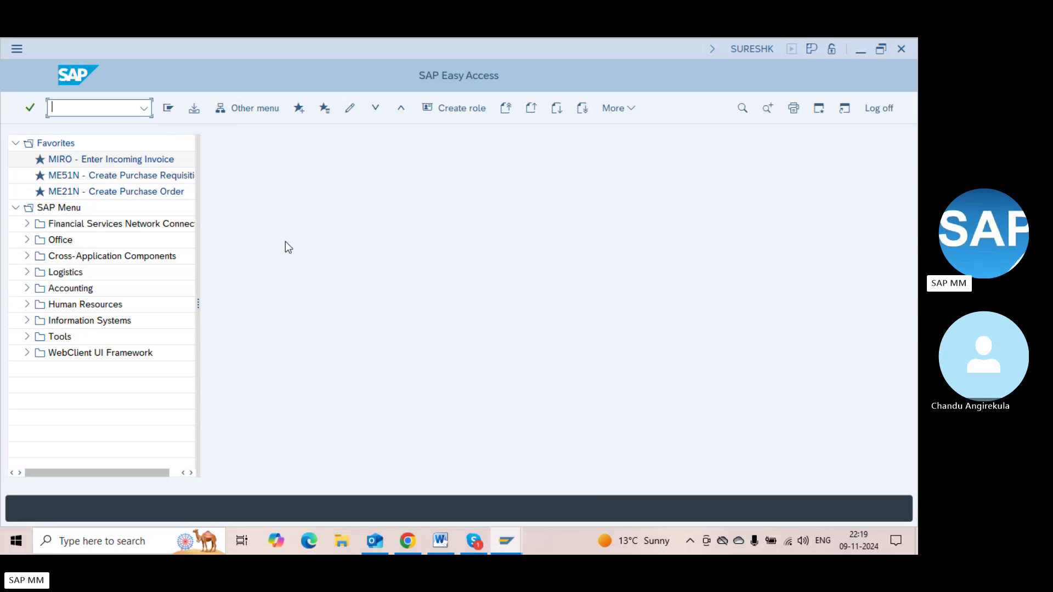
{"action": "type", "text": "t04"}
{"action": "key", "text": "BackSpace"}
{"action": "key", "text": "BackSpace"}
{"action": "key", "text": "BackSpace"}
{"action": "key", "text": "BackSpace"}
{"action": "type", "text": "cl0"}
{"action": "key", "text": "BackSpace"}
{"action": "key", "text": "BackSpace"}
{"action": "key", "text": "BackSpace"}
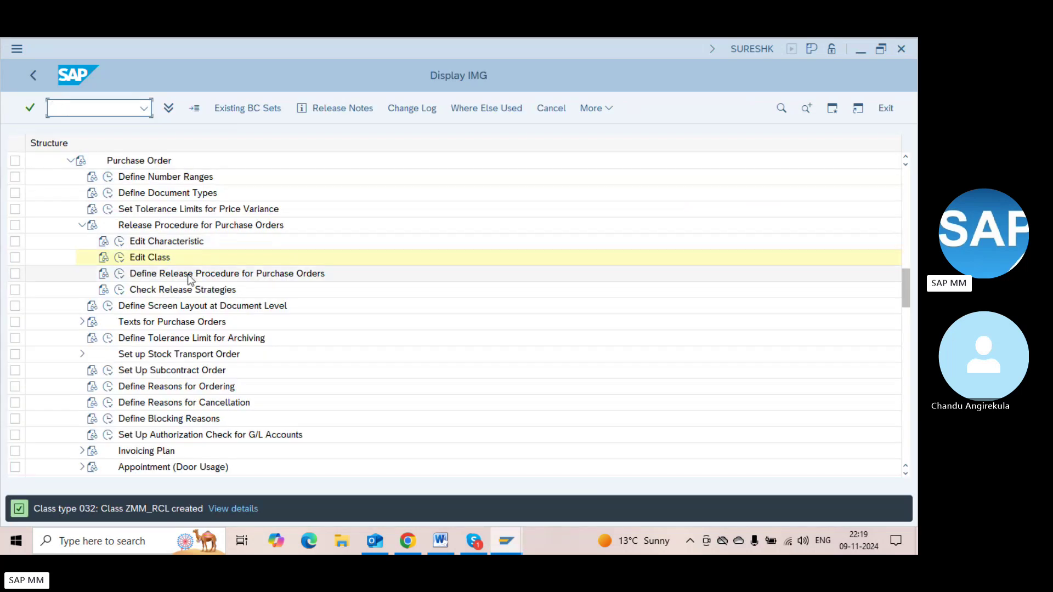
Run Define Release Procedure for Purchase Orders and review the Release Groups
{"action": "left_click", "coordinate": [141, 274]}
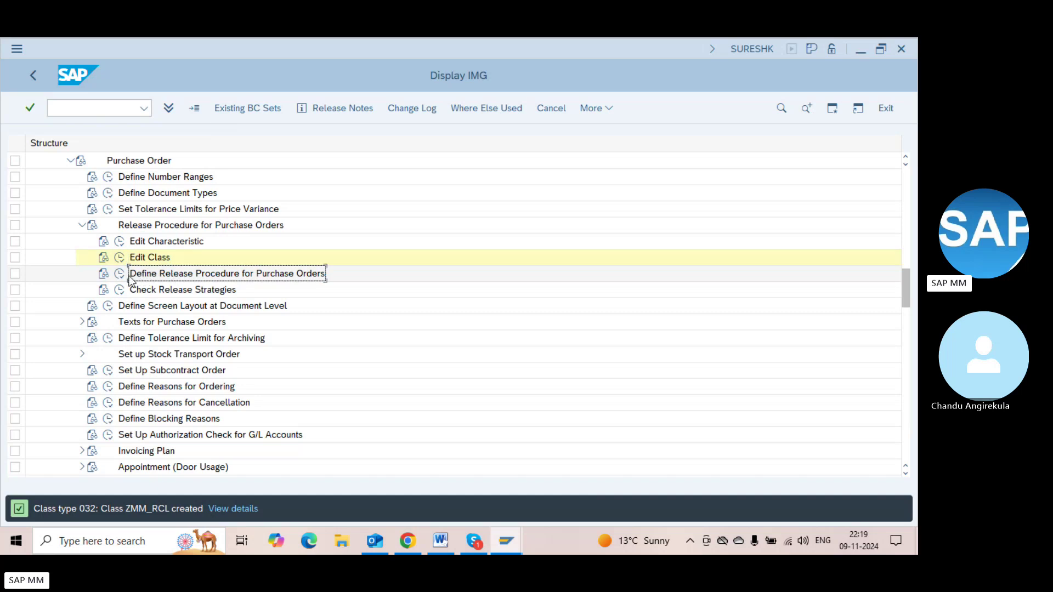
{"action": "left_click", "coordinate": [121, 276]}
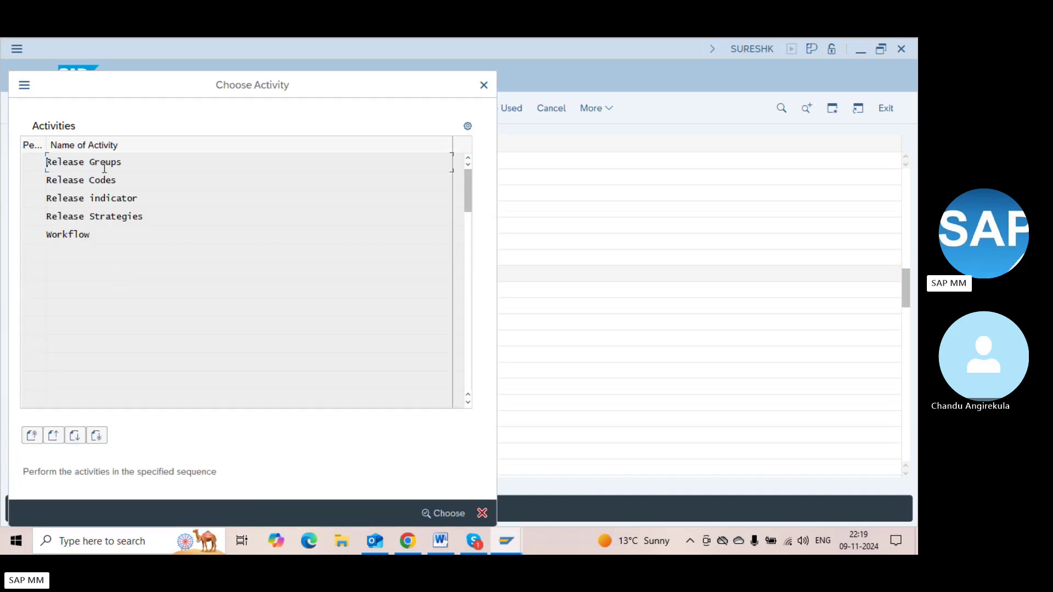
{"action": "left_click", "coordinate": [101, 165]}
{"action": "double_click", "coordinate": [124, 163]}
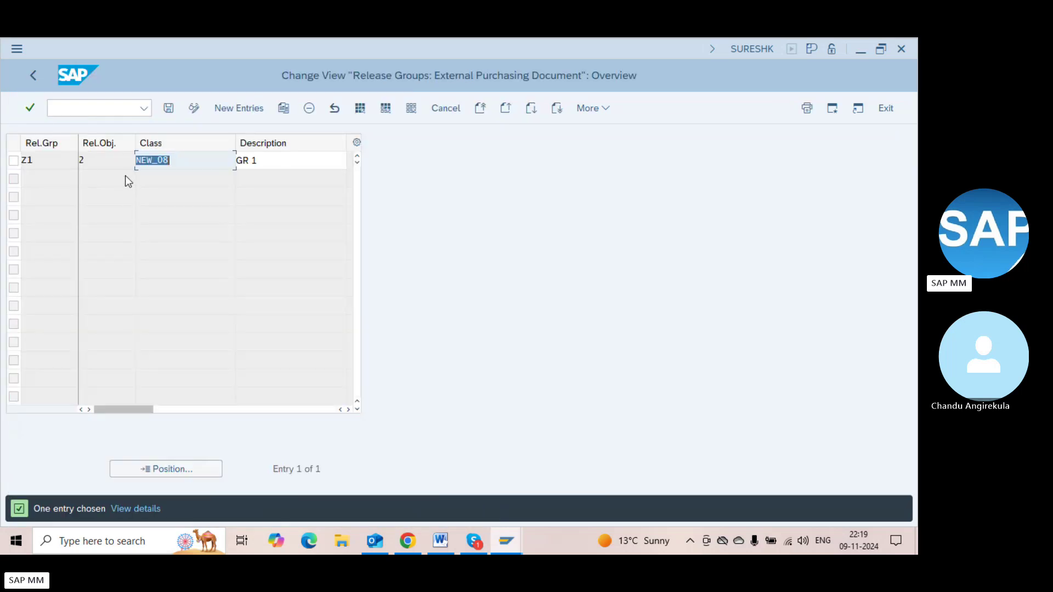
{"action": "key", "text": "F3"}
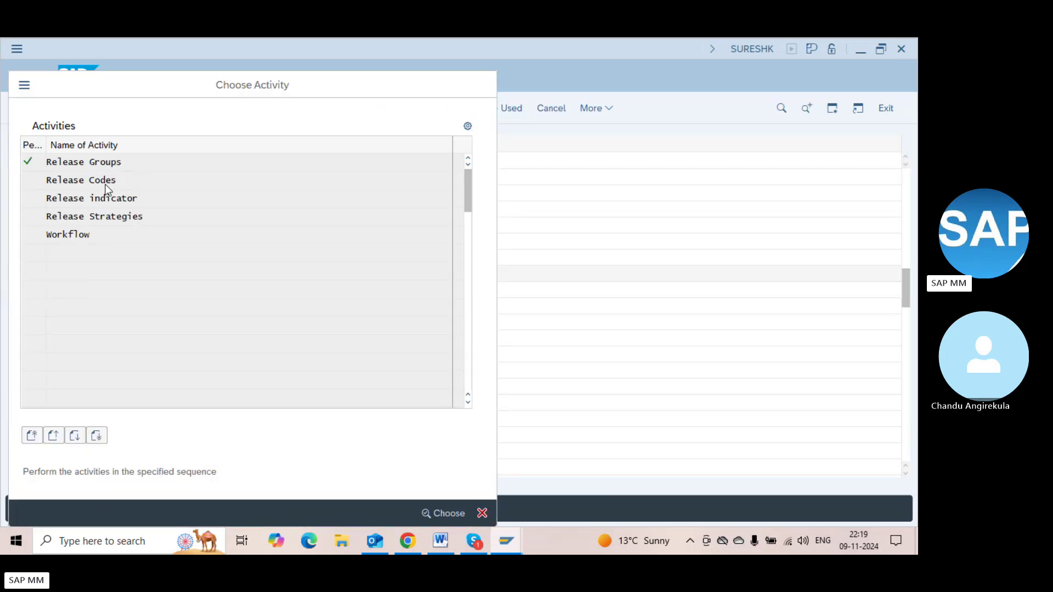
Review Release Codes, Release indicator and Release Strategies S1–S3 under group Z1
{"action": "double_click", "coordinate": [105, 185]}
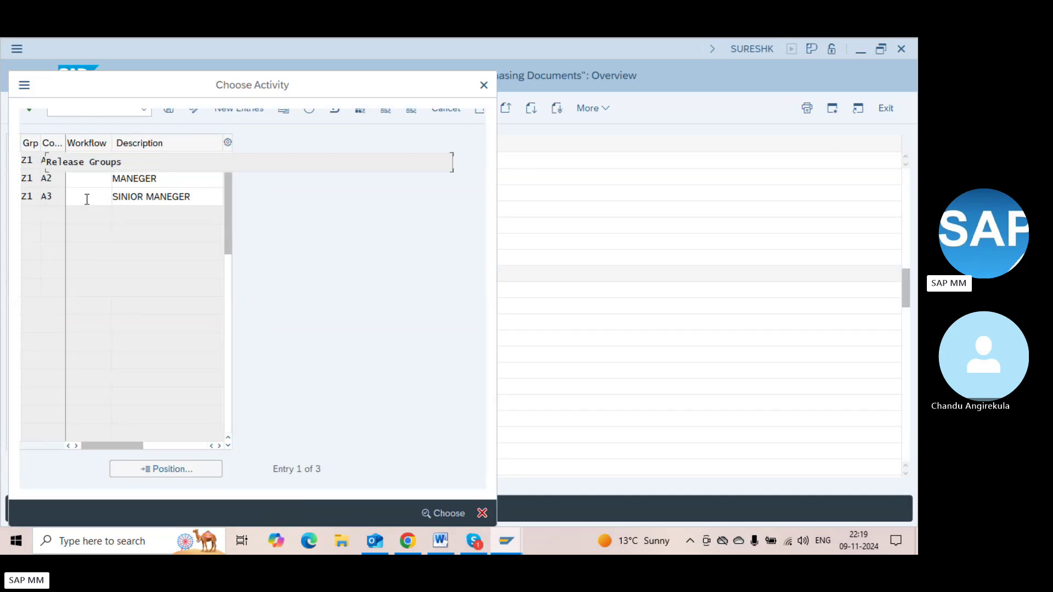
{"action": "double_click", "coordinate": [110, 201]}
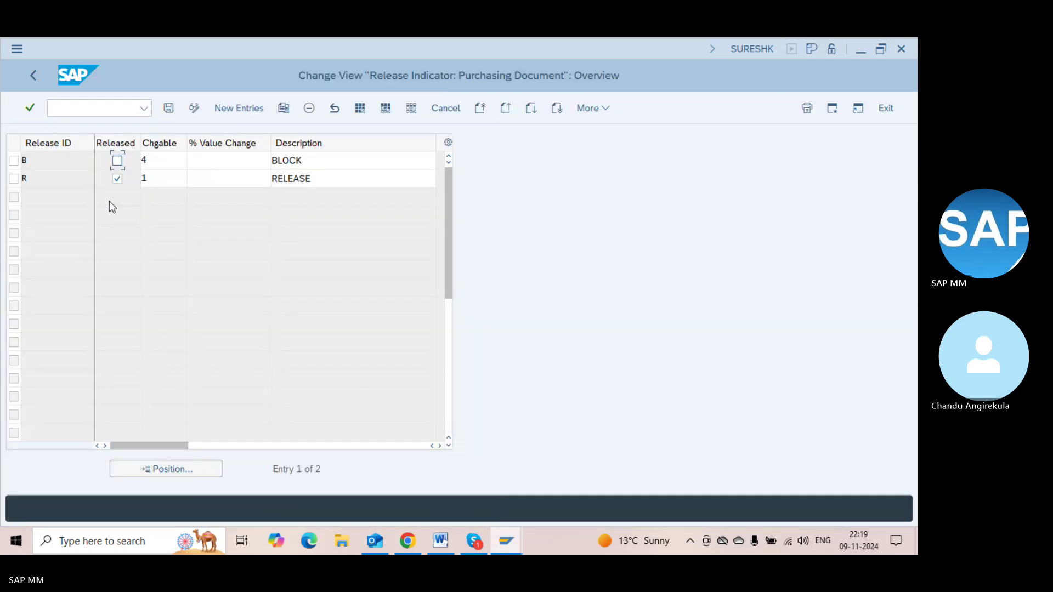
{"action": "key", "text": "F3"}
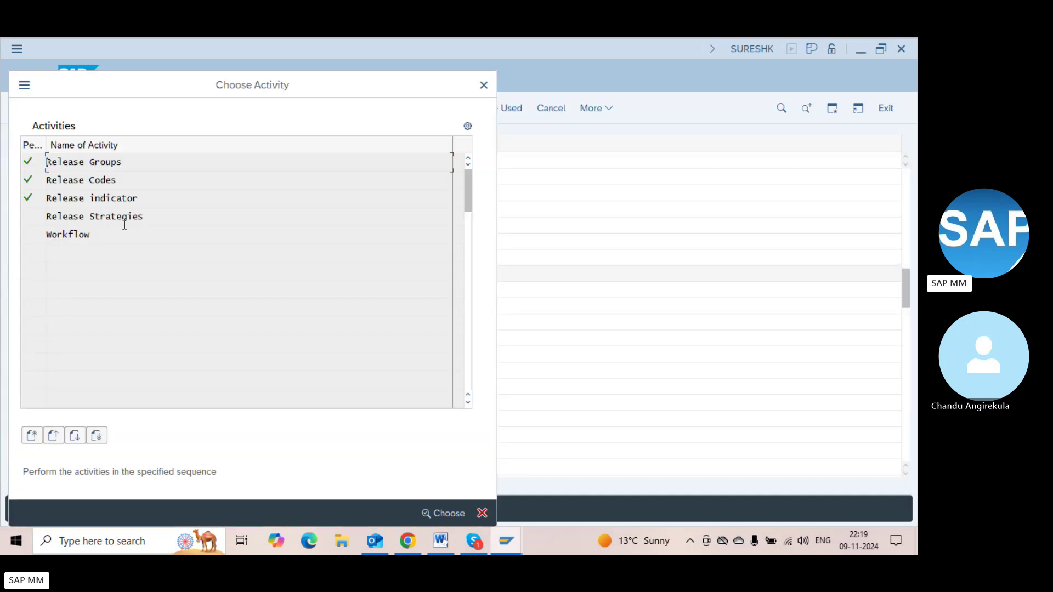
{"action": "double_click", "coordinate": [124, 220]}
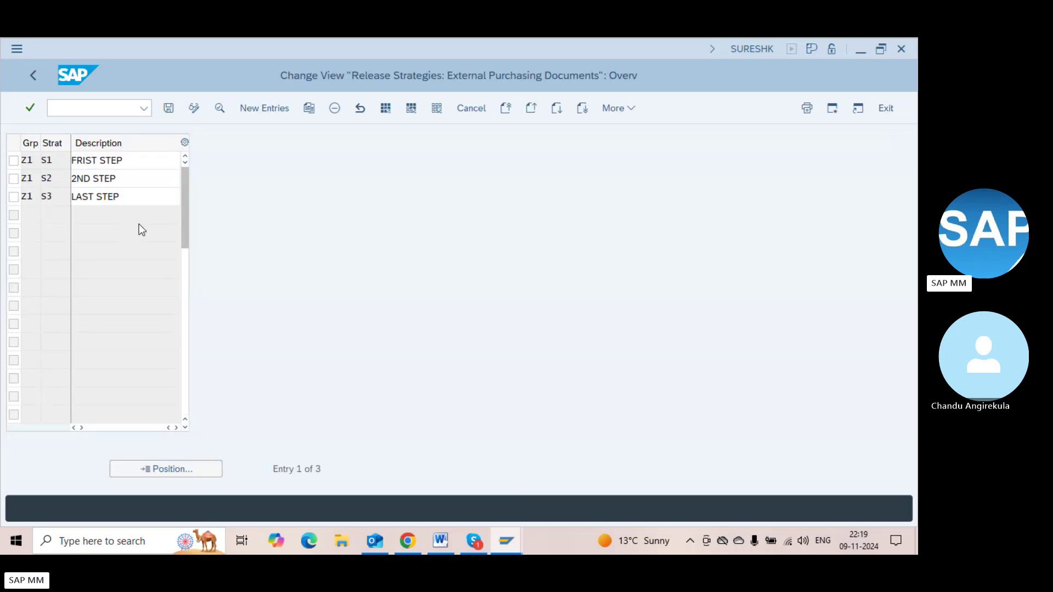
{"action": "key", "text": "F3"}
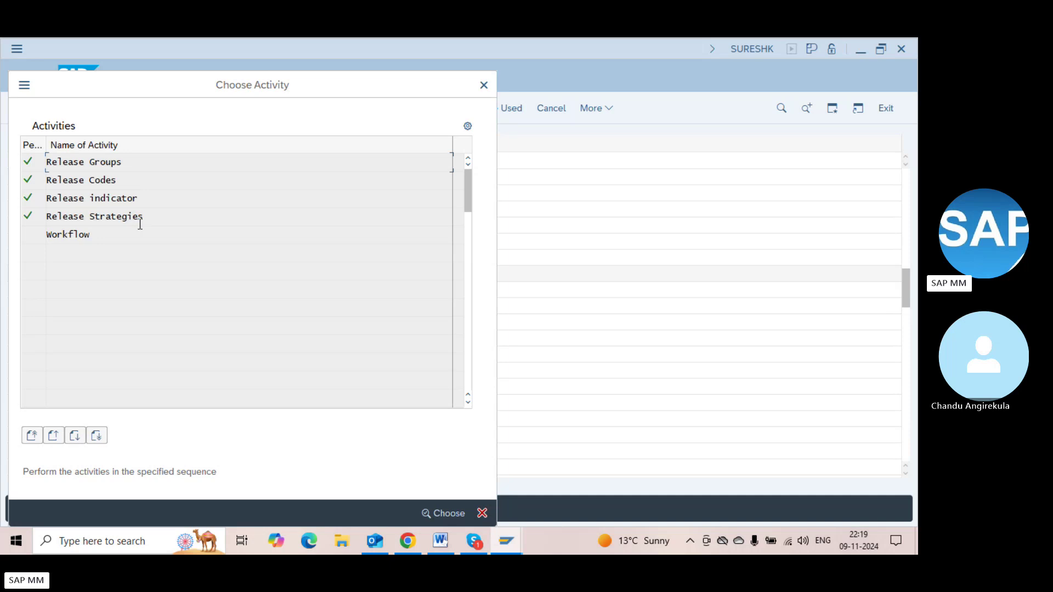
{"action": "double_click", "coordinate": [139, 222]}
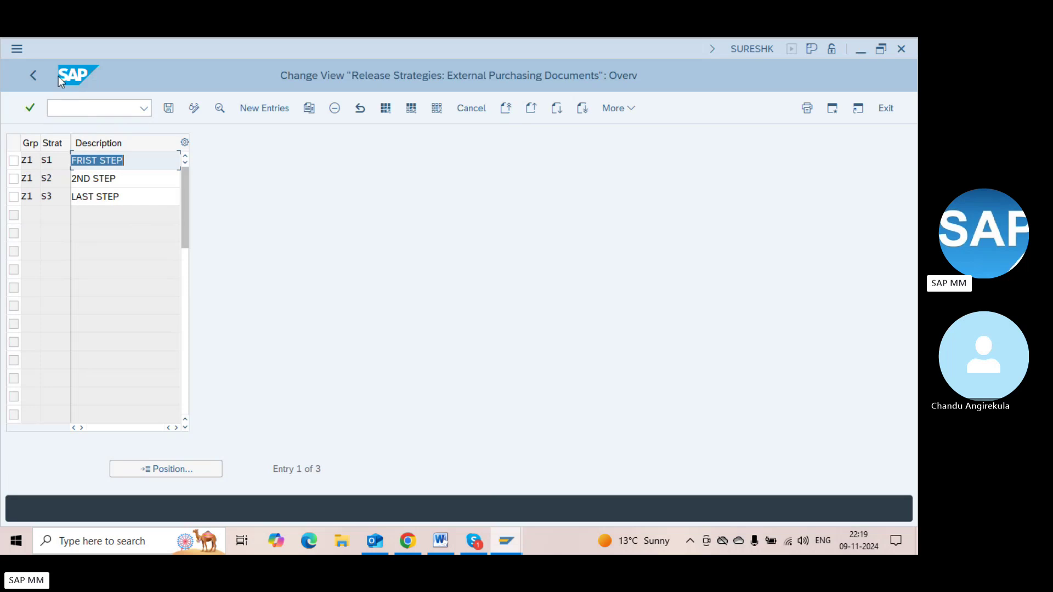
{"action": "left_click", "coordinate": [42, 77]}
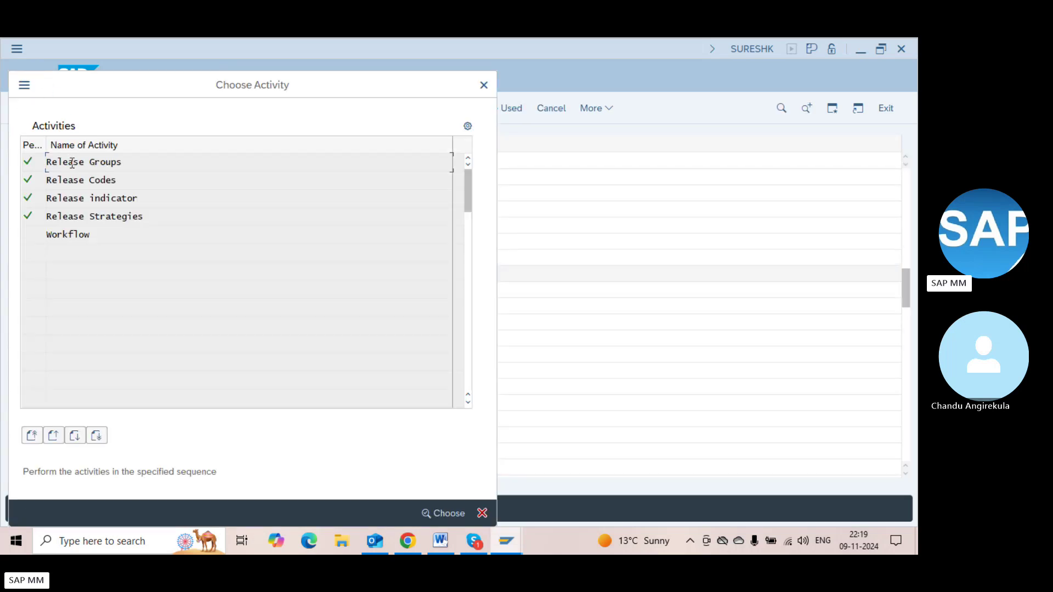
{"action": "left_click", "coordinate": [85, 216]}
{"action": "left_click", "coordinate": [107, 217]}
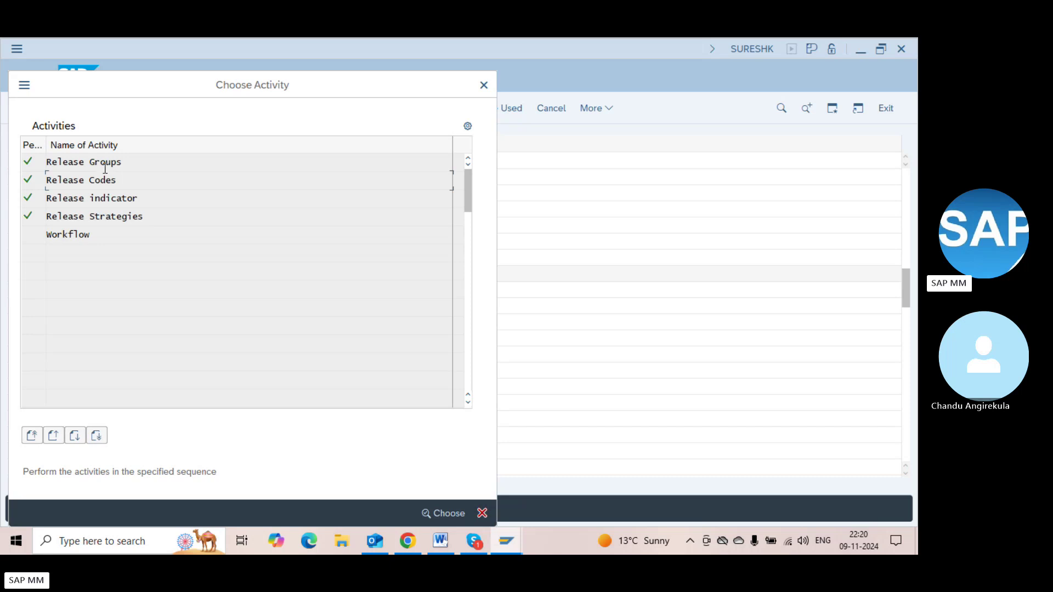
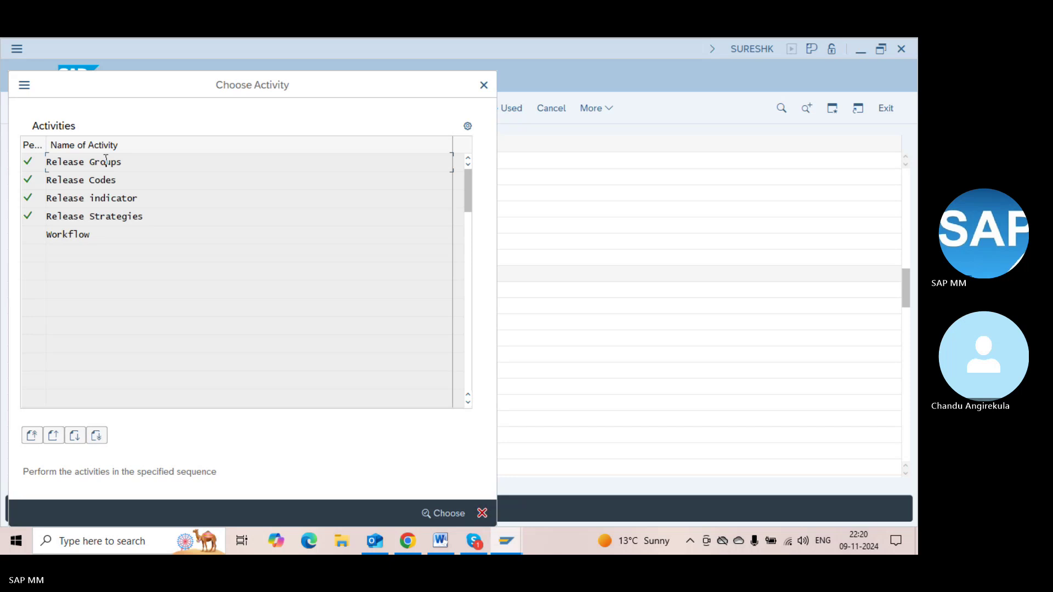
Review the Release Strategies and Release Groups activities, checking group Z1's class NEW_08
{"action": "double_click", "coordinate": [129, 215]}
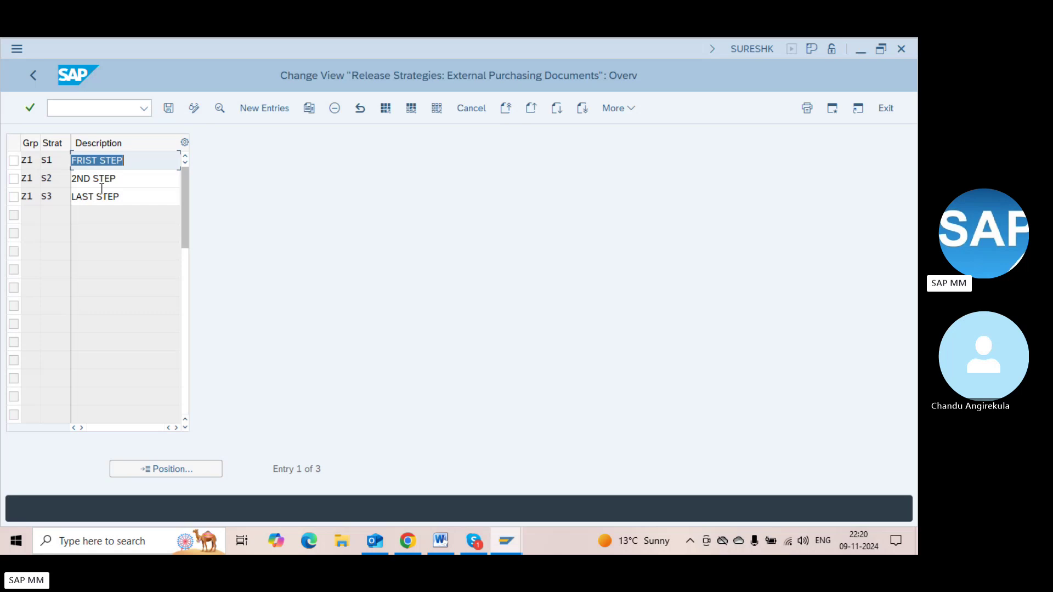
{"action": "key", "text": "F3"}
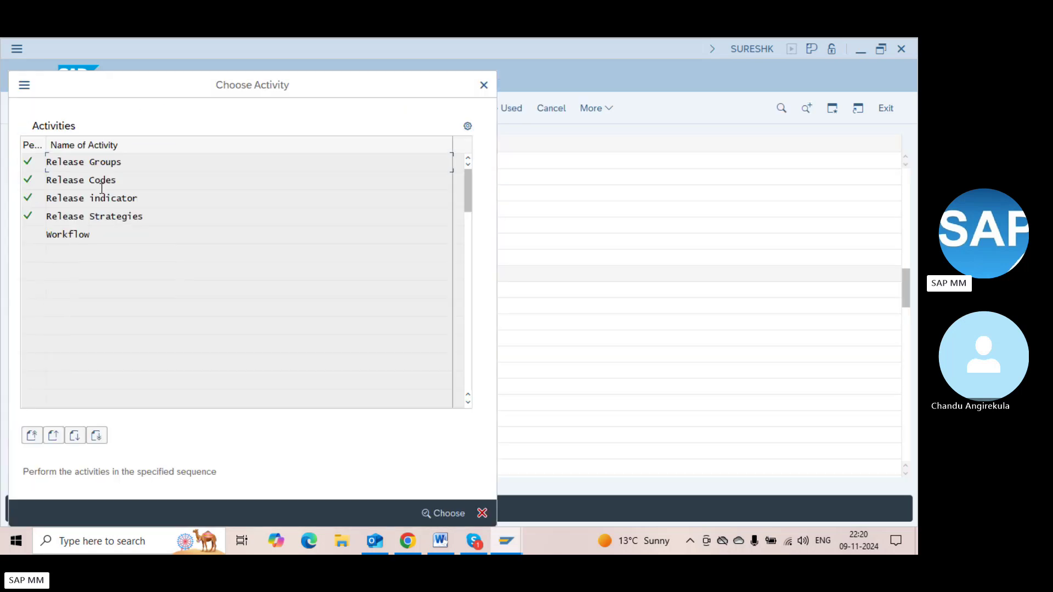
{"action": "double_click", "coordinate": [120, 216]}
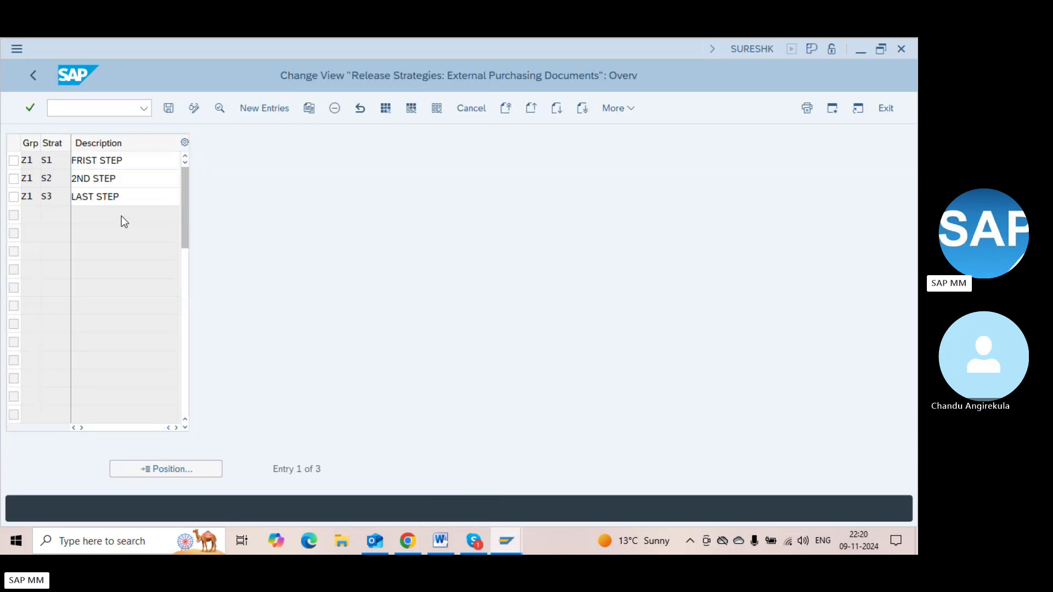
{"action": "key", "text": "F3"}
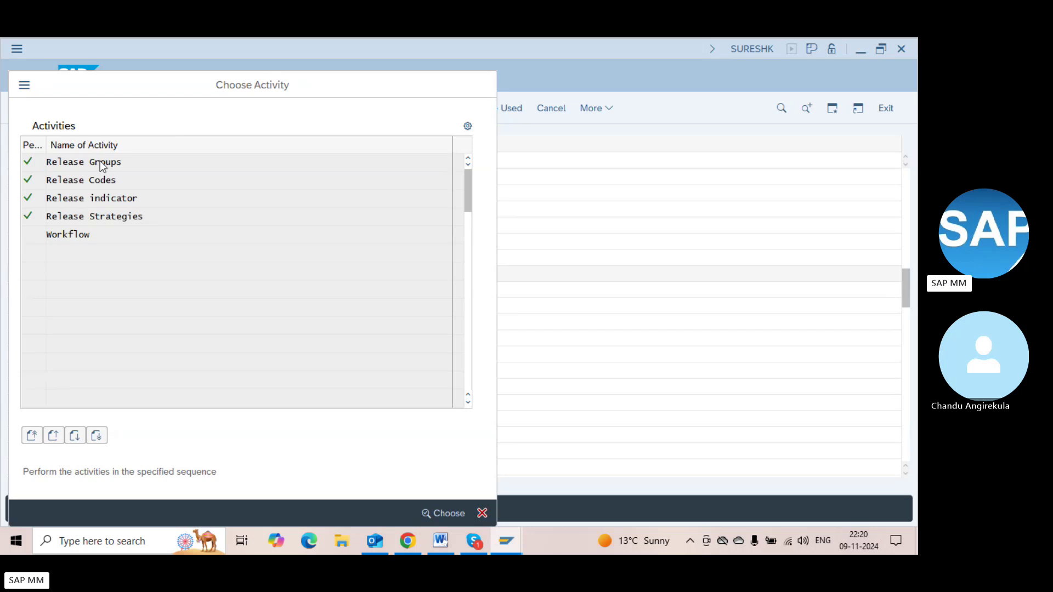
{"action": "double_click", "coordinate": [103, 162]}
{"action": "left_click", "coordinate": [154, 167]}
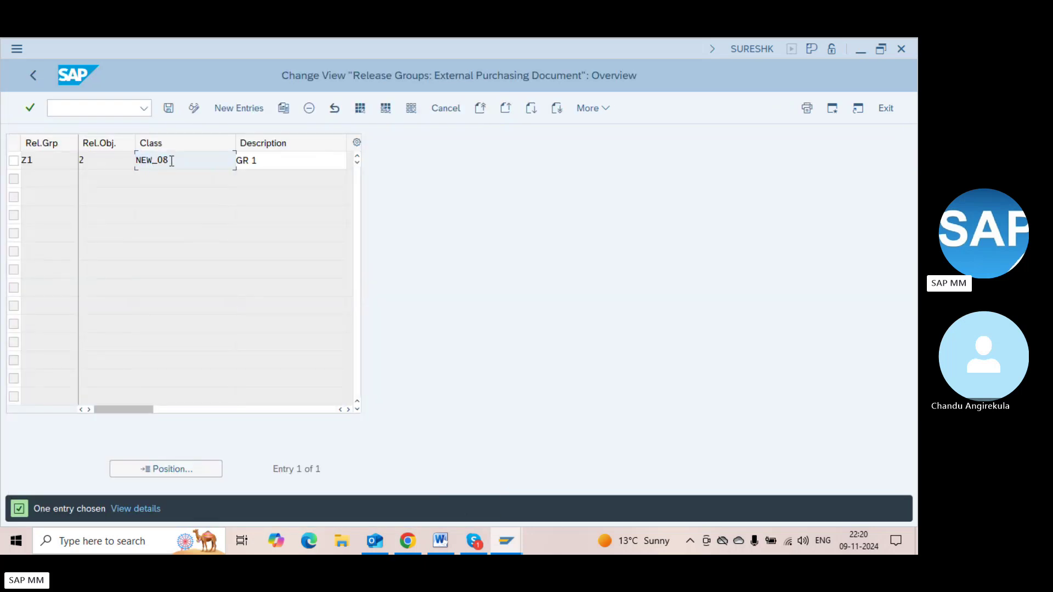
{"action": "key", "text": "shift+Left"}
{"action": "key", "text": "shift+Left"}
{"action": "key", "text": "shift+Left"}
{"action": "key", "text": "shift+Left"}
{"action": "key", "text": "shift+Left"}
{"action": "key", "text": "shift+Left"}
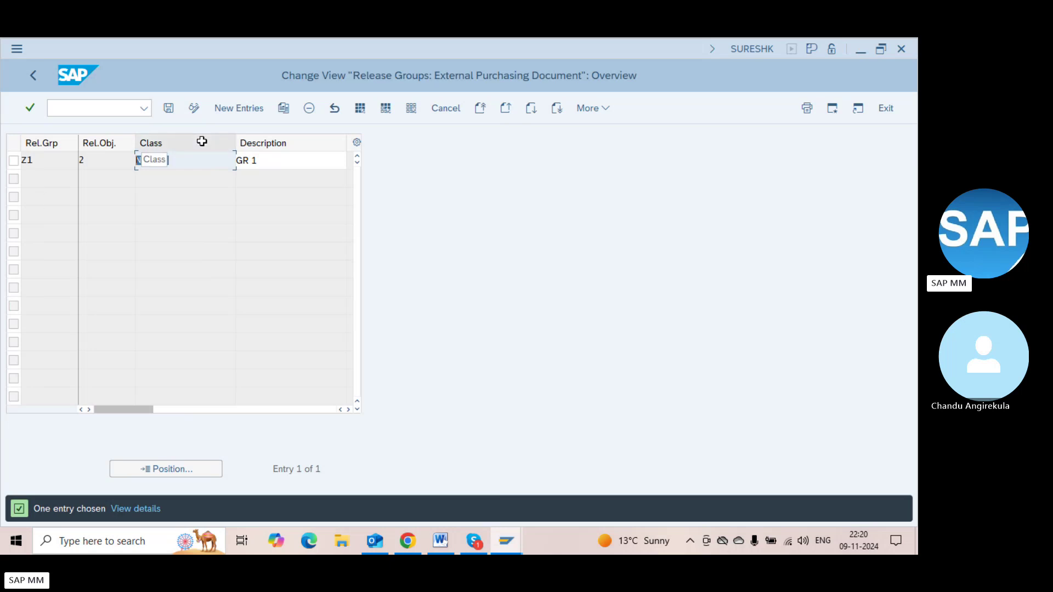
{"action": "left_click", "coordinate": [205, 161]}
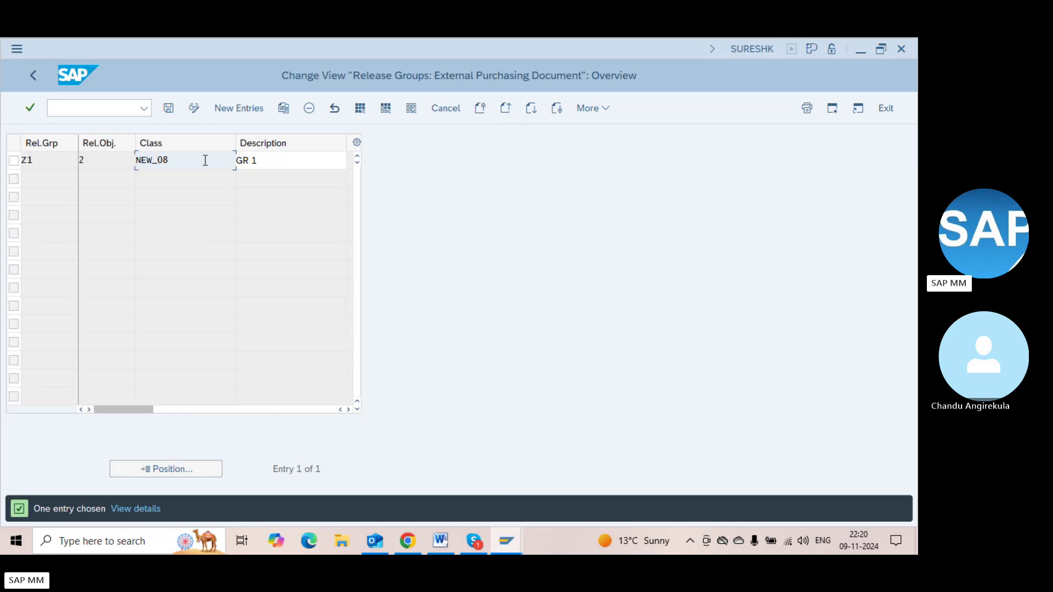
{"action": "left_click", "coordinate": [26, 160]}
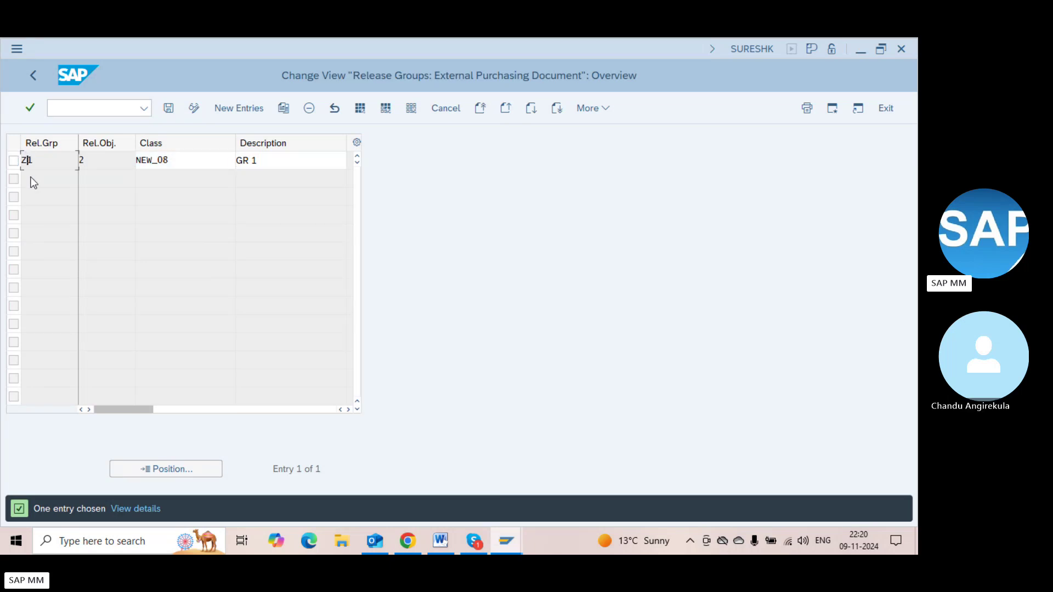
{"action": "left_click", "coordinate": [168, 163]}
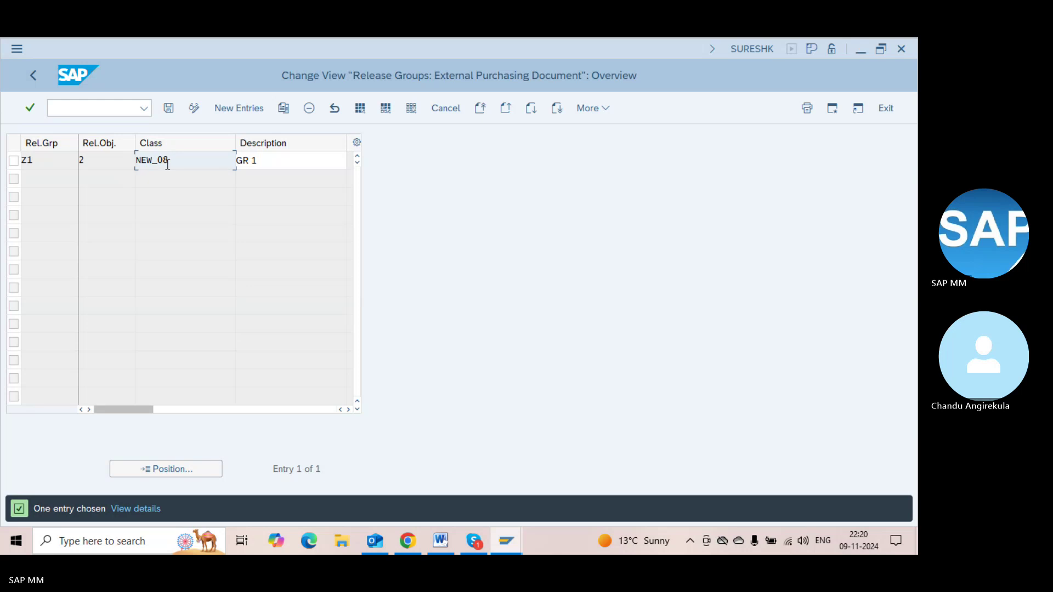
{"action": "key", "text": "F3"}
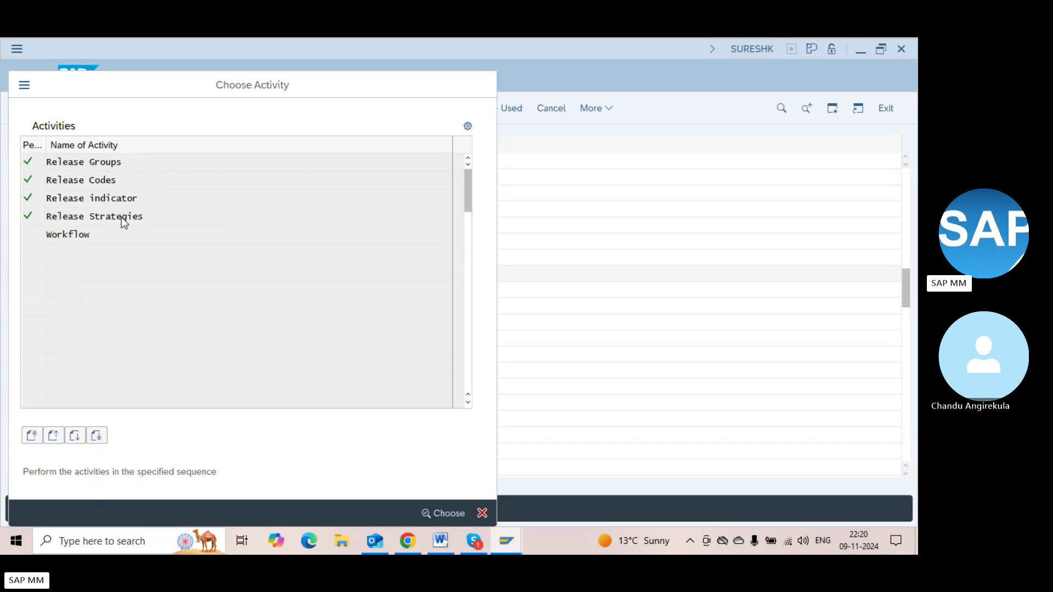
Delete release strategies S1, S2 and S3 and save to the customizing request
{"action": "double_click", "coordinate": [124, 222]}
{"action": "left_click", "coordinate": [14, 160]}
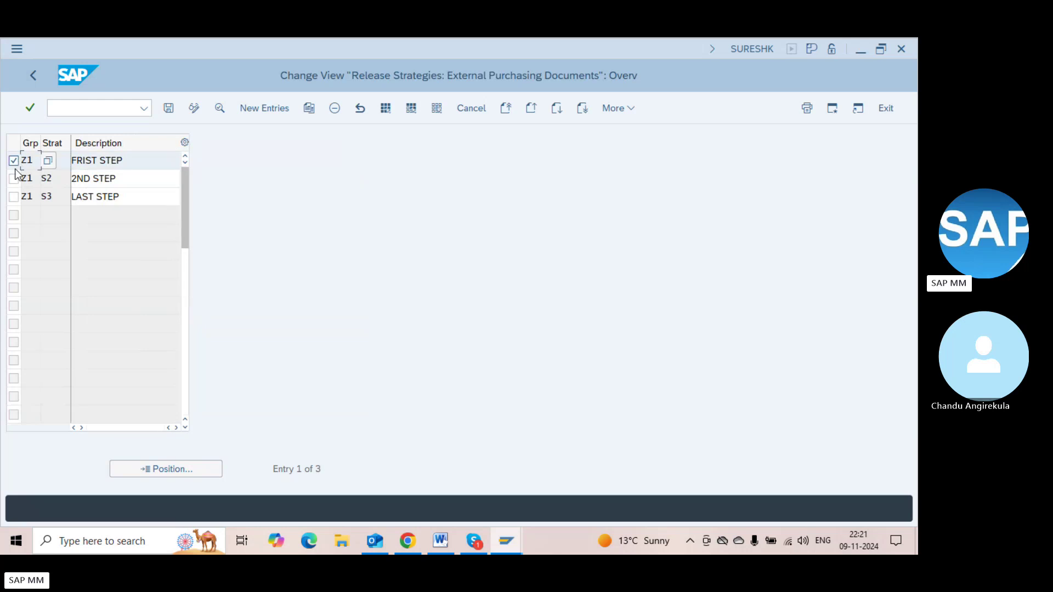
{"action": "left_click", "coordinate": [13, 179]}
{"action": "left_click", "coordinate": [14, 196]}
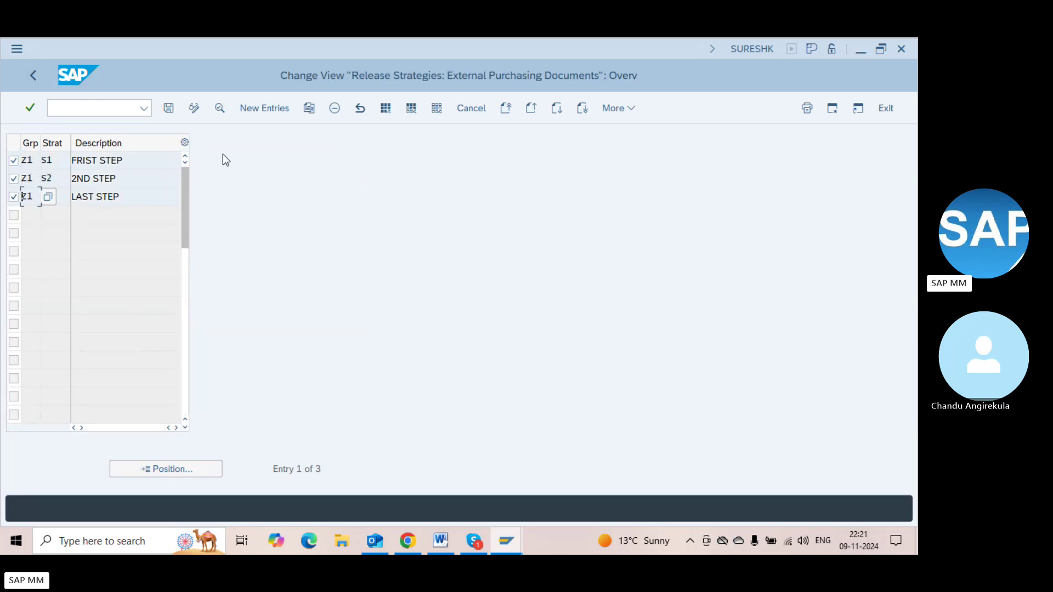
{"action": "left_click", "coordinate": [334, 108]}
{"action": "key", "text": "Return"}
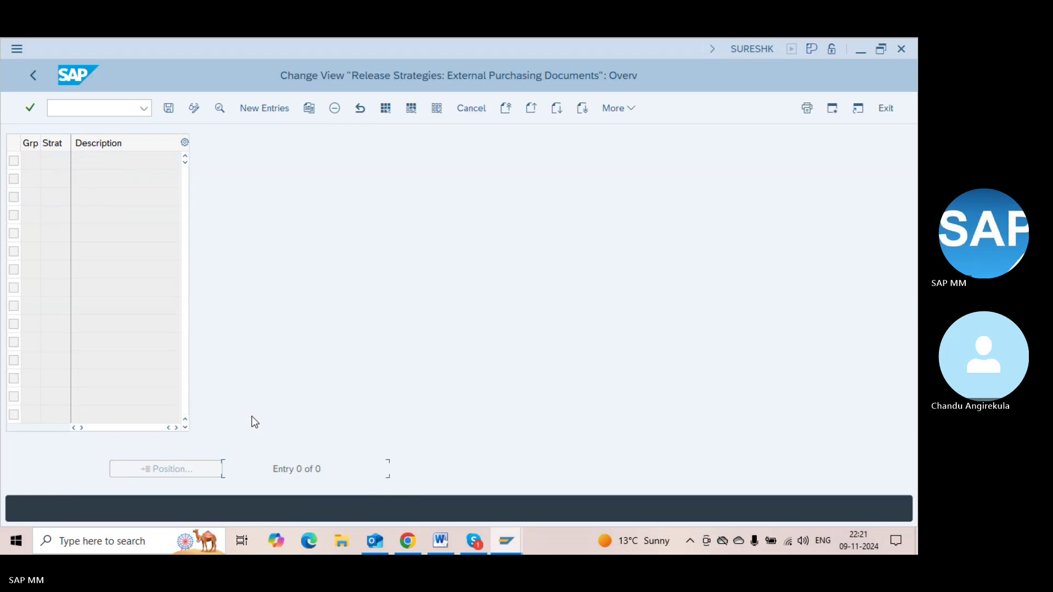
{"action": "key", "text": "ctrl+s"}
{"action": "key", "text": "Return"}
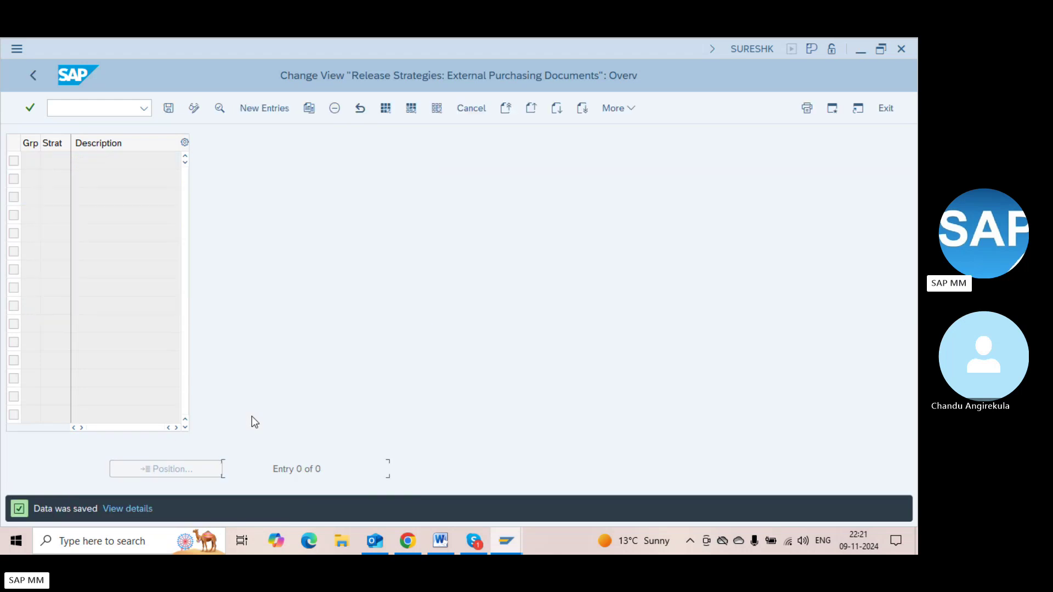
{"action": "key", "text": "F3"}
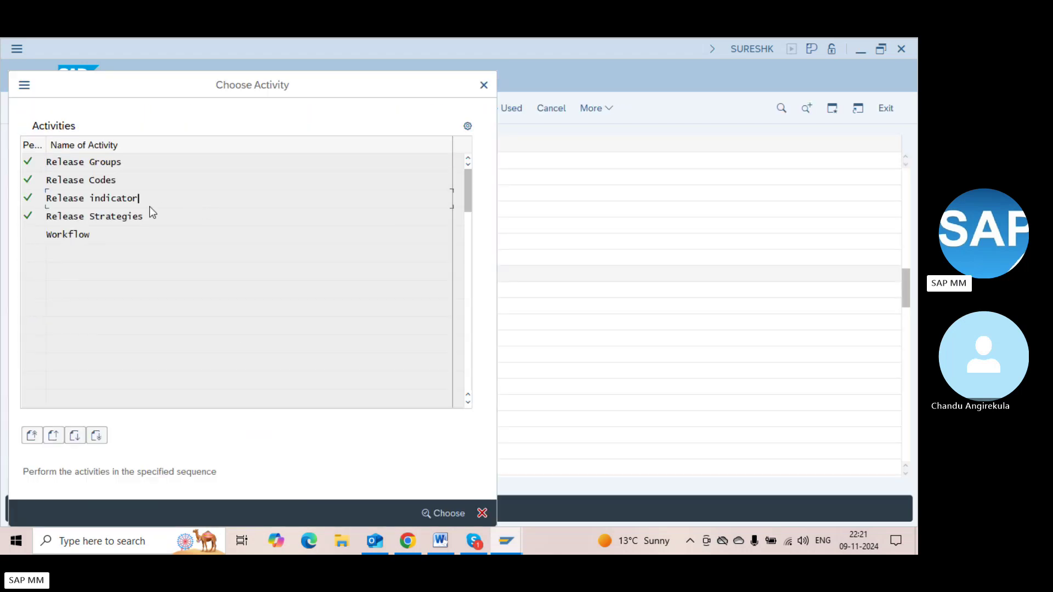
Delete release indicators B and R and save the deletion
{"action": "double_click", "coordinate": [149, 202]}
{"action": "left_click", "coordinate": [58, 162]}
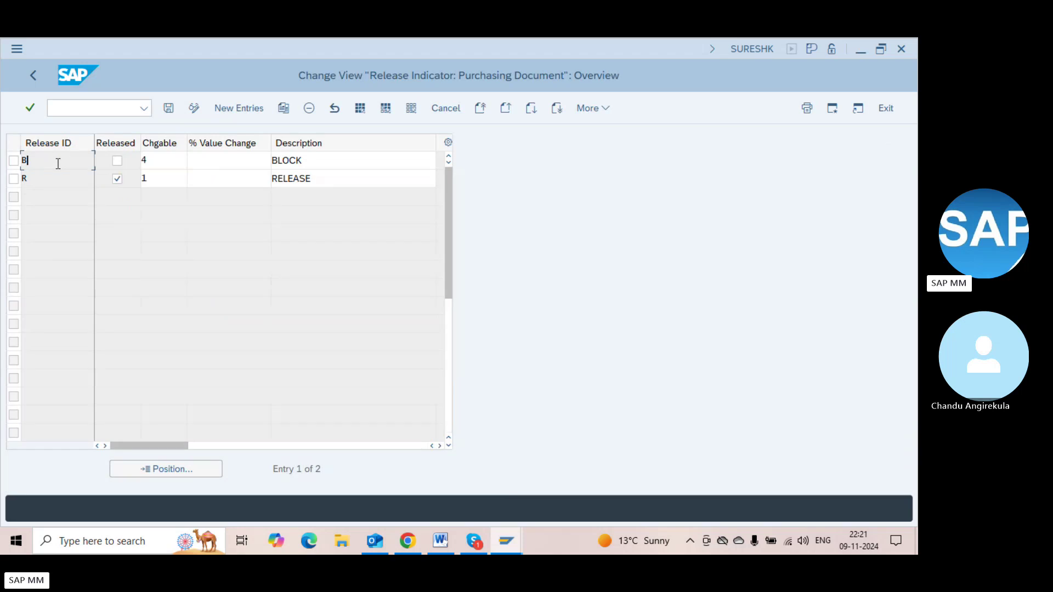
{"action": "left_click", "coordinate": [58, 180]}
{"action": "left_click", "coordinate": [14, 160]}
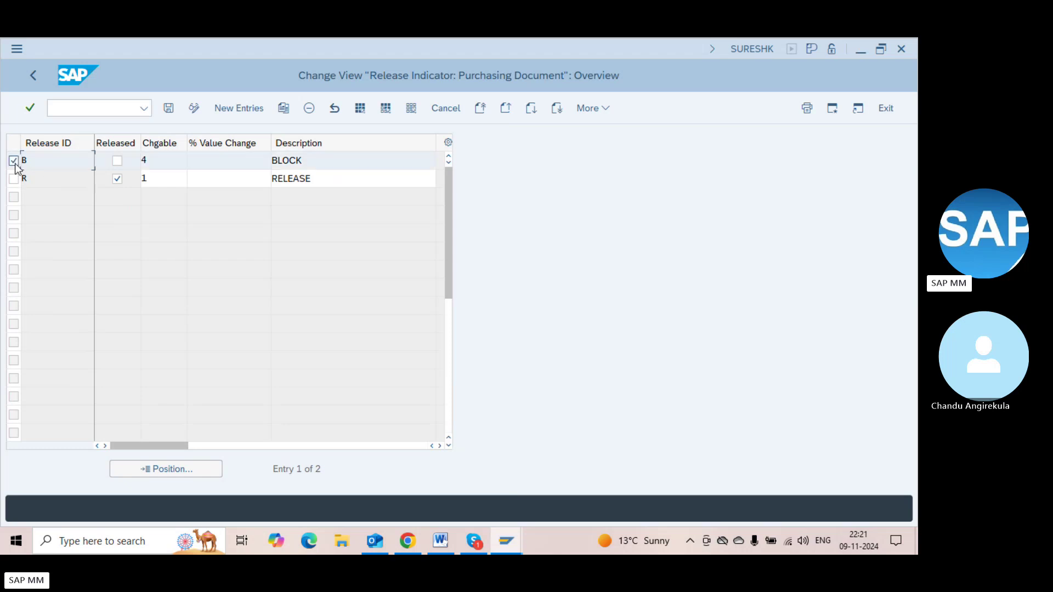
{"action": "left_click", "coordinate": [14, 178]}
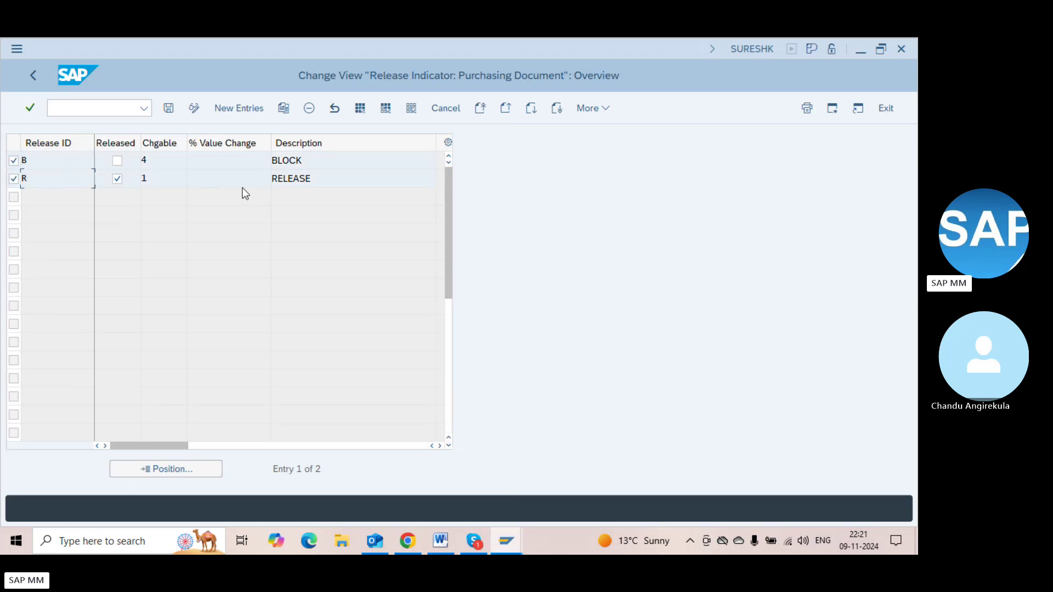
{"action": "left_click", "coordinate": [308, 108]}
{"action": "key", "text": "Return"}
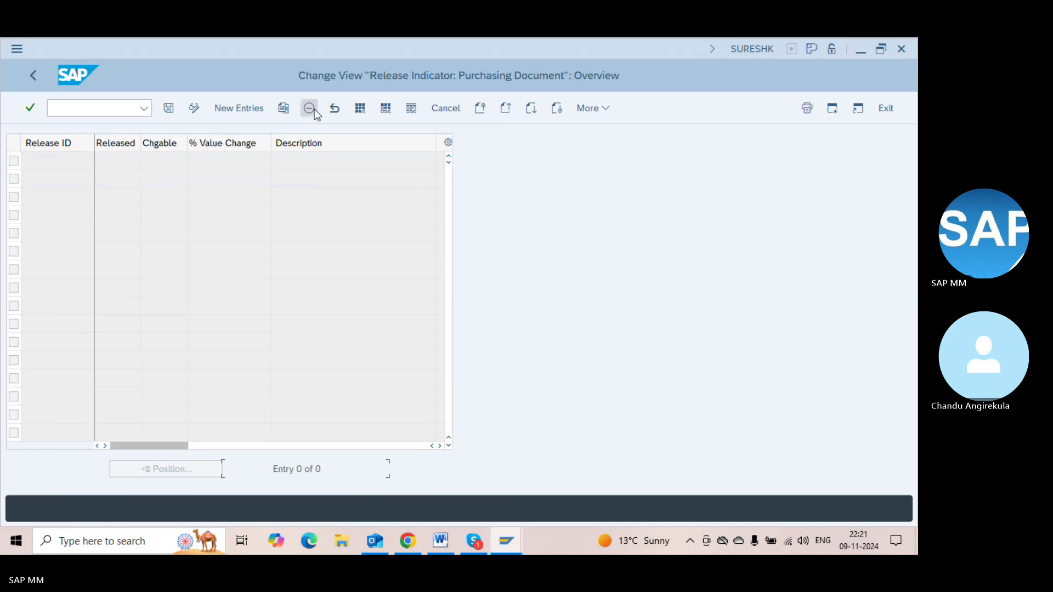
{"action": "key", "text": "ctrl+s"}
{"action": "key", "text": "Return"}
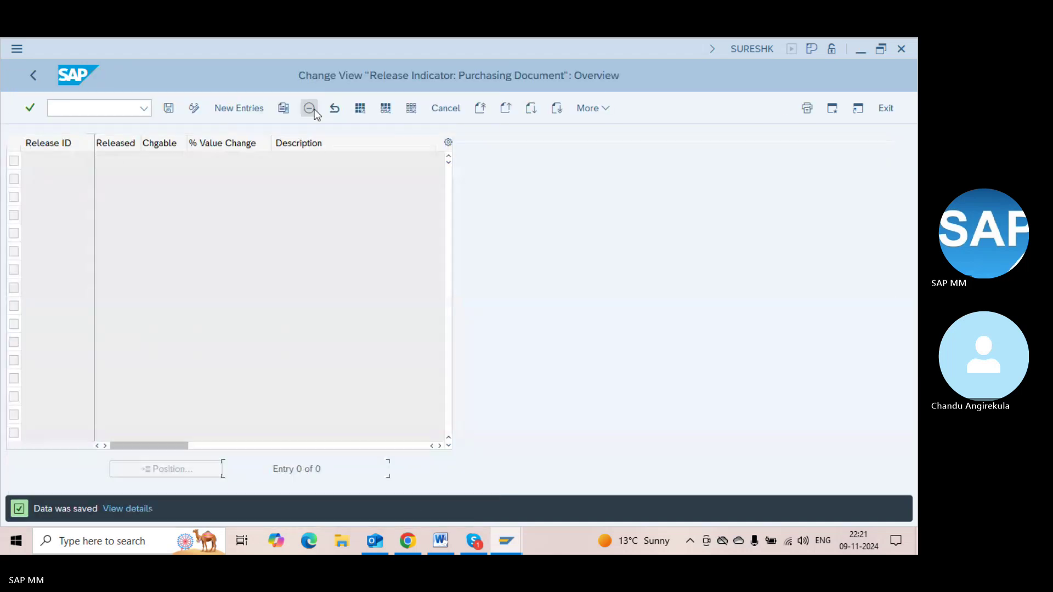
{"action": "key", "text": "F3"}
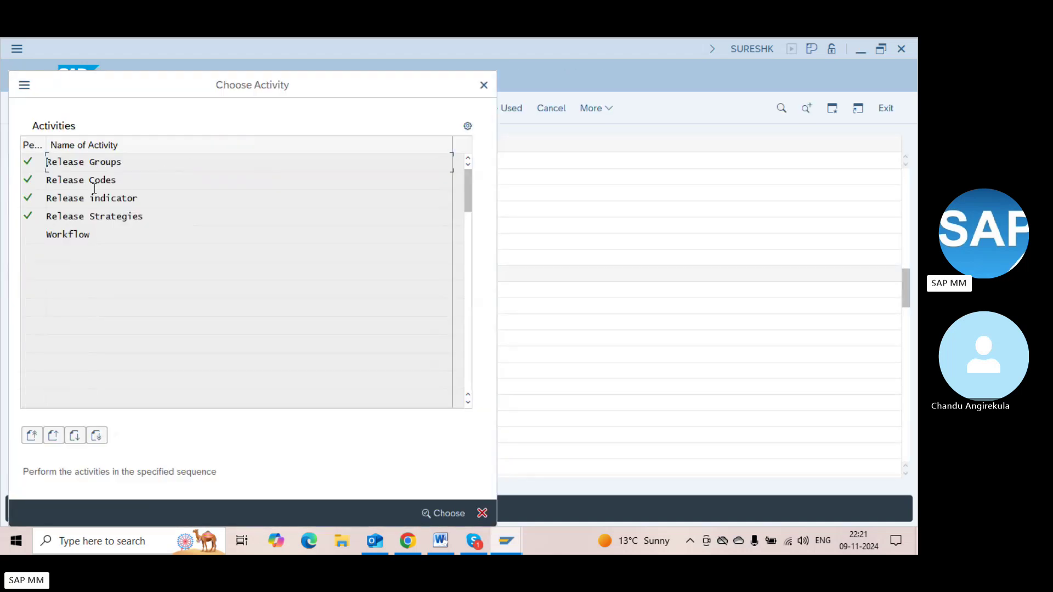
Delete release codes A1, A2 and A3 and save to the customizing request
{"action": "double_click", "coordinate": [85, 181]}
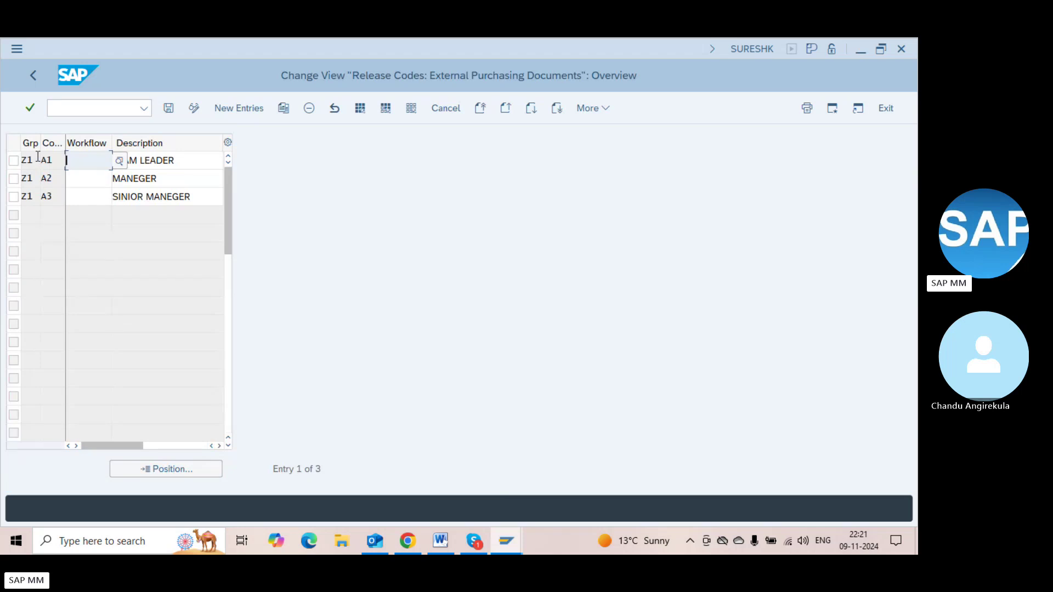
{"action": "left_click", "coordinate": [14, 160]}
{"action": "left_click", "coordinate": [14, 178]}
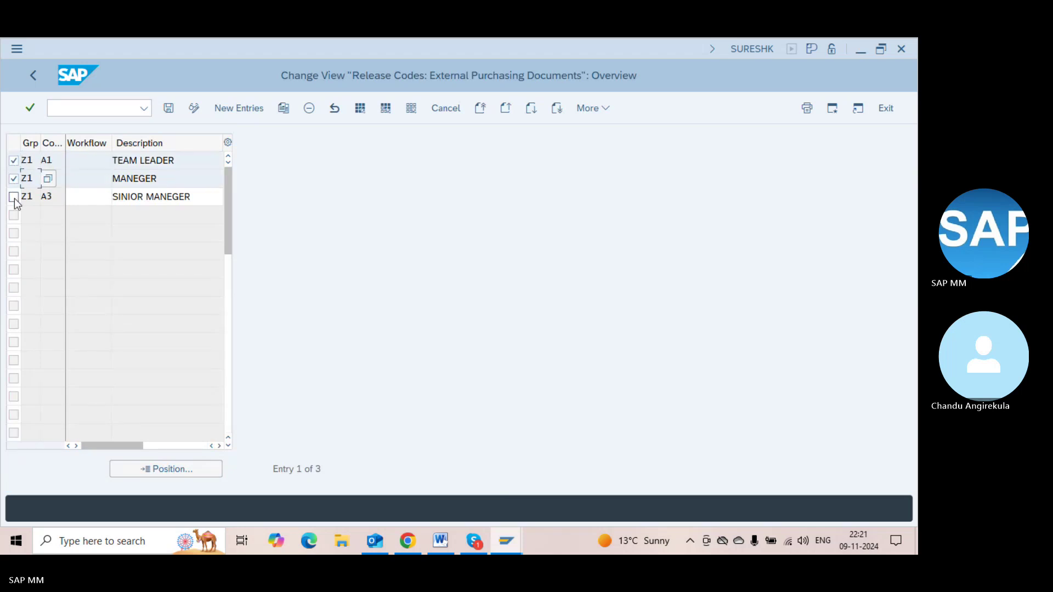
{"action": "left_click", "coordinate": [14, 196]}
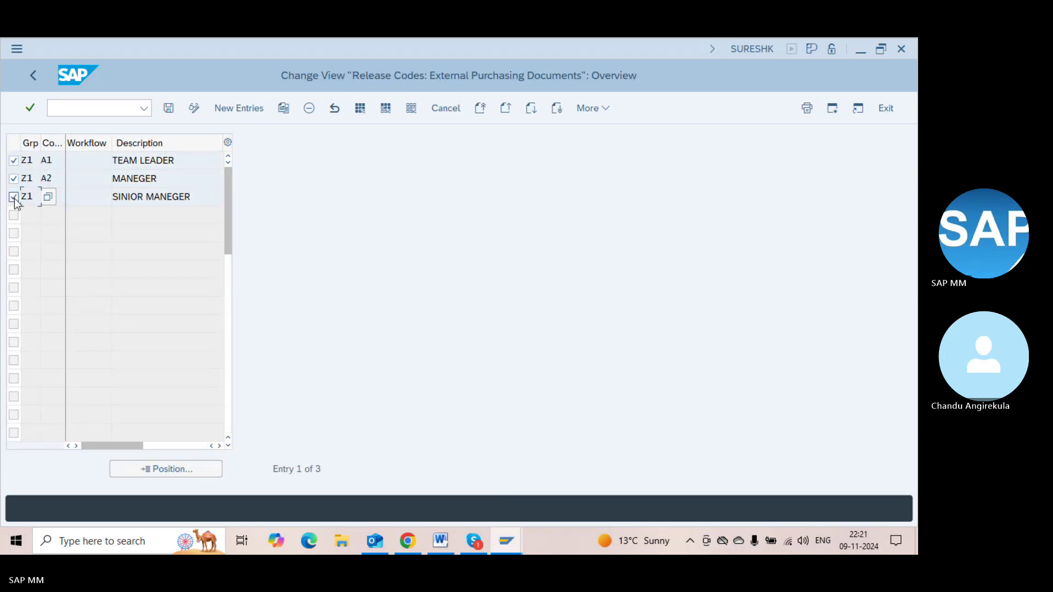
{"action": "left_click", "coordinate": [308, 110]}
{"action": "key", "text": "Return"}
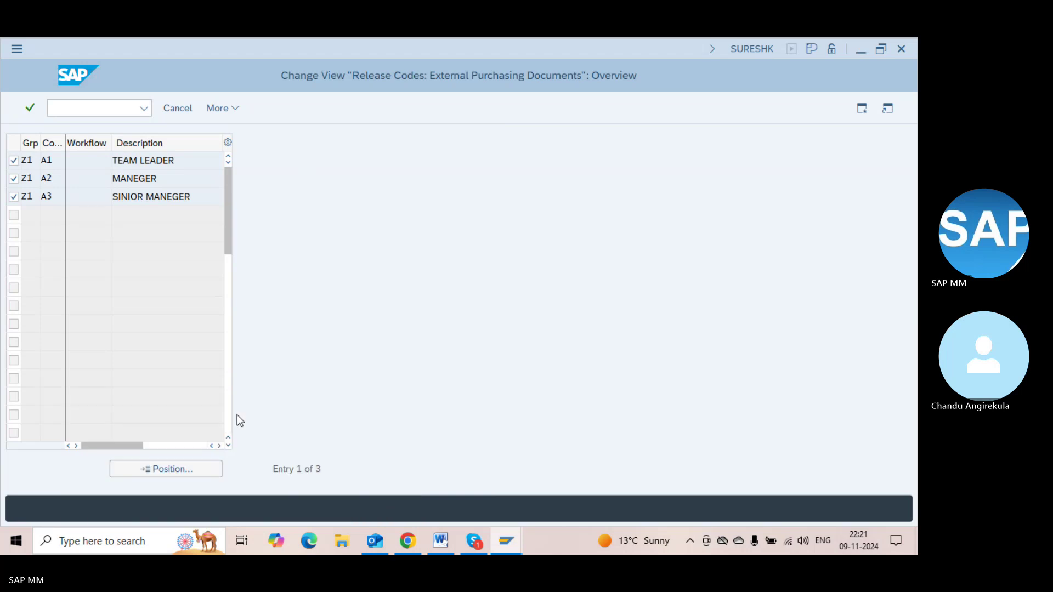
{"action": "key", "text": "ctrl+s"}
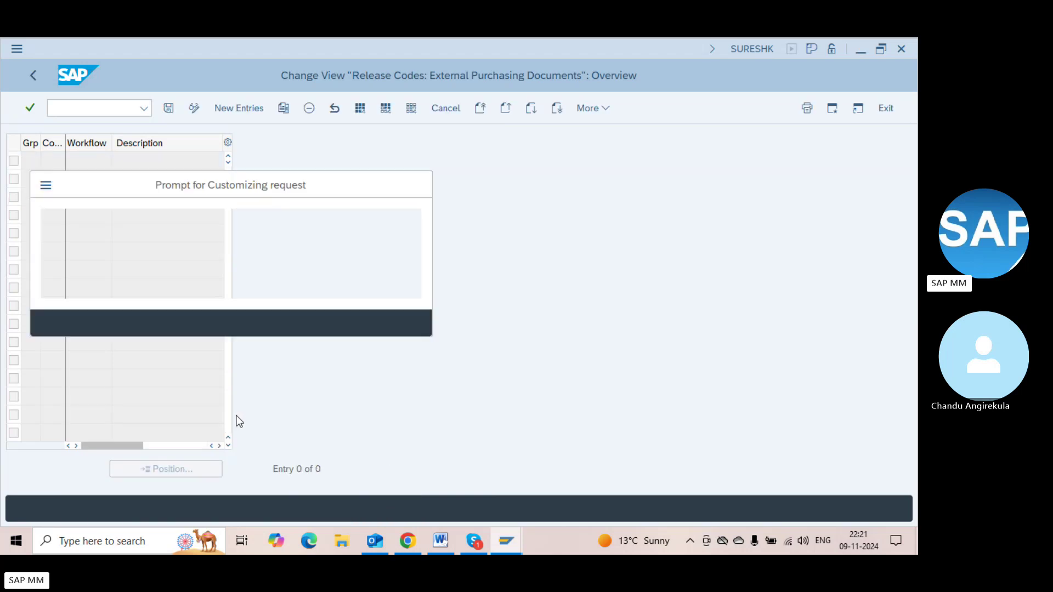
{"action": "key", "text": "Return"}
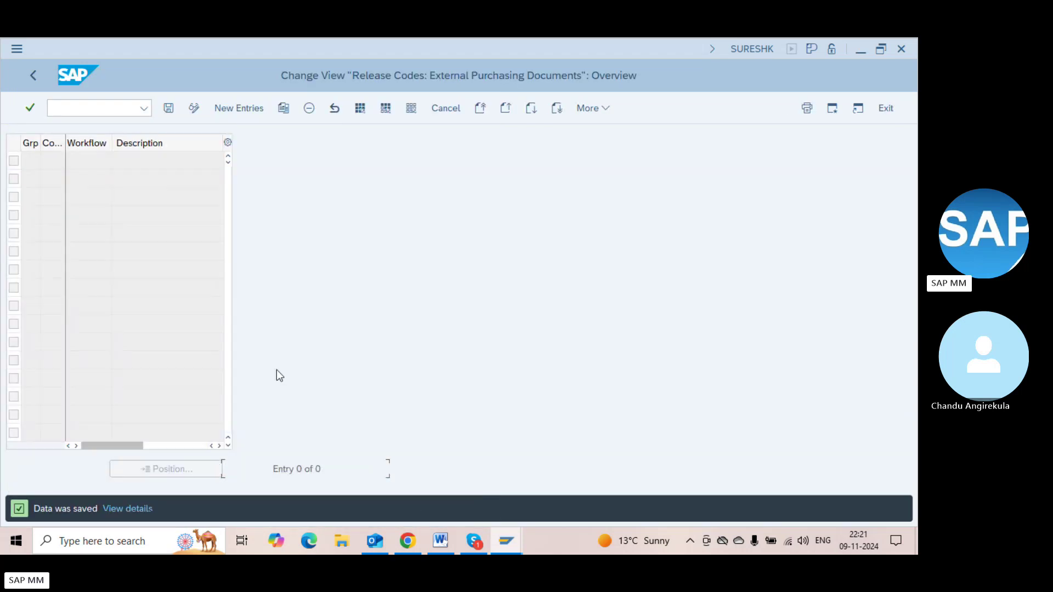
{"action": "left_click", "coordinate": [37, 72]}
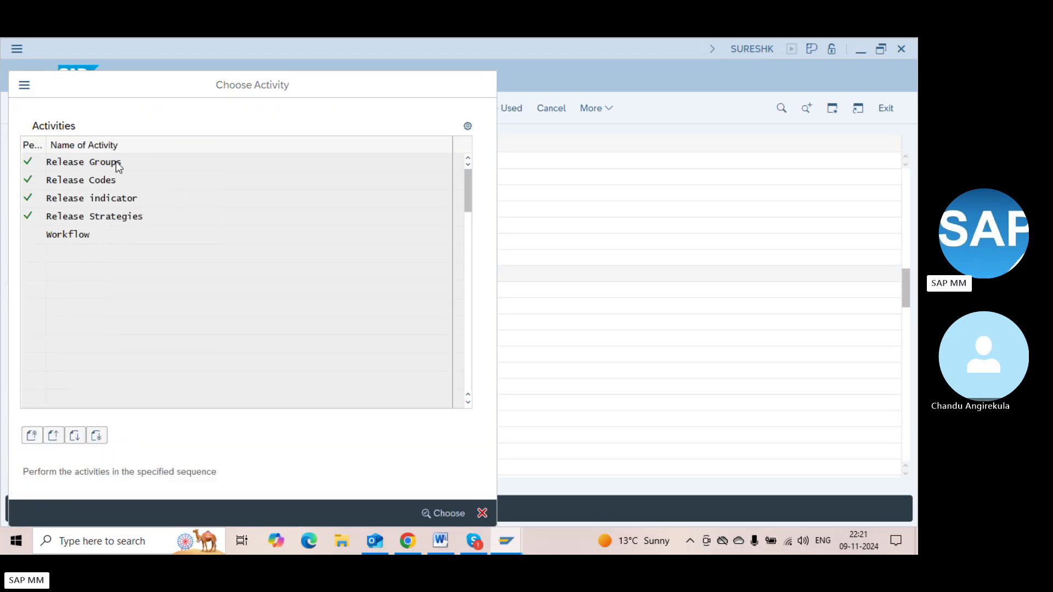
Delete release group Z1 and save the deletion
{"action": "double_click", "coordinate": [115, 162]}
{"action": "left_click", "coordinate": [13, 161]}
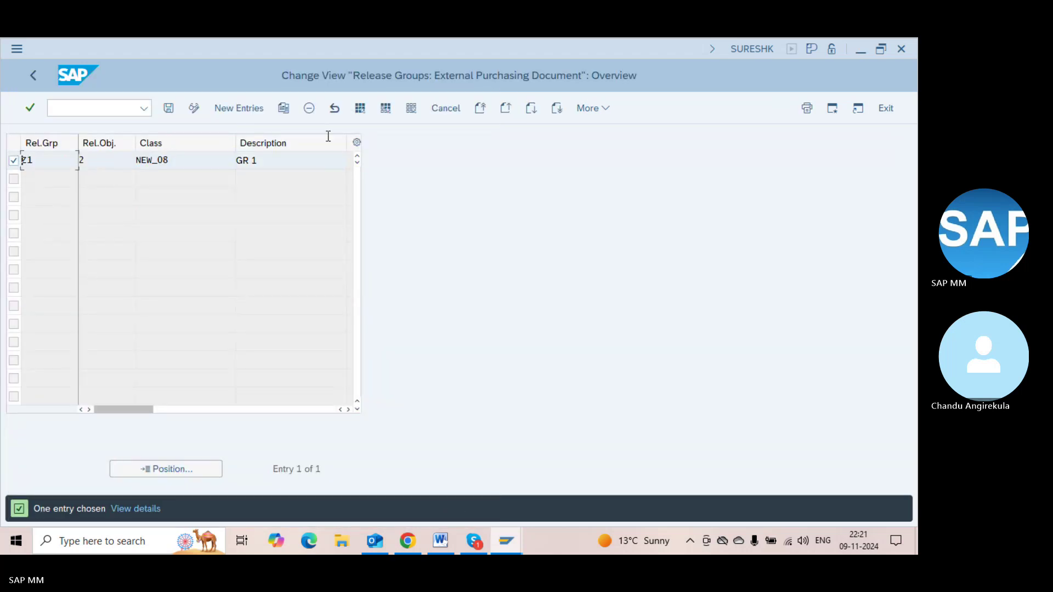
{"action": "left_click", "coordinate": [309, 108]}
{"action": "key", "text": "Return"}
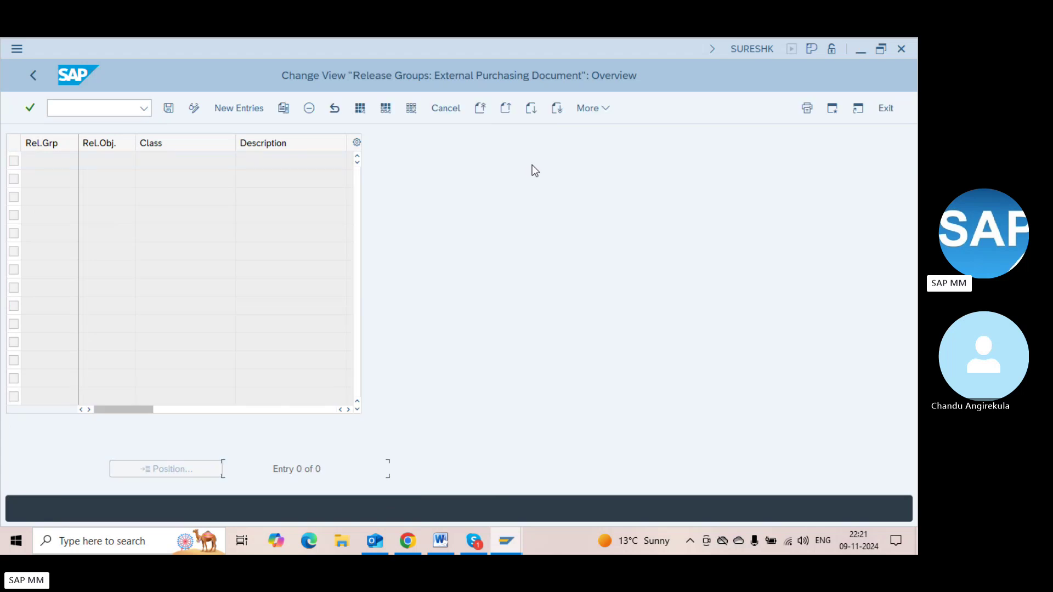
{"action": "key", "text": "ctrl+s"}
{"action": "key", "text": "Return"}
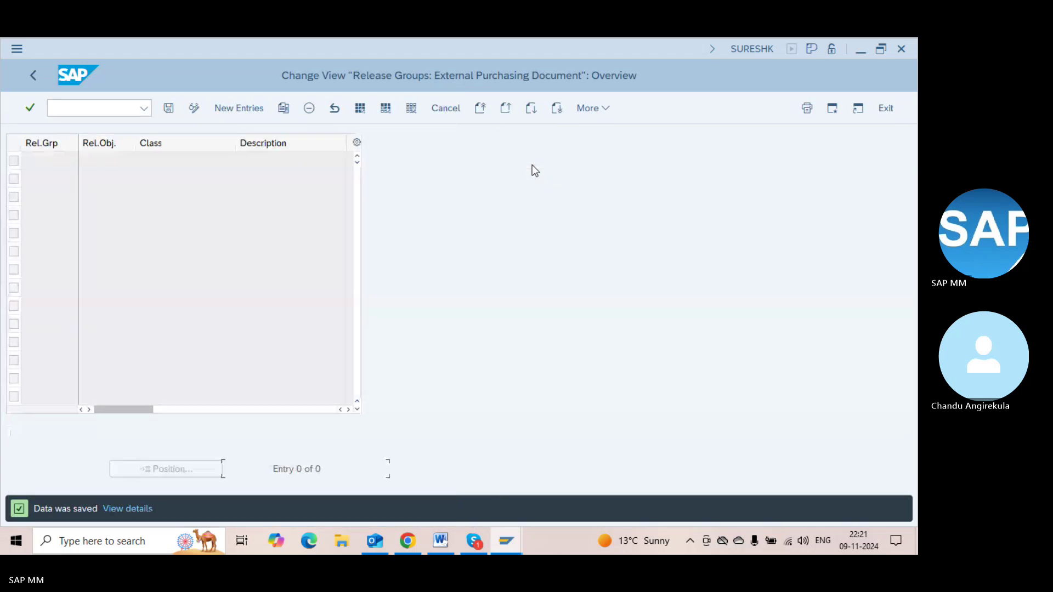
{"action": "key", "text": "F3"}
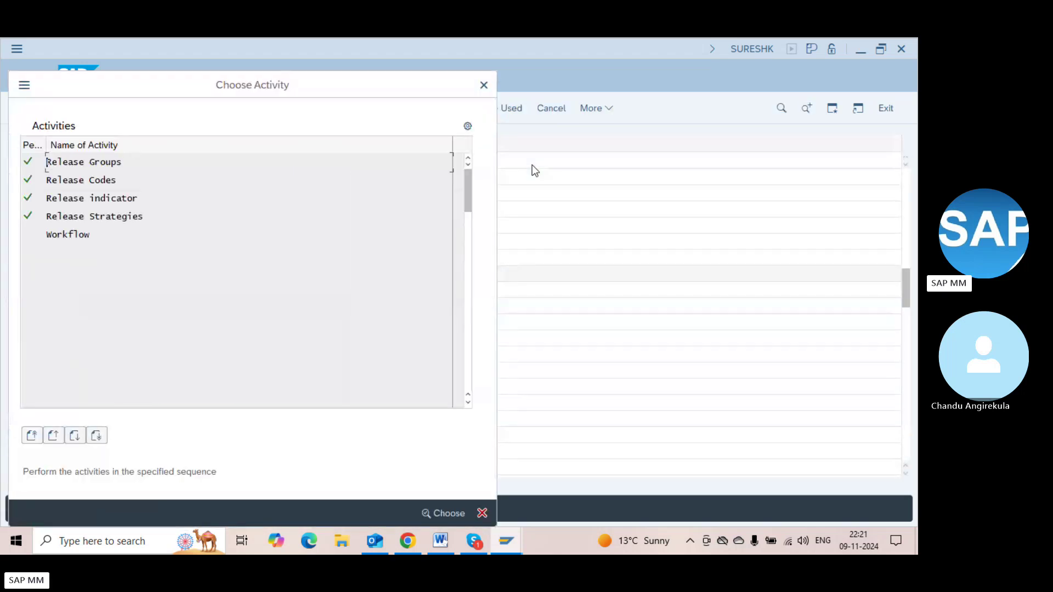
Add a new release group entry with code RG
{"action": "double_click", "coordinate": [182, 164]}
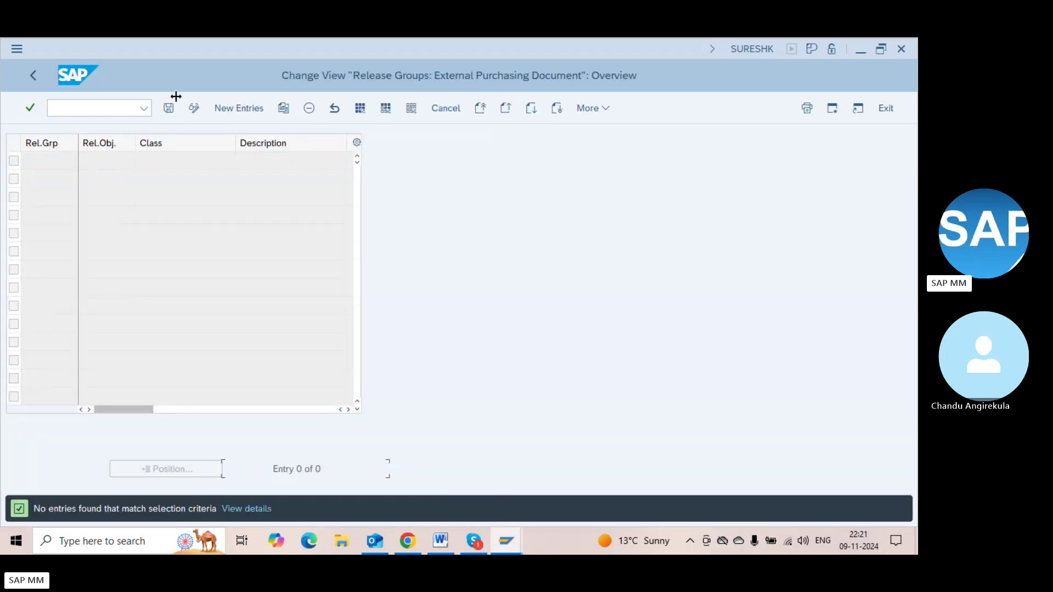
{"action": "left_click", "coordinate": [238, 112]}
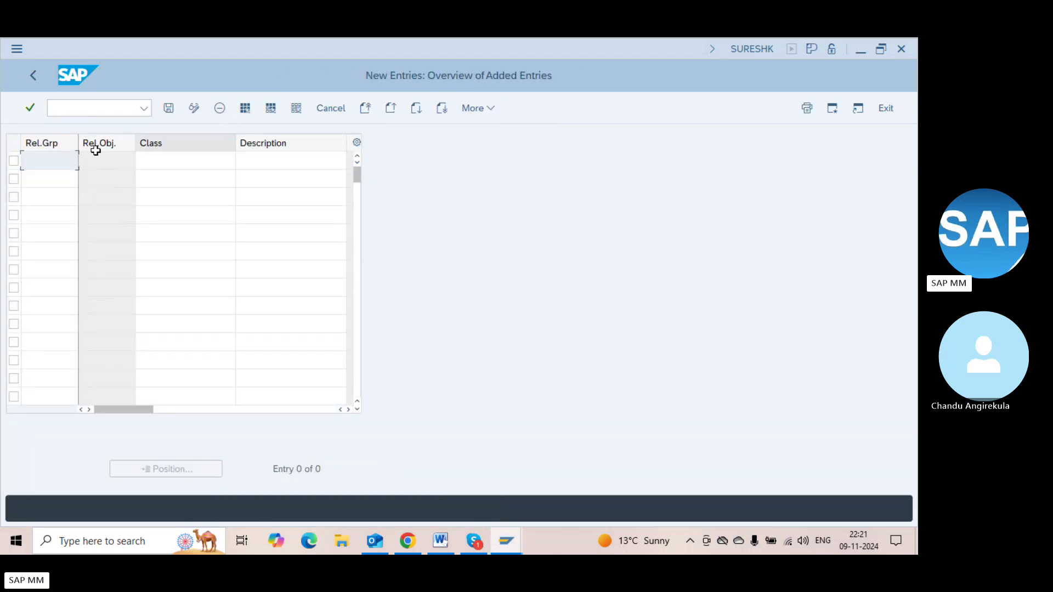
{"action": "type", "text": "ZR"}
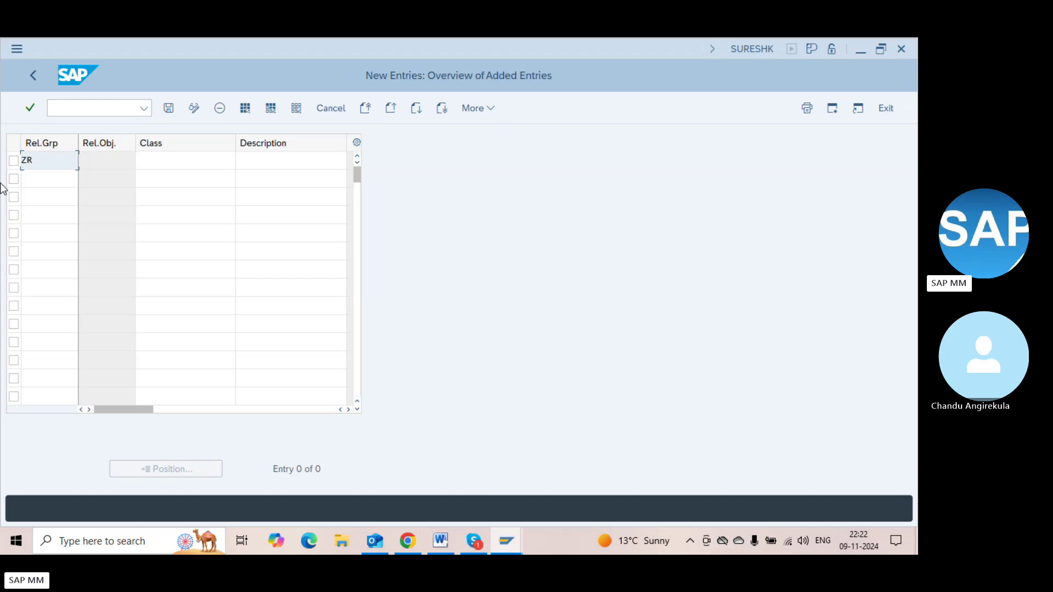
{"action": "key", "text": "BackSpace"}
{"action": "key", "text": "BackSpace"}
{"action": "type", "text": "RG"}
{"action": "key", "text": "Tab"}
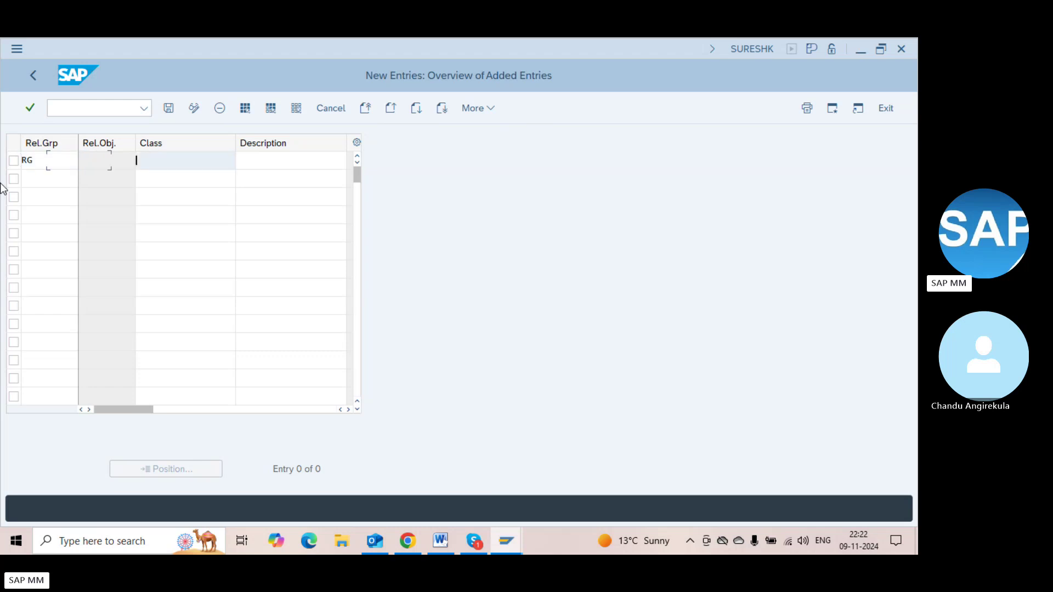
Copy the class name ZMM_RCL from the Word notes document
{"action": "key", "text": "alt+Tab"}
{"action": "key", "text": "alt+Tab"}
{"action": "key", "text": "alt+Tab"}
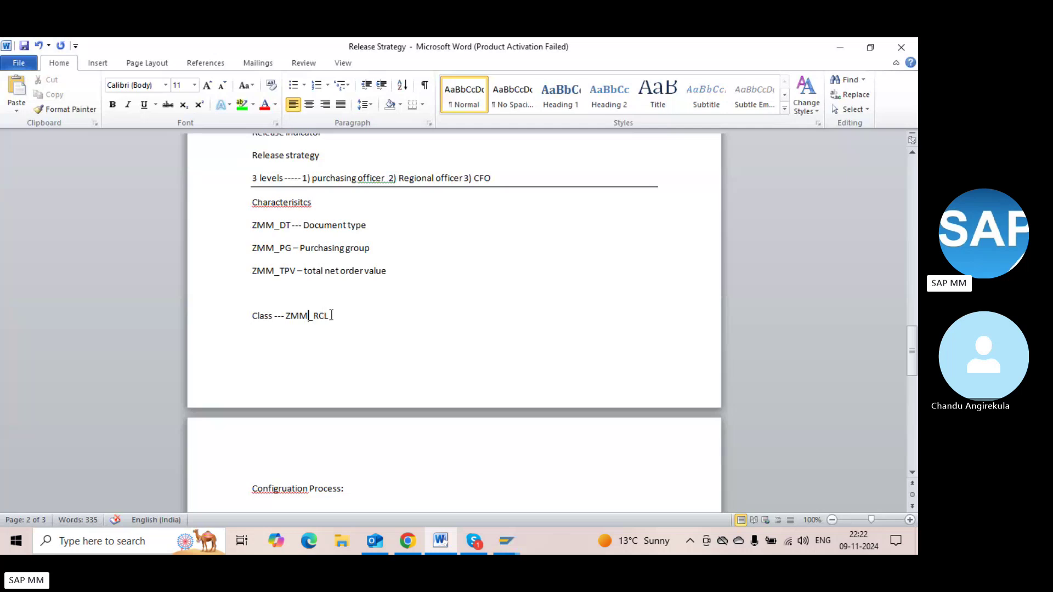
{"action": "key", "text": "shift+Left"}
{"action": "key", "text": "shift+Left"}
{"action": "key", "text": "shift+Left"}
{"action": "key", "text": "shift+Left"}
{"action": "key", "text": "shift+Left"}
{"action": "key", "text": "shift+Left"}
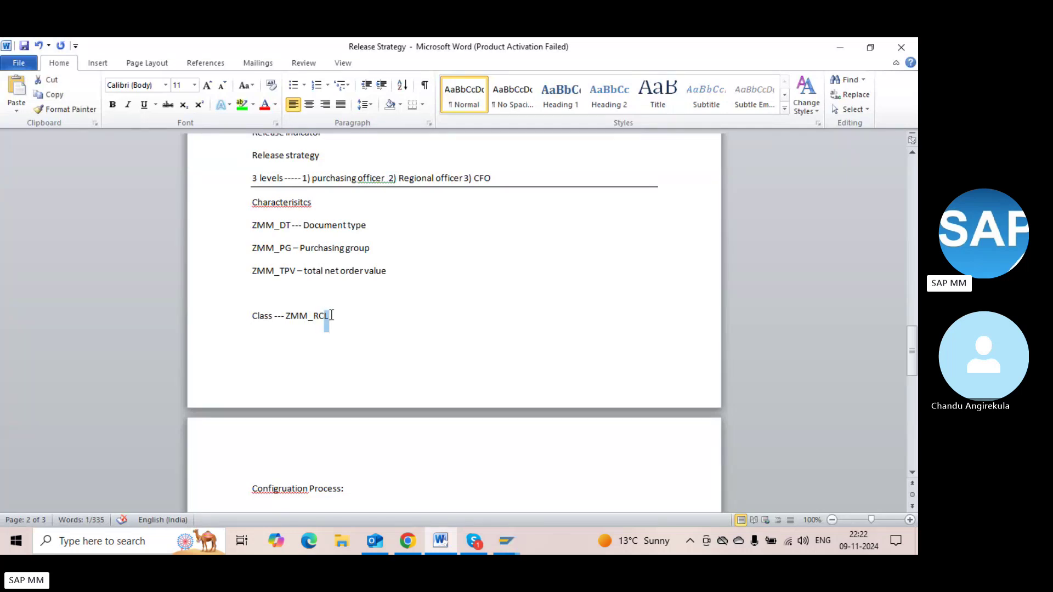
{"action": "key", "text": "shift+Left"}
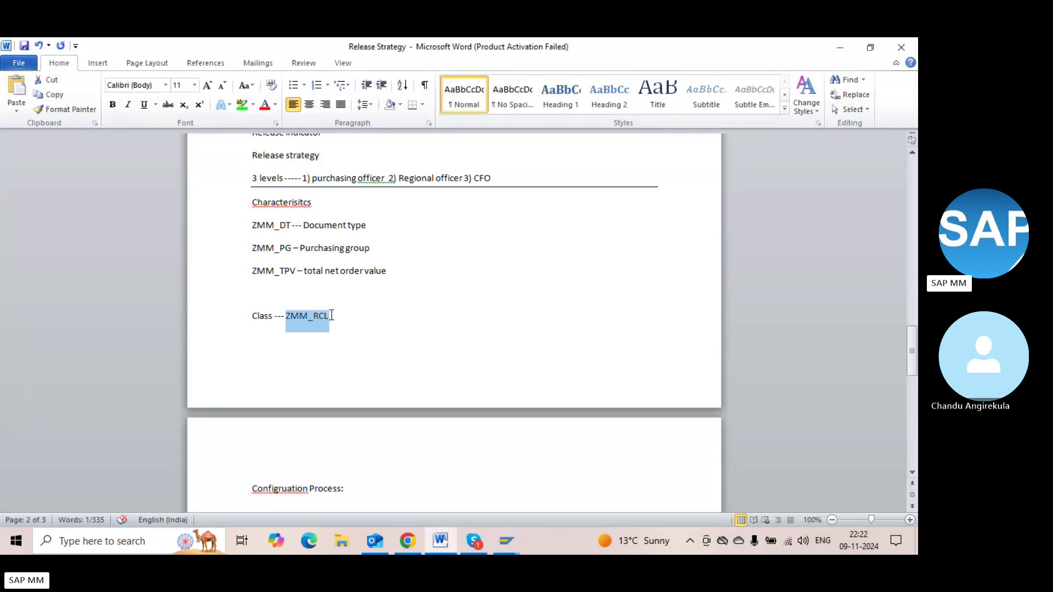
{"action": "key", "text": "ctrl+c"}
{"action": "key", "text": "alt+Tab"}
Fill in class ZMM_RCL and description 'Release group' for RG, then save
{"action": "key", "text": "ctrl+v"}
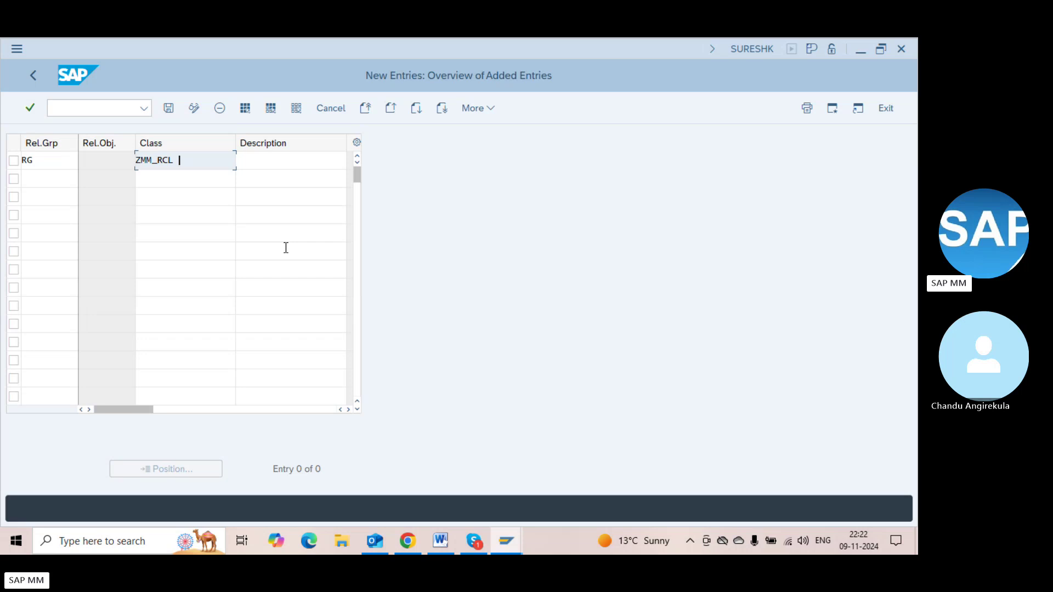
{"action": "key", "text": "Tab"}
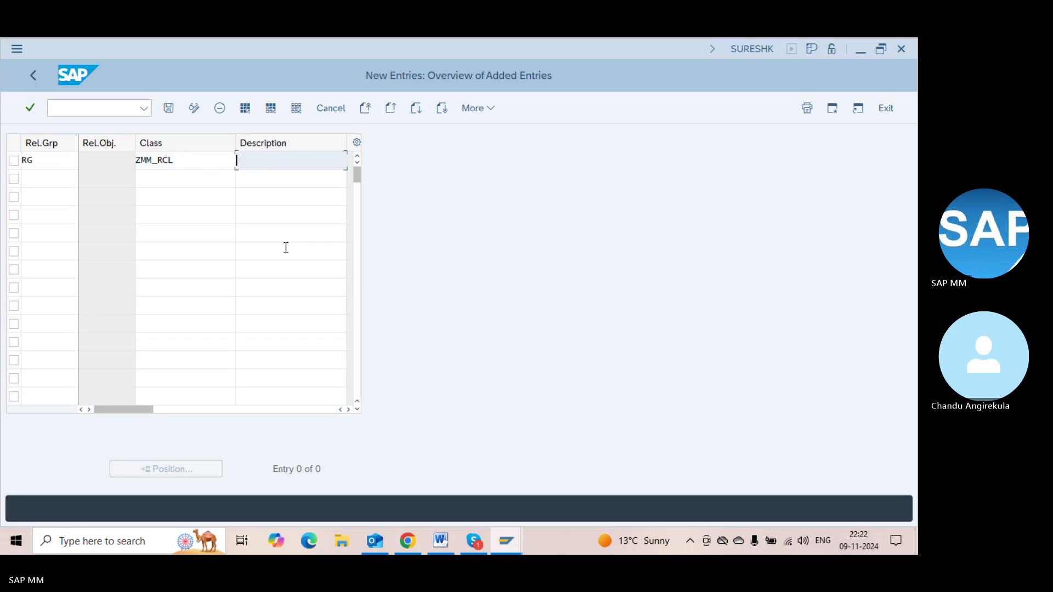
{"action": "type", "text": "G"}
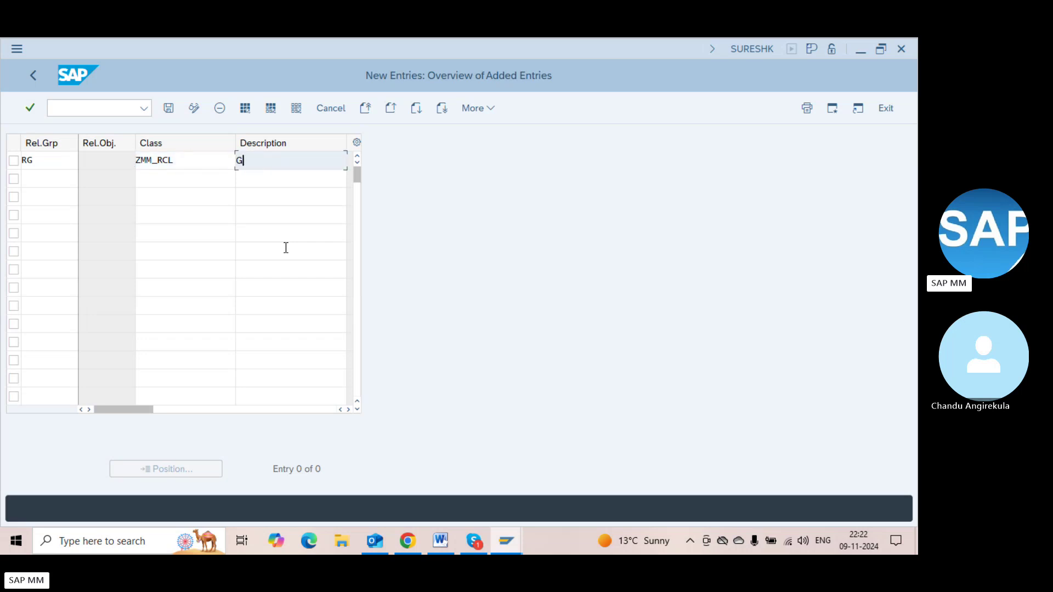
{"action": "key", "text": "BackSpace"}
{"action": "type", "text": "Release group"}
{"action": "key", "text": "Return"}
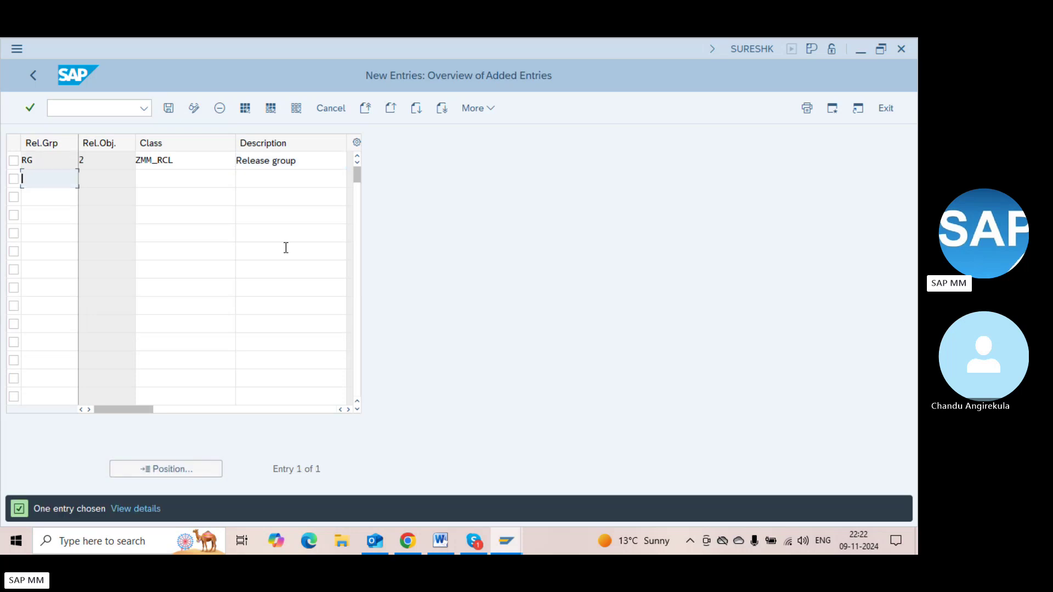
{"action": "key", "text": "ctrl+s"}
{"action": "key", "text": "Return"}
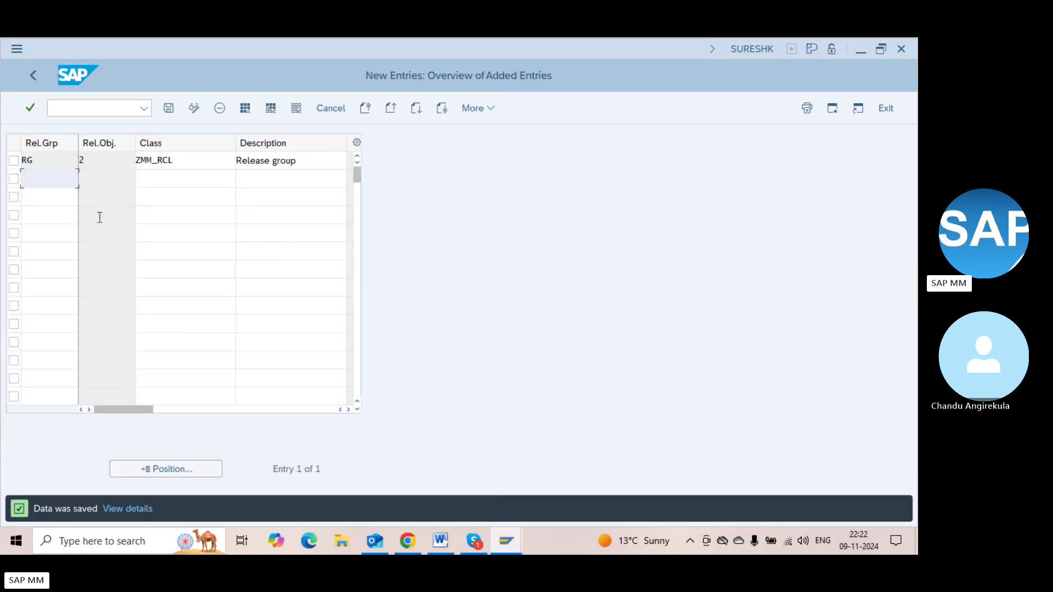
Add a second release group ZG with class ZMM_RCL and save it
{"action": "type", "text": "ZG"}
{"action": "key", "text": "Tab"}
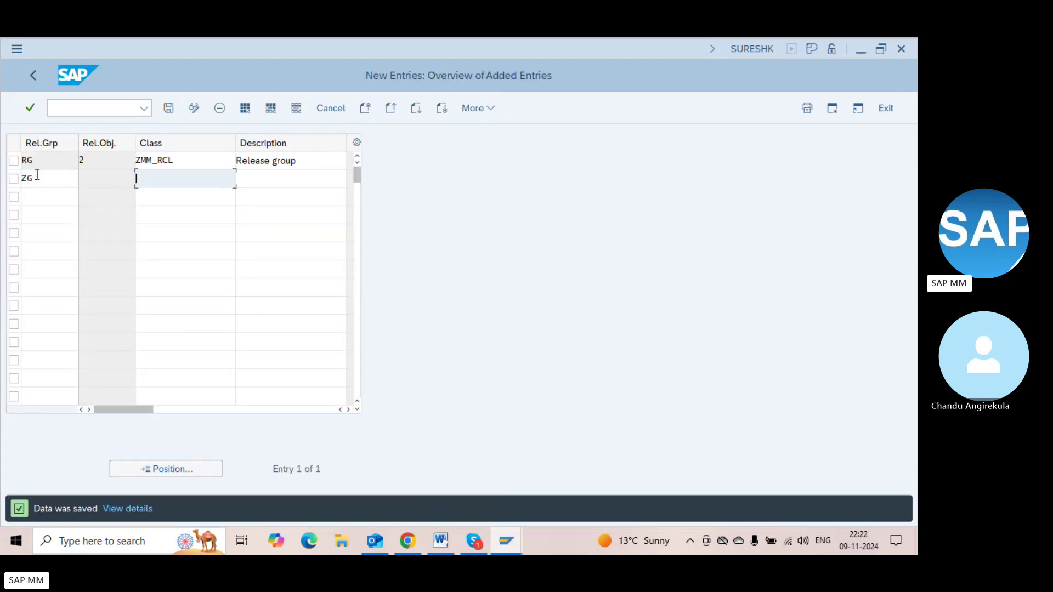
{"action": "type", "text": "ZMM_RC"}
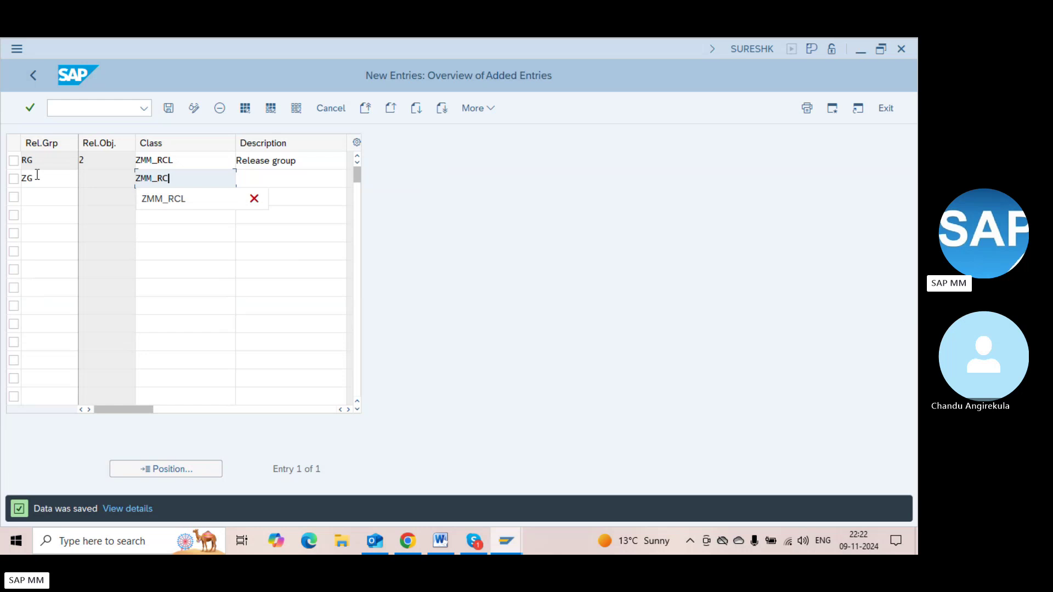
{"action": "type", "text": "L"}
{"action": "key", "text": "Tab"}
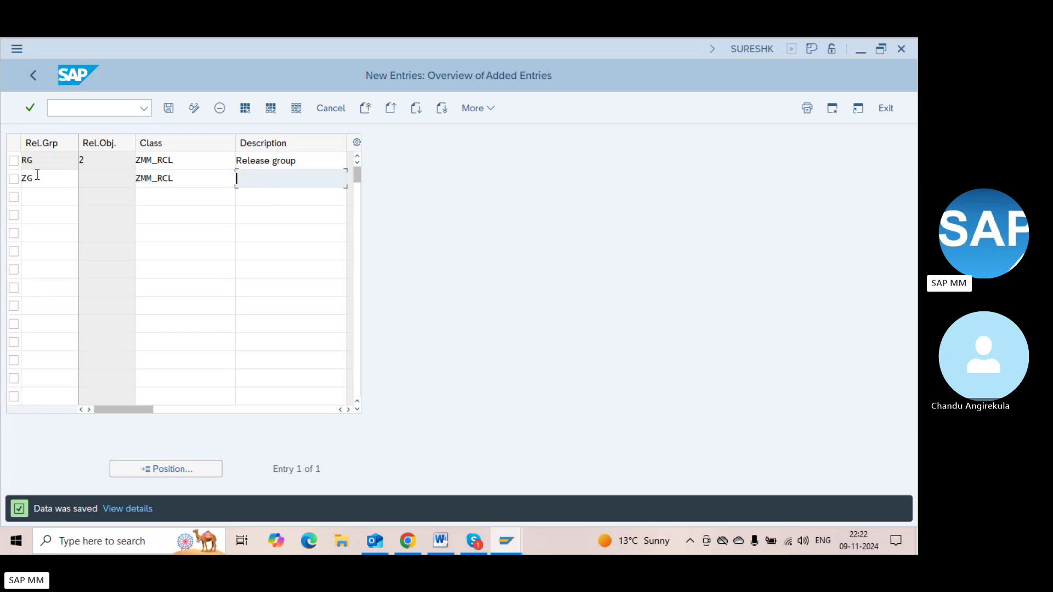
{"action": "key", "text": "Return"}
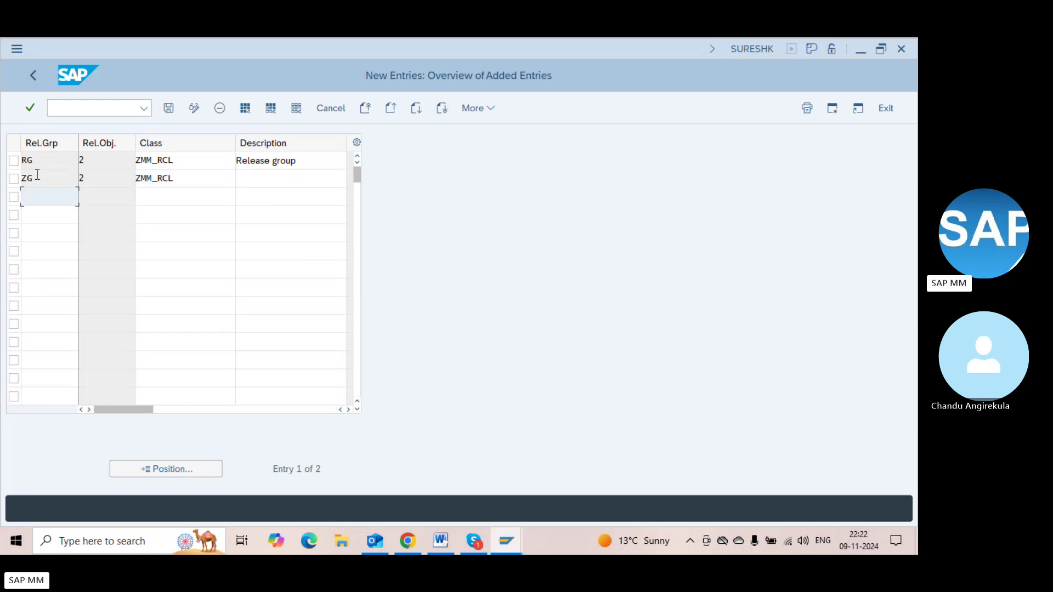
{"action": "left_click", "coordinate": [37, 174]}
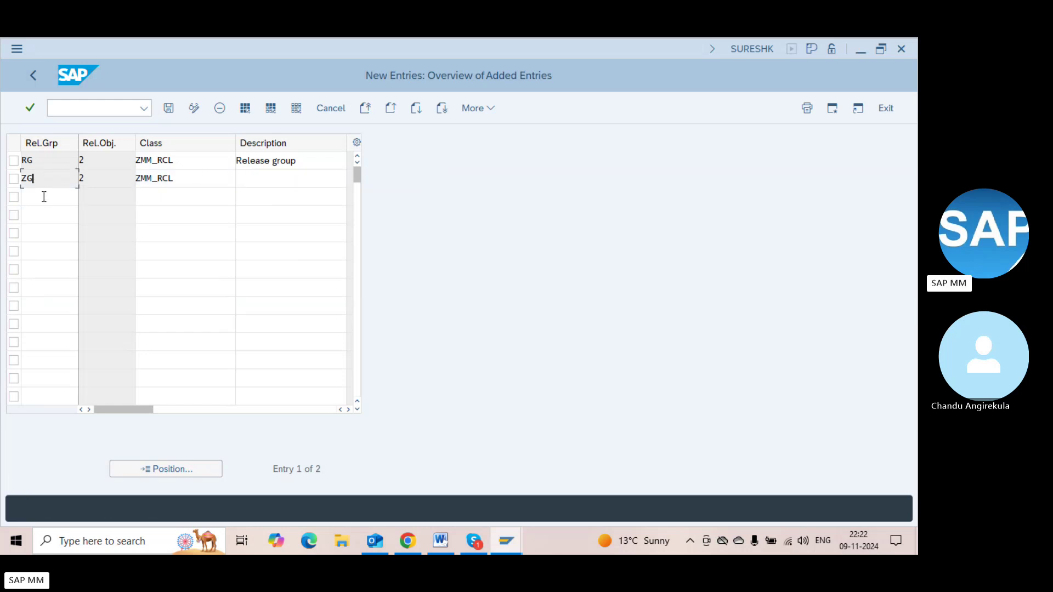
{"action": "left_click", "coordinate": [171, 173]}
{"action": "key", "text": "ctrl+s"}
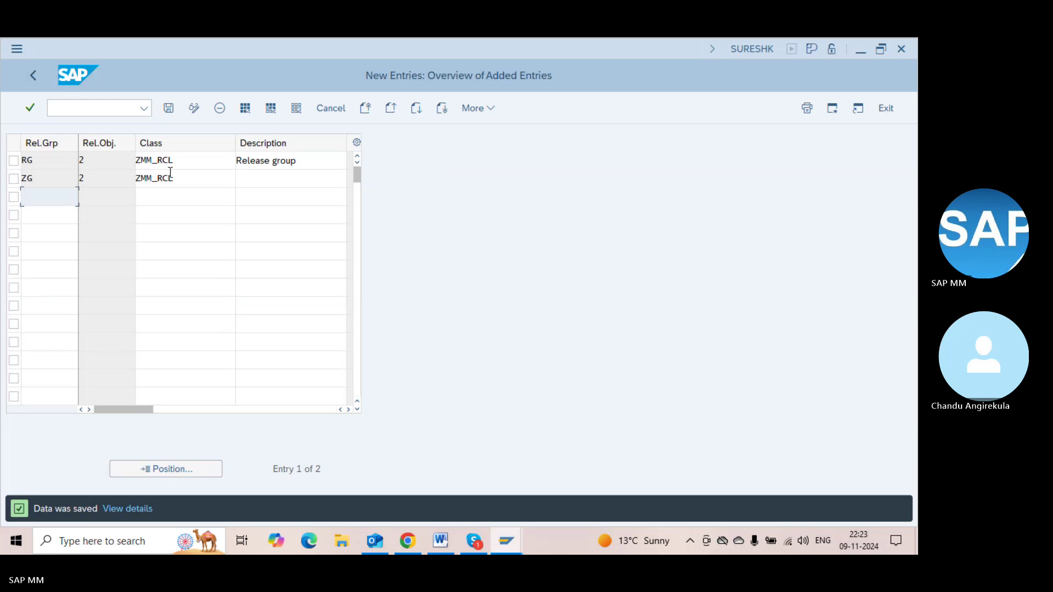
Give release group ZG the description 'RG Plant' and save
{"action": "key", "text": "F3"}
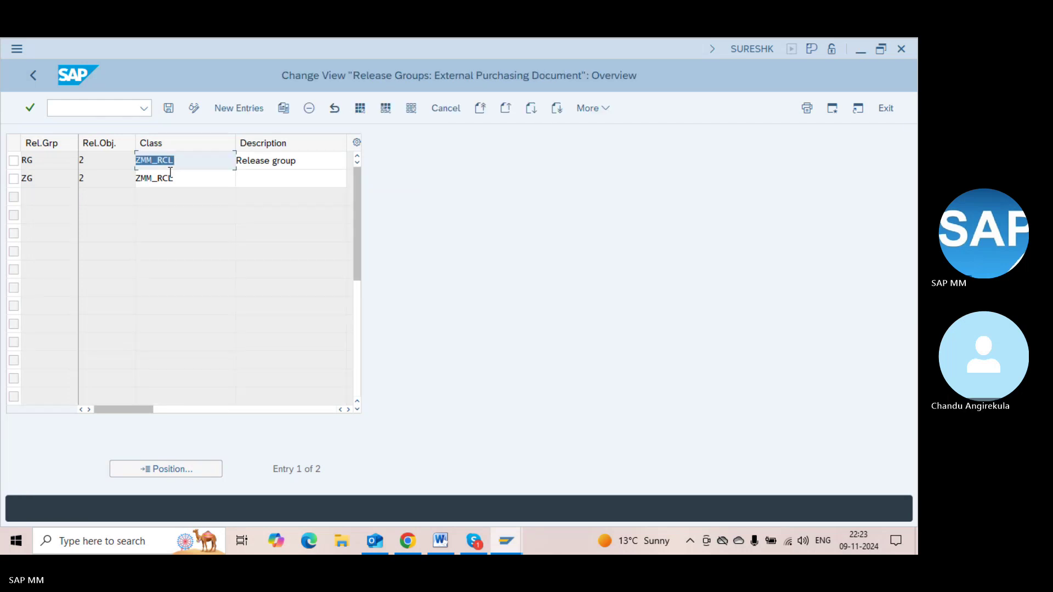
{"action": "left_click", "coordinate": [292, 183]}
{"action": "type", "text": "Rel"}
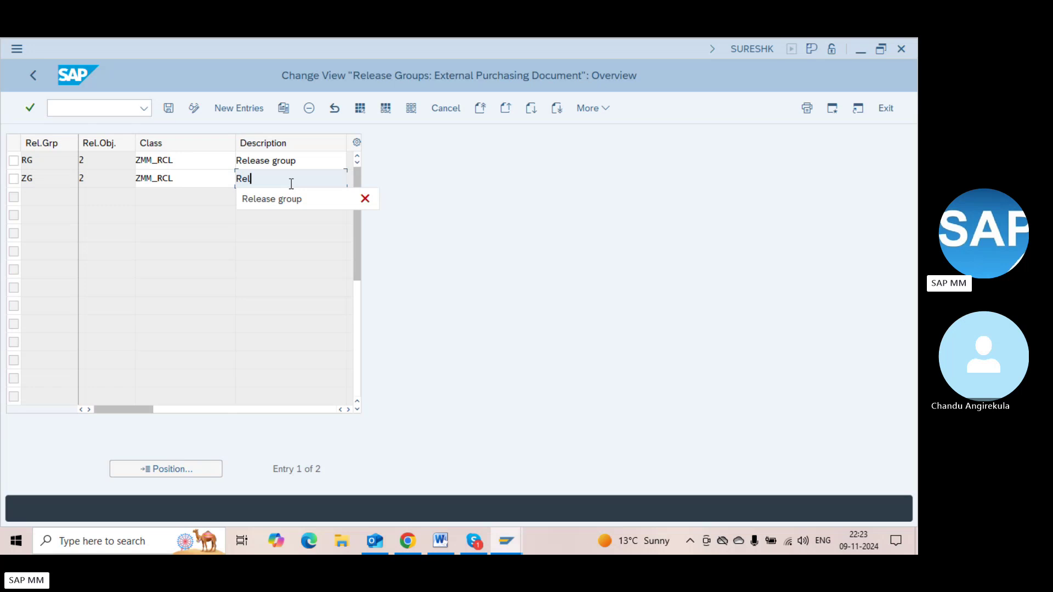
{"action": "key", "text": "BackSpace"}
{"action": "key", "text": "BackSpace"}
{"action": "key", "text": "BackSpace"}
{"action": "type", "text": "RG"}
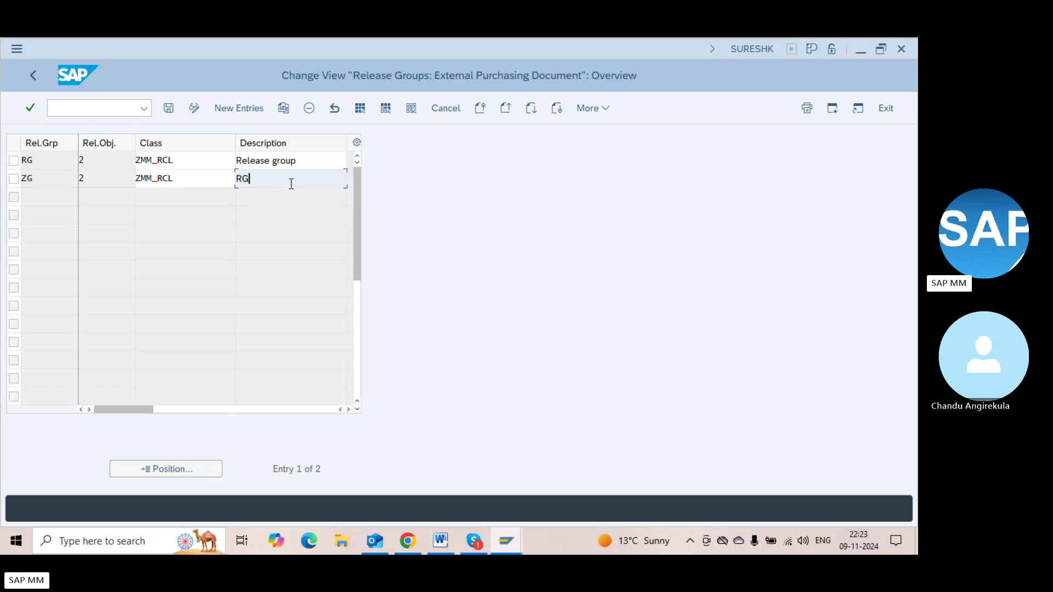
{"action": "type", "text": " Plant 1000"}
{"action": "key", "text": "BackSpace"}
{"action": "key", "text": "BackSpace"}
{"action": "key", "text": "BackSpace"}
{"action": "key", "text": "BackSpace"}
{"action": "key", "text": "BackSpace"}
{"action": "key", "text": "ctrl+s"}
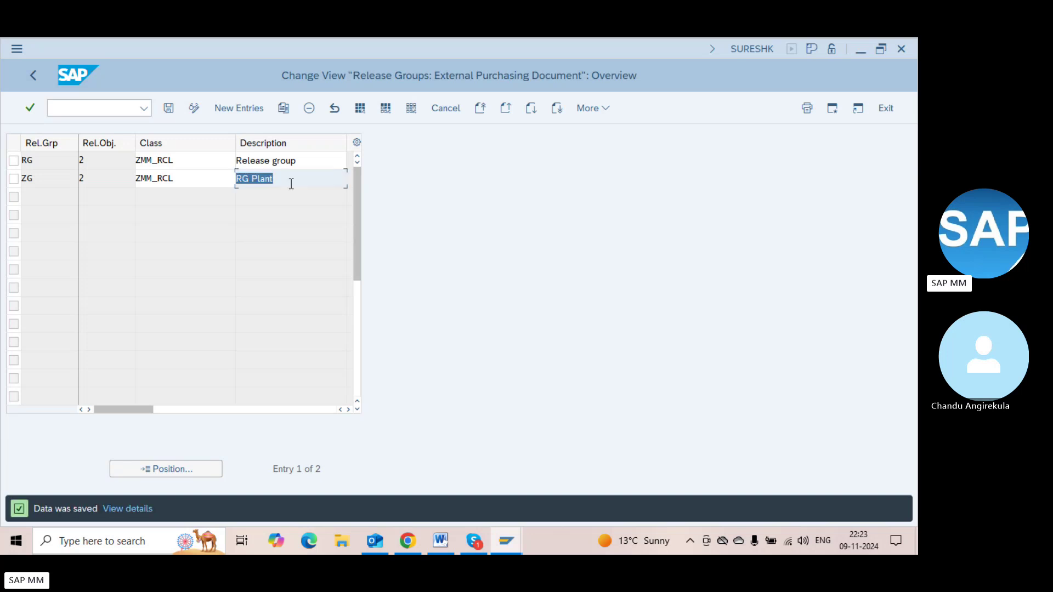
{"action": "key", "text": "F3"}
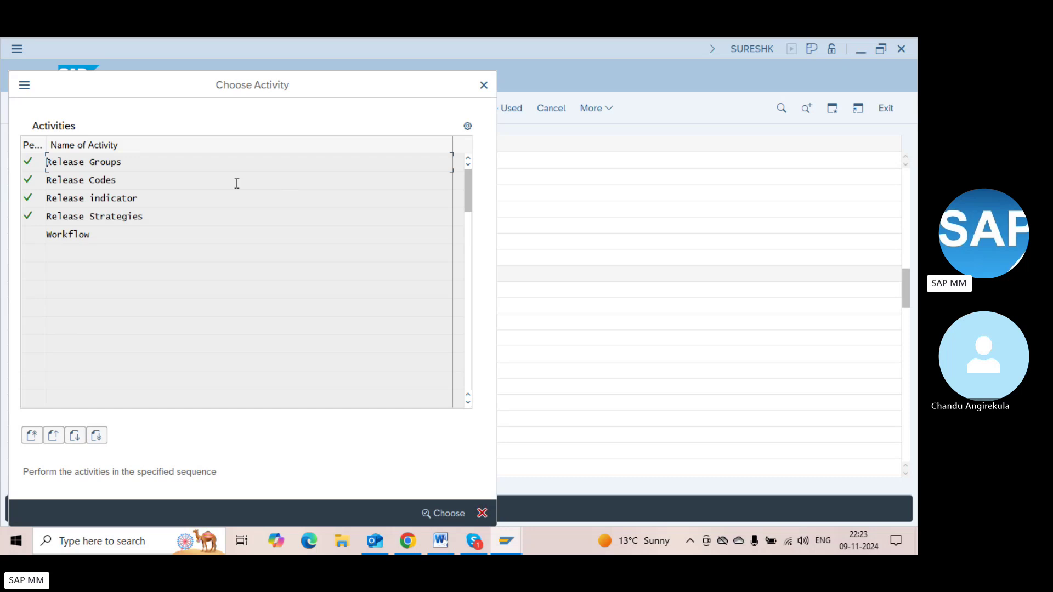
Check the Release Codes, Release Groups and empty Release Strategies activities
{"action": "double_click", "coordinate": [164, 180]}
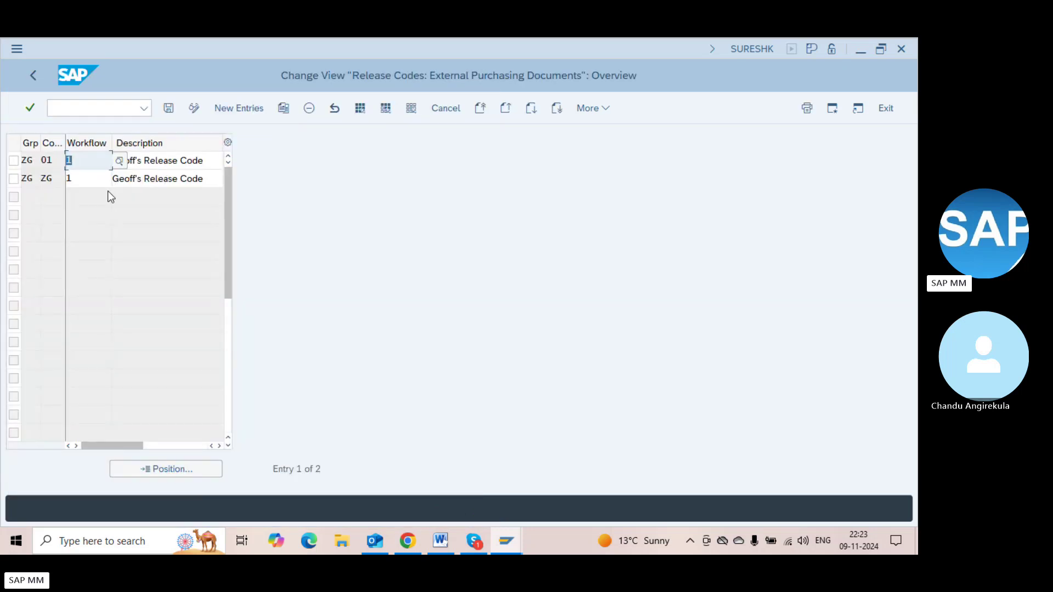
{"action": "key", "text": "F3"}
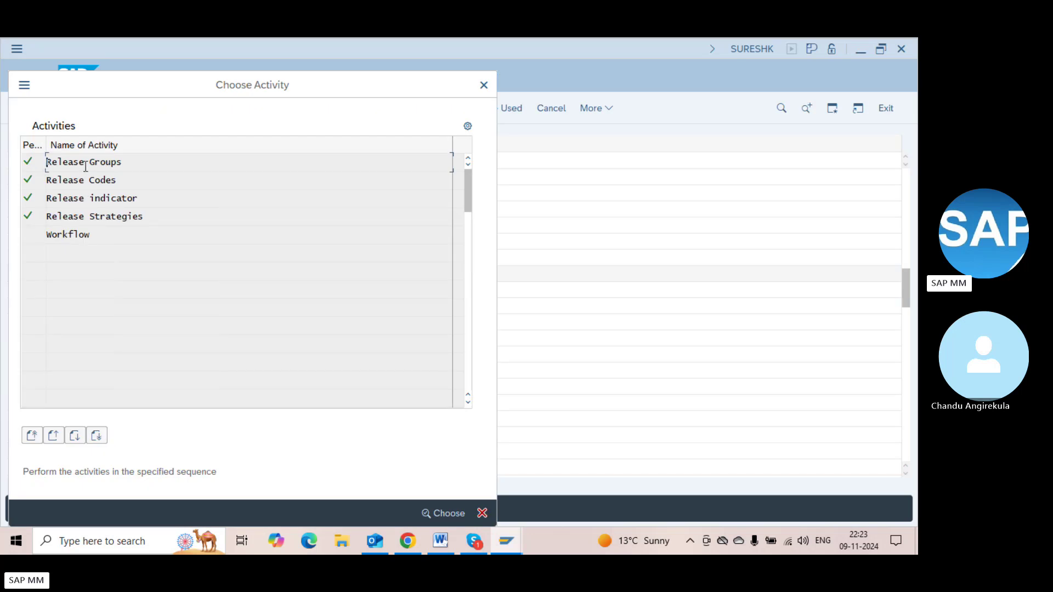
{"action": "double_click", "coordinate": [86, 166]}
{"action": "left_click", "coordinate": [50, 174]}
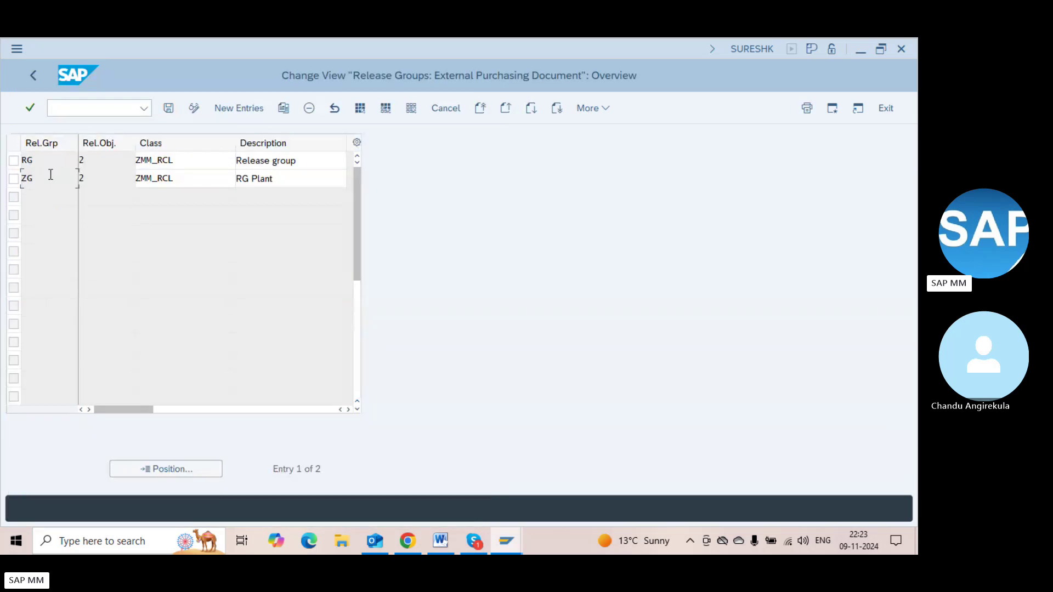
{"action": "key", "text": "F3"}
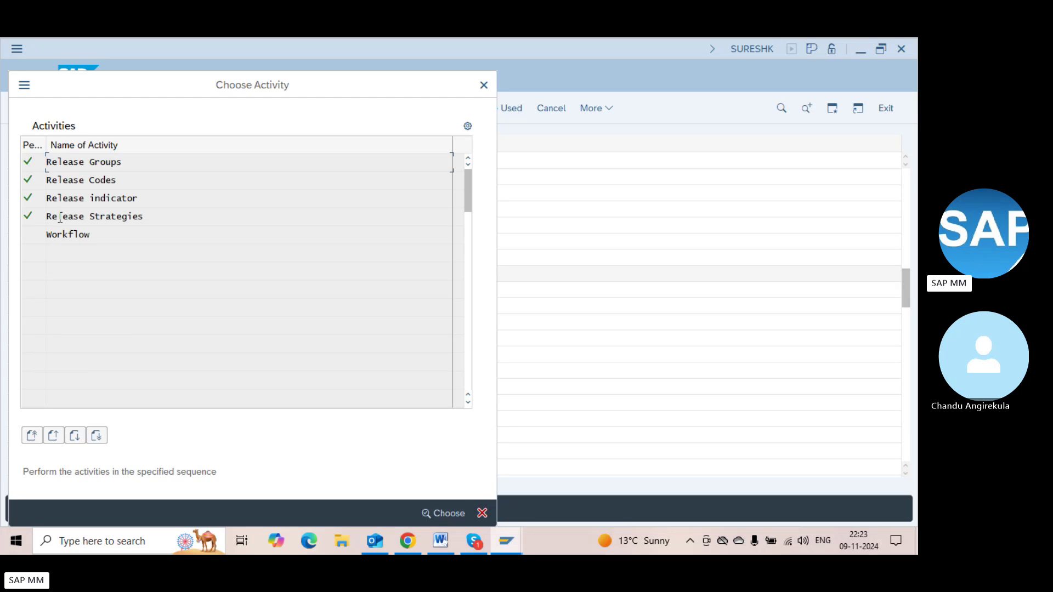
{"action": "double_click", "coordinate": [58, 217]}
{"action": "key", "text": "F3"}
Delete the ZG release codes ZG and 01 and save the deletion
{"action": "double_click", "coordinate": [64, 181]}
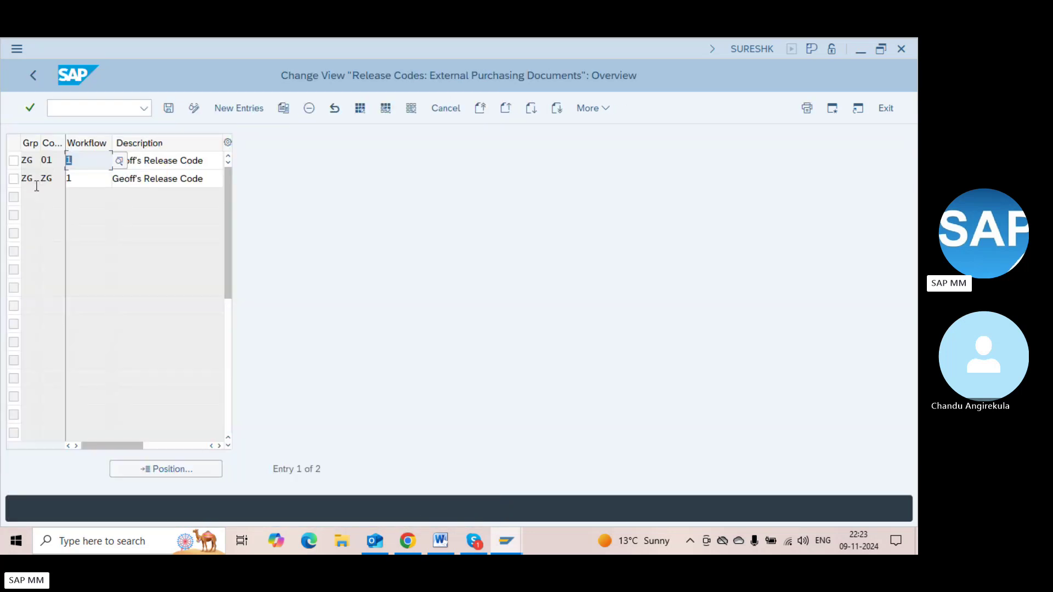
{"action": "left_click", "coordinate": [13, 180]}
{"action": "left_click", "coordinate": [14, 160]}
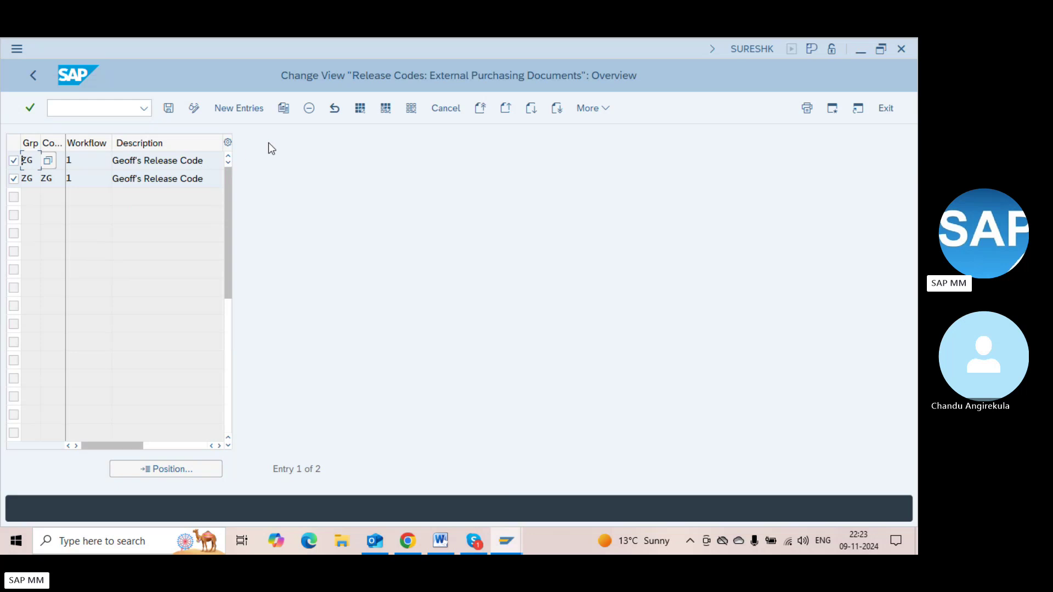
{"action": "left_click", "coordinate": [309, 108]}
{"action": "key", "text": "Return"}
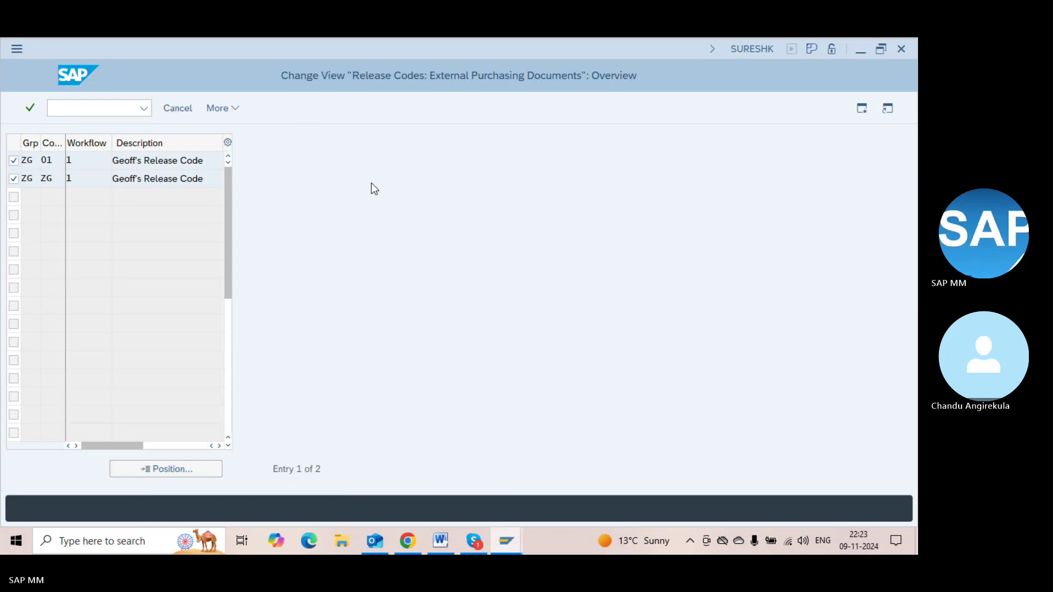
{"action": "key", "text": "ctrl+s"}
{"action": "key", "text": "Return"}
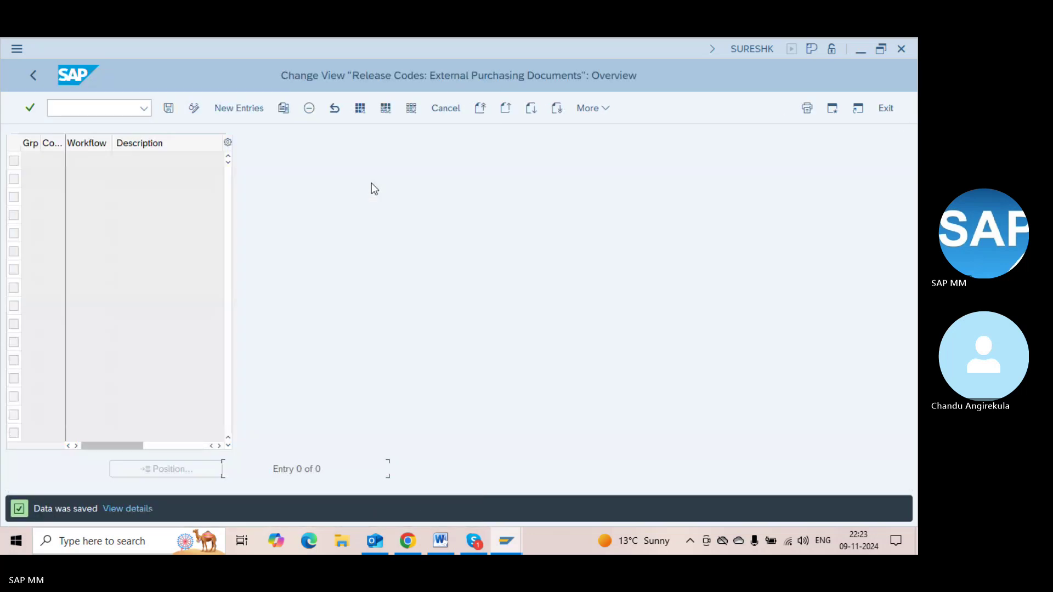
{"action": "key", "text": "F3"}
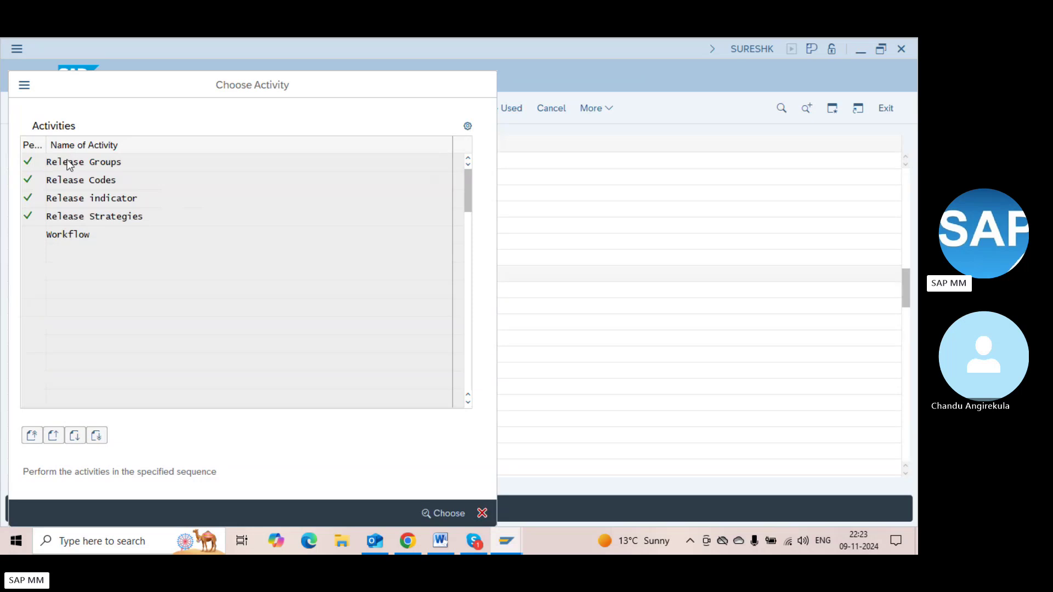
{"action": "double_click", "coordinate": [70, 160]}
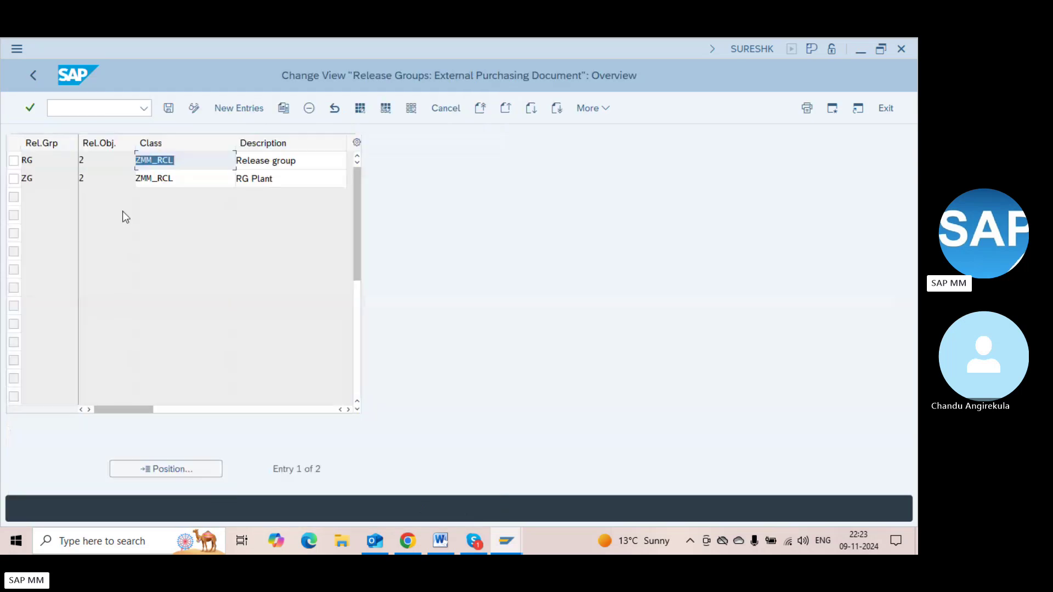
Delete release group ZG and save
{"action": "left_click", "coordinate": [13, 178]}
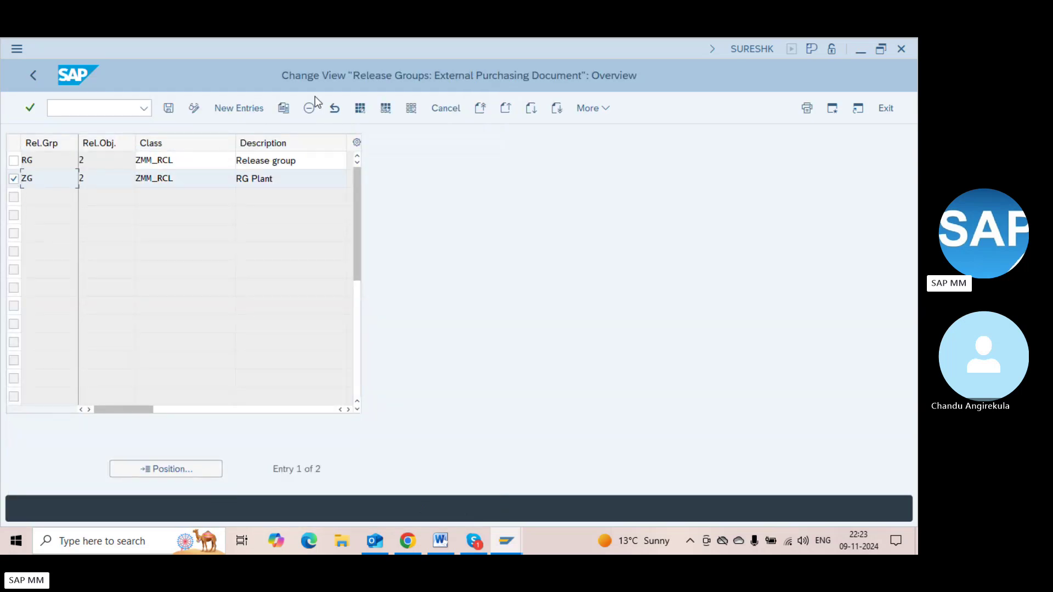
{"action": "left_click", "coordinate": [308, 110]}
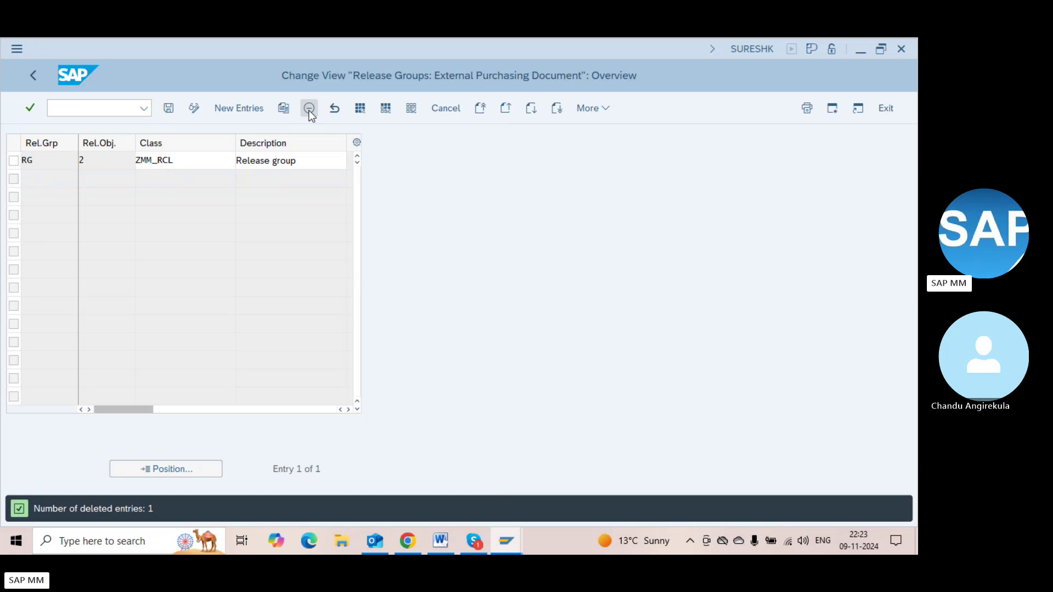
{"action": "key", "text": "ctrl+s"}
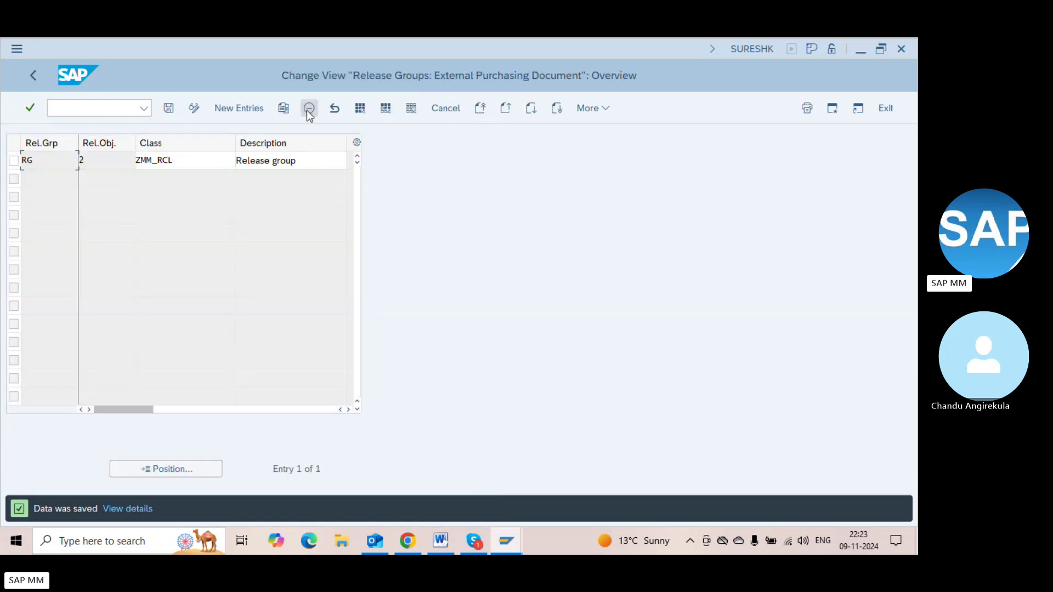
{"action": "left_click", "coordinate": [227, 109]}
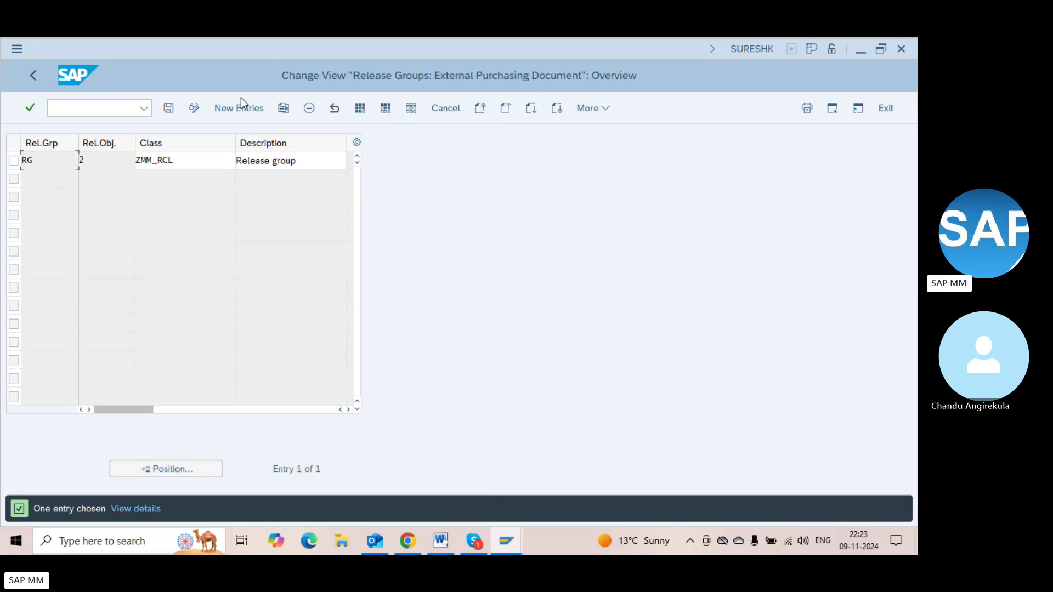
Add release group MG with class ZMM_RCL and description Rg2, and save it
{"action": "left_click", "coordinate": [237, 104]}
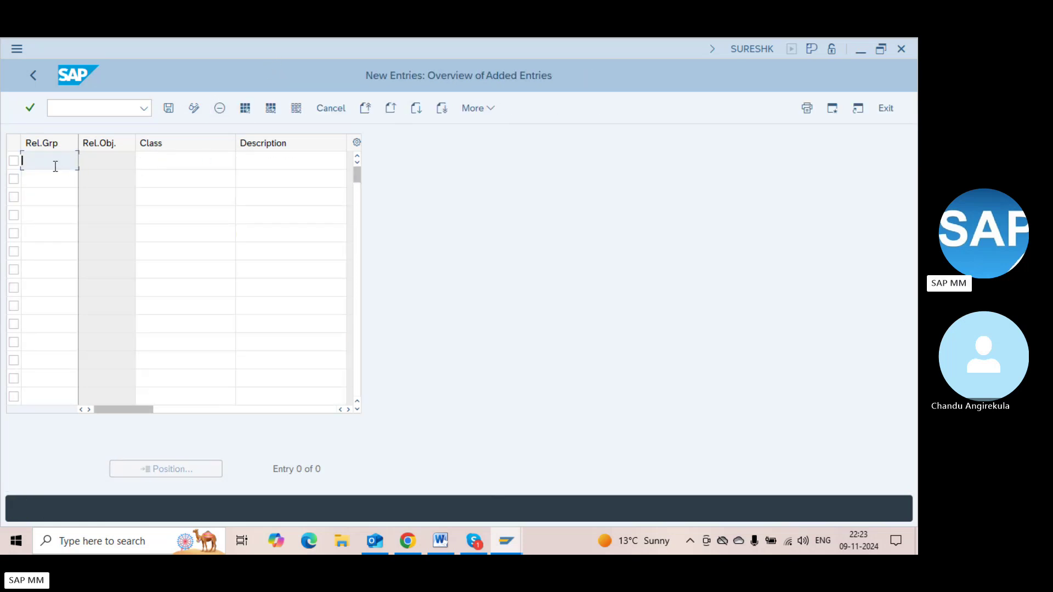
{"action": "type", "text": "MG"}
{"action": "key", "text": "Tab"}
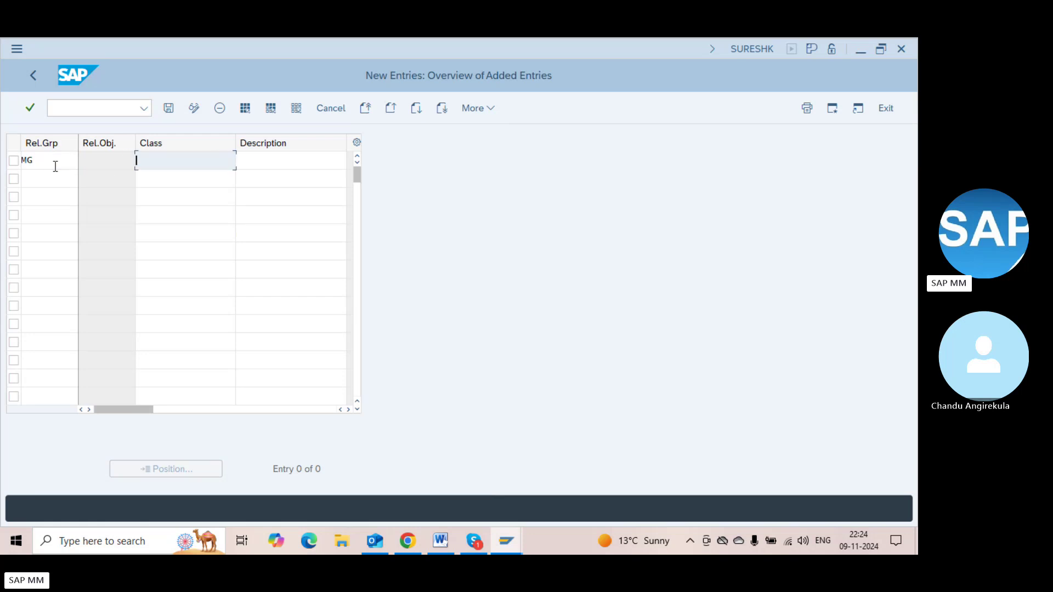
{"action": "key", "text": "Down"}
{"action": "key", "text": "Return"}
{"action": "key", "text": "Tab"}
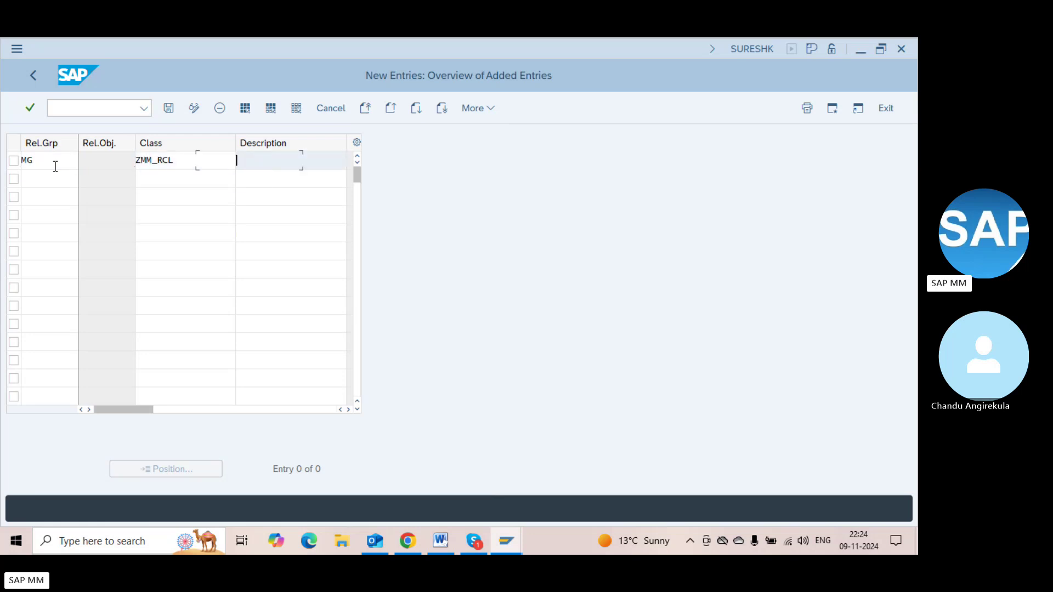
{"action": "type", "text": "Rg2"}
{"action": "key", "text": "Return"}
{"action": "key", "text": "ctrl+s"}
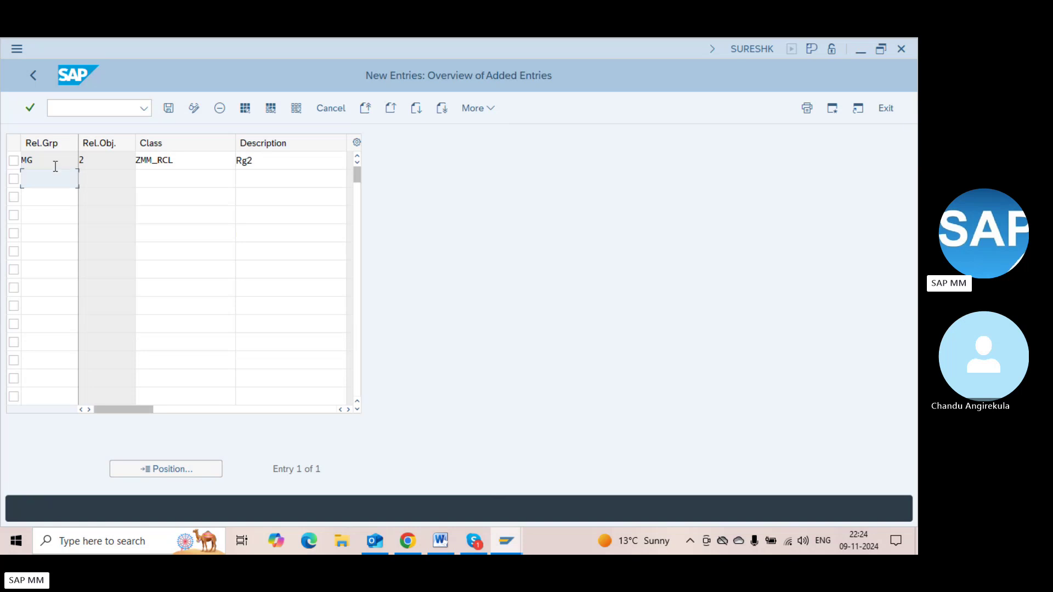
{"action": "key", "text": "F3"}
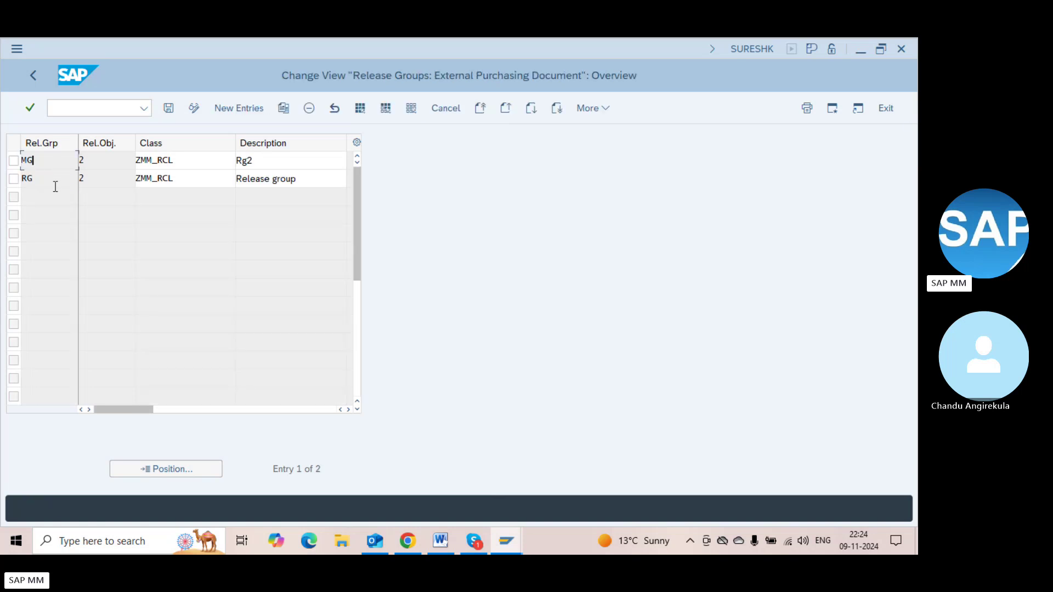
{"action": "left_click", "coordinate": [55, 186]}
{"action": "key", "text": "F3"}
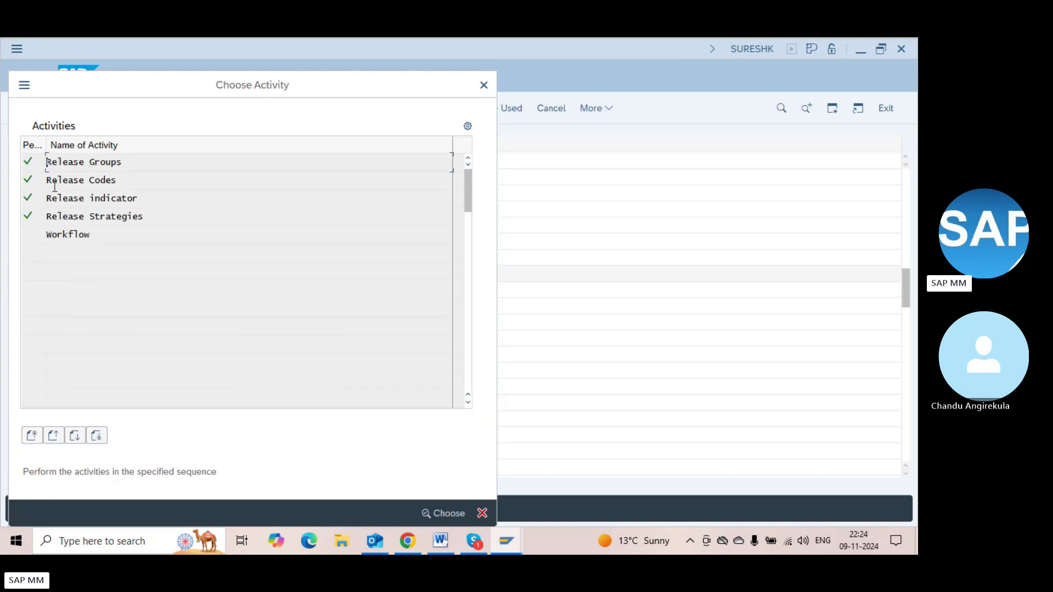
Start a new release code row with group RG and code L1
{"action": "double_click", "coordinate": [77, 184]}
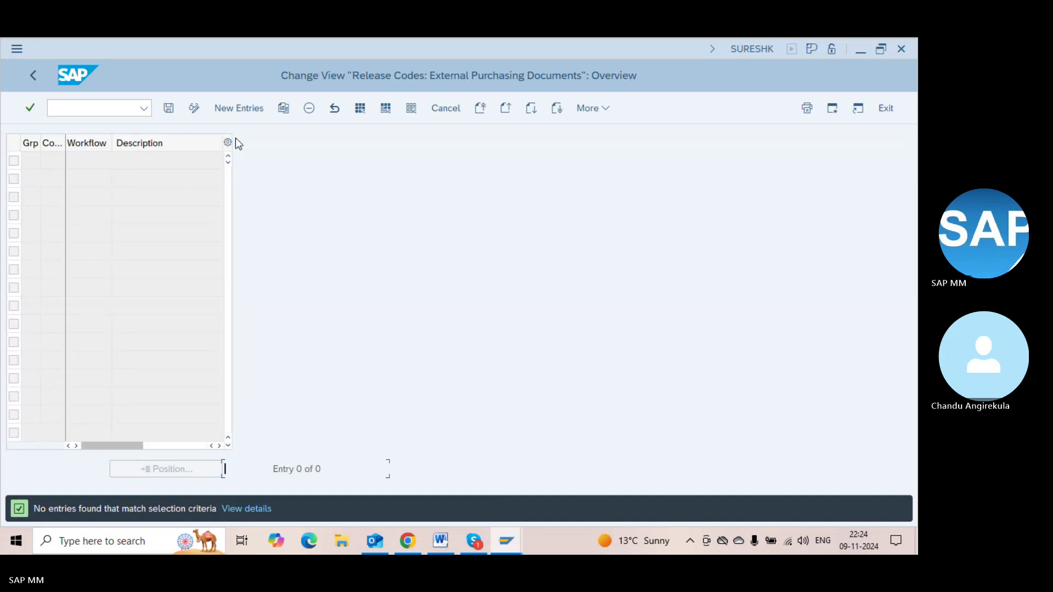
{"action": "left_click", "coordinate": [239, 115]}
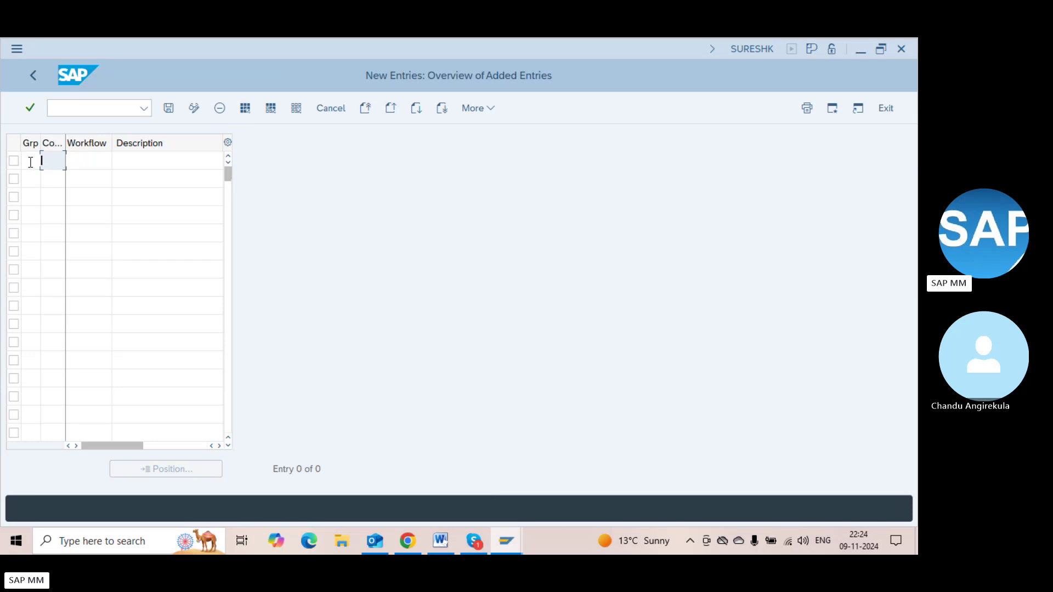
{"action": "type", "text": "RG"}
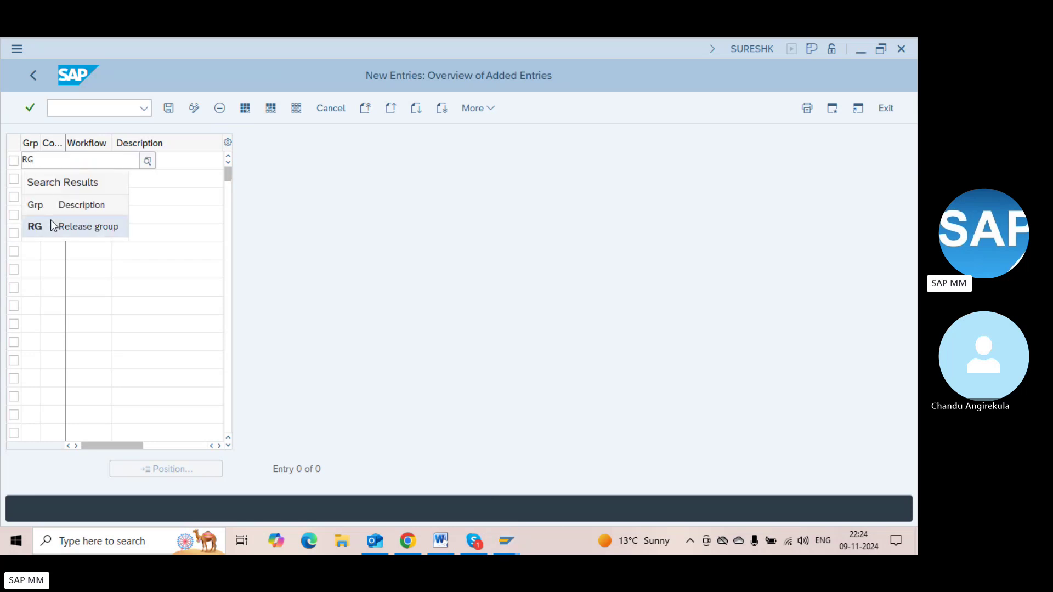
{"action": "left_click", "coordinate": [51, 220]}
{"action": "type", "text": "L1"}
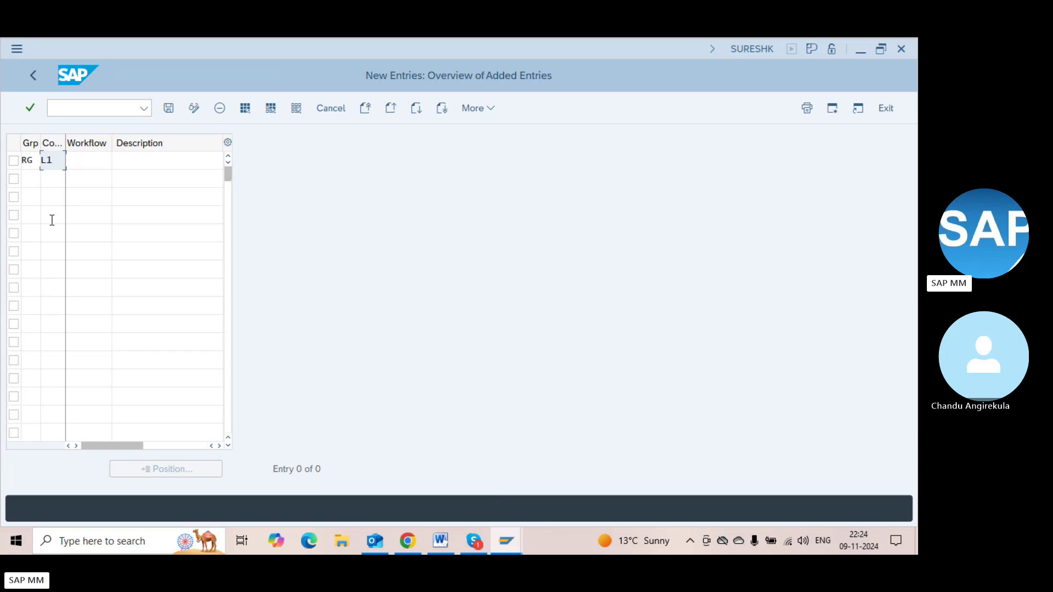
{"action": "key", "text": "Tab"}
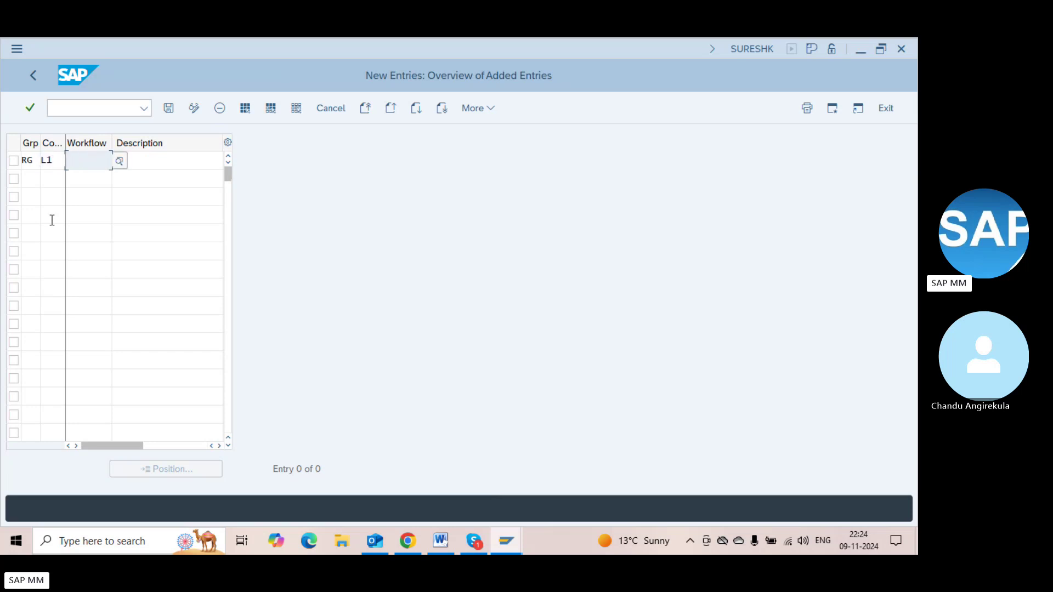
Review the allowed workflow options and choose workflow value 1 for release code L1
{"action": "left_click", "coordinate": [119, 161]}
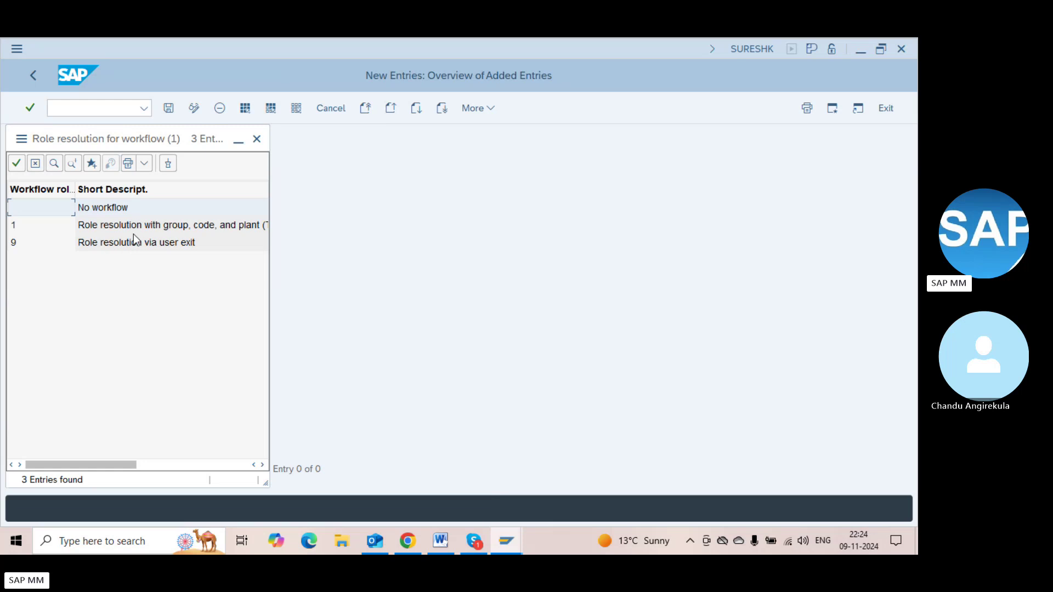
{"action": "left_click", "coordinate": [133, 243]}
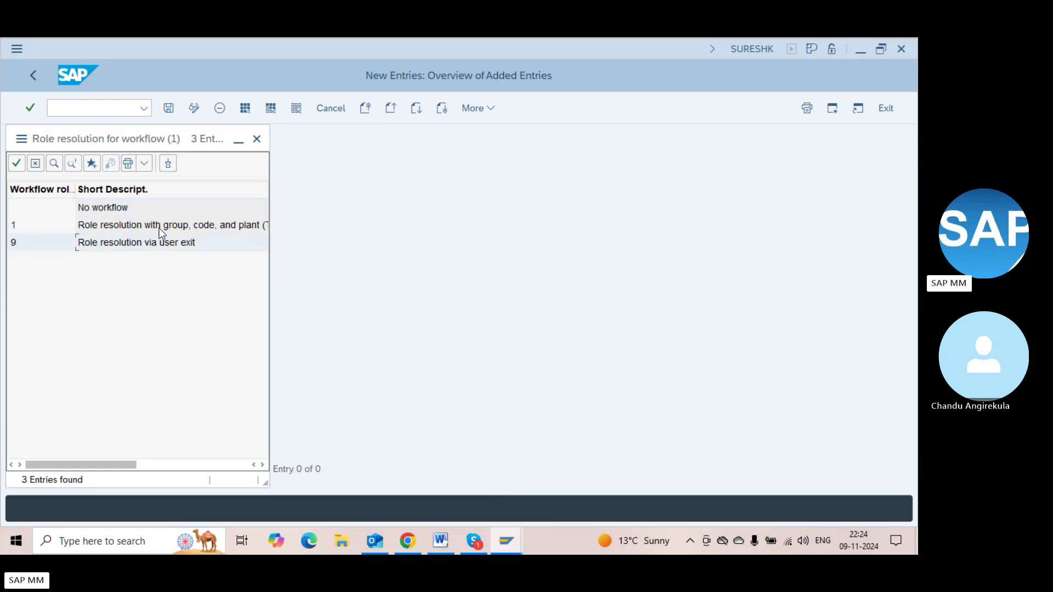
{"action": "left_click", "coordinate": [176, 227]}
{"action": "left_click", "coordinate": [176, 227]}
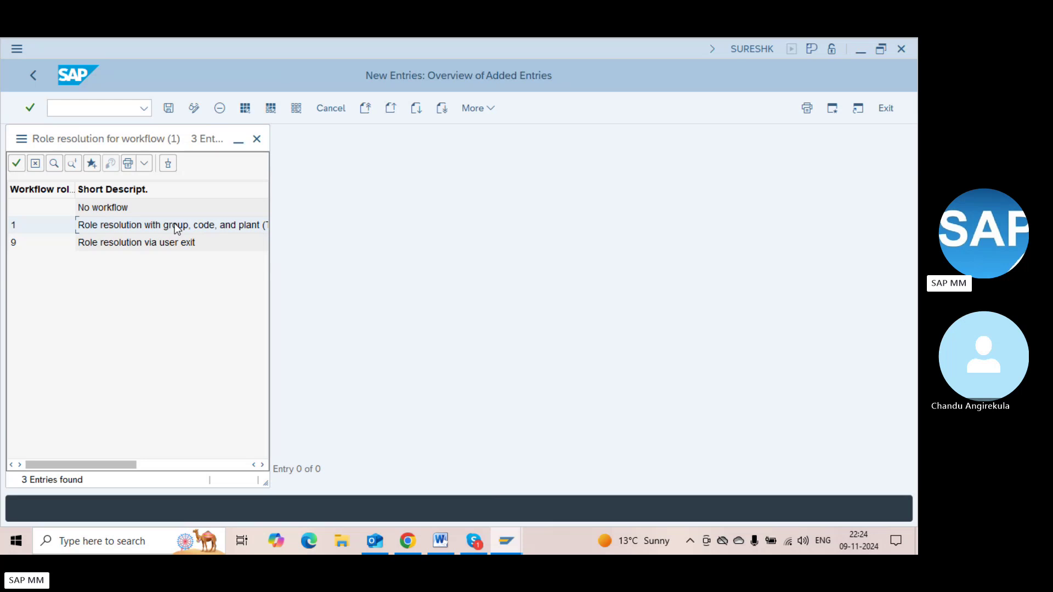
{"action": "scroll", "coordinate": [176, 228], "scroll_direction": "right", "scroll_amount": 3}
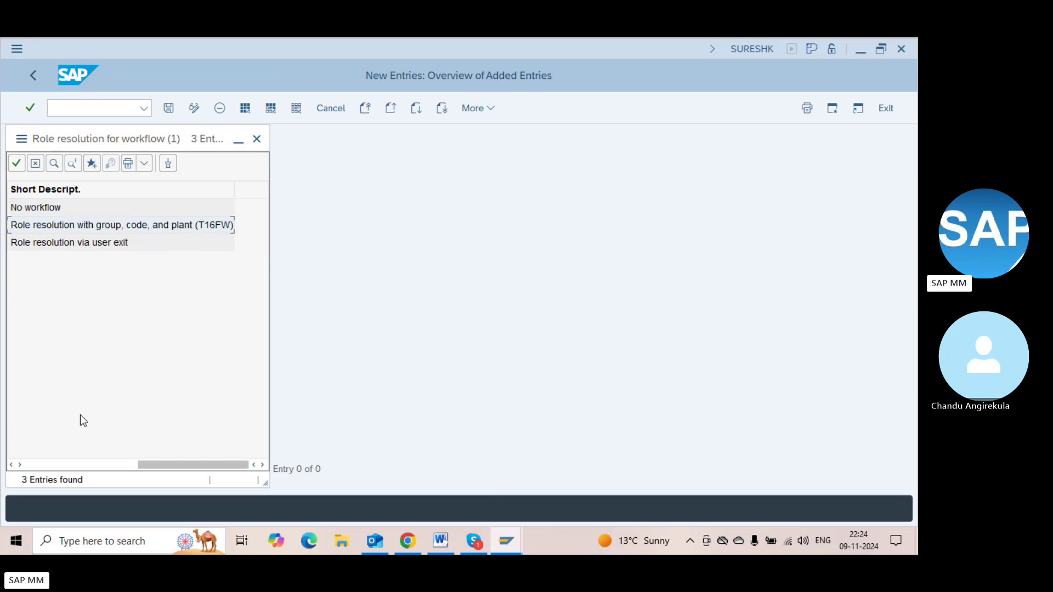
{"action": "left_click", "coordinate": [31, 466]}
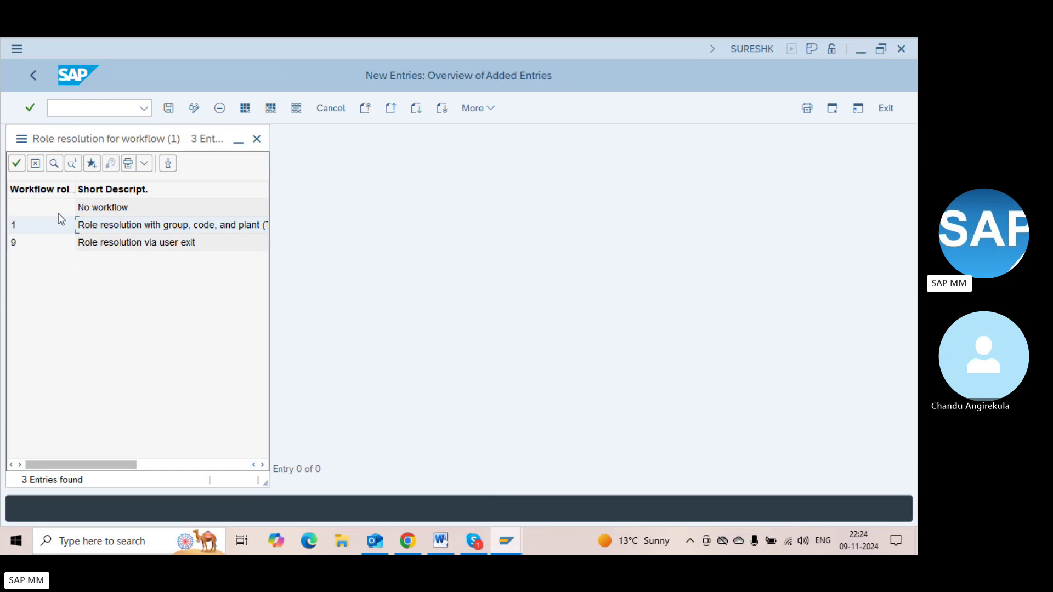
{"action": "left_click", "coordinate": [43, 242]}
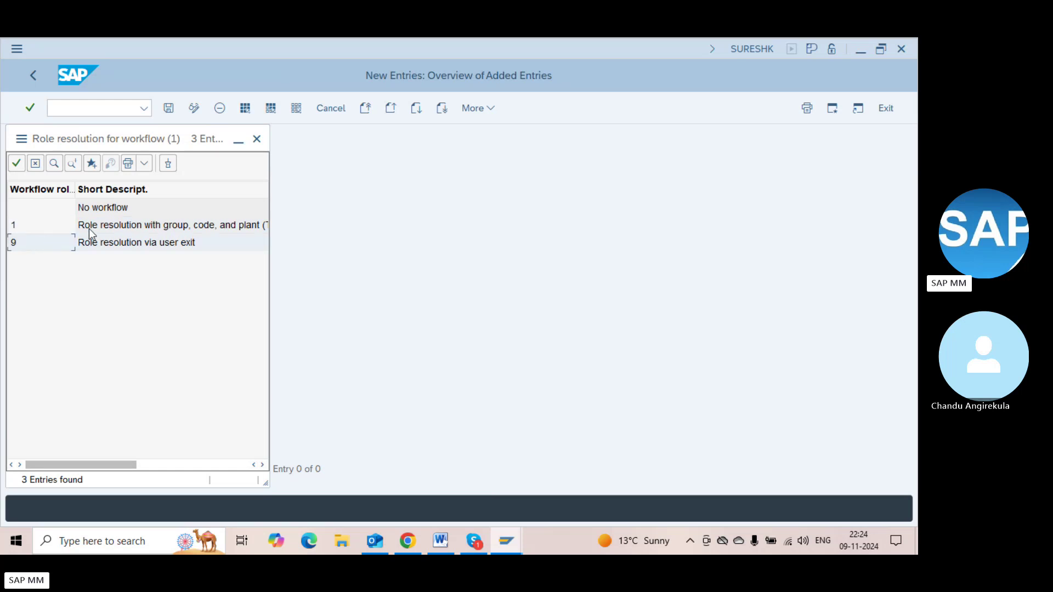
{"action": "double_click", "coordinate": [110, 229]}
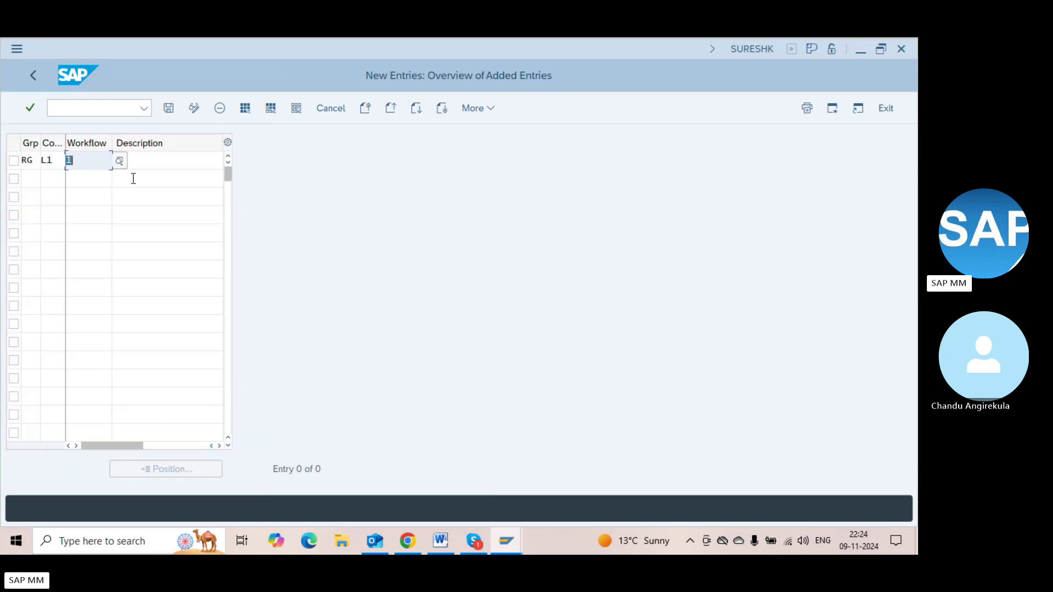
Describe L1 as CEO and add row RG/L2 with workflow 1 and description CFO
{"action": "left_click", "coordinate": [152, 164]}
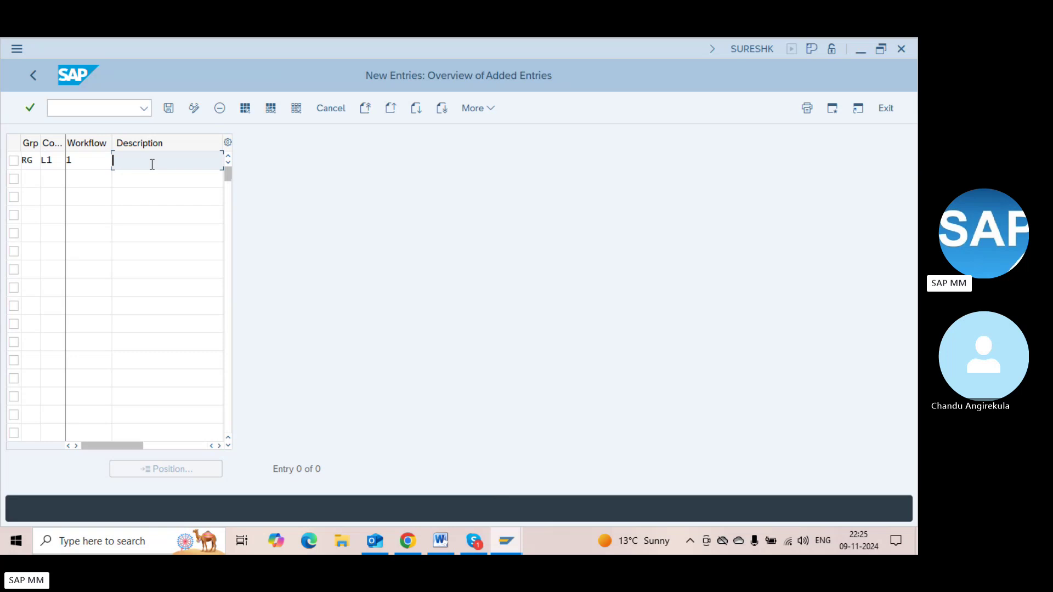
{"action": "type", "text": "CEO"}
{"action": "key", "text": "Tab"}
{"action": "type", "text": "RG"}
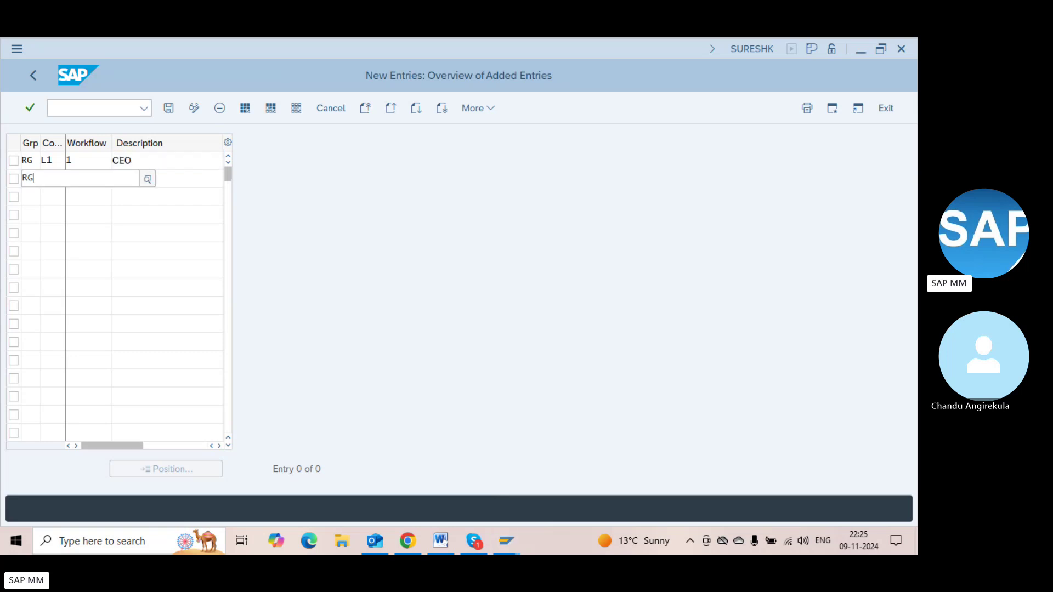
{"action": "key", "text": "Tab"}
{"action": "type", "text": "L2"}
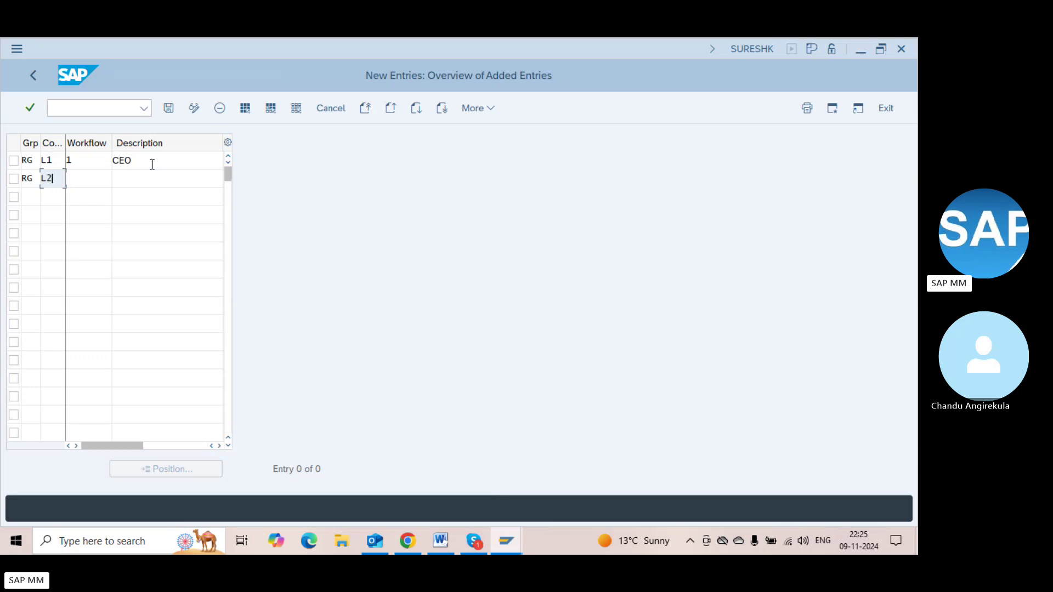
{"action": "key", "text": "Tab"}
{"action": "type", "text": "1"}
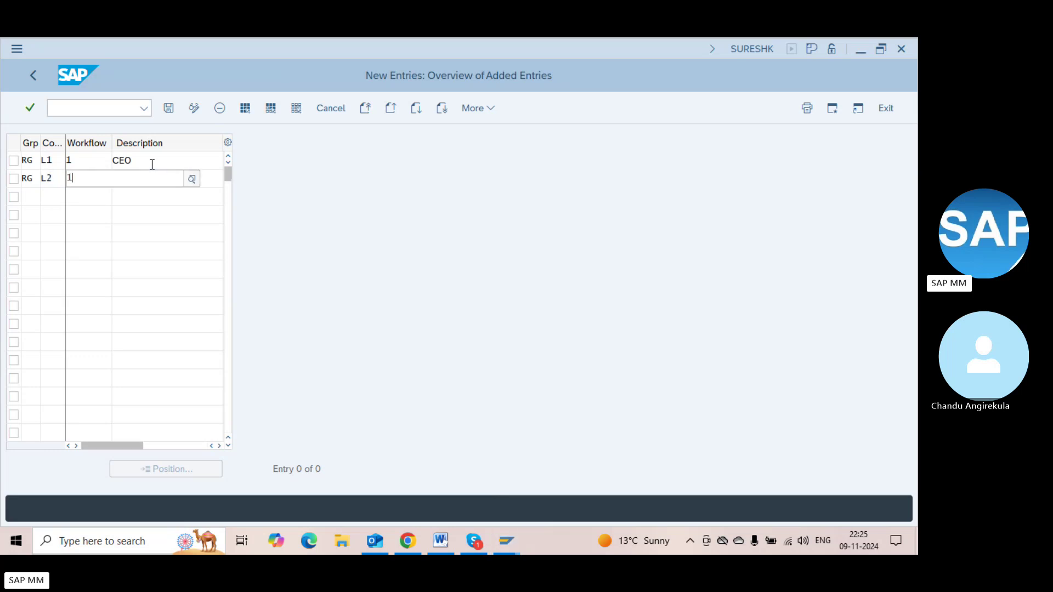
{"action": "key", "text": "Tab"}
{"action": "type", "text": "CFO"}
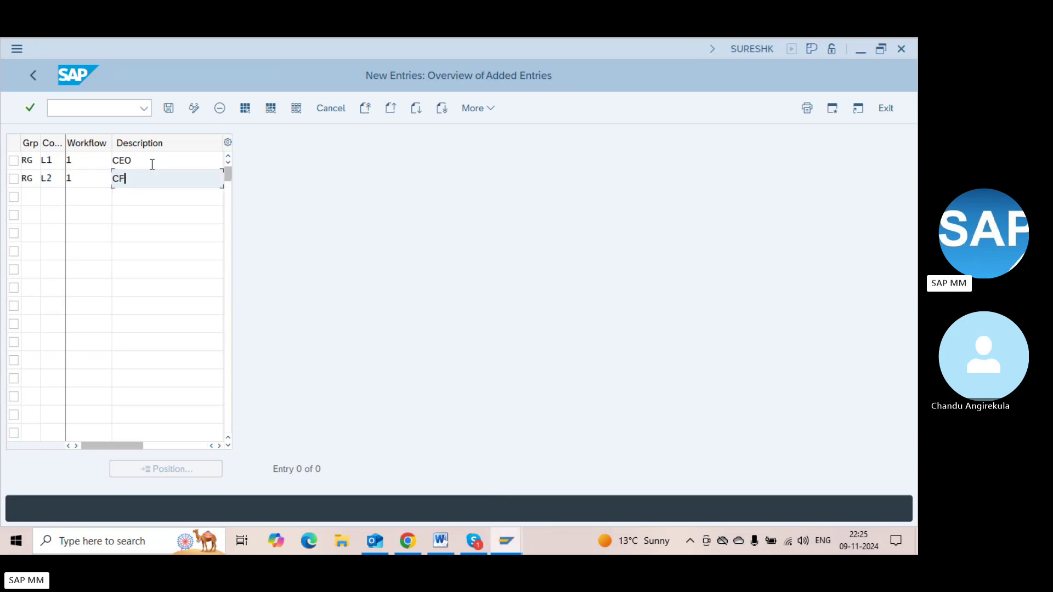
{"action": "key", "text": "Tab"}
Add row RG/L3 with workflow 1 and begin its description
{"action": "type", "text": "RG"}
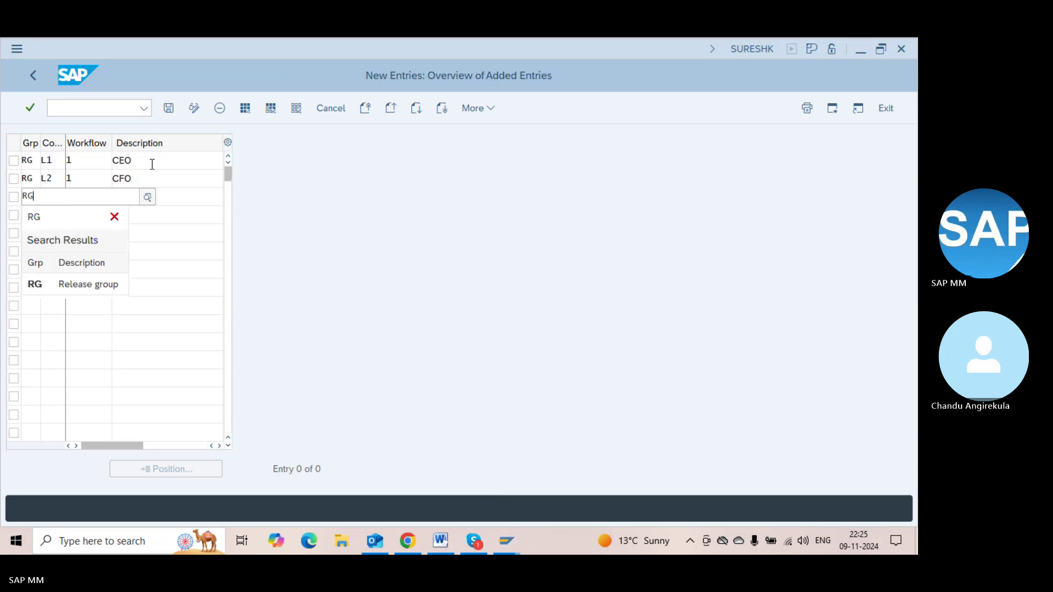
{"action": "key", "text": "Tab"}
{"action": "type", "text": "L3"}
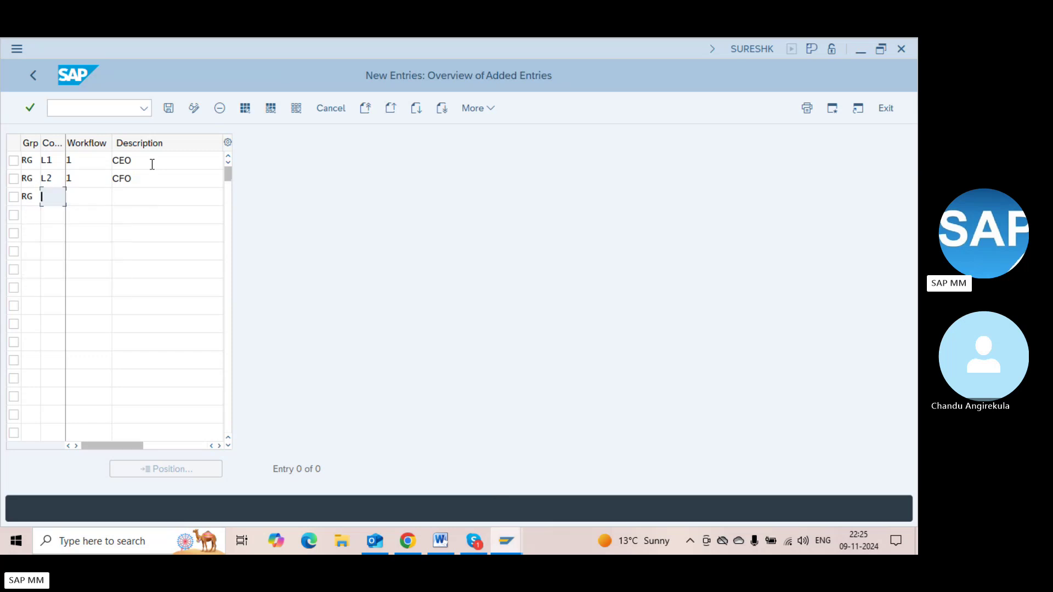
{"action": "key", "text": "Tab"}
{"action": "type", "text": "1"}
{"action": "key", "text": "Tab"}
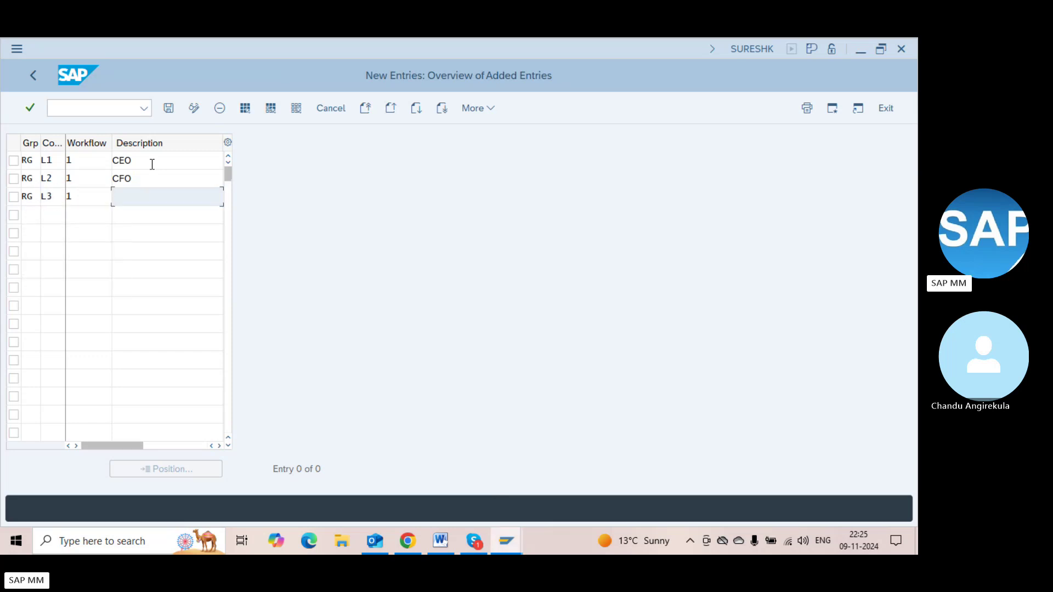
{"action": "type", "text": "MM"}
{"action": "key", "text": "BackSpace"}
{"action": "type", "text": "M"}
{"action": "key", "text": "Tab"}
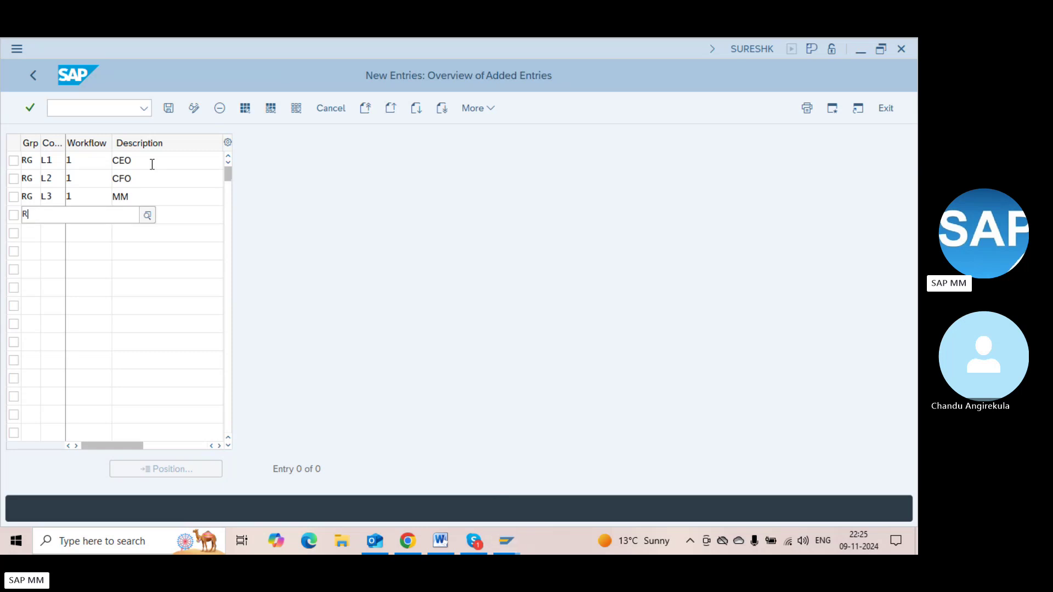
Add row RG/L4 with workflow 1 and description Reg Mgr
{"action": "type", "text": "RG"}
{"action": "key", "text": "Tab"}
{"action": "type", "text": "L"}
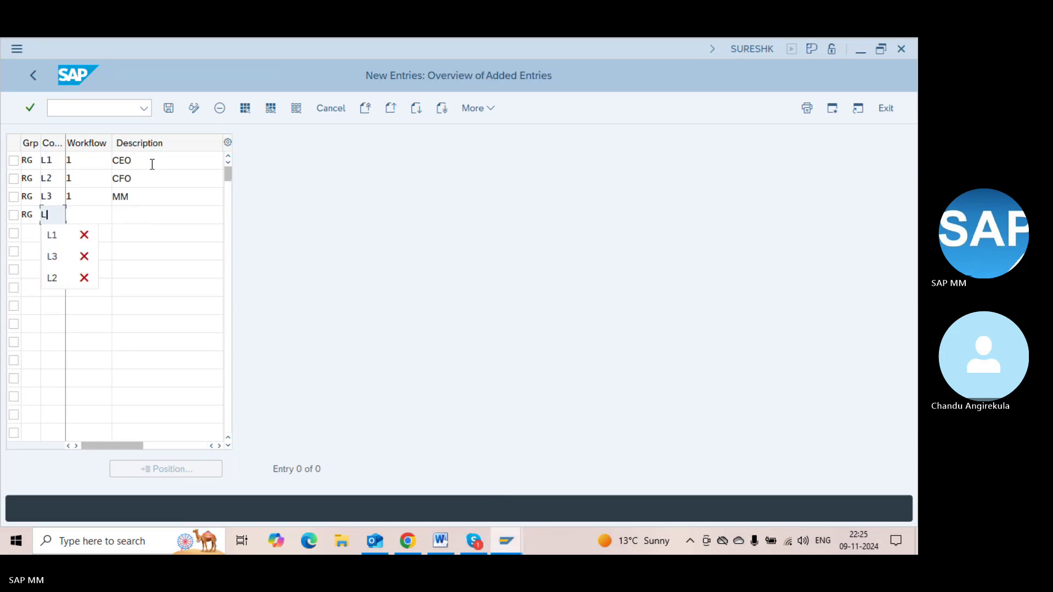
{"action": "type", "text": "4"}
{"action": "key", "text": "Tab"}
{"action": "type", "text": "1"}
{"action": "key", "text": "Tab"}
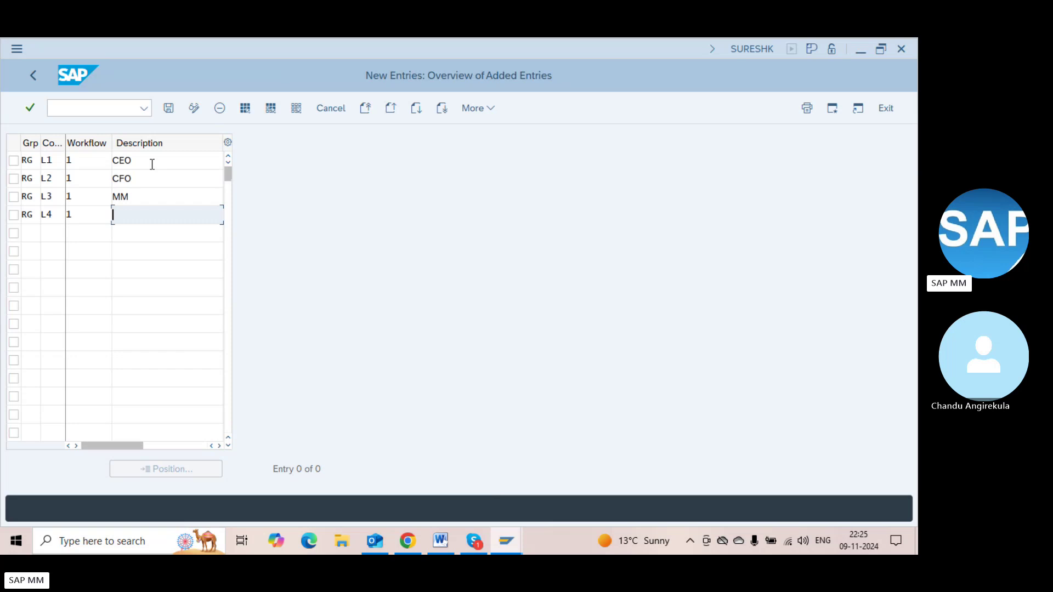
{"action": "type", "text": "Reg Mgr"}
Change the L3 description to Mar. Mgr
{"action": "left_click", "coordinate": [118, 195]}
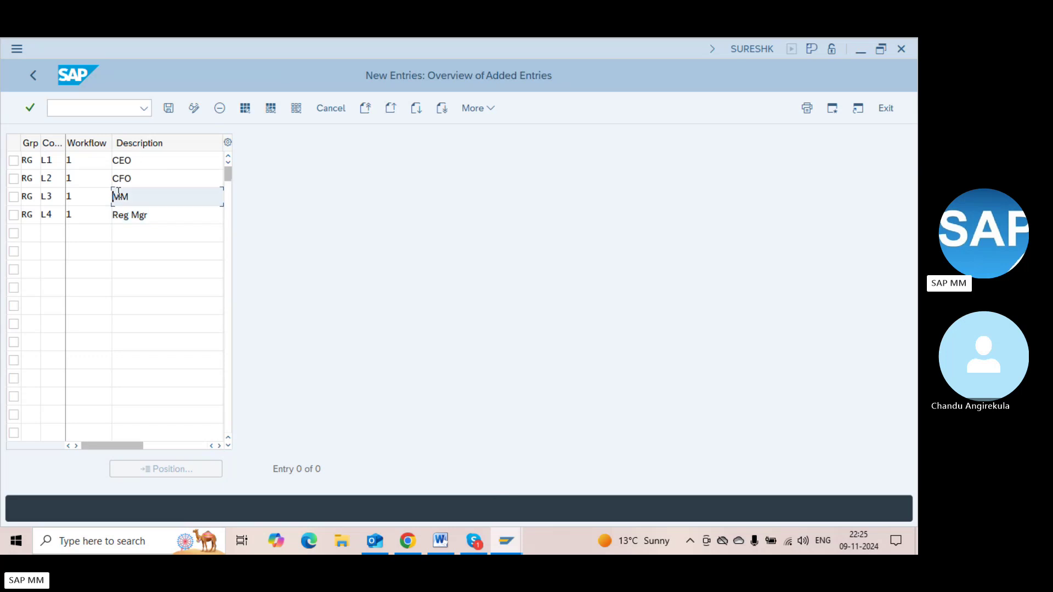
{"action": "type", "text": "ar"}
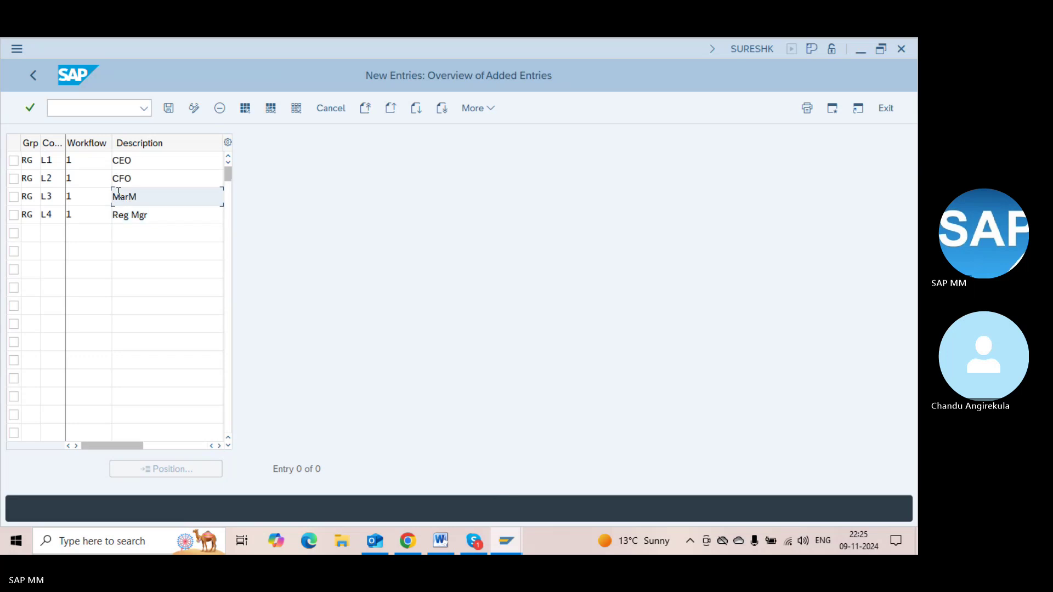
{"action": "type", "text": ". Mgr"}
{"action": "key", "text": "Tab"}
{"action": "key", "text": "Tab"}
{"action": "key", "text": "Tab"}
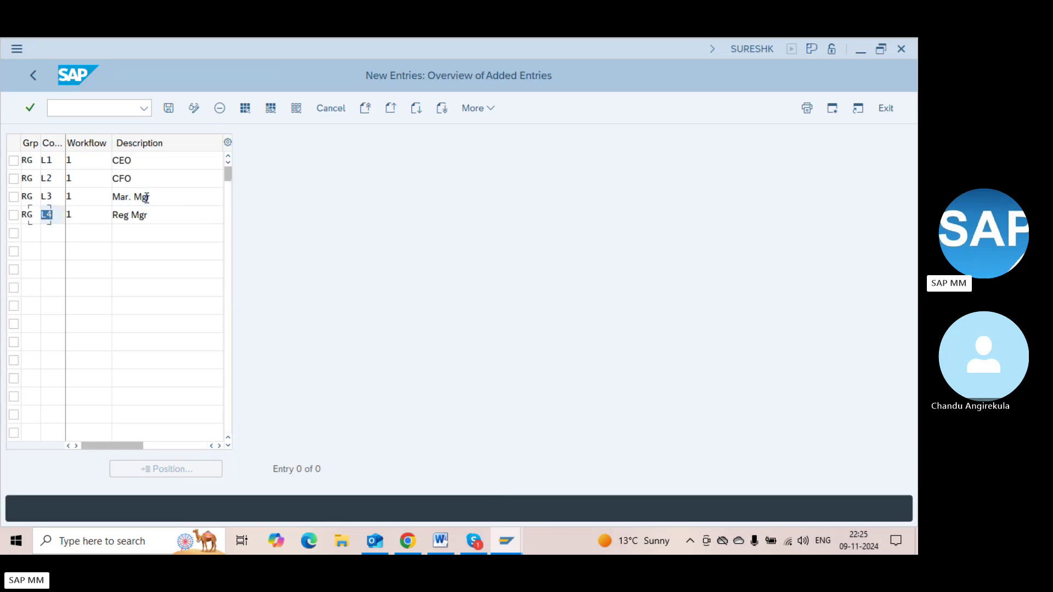
Add row RG/L5 with workflow 1 and description oper Mgr, then start the next RG row
{"action": "key", "text": "Tab"}
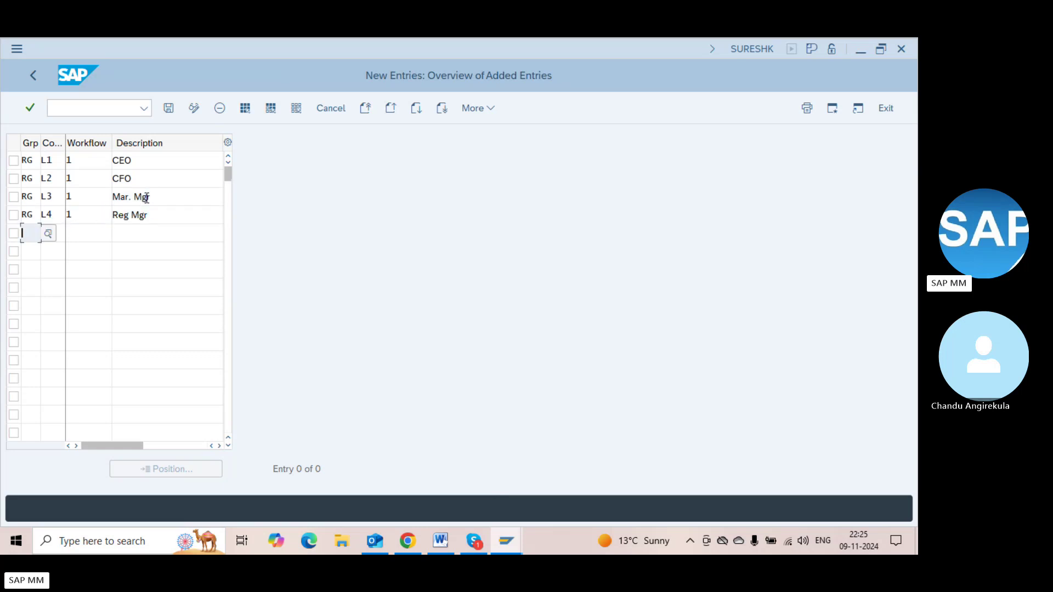
{"action": "type", "text": "RG"}
{"action": "key", "text": "Tab"}
{"action": "type", "text": "L5"}
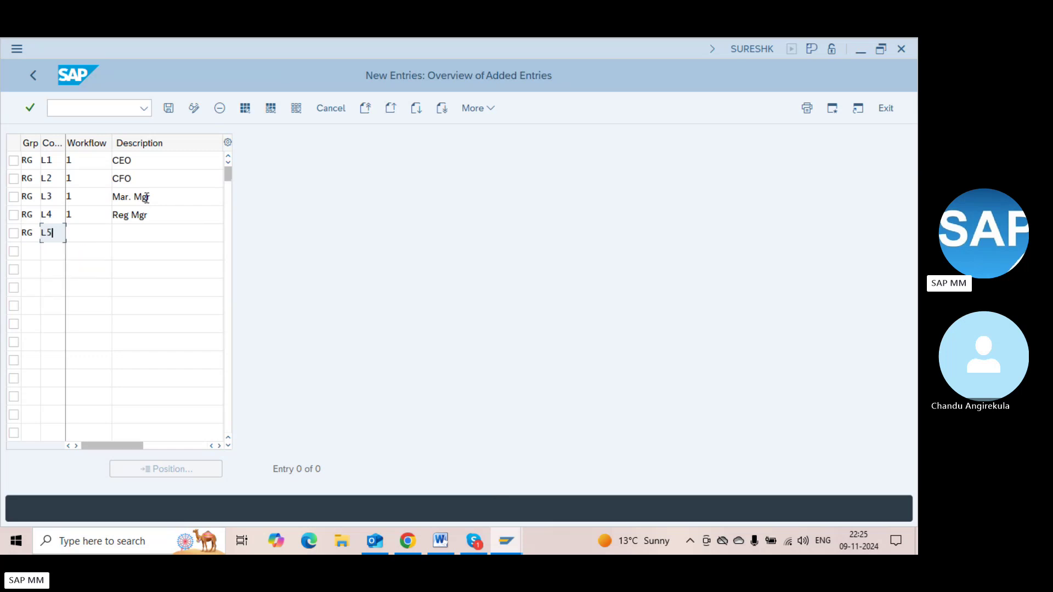
{"action": "key", "text": "Tab"}
{"action": "type", "text": "1"}
{"action": "key", "text": "Tab"}
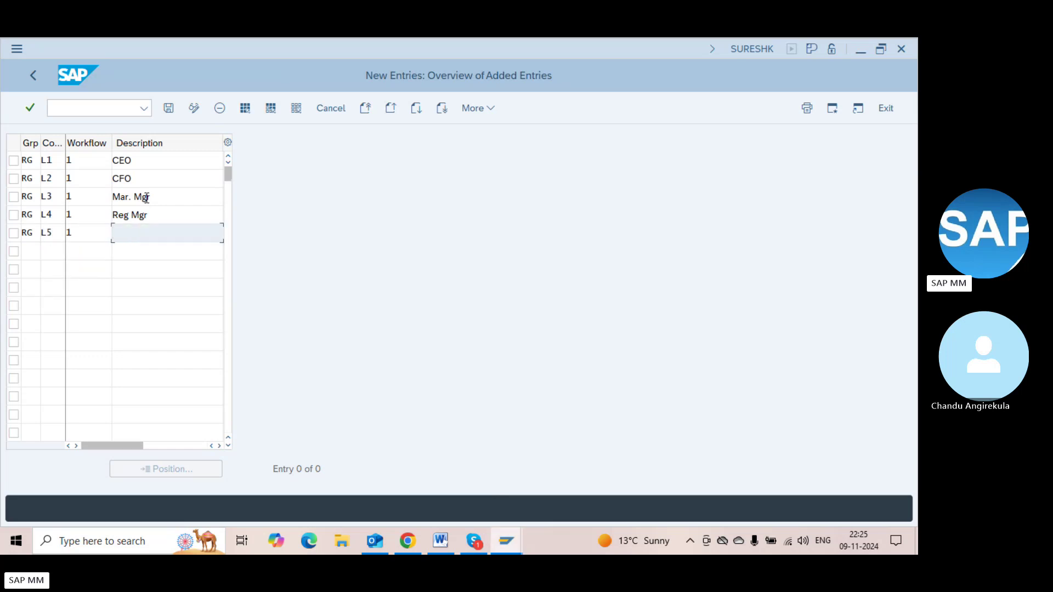
{"action": "type", "text": "Superv"}
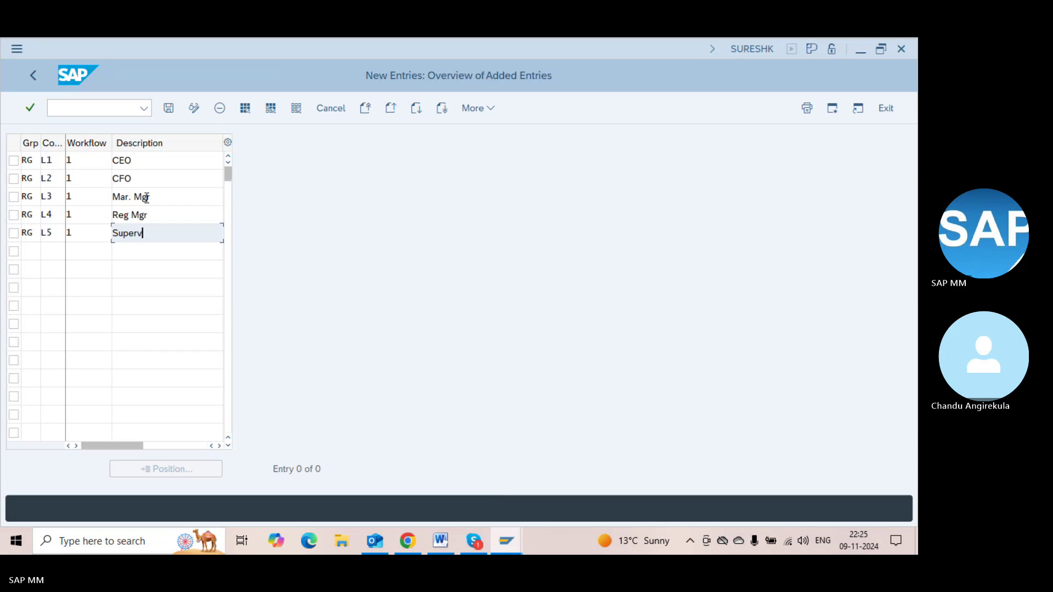
{"action": "key", "text": "BackSpace"}
{"action": "key", "text": "BackSpace"}
{"action": "key", "text": "BackSpace"}
{"action": "key", "text": "BackSpace"}
{"action": "key", "text": "BackSpace"}
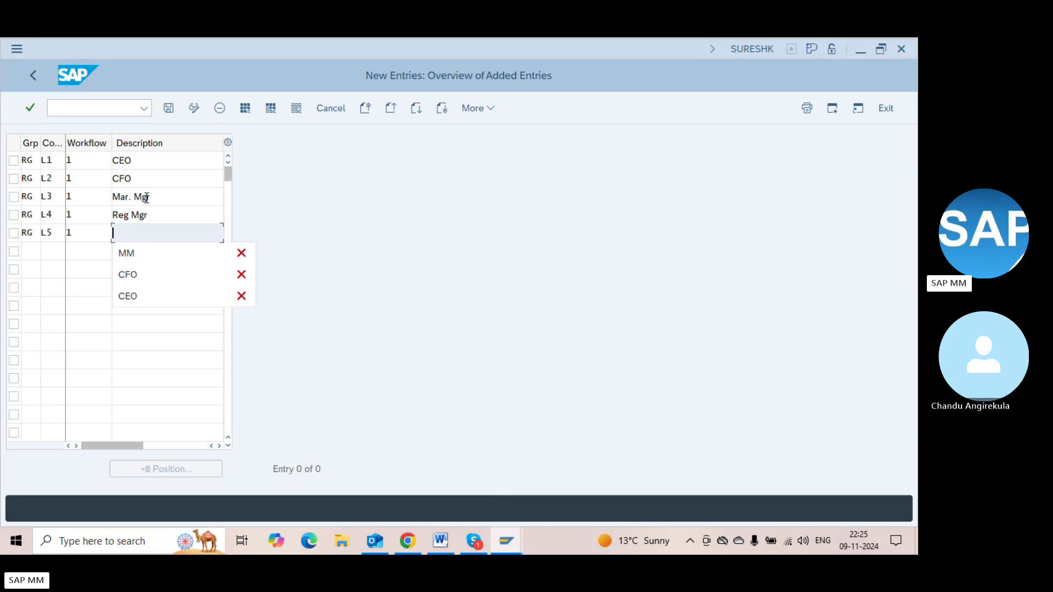
{"action": "type", "text": "Su"}
{"action": "key", "text": "BackSpace"}
{"action": "key", "text": "BackSpace"}
{"action": "type", "text": "o"}
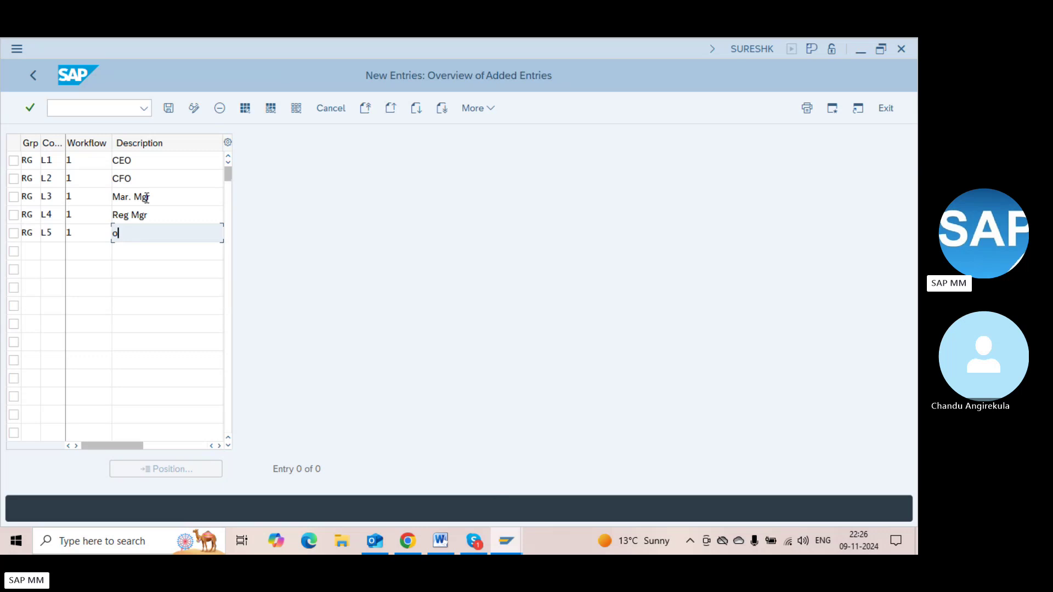
{"action": "type", "text": "peration"}
{"action": "key", "text": "BackSpace"}
{"action": "key", "text": "BackSpace"}
{"action": "key", "text": "BackSpace"}
{"action": "key", "text": "BackSpace"}
{"action": "key", "text": "BackSpace"}
{"action": "type", "text": "Mgr"}
{"action": "key", "text": "BackSpace"}
{"action": "key", "text": "BackSpace"}
{"action": "type", "text": "gr"}
{"action": "key", "text": "Tab"}
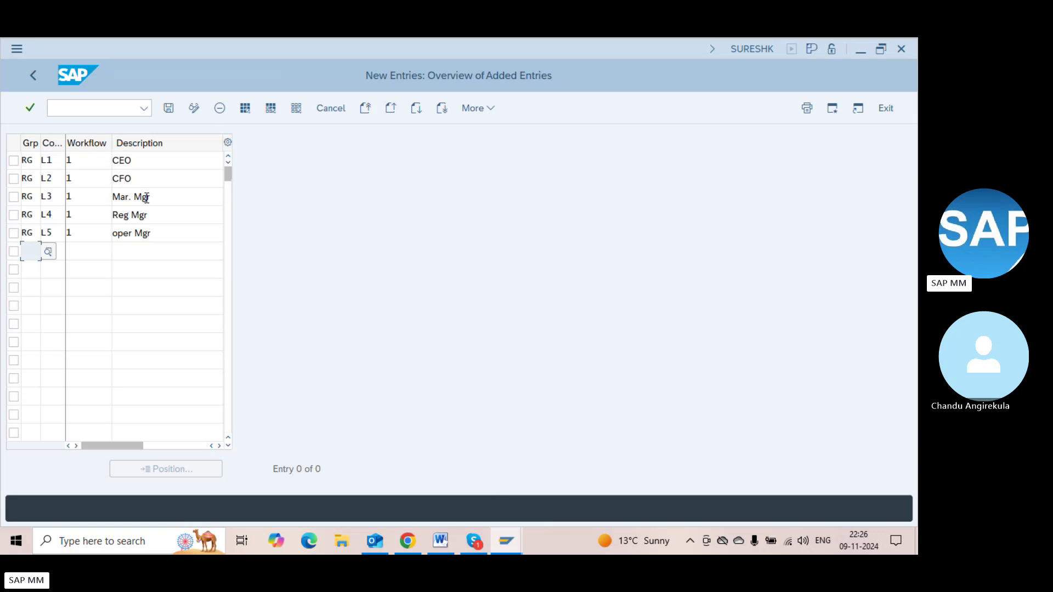
{"action": "type", "text": "RG"}
{"action": "key", "text": "Tab"}
Complete row RG/L6/1/Sup.Ch.Mgr and add row RG/L7/1/Floor Mgr
{"action": "type", "text": "L"}
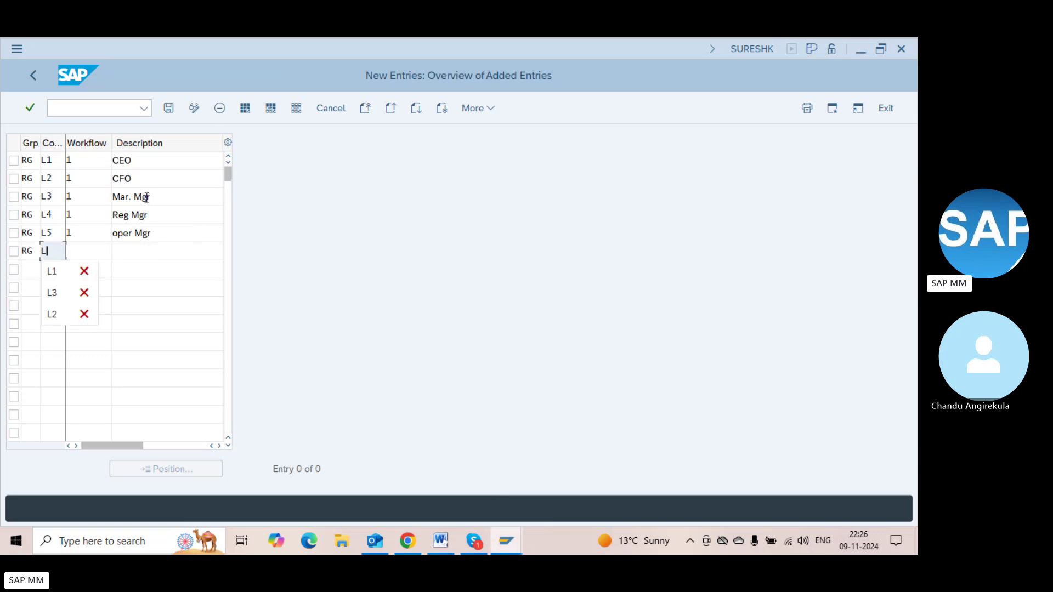
{"action": "type", "text": "6"}
{"action": "key", "text": "Tab"}
{"action": "type", "text": "1"}
{"action": "key", "text": "Tab"}
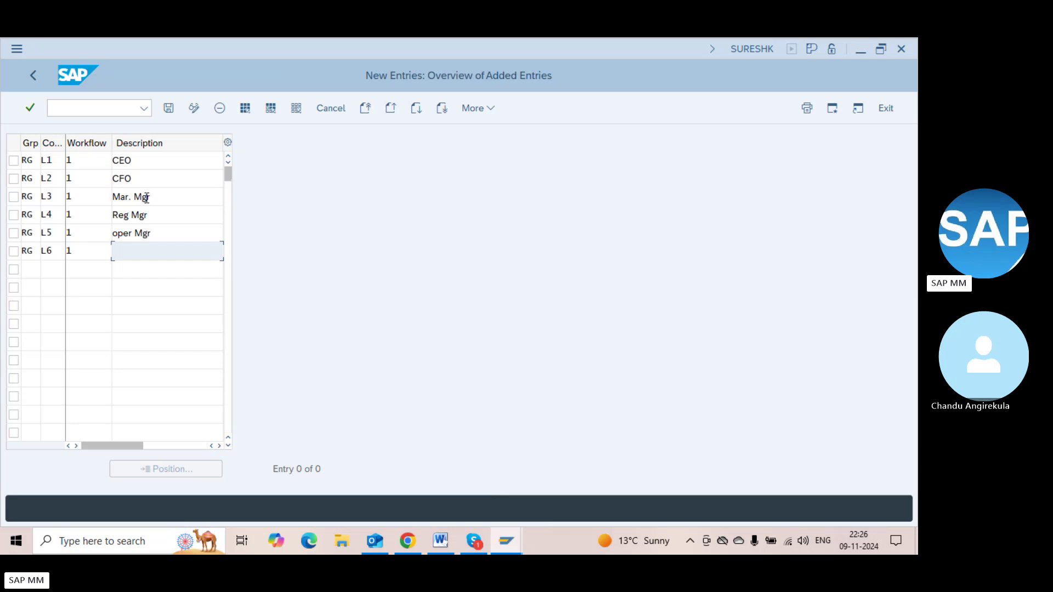
{"action": "type", "text": "Sup.Ch."}
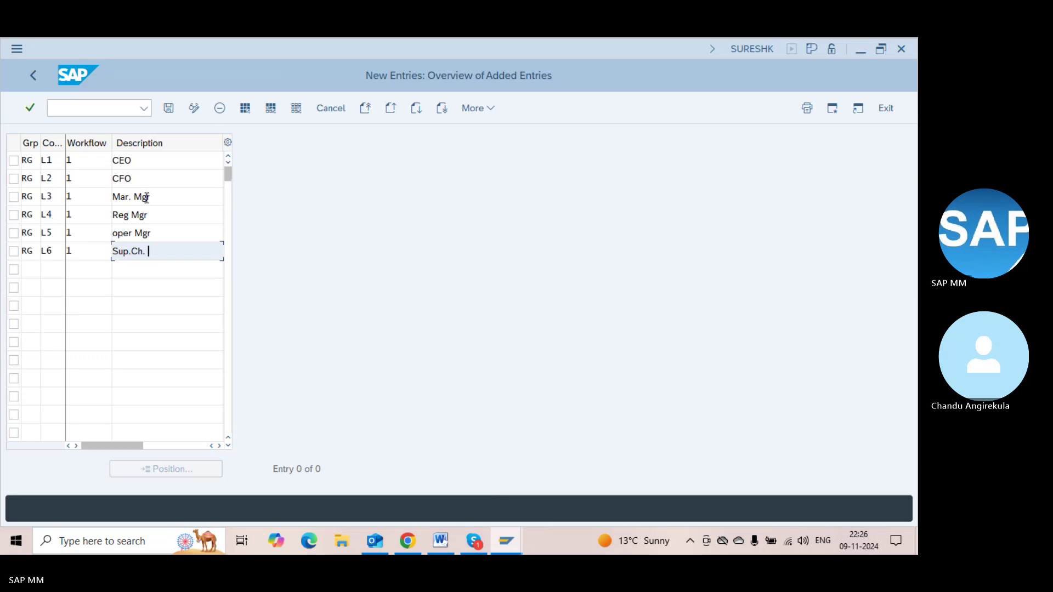
{"action": "type", "text": "Mgr"}
{"action": "key", "text": "Tab"}
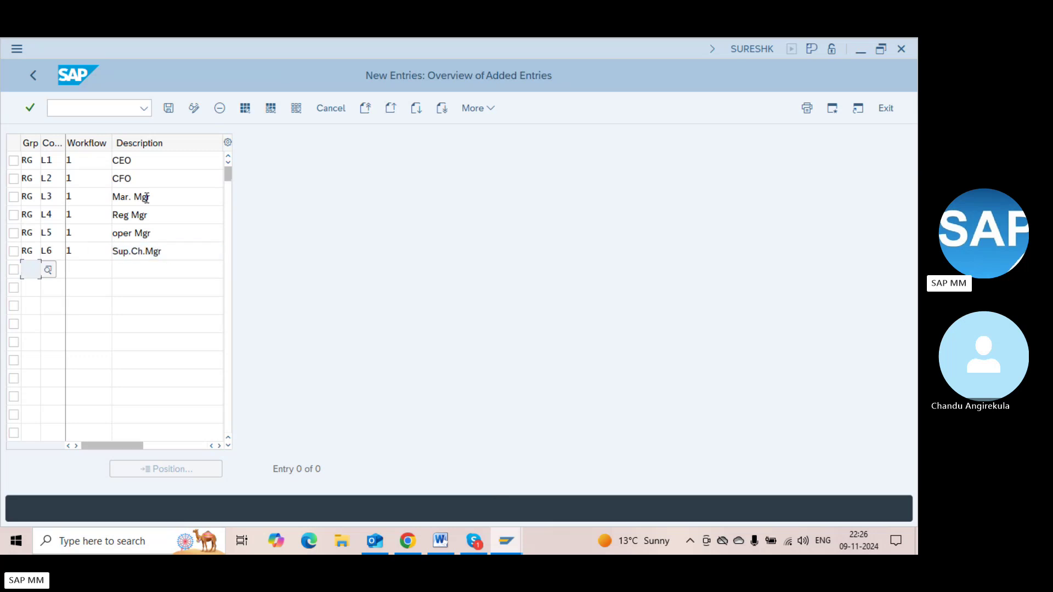
{"action": "type", "text": "RG"}
{"action": "key", "text": "Tab"}
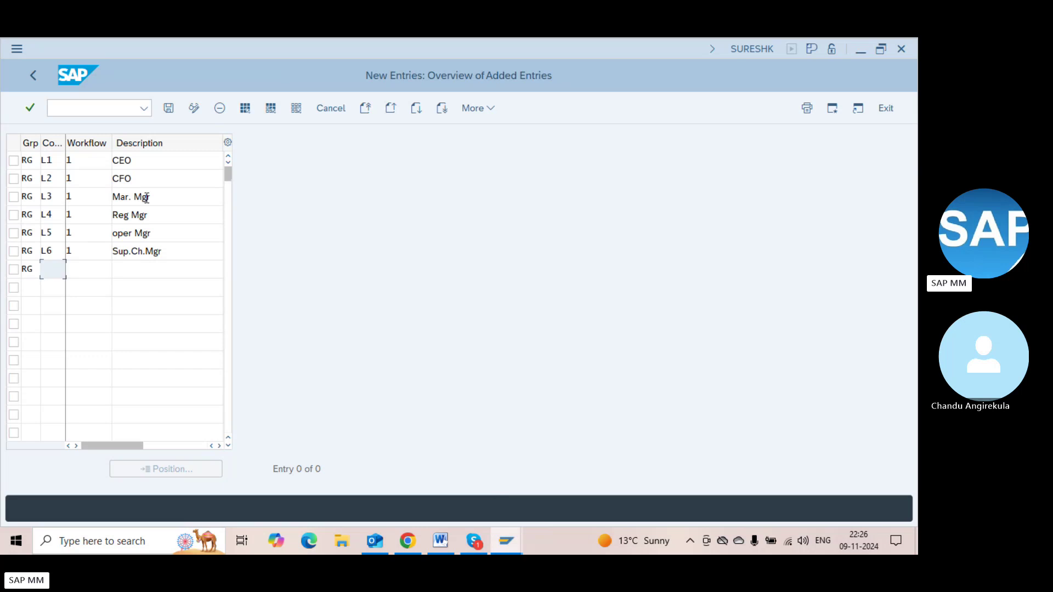
{"action": "type", "text": "L"}
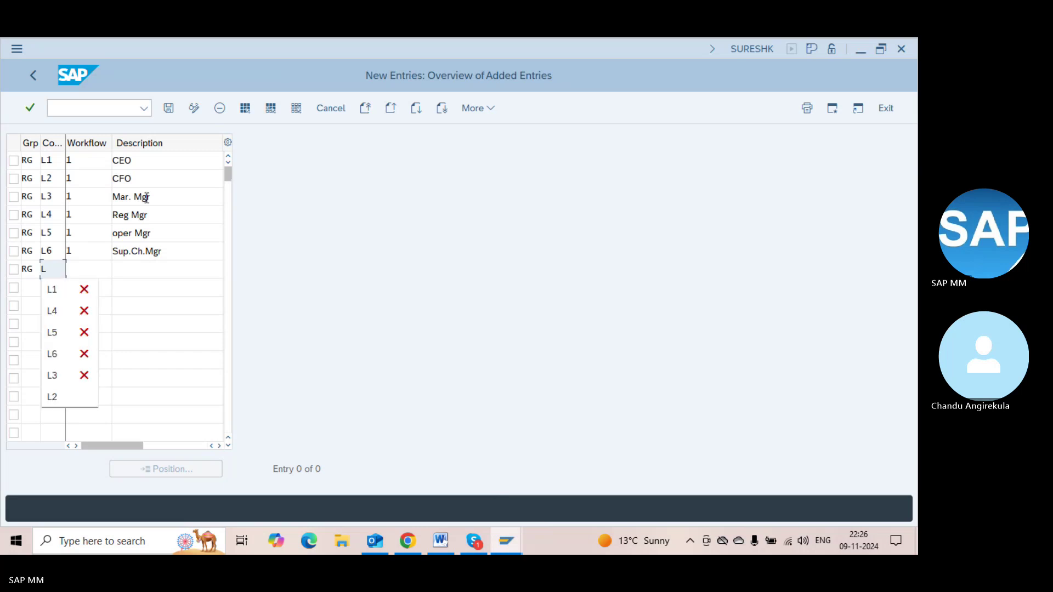
{"action": "type", "text": "7"}
{"action": "key", "text": "Tab"}
{"action": "type", "text": "1"}
{"action": "key", "text": "Tab"}
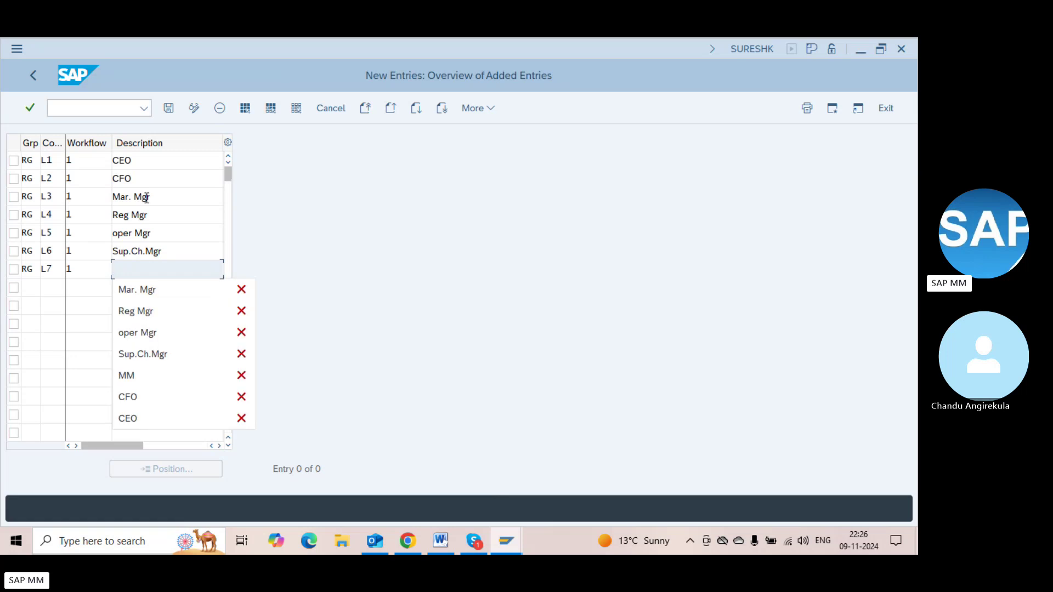
{"action": "type", "text": "Floor Mgr"}
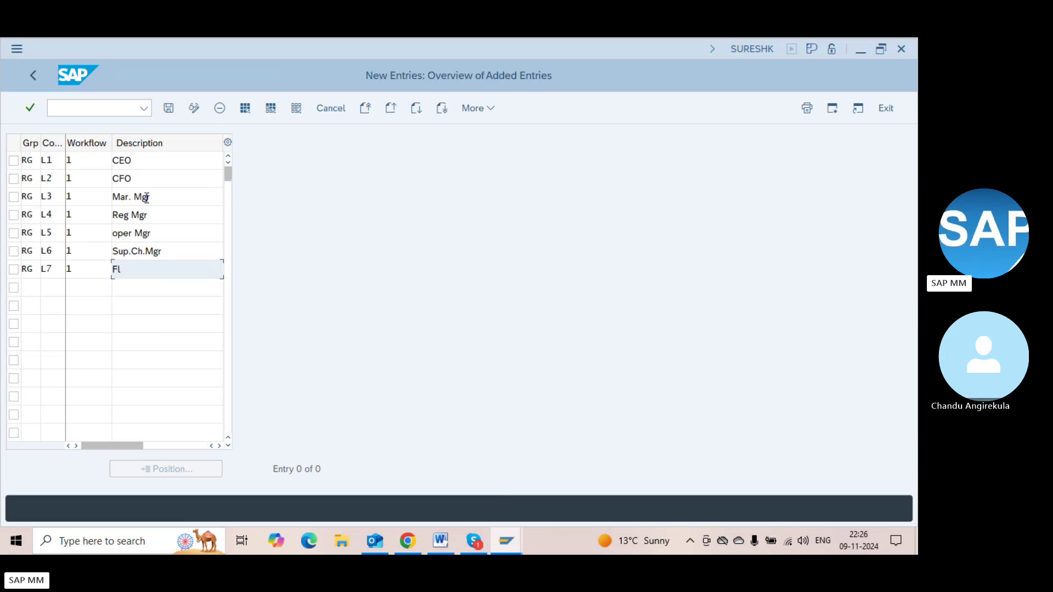
{"action": "key", "text": "Tab"}
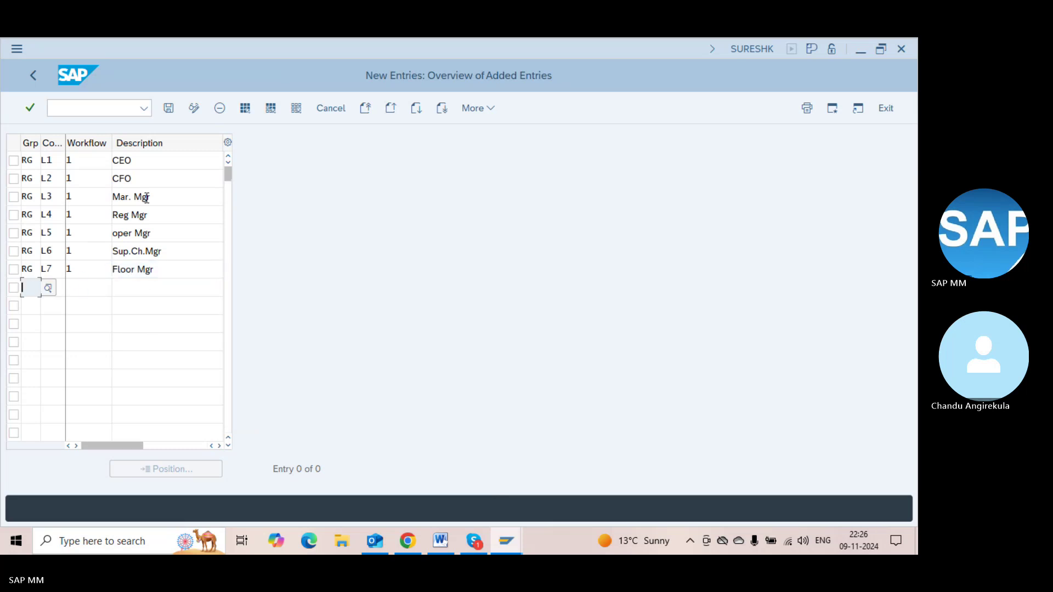
Add rows RG/L8/1/Supervisor and RG/L9/1/Processor
{"action": "type", "text": "RG"}
{"action": "key", "text": "Tab"}
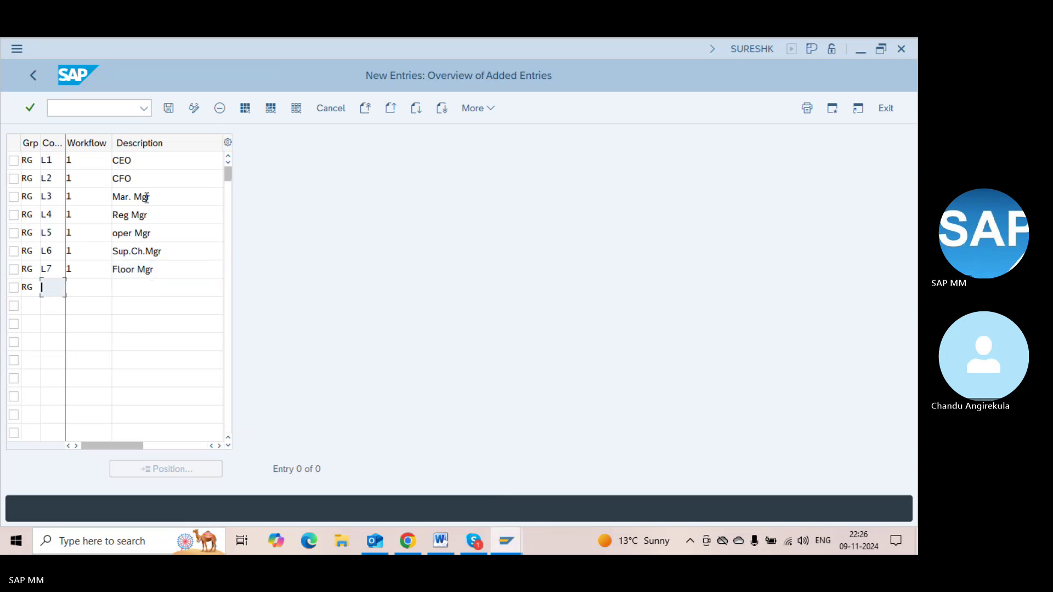
{"action": "type", "text": "L8"}
{"action": "key", "text": "Tab"}
{"action": "type", "text": "1"}
{"action": "key", "text": "Tab"}
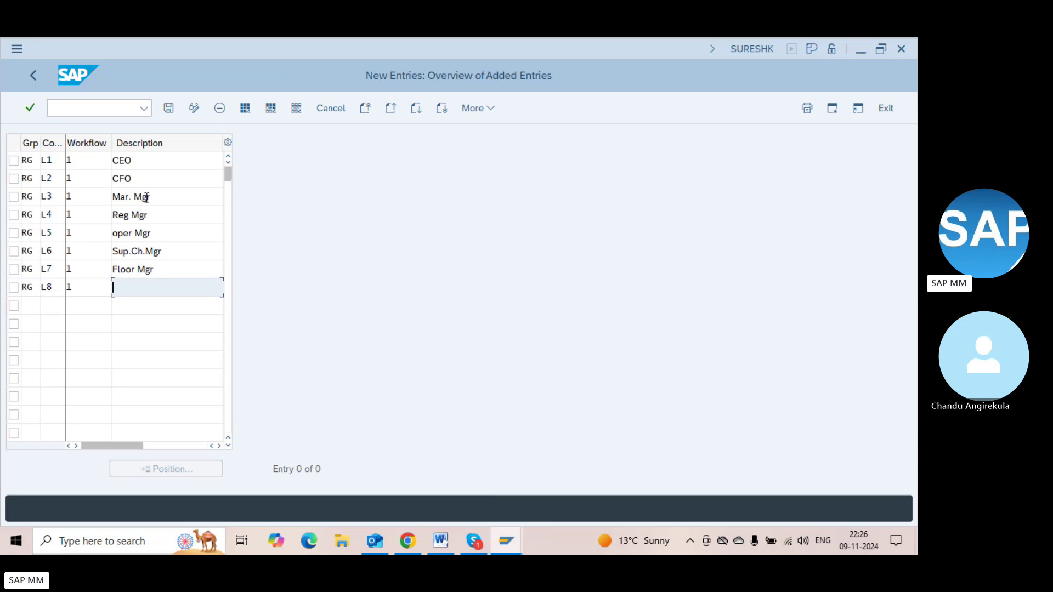
{"action": "type", "text": "Supervios"}
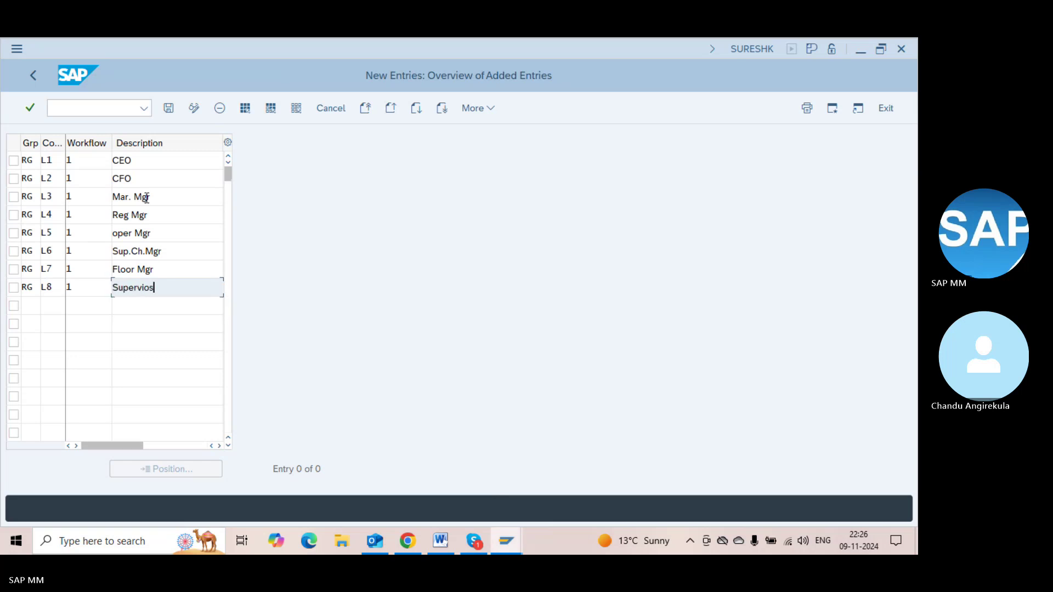
{"action": "type", "text": "r"}
{"action": "key", "text": "BackSpace"}
{"action": "key", "text": "BackSpace"}
{"action": "type", "text": "or"}
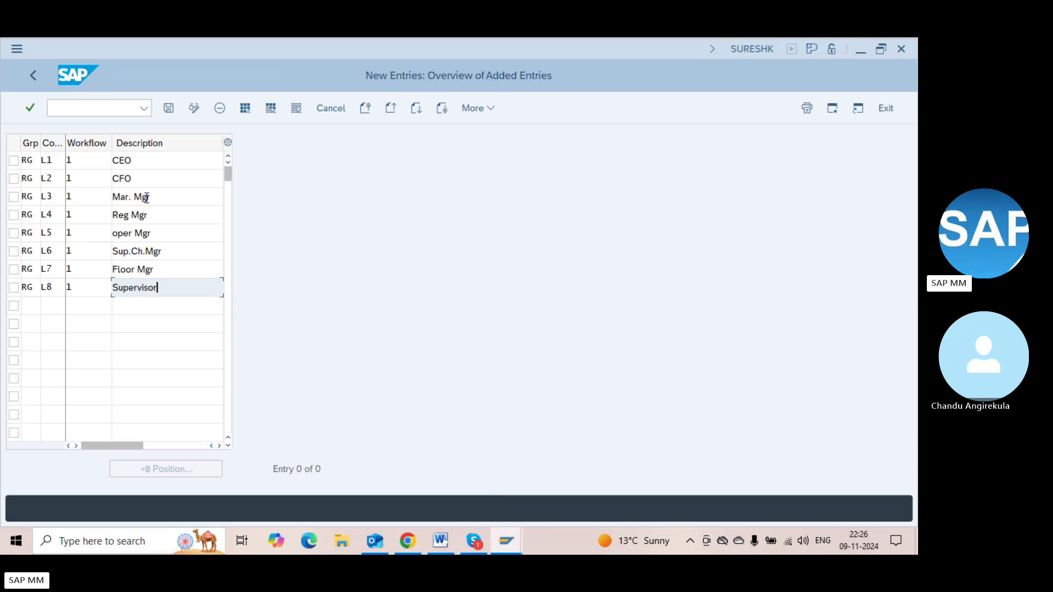
{"action": "key", "text": "Tab"}
{"action": "type", "text": "RG"}
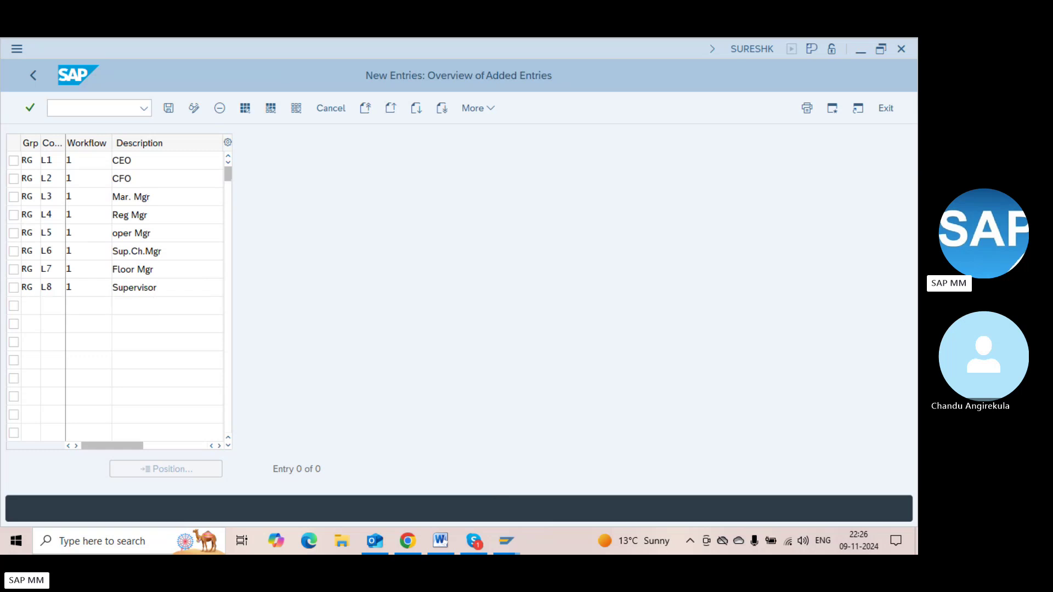
{"action": "key", "text": "Tab"}
{"action": "type", "text": "L9"}
{"action": "key", "text": "Tab"}
{"action": "type", "text": "1"}
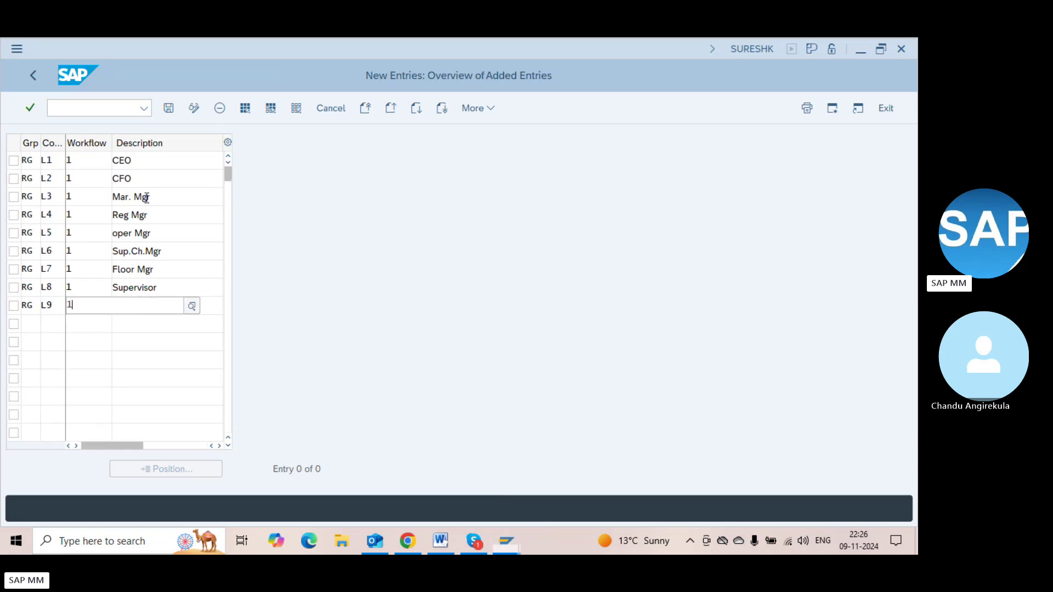
{"action": "key", "text": "Tab"}
{"action": "type", "text": "Coo"}
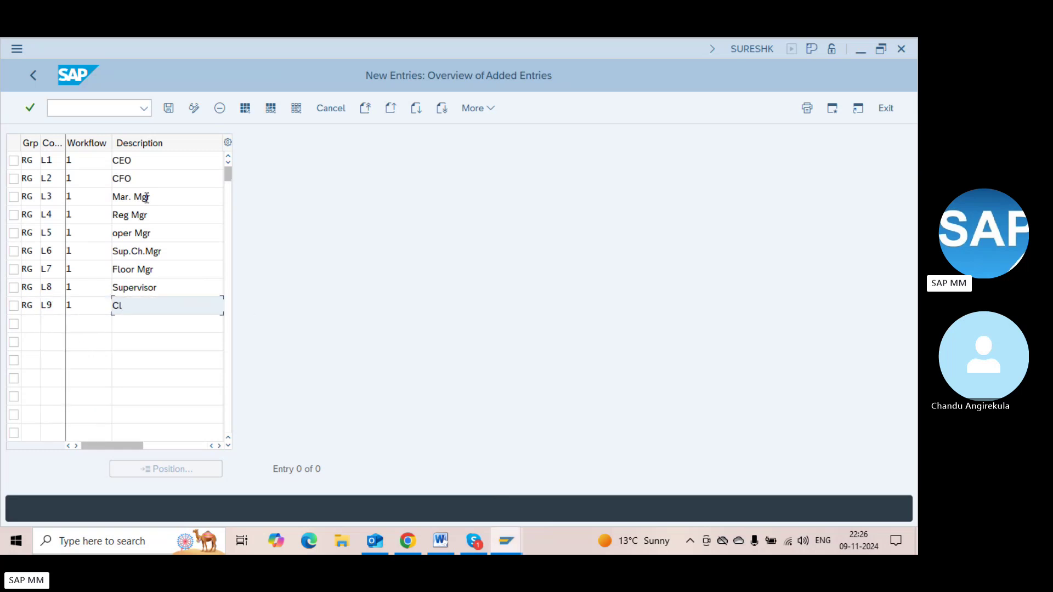
{"action": "key", "text": "BackSpace"}
{"action": "key", "text": "BackSpace"}
{"action": "key", "text": "BackSpace"}
{"action": "type", "text": "Creater"}
{"action": "key", "text": "BackSpace"}
{"action": "key", "text": "BackSpace"}
{"action": "key", "text": "BackSpace"}
{"action": "key", "text": "BackSpace"}
{"action": "key", "text": "BackSpace"}
{"action": "key", "text": "BackSpace"}
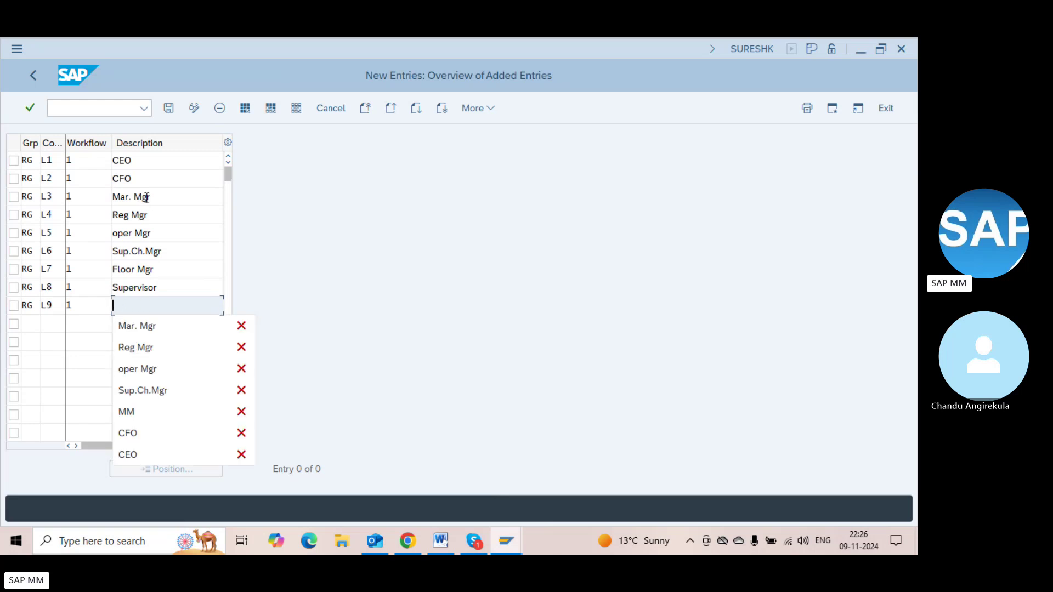
{"action": "type", "text": "Processor"}
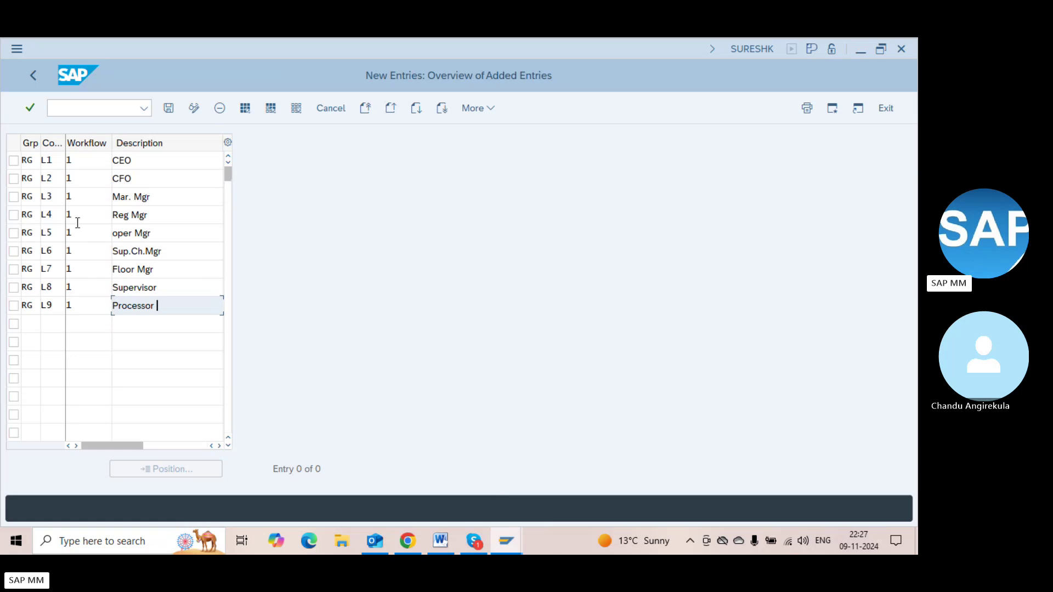
{"action": "left_click", "coordinate": [33, 324]}
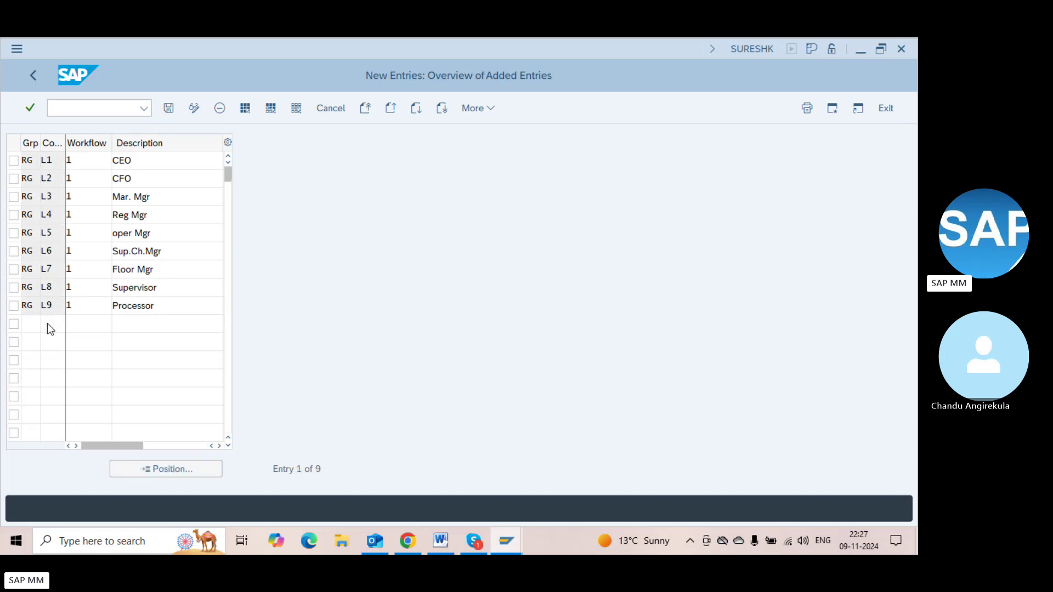
Save the RG release codes and check the list of existing release groups
{"action": "key", "text": "F3"}
{"action": "key", "text": "Return"}
{"action": "key", "text": "F3"}
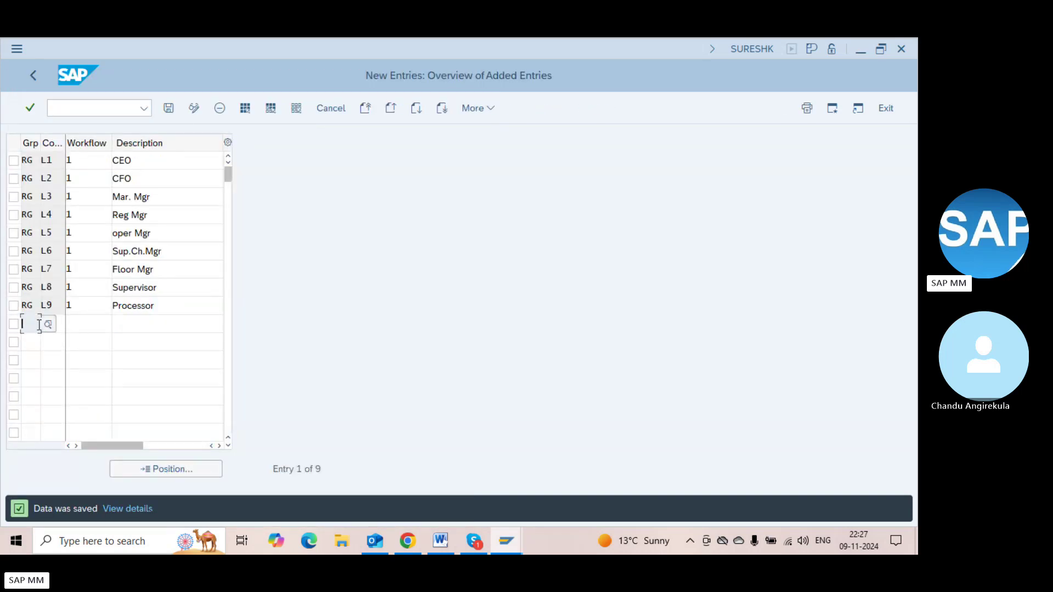
{"action": "left_click", "coordinate": [48, 325]}
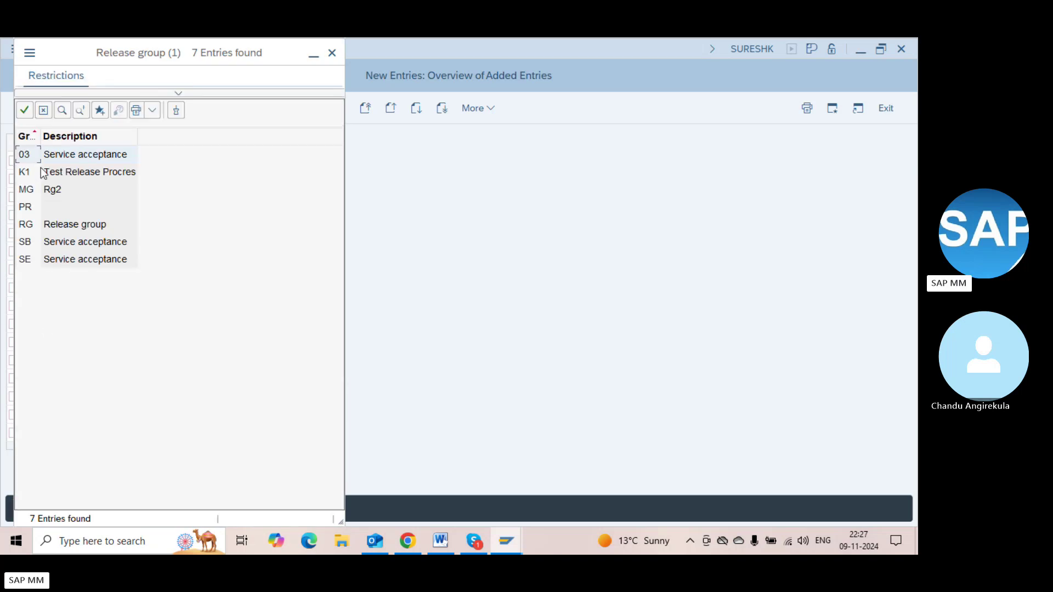
{"action": "double_click", "coordinate": [41, 195]}
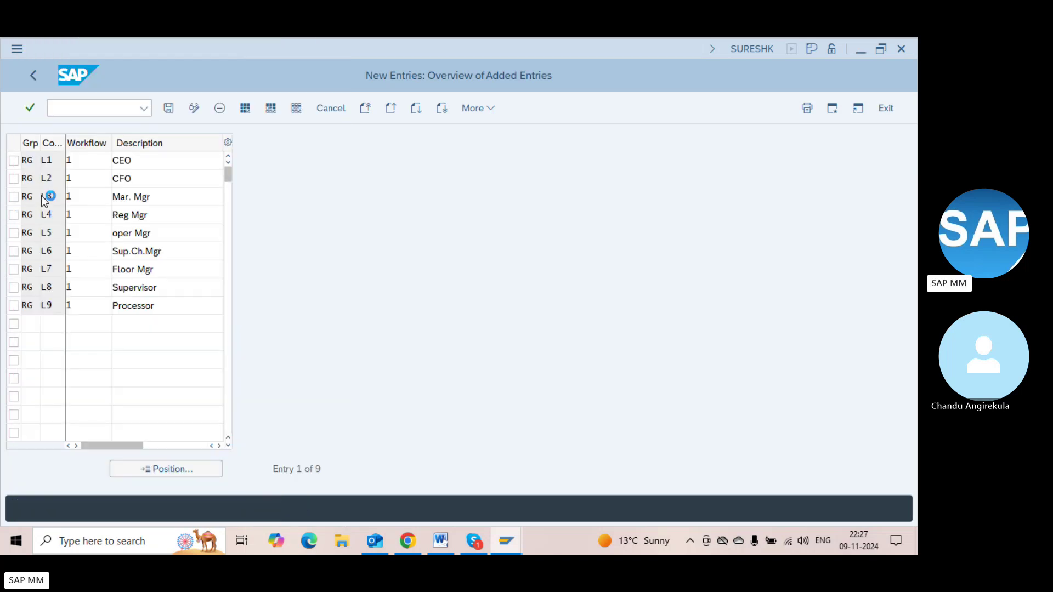
Copy the nine RG release code rows and paste them into the empty rows below
{"action": "left_click", "coordinate": [27, 173]}
{"action": "left_click", "coordinate": [28, 161]}
{"action": "left_click_drag", "start_coordinate": [24, 160], "coordinate": [147, 299]}
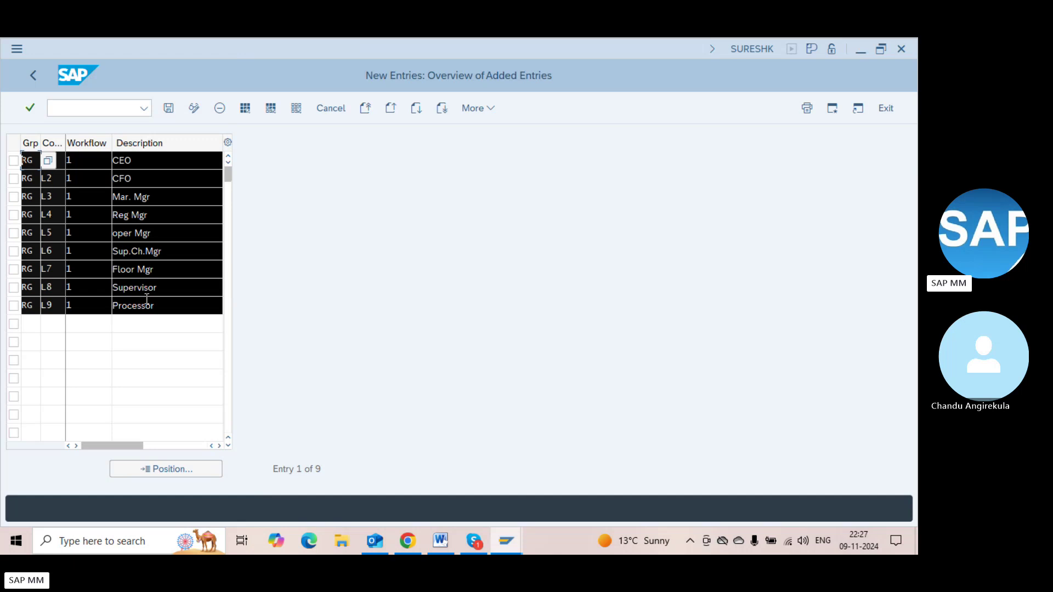
{"action": "key", "text": "ctrl+c"}
{"action": "left_click", "coordinate": [28, 319]}
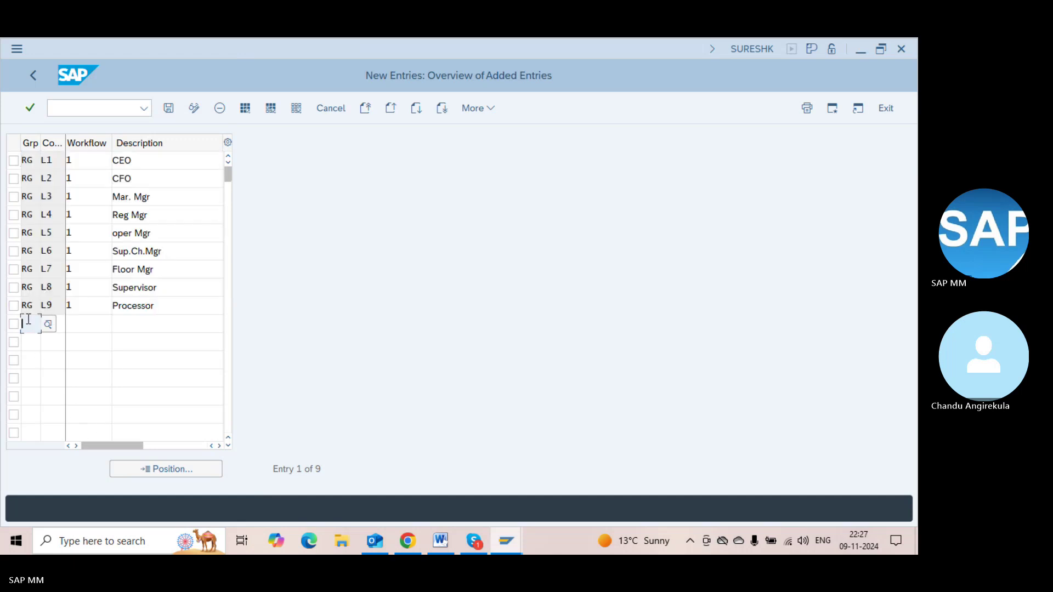
{"action": "key", "text": "ctrl+v"}
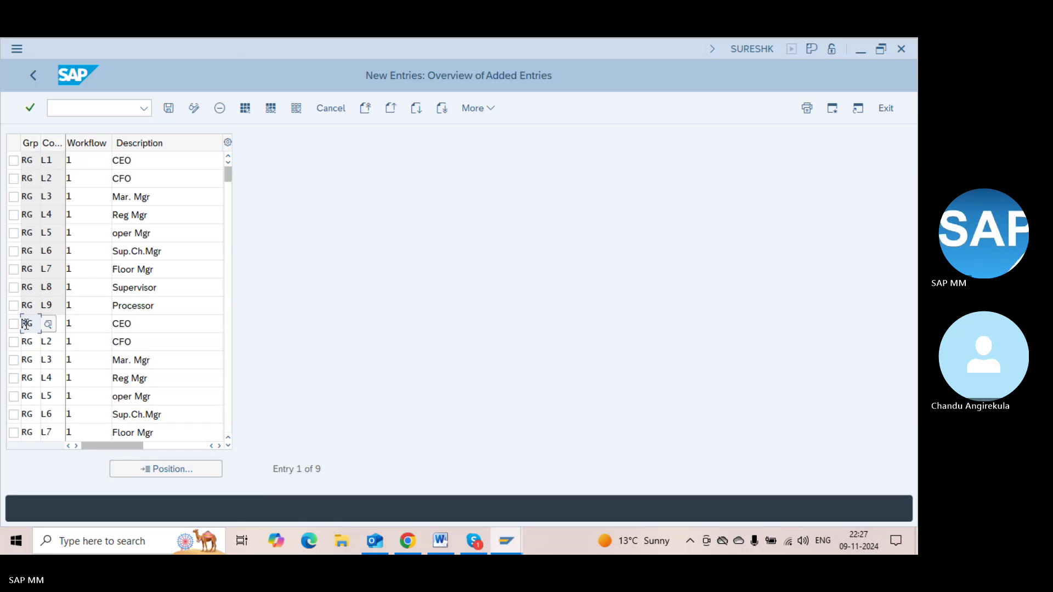
Change the group of the pasted L1–L3 rows from RG to MG
{"action": "key", "text": "BackSpace"}
{"action": "key", "text": "BackSpace"}
{"action": "type", "text": "MG"}
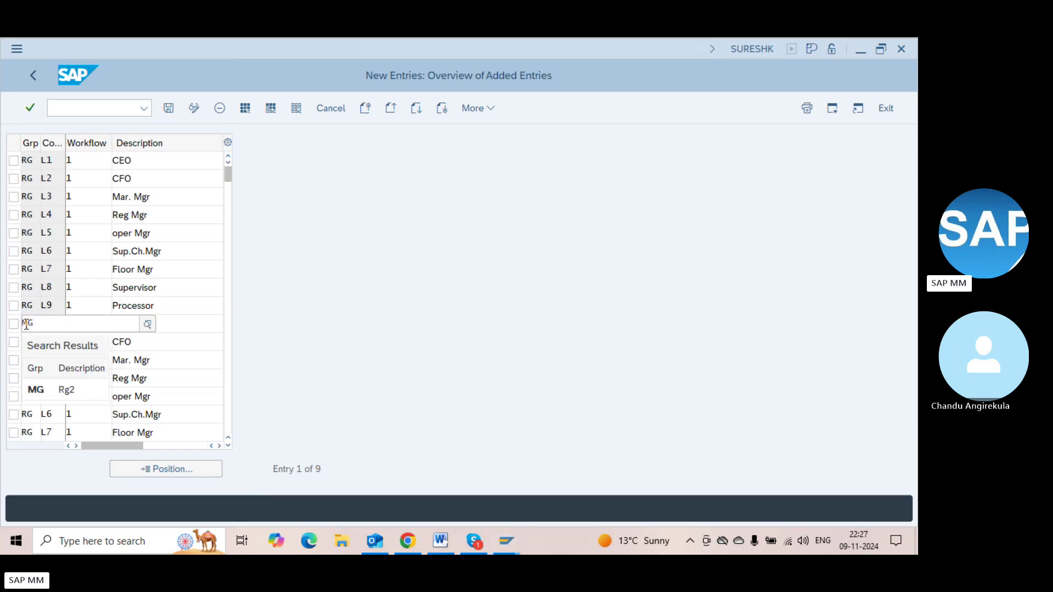
{"action": "key", "text": "Return"}
{"action": "key", "text": "Down"}
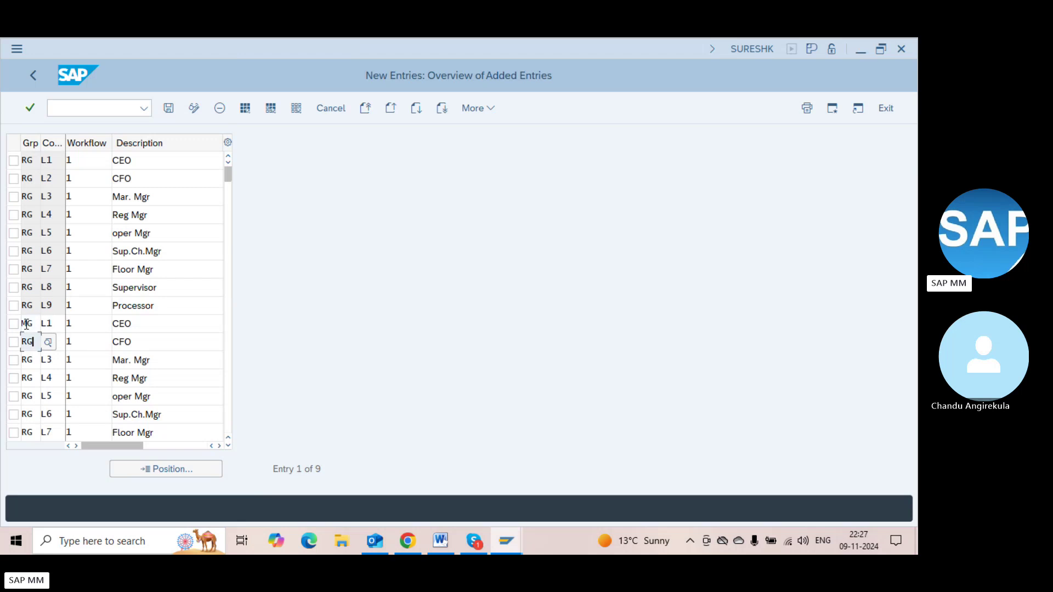
{"action": "key", "text": "BackSpace"}
{"action": "key", "text": "BackSpace"}
{"action": "type", "text": "MG"}
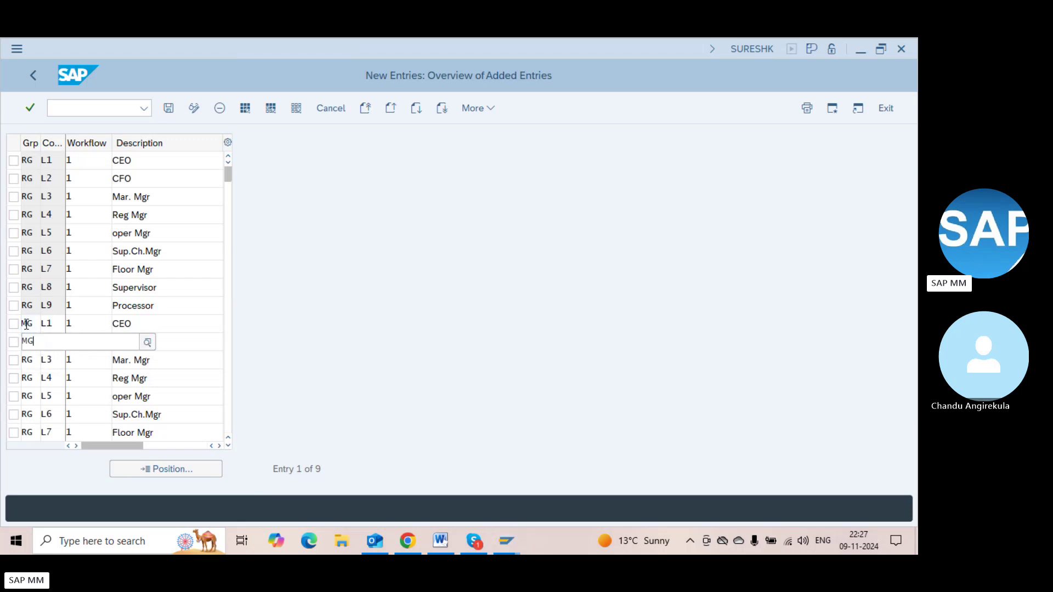
{"action": "key", "text": "Return"}
{"action": "key", "text": "Down"}
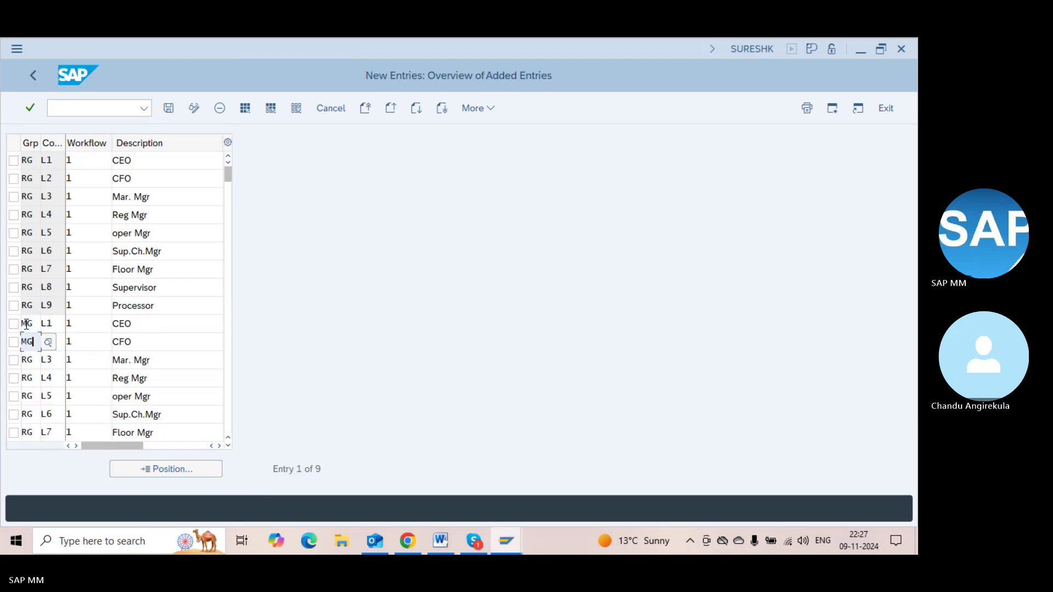
{"action": "key", "text": "BackSpace"}
{"action": "key", "text": "BackSpace"}
{"action": "type", "text": "MG"}
{"action": "key", "text": "Return"}
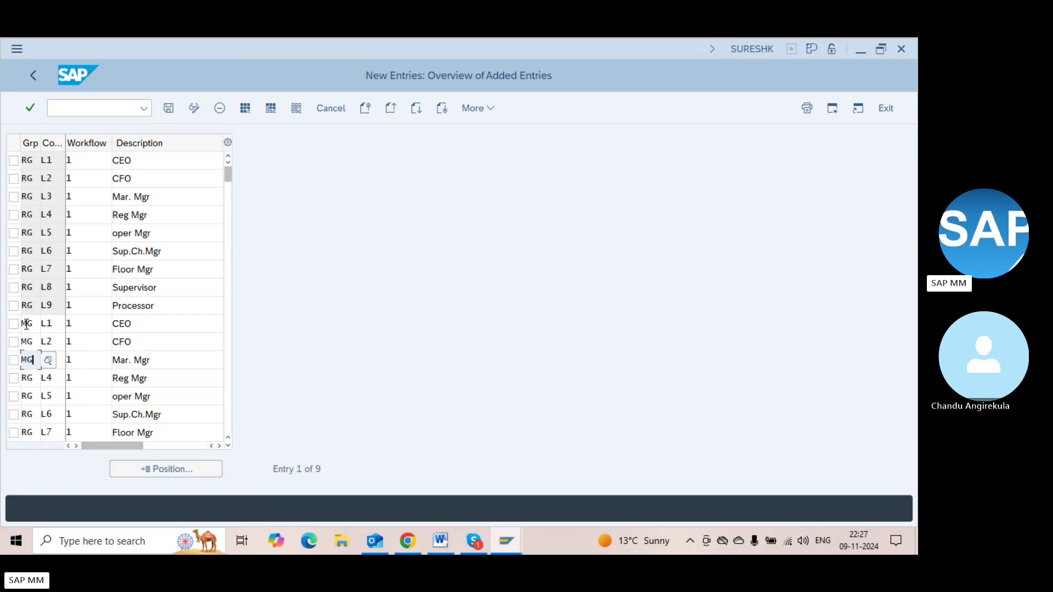
Change the group of the pasted L4–L7 rows from RG to MG
{"action": "key", "text": "Down"}
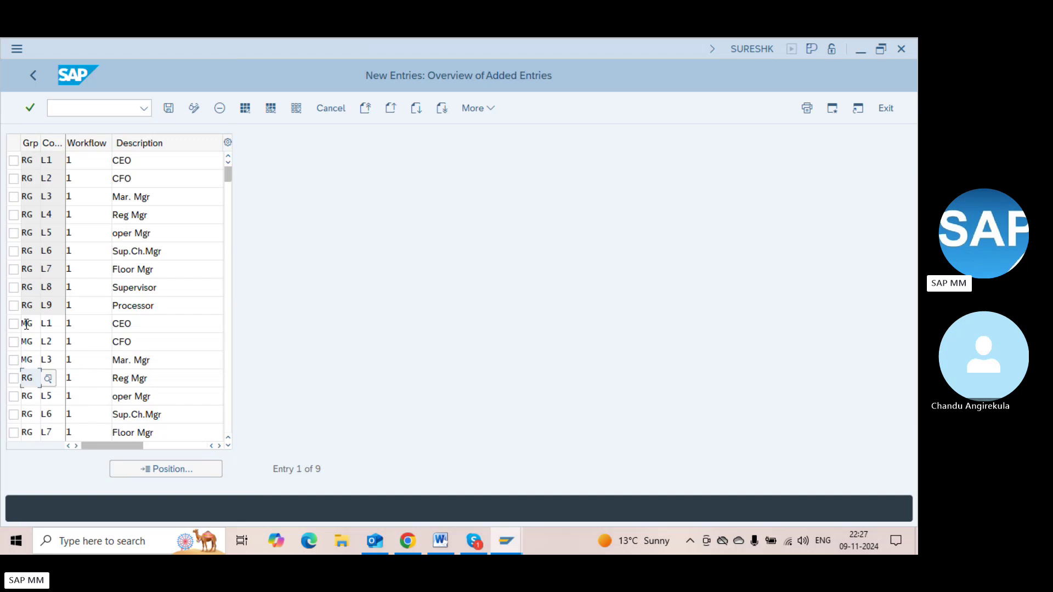
{"action": "key", "text": "BackSpace"}
{"action": "key", "text": "BackSpace"}
{"action": "type", "text": "MG"}
{"action": "key", "text": "Return"}
{"action": "key", "text": "Down"}
{"action": "key", "text": "BackSpace"}
{"action": "key", "text": "BackSpace"}
{"action": "type", "text": "M"}
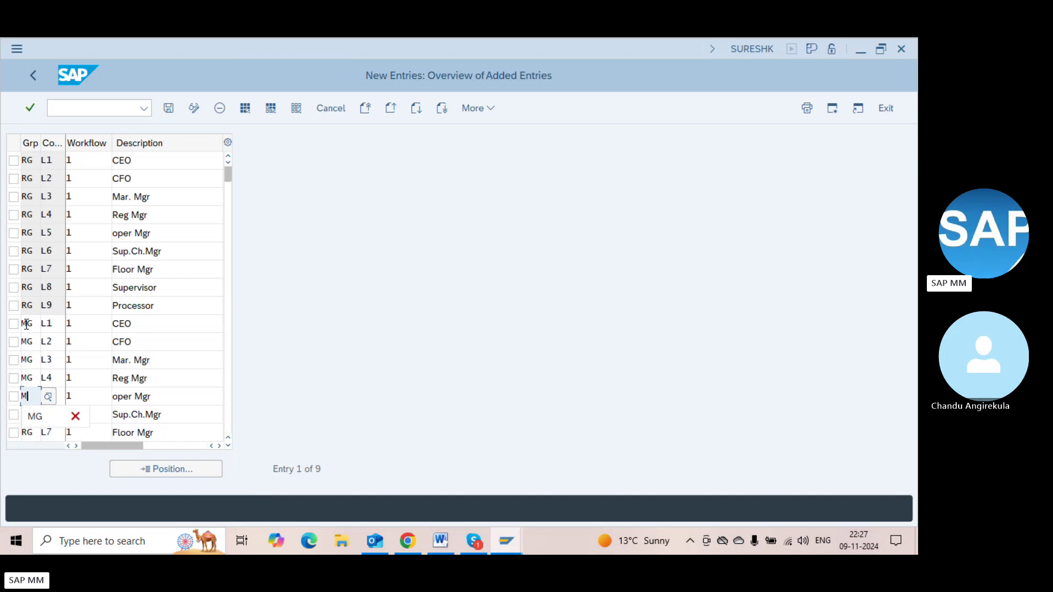
{"action": "type", "text": "G"}
{"action": "key", "text": "Down"}
{"action": "key", "text": "BackSpace"}
{"action": "key", "text": "BackSpace"}
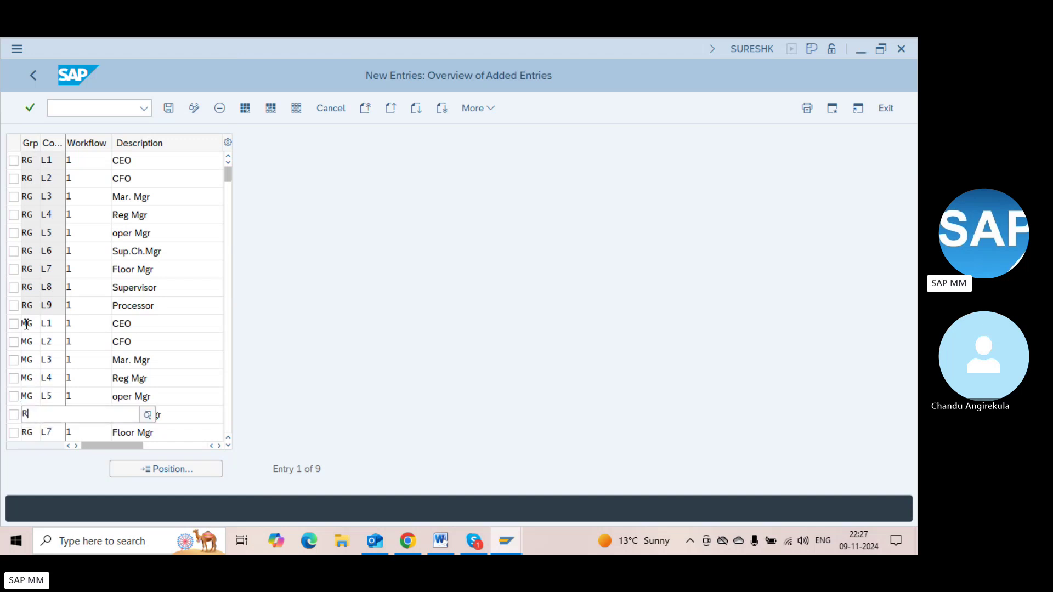
{"action": "type", "text": "MG"}
{"action": "key", "text": "Down"}
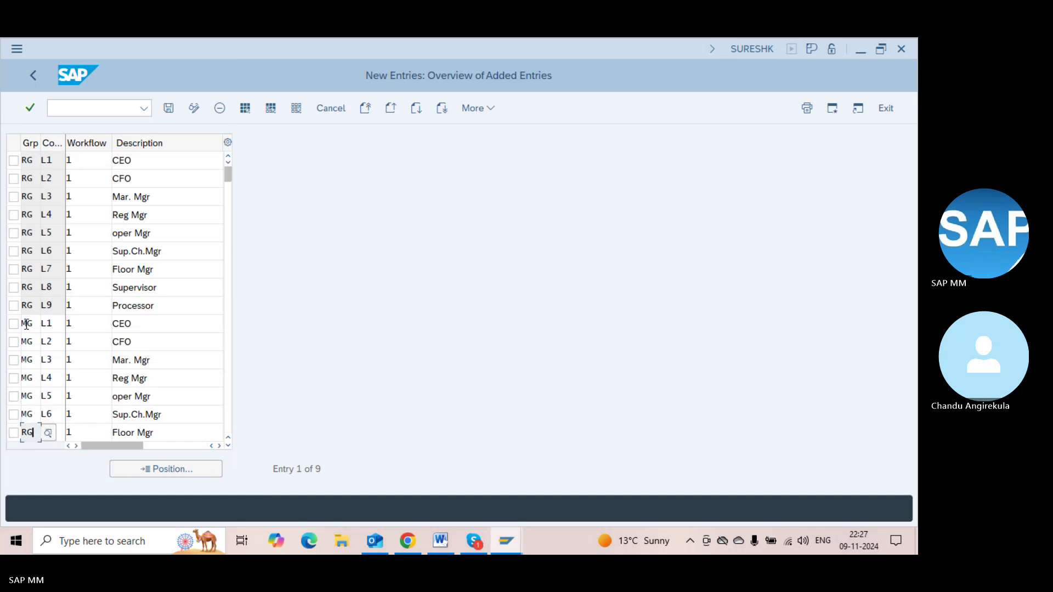
{"action": "key", "text": "BackSpace"}
{"action": "key", "text": "BackSpace"}
{"action": "type", "text": "MG"}
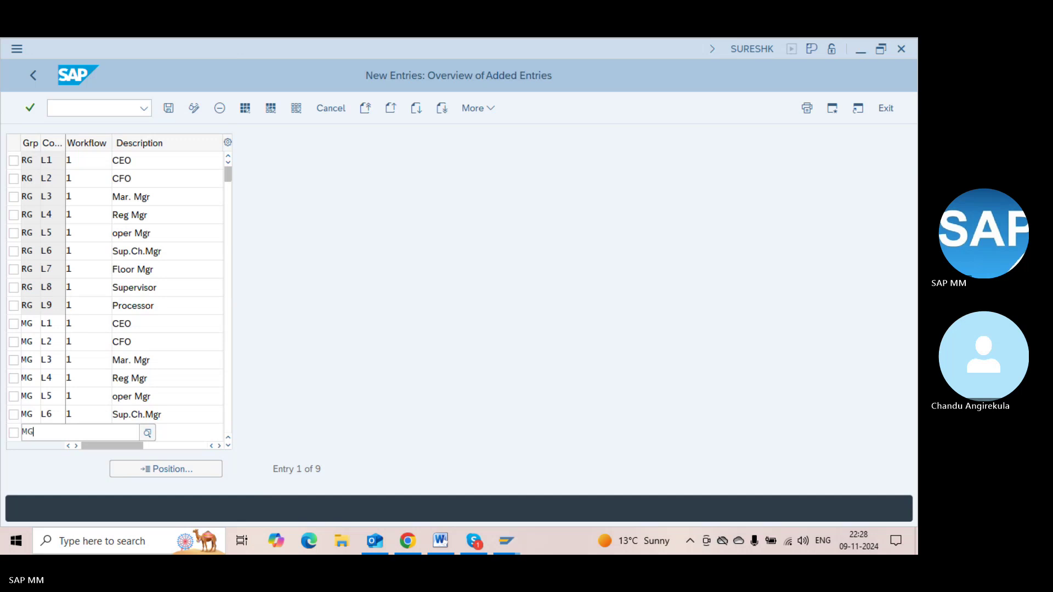
{"action": "key", "text": "Down"}
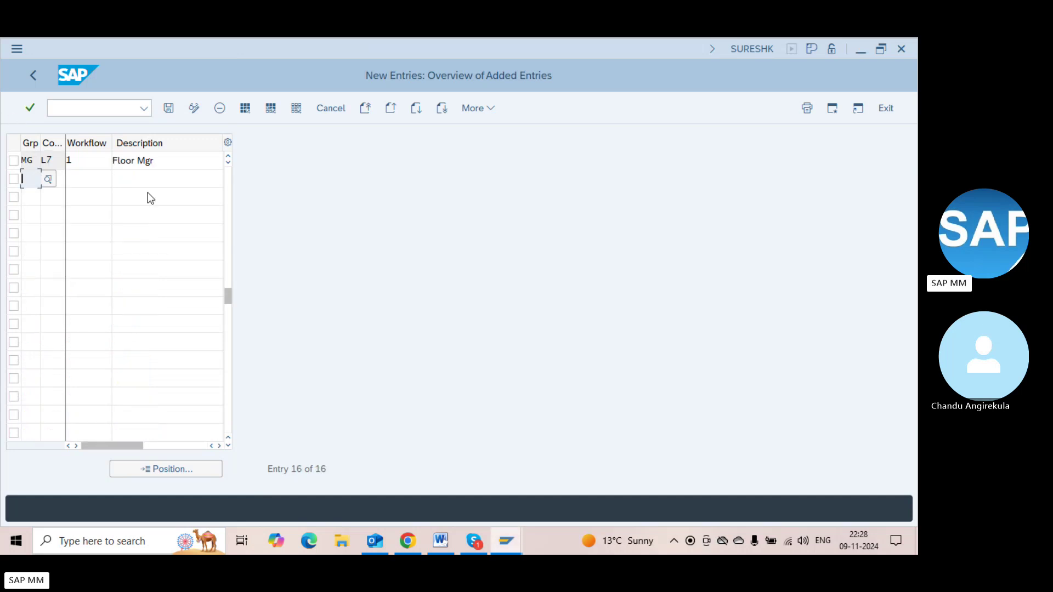
Replace MG L1's description CEO with Area Mgr and L2's CFO with Fin Mgr
{"action": "left_click", "coordinate": [229, 209]}
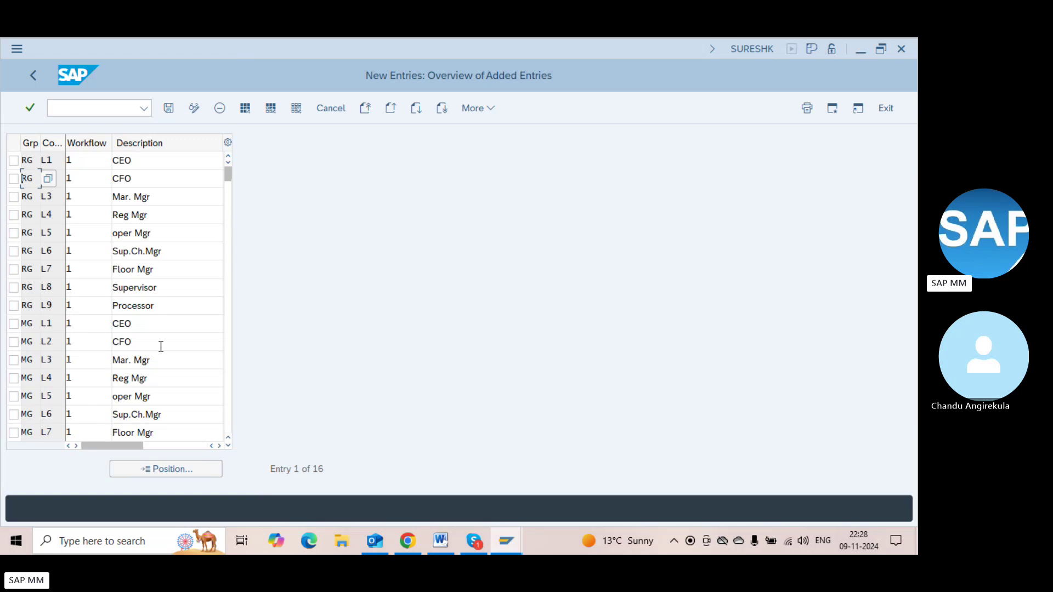
{"action": "left_click", "coordinate": [135, 323]}
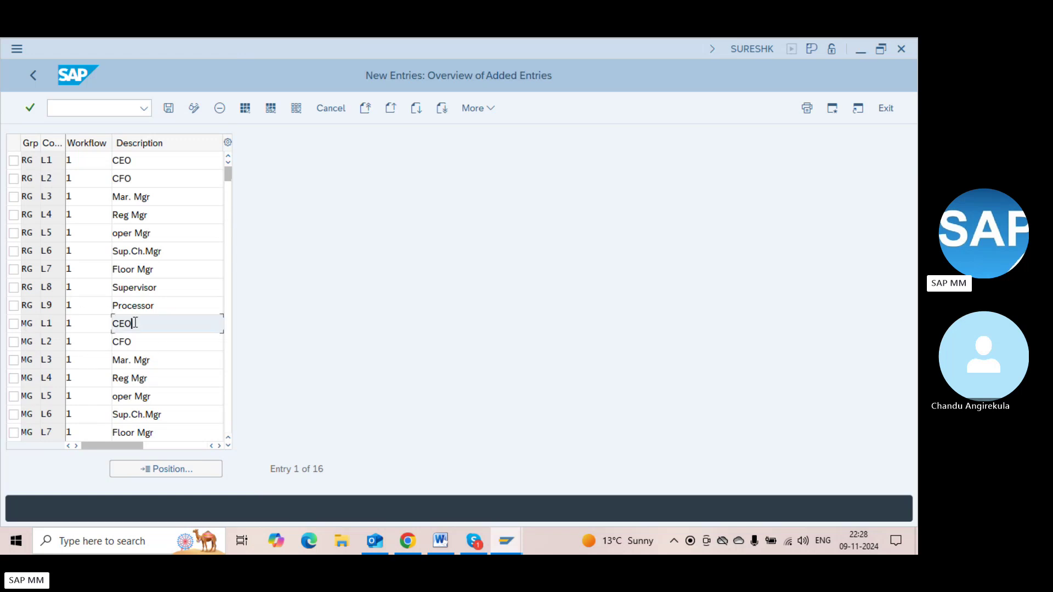
{"action": "key", "text": "BackSpace"}
{"action": "key", "text": "BackSpace"}
{"action": "key", "text": "BackSpace"}
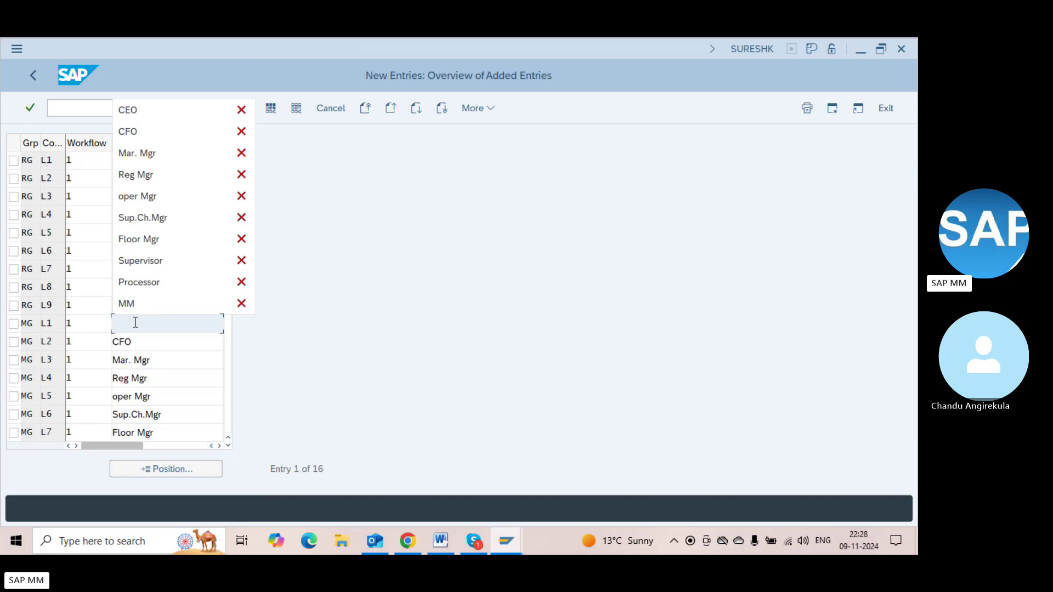
{"action": "key", "text": "Escape"}
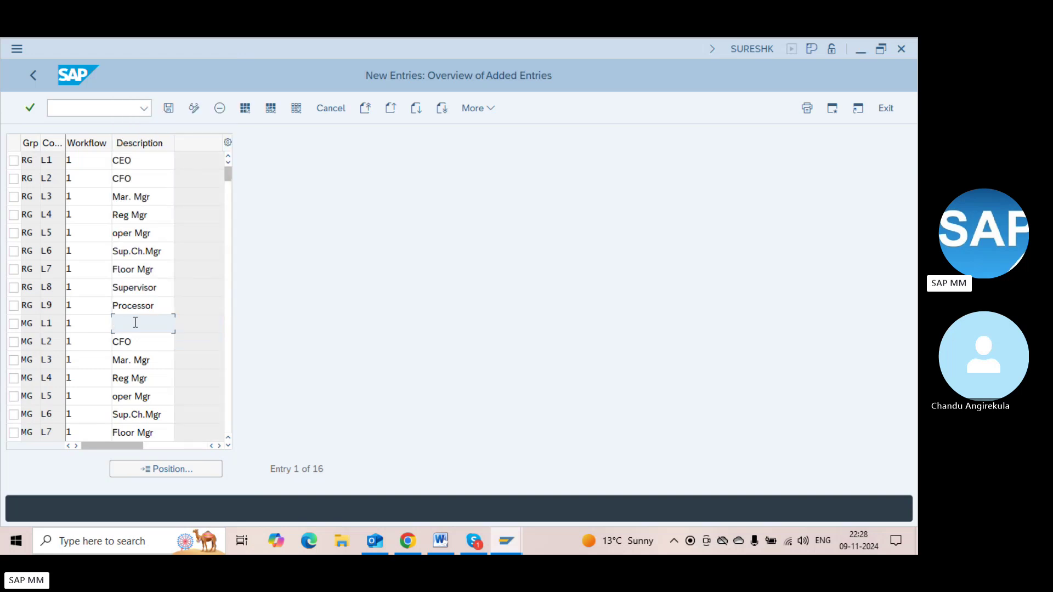
{"action": "type", "text": "Area Mgr"}
{"action": "key", "text": "Down"}
{"action": "key", "text": "BackSpace"}
{"action": "type", "text": "Fi"}
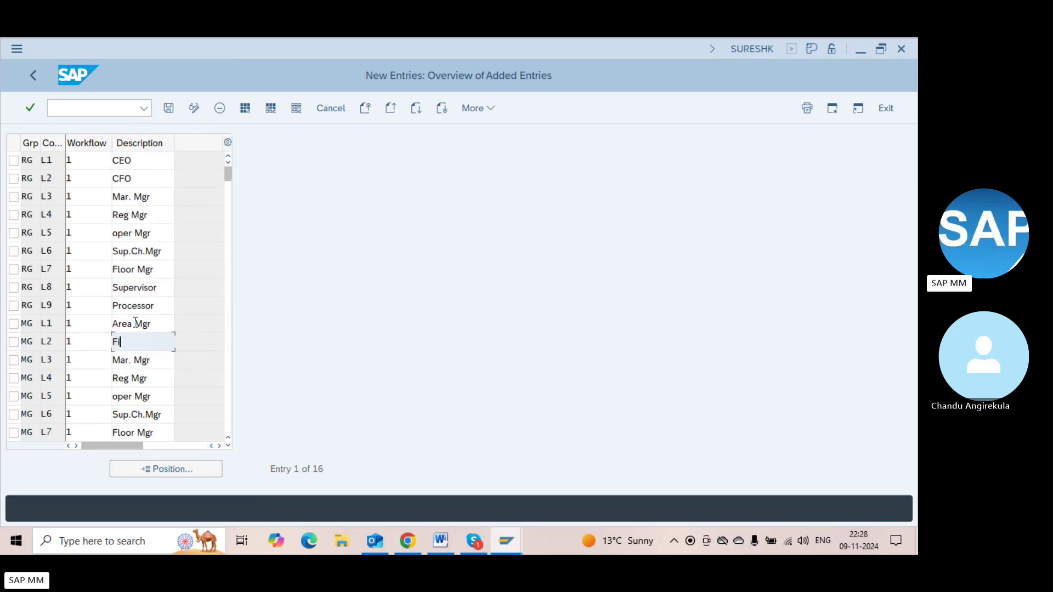
{"action": "type", "text": "n Mgr"}
Save all 16 release codes and return to the Release Codes overview
{"action": "key", "text": "Tab"}
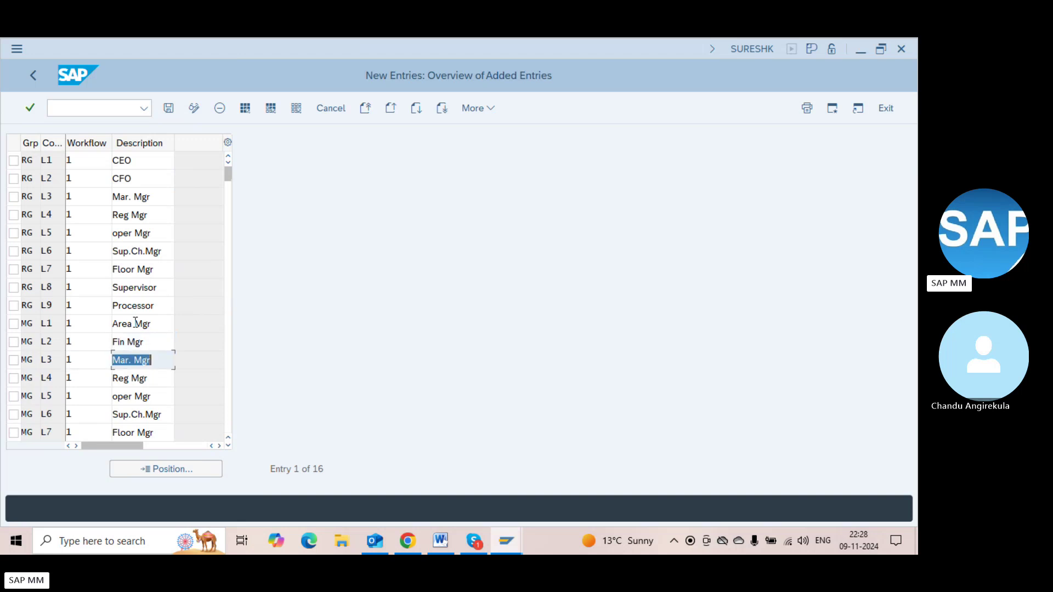
{"action": "key", "text": "Tab"}
{"action": "key", "text": "Tab"}
{"action": "key", "text": "Tab"}
{"action": "key", "text": "Tab"}
{"action": "key", "text": "Tab"}
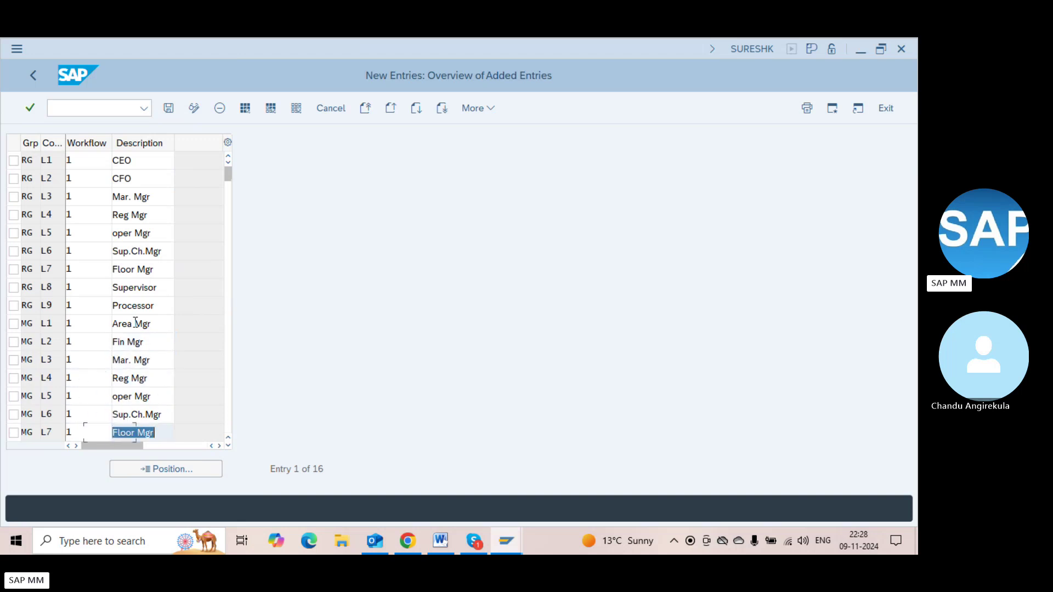
{"action": "key", "text": "ctrl+s"}
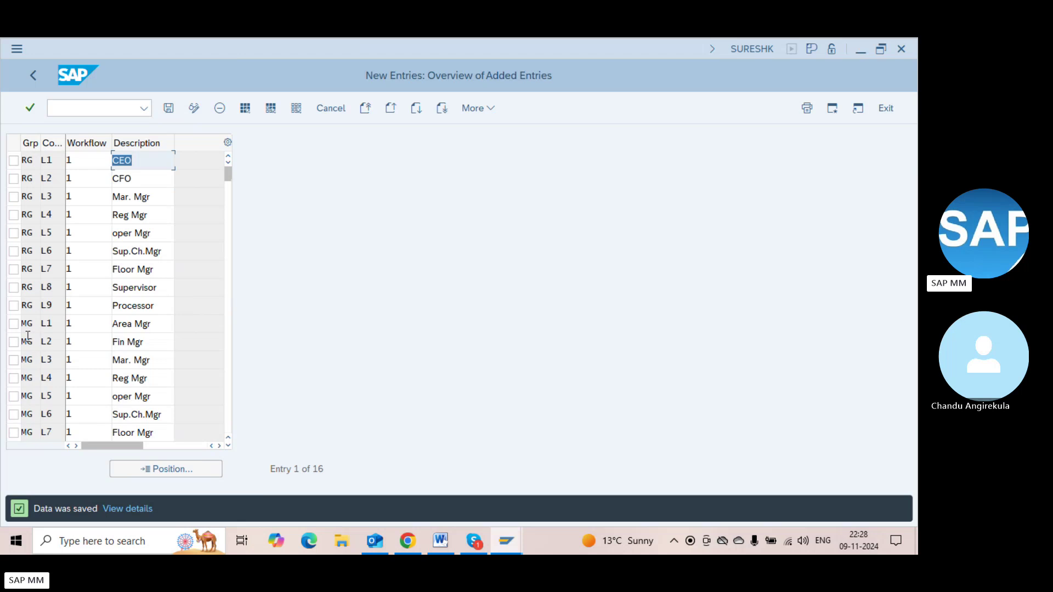
{"action": "right_click", "coordinate": [30, 244]}
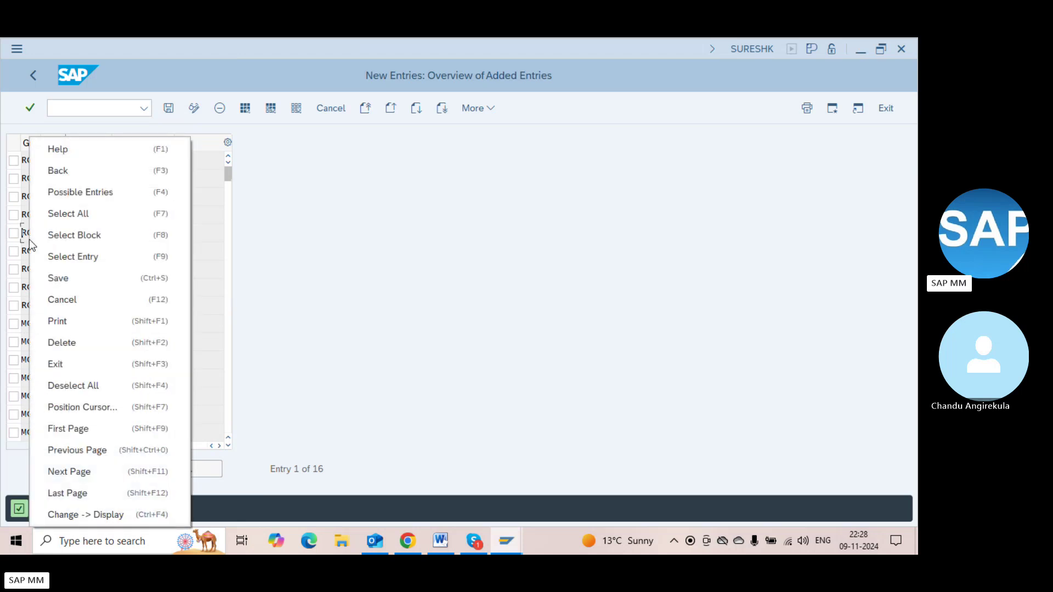
{"action": "left_click", "coordinate": [274, 190]}
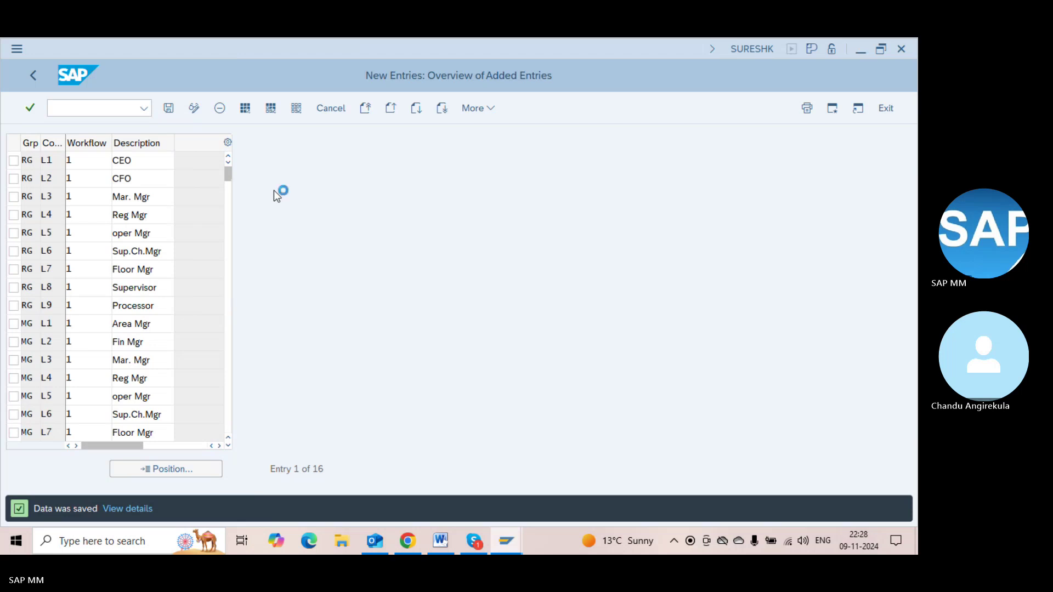
{"action": "key", "text": "F3"}
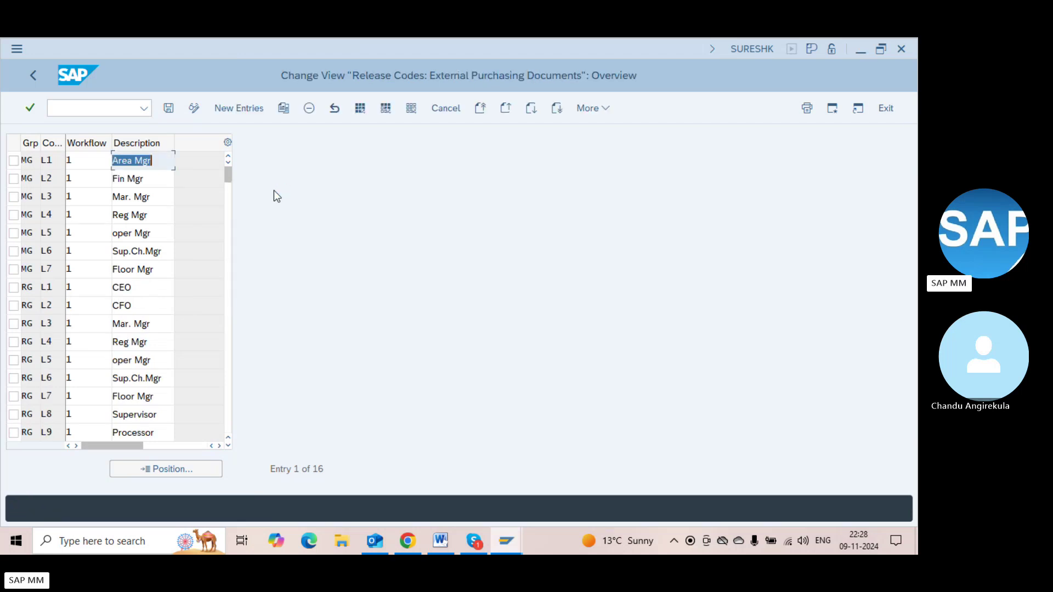
Open the Release indicator activity and start a blank New Entries table for indicators
{"action": "key", "text": "ctrl+s"}
{"action": "key", "text": "F3"}
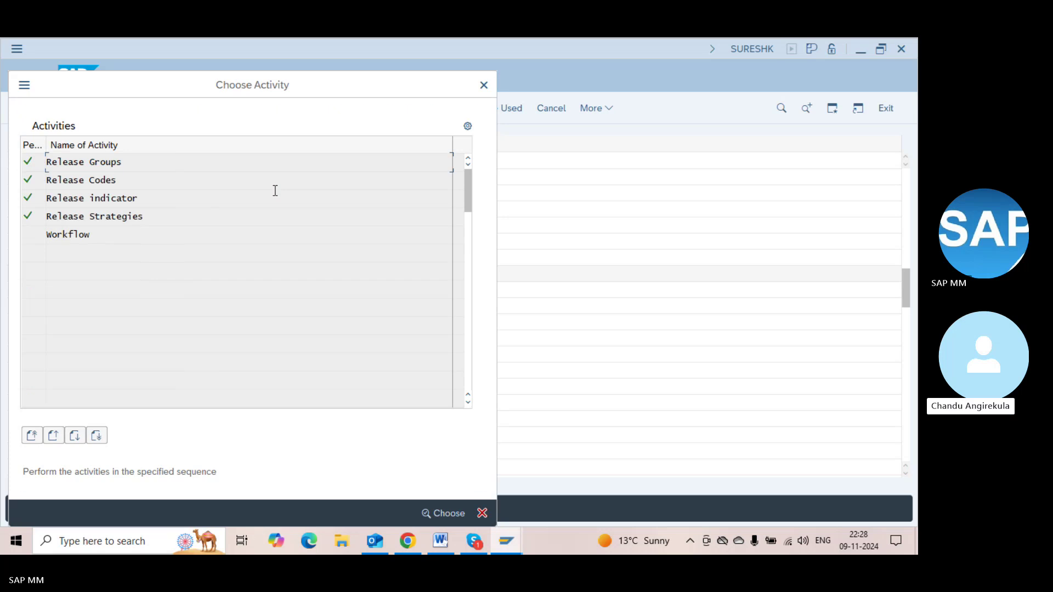
{"action": "left_click", "coordinate": [118, 179]}
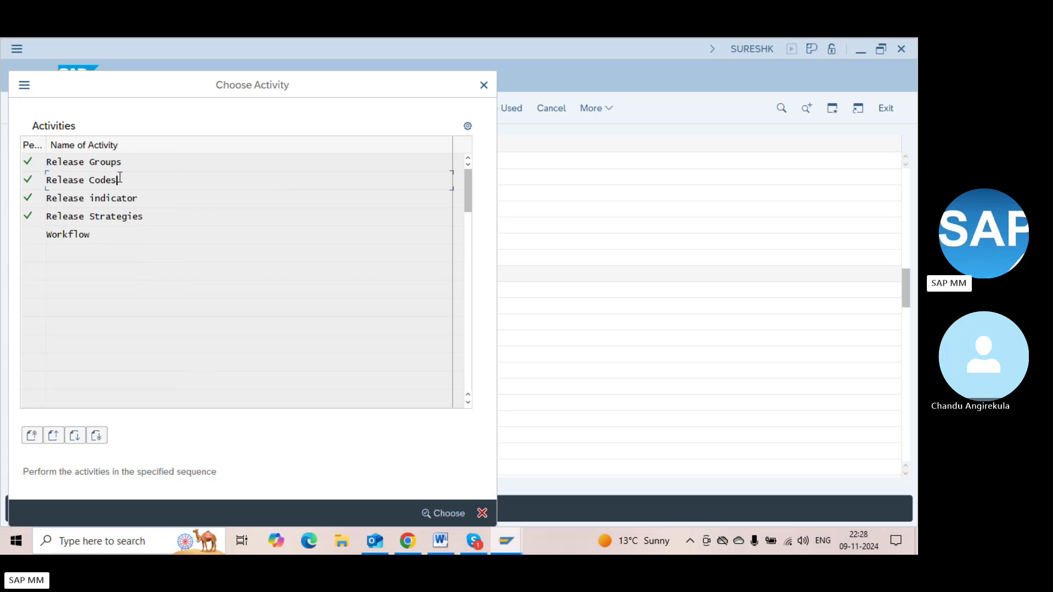
{"action": "double_click", "coordinate": [132, 197]}
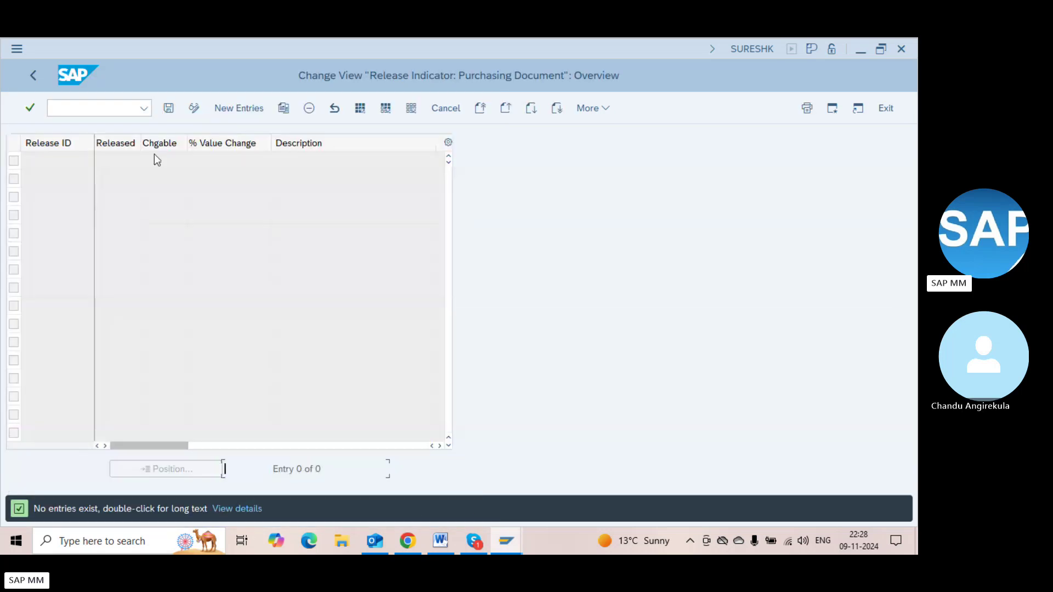
{"action": "left_click", "coordinate": [224, 110]}
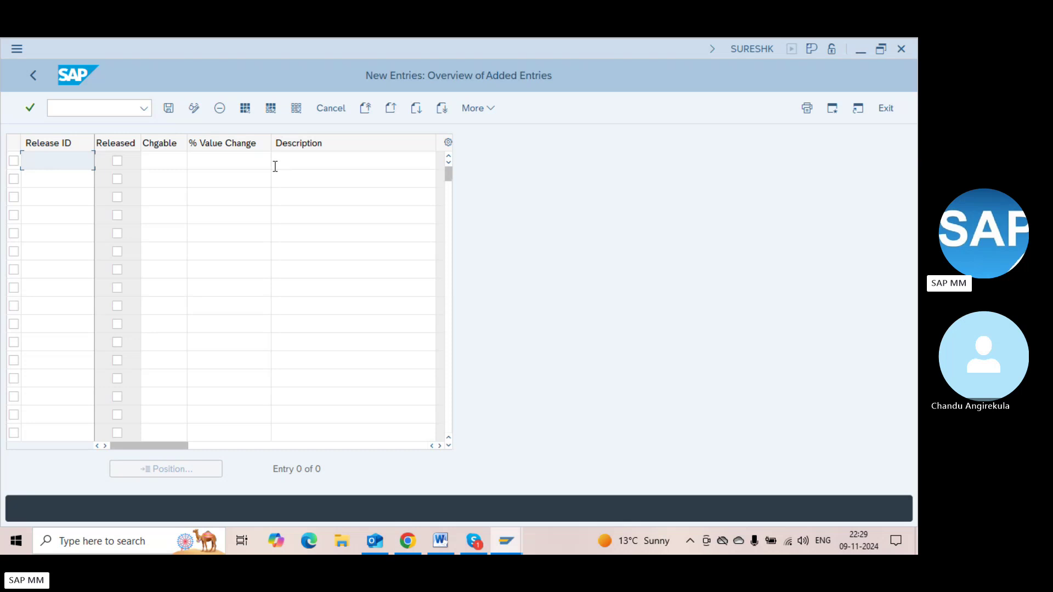
Add release indicator B with the description BLock
{"action": "type", "text": "B"}
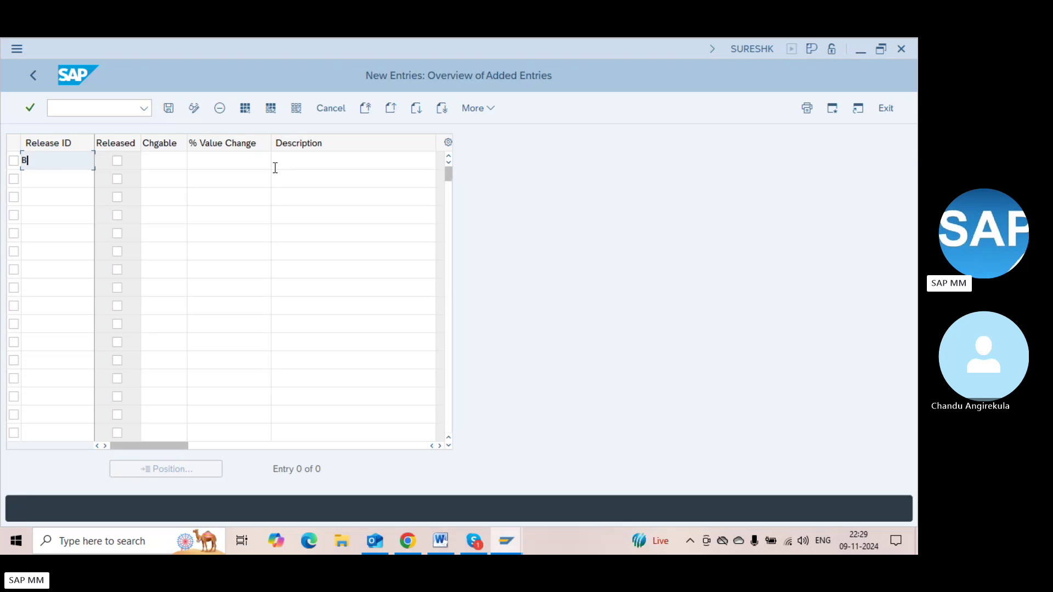
{"action": "left_click", "coordinate": [51, 171]}
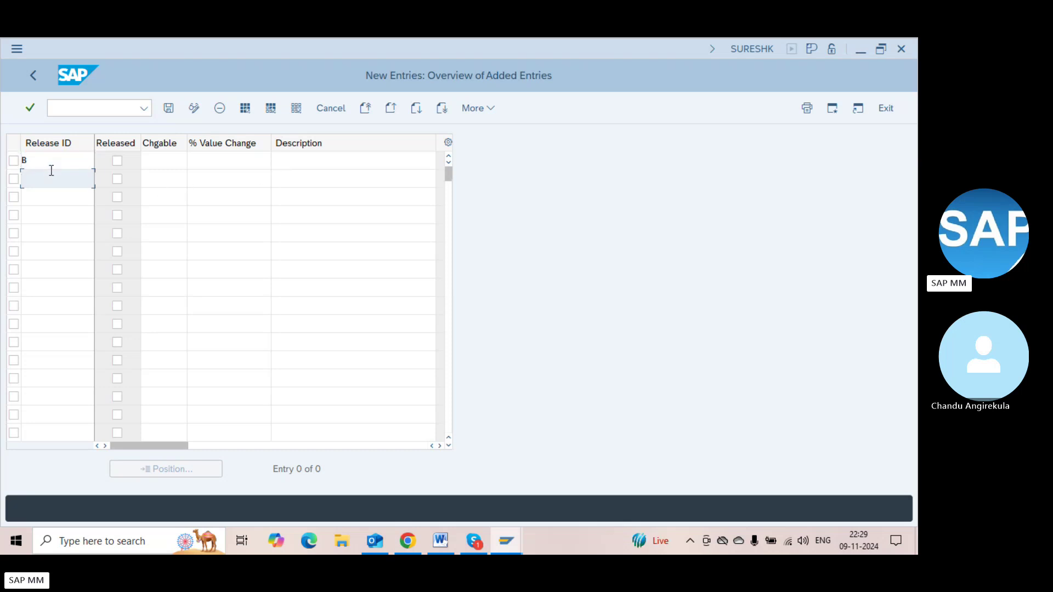
{"action": "left_click", "coordinate": [47, 161]}
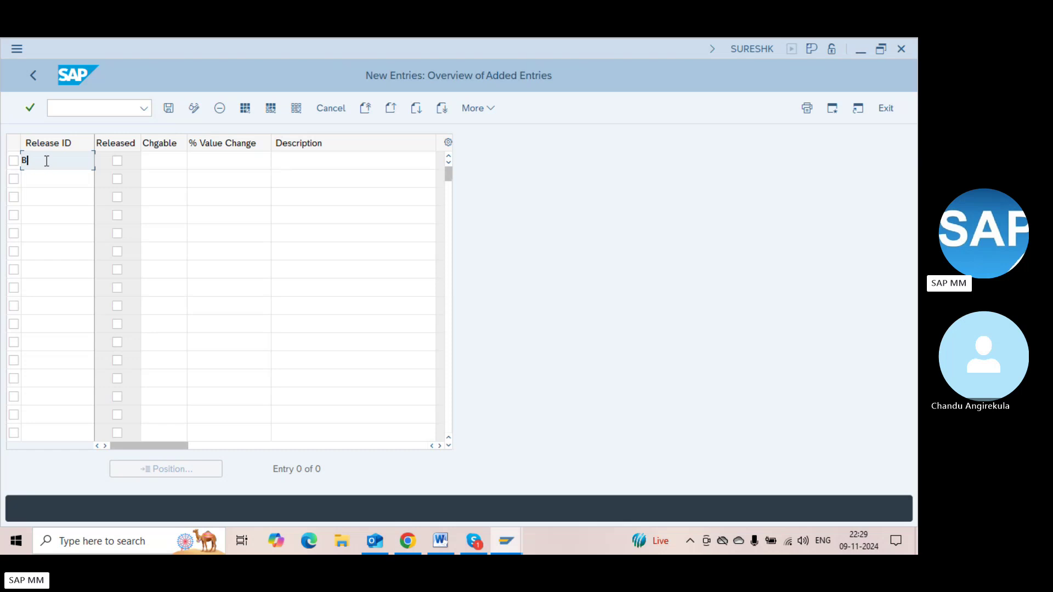
{"action": "left_click", "coordinate": [299, 155]}
{"action": "type", "text": "B"}
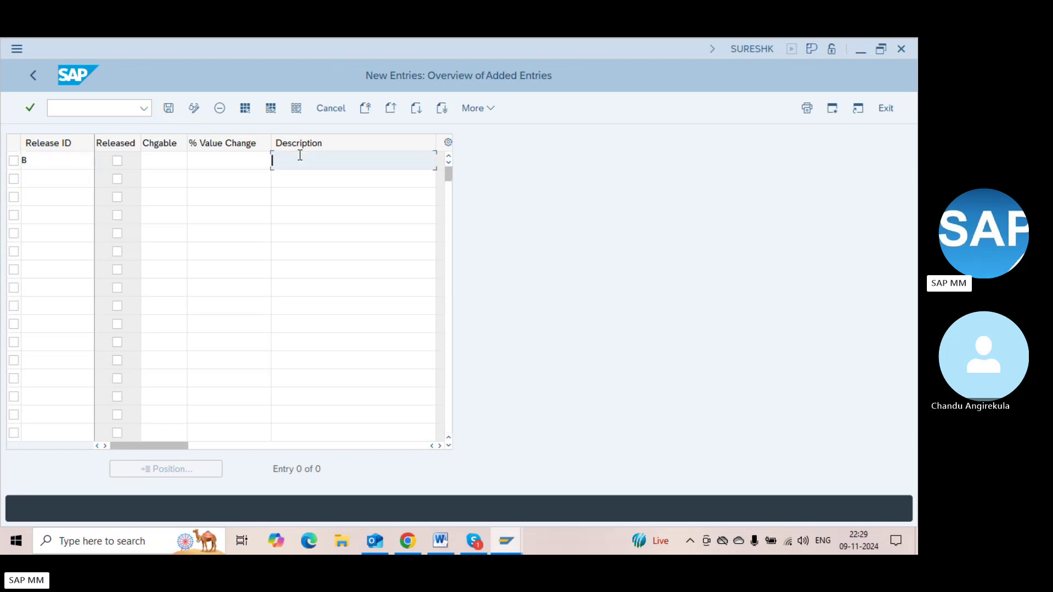
{"action": "type", "text": "Lock"}
{"action": "key", "text": "Tab"}
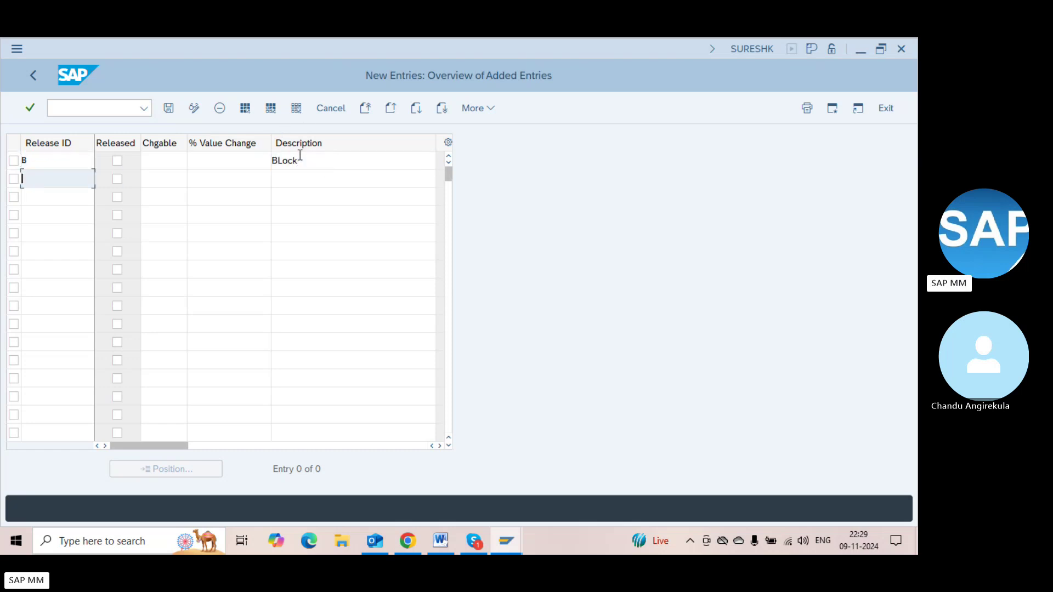
Add indicator R described Released, flag it as released, and list its changeability options
{"action": "type", "text": "R"}
{"action": "key", "text": "Tab"}
{"action": "key", "text": "Tab"}
{"action": "key", "text": "Tab"}
{"action": "key", "text": "Tab"}
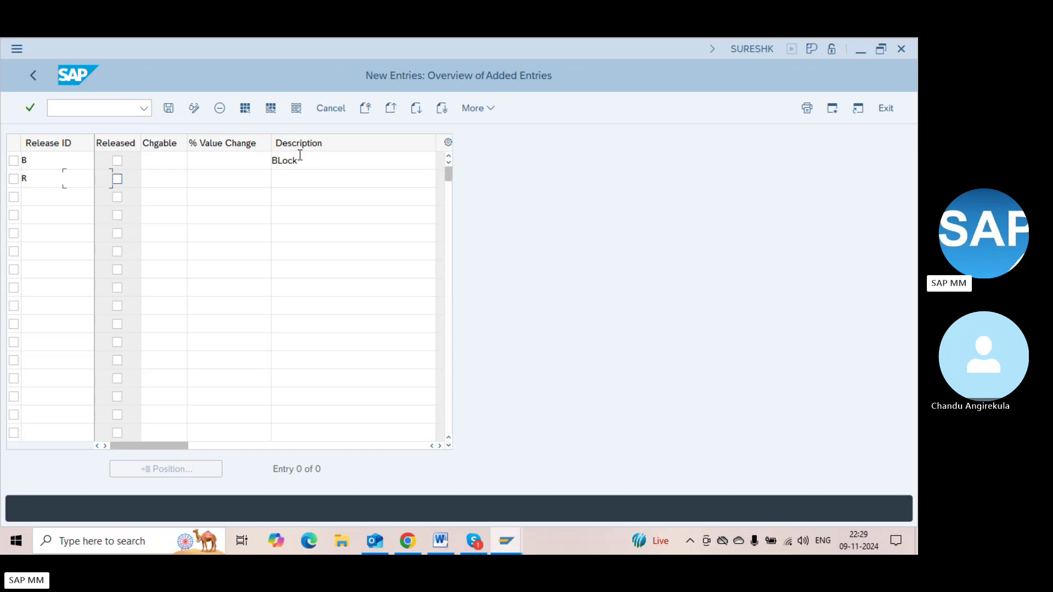
{"action": "type", "text": "Released"}
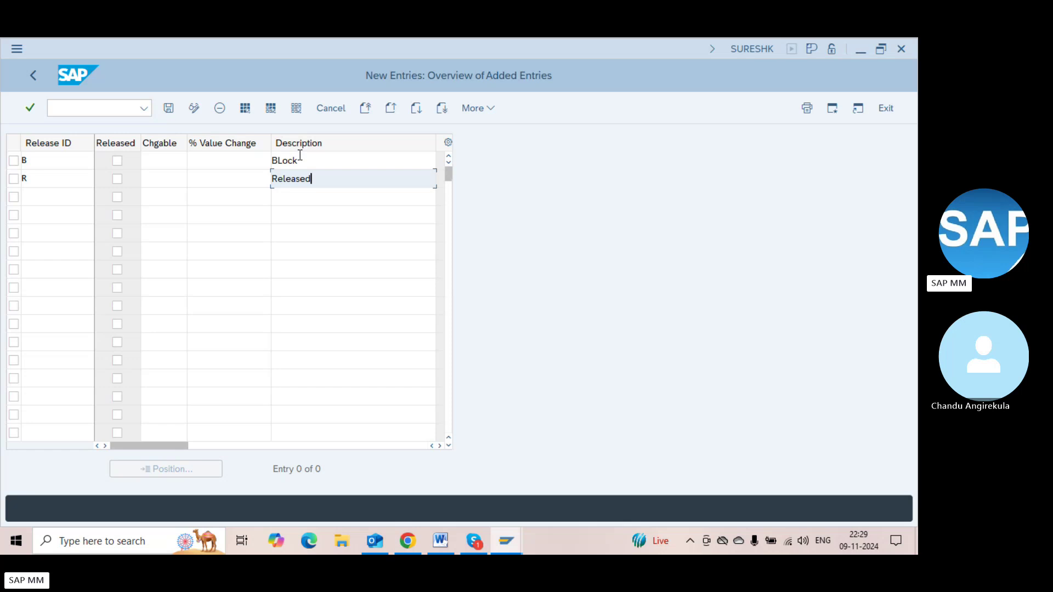
{"action": "left_click", "coordinate": [116, 179]}
{"action": "left_click", "coordinate": [58, 179]}
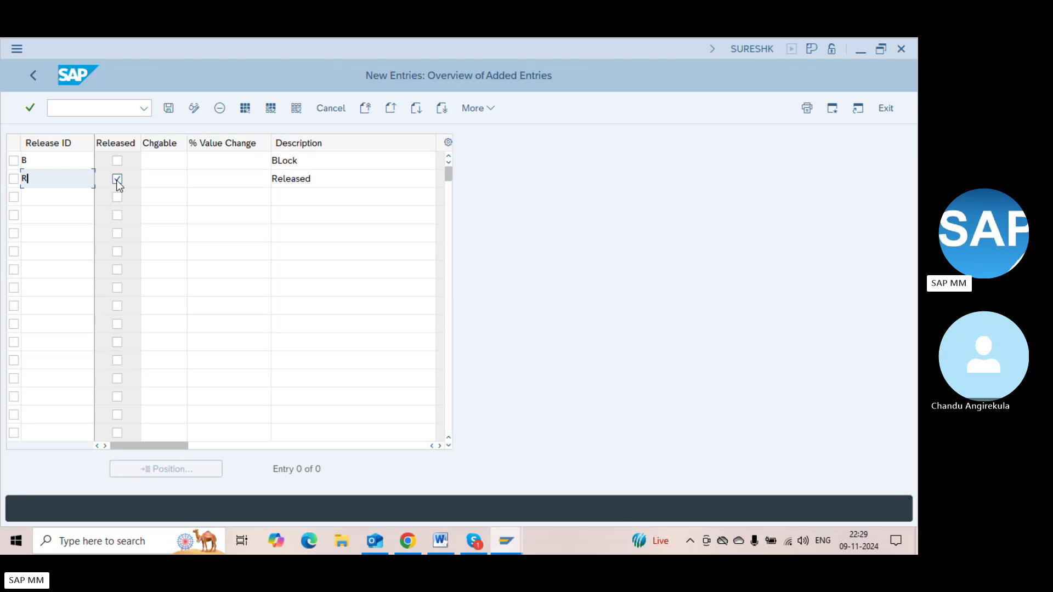
{"action": "left_click", "coordinate": [161, 180]}
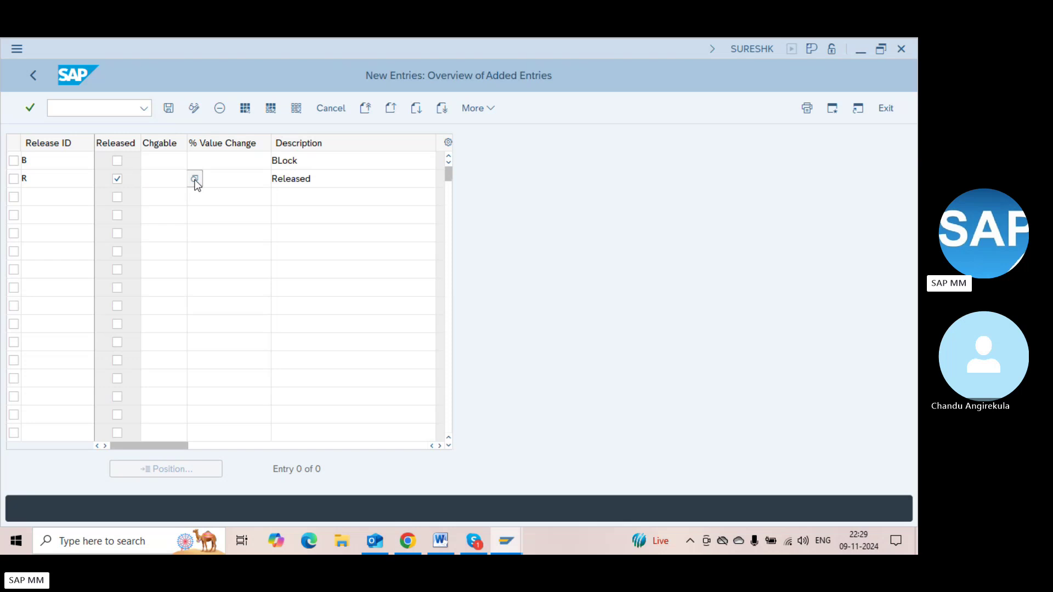
{"action": "left_click", "coordinate": [195, 180]}
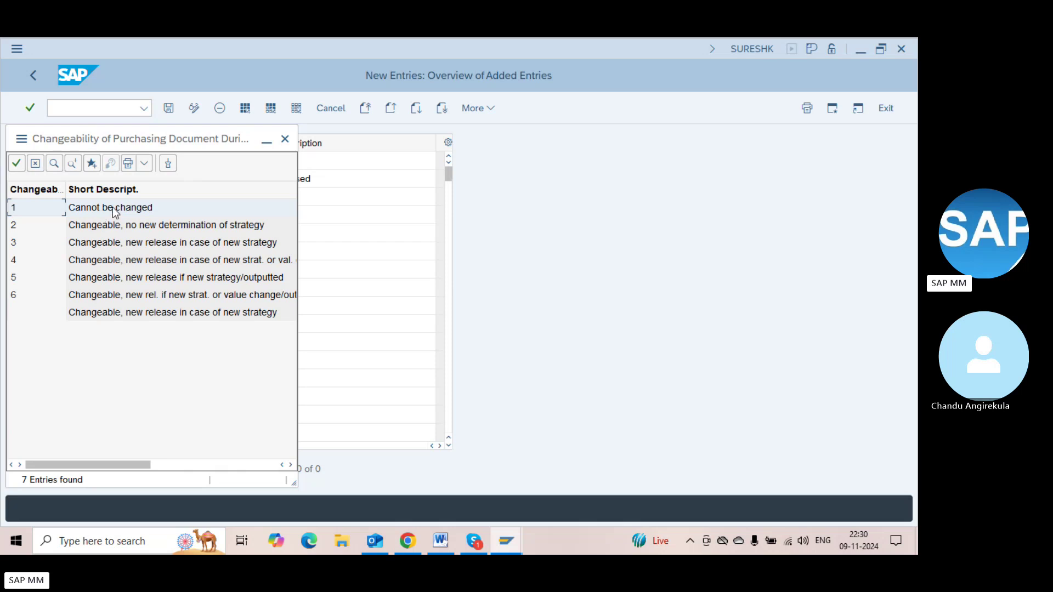
Review the changeability options and set indicator R to 1, Cannot be changed
{"action": "left_click", "coordinate": [134, 229]}
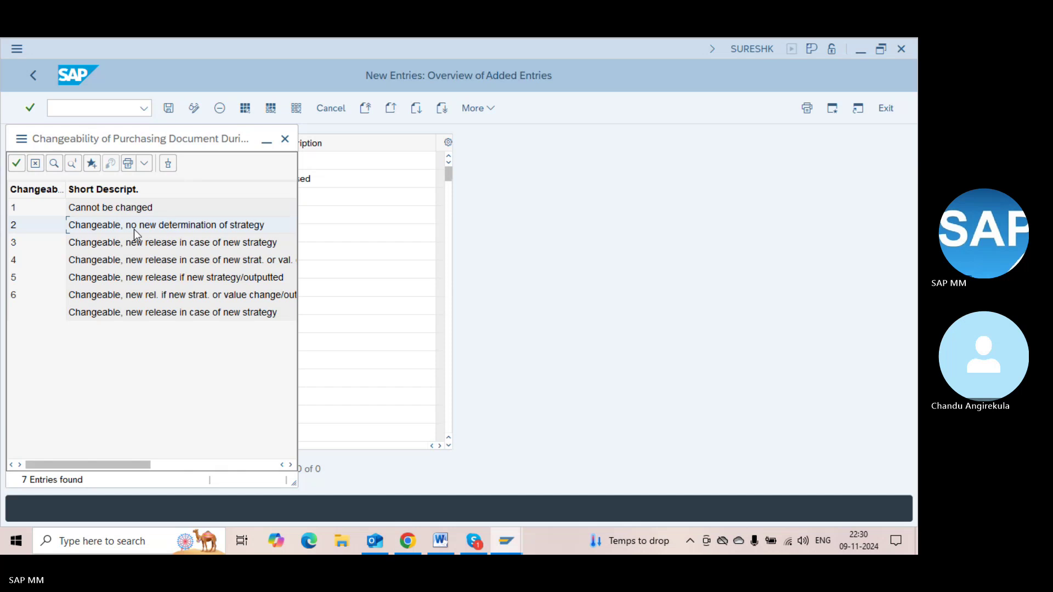
{"action": "left_click", "coordinate": [163, 246]}
{"action": "left_click", "coordinate": [164, 231]}
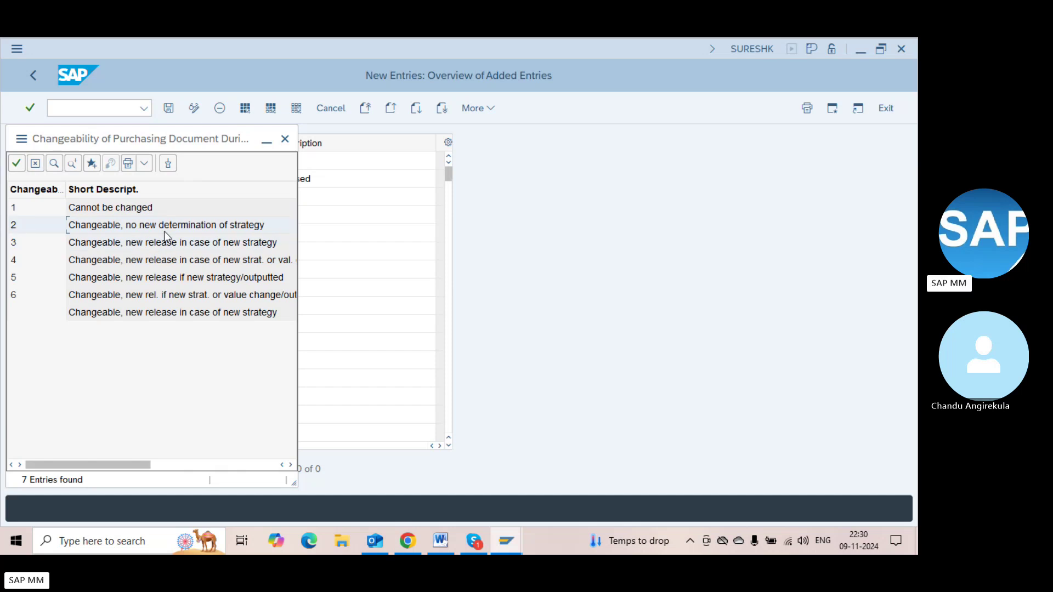
{"action": "left_click", "coordinate": [119, 255]}
{"action": "left_click", "coordinate": [115, 248]}
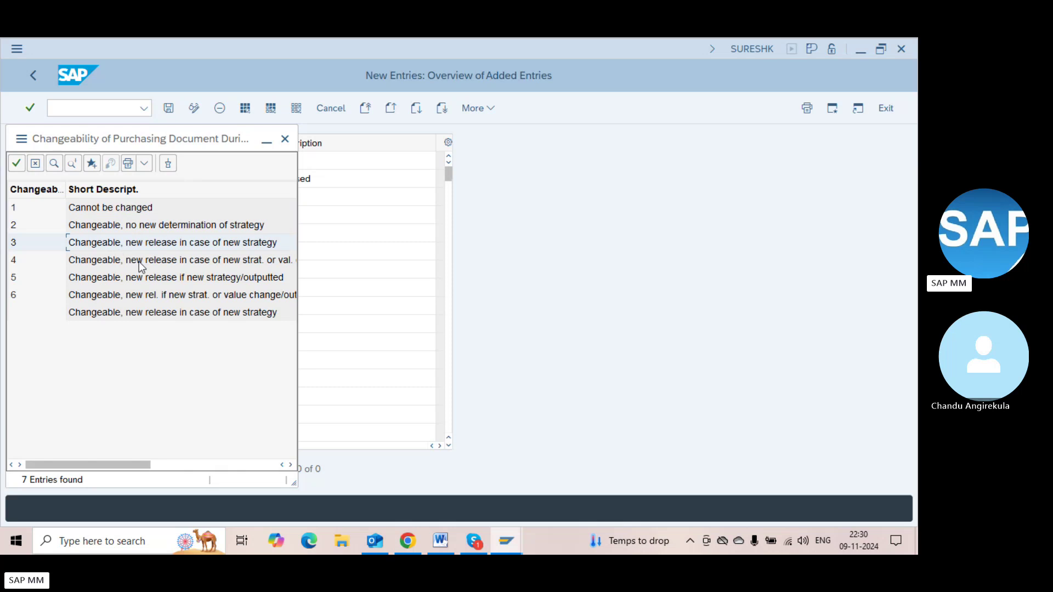
{"action": "left_click", "coordinate": [140, 262]}
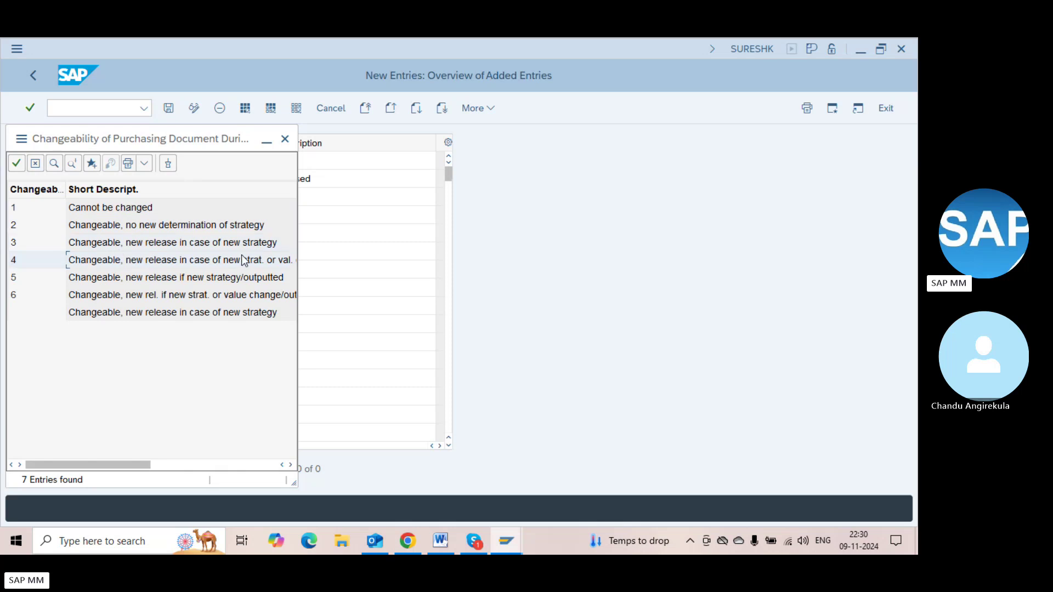
{"action": "left_click", "coordinate": [242, 277]}
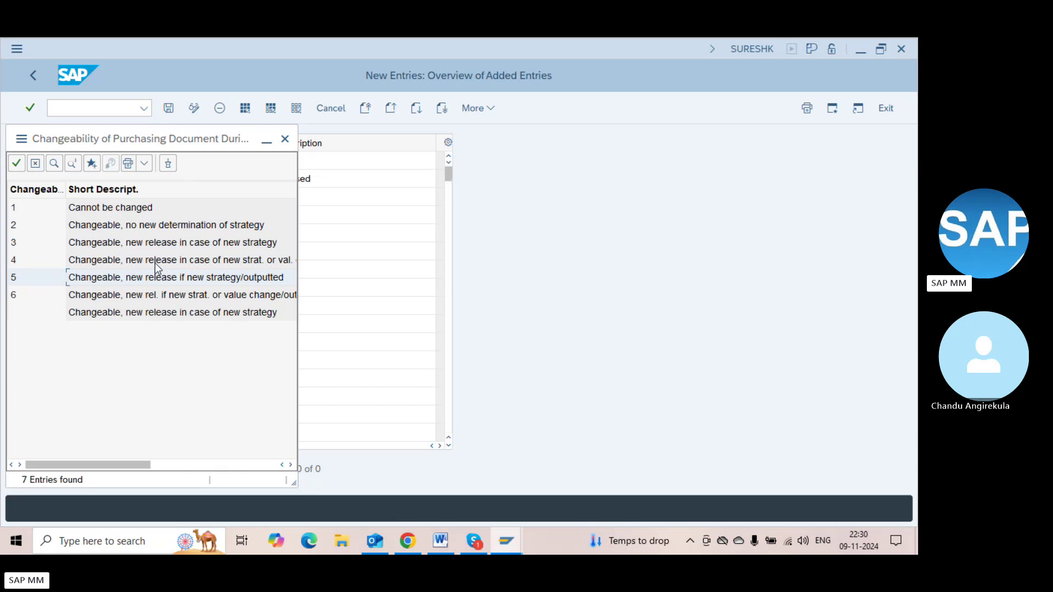
{"action": "double_click", "coordinate": [116, 209]}
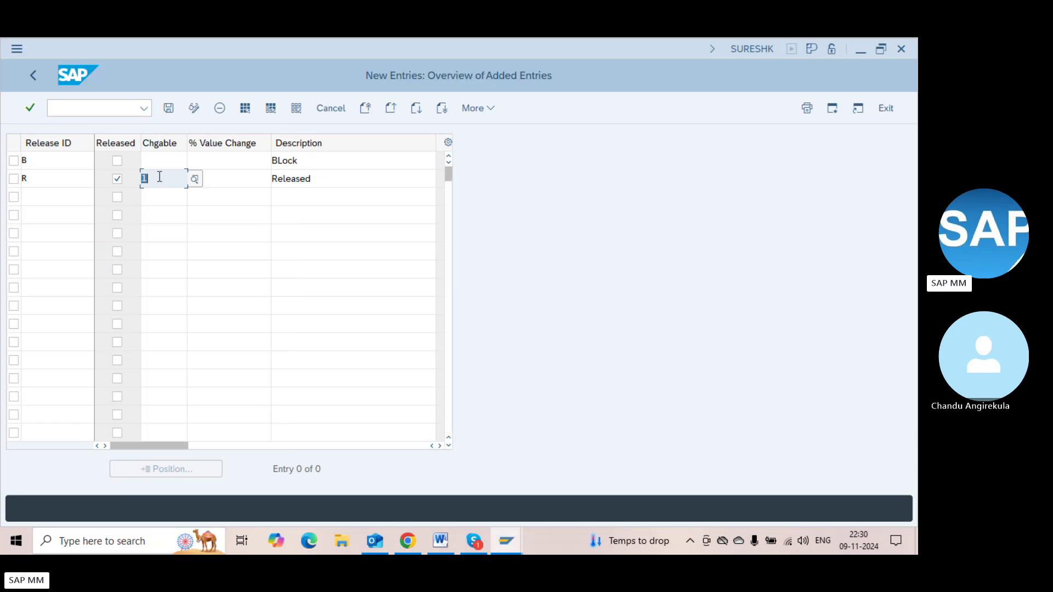
Give indicator R a 10 % value change and save the release indicator entries
{"action": "left_click", "coordinate": [155, 162]}
{"action": "left_click", "coordinate": [208, 182]}
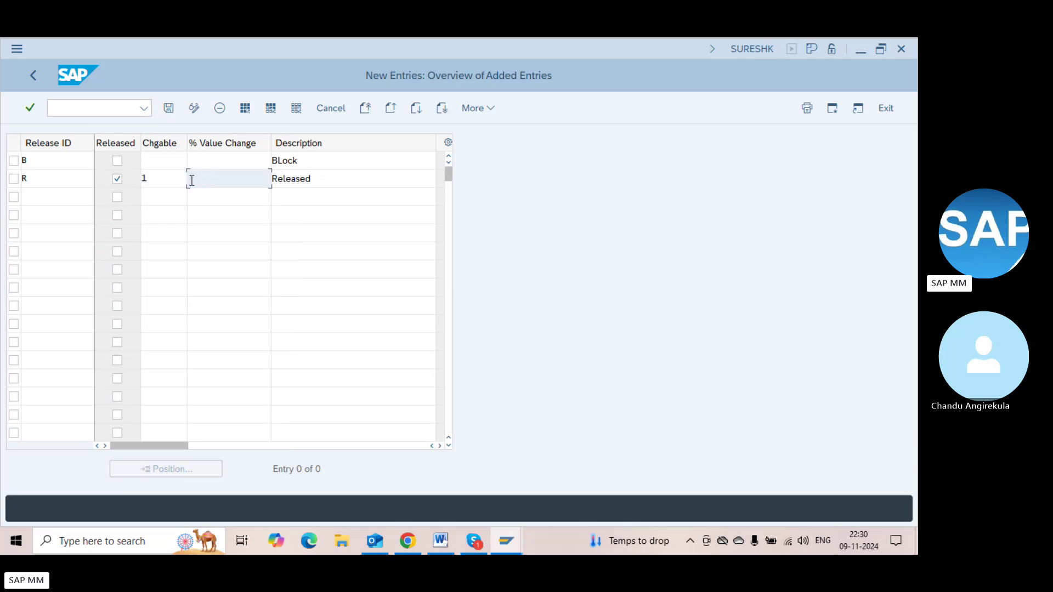
{"action": "left_click", "coordinate": [179, 178]}
{"action": "left_click", "coordinate": [225, 181]}
{"action": "key", "text": "Return"}
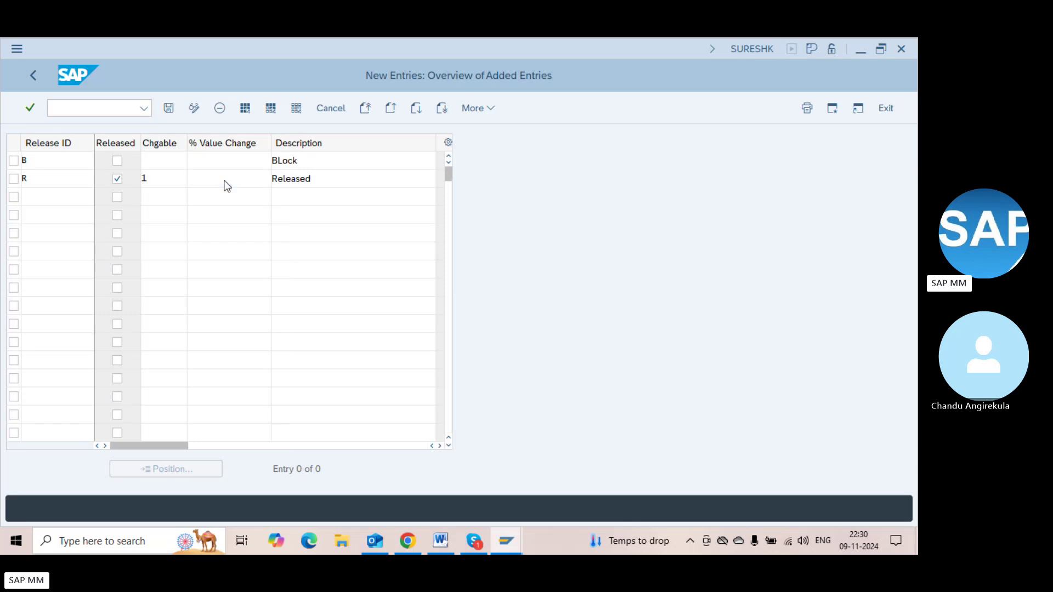
{"action": "key", "text": "ctrl+s"}
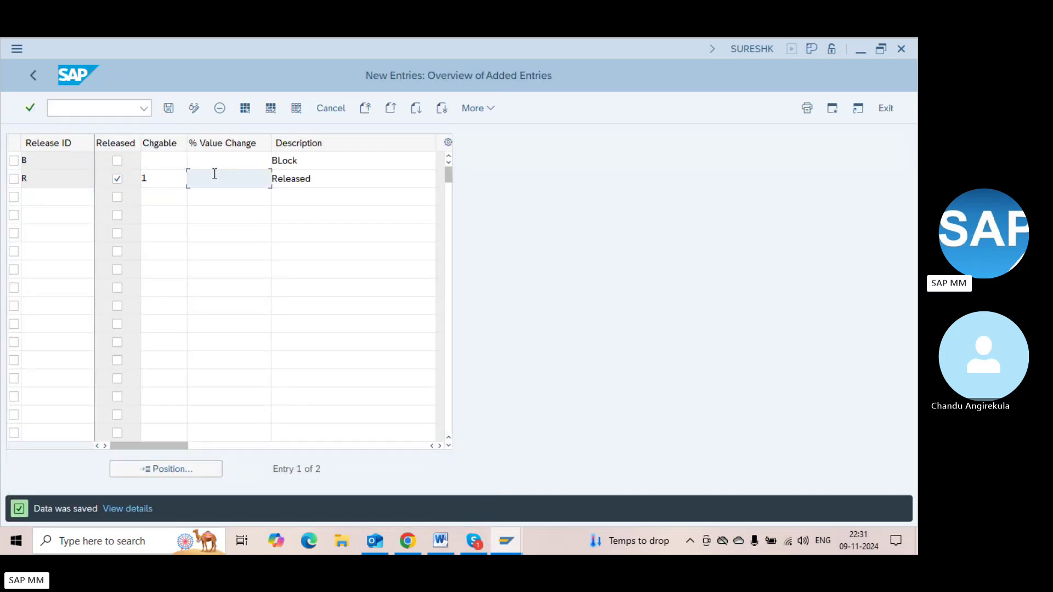
{"action": "type", "text": "10"}
{"action": "key", "text": "Return"}
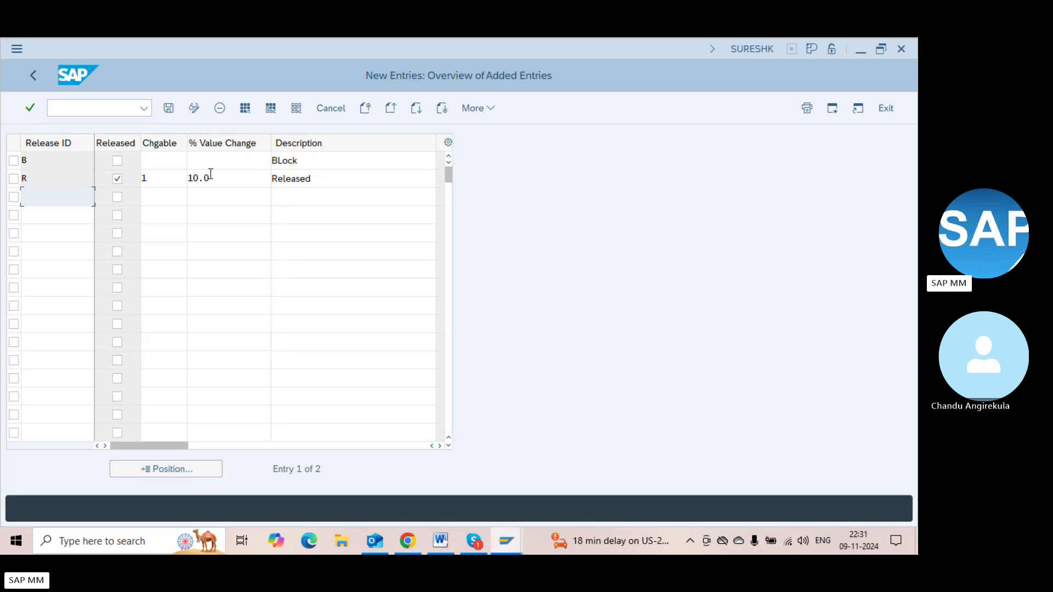
Set R's changeability to 4 with 10 % value change, save, and return to the overview
{"action": "left_click", "coordinate": [168, 180]}
{"action": "left_click", "coordinate": [195, 181]}
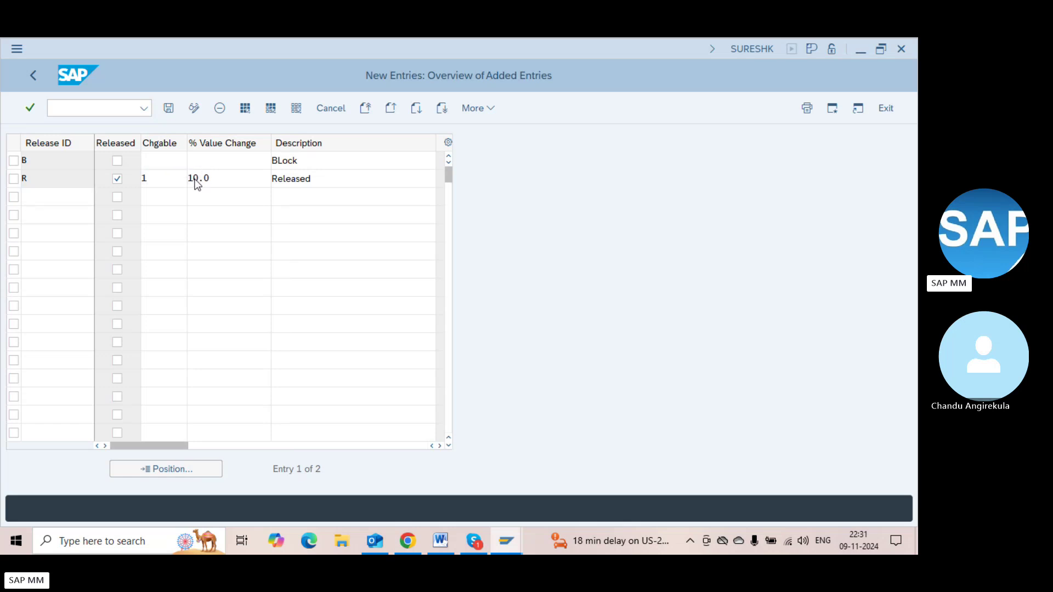
{"action": "left_click", "coordinate": [157, 179]}
{"action": "left_click", "coordinate": [167, 177]}
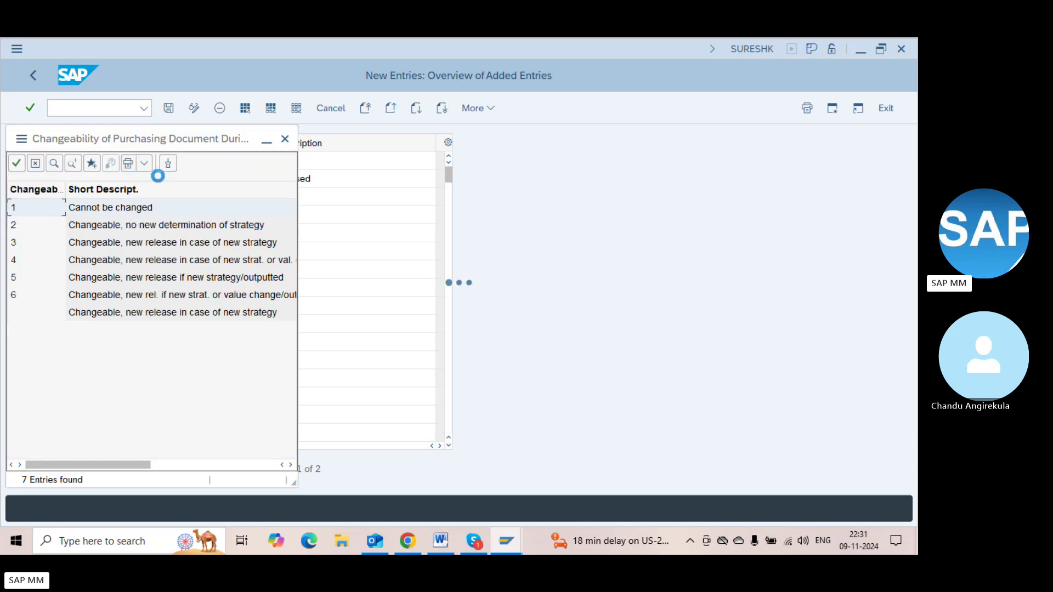
{"action": "left_click", "coordinate": [116, 256]}
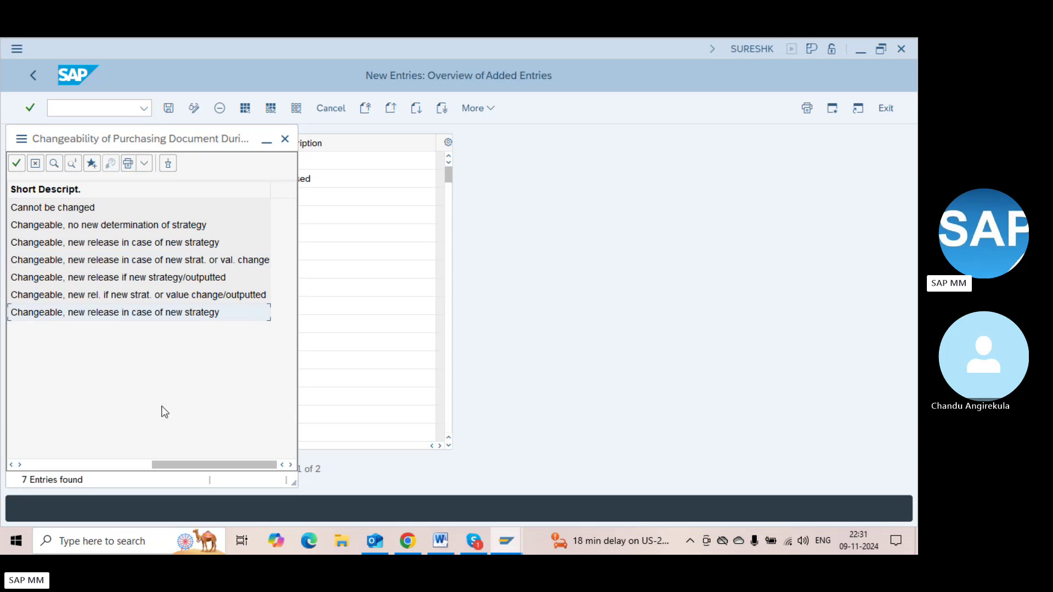
{"action": "left_click", "coordinate": [54, 464]}
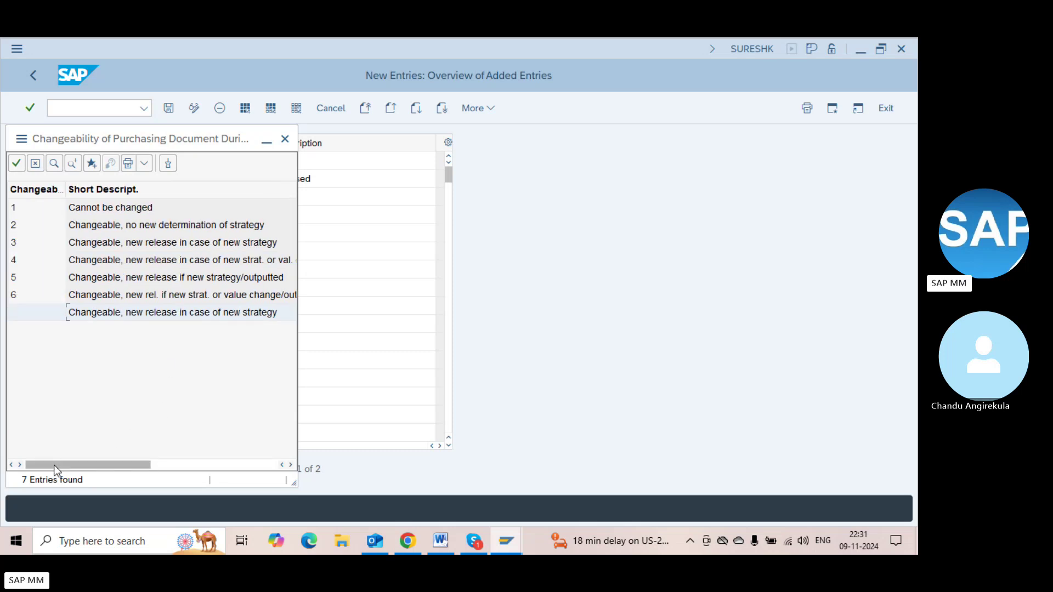
{"action": "double_click", "coordinate": [133, 263]}
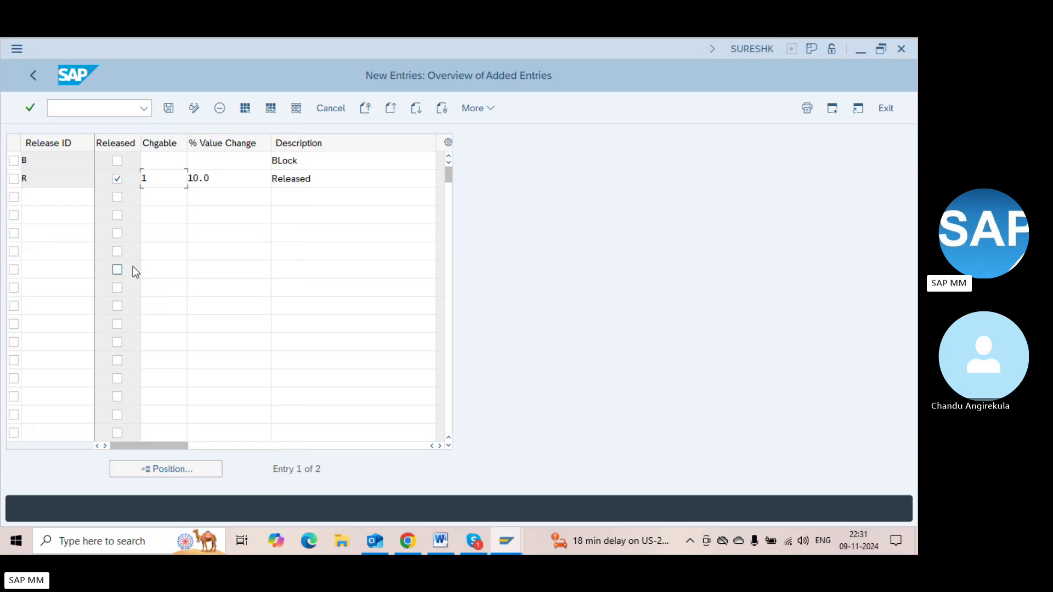
{"action": "key", "text": "Tab"}
{"action": "type", "text": "10"}
{"action": "key", "text": "Return"}
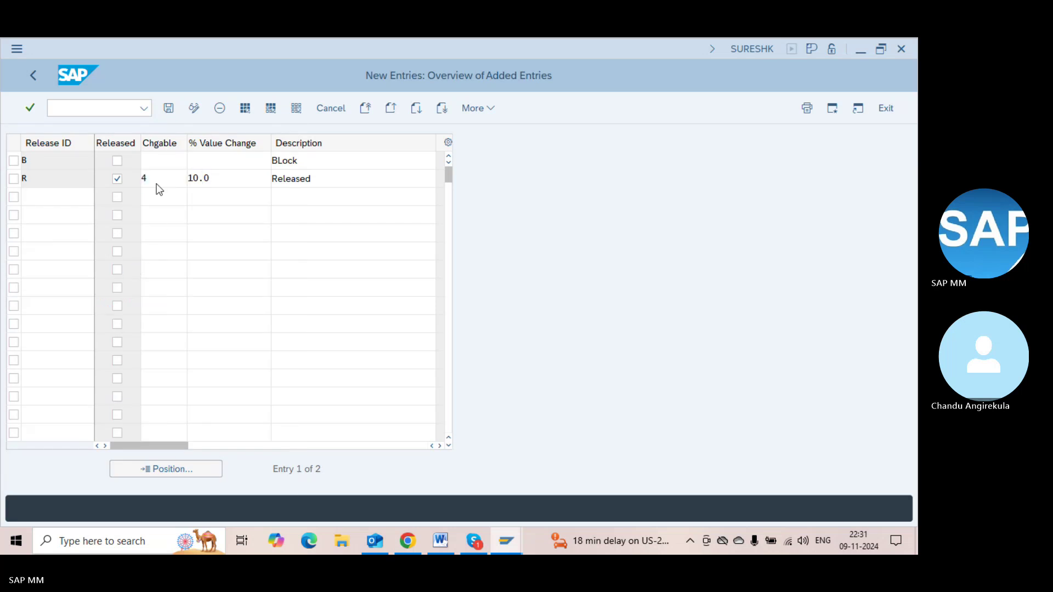
{"action": "key", "text": "ctrl+s"}
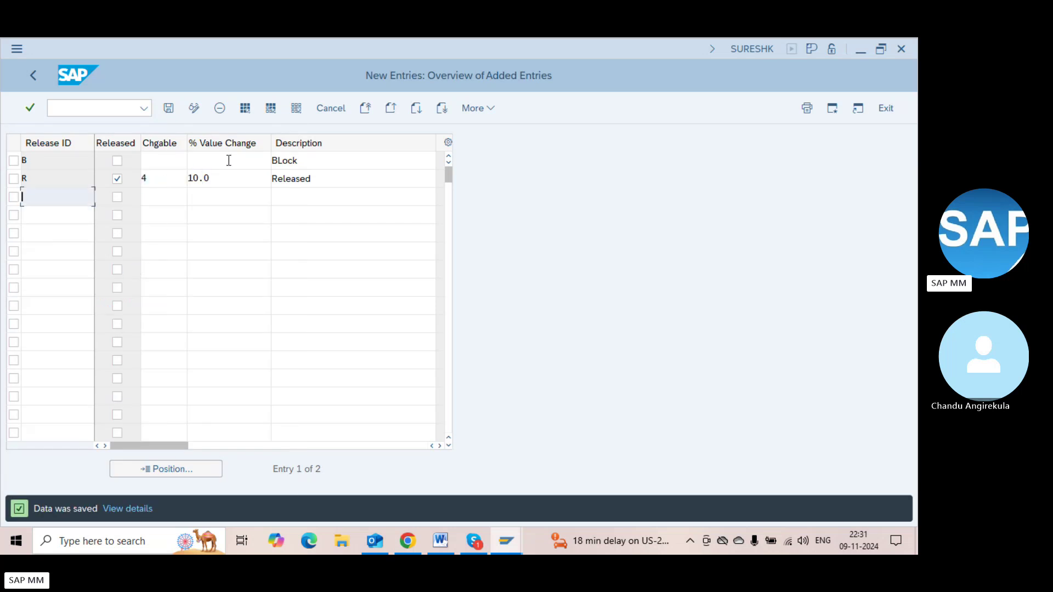
{"action": "left_click", "coordinate": [234, 173]}
{"action": "key", "text": "F3"}
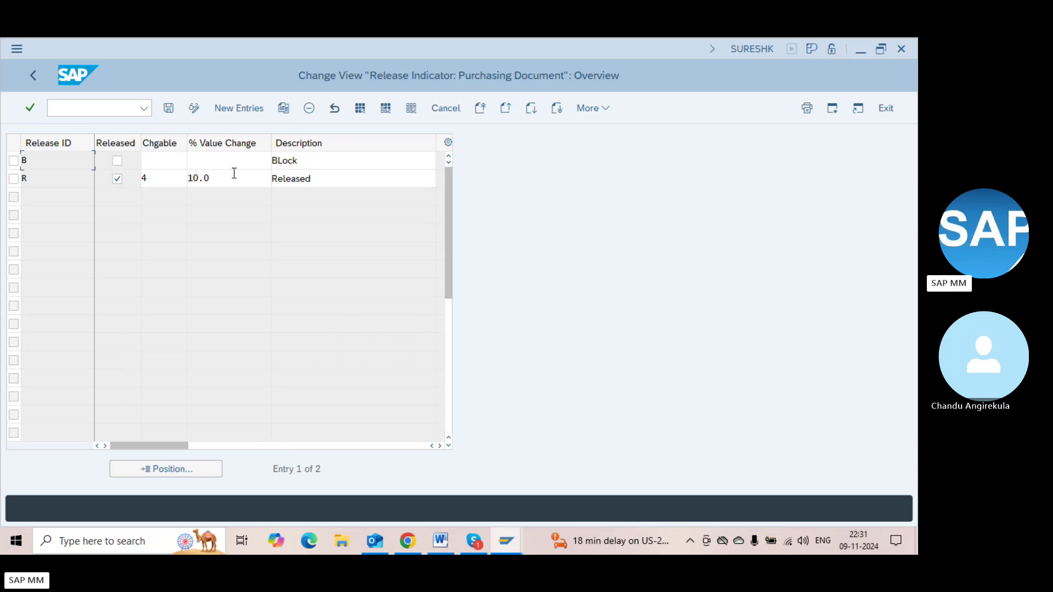
Reopen the Release indicator settings and start a new entry
{"action": "key", "text": "F3"}
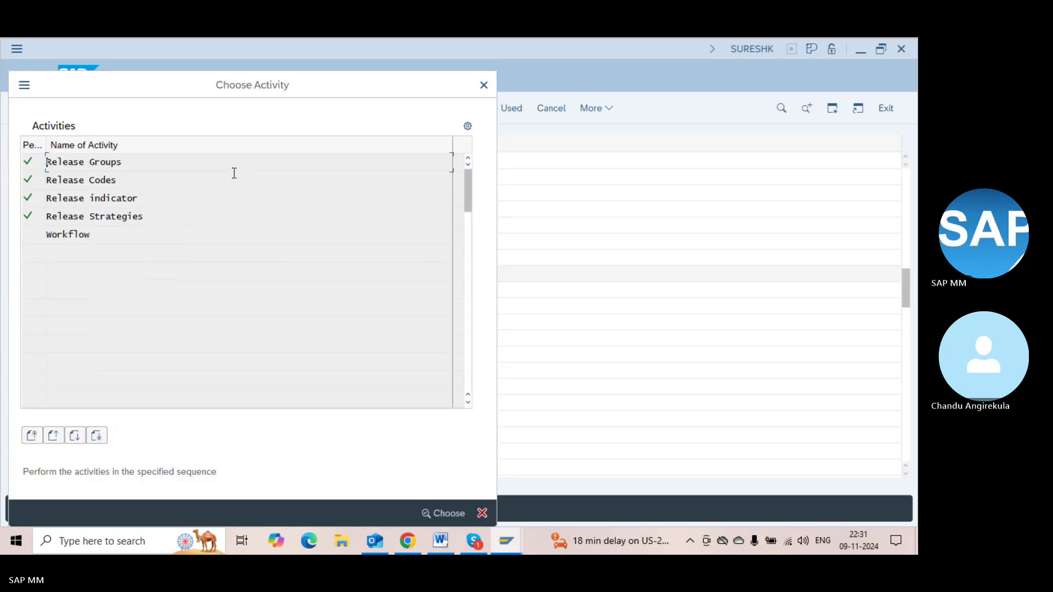
{"action": "key", "text": "F3"}
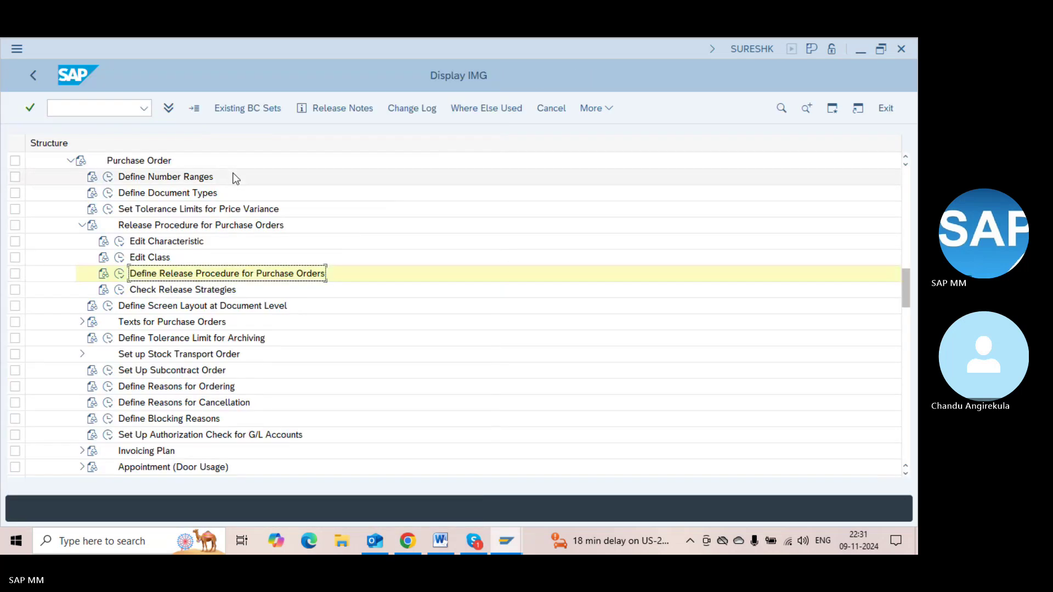
{"action": "left_click", "coordinate": [120, 274]}
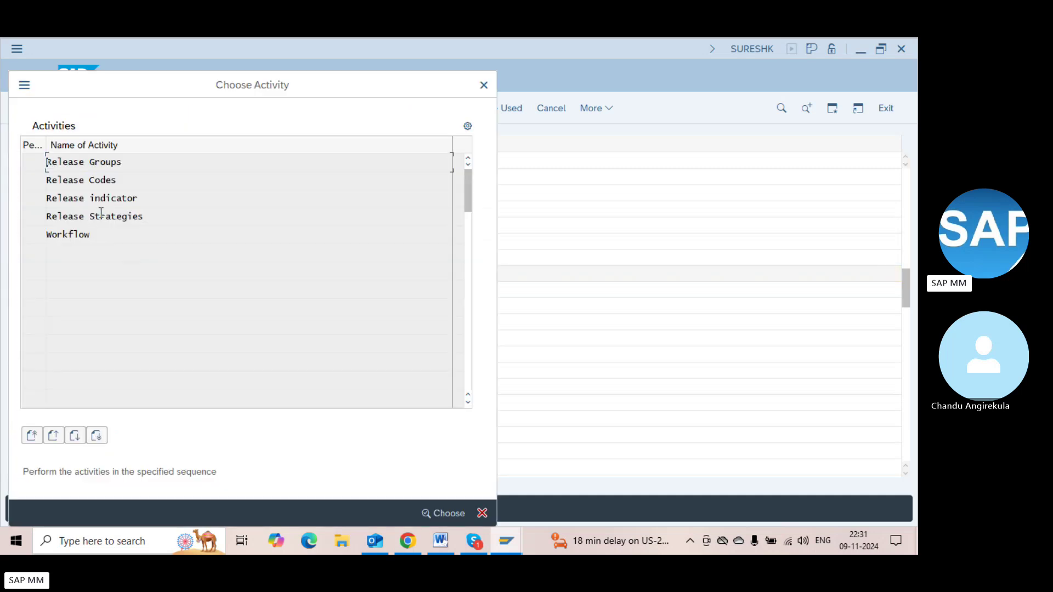
{"action": "key", "text": "F3"}
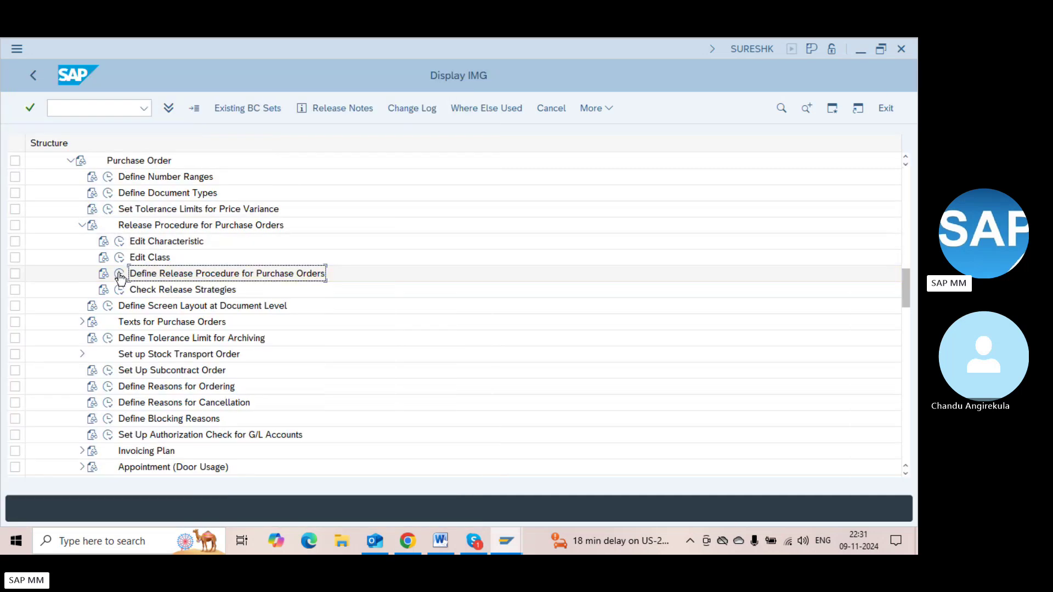
{"action": "left_click", "coordinate": [120, 275]}
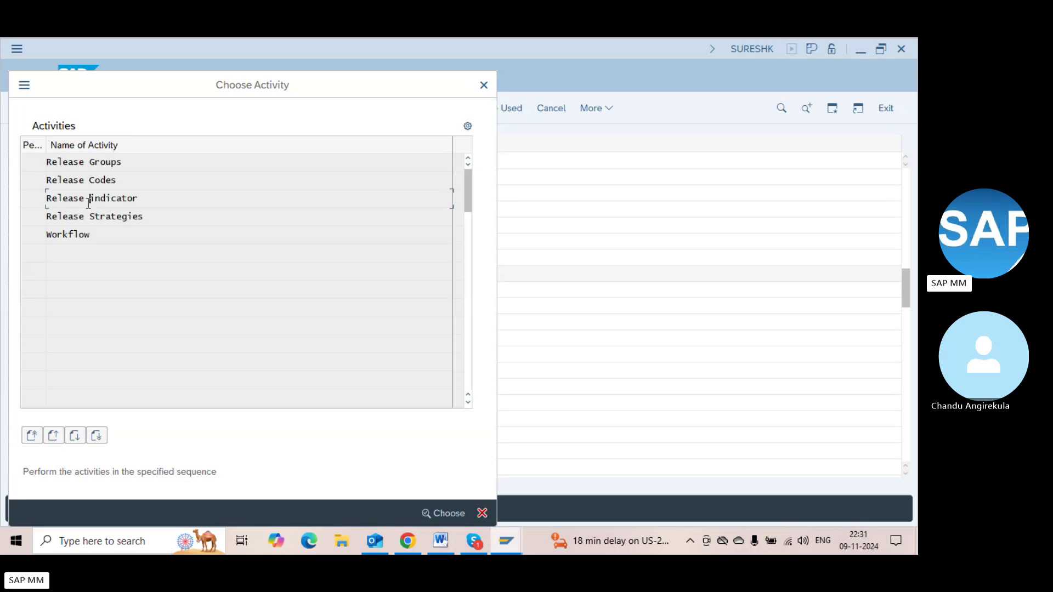
{"action": "double_click", "coordinate": [88, 200]}
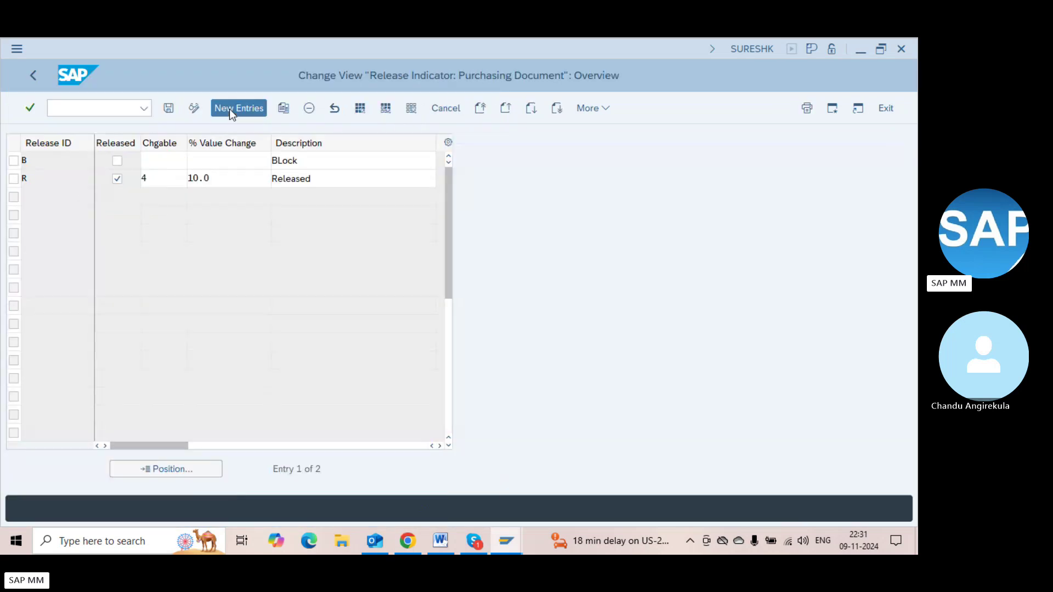
{"action": "left_click", "coordinate": [229, 109]}
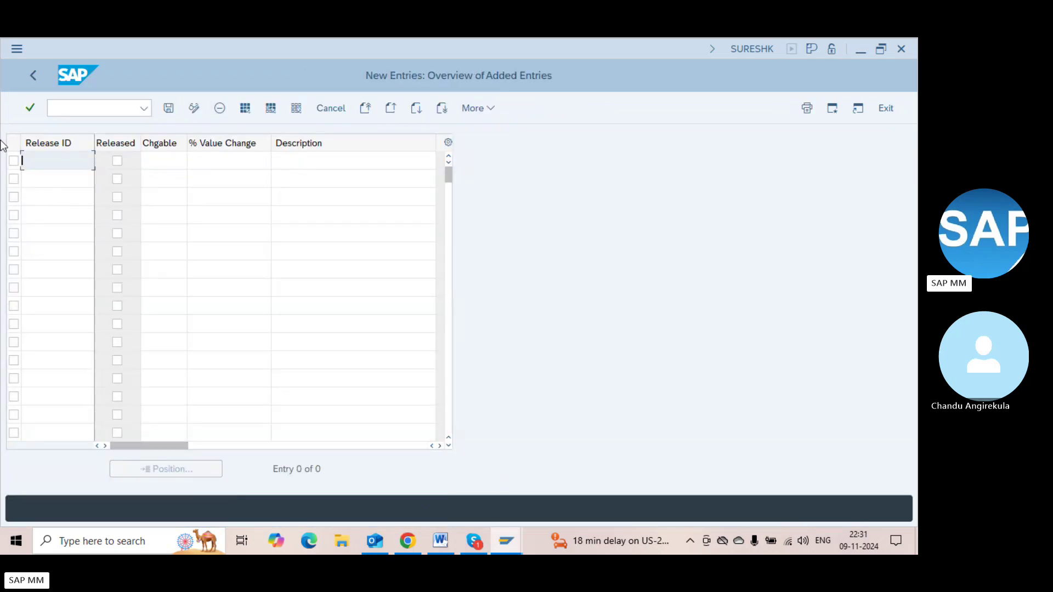
Add indicator P flagged as released with changeability 1, Cannot be changed
{"action": "type", "text": "P"}
{"action": "key", "text": "Tab"}
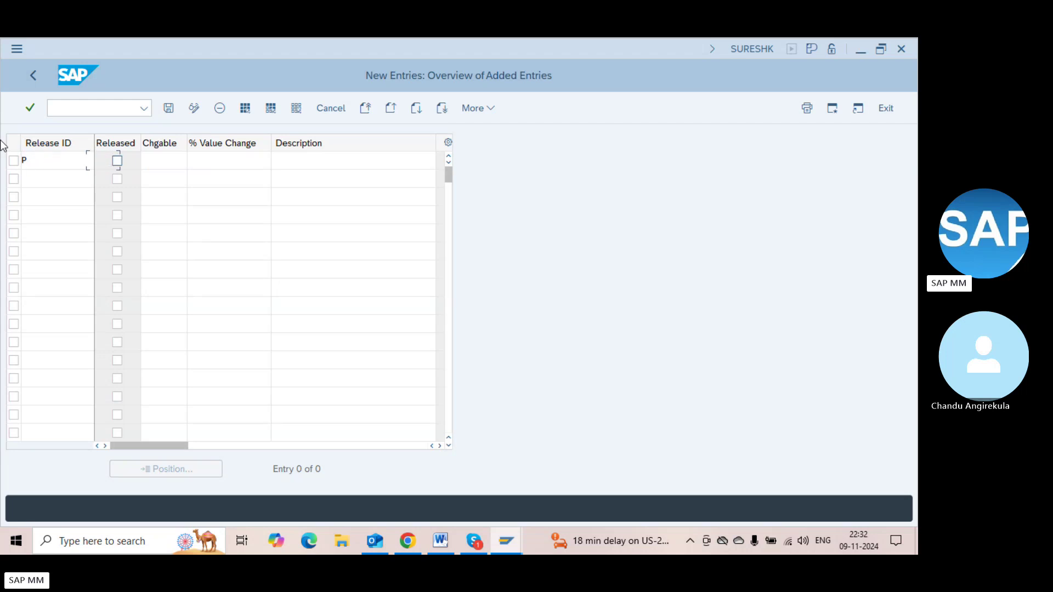
{"action": "key", "text": "space"}
{"action": "key", "text": "Tab"}
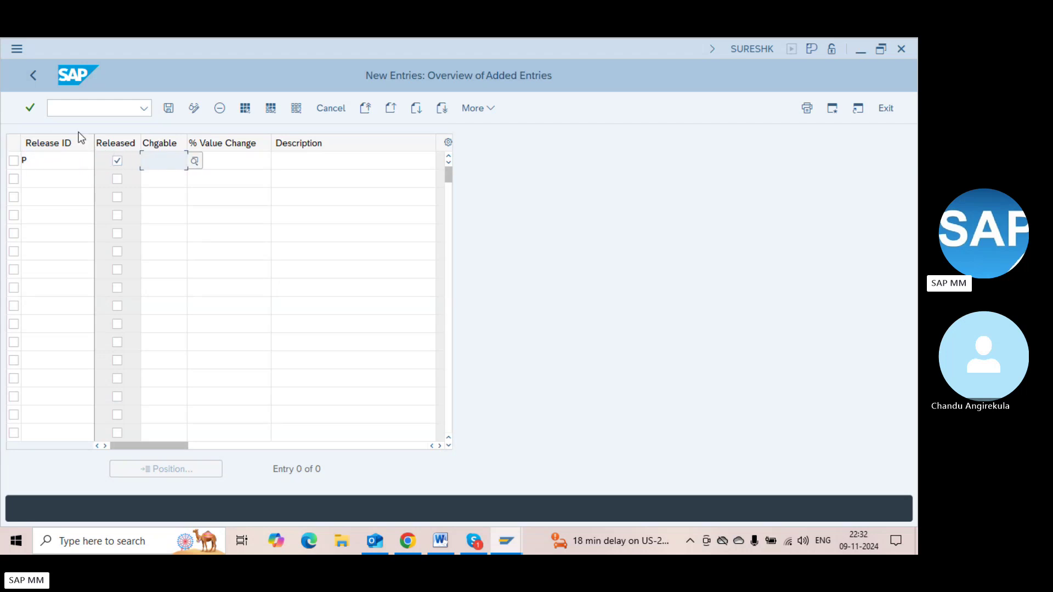
{"action": "left_click", "coordinate": [195, 160]}
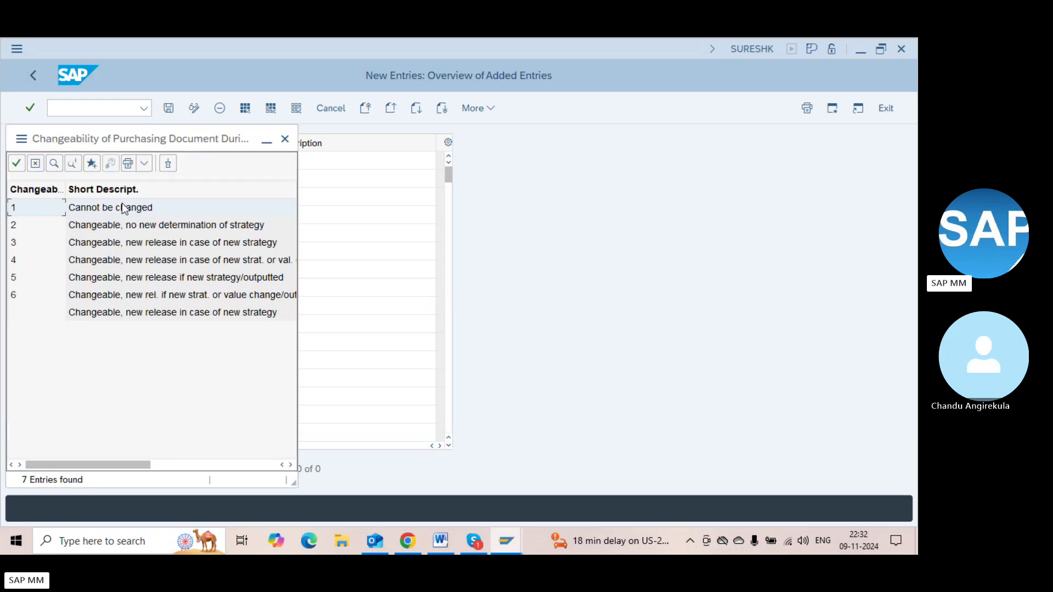
{"action": "double_click", "coordinate": [122, 206]}
{"action": "key", "text": "Tab"}
{"action": "key", "text": "Tab"}
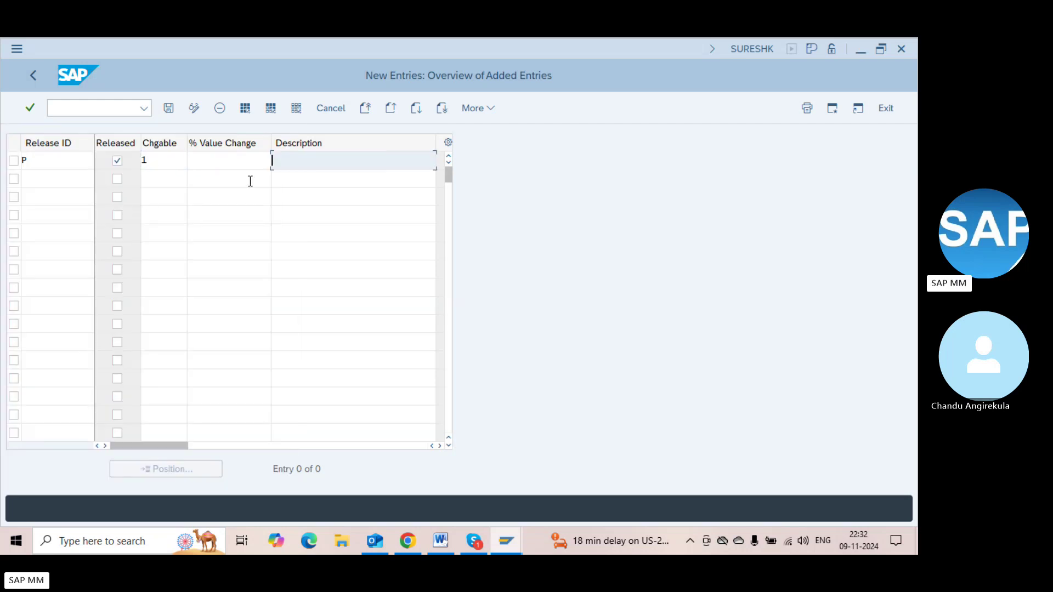
Describe P as 'Fully released no change', save it under the customizing request, and go back
{"action": "type", "text": "Released"}
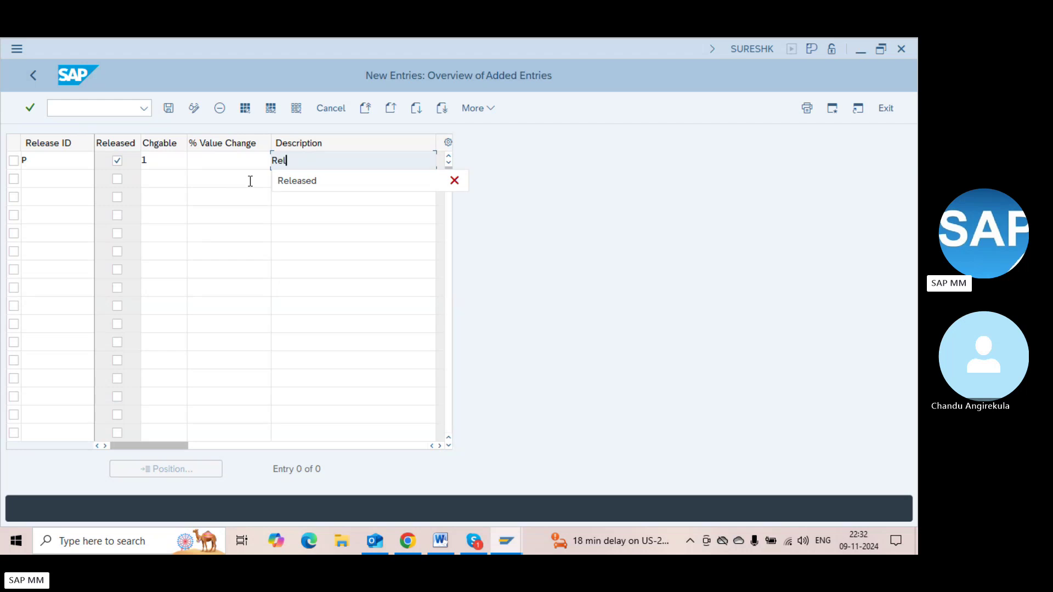
{"action": "key", "text": "BackSpace"}
{"action": "key", "text": "BackSpace"}
{"action": "key", "text": "BackSpace"}
{"action": "key", "text": "BackSpace"}
{"action": "key", "text": "BackSpace"}
{"action": "key", "text": "BackSpace"}
{"action": "key", "text": "BackSpace"}
{"action": "key", "text": "BackSpace"}
{"action": "type", "text": "Fully "}
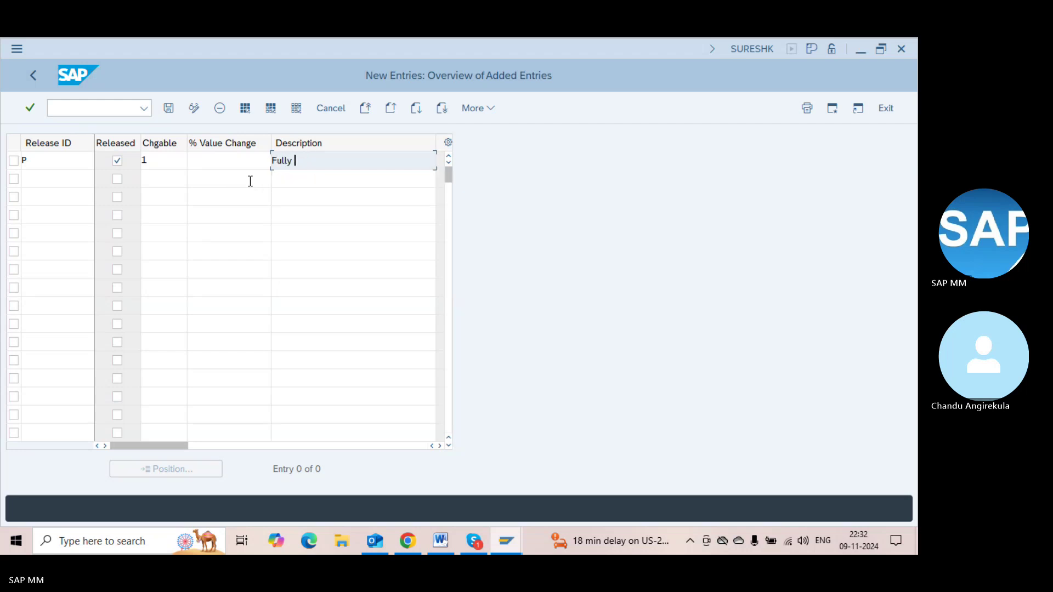
{"action": "type", "text": "released not"}
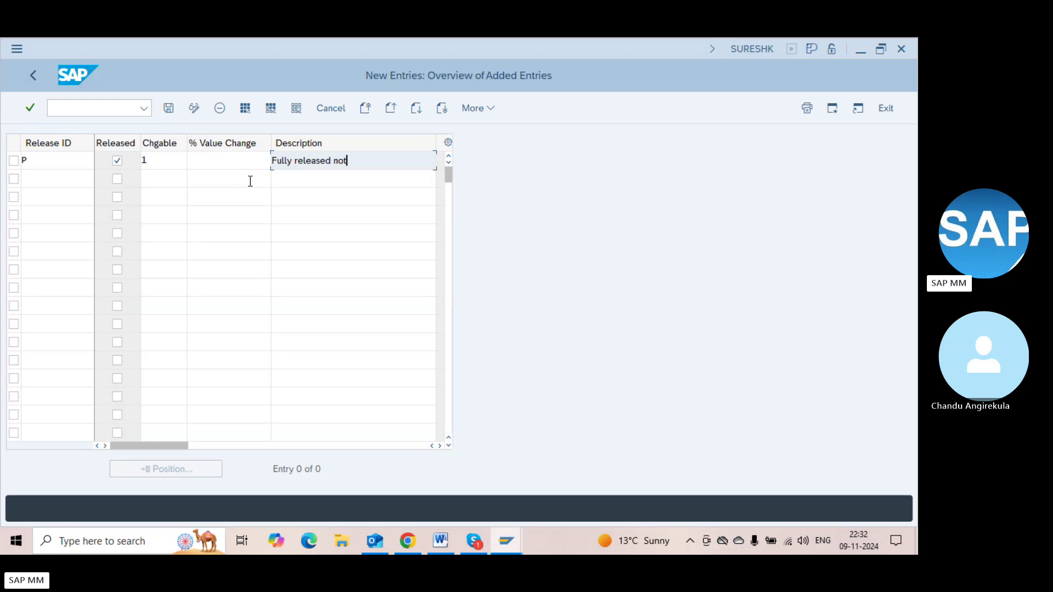
{"action": "key", "text": "BackSpace"}
{"action": "type", "text": "change"}
{"action": "key", "text": "Return"}
{"action": "key", "text": "ctrl+s"}
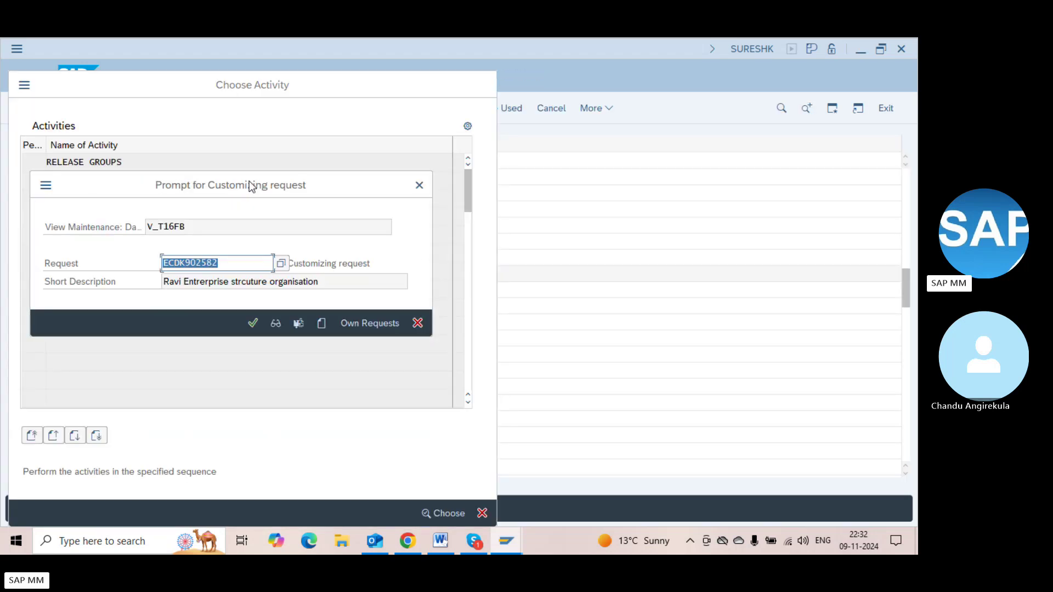
{"action": "key", "text": "Return"}
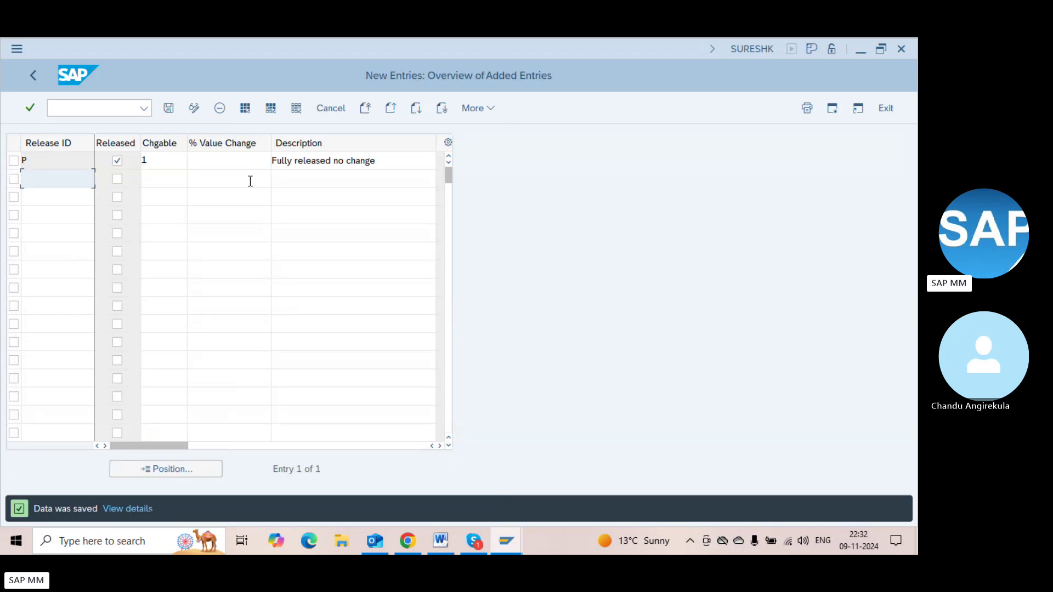
{"action": "key", "text": "F3"}
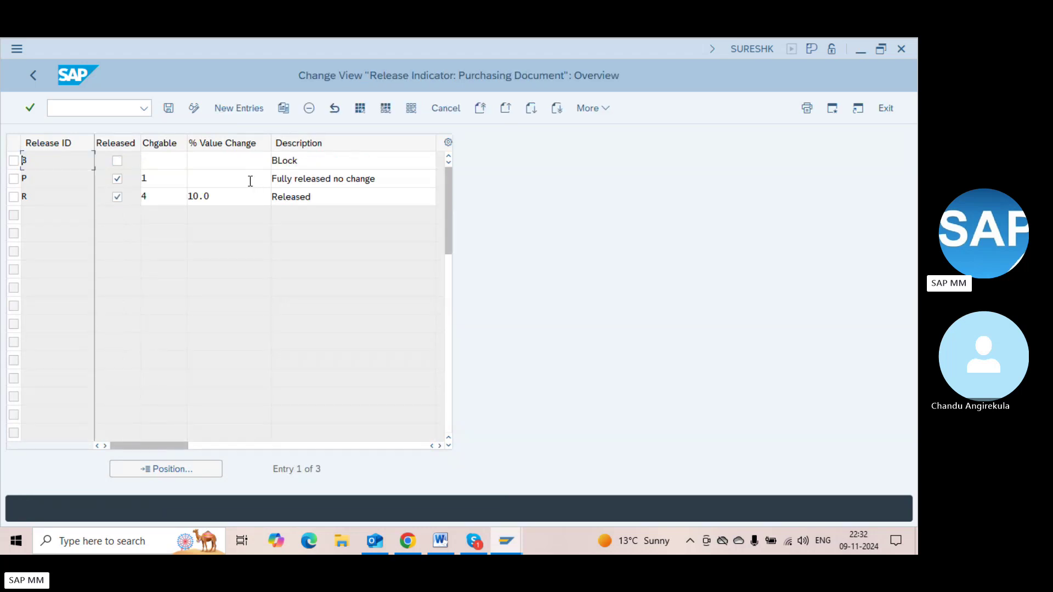
{"action": "key", "text": "F3"}
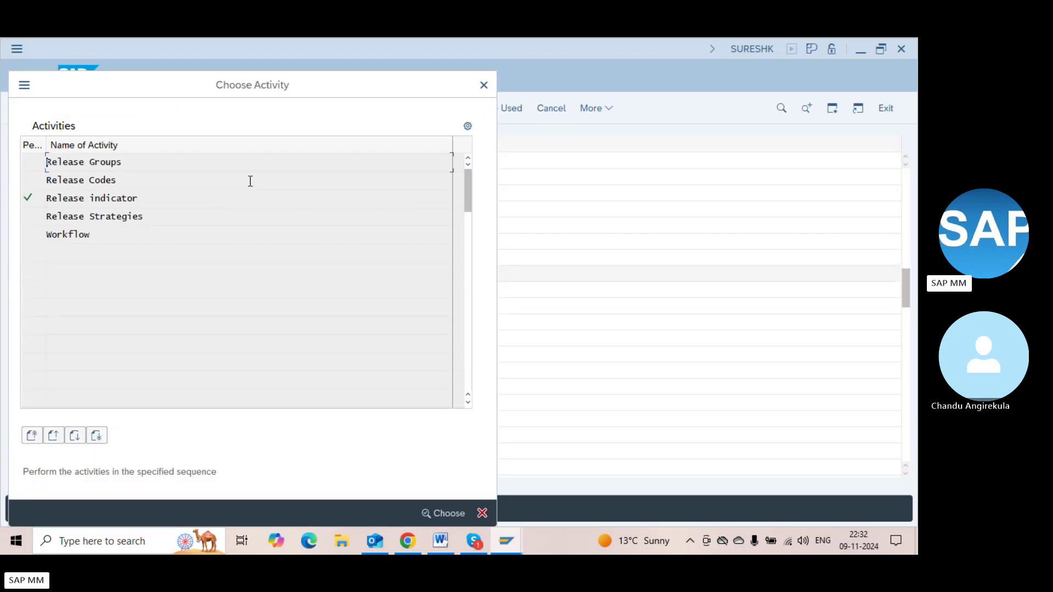
Create release strategy S1 '<50,000-Domestic Ord' for release group RG
{"action": "double_click", "coordinate": [133, 216]}
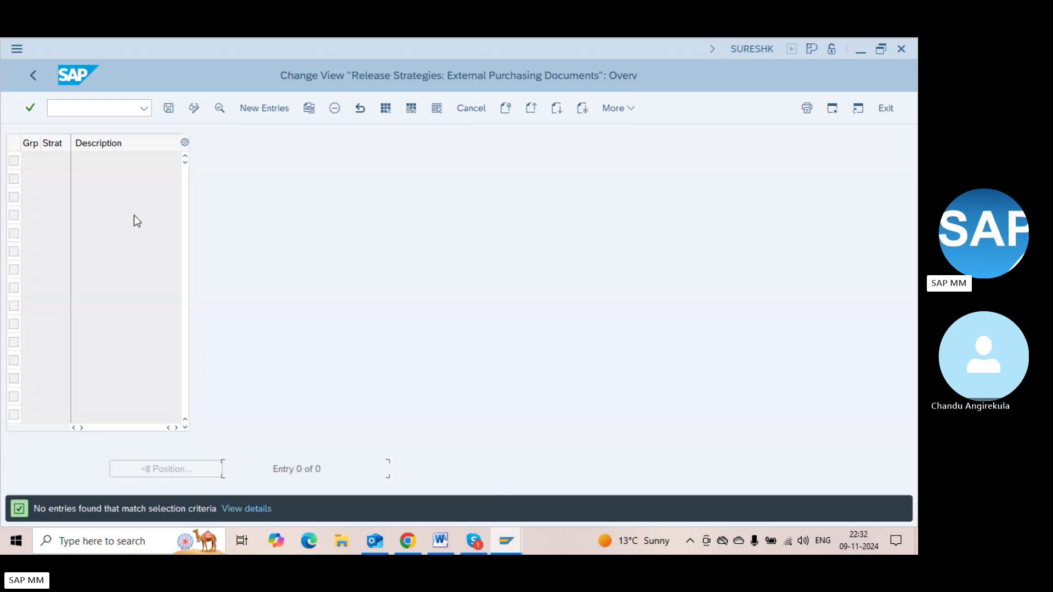
{"action": "left_click", "coordinate": [254, 107]}
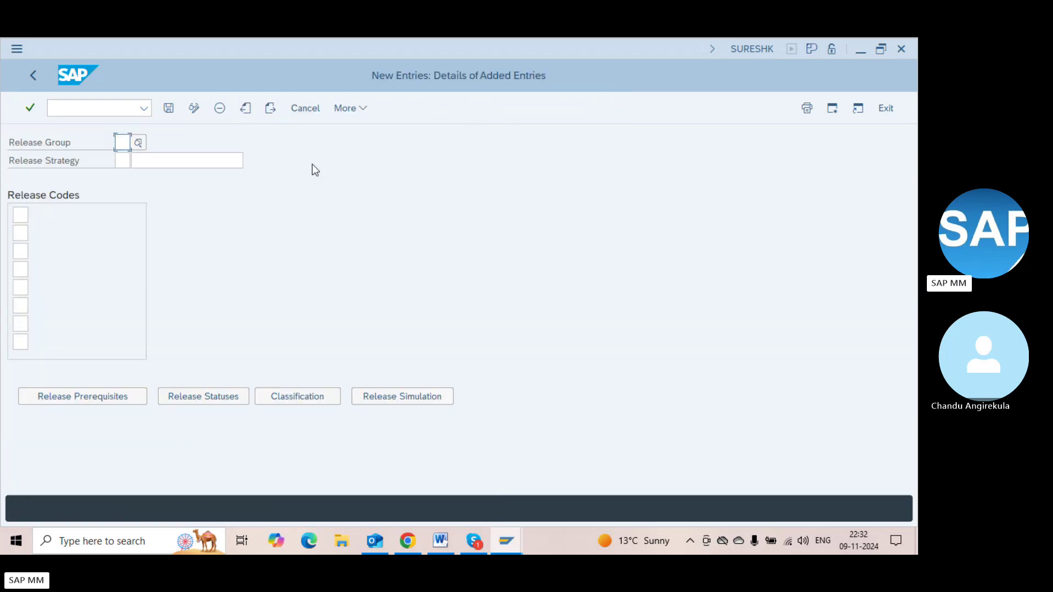
{"action": "type", "text": "RG"}
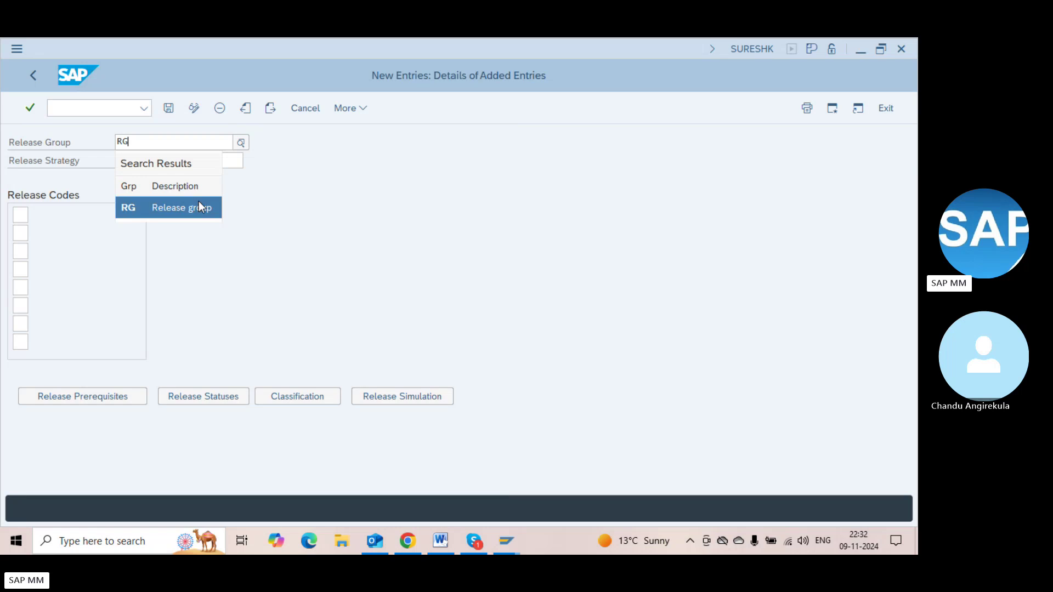
{"action": "left_click", "coordinate": [201, 207]}
{"action": "type", "text": "S1"}
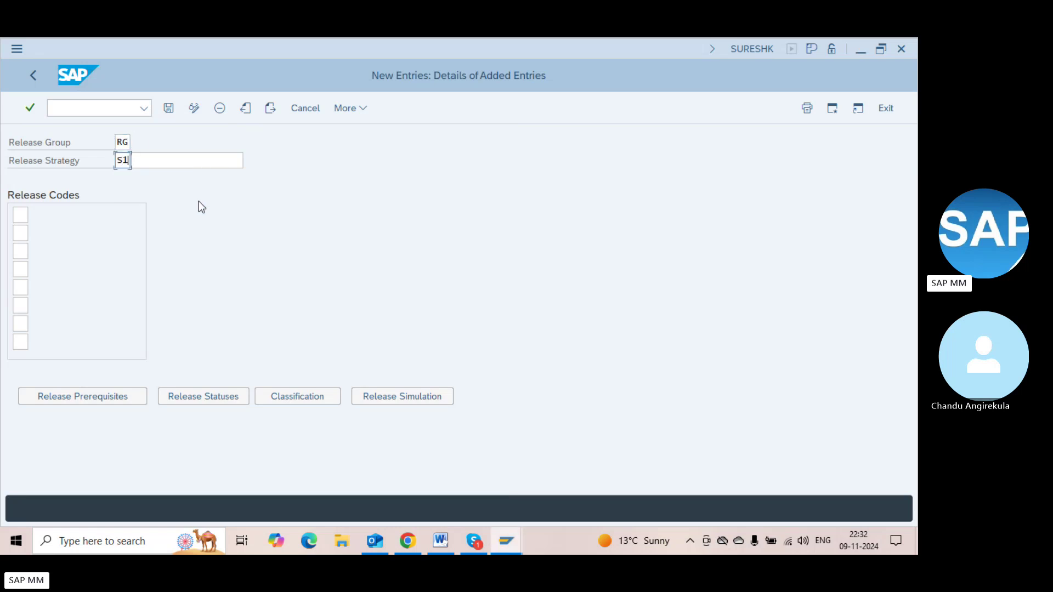
{"action": "key", "text": "Tab"}
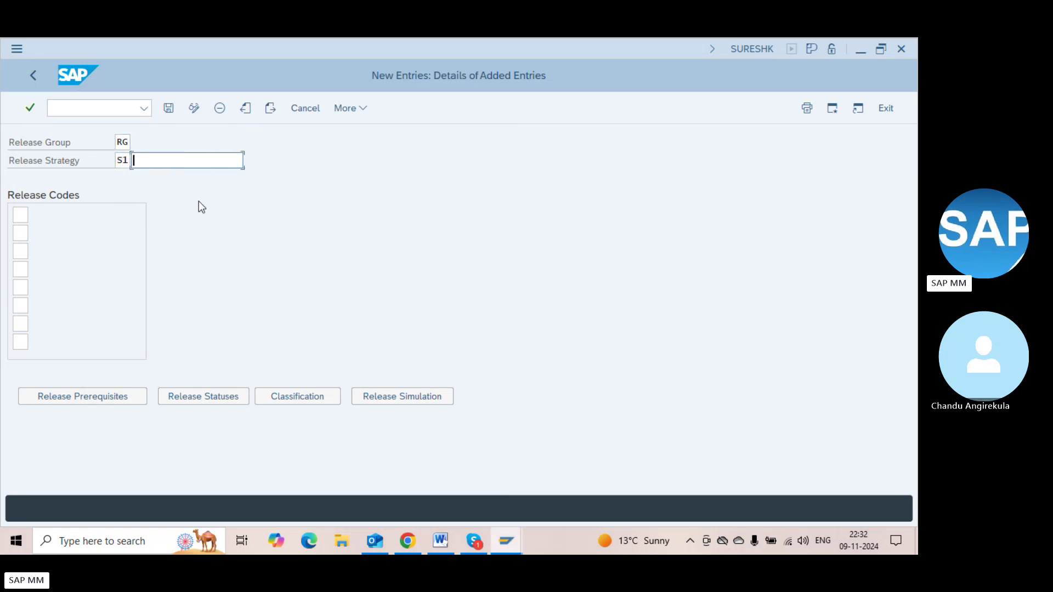
{"action": "type", "text": "<50,000"}
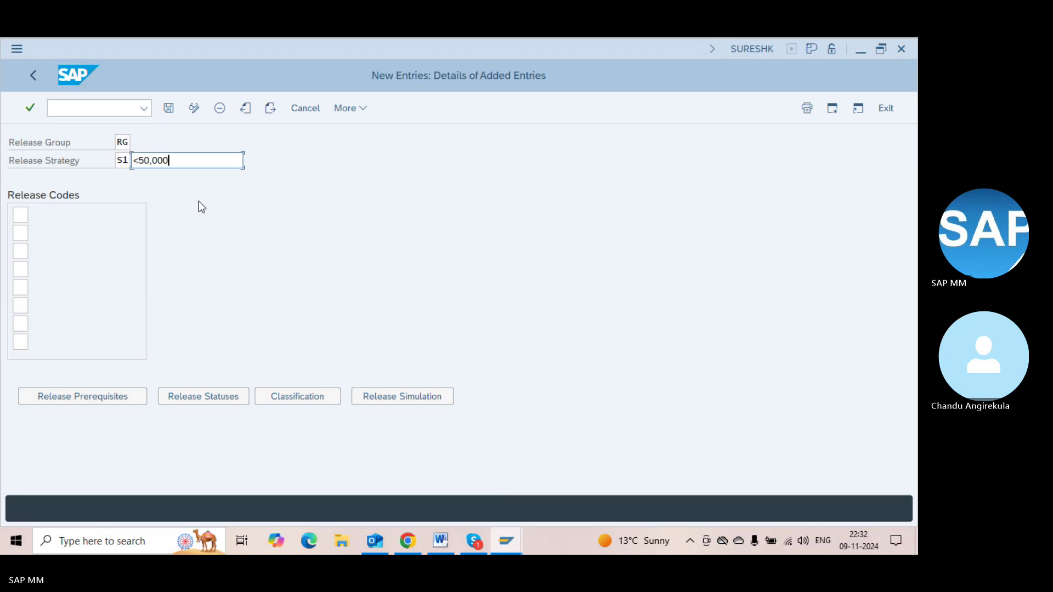
{"action": "type", "text": "-"}
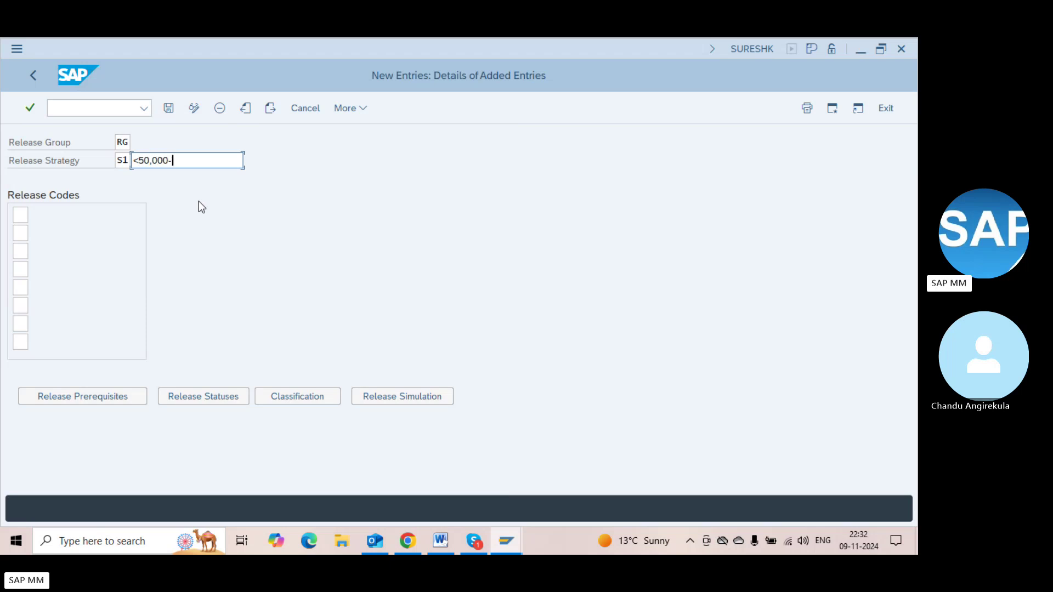
{"action": "type", "text": "Domestic Ord"}
Assign release codes L9, L8 and L7 to S1 and bring up its release prerequisites
{"action": "key", "text": "Tab"}
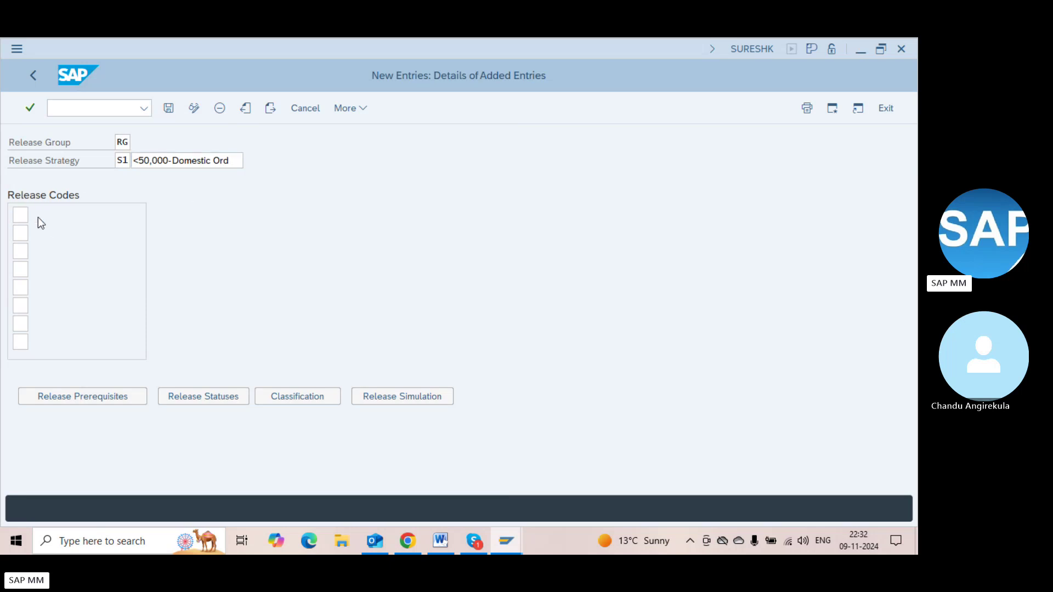
{"action": "key", "text": "F4"}
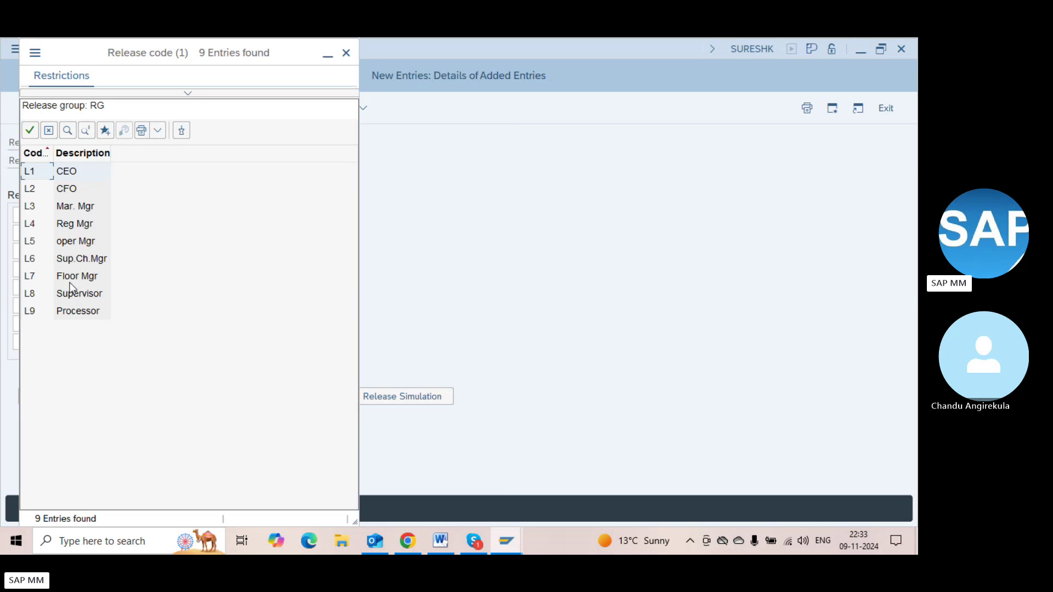
{"action": "double_click", "coordinate": [57, 311]}
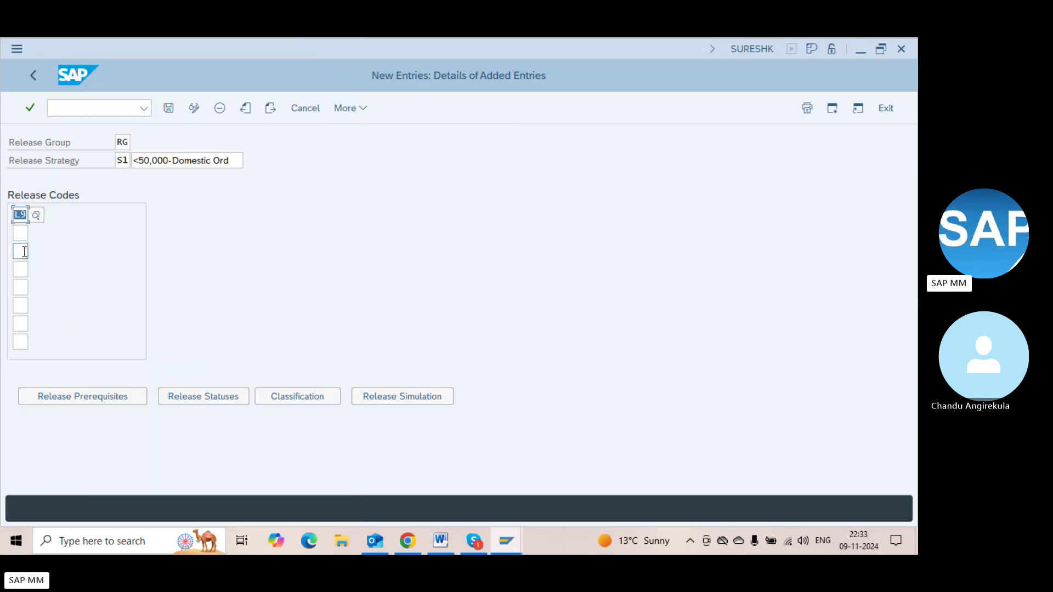
{"action": "left_click", "coordinate": [21, 235]}
{"action": "key", "text": "F4"}
{"action": "key", "text": "Escape"}
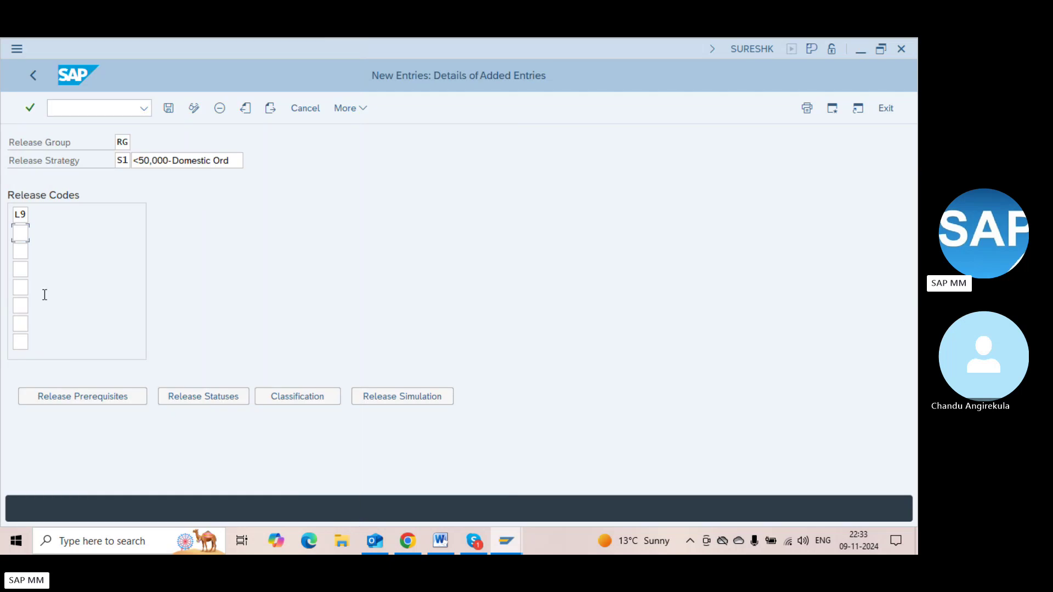
{"action": "type", "text": "L8"}
{"action": "left_click", "coordinate": [21, 252]}
{"action": "left_click", "coordinate": [37, 252]}
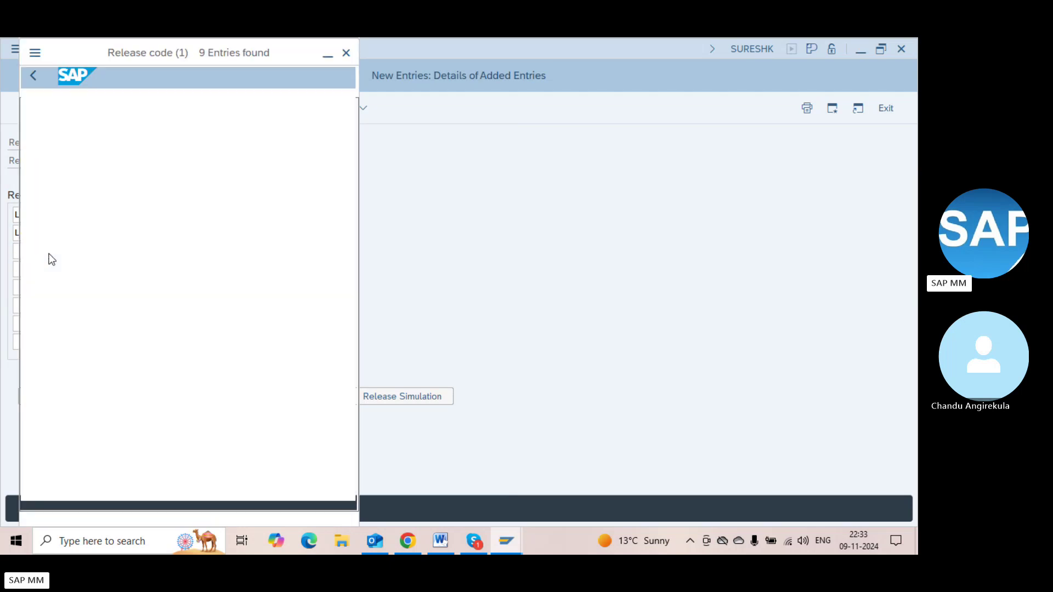
{"action": "key", "text": "Escape"}
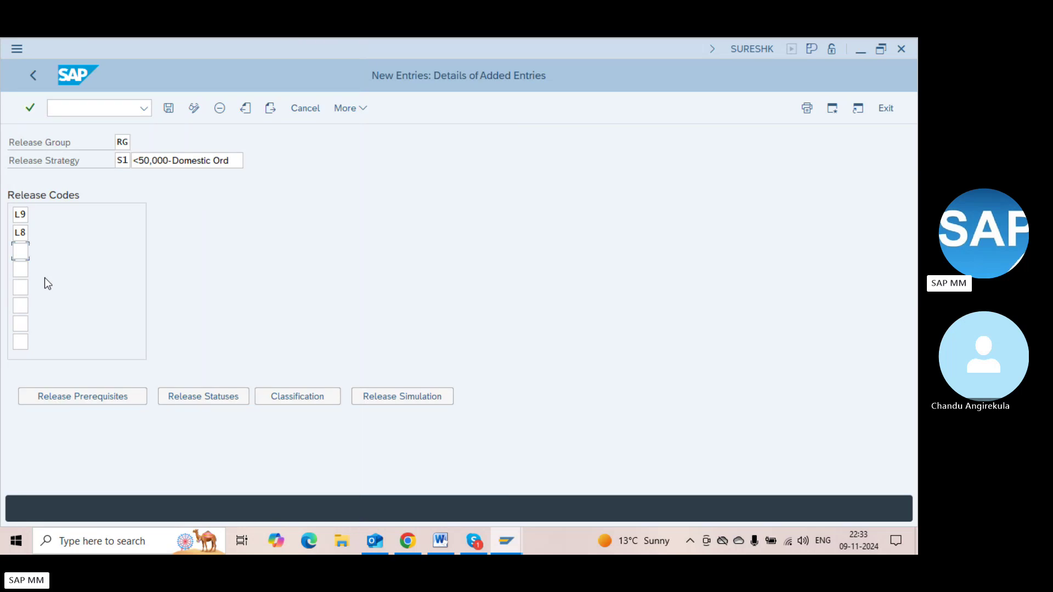
{"action": "type", "text": "L7"}
{"action": "key", "text": "Tab"}
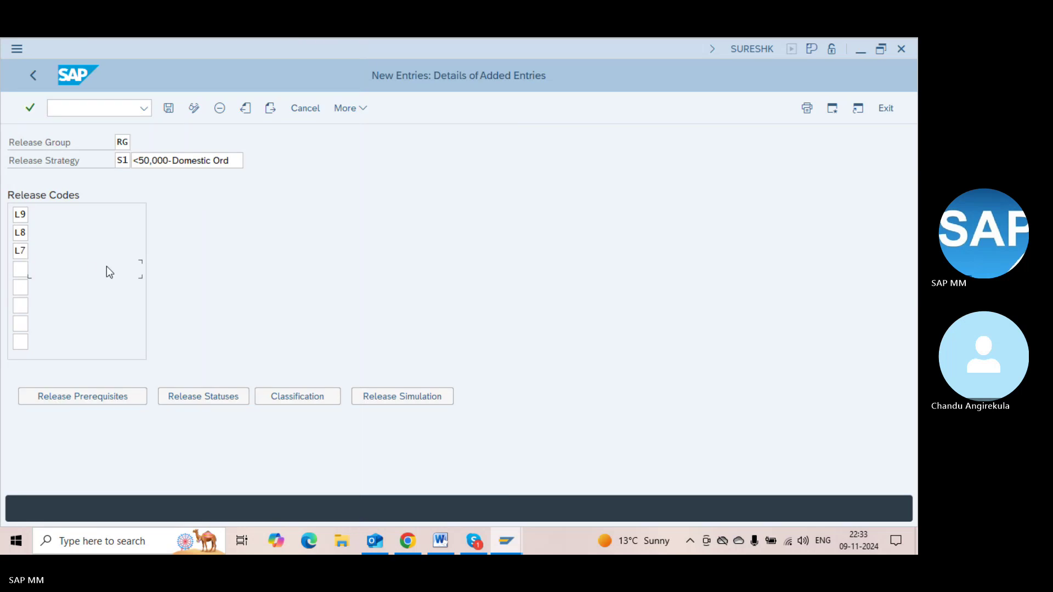
{"action": "key", "text": "Return"}
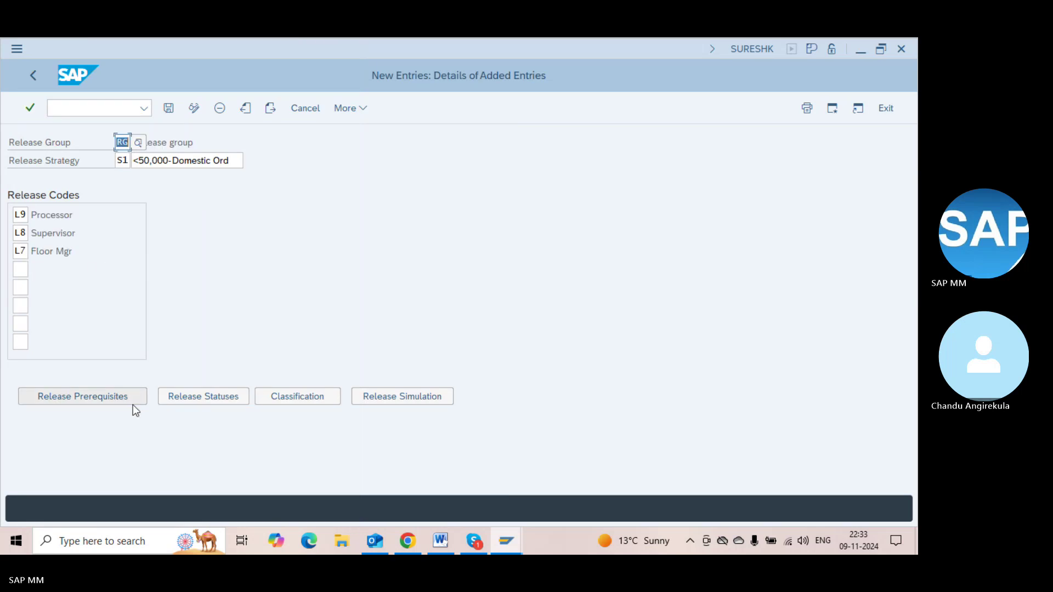
{"action": "left_click", "coordinate": [77, 404]}
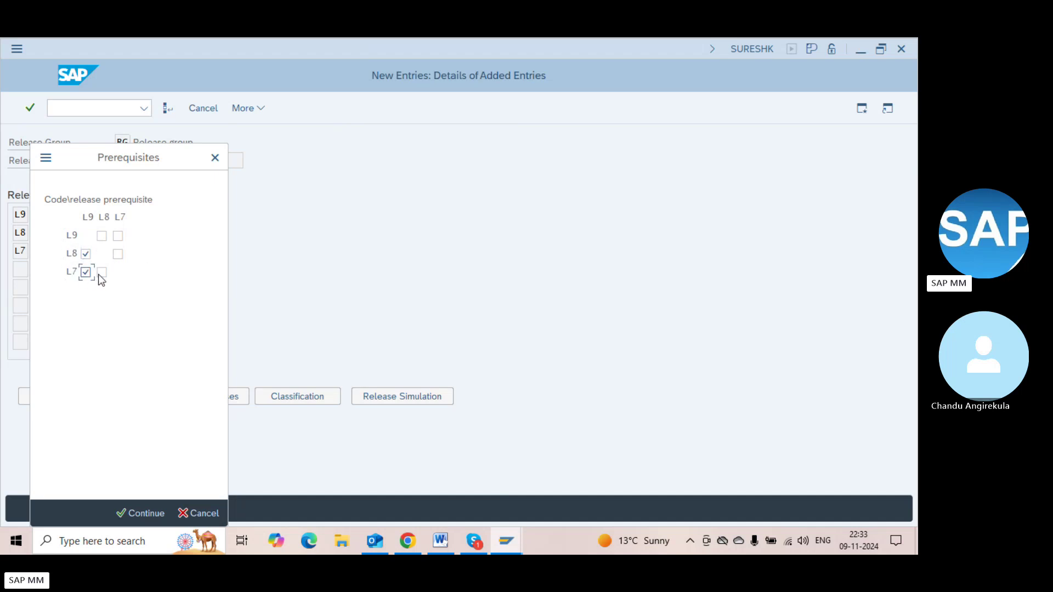
Make S1's release code L7 require L8 as well as L9, and confirm the prerequisites
{"action": "left_click", "coordinate": [101, 273]}
{"action": "left_click", "coordinate": [75, 236]}
{"action": "left_click", "coordinate": [81, 253]}
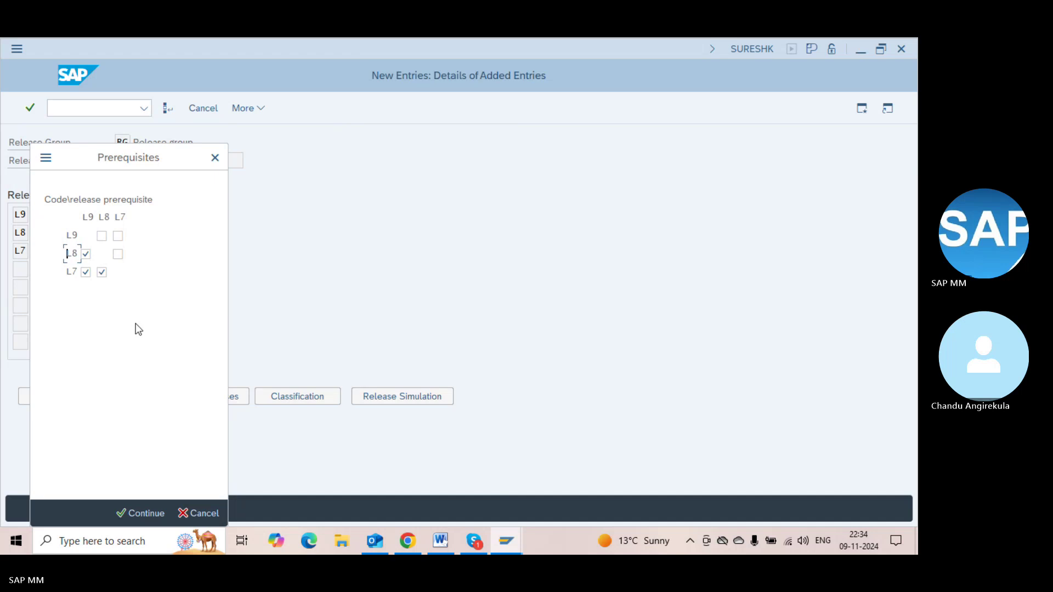
{"action": "key", "text": "Return"}
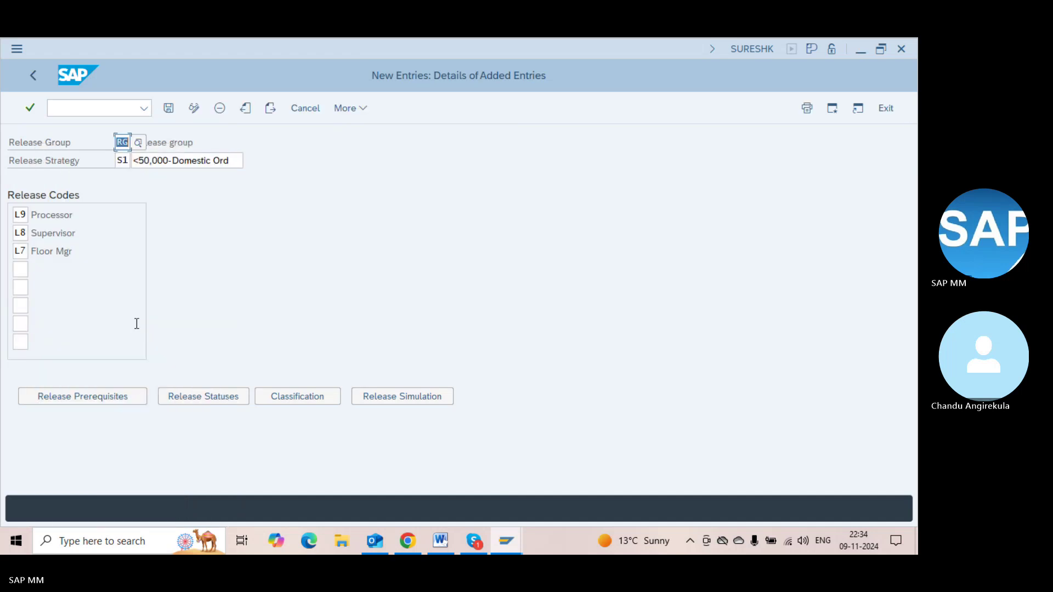
Review S1's release status rows and which of L9, L8 and L7 approve each
{"action": "left_click", "coordinate": [190, 390]}
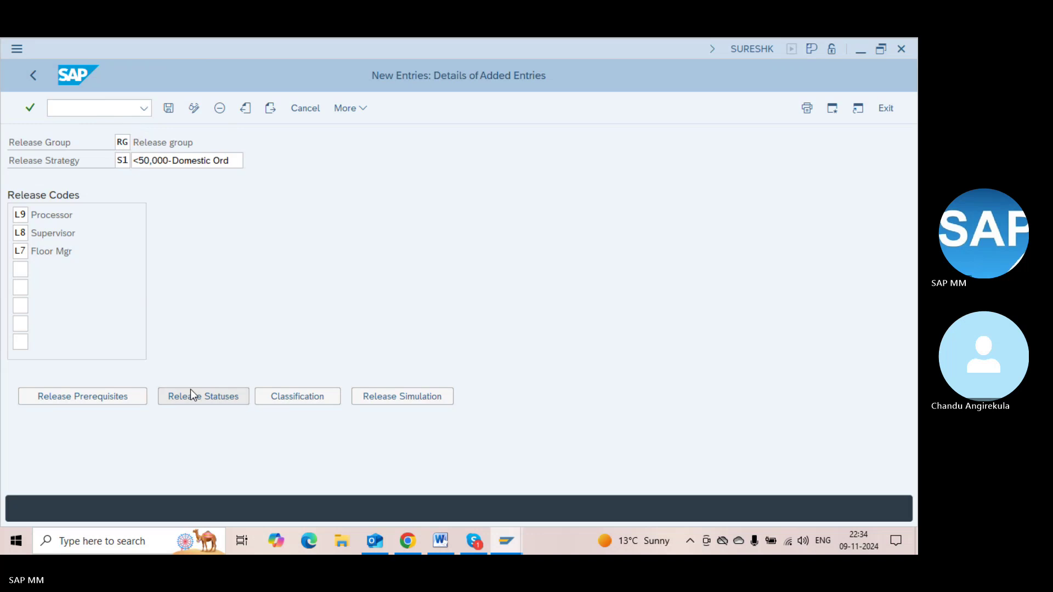
{"action": "left_click", "coordinate": [276, 248]}
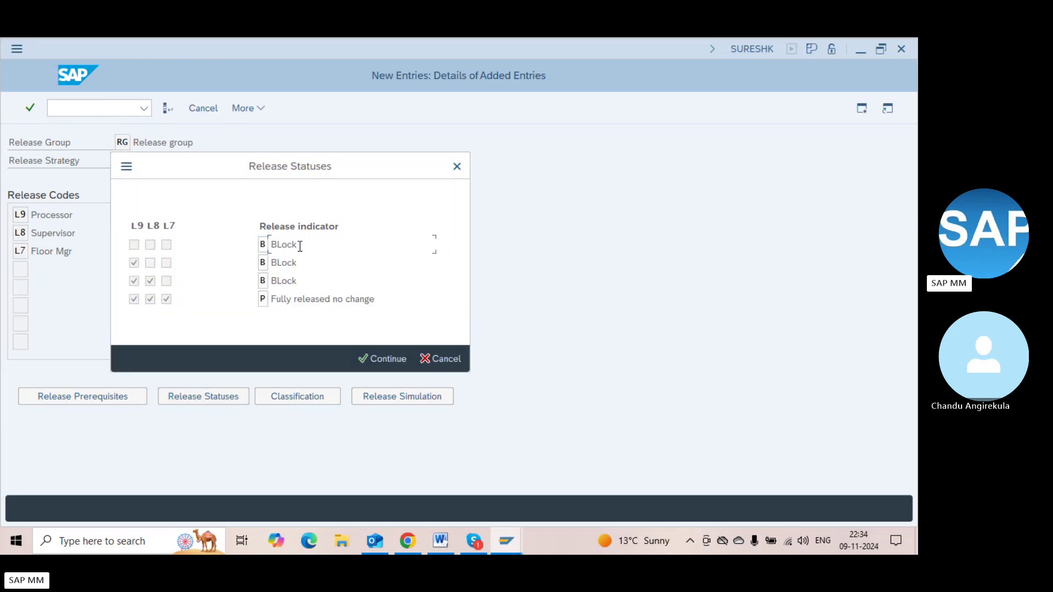
{"action": "left_click", "coordinate": [132, 244]}
{"action": "left_click", "coordinate": [130, 265]}
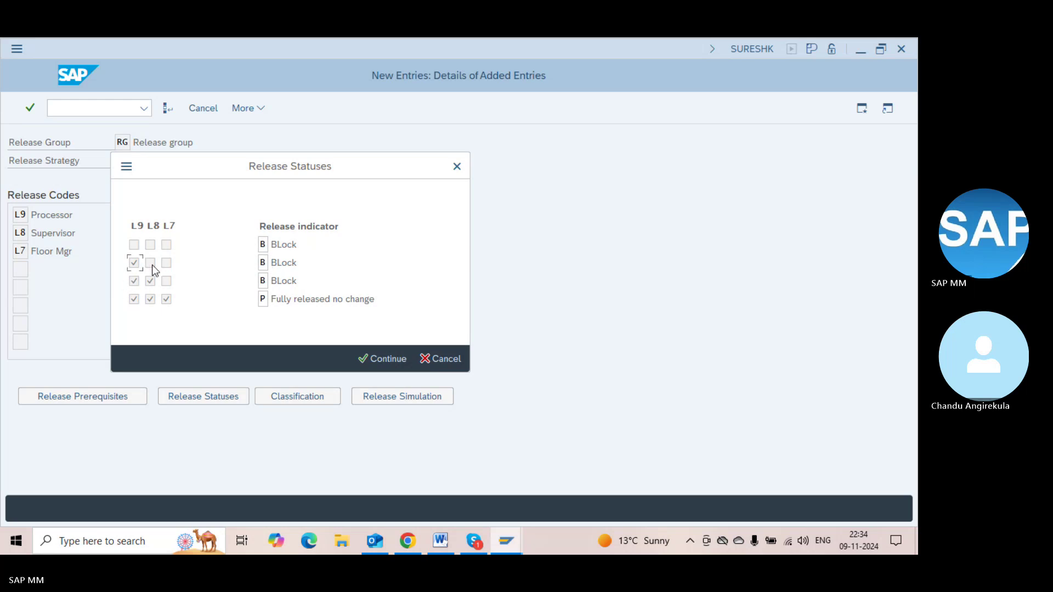
{"action": "left_click", "coordinate": [168, 266]}
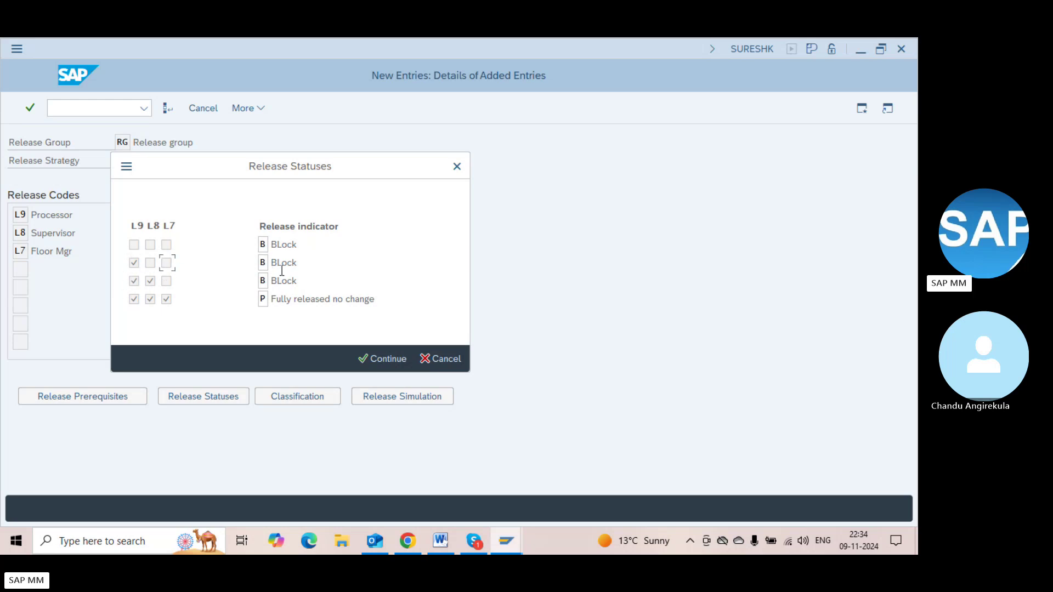
{"action": "left_click", "coordinate": [132, 279]}
{"action": "left_click", "coordinate": [169, 283]}
{"action": "left_click", "coordinate": [150, 299]}
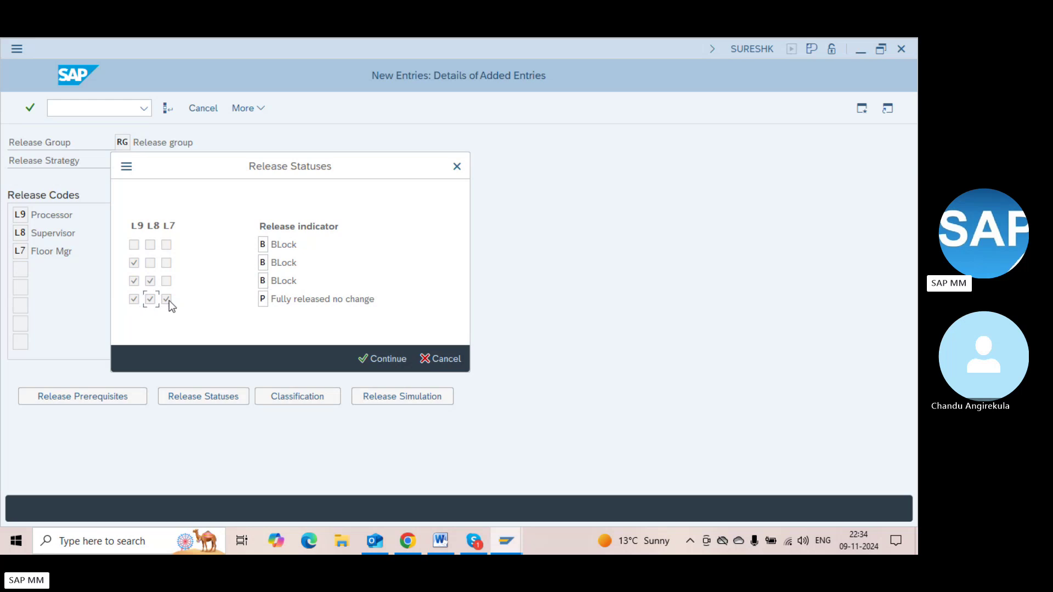
Set the fully approved row's release indicator to Released, confirm the statuses and save S1
{"action": "left_click", "coordinate": [263, 299]}
{"action": "left_click", "coordinate": [276, 300]}
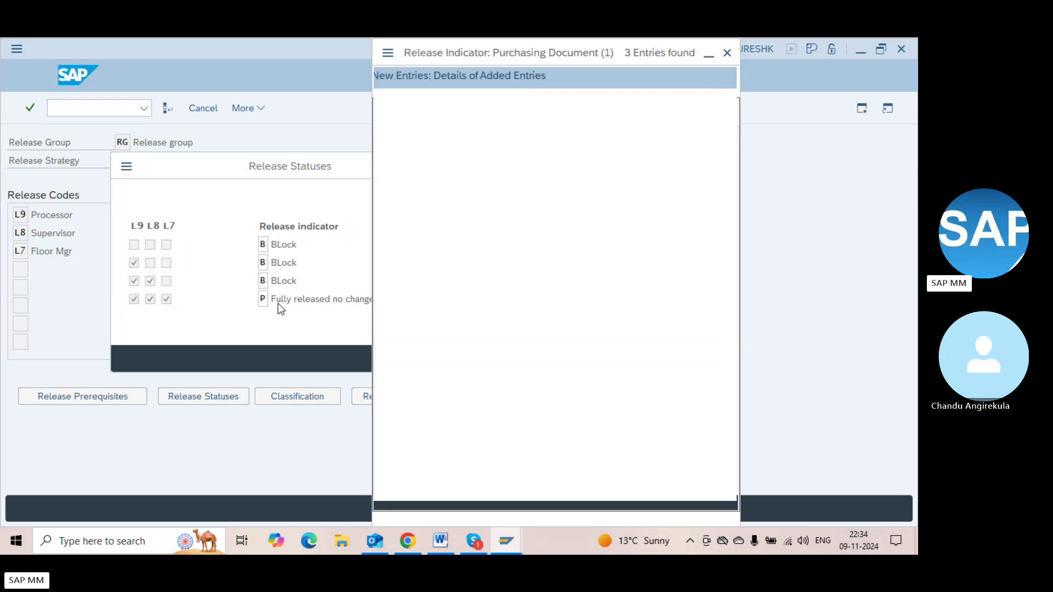
{"action": "double_click", "coordinate": [425, 189]}
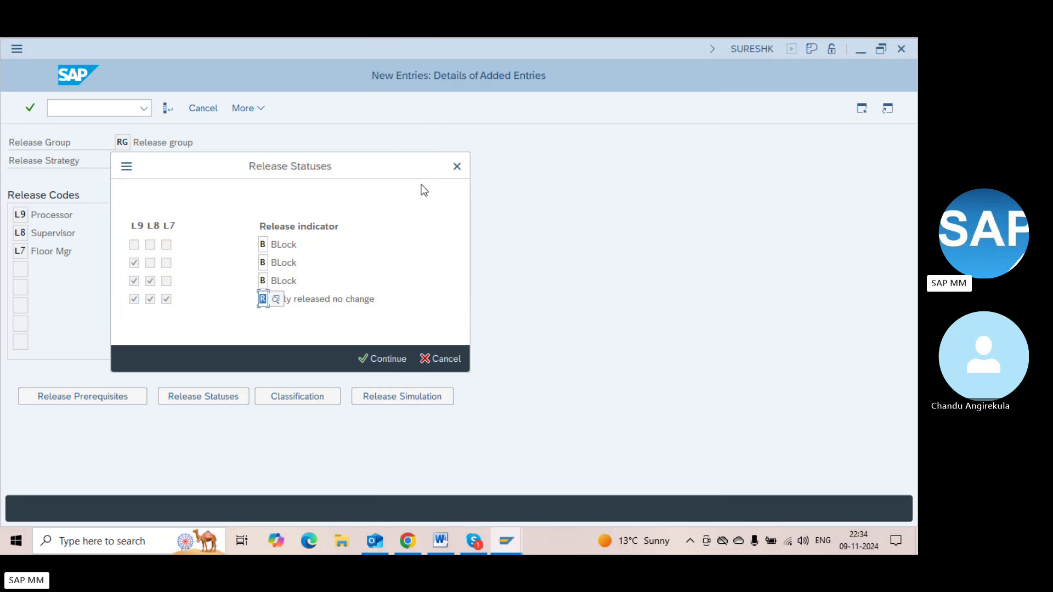
{"action": "left_click", "coordinate": [384, 239]}
{"action": "left_click", "coordinate": [371, 357]}
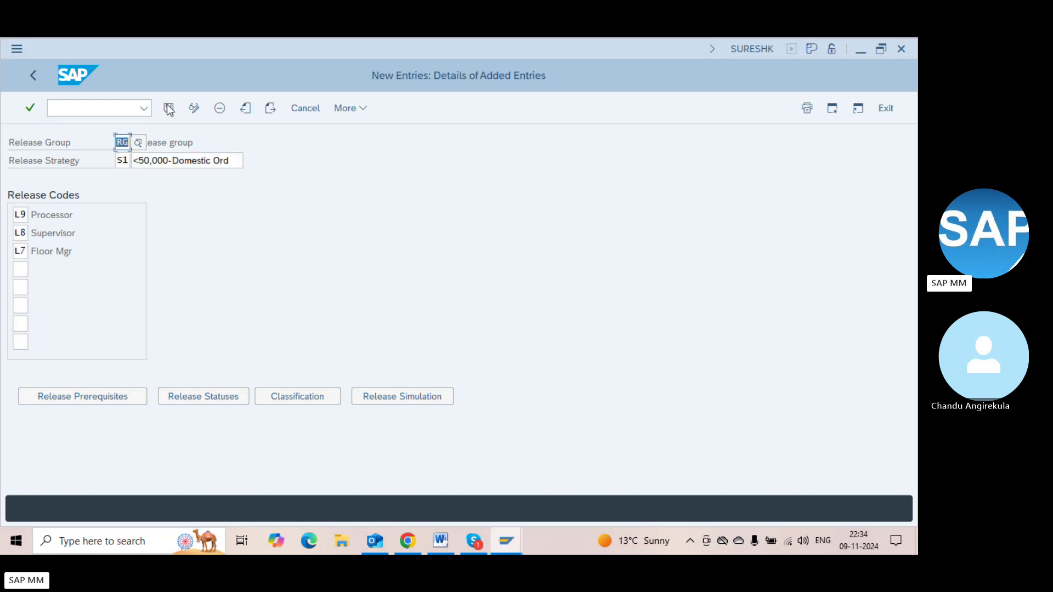
{"action": "left_click", "coordinate": [169, 108]}
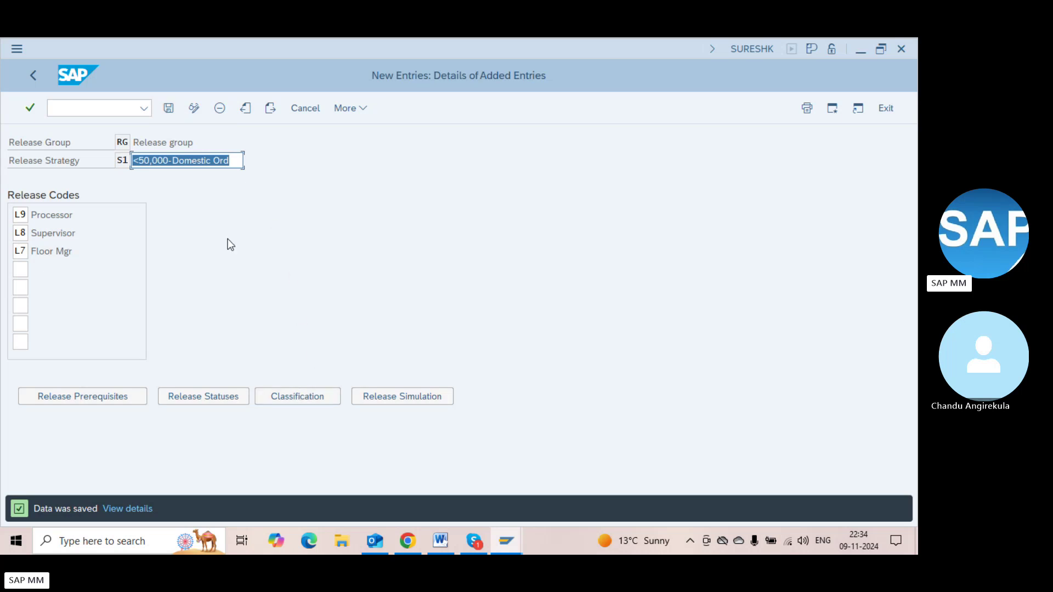
{"action": "left_click", "coordinate": [169, 108]}
Open S1's classification and verify class ZMM_RCL against the Word notes
{"action": "left_click", "coordinate": [294, 396]}
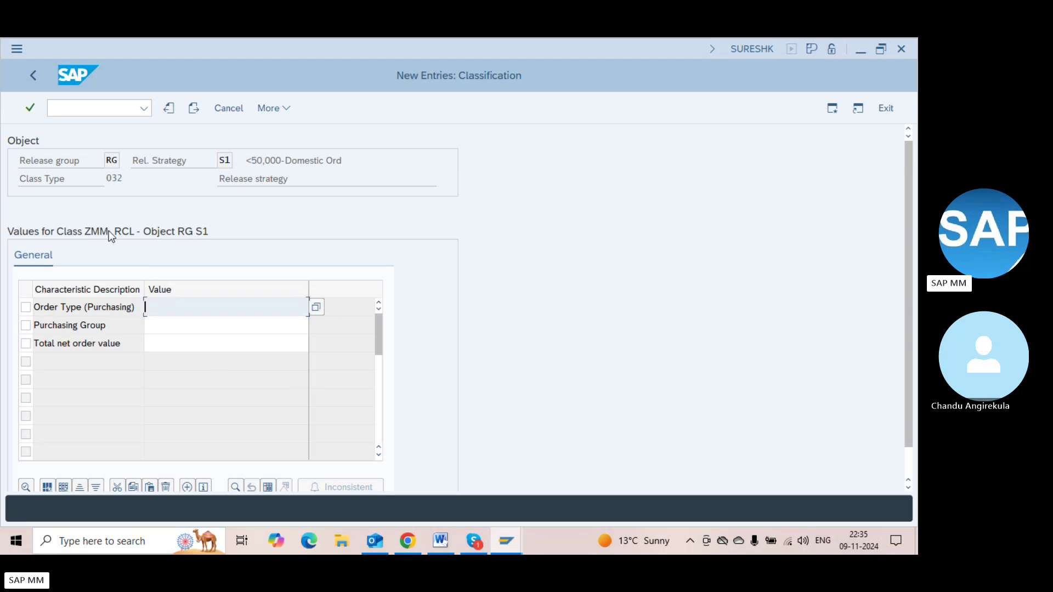
{"action": "left_click", "coordinate": [445, 534]}
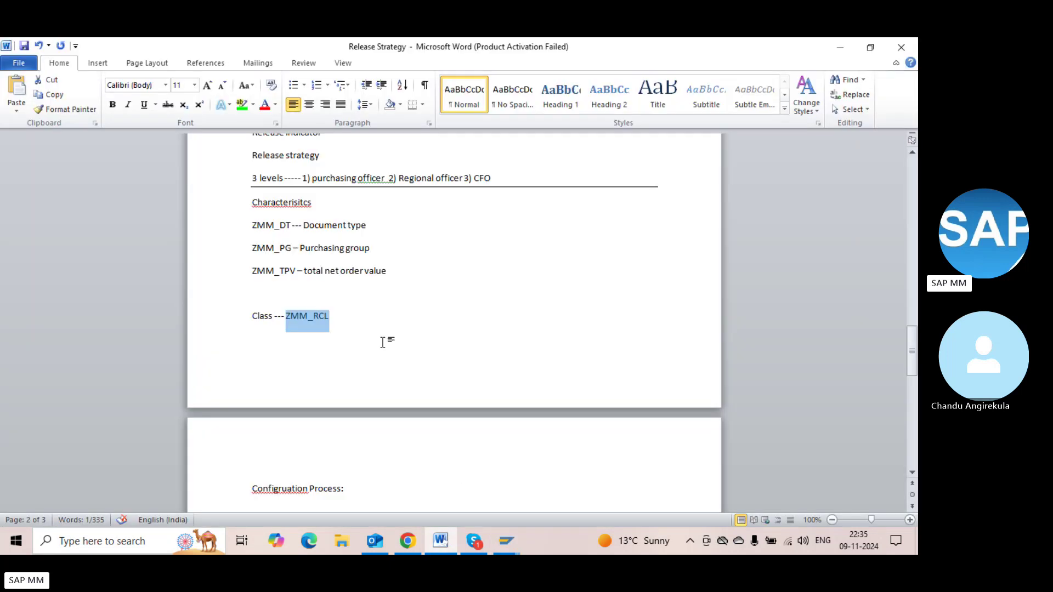
{"action": "left_click", "coordinate": [337, 326]}
{"action": "key", "text": "alt+Tab"}
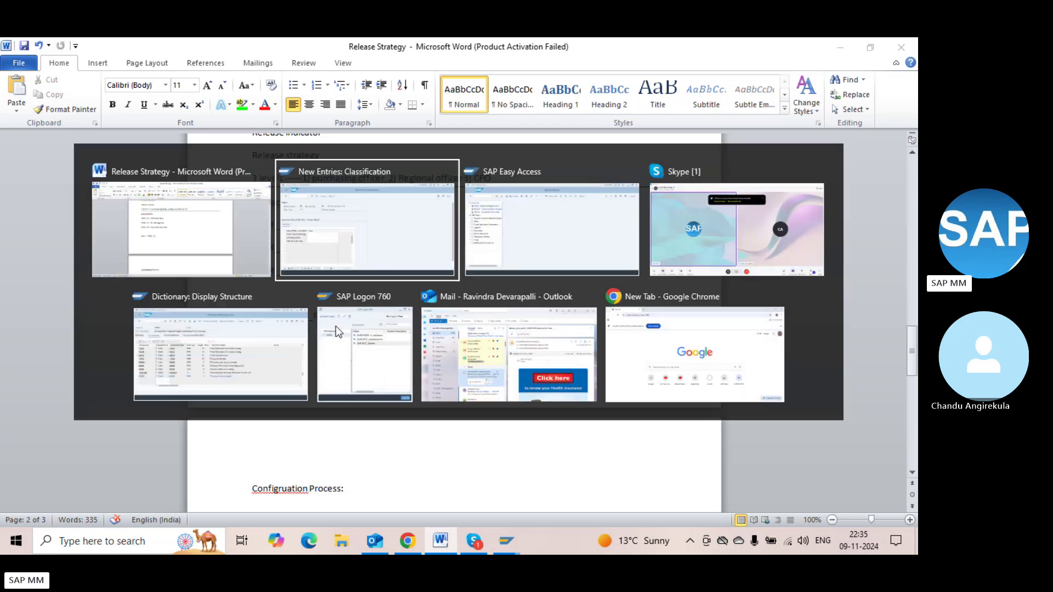
{"action": "key", "text": "alt+Tab"}
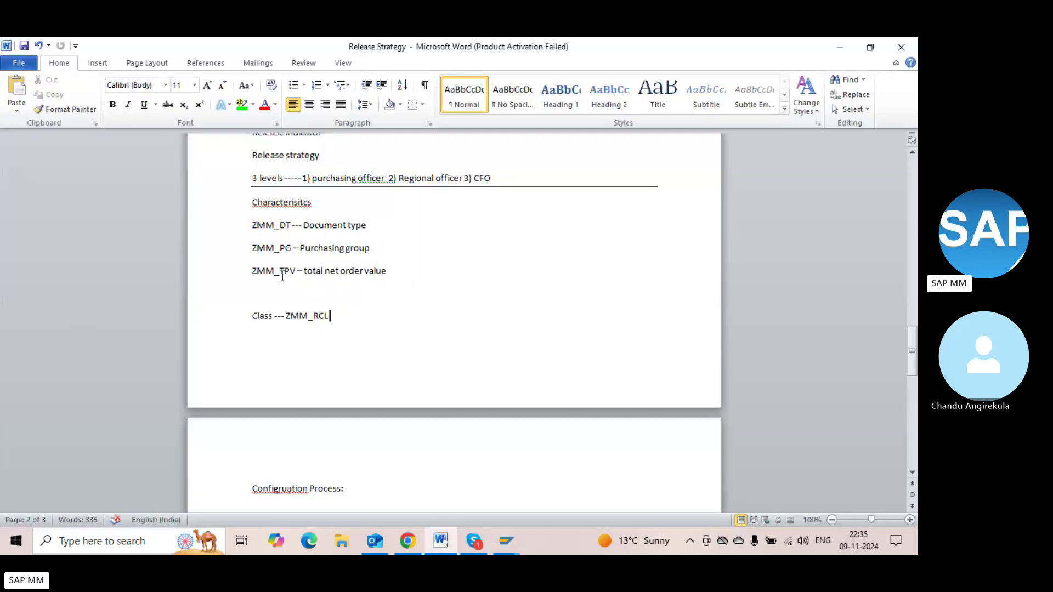
{"action": "key", "text": "alt+Tab"}
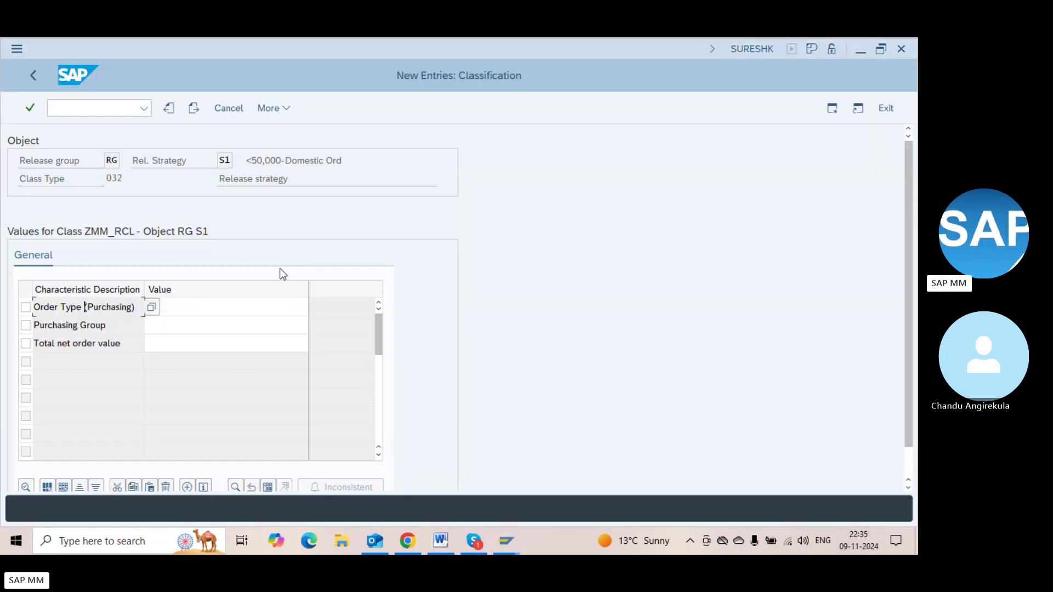
Enter NB, ZNB and FO as allowed Order Type (Purchasing) values
{"action": "left_click_drag", "start_coordinate": [85, 307], "coordinate": [49, 307]}
{"action": "left_click", "coordinate": [49, 307]}
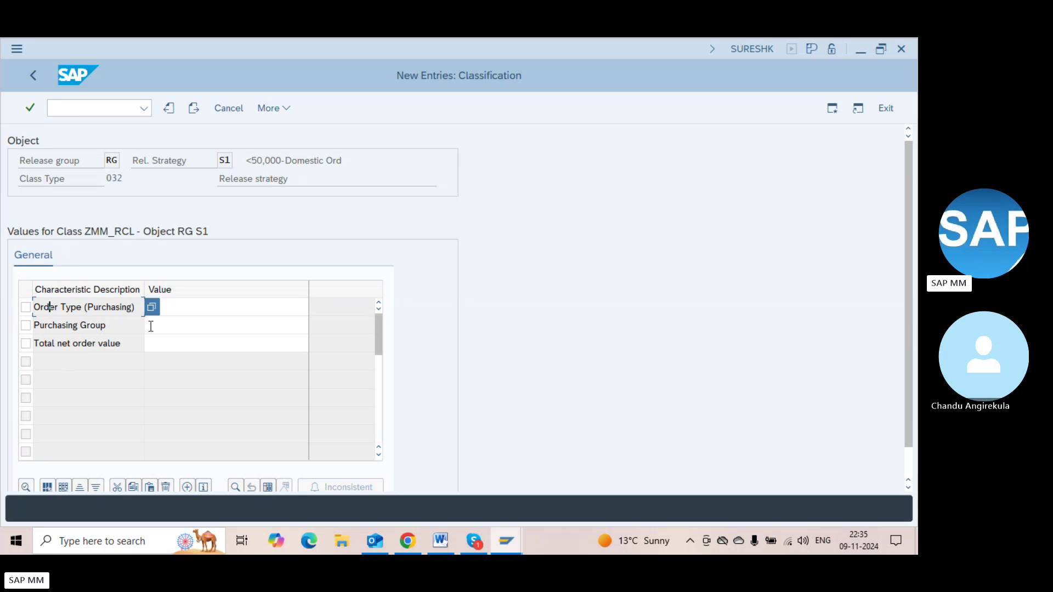
{"action": "left_click", "coordinate": [218, 307]}
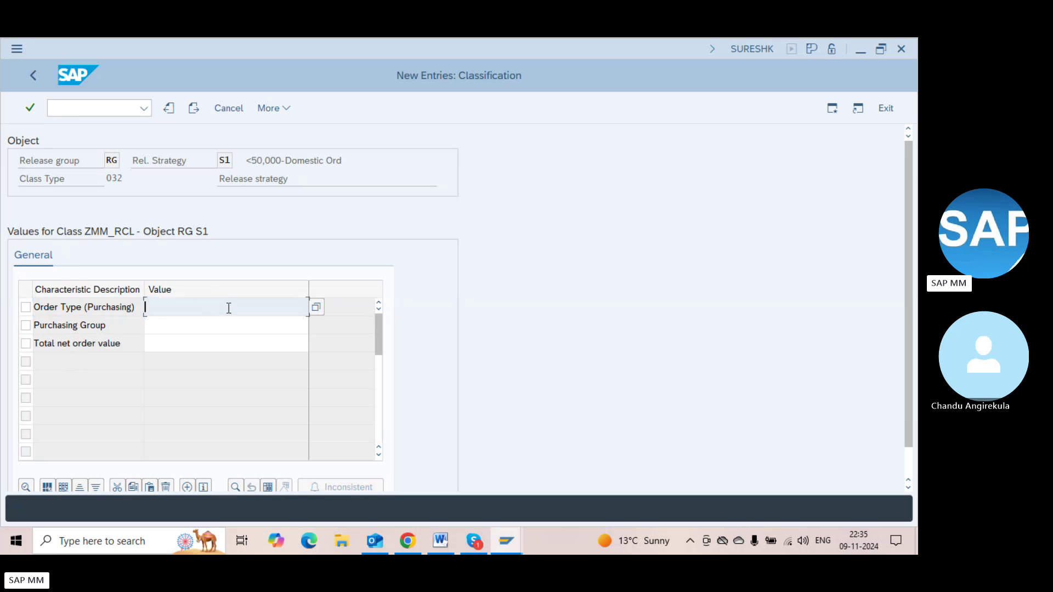
{"action": "left_click", "coordinate": [315, 306]}
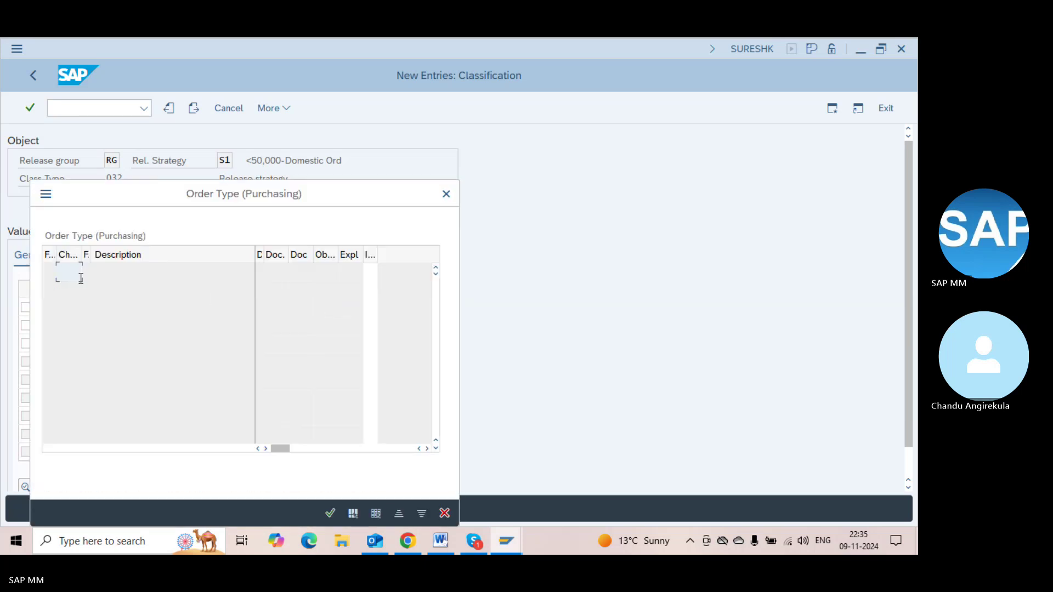
{"action": "type", "text": "NB"}
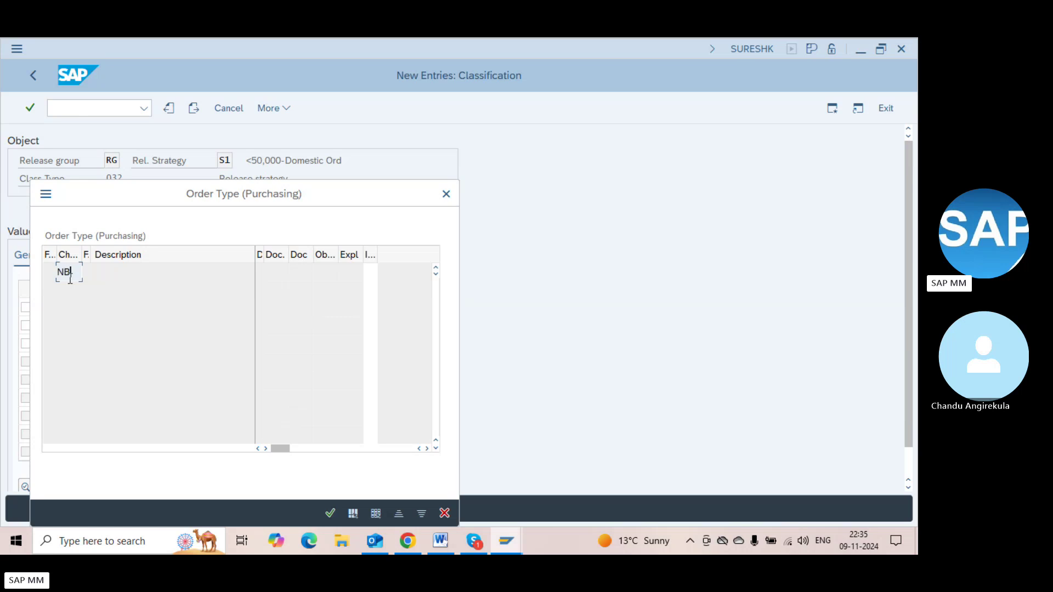
{"action": "key", "text": "Return"}
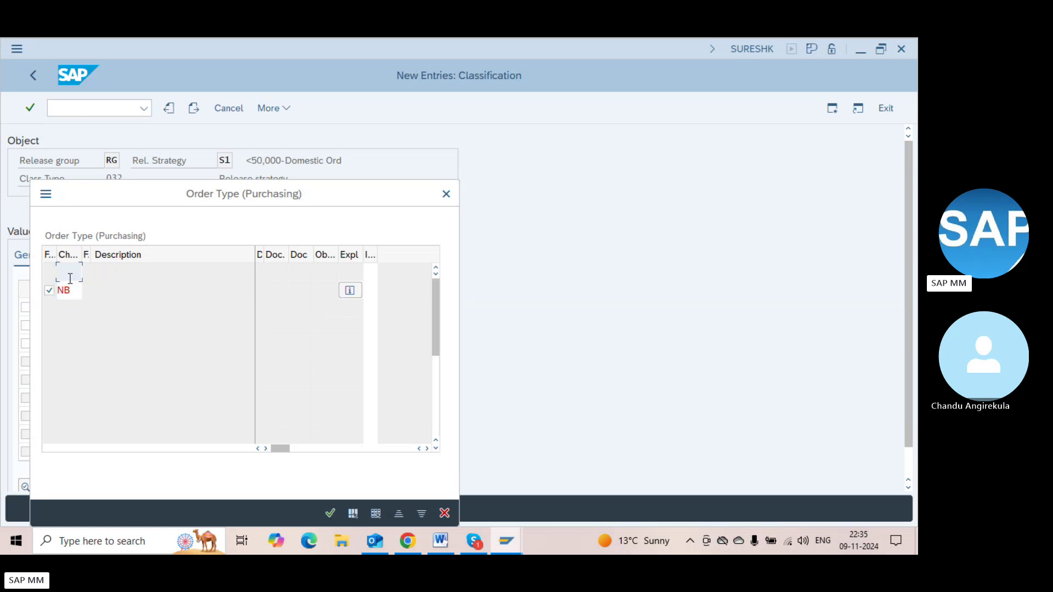
{"action": "type", "text": "ZNB"}
{"action": "key", "text": "Return"}
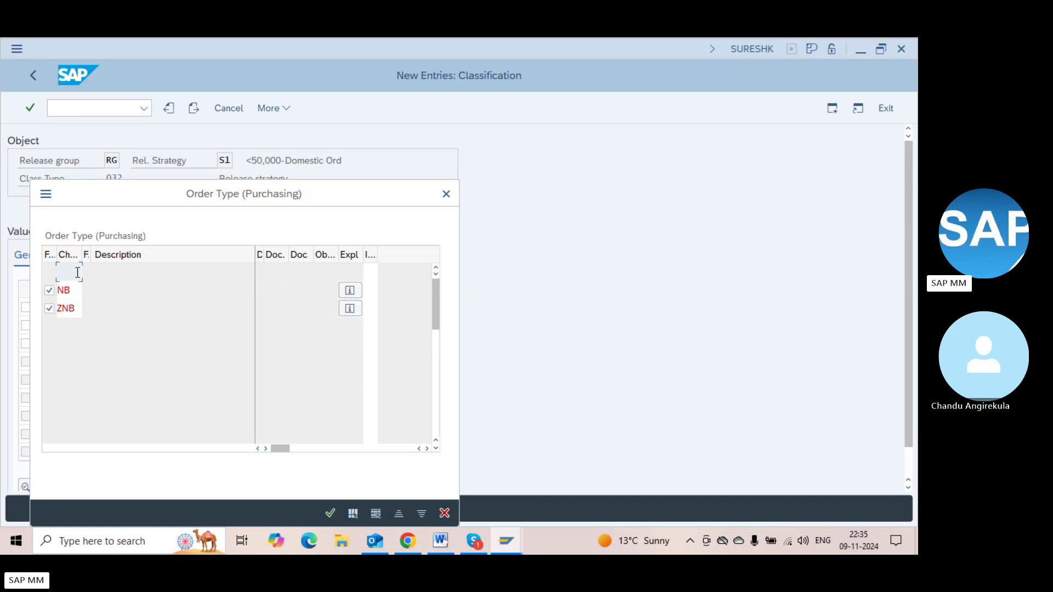
{"action": "type", "text": "FO"}
{"action": "key", "text": "Return"}
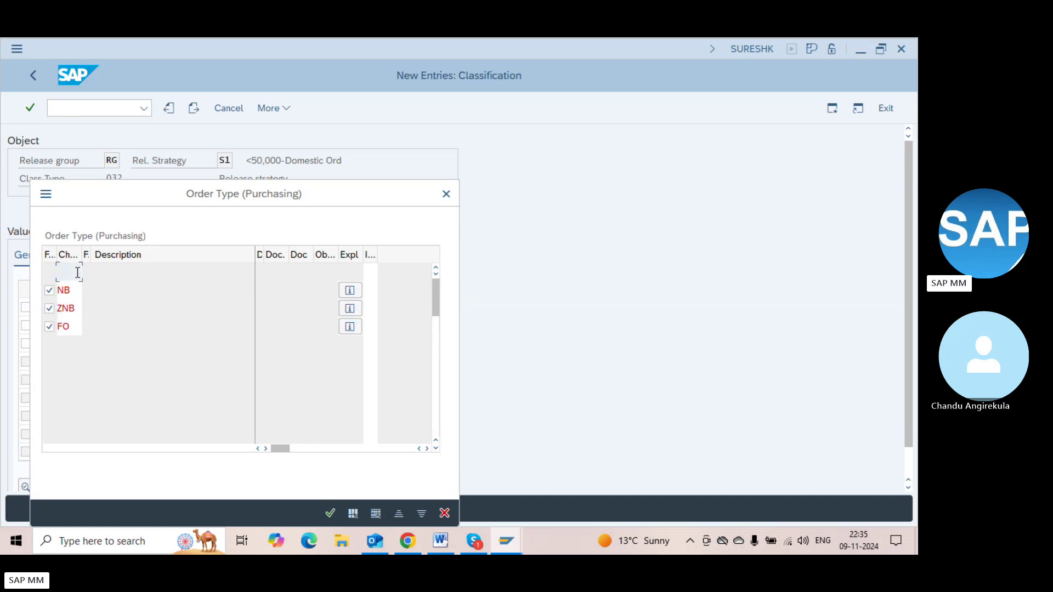
Confirm the order type values NB, ZNB and FO
{"action": "left_click", "coordinate": [329, 512]}
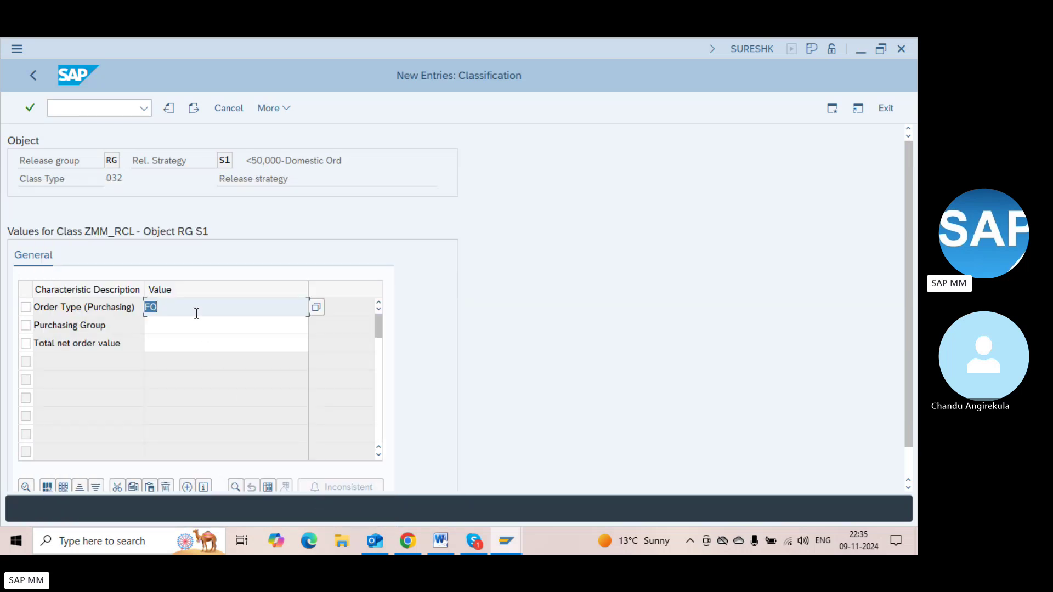
{"action": "left_click", "coordinate": [178, 328]}
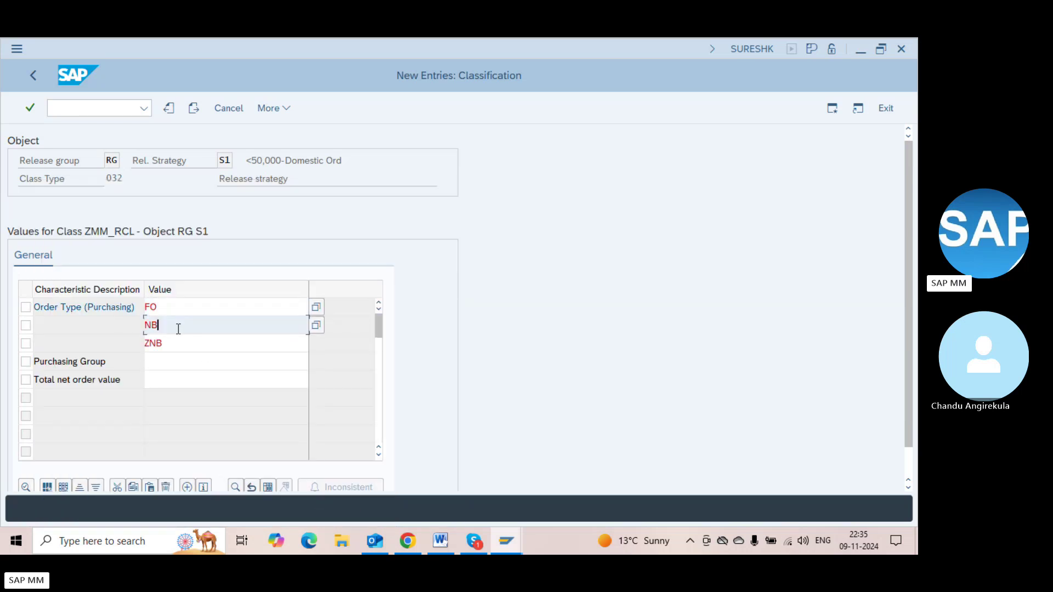
{"action": "left_click", "coordinate": [179, 336]}
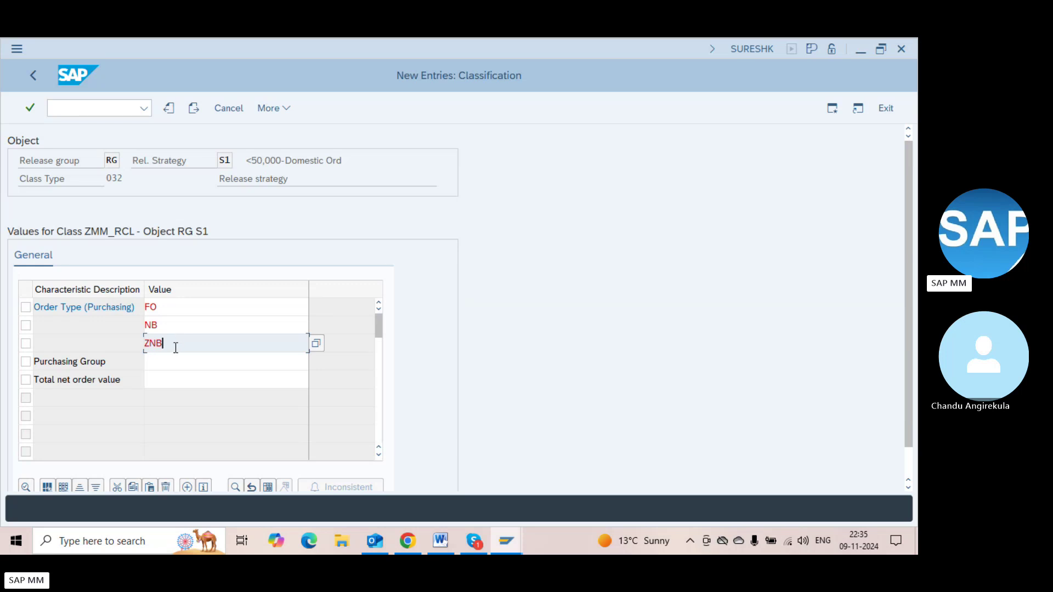
Set the Purchasing Group value to 000 only and bring up the Total net order value choices
{"action": "left_click", "coordinate": [172, 361]}
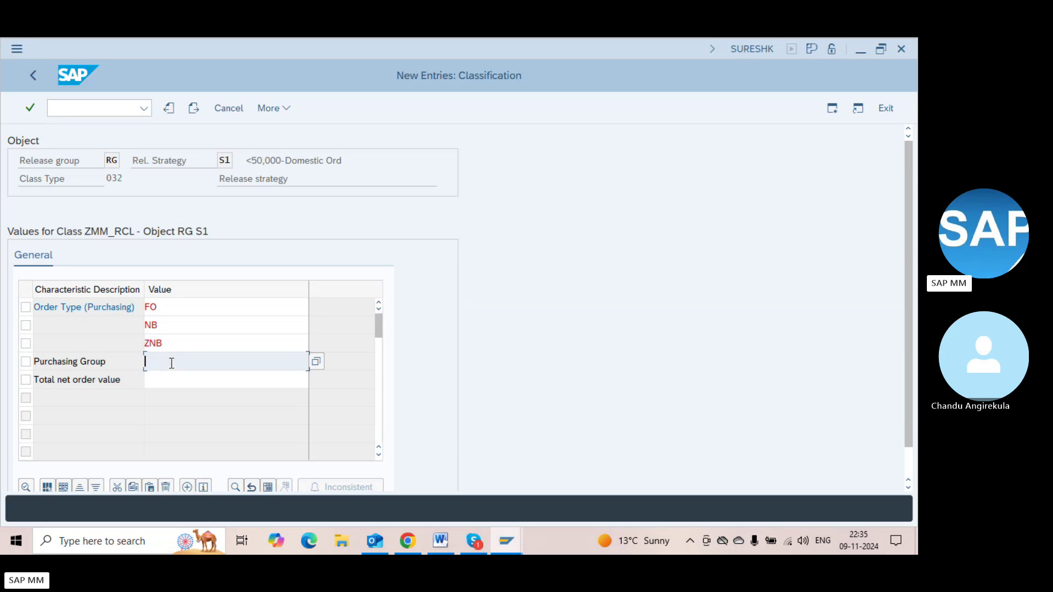
{"action": "left_click", "coordinate": [317, 361]}
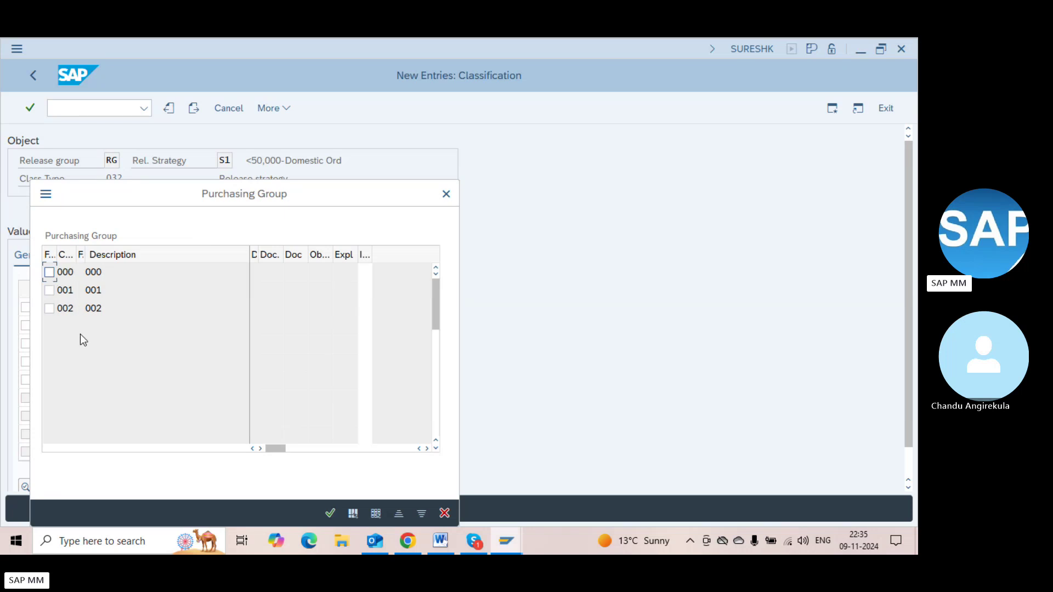
{"action": "left_click", "coordinate": [49, 272]}
{"action": "left_click", "coordinate": [48, 290]}
{"action": "left_click", "coordinate": [49, 308]}
{"action": "left_click", "coordinate": [50, 290]}
{"action": "left_click", "coordinate": [330, 512]}
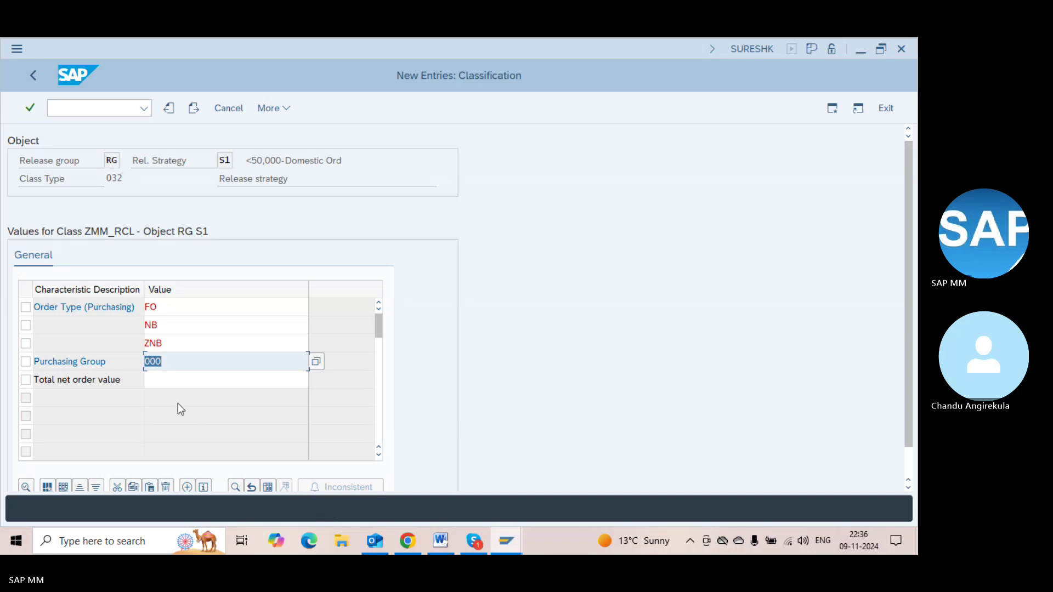
{"action": "left_click", "coordinate": [167, 382]}
{"action": "left_click", "coordinate": [318, 386]}
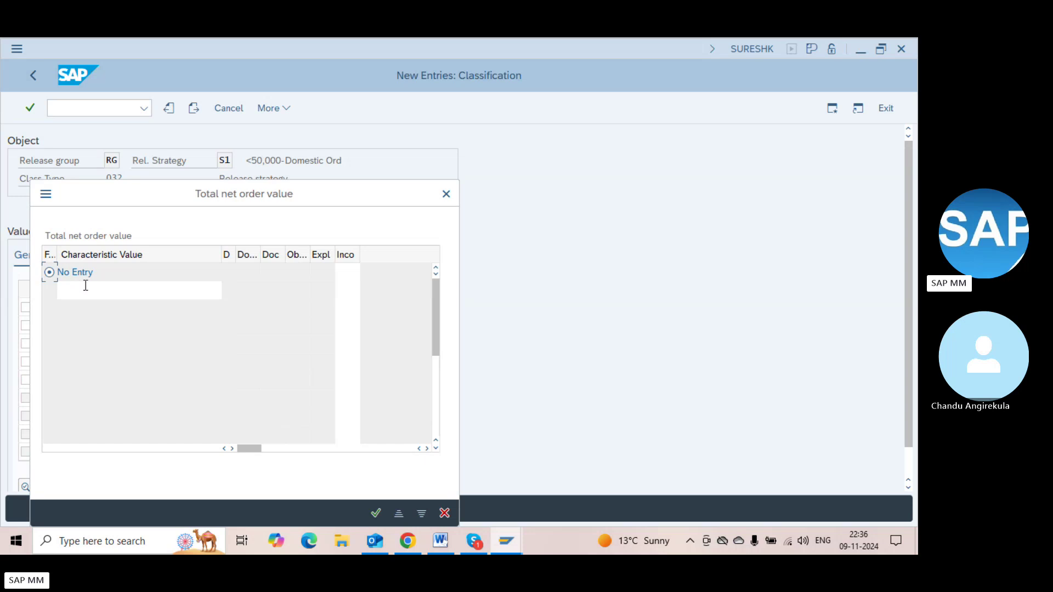
Enter Total net order value < 50000 (shown as < 50000.00 USD) and recheck the other values
{"action": "left_click", "coordinate": [85, 286]}
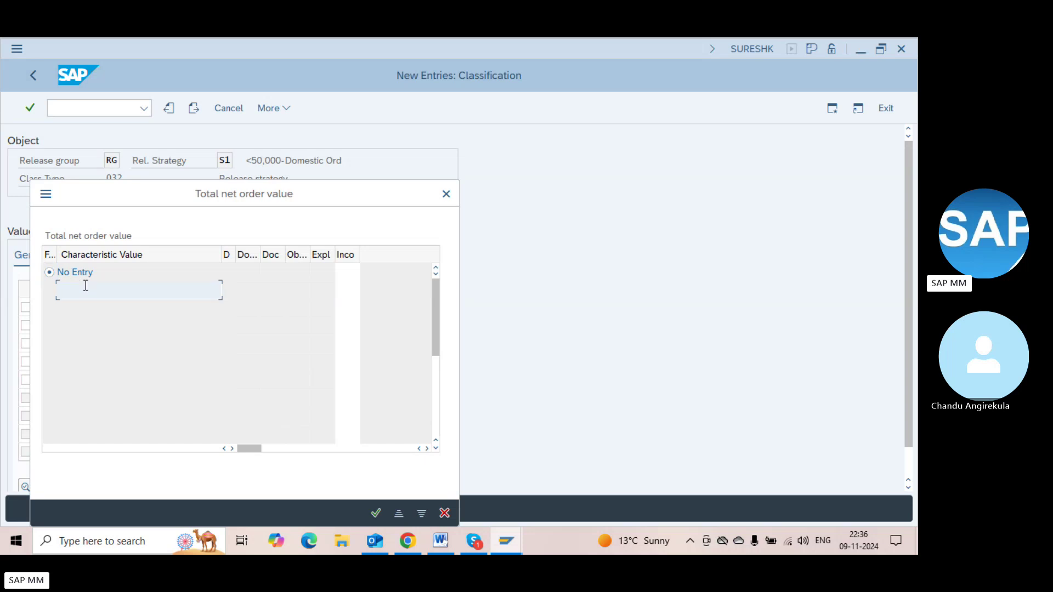
{"action": "type", "text": "< 50000"}
{"action": "key", "text": "Return"}
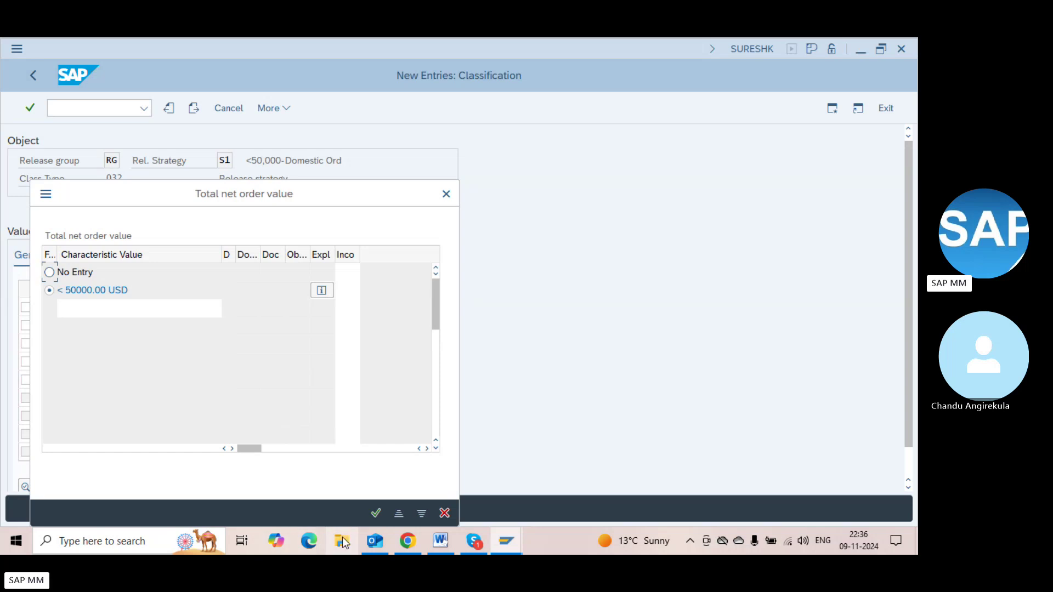
{"action": "left_click", "coordinate": [375, 512]}
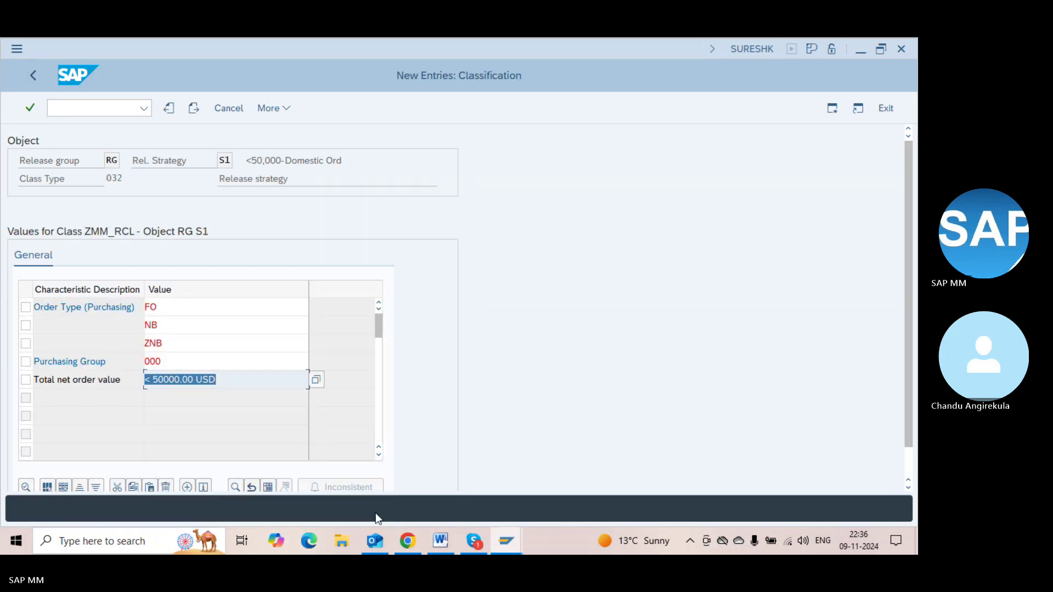
{"action": "left_click", "coordinate": [277, 378]}
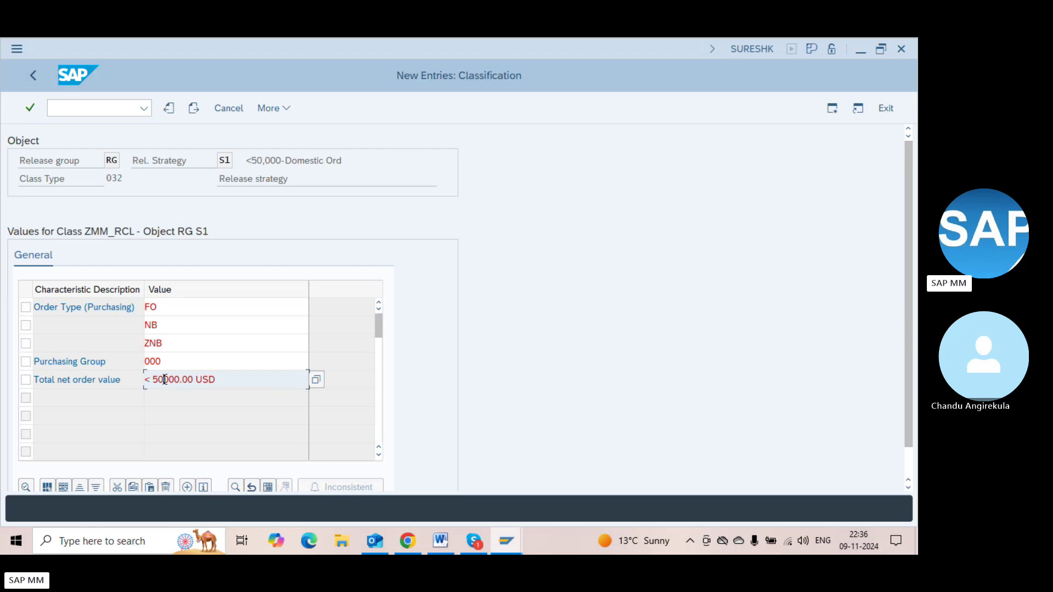
{"action": "left_click", "coordinate": [164, 361]}
{"action": "left_click", "coordinate": [175, 319]}
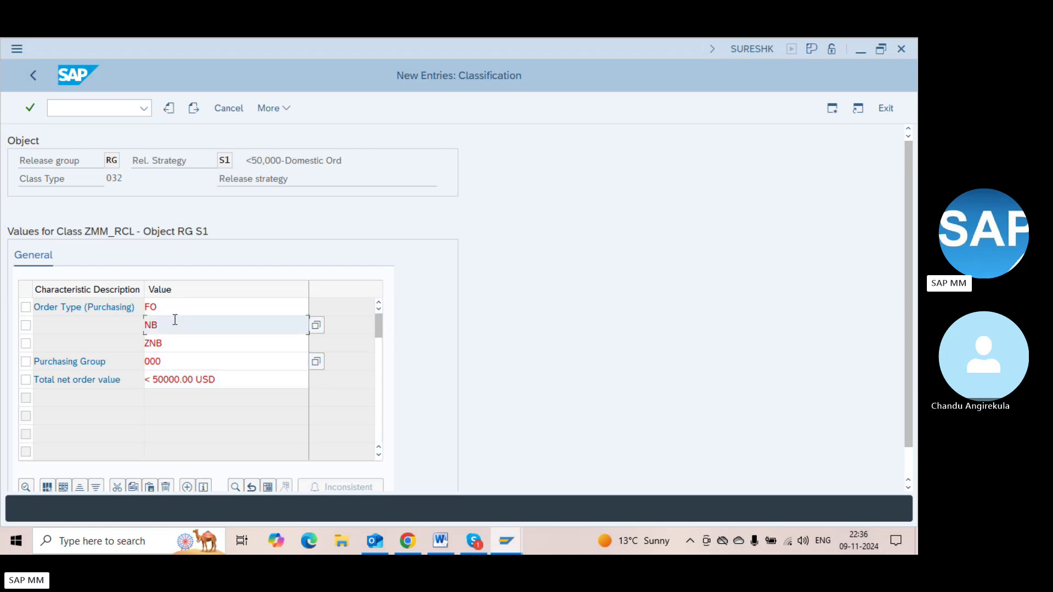
{"action": "left_click", "coordinate": [176, 345]}
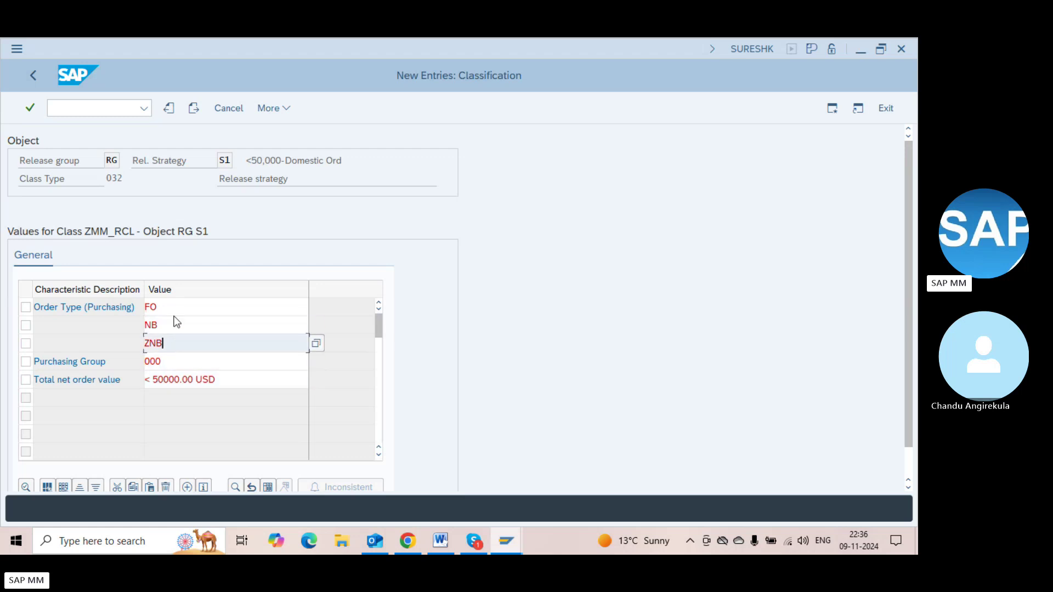
Return to the S1 strategy details and save it, reviewing release codes L9 and L7
{"action": "left_click", "coordinate": [31, 74]}
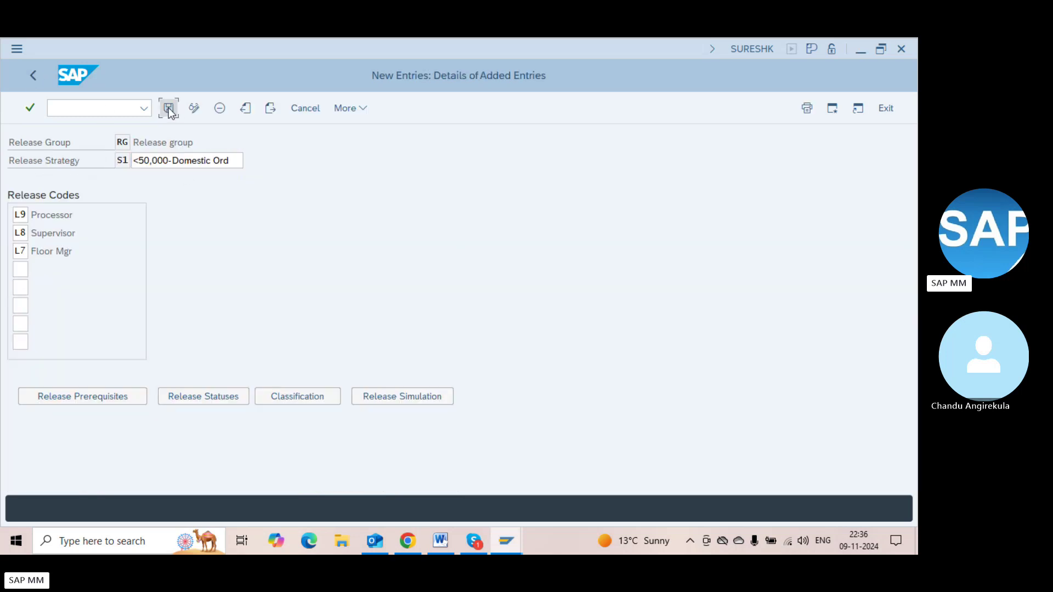
{"action": "left_click", "coordinate": [168, 108]}
{"action": "left_click", "coordinate": [61, 212]}
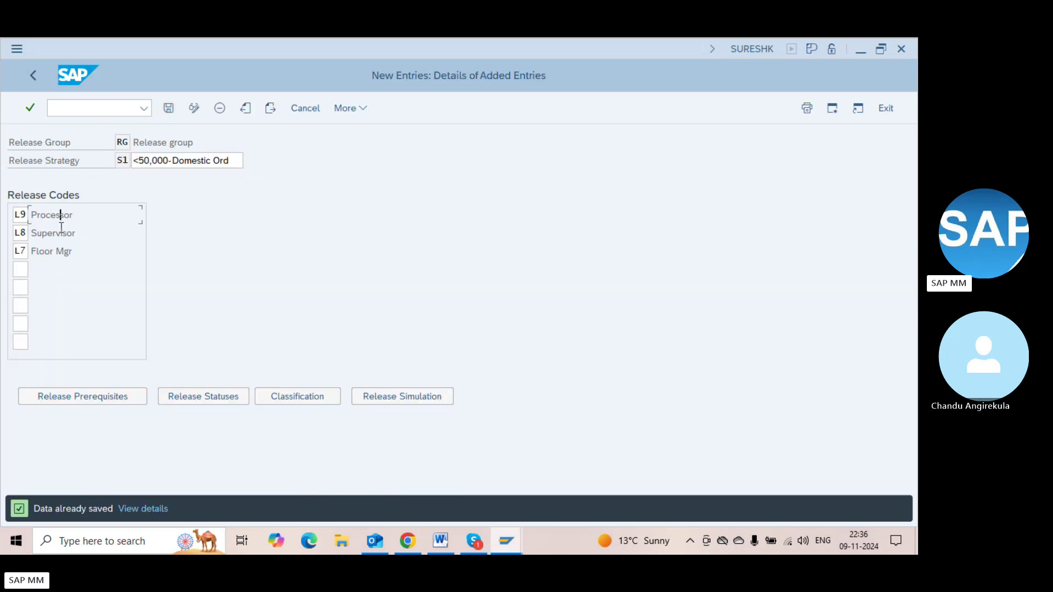
{"action": "left_click", "coordinate": [61, 255]}
Simulate S1's release with L9, L8 and L7 reaching Released, then close the simulation and summary
{"action": "left_click", "coordinate": [390, 395]}
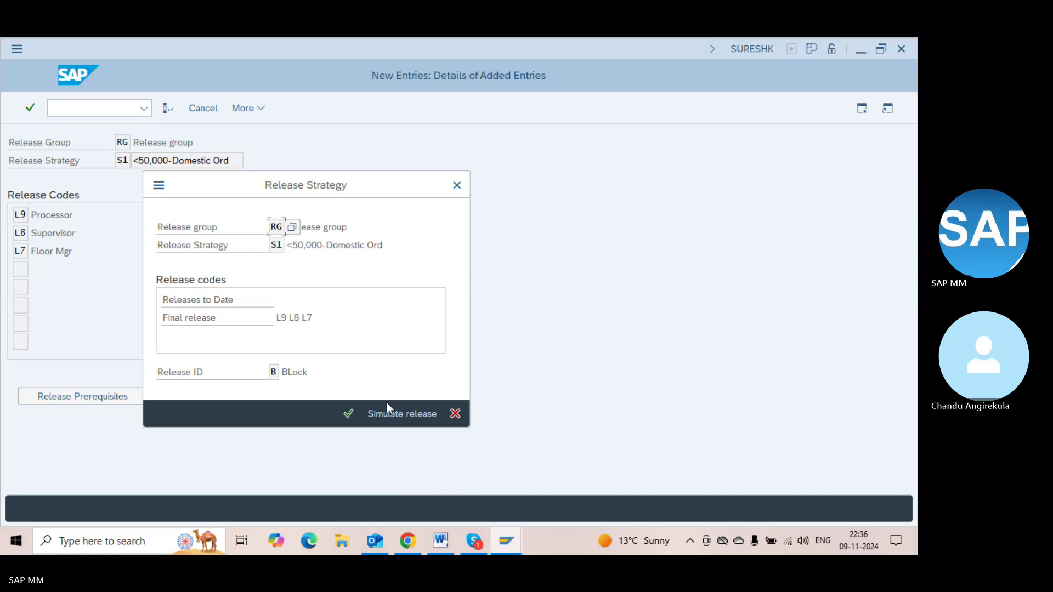
{"action": "left_click", "coordinate": [387, 415]}
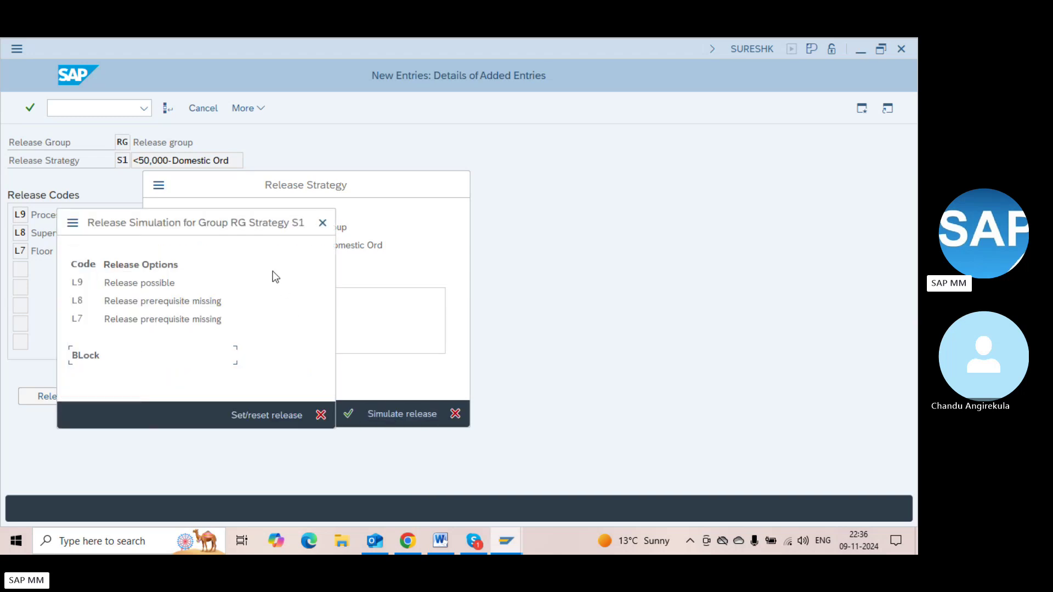
{"action": "double_click", "coordinate": [121, 282]}
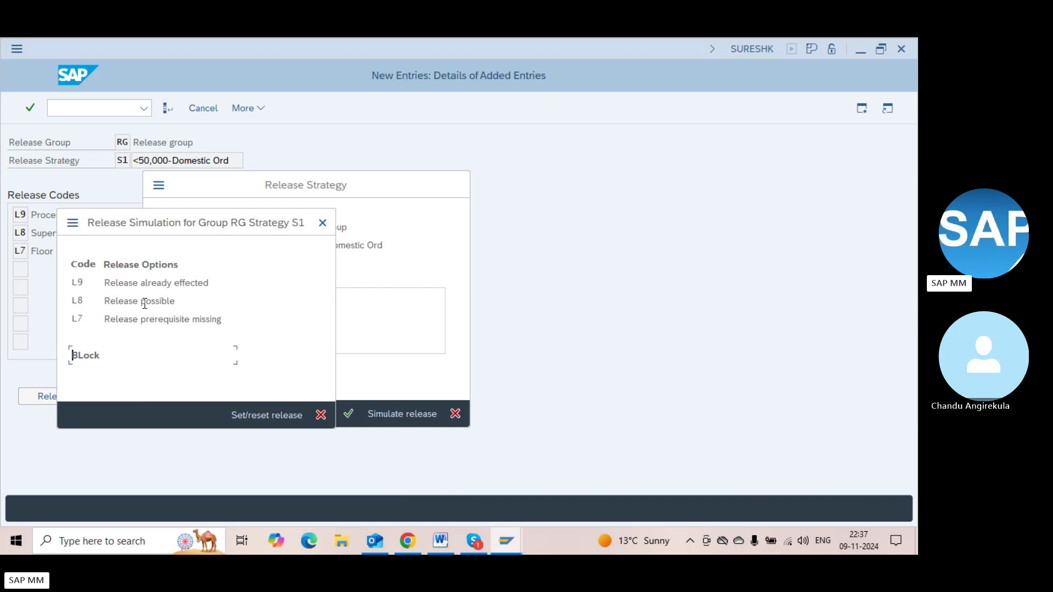
{"action": "double_click", "coordinate": [145, 303]}
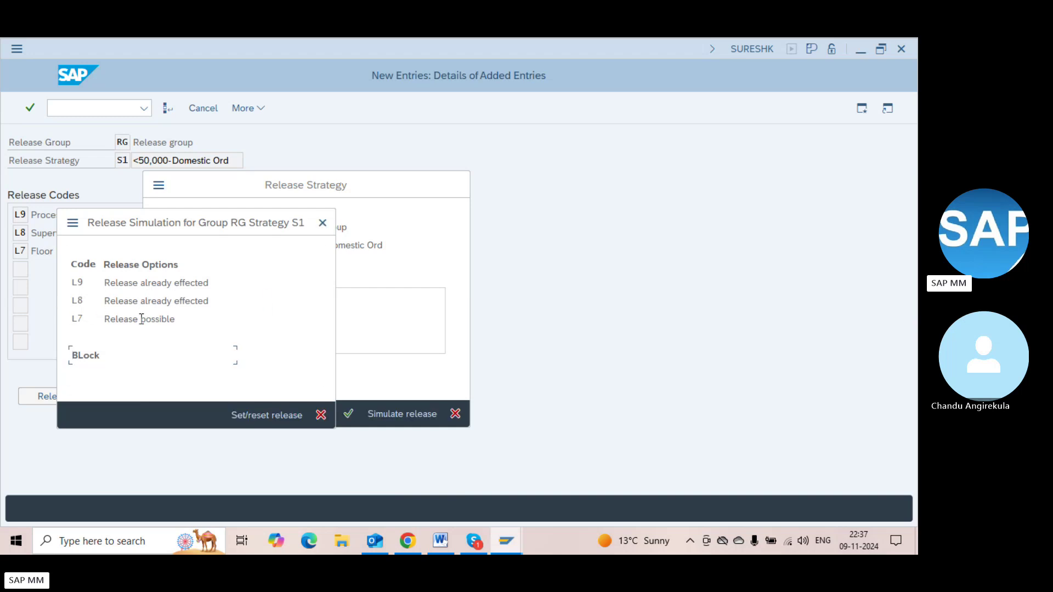
{"action": "double_click", "coordinate": [136, 318]}
{"action": "left_click", "coordinate": [90, 363]}
{"action": "left_click", "coordinate": [296, 417]}
{"action": "key", "text": "Return"}
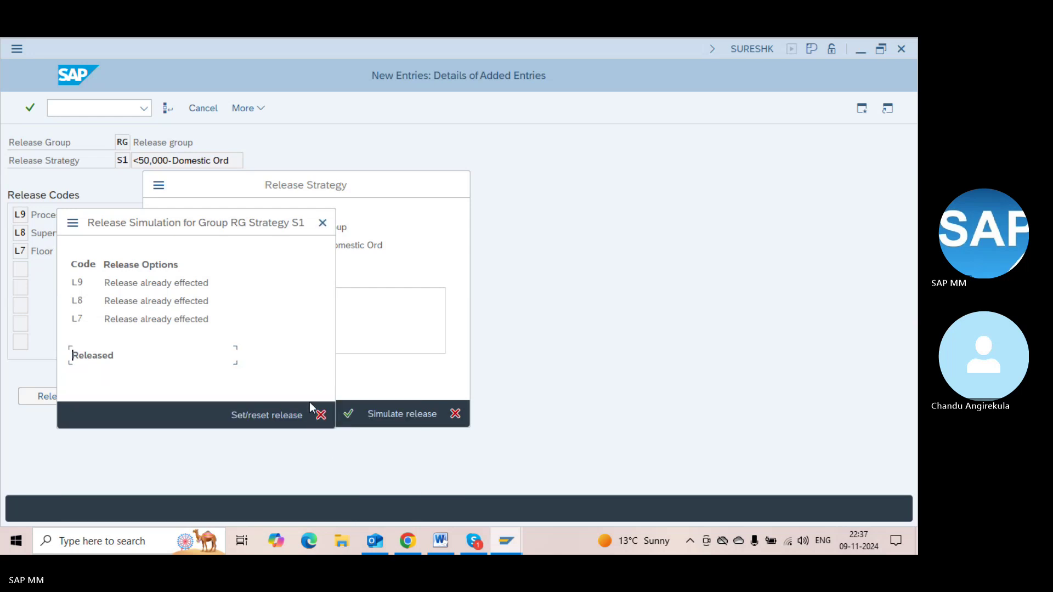
{"action": "left_click", "coordinate": [316, 411]}
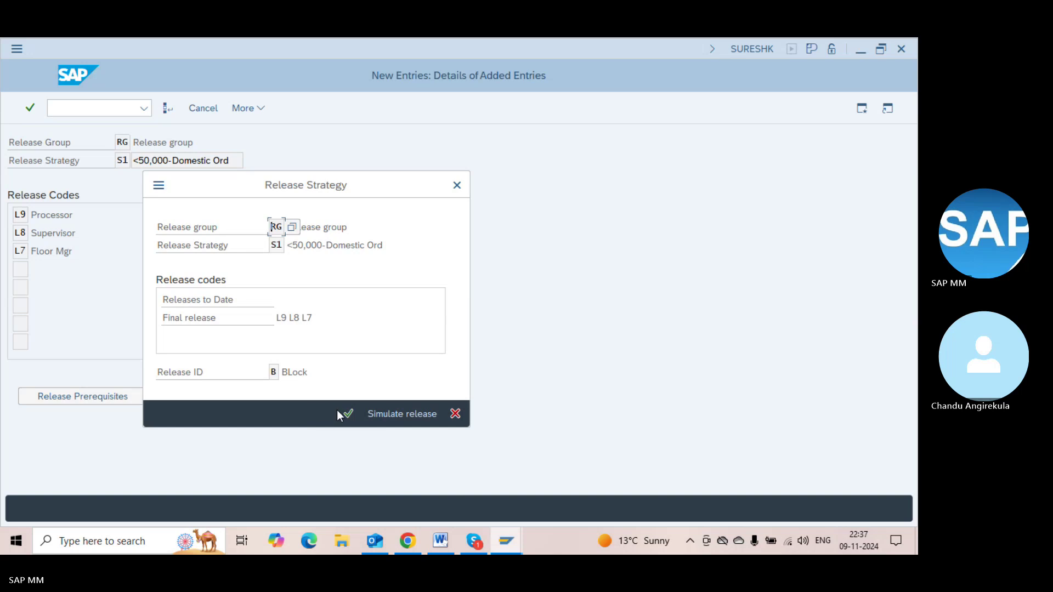
{"action": "left_click", "coordinate": [353, 420]}
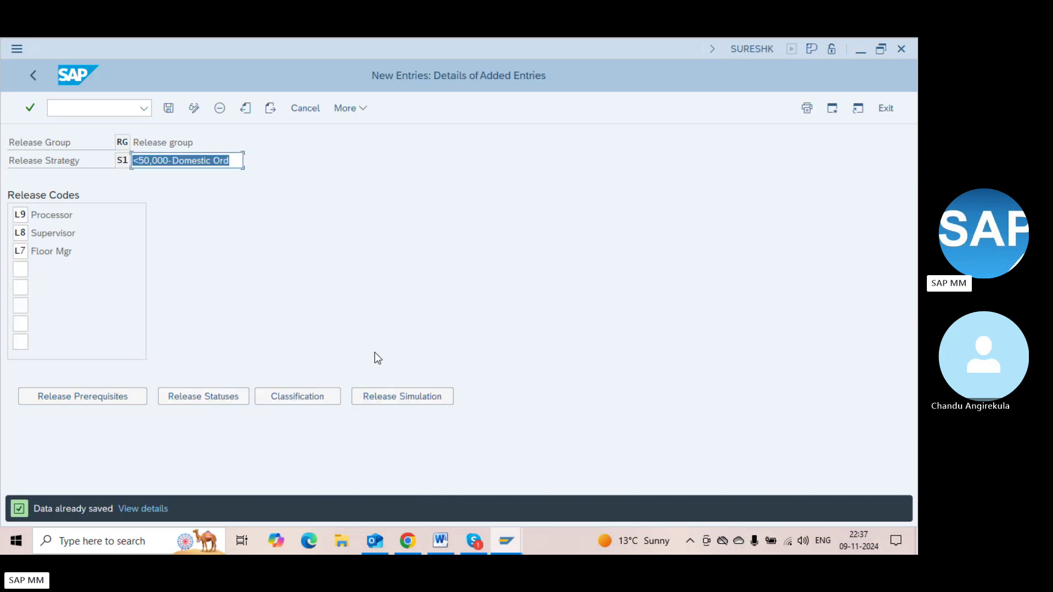
Return to the activity list and check the Workflow setting of the release codes
{"action": "key", "text": "F3"}
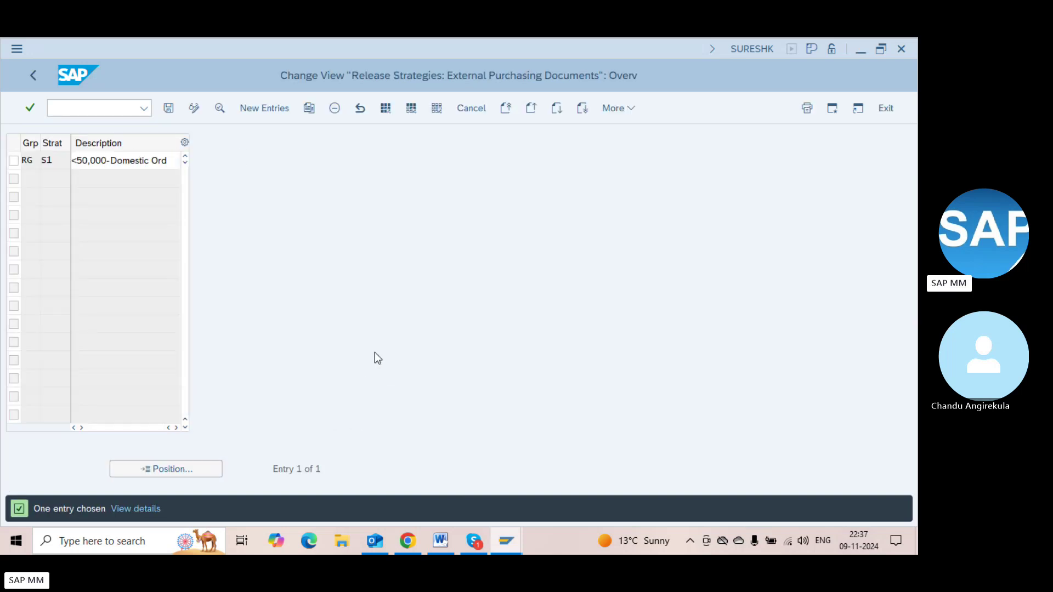
{"action": "key", "text": "F3"}
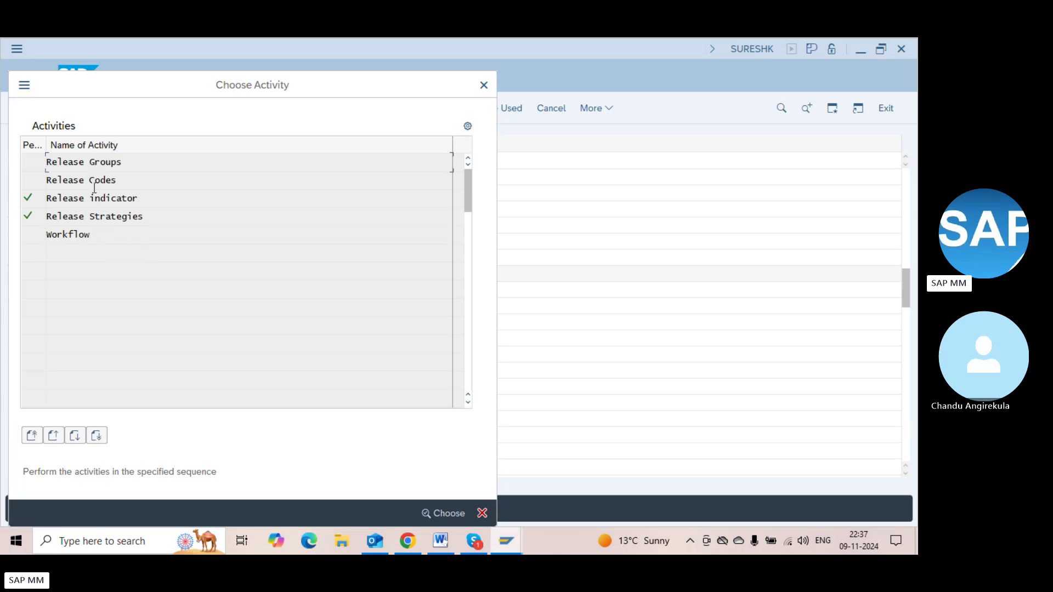
{"action": "double_click", "coordinate": [91, 182]}
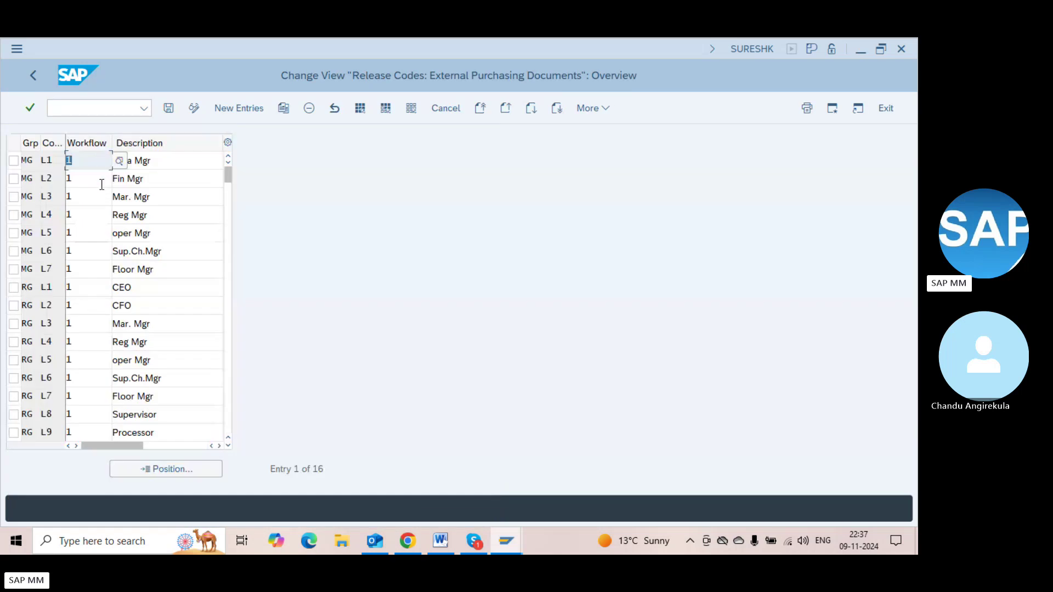
{"action": "left_click", "coordinate": [91, 180]}
{"action": "left_click", "coordinate": [87, 161]}
{"action": "key", "text": "F3"}
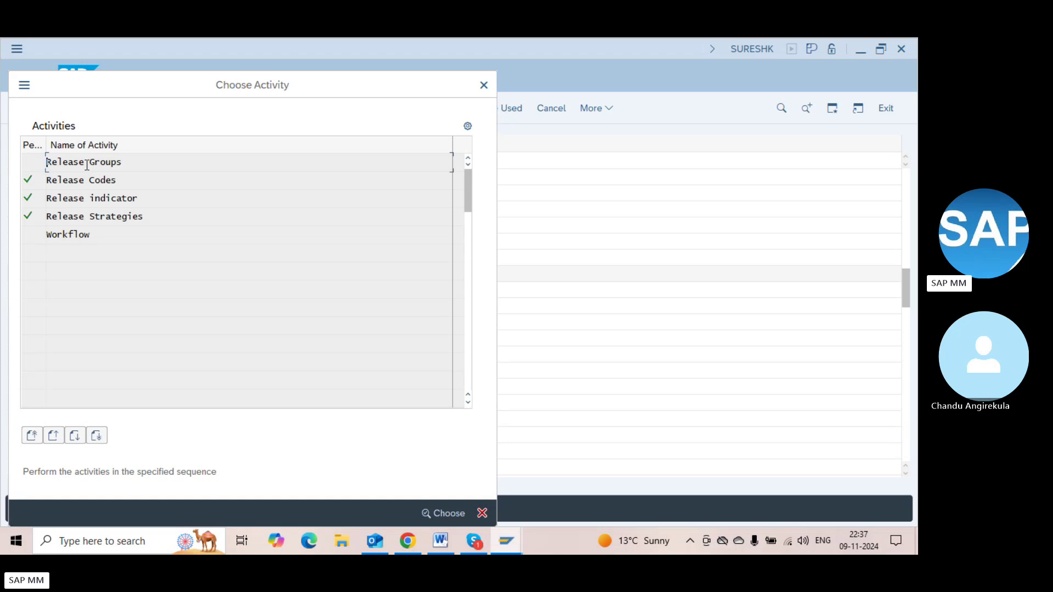
Add a new Workflow role assignment for release group RG, code L9
{"action": "double_click", "coordinate": [80, 240]}
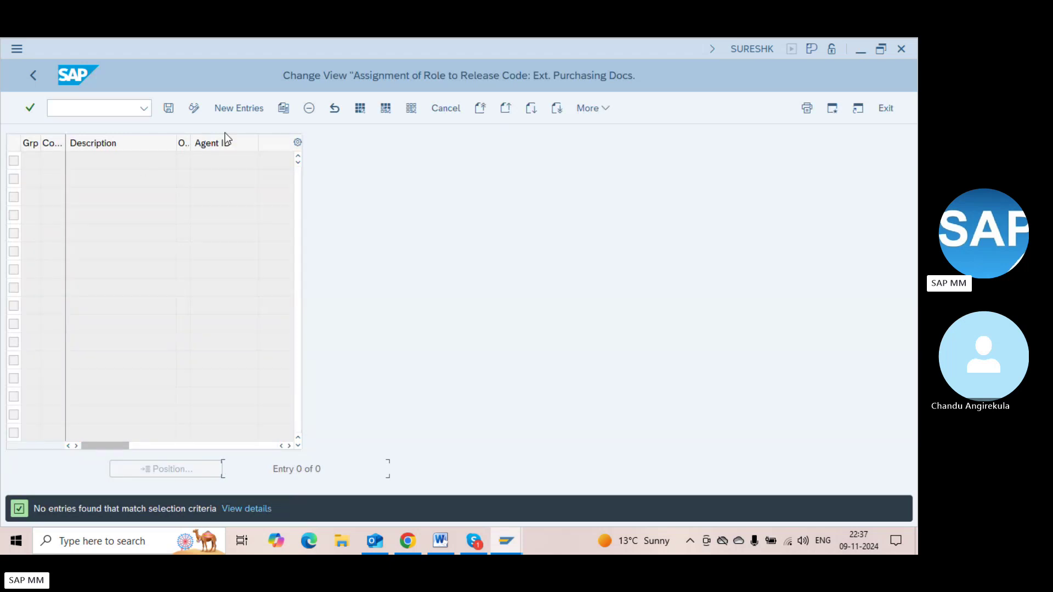
{"action": "left_click", "coordinate": [241, 108]}
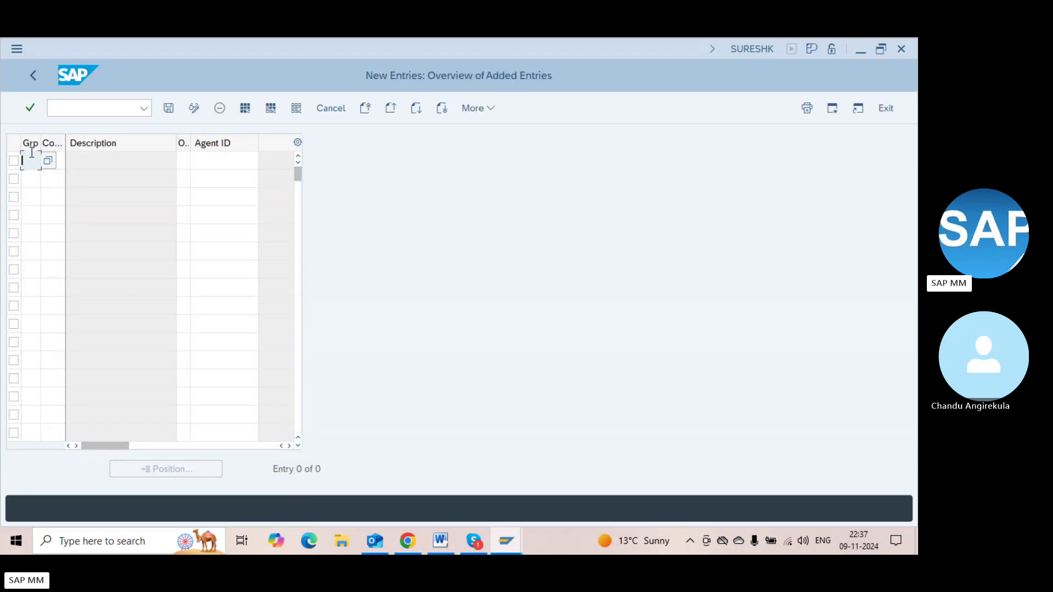
{"action": "type", "text": "RG"}
{"action": "key", "text": "Tab"}
{"action": "left_click", "coordinate": [74, 160]}
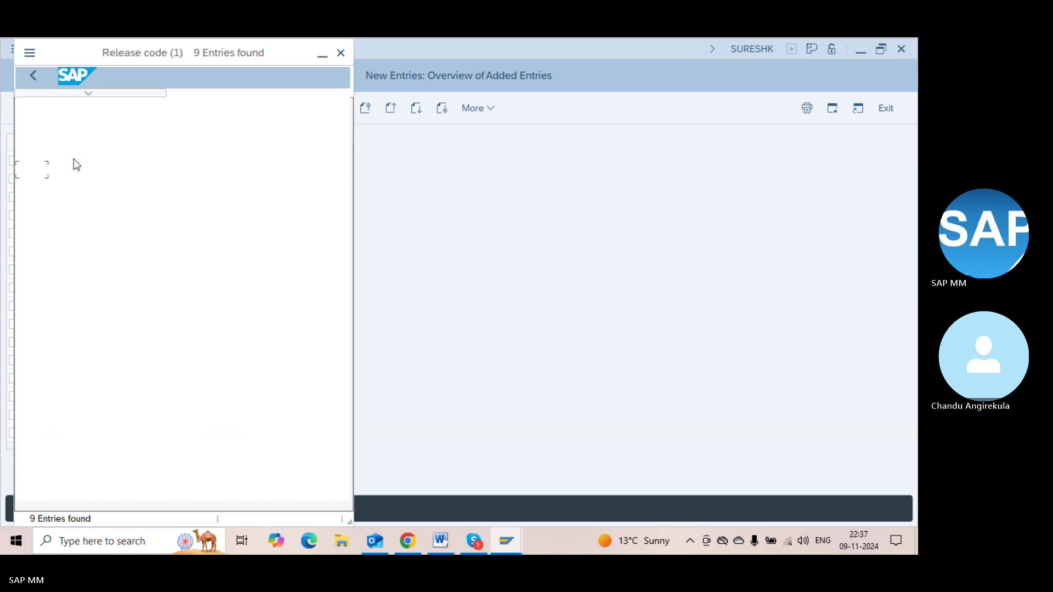
{"action": "left_click", "coordinate": [47, 315]}
{"action": "double_click", "coordinate": [47, 315]}
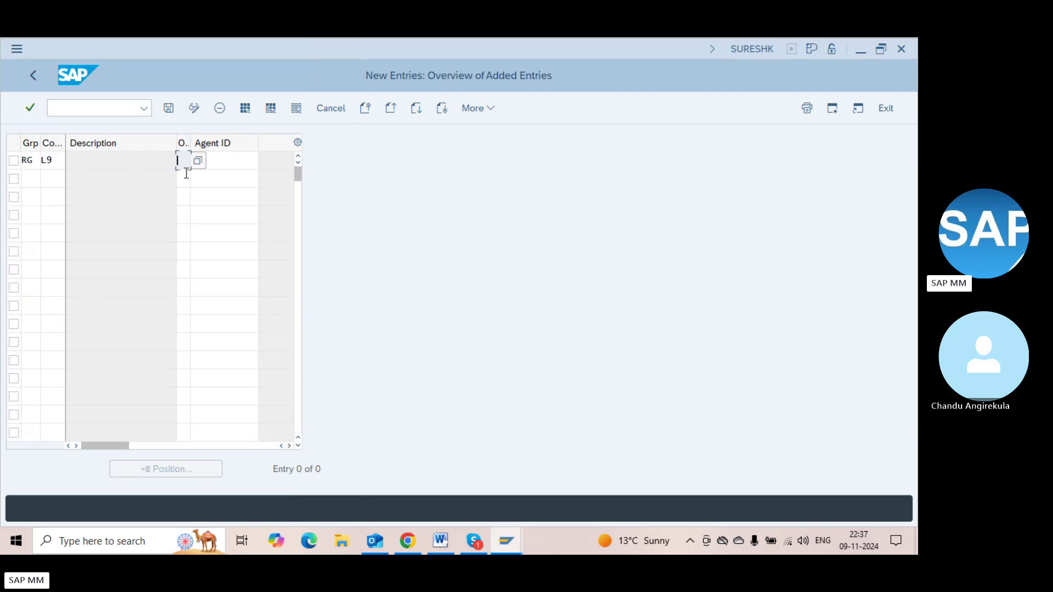
Set L9's agent type to User and pick the searched user as its Agent ID
{"action": "left_click", "coordinate": [196, 165]}
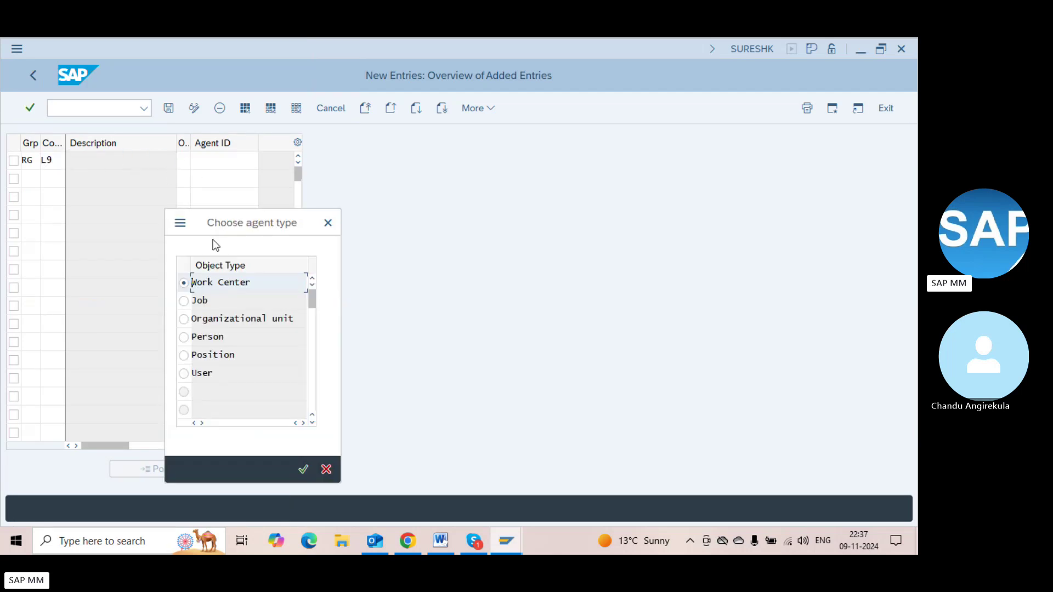
{"action": "left_click", "coordinate": [183, 373]}
{"action": "left_click", "coordinate": [303, 469]}
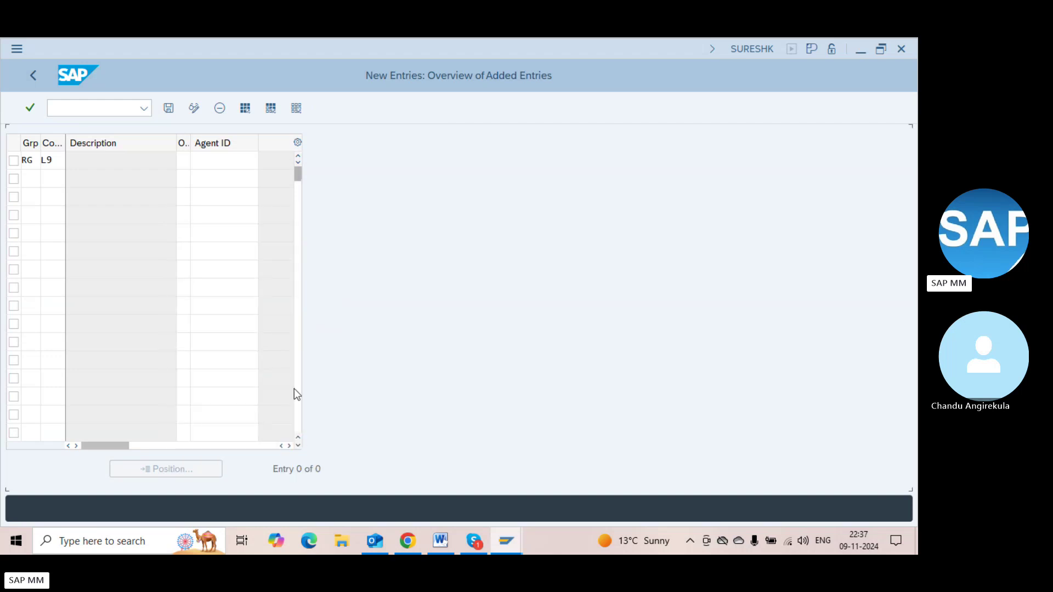
{"action": "left_click", "coordinate": [225, 160]}
{"action": "left_click", "coordinate": [266, 161]}
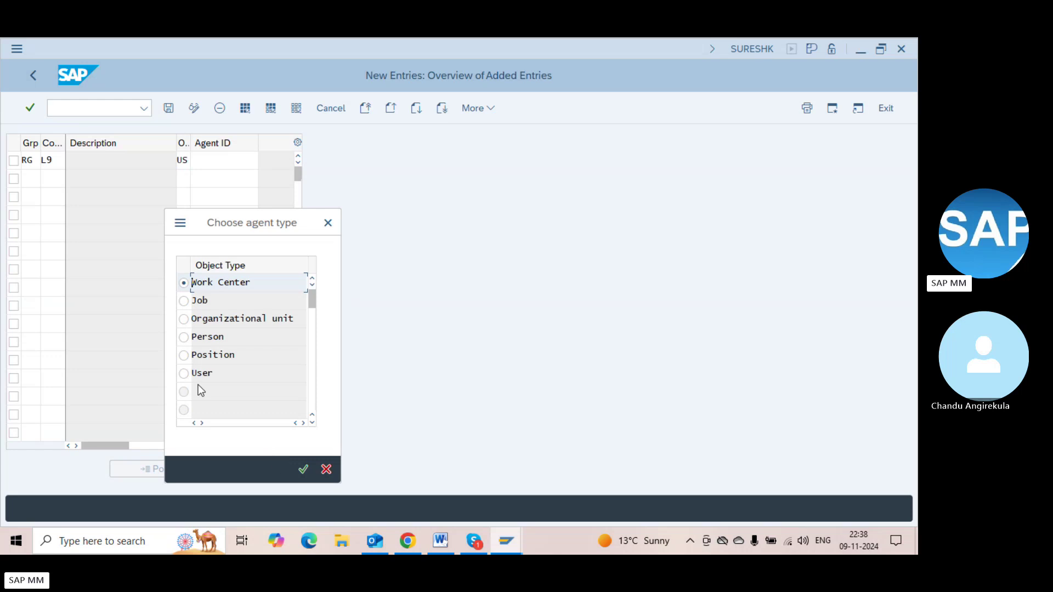
{"action": "left_click", "coordinate": [187, 375]}
{"action": "left_click", "coordinate": [303, 469]}
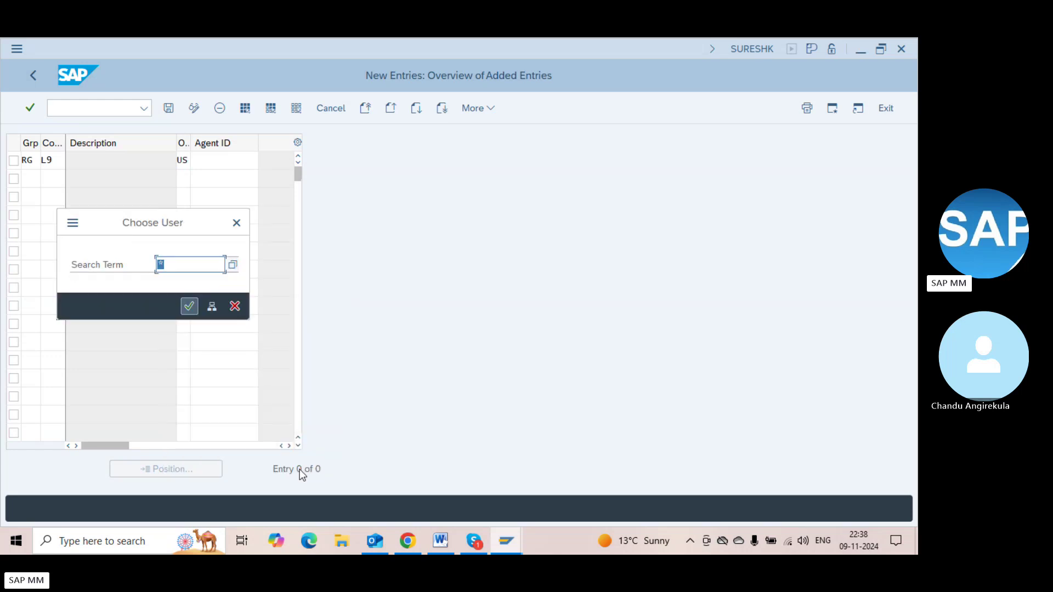
{"action": "type", "text": "SURESHK"}
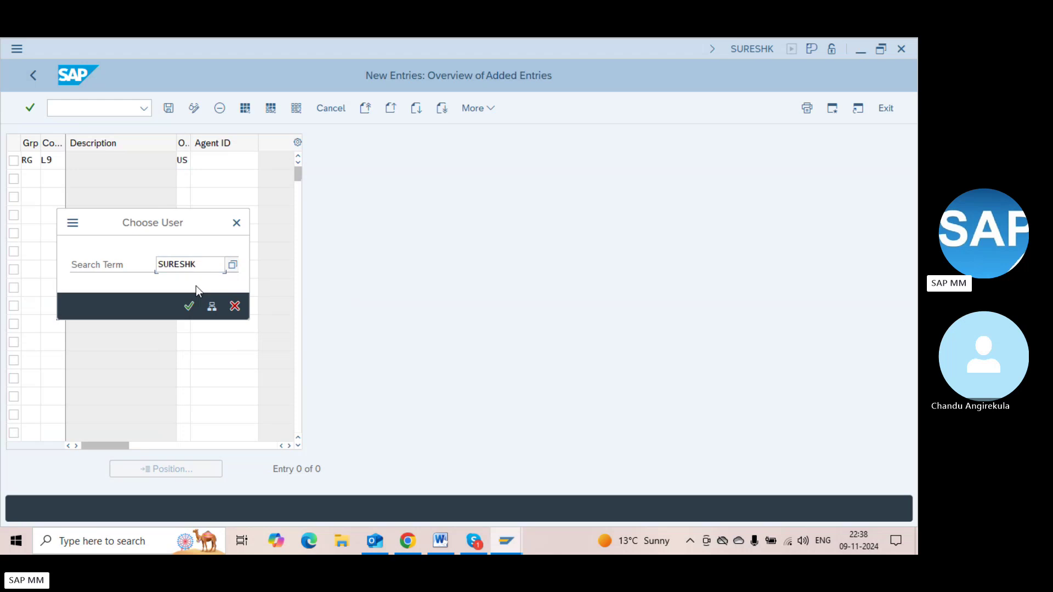
{"action": "key", "text": "Return"}
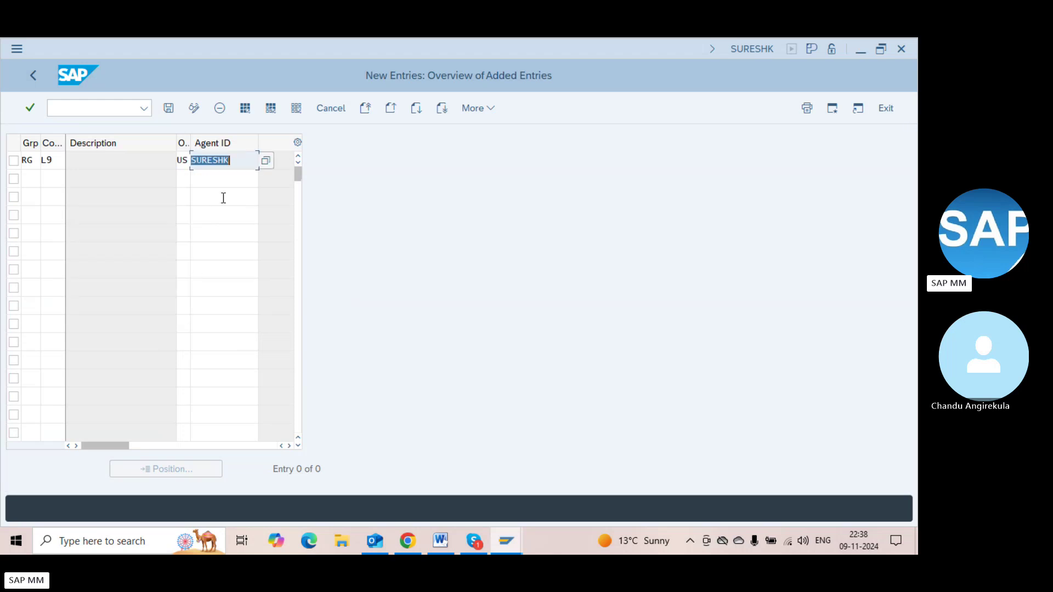
{"action": "key", "text": "Return"}
Save the L9 agent assignment under a customizing request and return to the activity list
{"action": "key", "text": "ctrl+s"}
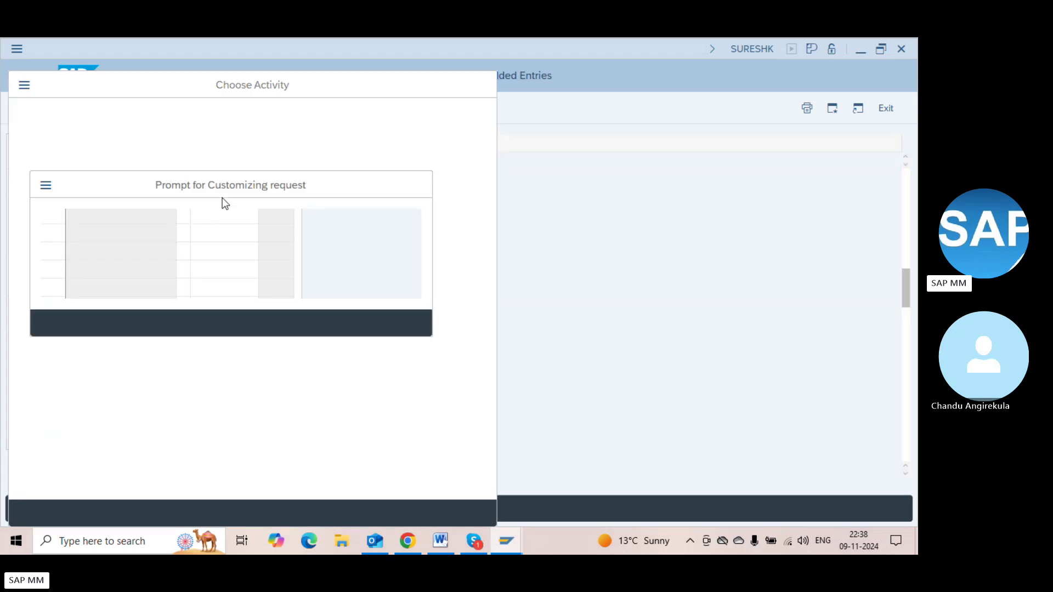
{"action": "key", "text": "Return"}
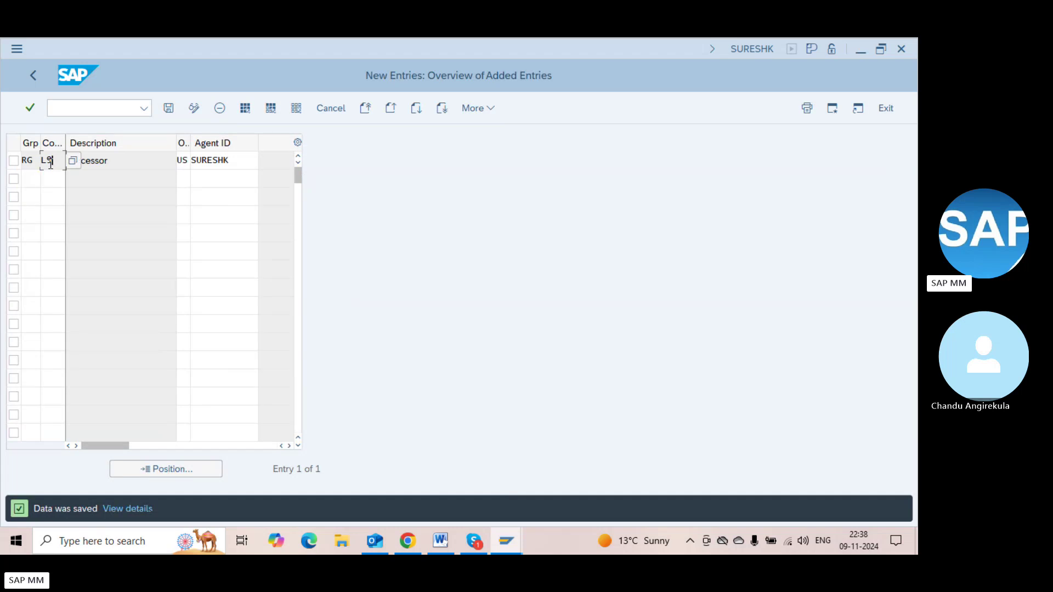
{"action": "left_click", "coordinate": [240, 164]}
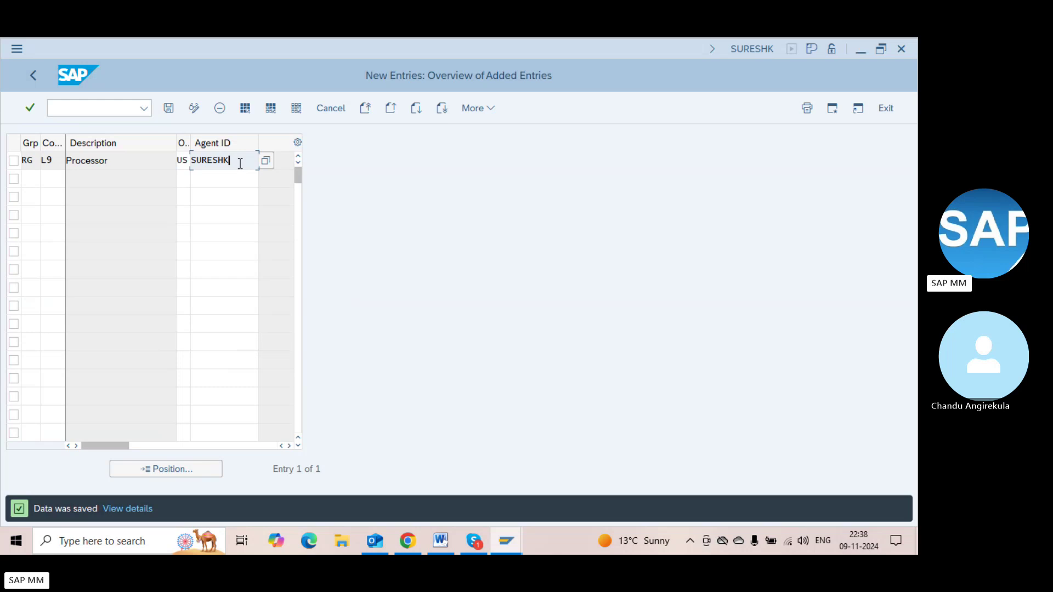
{"action": "left_click", "coordinate": [206, 182]}
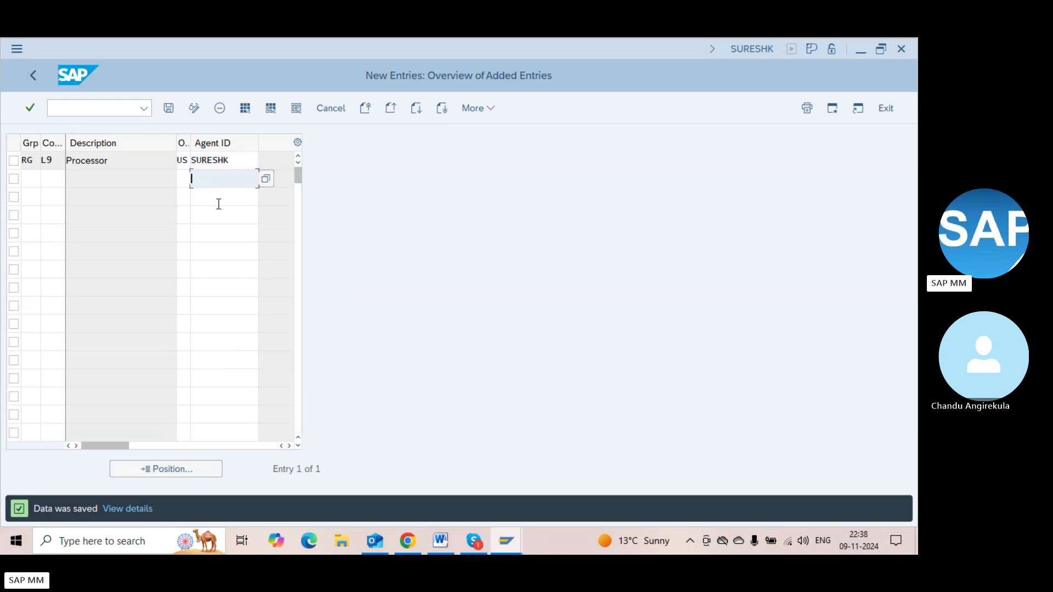
{"action": "left_click", "coordinate": [219, 202]}
{"action": "left_click", "coordinate": [224, 220]}
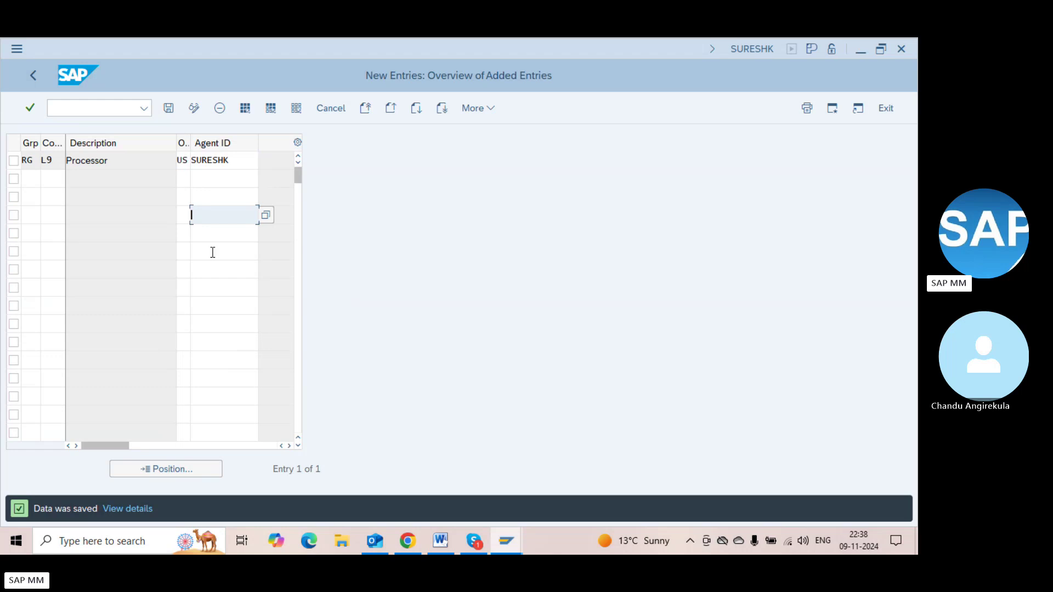
{"action": "key", "text": "F3"}
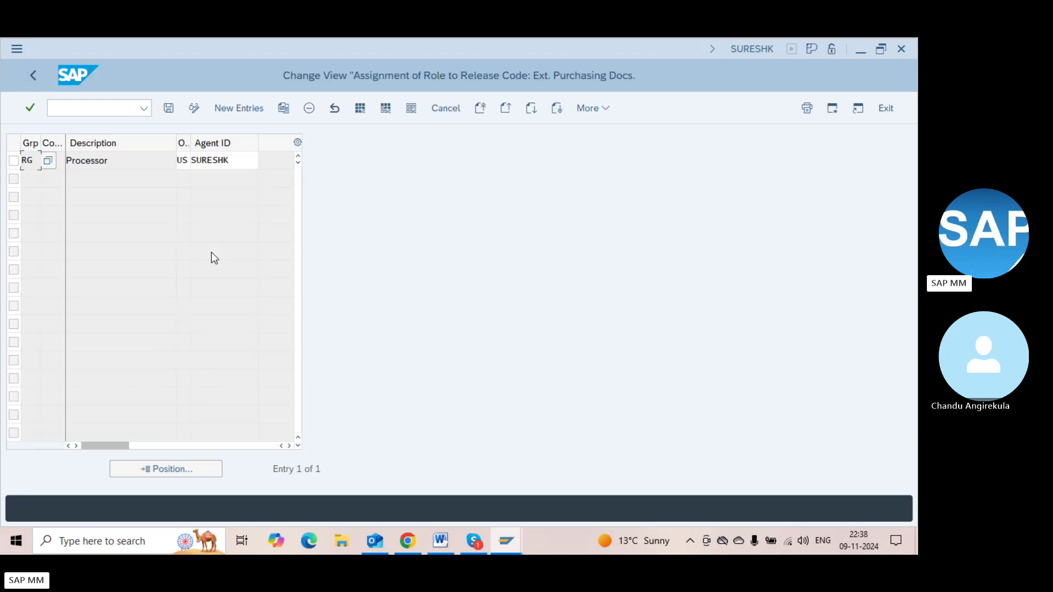
{"action": "key", "text": "F3"}
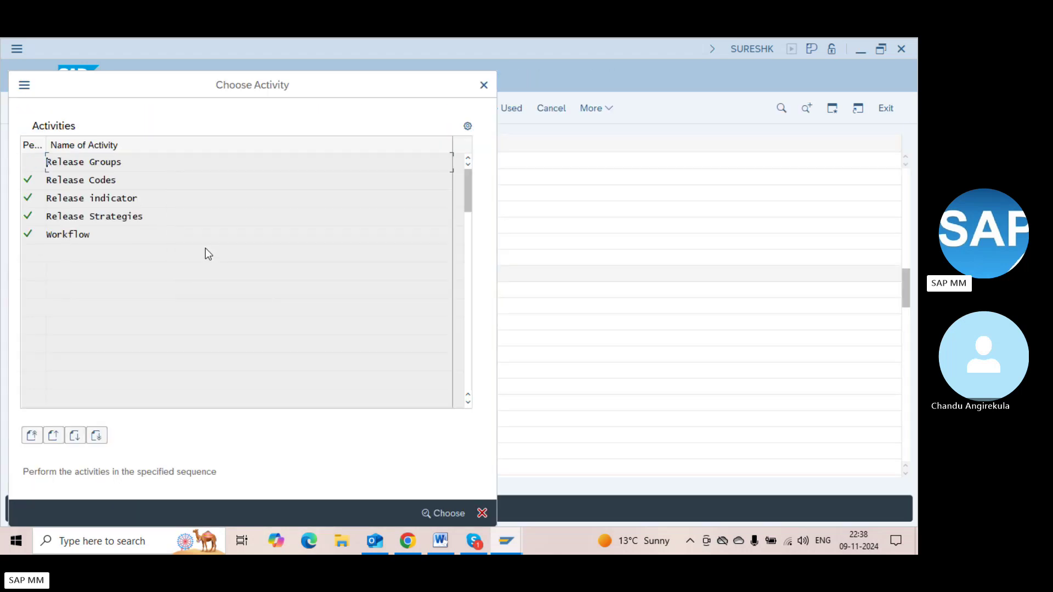
Create release strategy S2 in group RG with description 50001 - 500000
{"action": "double_click", "coordinate": [131, 215]}
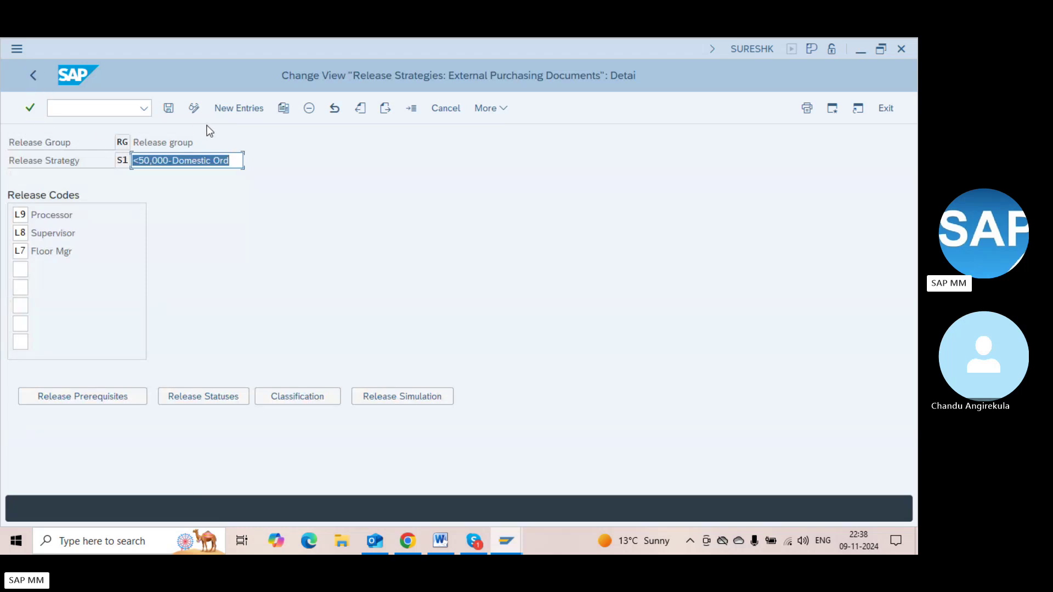
{"action": "left_click", "coordinate": [229, 115]}
{"action": "left_click", "coordinate": [238, 159]}
{"action": "type", "text": "RG"}
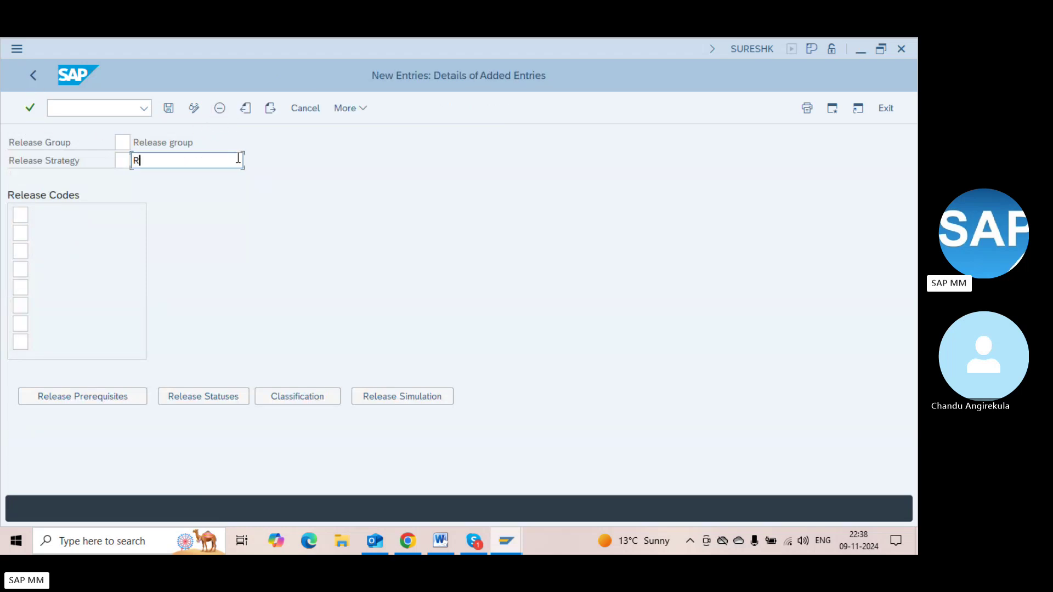
{"action": "key", "text": "BackSpace"}
{"action": "key", "text": "BackSpace"}
{"action": "key", "text": "shift+Tab"}
{"action": "key", "text": "shift+Tab"}
{"action": "type", "text": "RG"}
{"action": "key", "text": "Return"}
{"action": "key", "text": "Tab"}
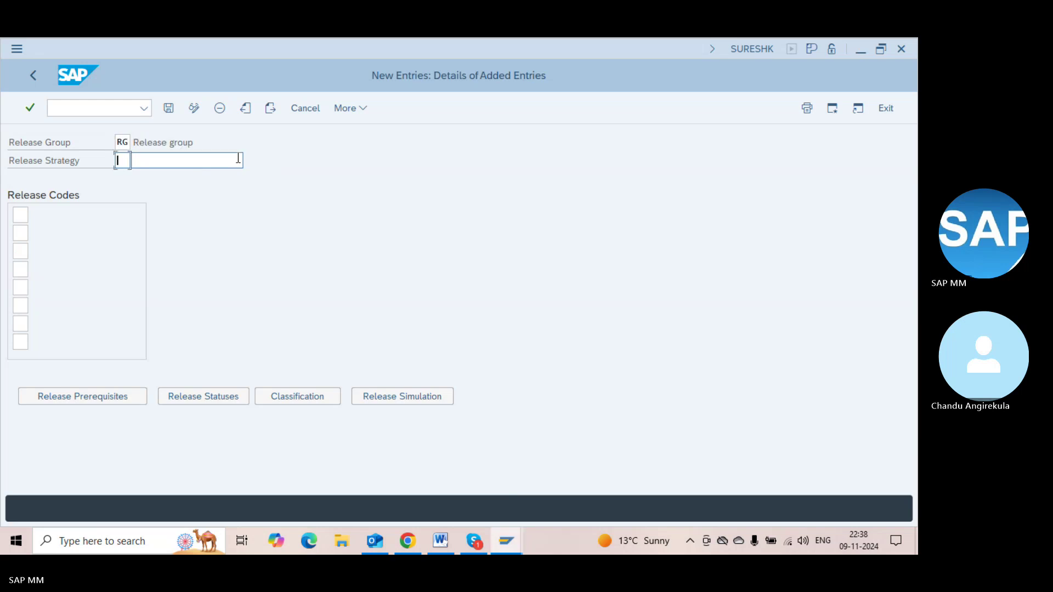
{"action": "type", "text": "S2"}
{"action": "key", "text": "Tab"}
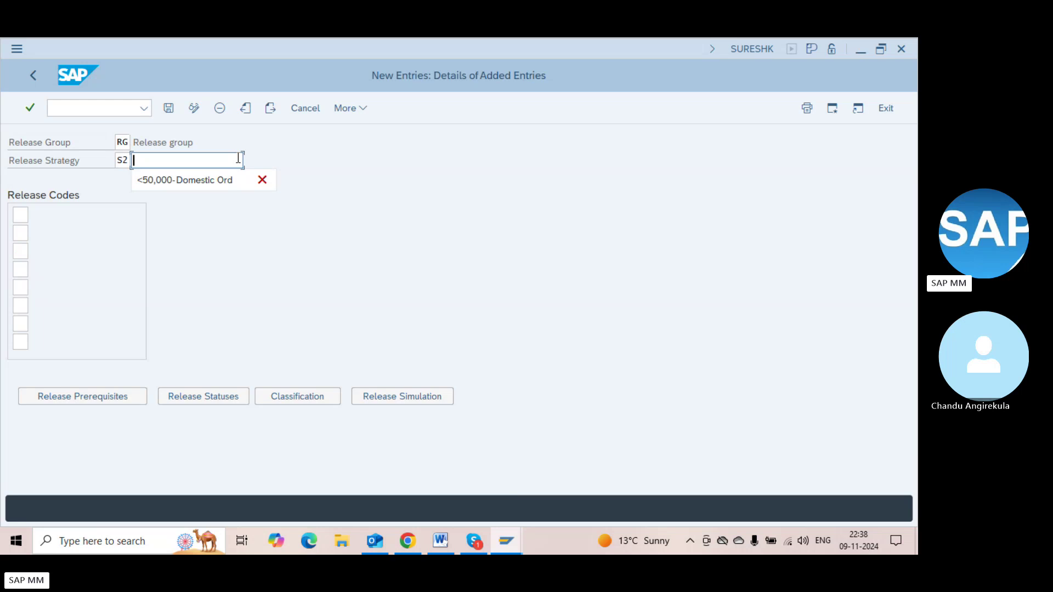
{"action": "type", "text": "50"}
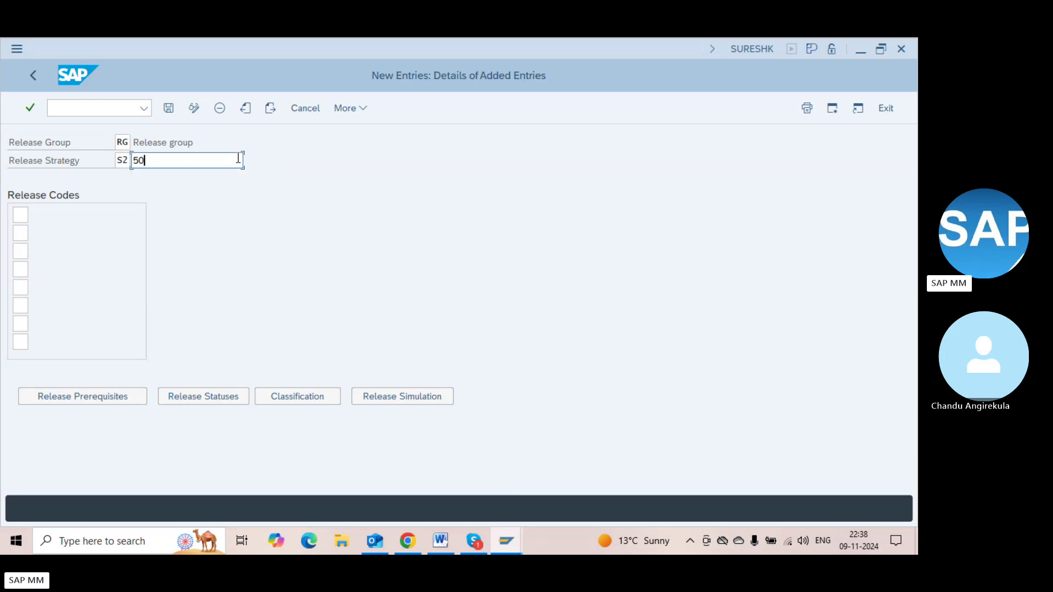
{"action": "type", "text": "001"}
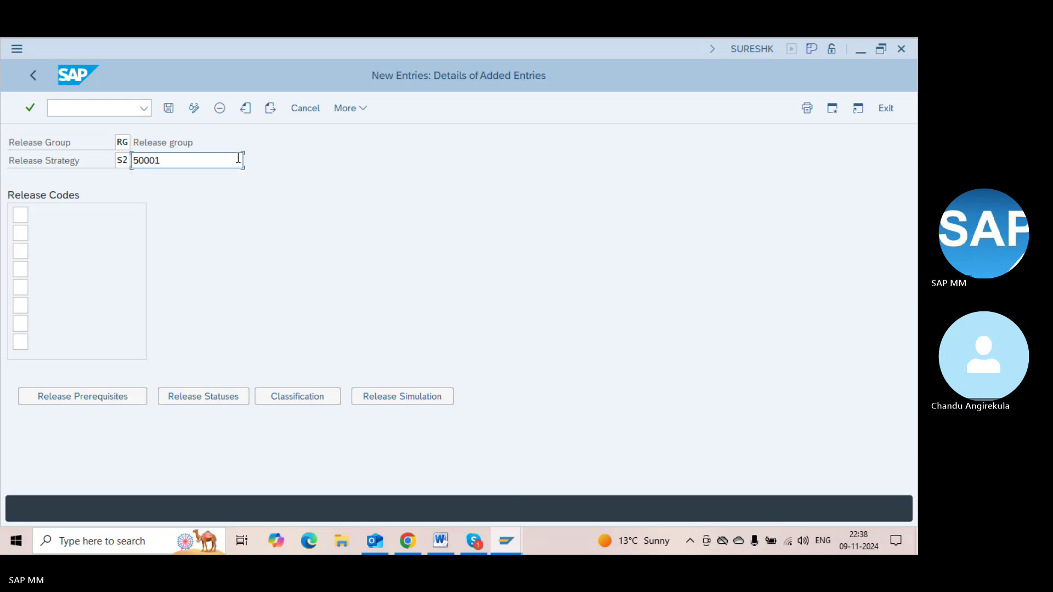
{"action": "type", "text": " -"}
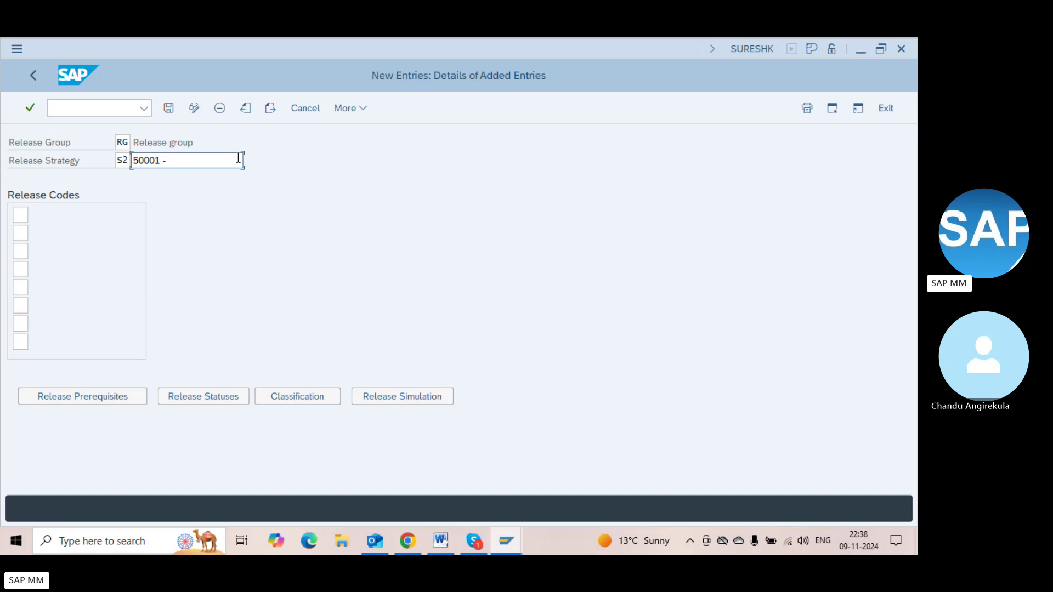
{"action": "type", "text": " 5,00"}
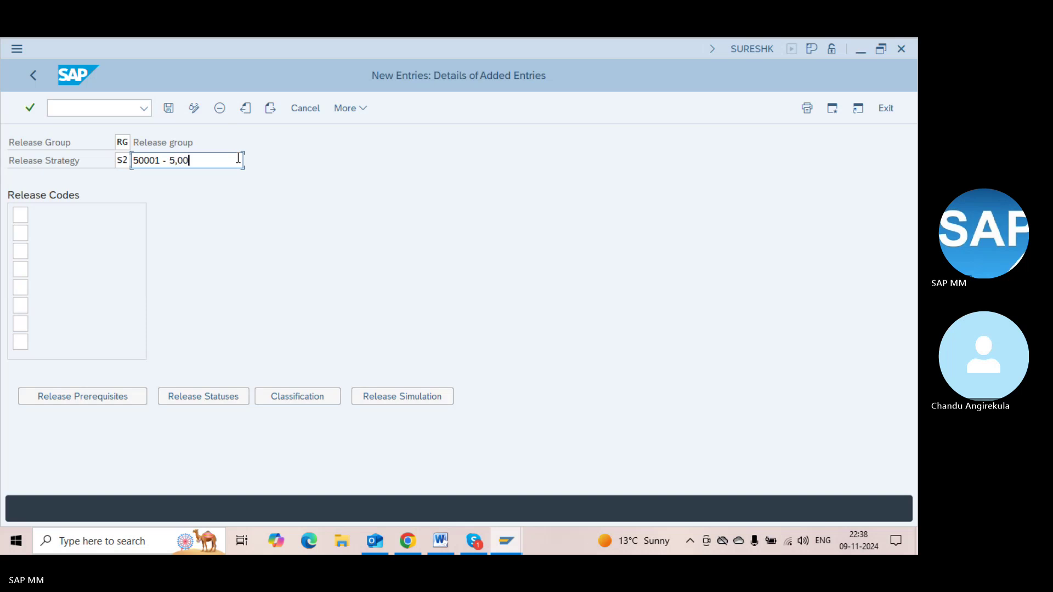
{"action": "key", "text": "BackSpace"}
{"action": "key", "text": "BackSpace"}
{"action": "key", "text": "BackSpace"}
{"action": "type", "text": "00000"}
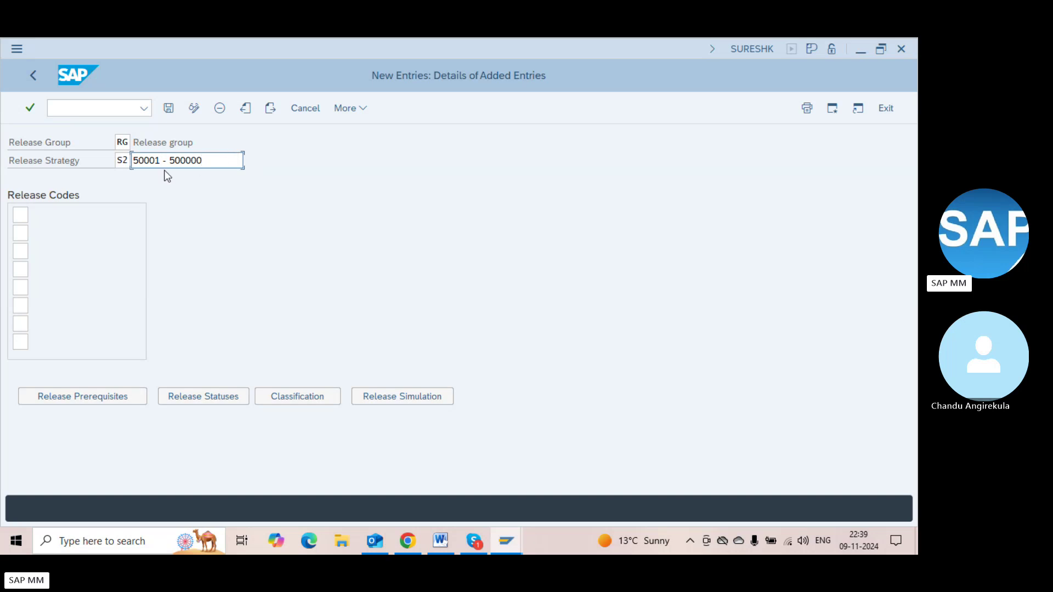
List release codes L9, L8, L7 and L6 for strategy S2
{"action": "left_click", "coordinate": [21, 214]}
{"action": "type", "text": "L9"}
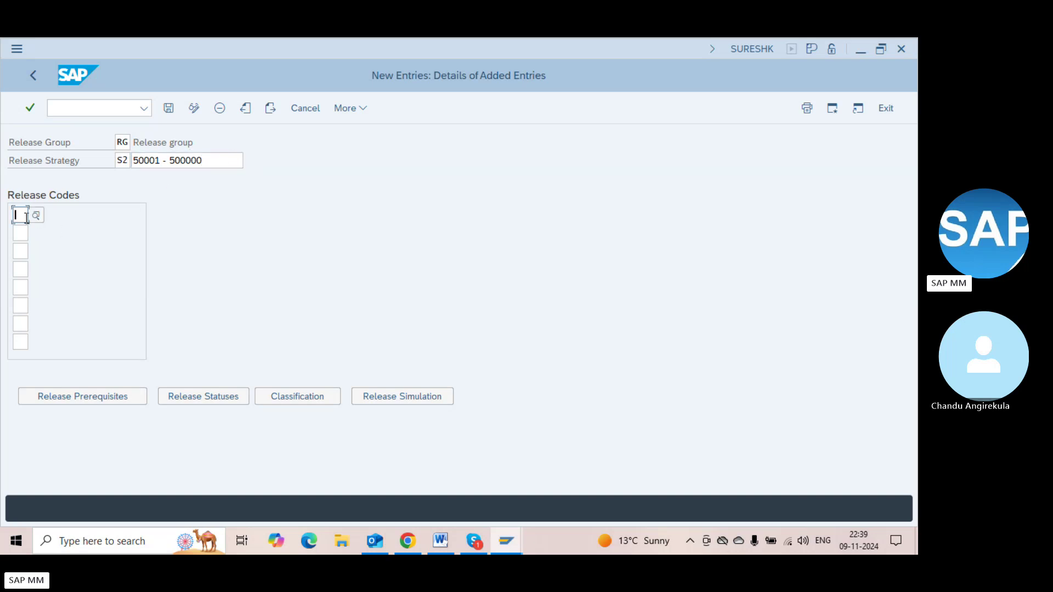
{"action": "key", "text": "Tab"}
{"action": "type", "text": "L8"}
{"action": "key", "text": "Tab"}
{"action": "type", "text": "L7"}
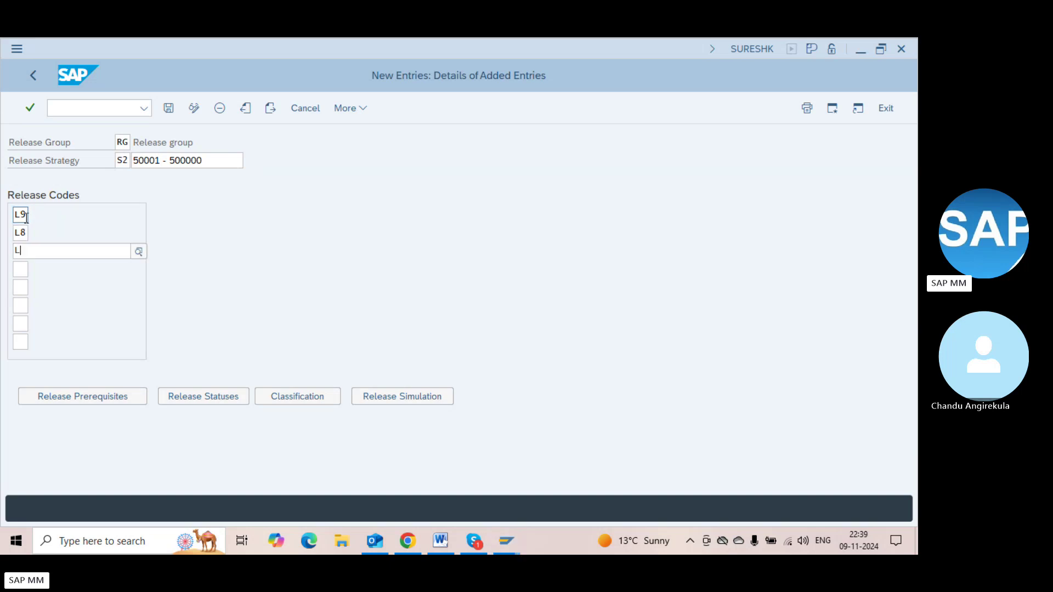
{"action": "key", "text": "Tab"}
{"action": "type", "text": "L6"}
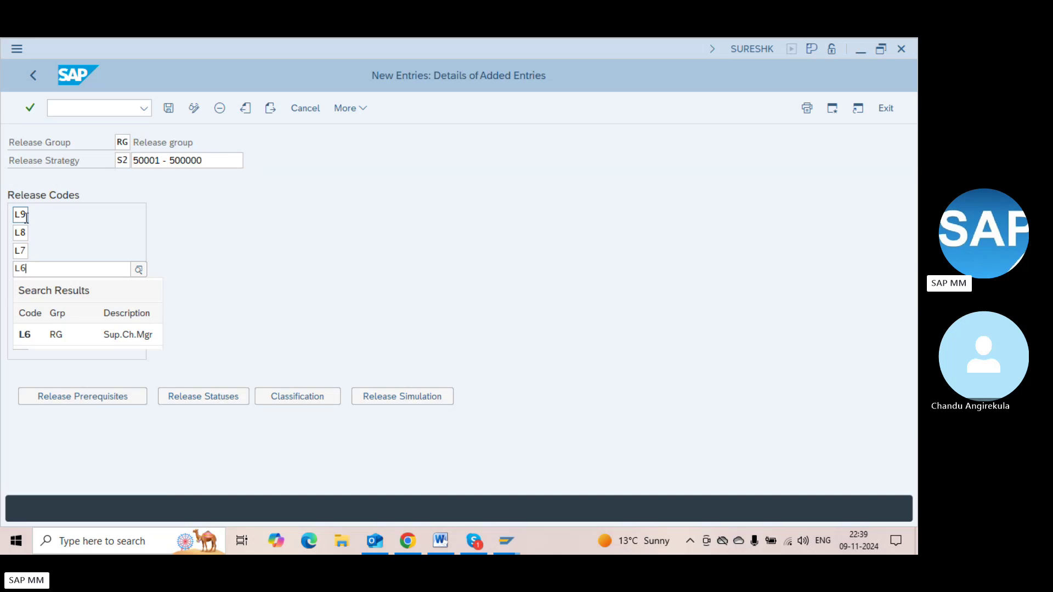
{"action": "key", "text": "Return"}
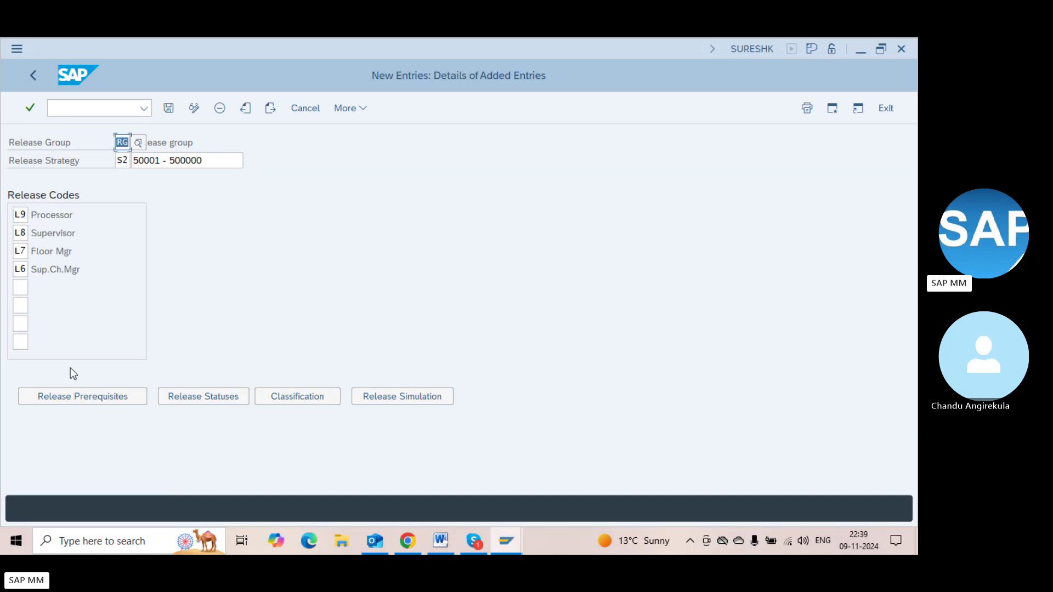
Set S2's prerequisites: L7 requires L9 and L8, L6 requires L8 and L7
{"action": "left_click", "coordinate": [65, 398]}
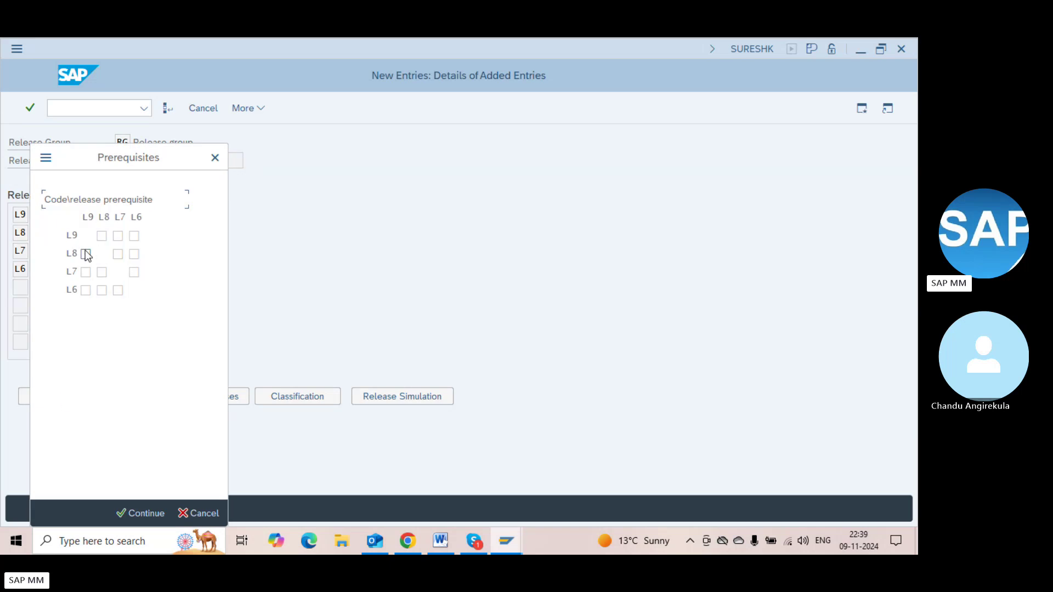
{"action": "left_click", "coordinate": [86, 272]}
{"action": "left_click", "coordinate": [107, 276]}
{"action": "left_click", "coordinate": [102, 291]}
{"action": "left_click", "coordinate": [121, 292]}
{"action": "left_click", "coordinate": [138, 513]}
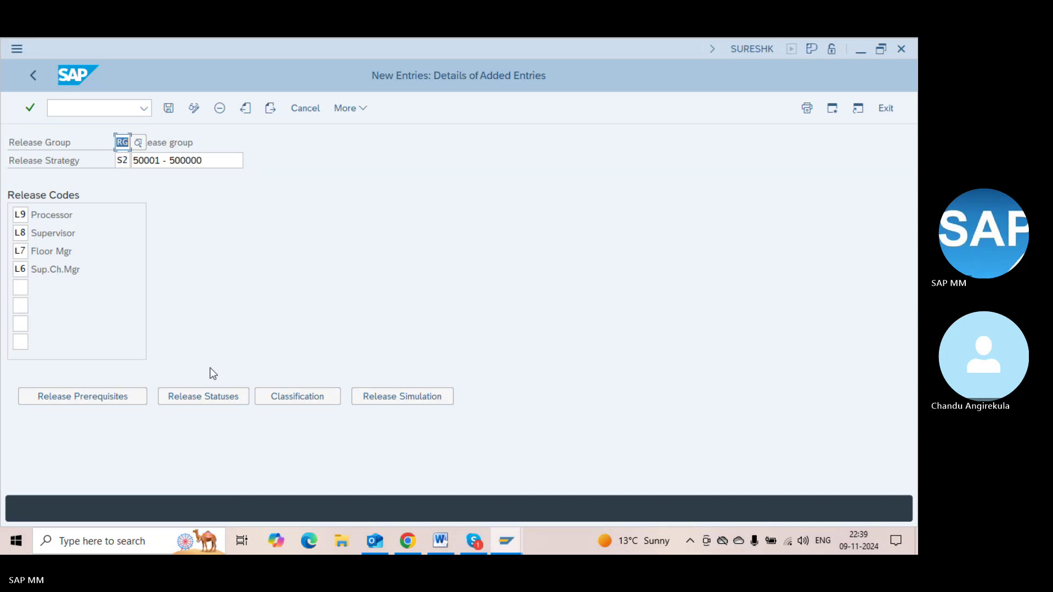
Check the fully released indicator in S2's release statuses, confirm, and save the strategy
{"action": "left_click", "coordinate": [192, 394]}
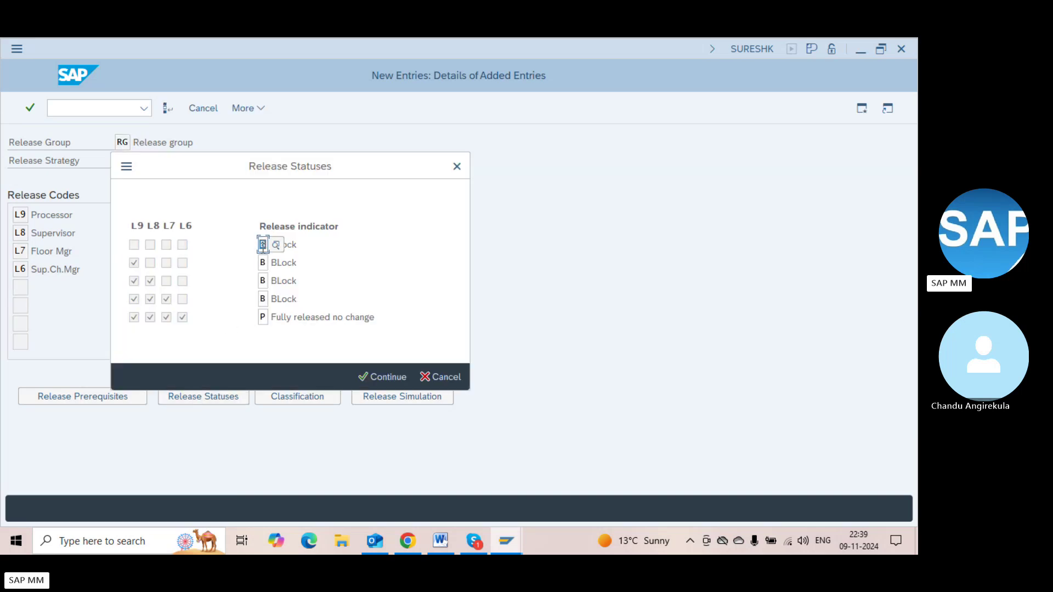
{"action": "left_click", "coordinate": [263, 317]}
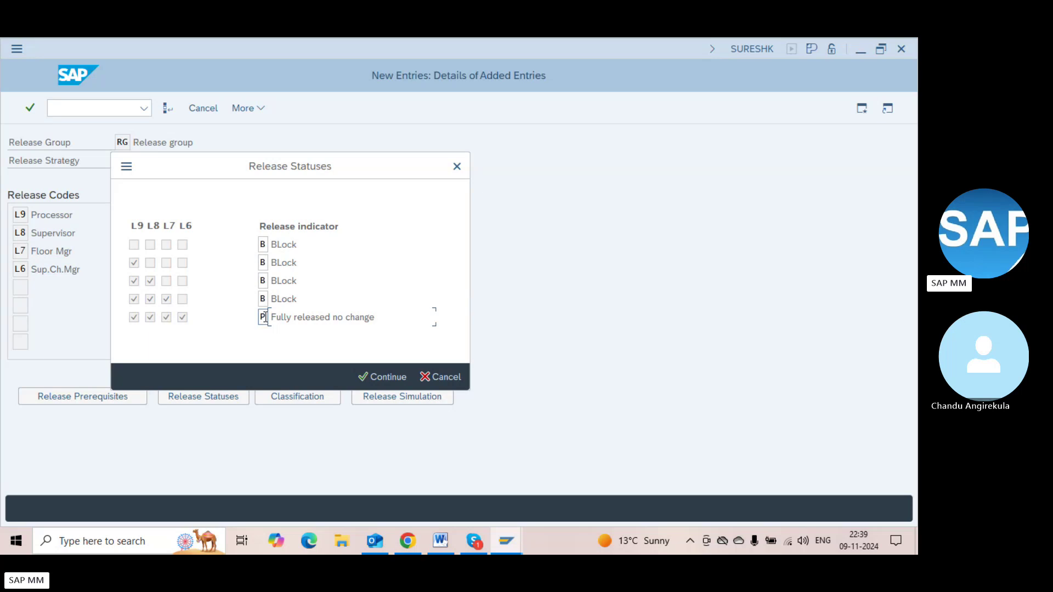
{"action": "left_click", "coordinate": [350, 318]}
{"action": "left_click", "coordinate": [363, 377]}
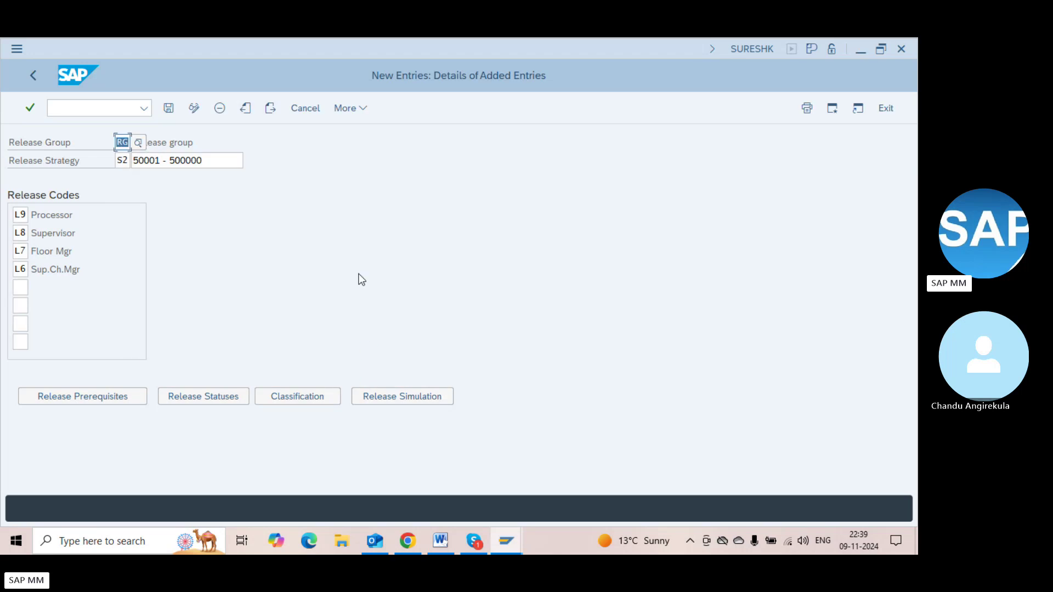
{"action": "key", "text": "ctrl+s"}
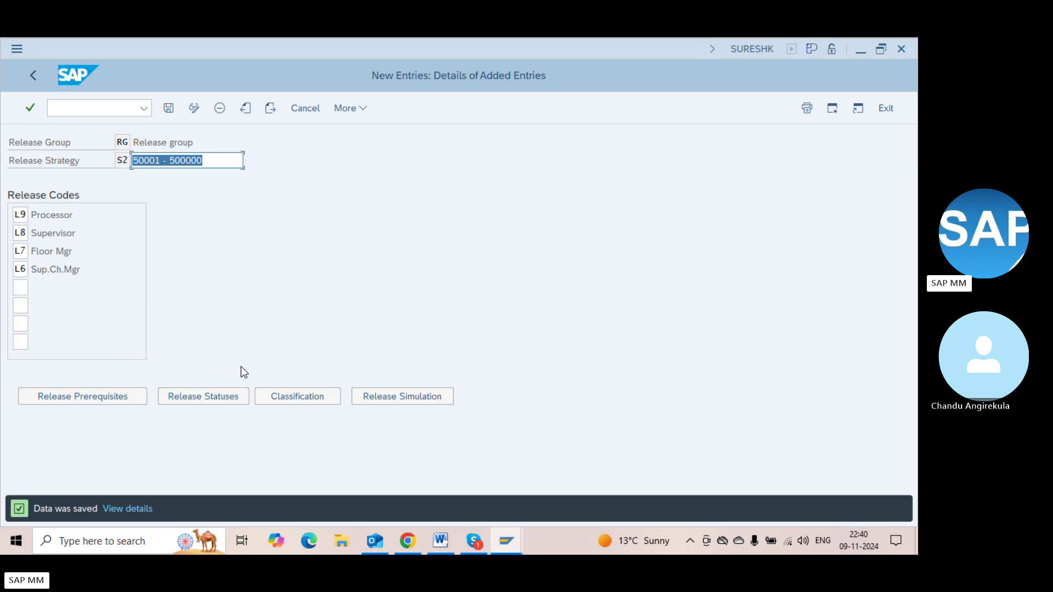
Add order type NB to strategy S2's classification values
{"action": "left_click", "coordinate": [289, 393]}
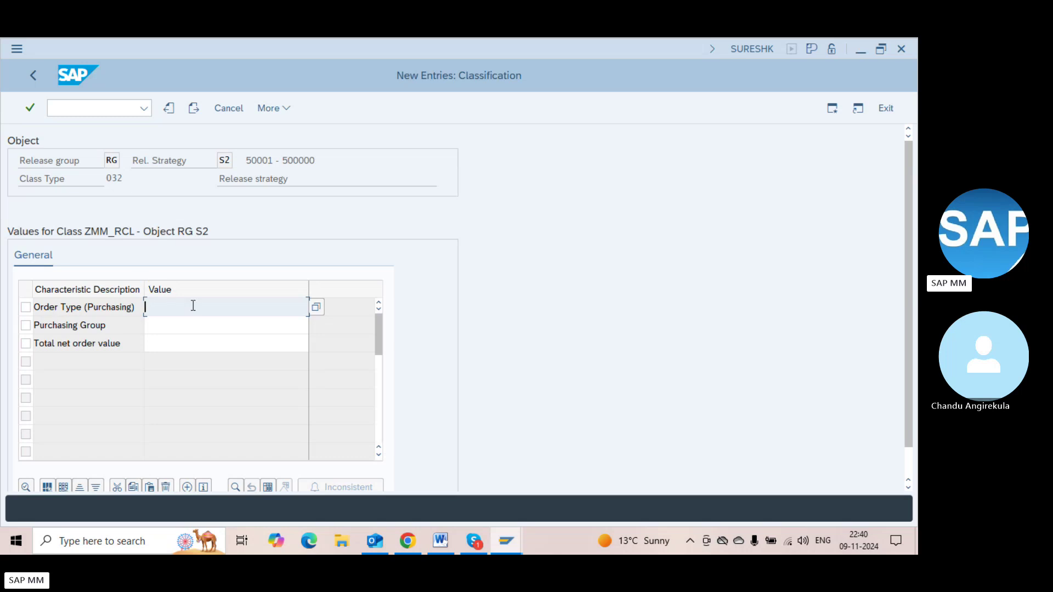
{"action": "left_click", "coordinate": [316, 306]}
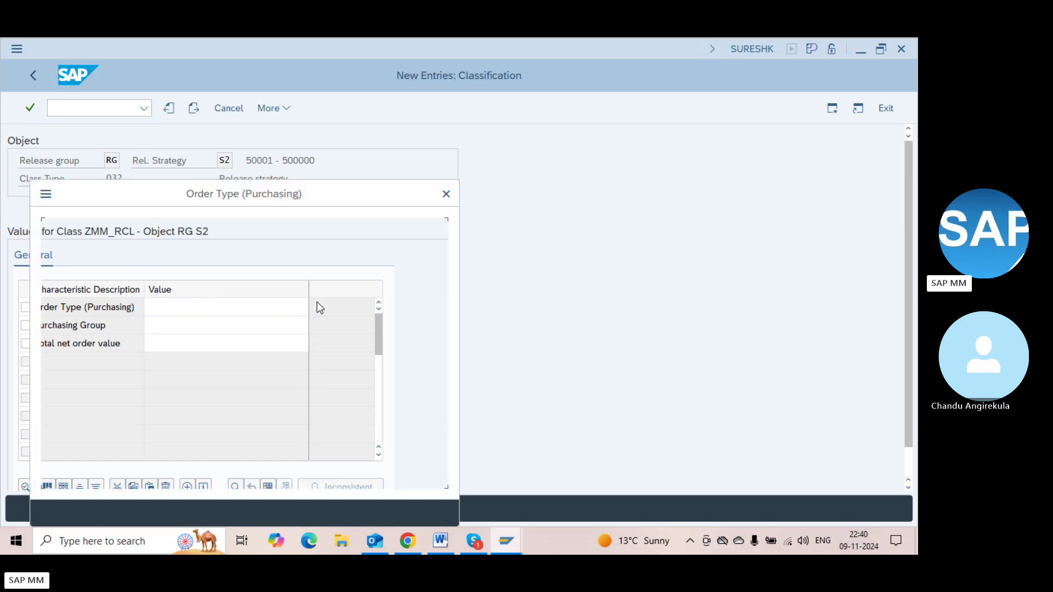
{"action": "type", "text": "NB"}
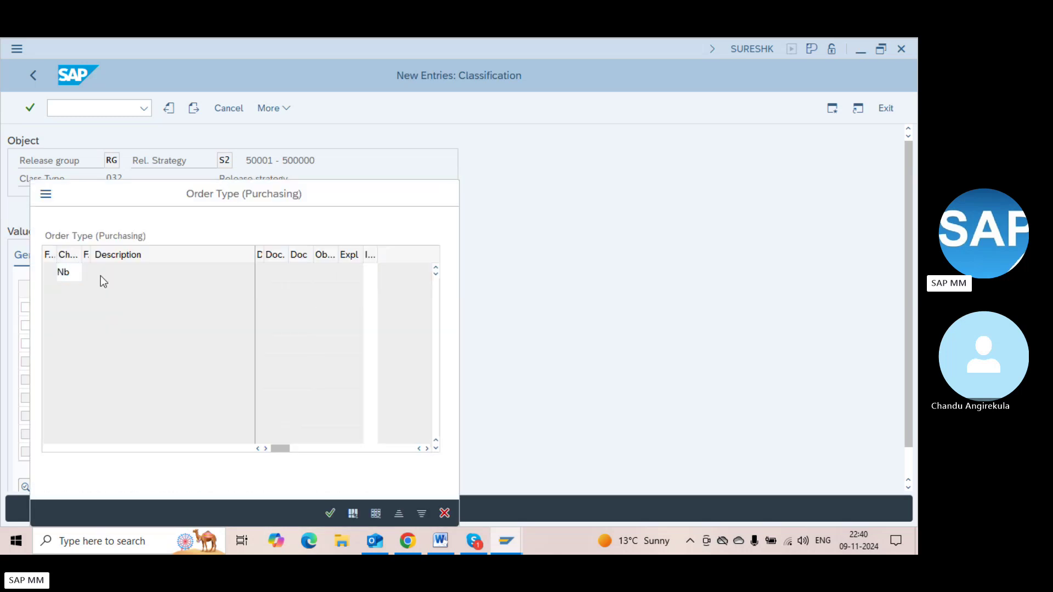
{"action": "key", "text": "Return"}
{"action": "left_click", "coordinate": [330, 513]}
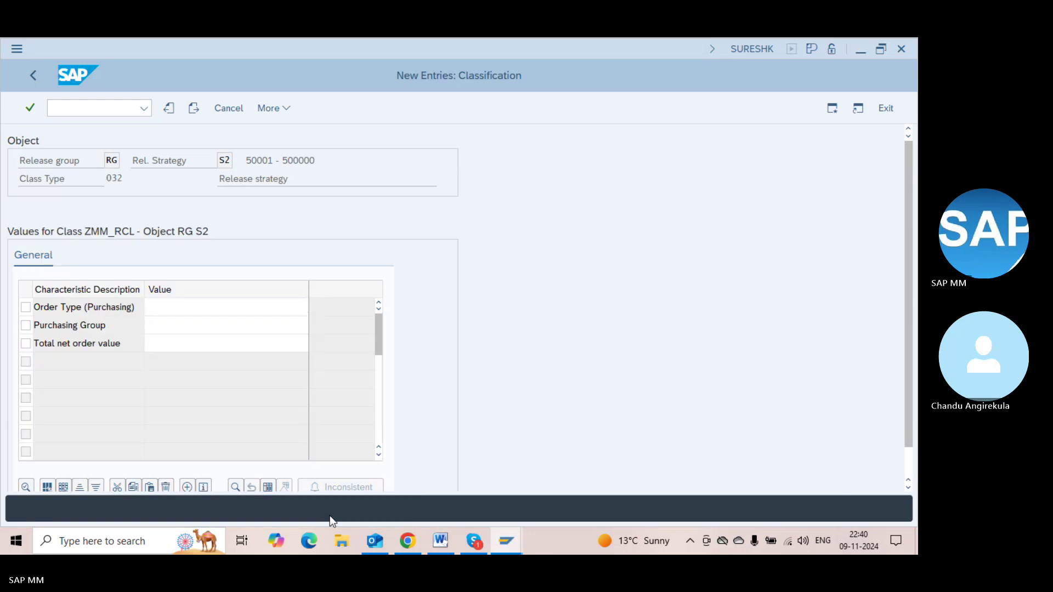
Select purchasing groups 000, 001 and 002 and validate the classification entries
{"action": "left_click", "coordinate": [199, 331]}
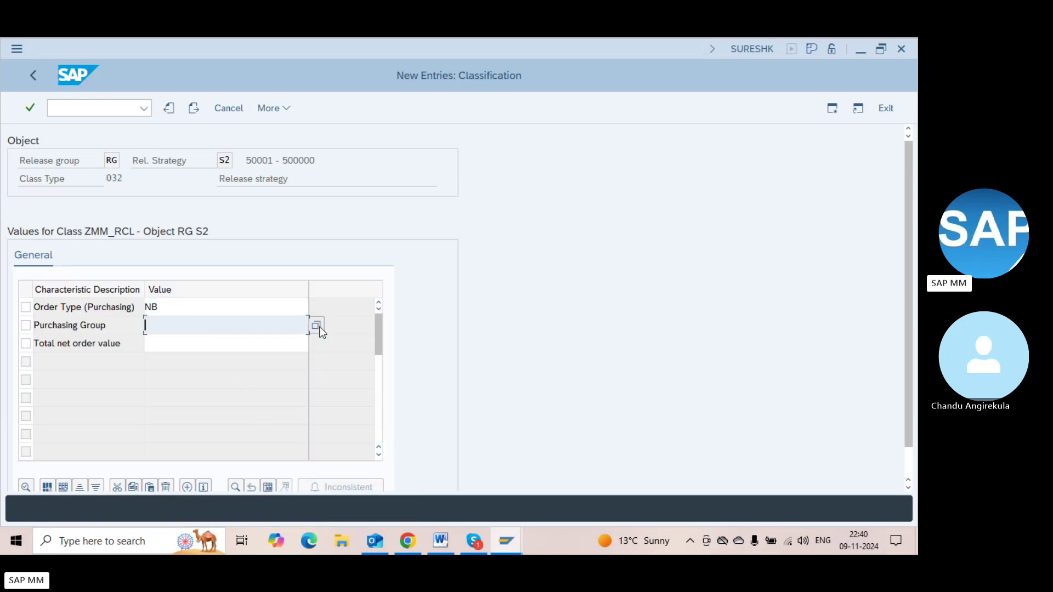
{"action": "left_click", "coordinate": [317, 326]}
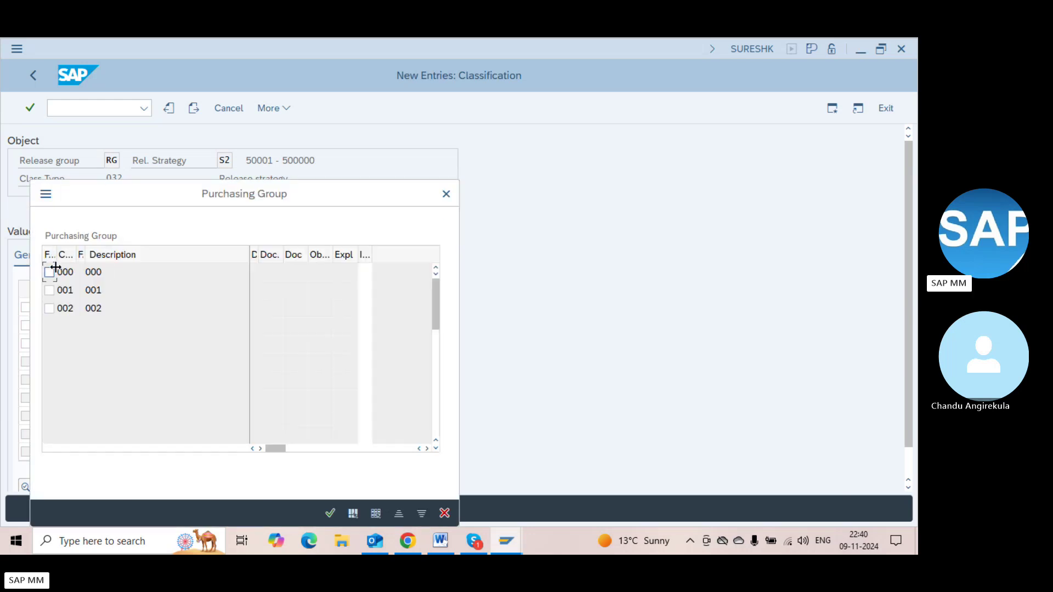
{"action": "left_click", "coordinate": [53, 271]}
{"action": "left_click", "coordinate": [55, 291]}
{"action": "left_click", "coordinate": [50, 309]}
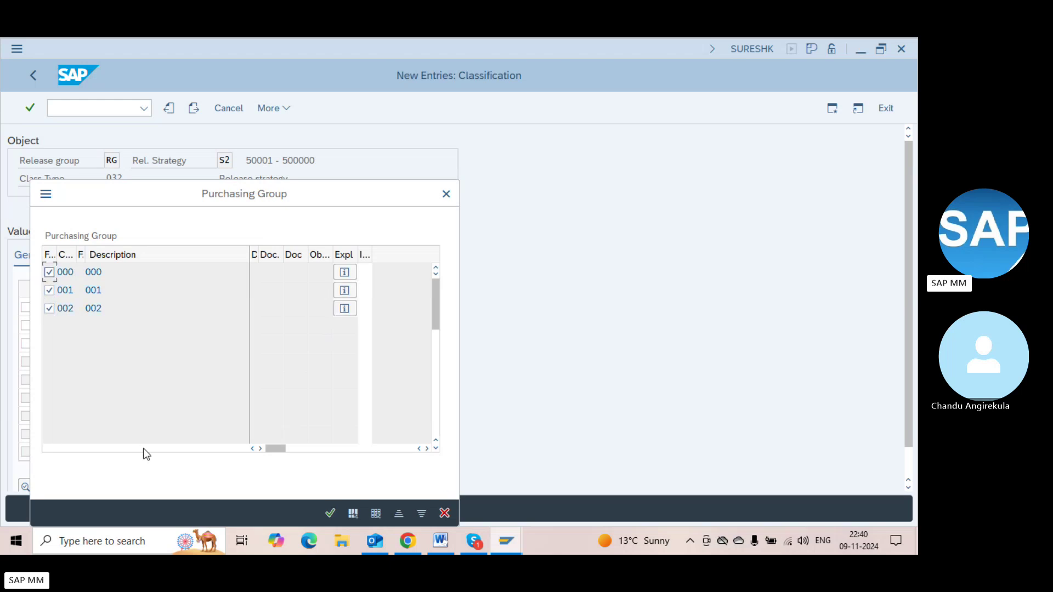
{"action": "left_click", "coordinate": [330, 513]}
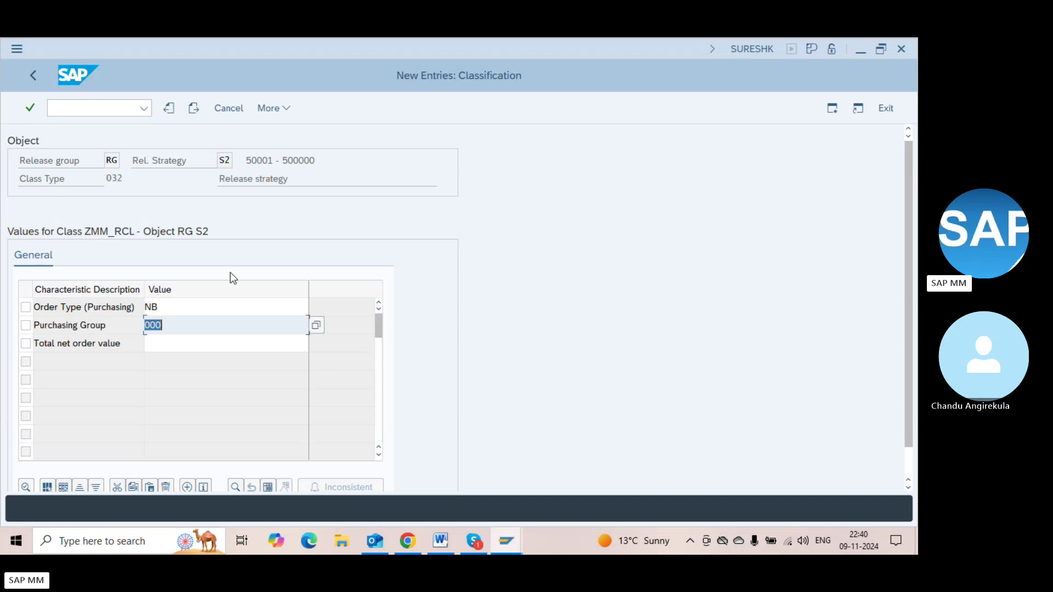
{"action": "left_click", "coordinate": [192, 306]}
{"action": "key", "text": "Return"}
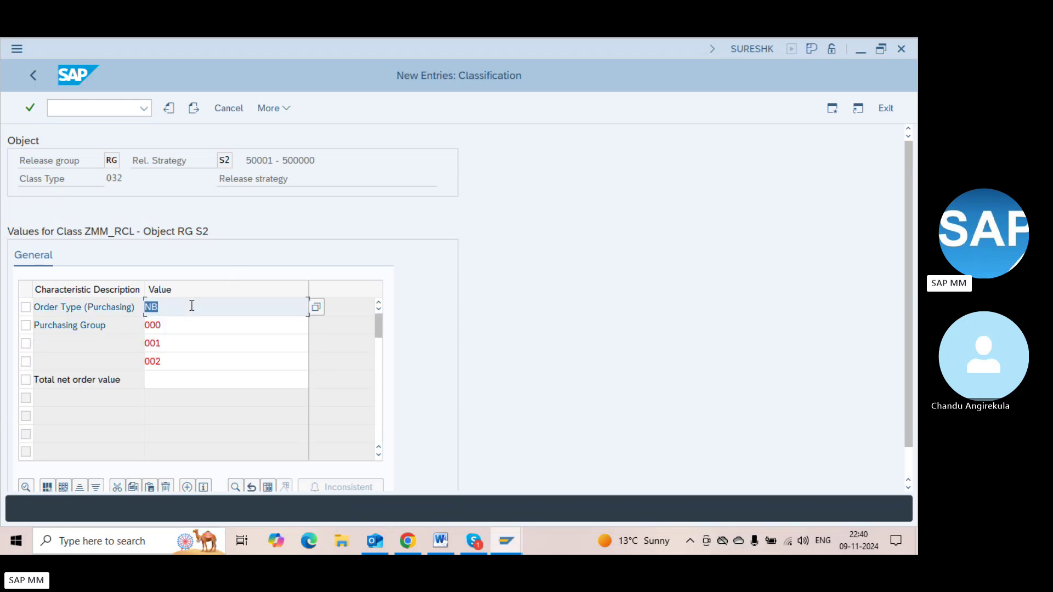
Review purchasing groups 000–002 and open the total net order value entry
{"action": "left_click", "coordinate": [169, 326]}
{"action": "left_click", "coordinate": [169, 344]}
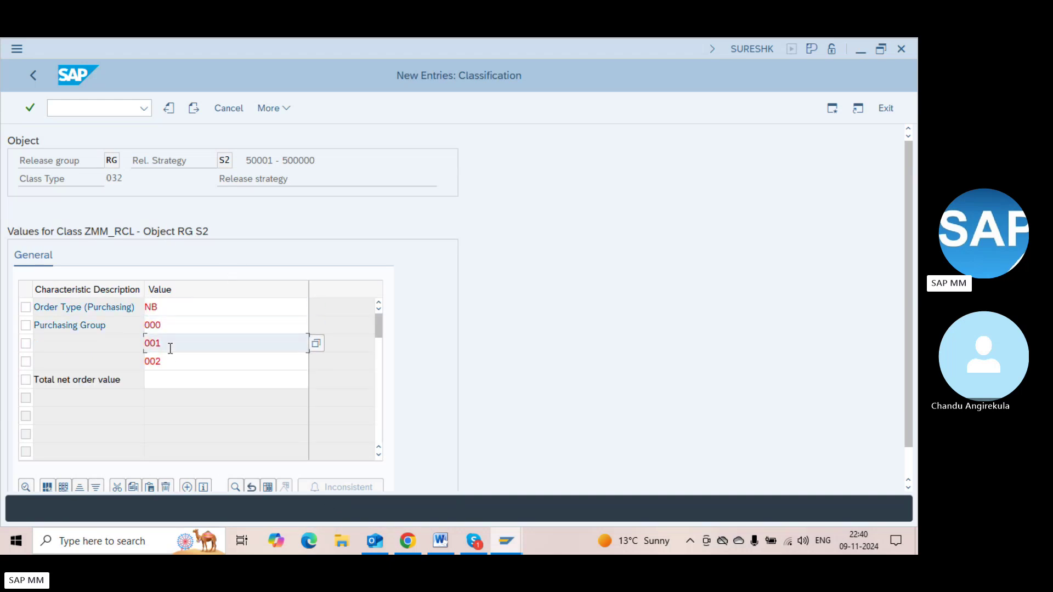
{"action": "left_click", "coordinate": [169, 360]}
{"action": "left_click", "coordinate": [169, 384]}
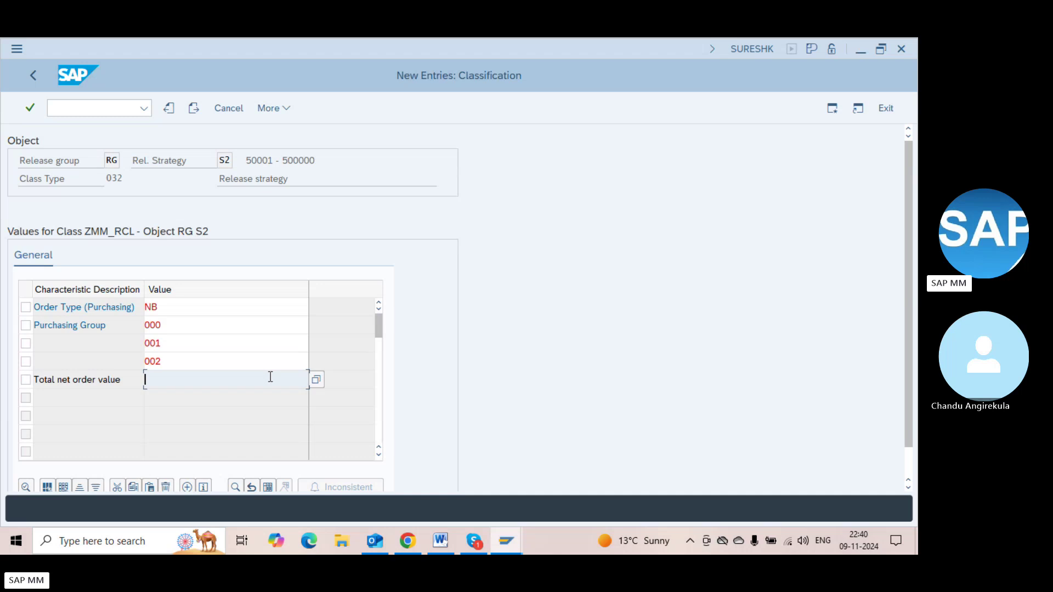
{"action": "left_click", "coordinate": [315, 382]}
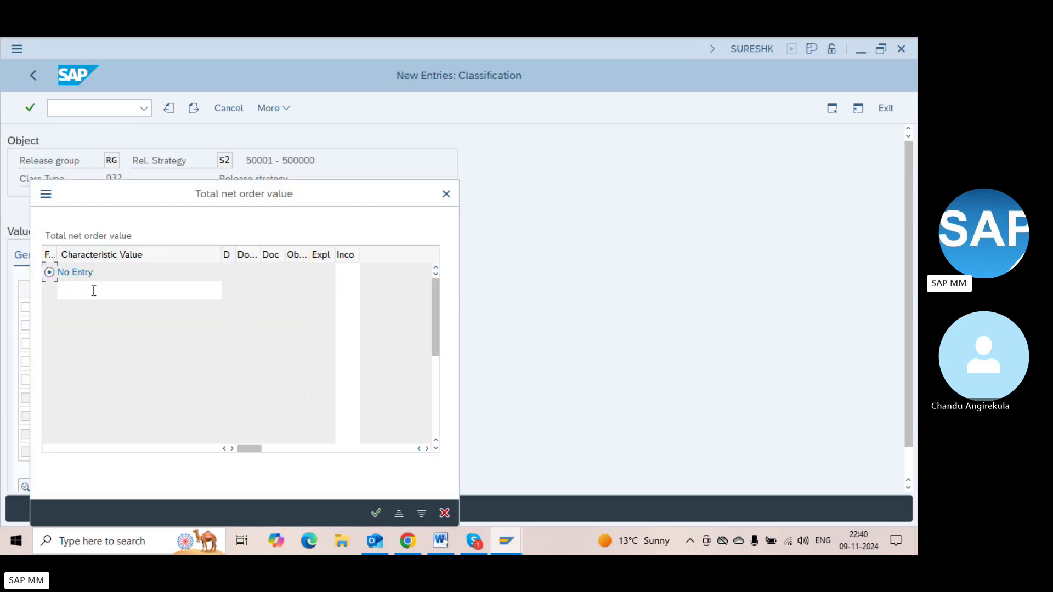
Enter the range 50001 - 500000, then attempt a second range 500001 - < 50000
{"action": "left_click", "coordinate": [93, 291]}
{"action": "type", "text": "50001"}
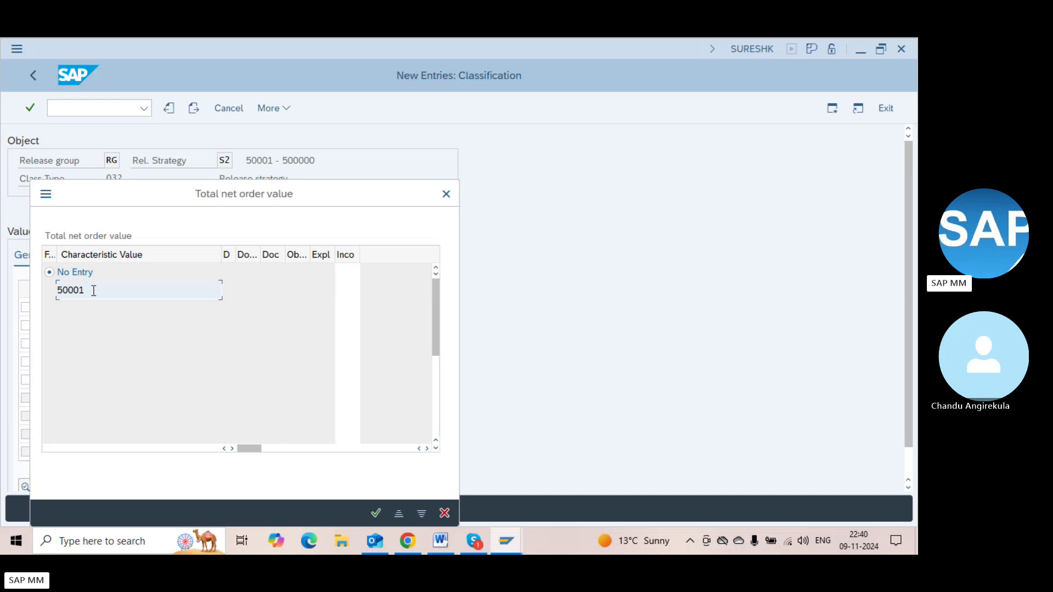
{"action": "type", "text": " - 500000"}
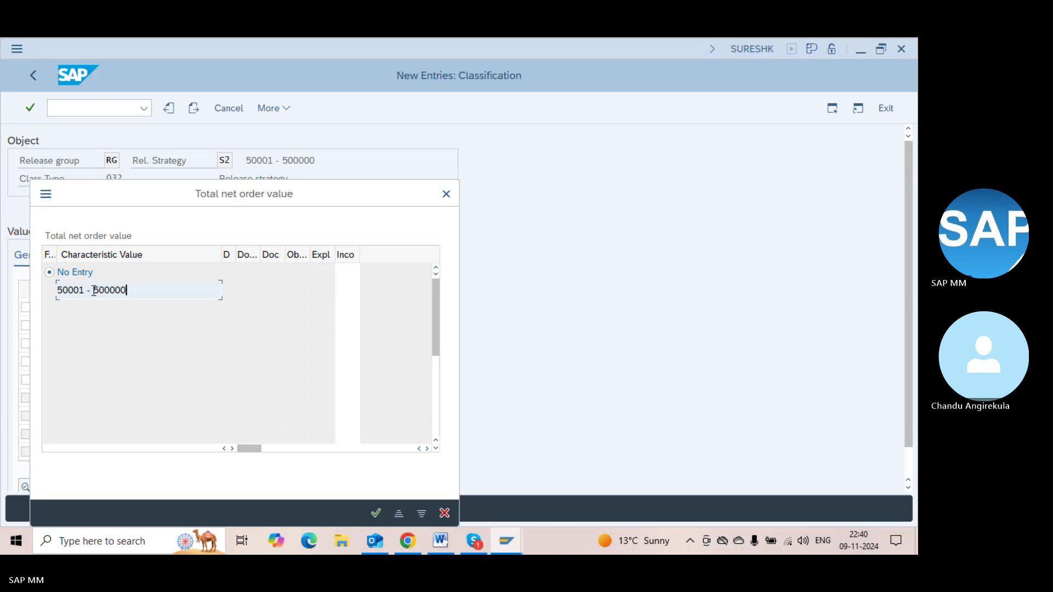
{"action": "key", "text": "Return"}
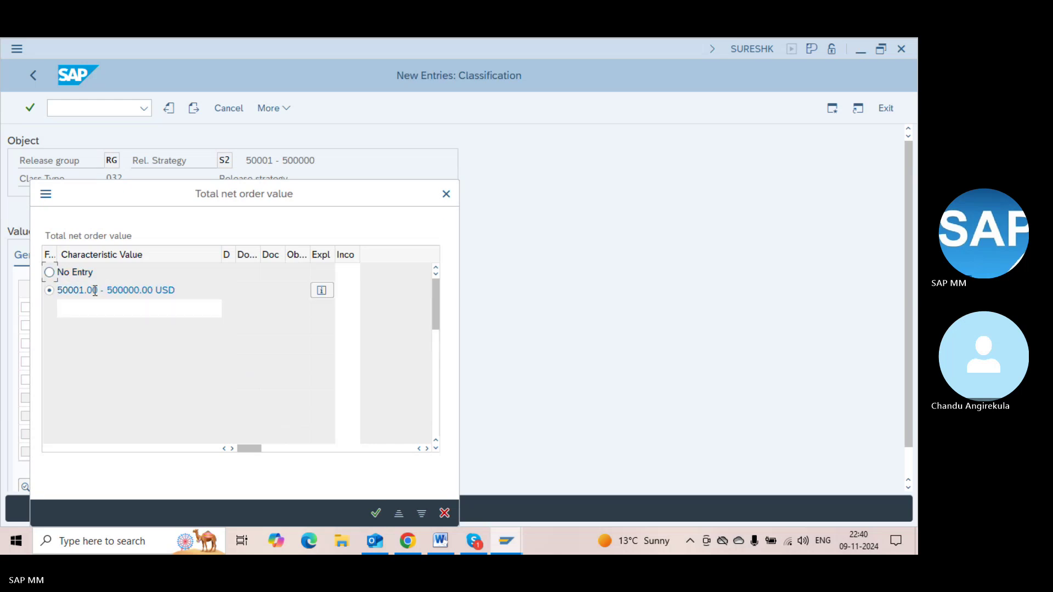
{"action": "left_click", "coordinate": [139, 302]}
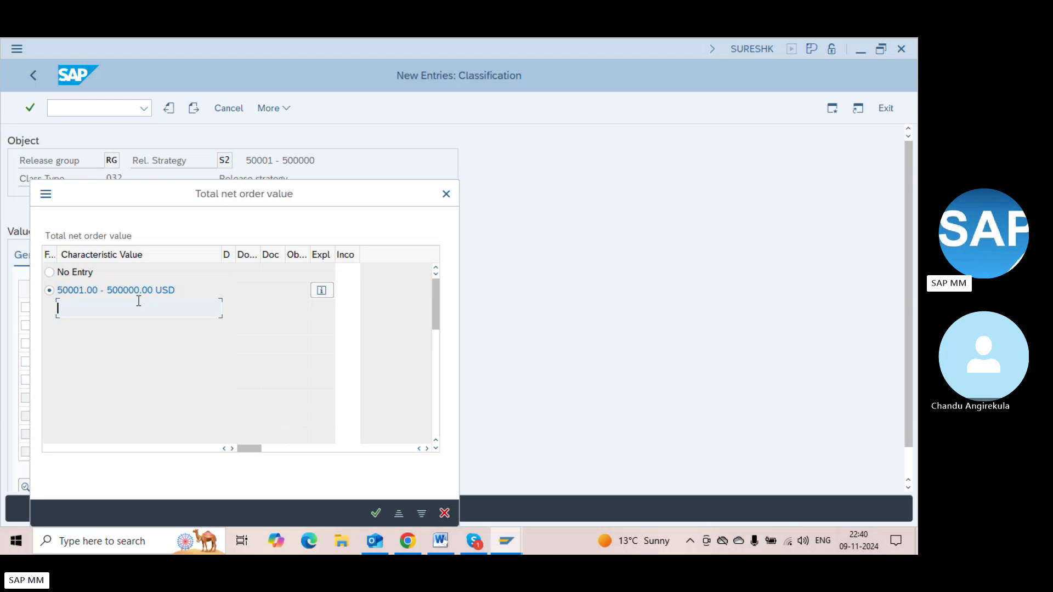
{"action": "type", "text": "500001"}
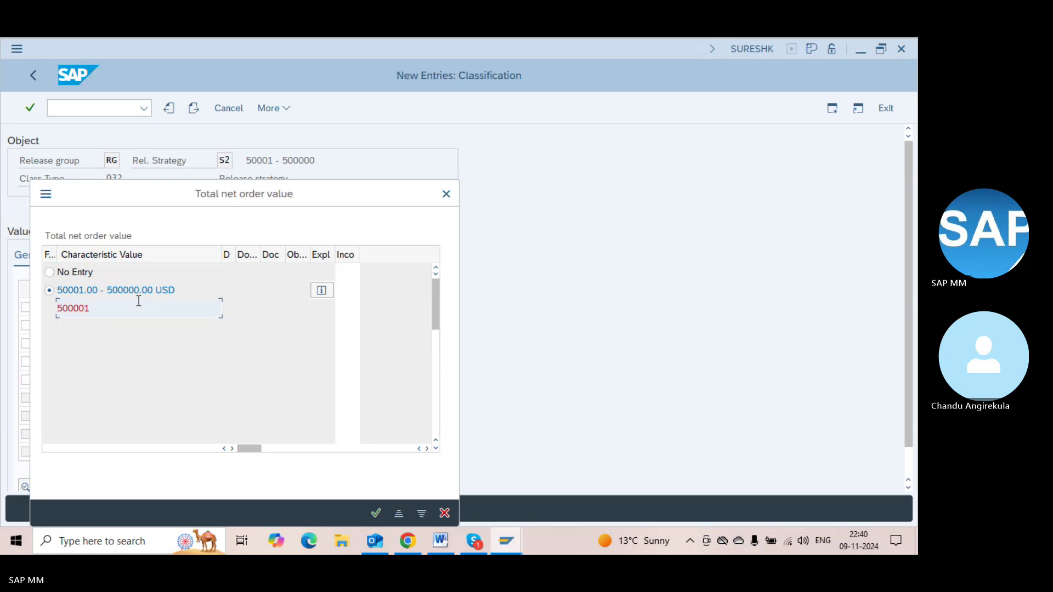
{"action": "type", "text": " - "}
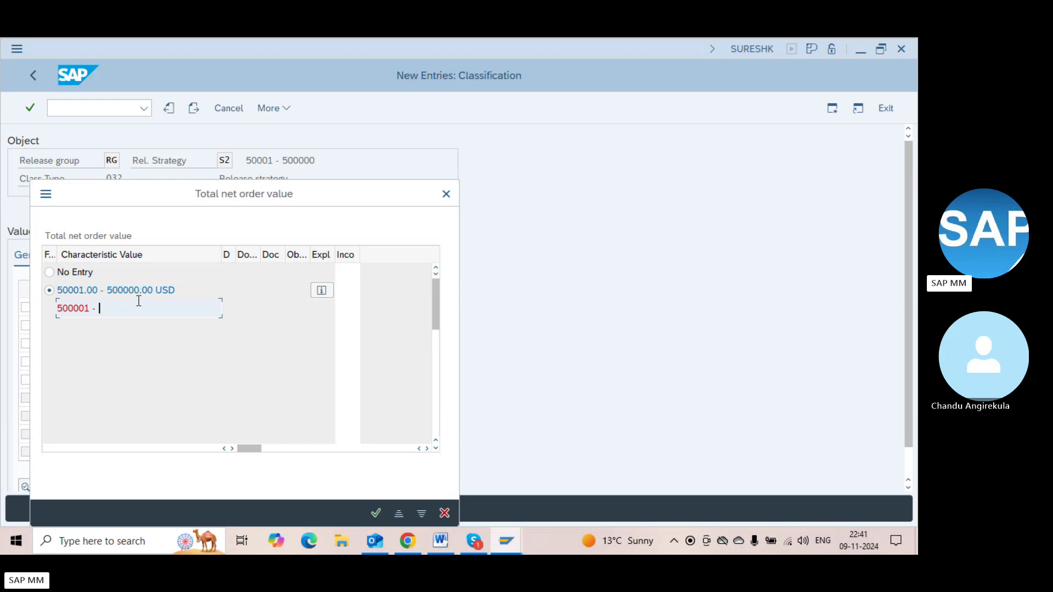
{"action": "type", "text": "< 50000"}
{"action": "key", "text": "Return"}
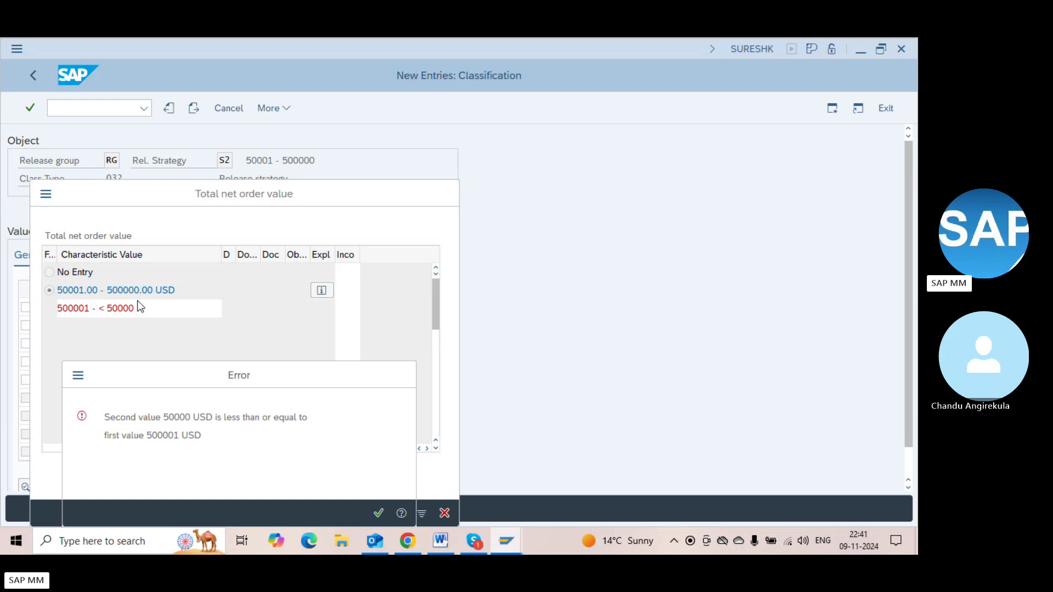
{"action": "key", "text": "Return"}
{"action": "key", "text": "Return"}
{"action": "key", "text": "Return"}
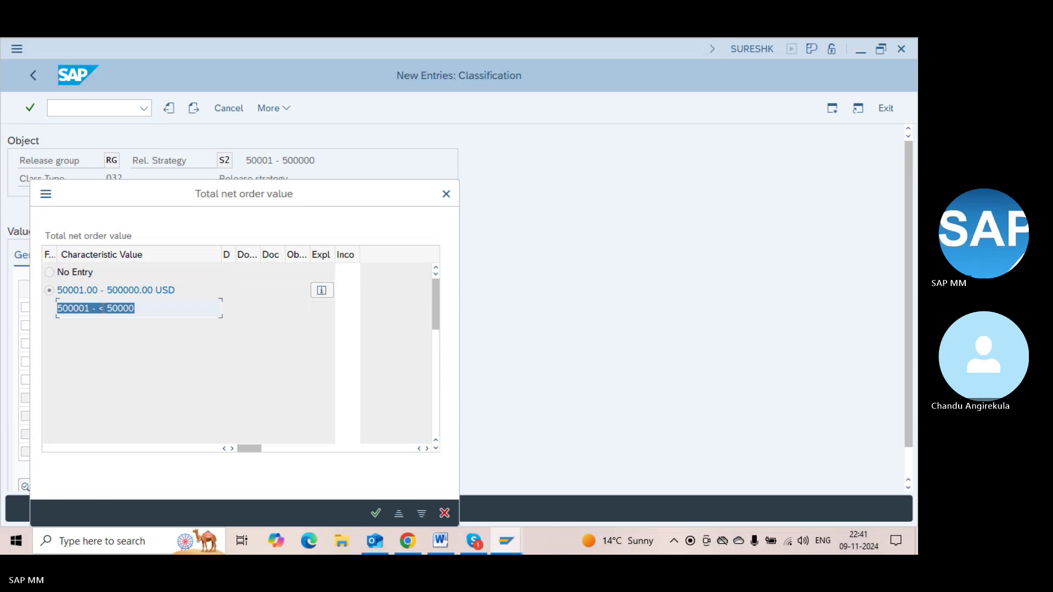
Correct the entry to 50001 - < 500000 USD and confirm the order value range
{"action": "left_click", "coordinate": [138, 309]}
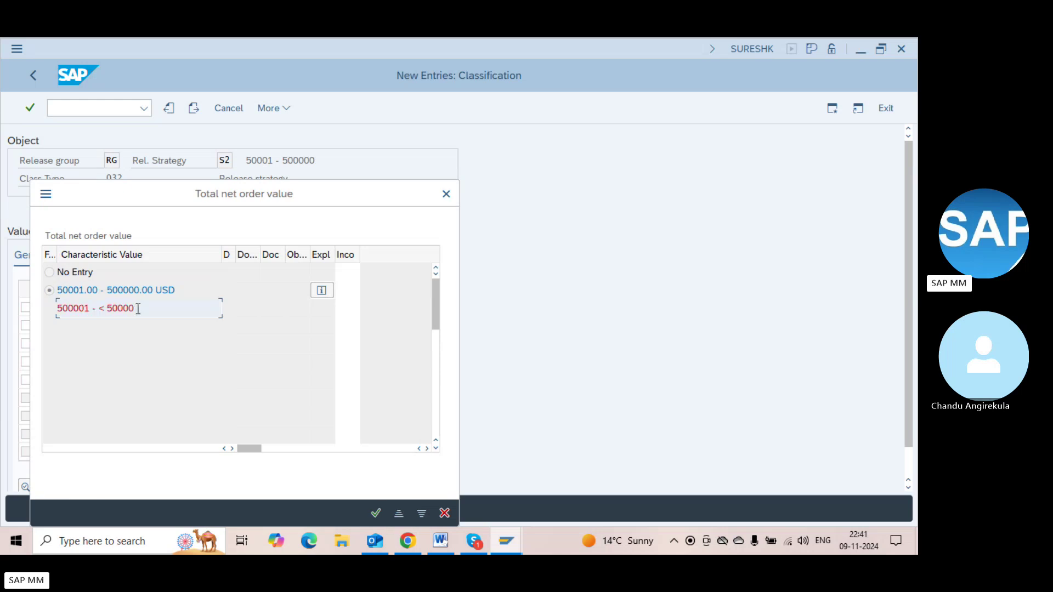
{"action": "type", "text": "0"}
{"action": "key", "text": "Return"}
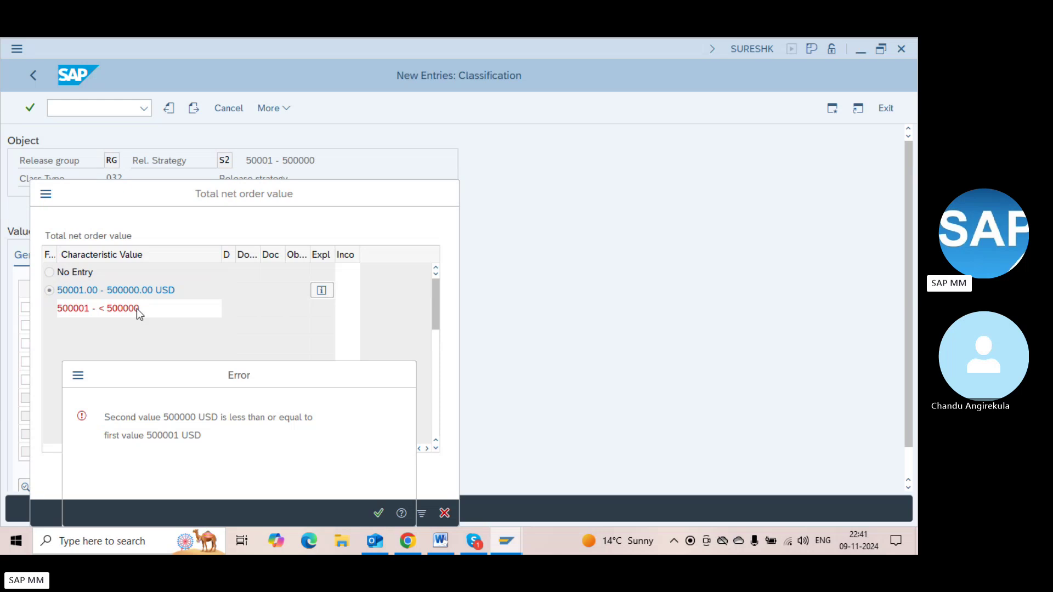
{"action": "key", "text": "Return"}
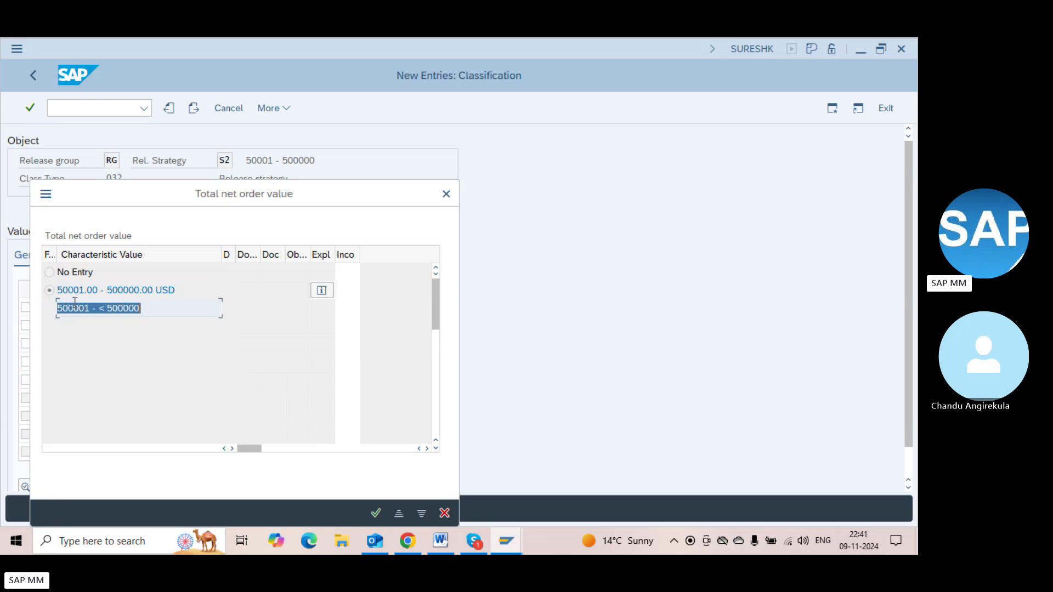
{"action": "left_click", "coordinate": [82, 308]}
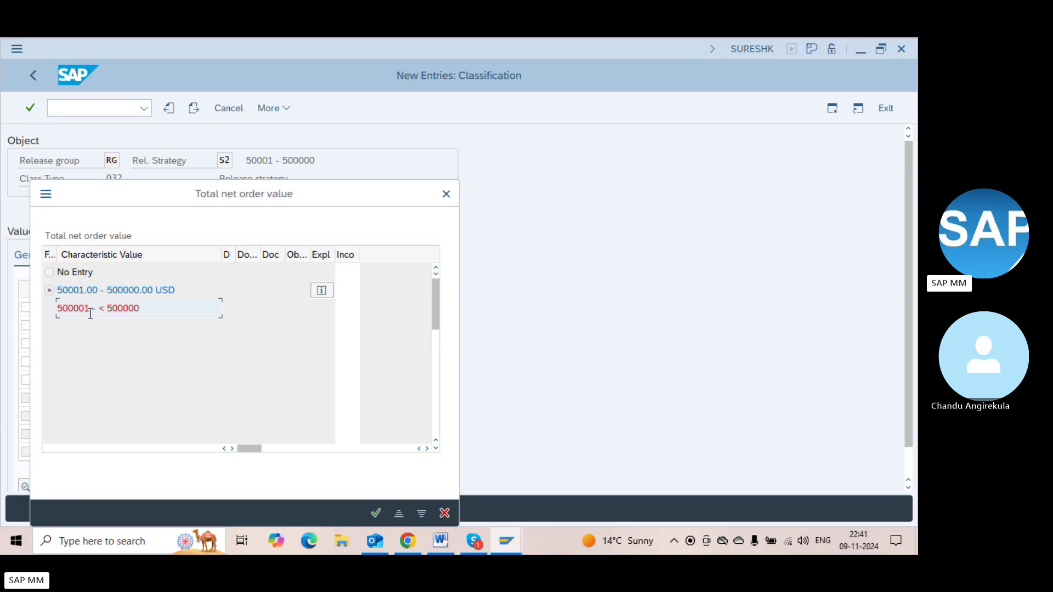
{"action": "key", "text": "BackSpace"}
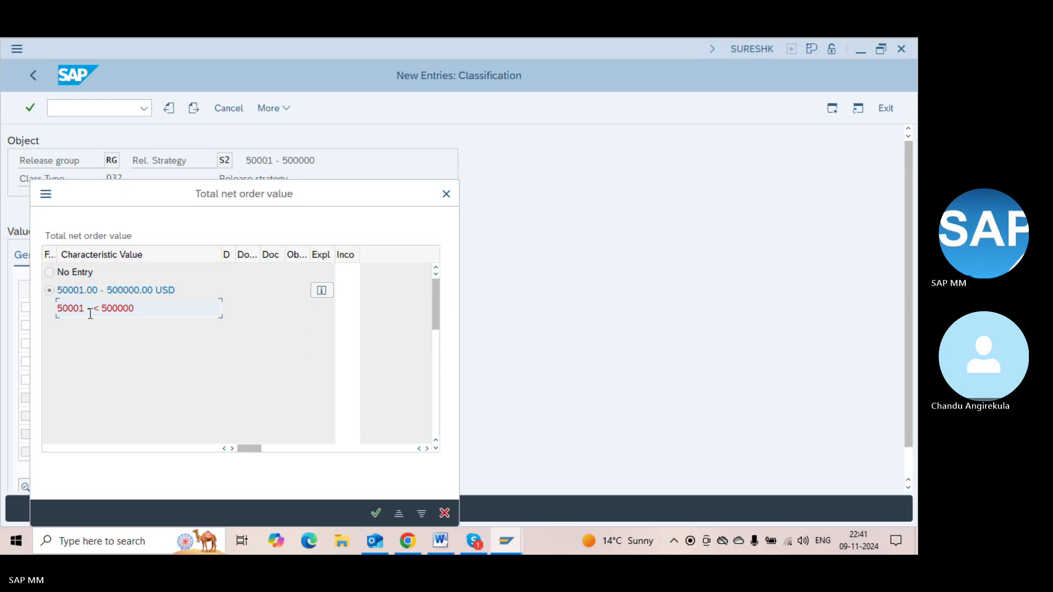
{"action": "key", "text": "Return"}
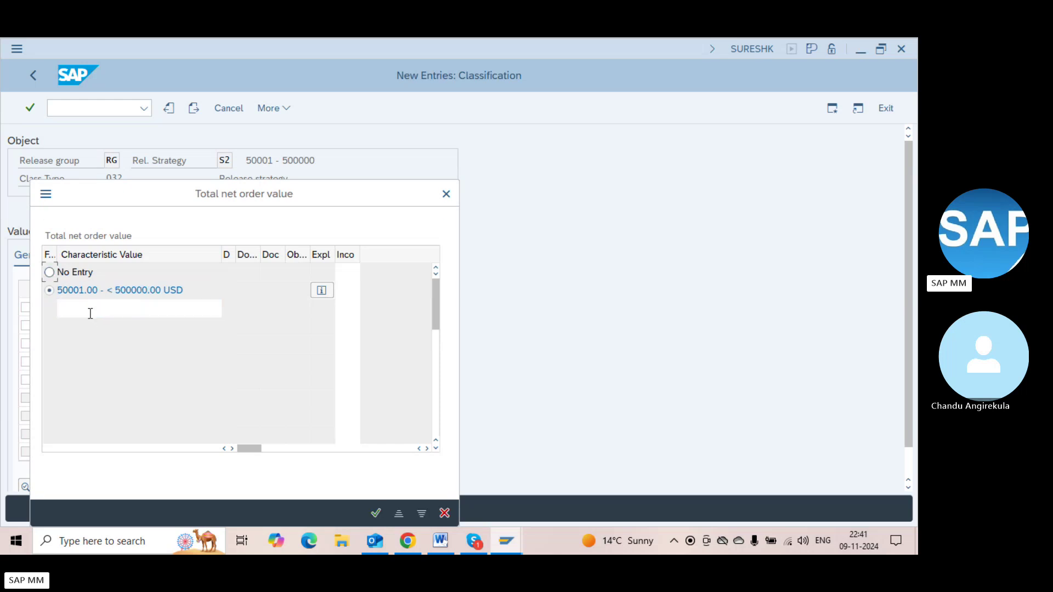
{"action": "left_click", "coordinate": [87, 293]}
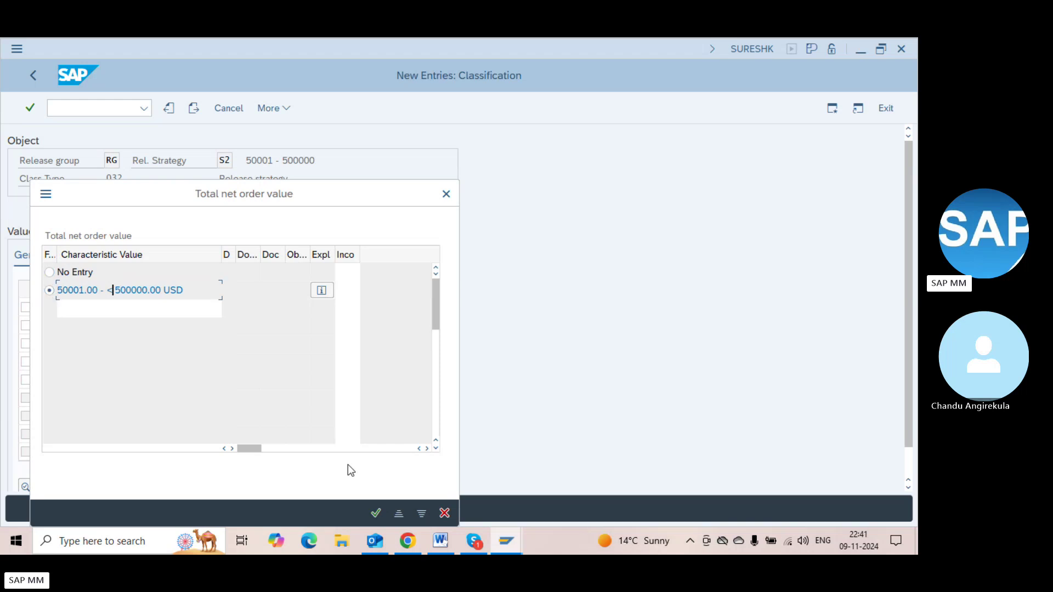
{"action": "left_click", "coordinate": [375, 513]}
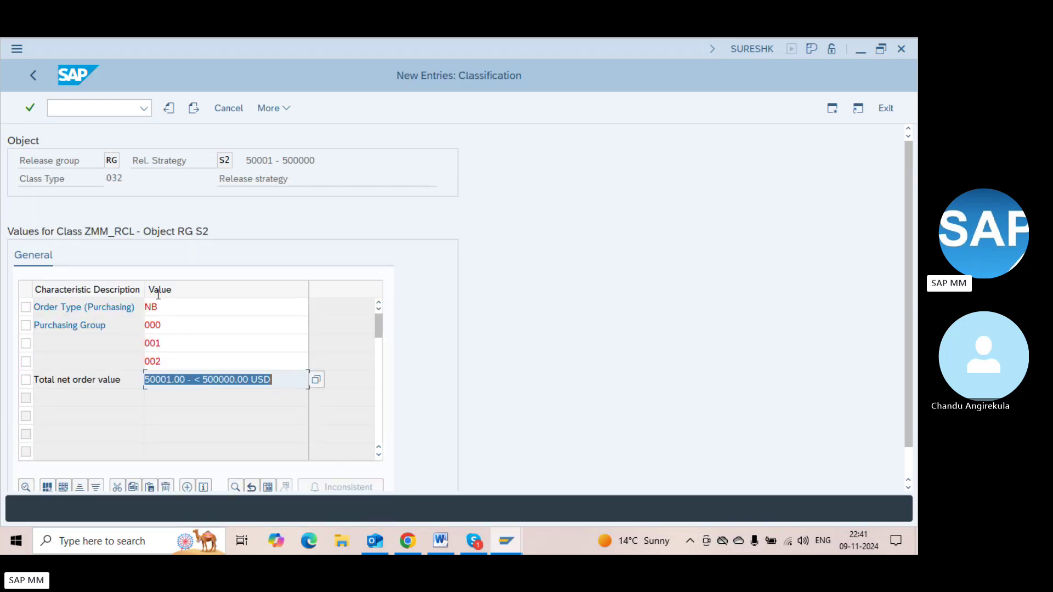
{"action": "left_click", "coordinate": [163, 324]}
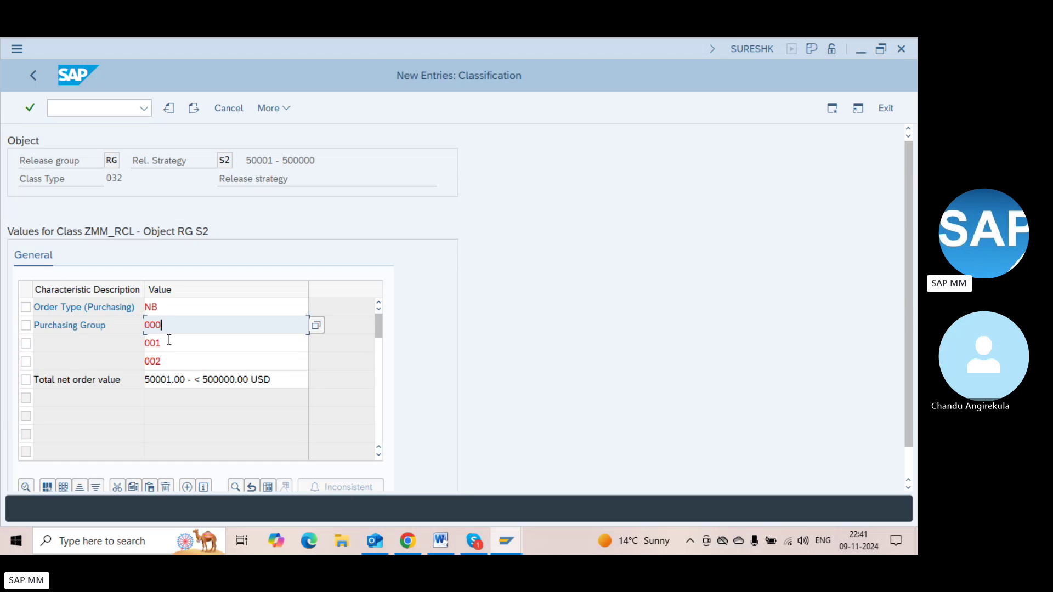
{"action": "left_click", "coordinate": [169, 346]}
{"action": "key", "text": "Return"}
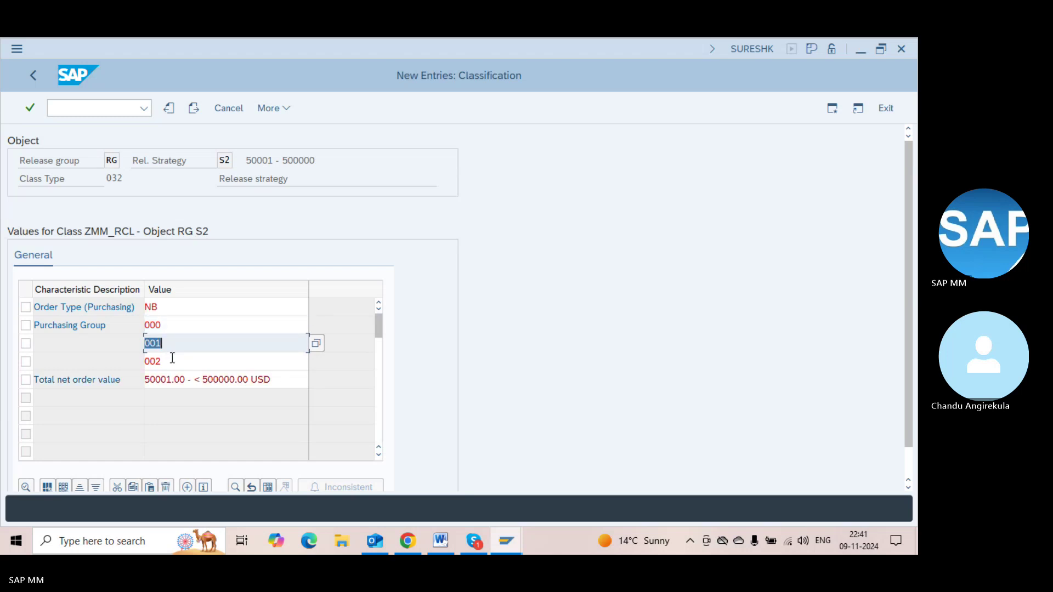
{"action": "left_click", "coordinate": [195, 382]}
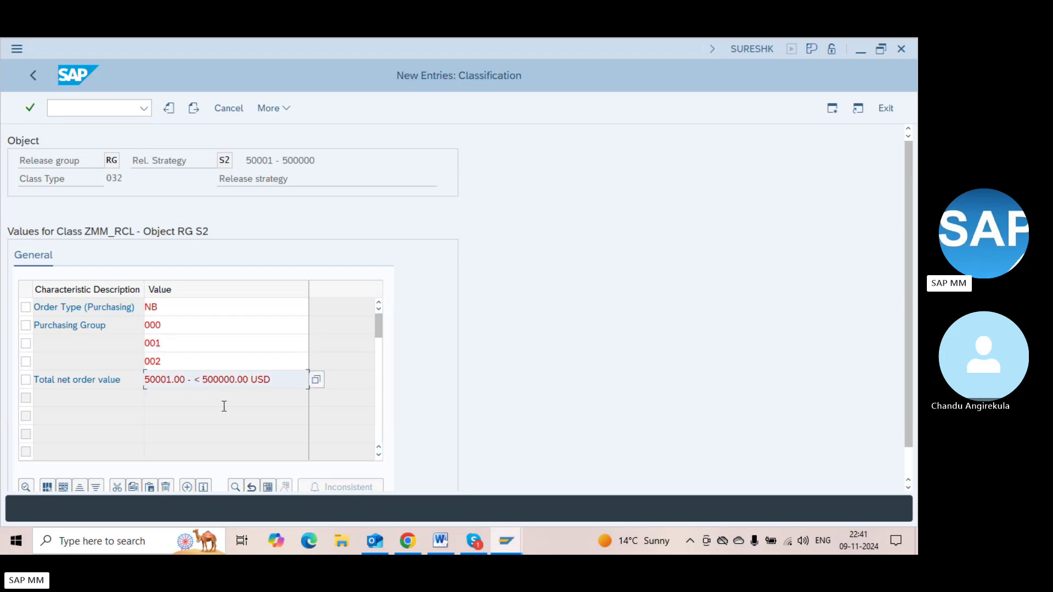
{"action": "key", "text": "ctrl+a"}
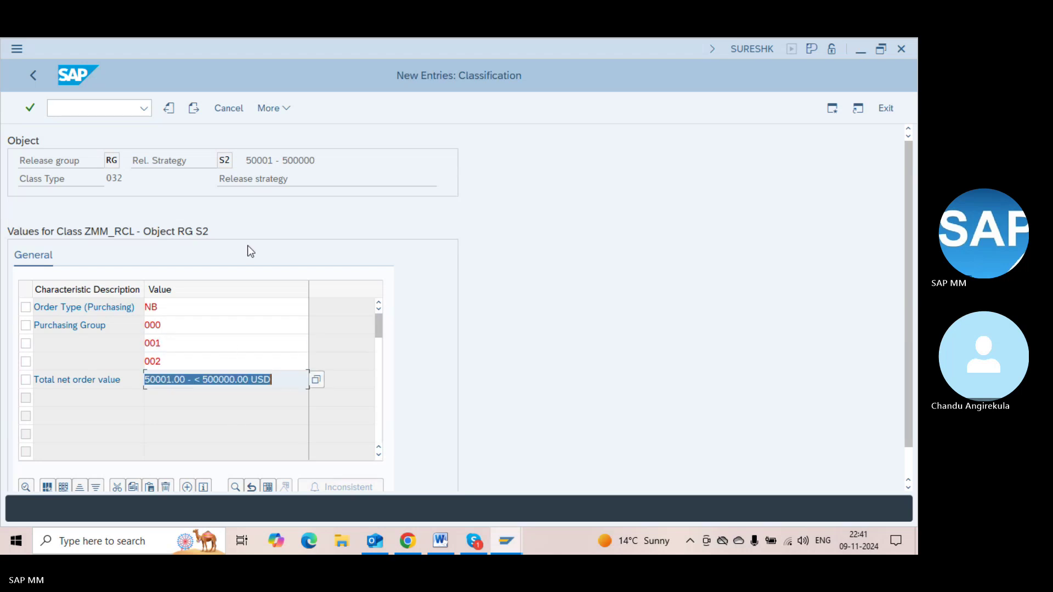
{"action": "key", "text": "F3"}
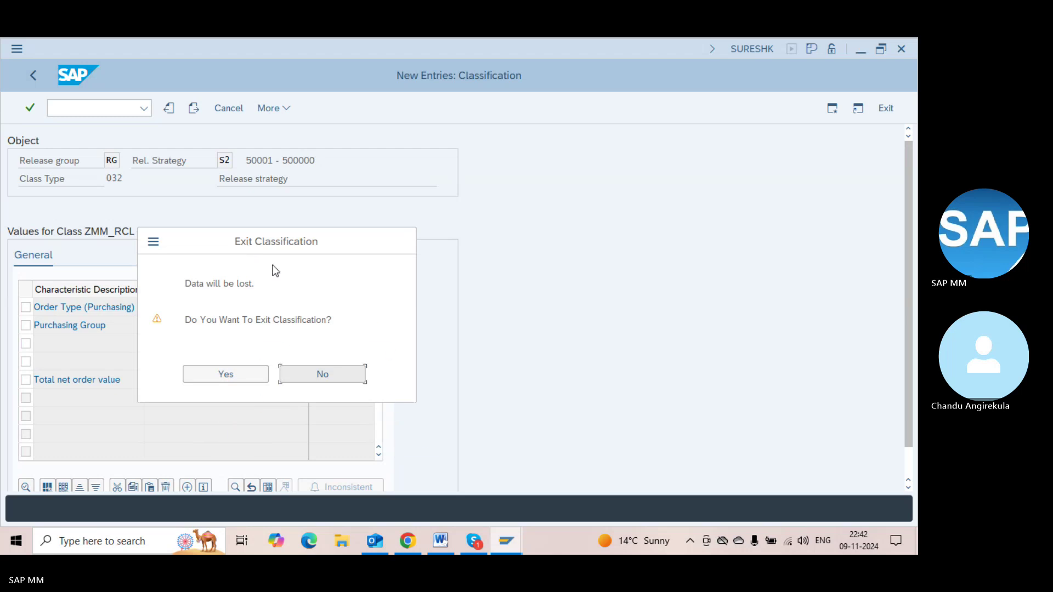
{"action": "left_click", "coordinate": [324, 374]}
{"action": "left_click", "coordinate": [244, 339]}
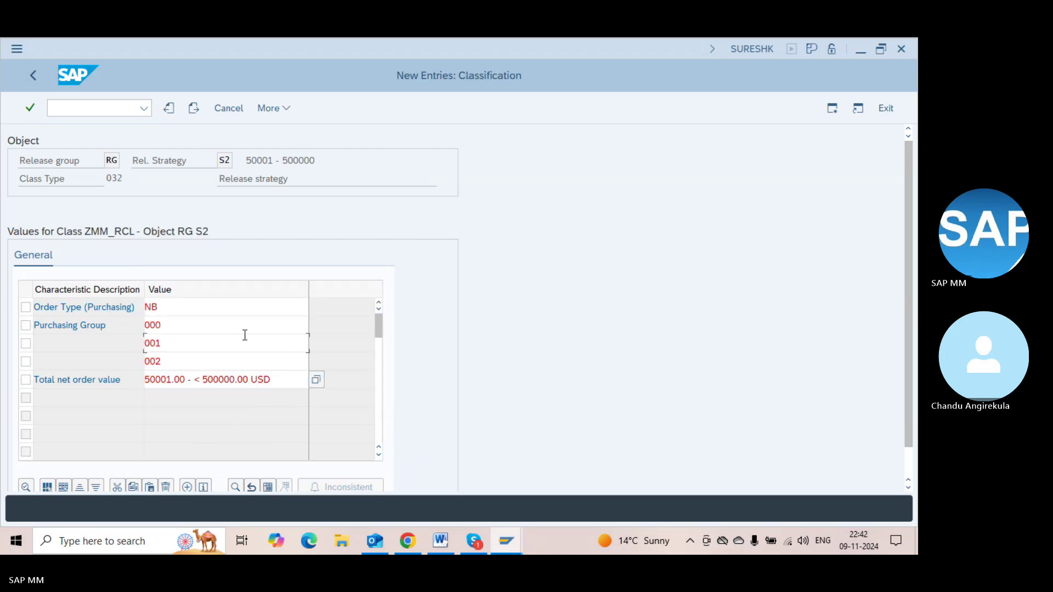
{"action": "key", "text": "ctrl+a"}
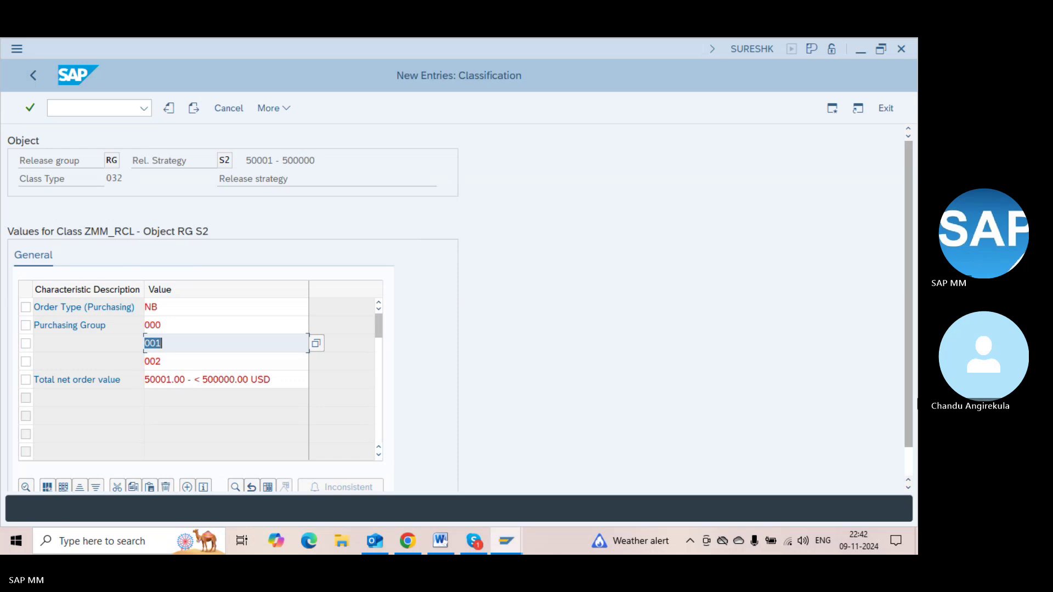
{"action": "left_click", "coordinate": [907, 473]}
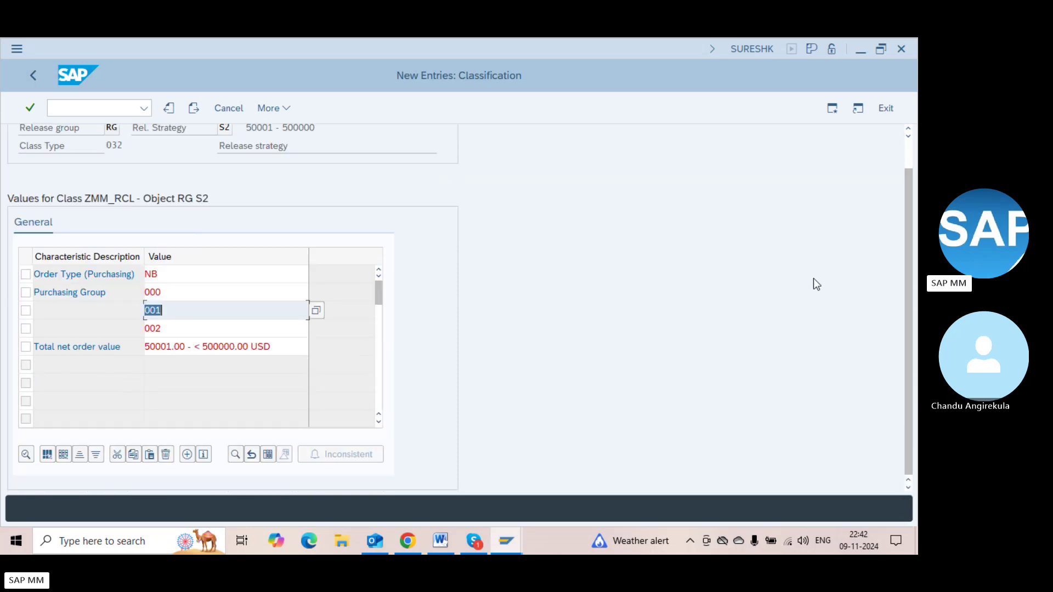
{"action": "left_click", "coordinate": [909, 150]}
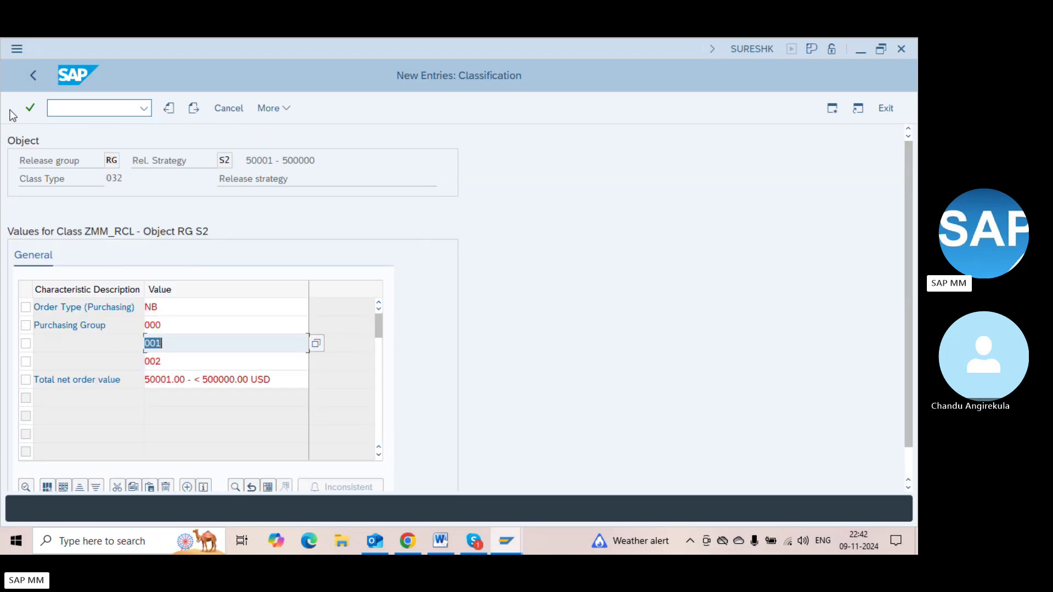
{"action": "left_click", "coordinate": [31, 108]}
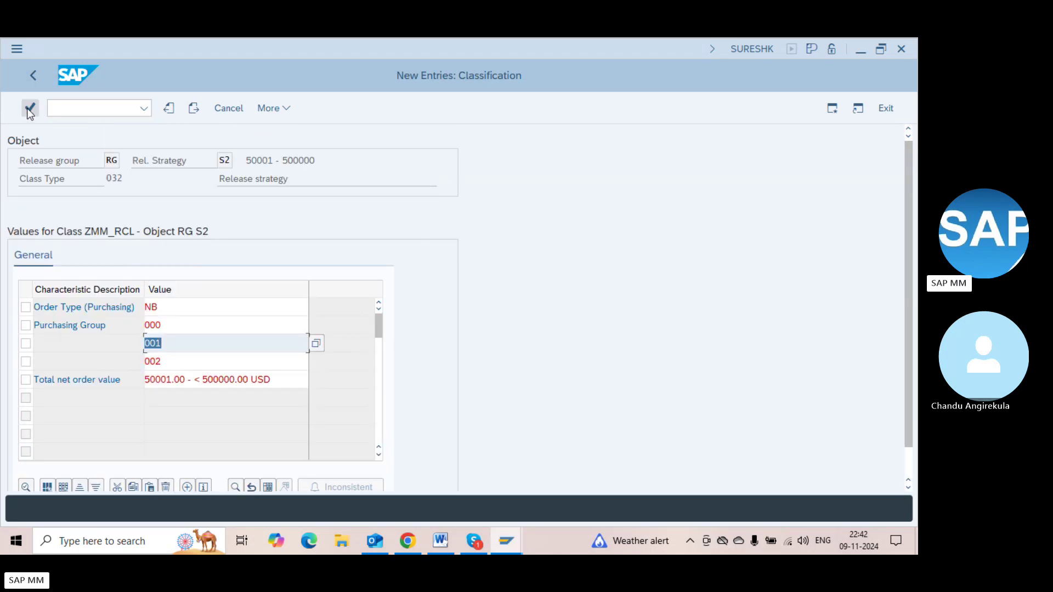
Exit the S2 classification without saving and bring up its release strategy summary
{"action": "left_click", "coordinate": [30, 77]}
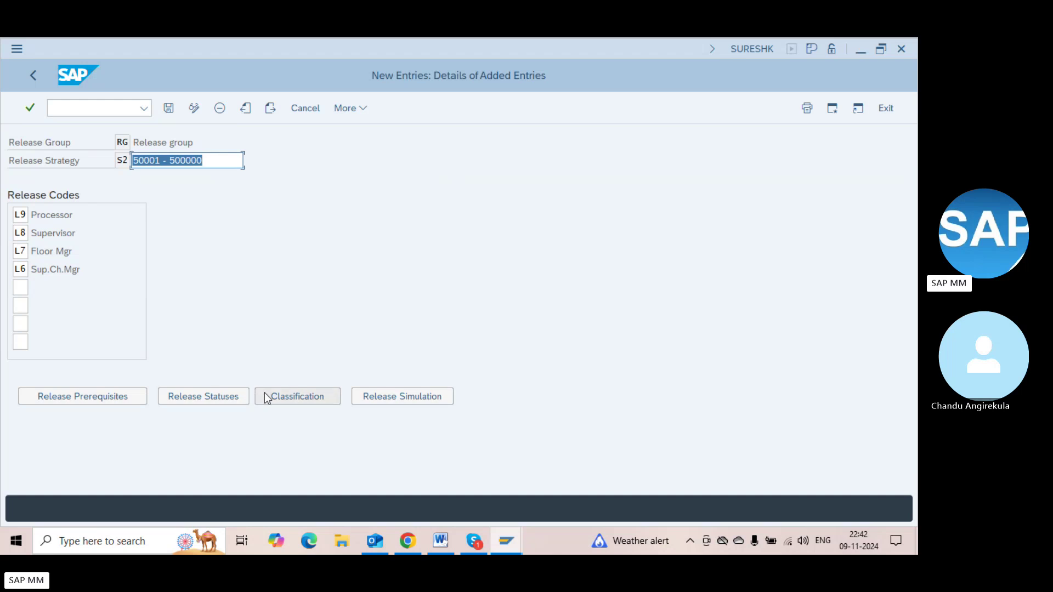
{"action": "left_click", "coordinate": [315, 396]}
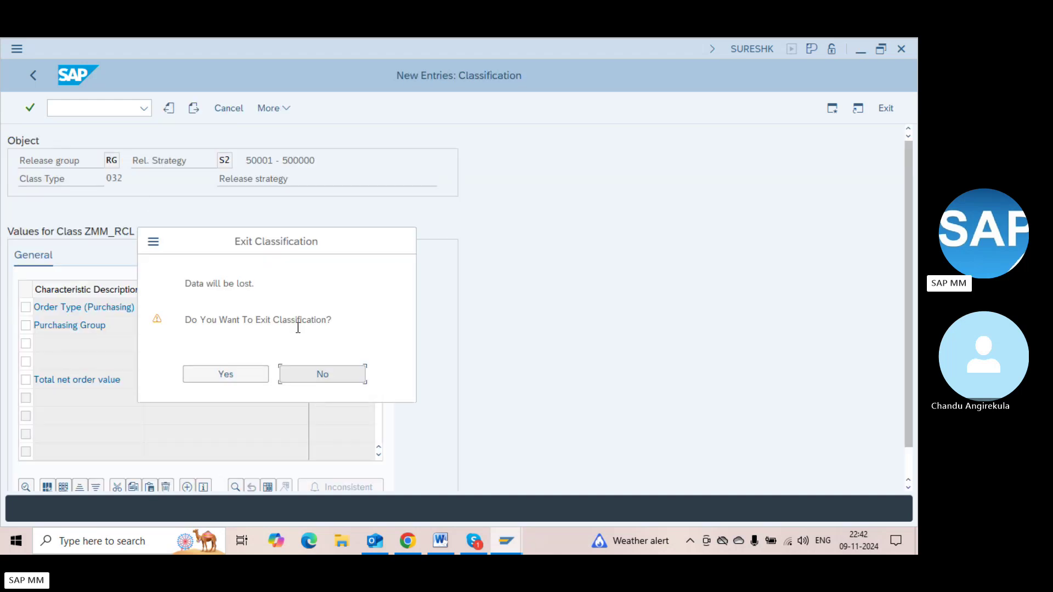
{"action": "left_click", "coordinate": [253, 373]}
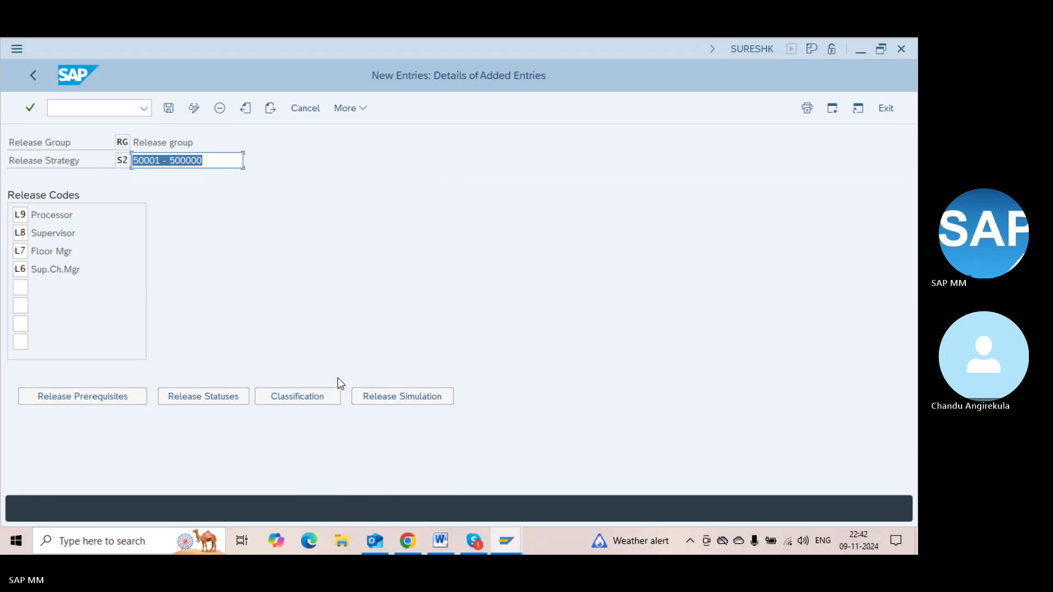
{"action": "left_click", "coordinate": [384, 392]}
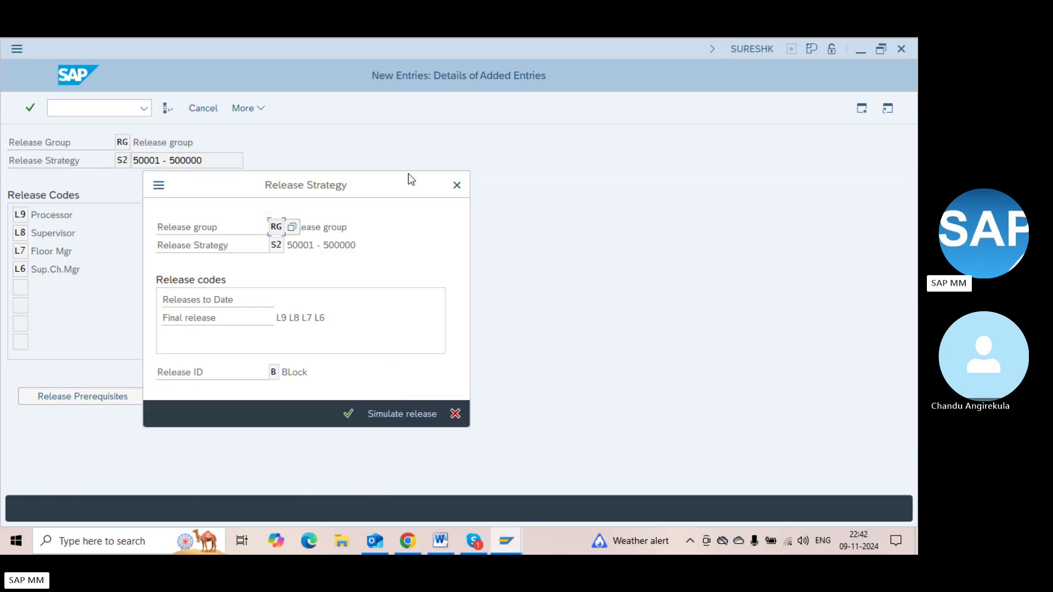
{"action": "left_click", "coordinate": [451, 187]}
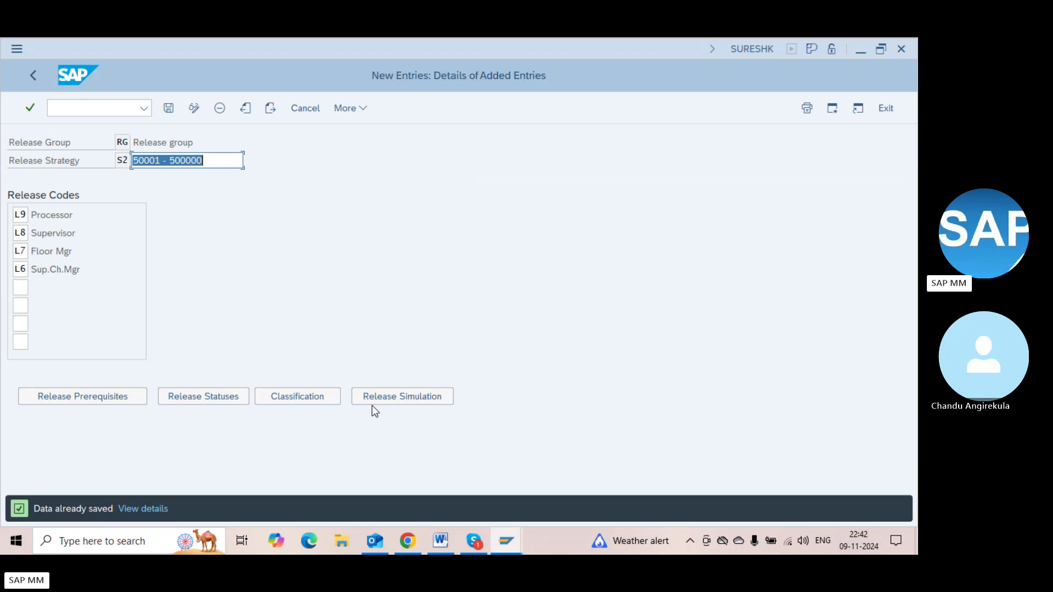
{"action": "left_click", "coordinate": [406, 400]}
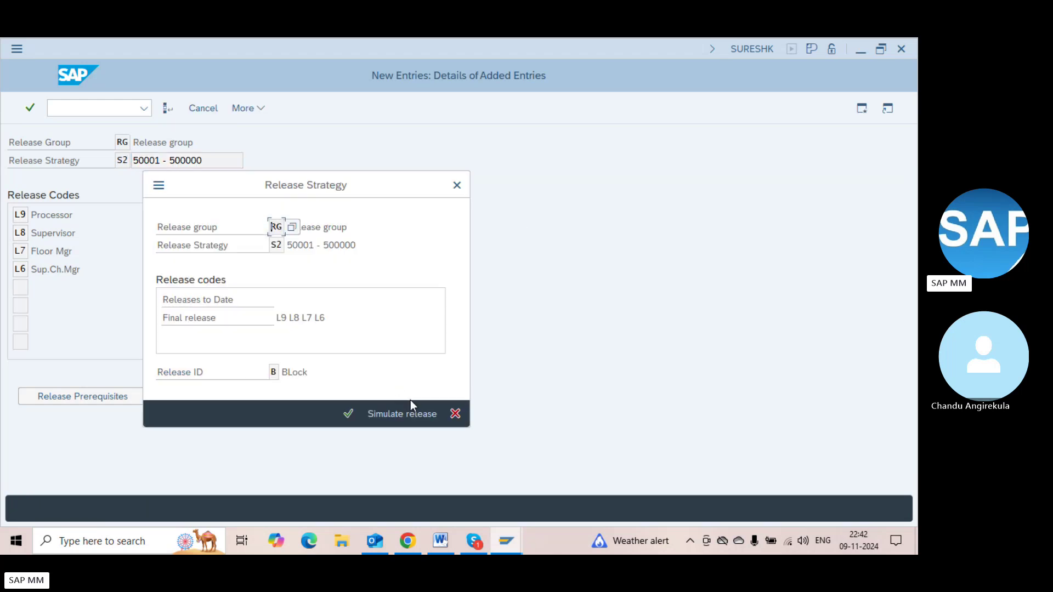
Simulate S2's release through codes L9, L8, L7 and L6, then close the results
{"action": "left_click", "coordinate": [407, 416]}
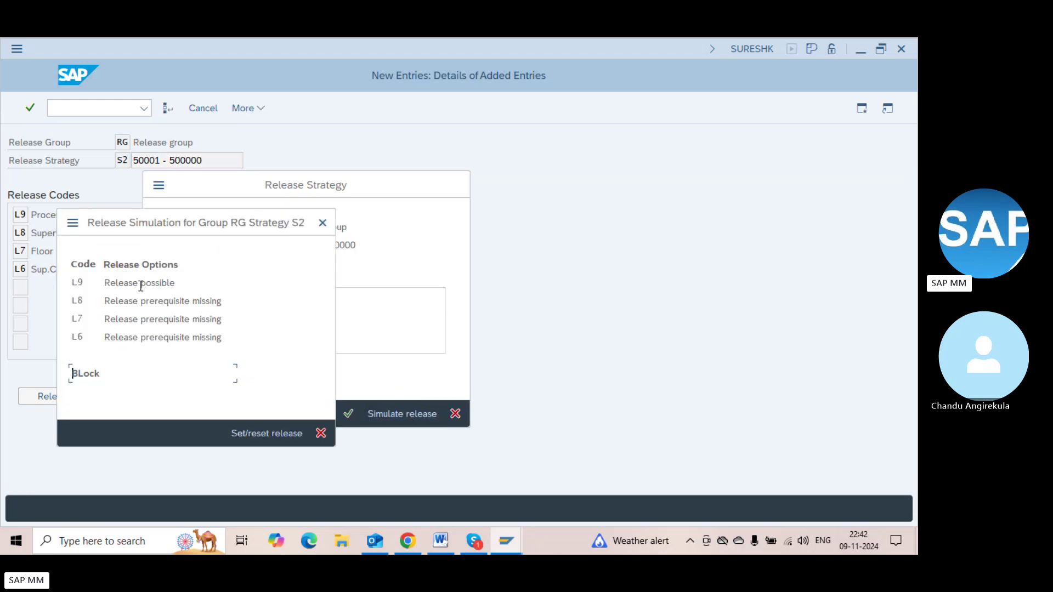
{"action": "double_click", "coordinate": [136, 283]}
{"action": "double_click", "coordinate": [149, 301]}
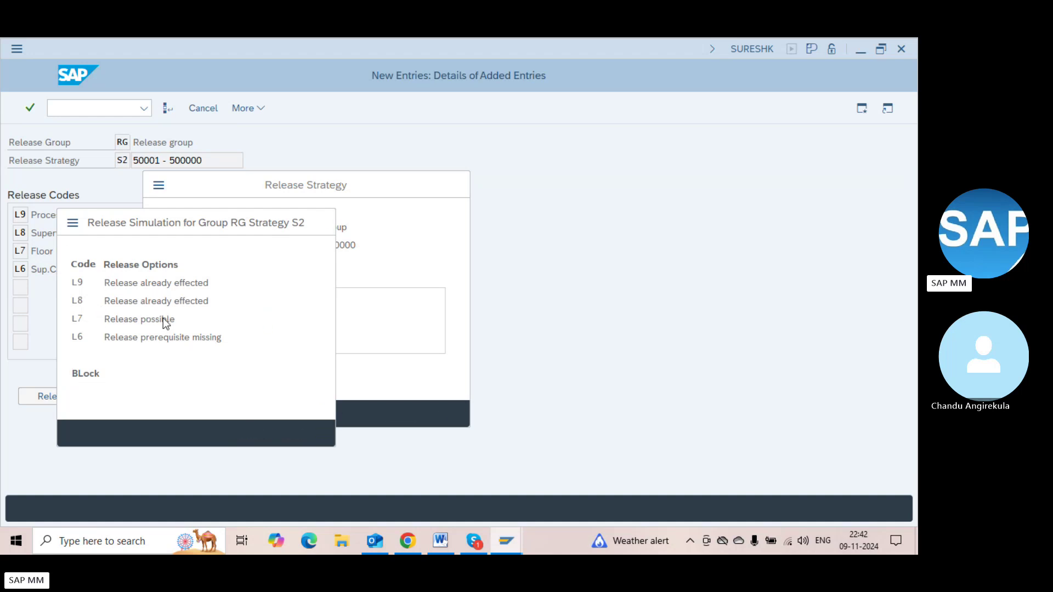
{"action": "double_click", "coordinate": [163, 319]}
{"action": "double_click", "coordinate": [154, 338]}
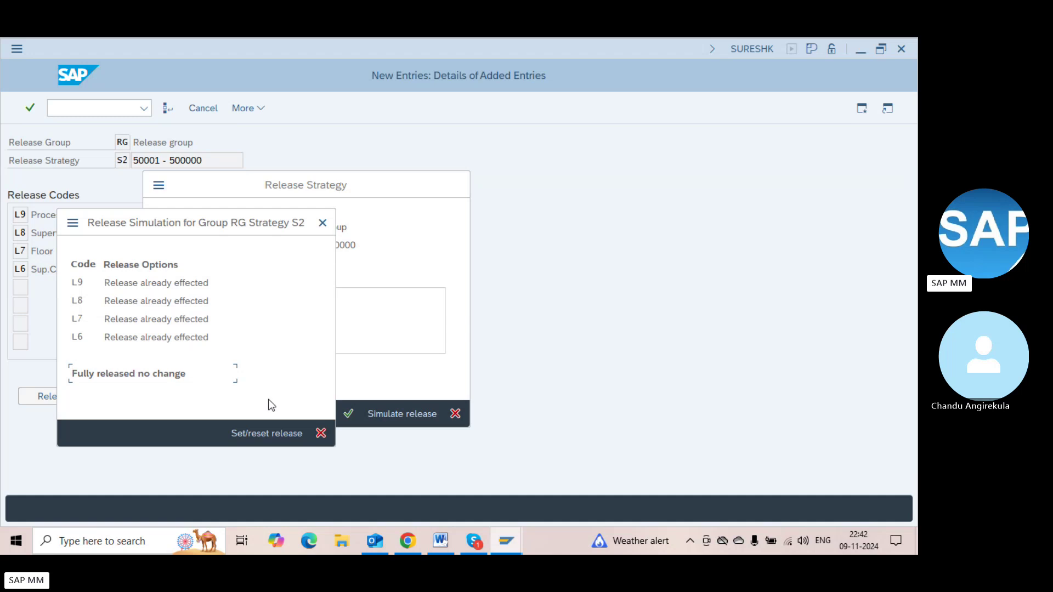
{"action": "left_click", "coordinate": [320, 434]}
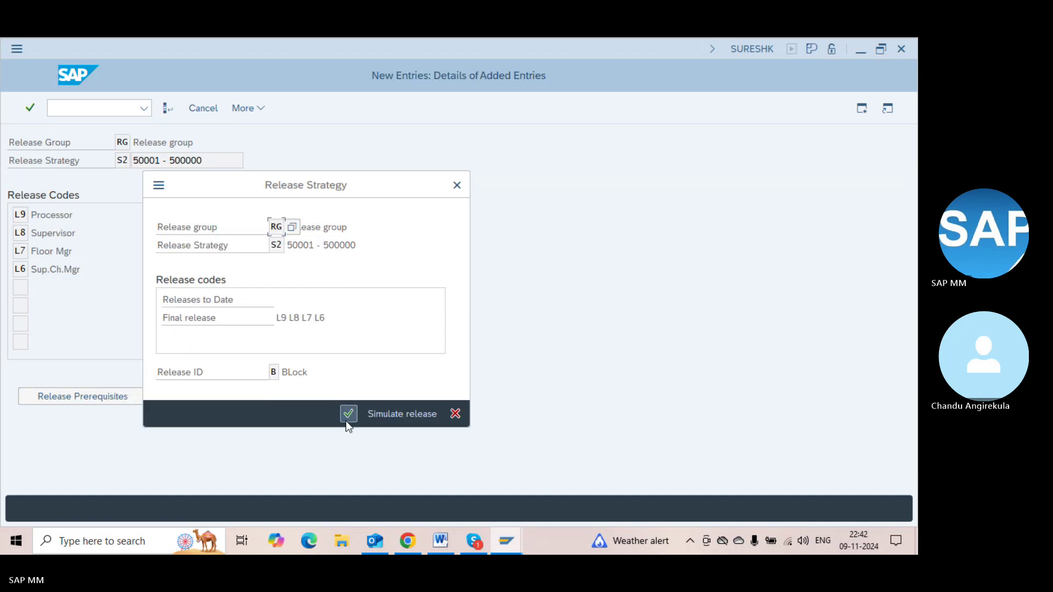
{"action": "left_click", "coordinate": [346, 418]}
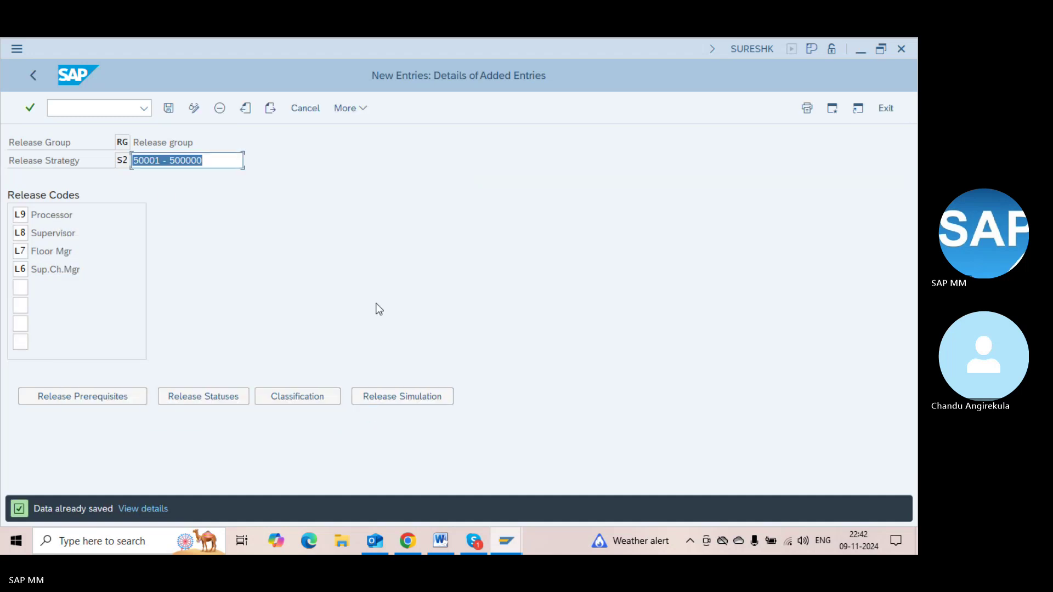
Return to the Display IMG tree and enter transaction /ome21n
{"action": "key", "text": "F3"}
{"action": "key", "text": "F3"}
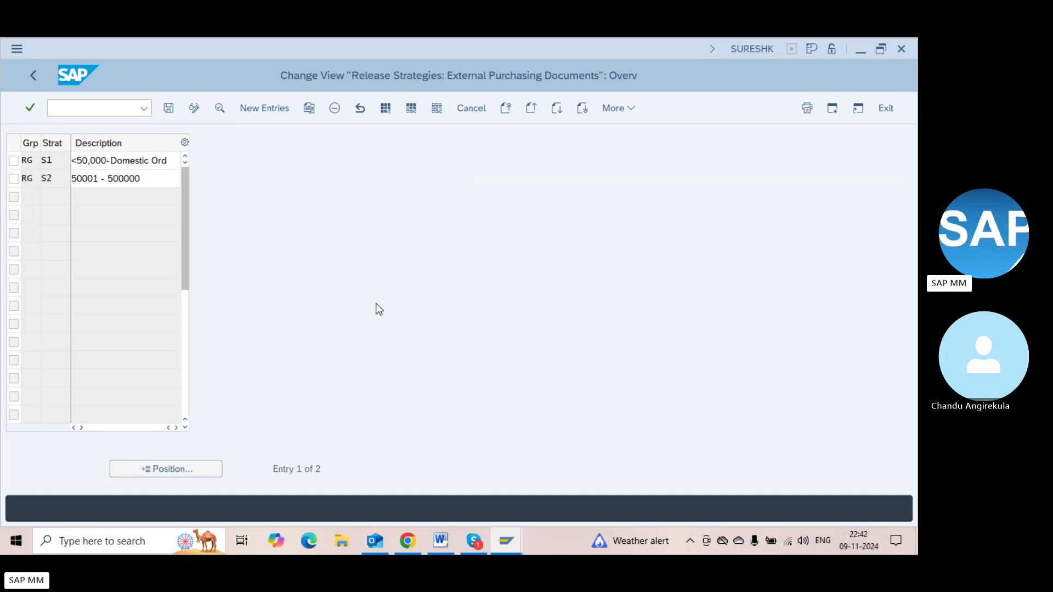
{"action": "key", "text": "F3"}
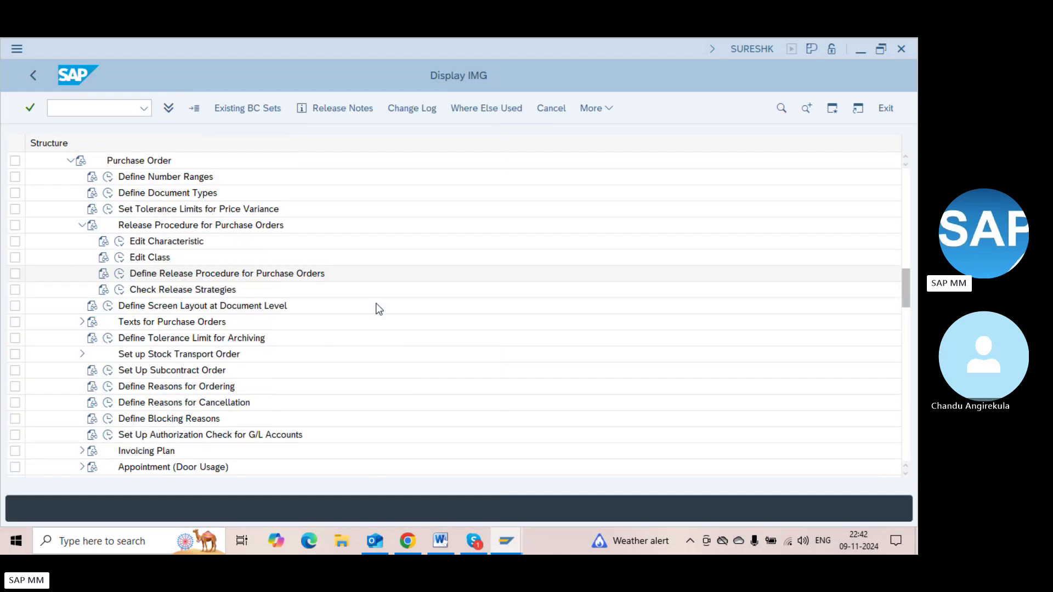
{"action": "left_click", "coordinate": [94, 107]}
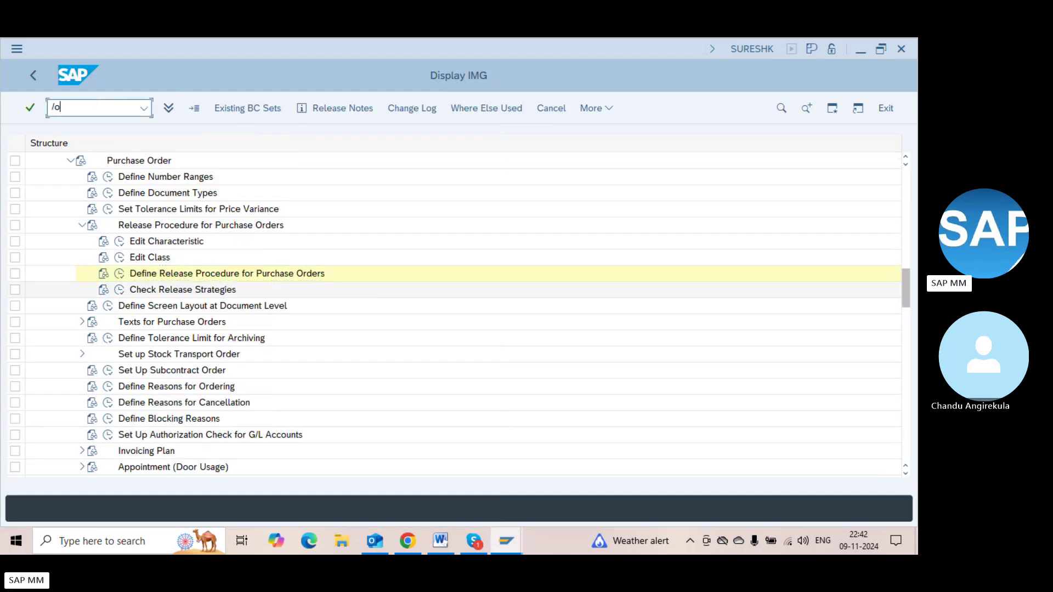
{"action": "type", "text": "/ome21n"}
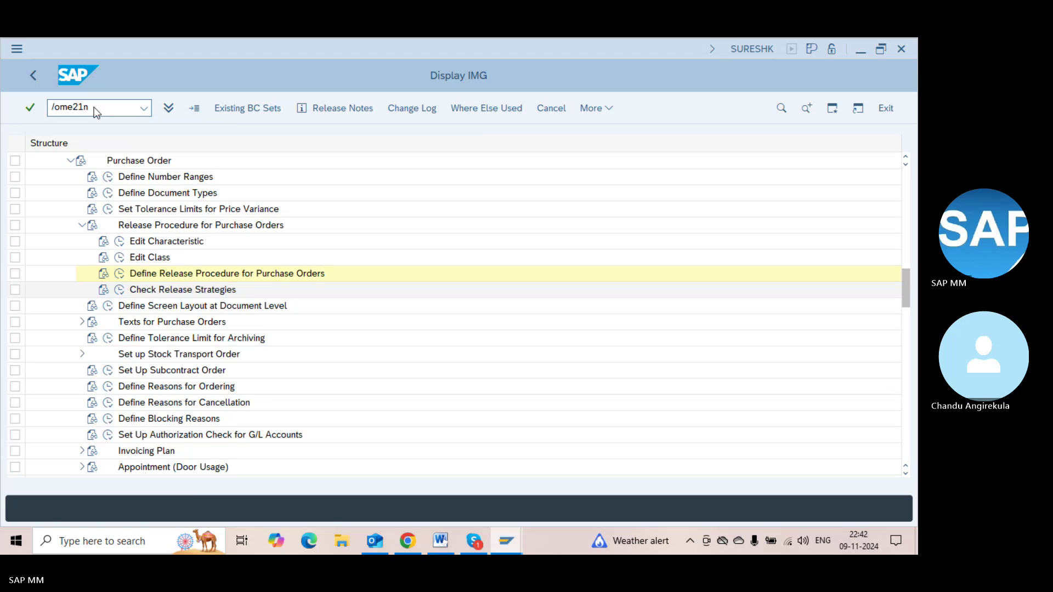
Start a Standard PO in ME21N for vendor 1000 and purchasing organization 1000
{"action": "key", "text": "Return"}
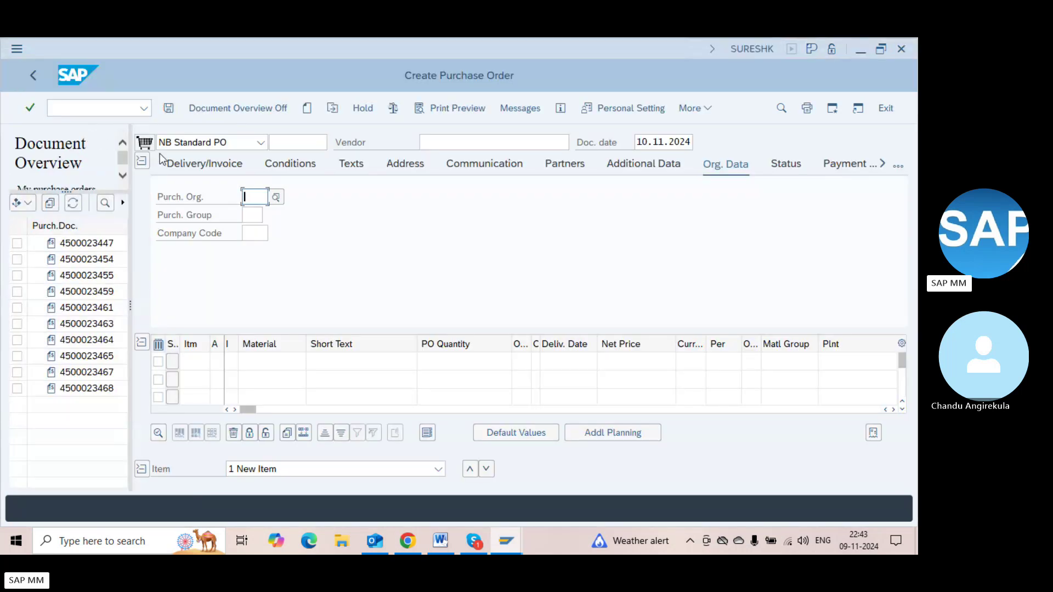
{"action": "left_click", "coordinate": [231, 144]}
{"action": "left_click", "coordinate": [471, 145]}
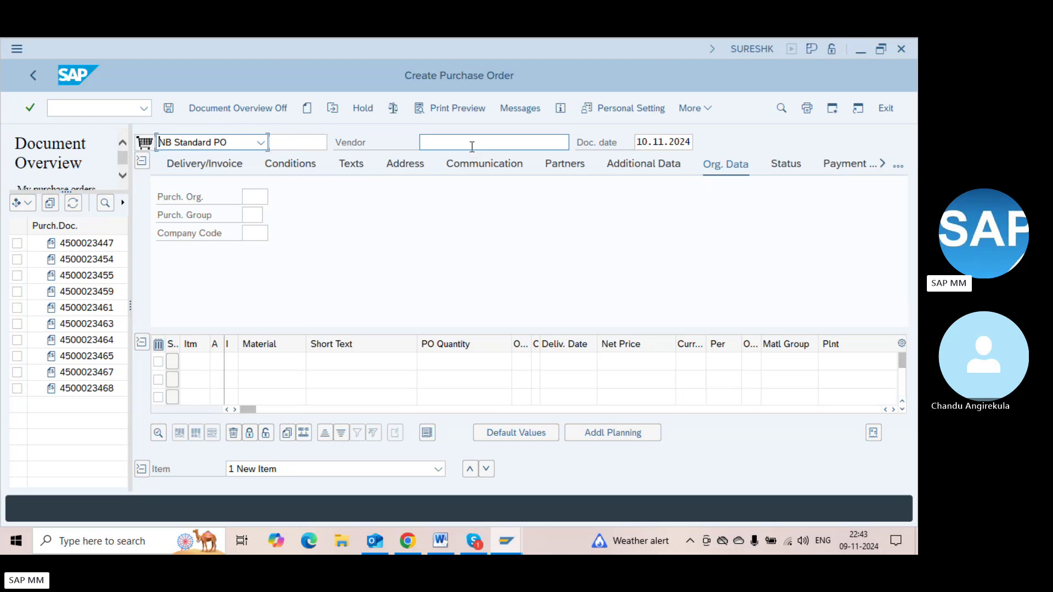
{"action": "type", "text": "1000"}
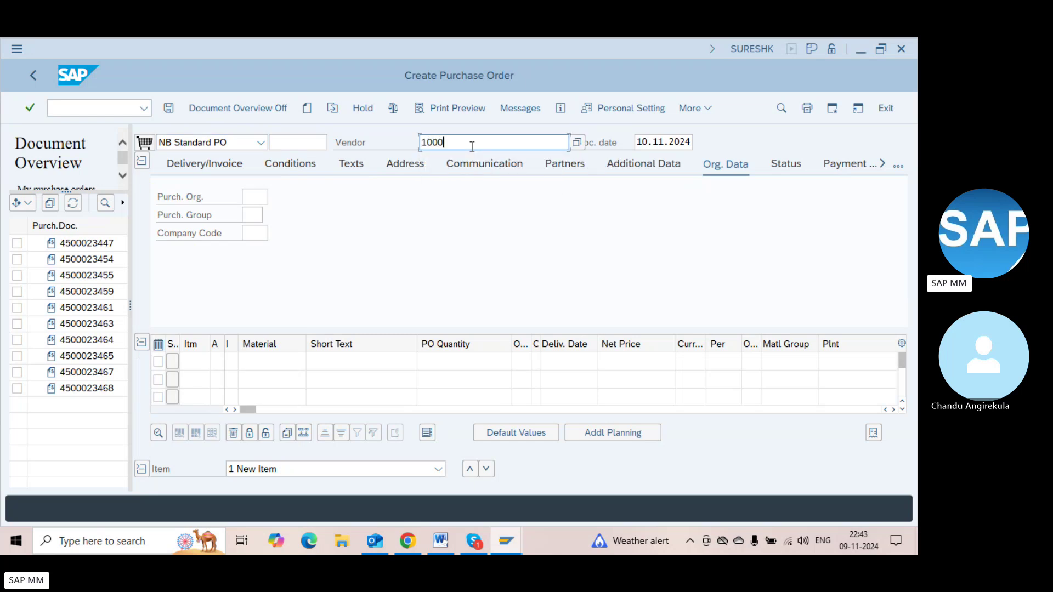
{"action": "key", "text": "Return"}
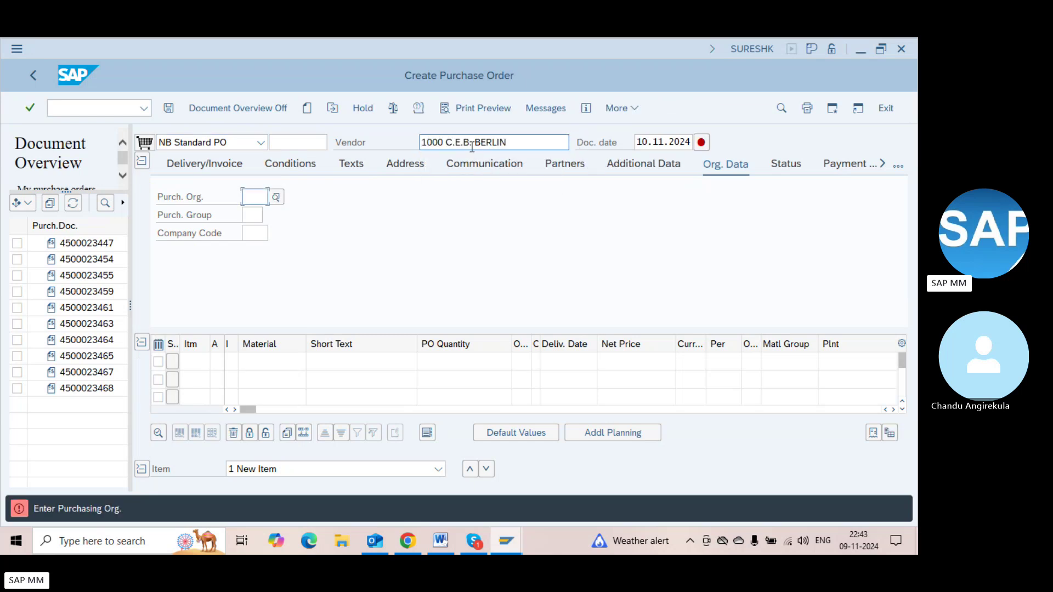
{"action": "type", "text": "1000"}
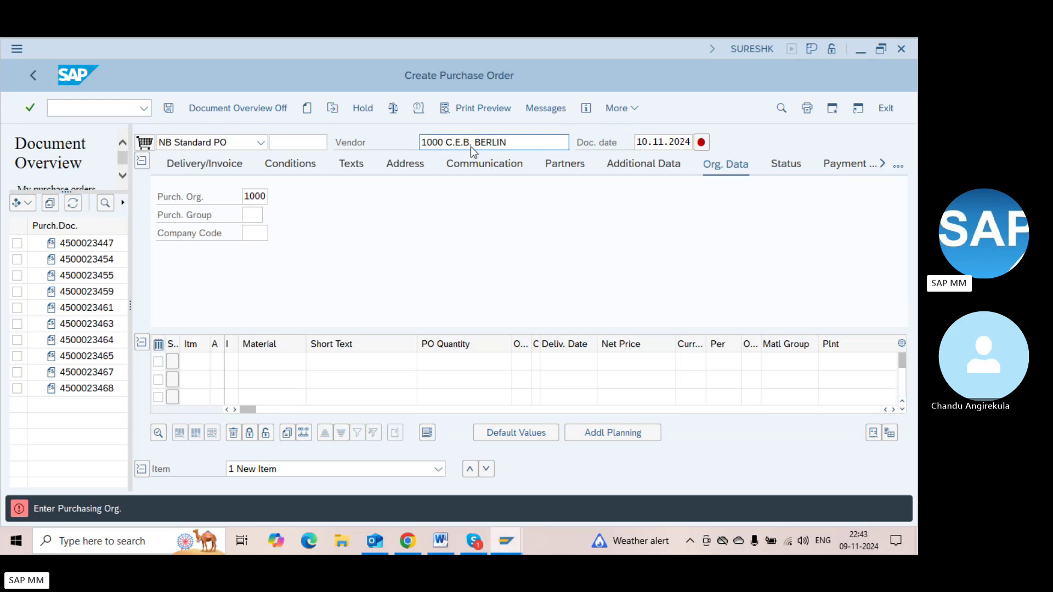
{"action": "key", "text": "Return"}
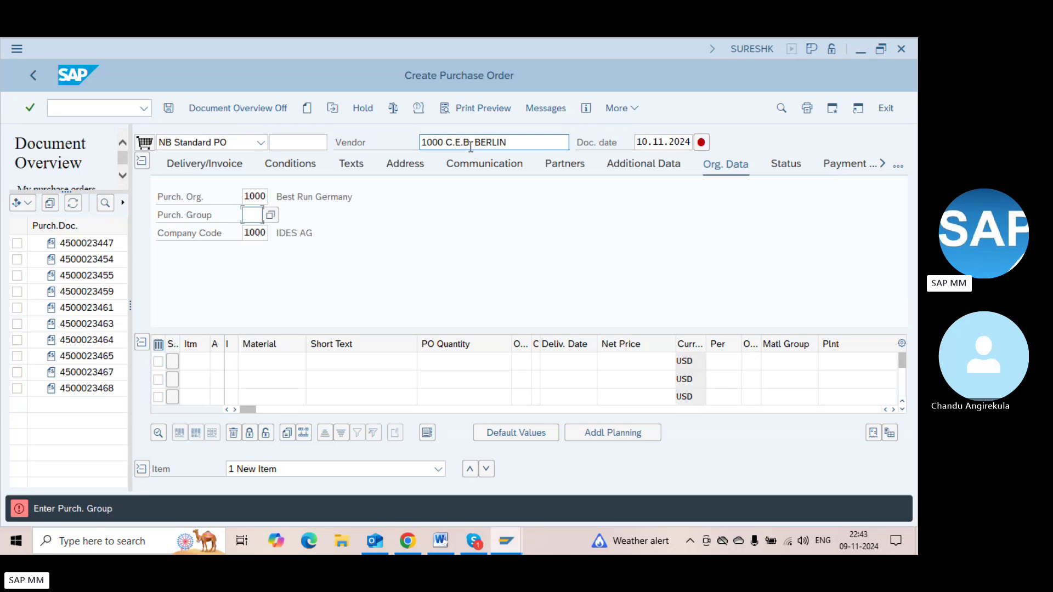
Set the order's purchasing group to 000
{"action": "left_click", "coordinate": [265, 218]}
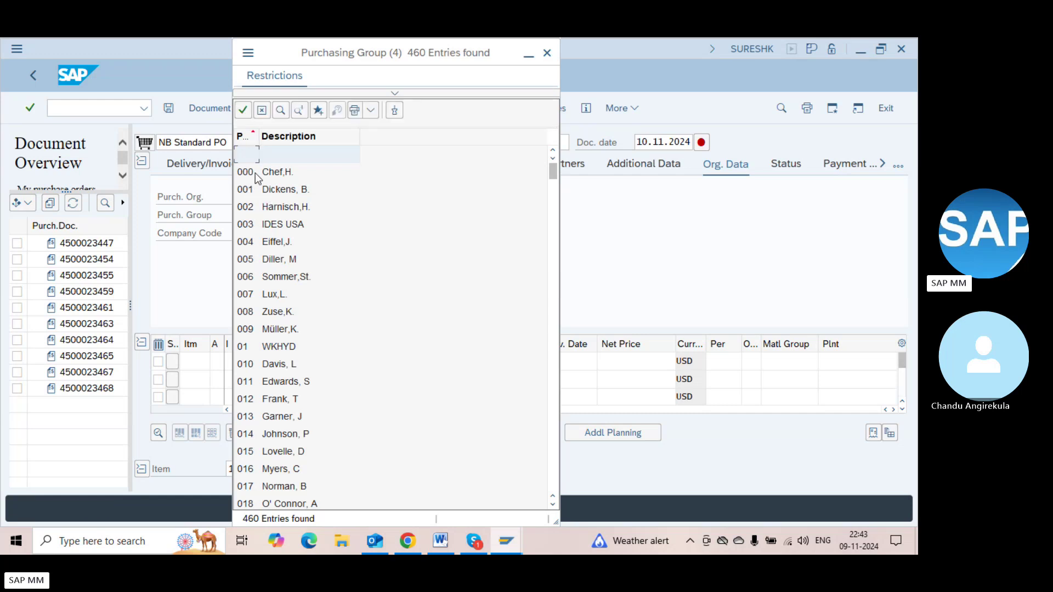
{"action": "double_click", "coordinate": [253, 172]}
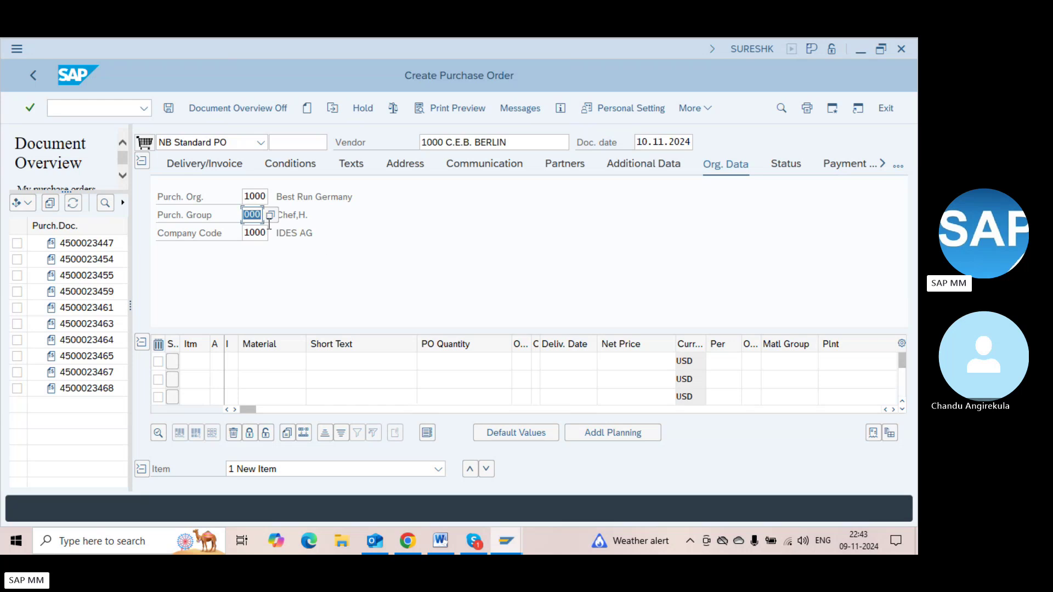
{"action": "left_click", "coordinate": [247, 217]}
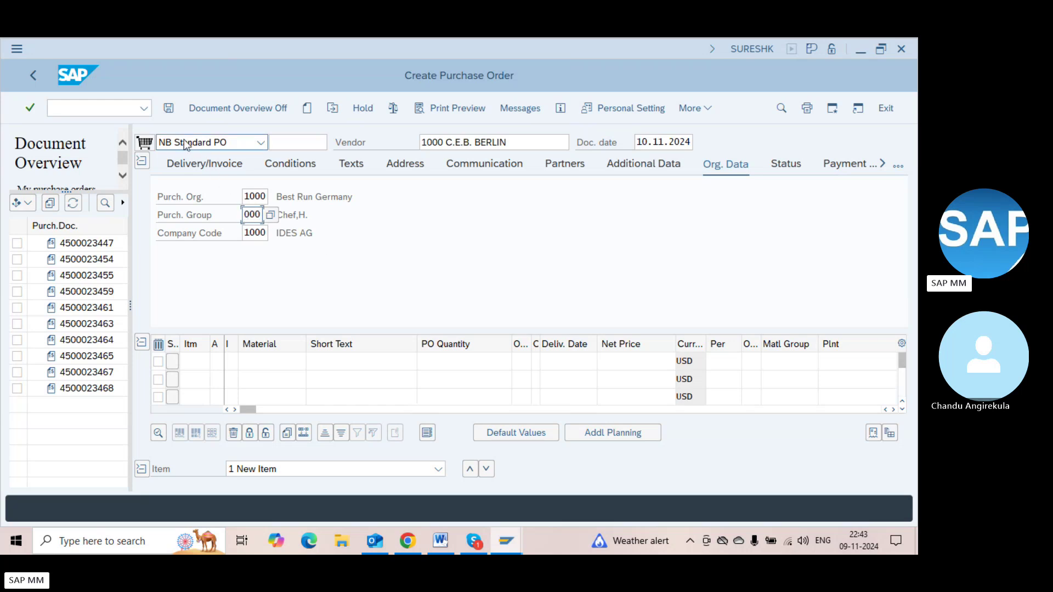
{"action": "left_click", "coordinate": [262, 361]}
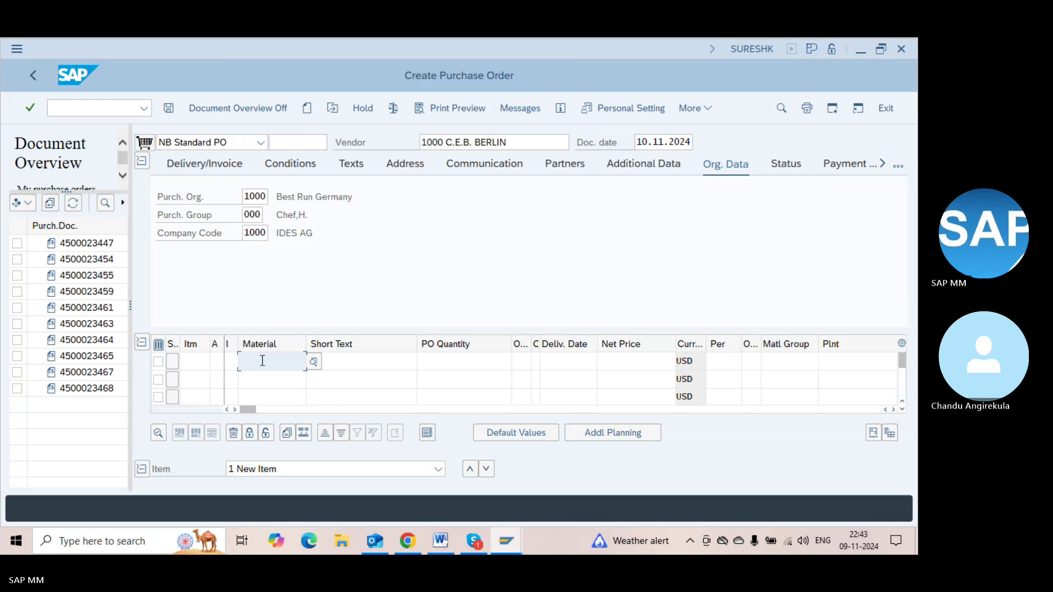
Enter item 10 with material 100-110, plant 1100 and quantity 1,000
{"action": "left_click", "coordinate": [262, 361]}
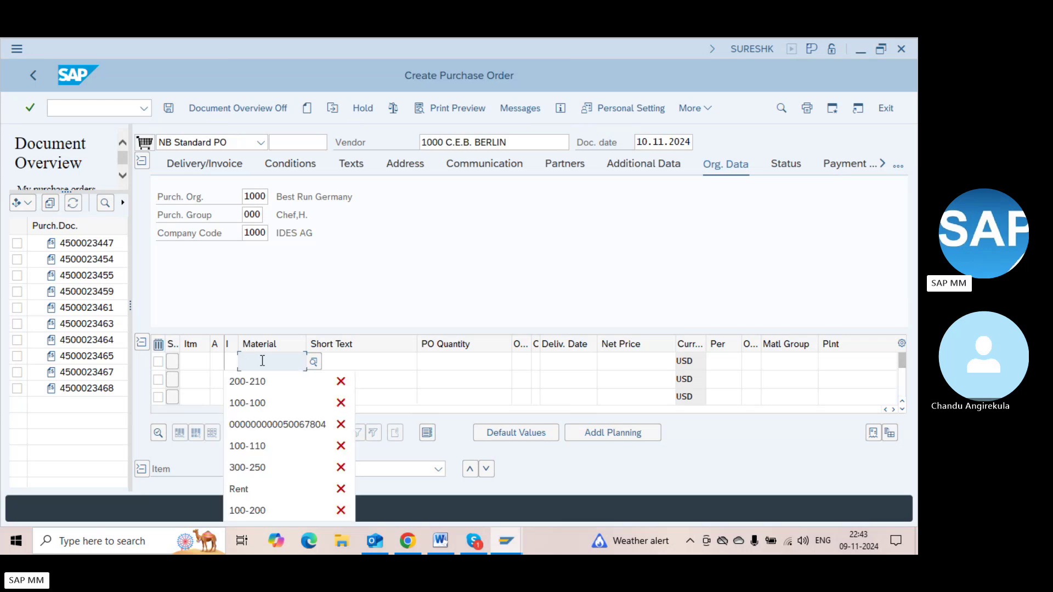
{"action": "type", "text": "1"}
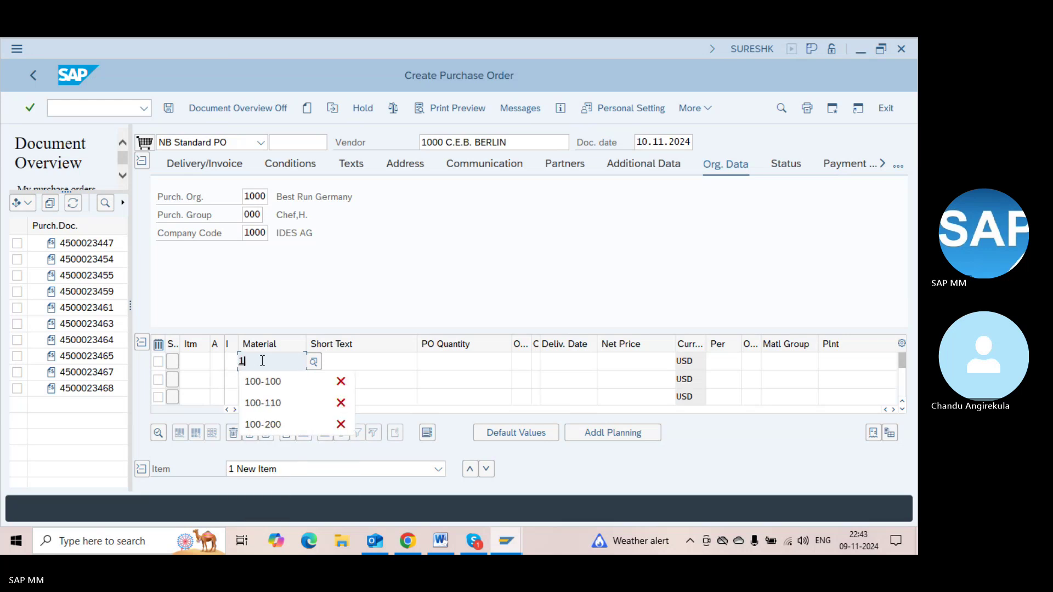
{"action": "type", "text": "00-11"}
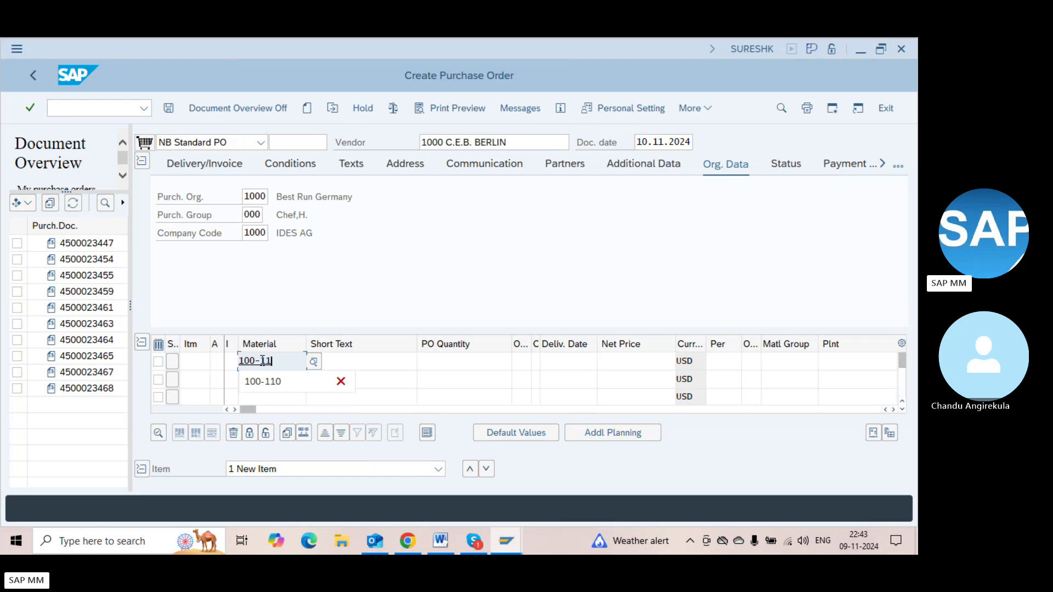
{"action": "type", "text": "0"}
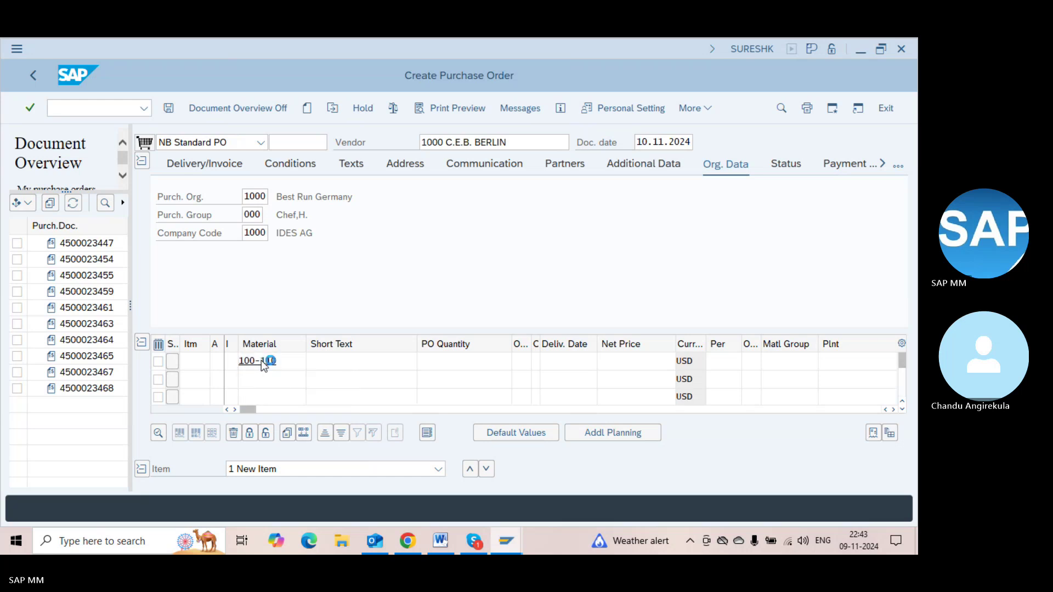
{"action": "key", "text": "Return"}
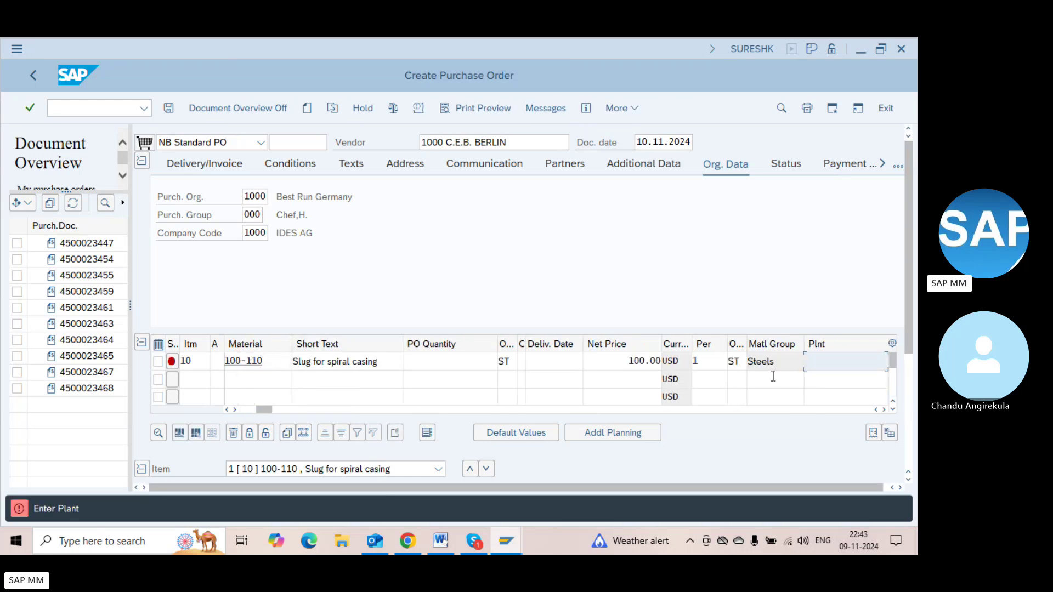
{"action": "type", "text": "1100"}
{"action": "key", "text": "Return"}
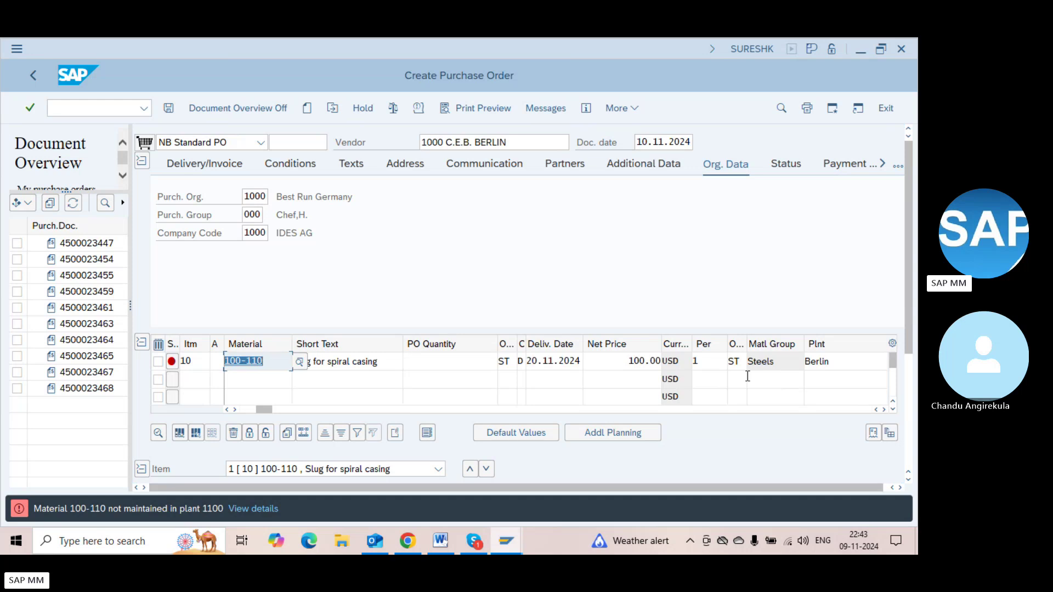
{"action": "left_click", "coordinate": [439, 359]}
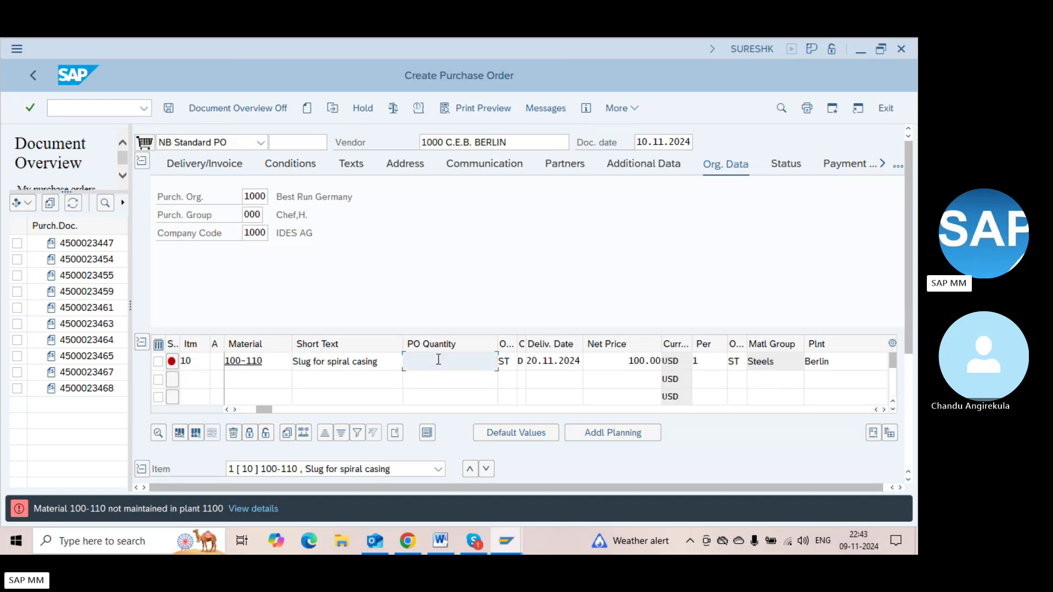
{"action": "type", "text": "1,00"}
{"action": "type", "text": "000"}
{"action": "key", "text": "Return"}
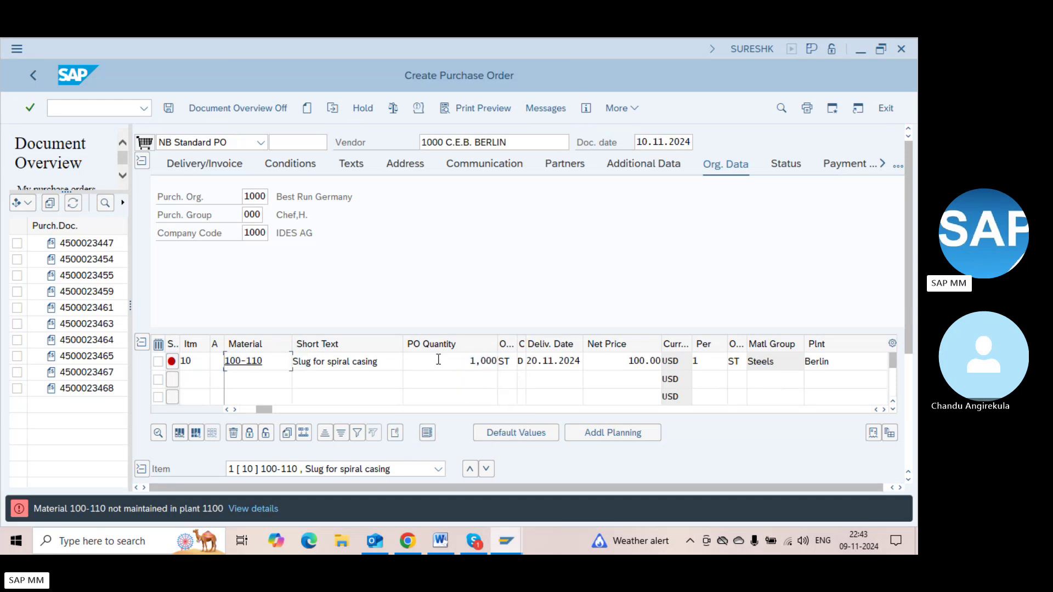
Change item 10's plant to 1000 (Hamburg)
{"action": "left_click", "coordinate": [842, 369]}
{"action": "key", "text": "BackSpace"}
{"action": "key", "text": "BackSpace"}
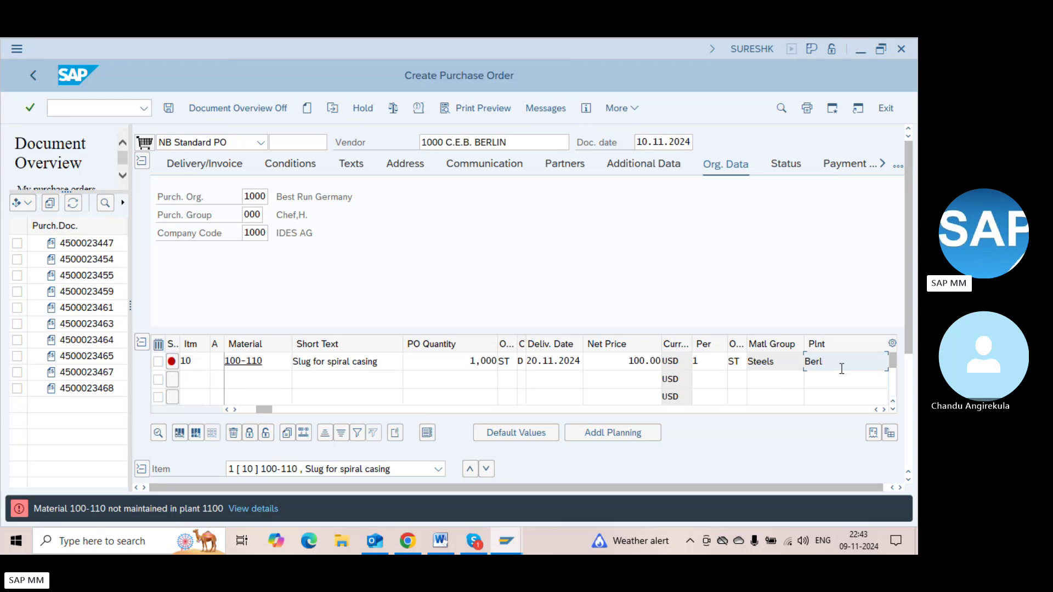
{"action": "key", "text": "BackSpace"}
{"action": "type", "text": "1000"}
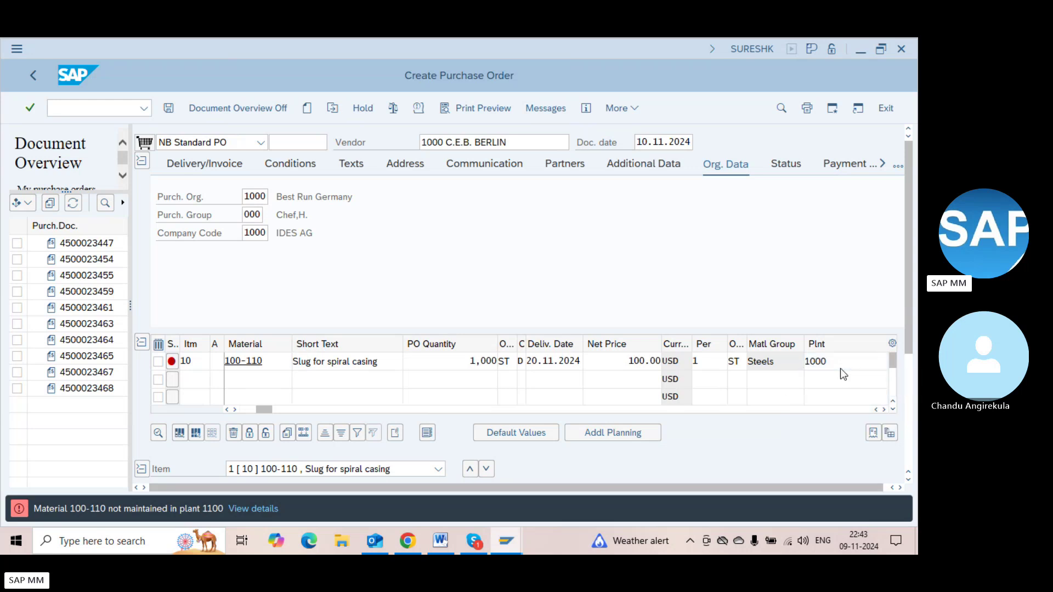
{"action": "key", "text": "Return"}
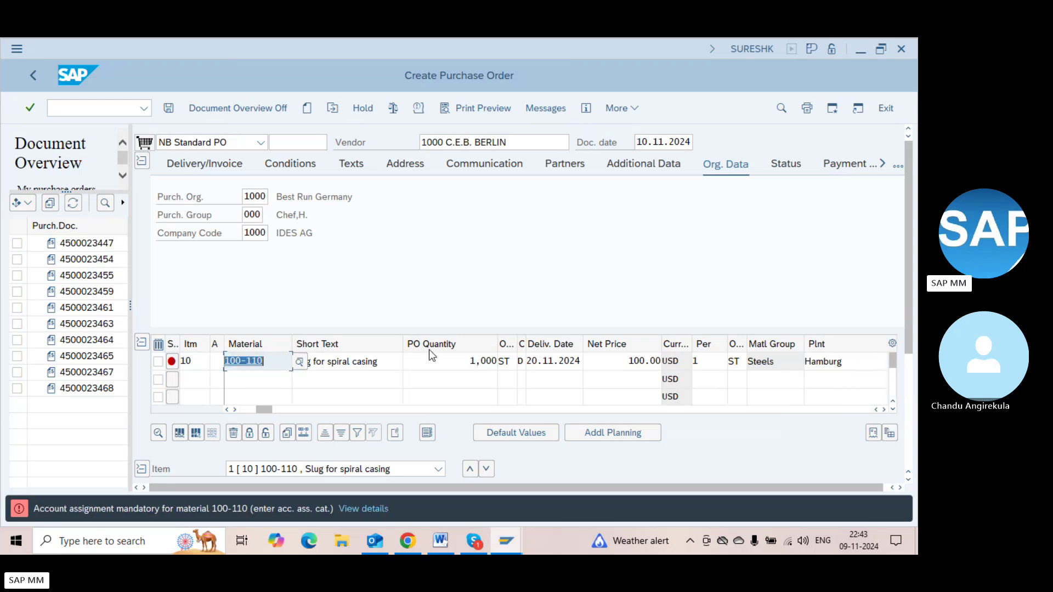
{"action": "left_click", "coordinate": [265, 359]}
Change item 10's material to 100-120 and enter plant 1100
{"action": "key", "text": "BackSpace"}
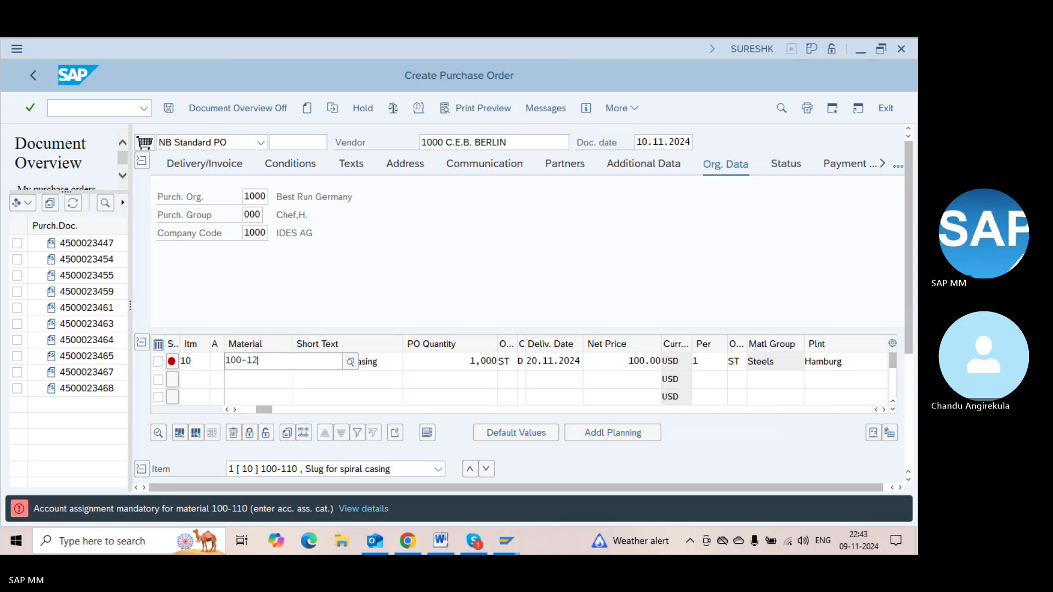
{"action": "type", "text": "20"}
{"action": "key", "text": "Return"}
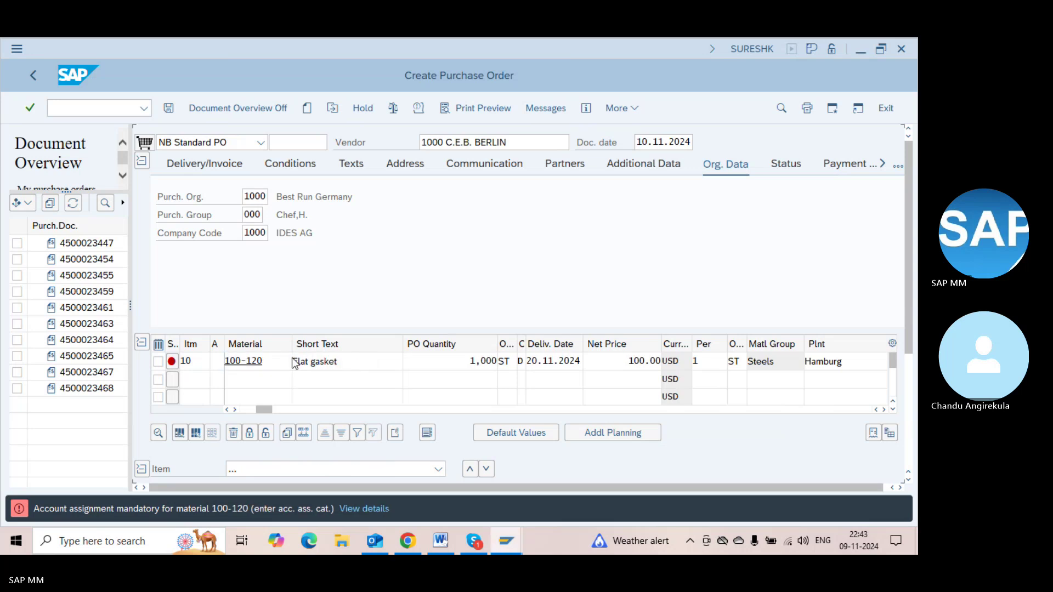
{"action": "key", "text": "Tab"}
{"action": "key", "text": "Tab"}
{"action": "key", "text": "Tab"}
{"action": "key", "text": "Tab"}
{"action": "key", "text": "Tab"}
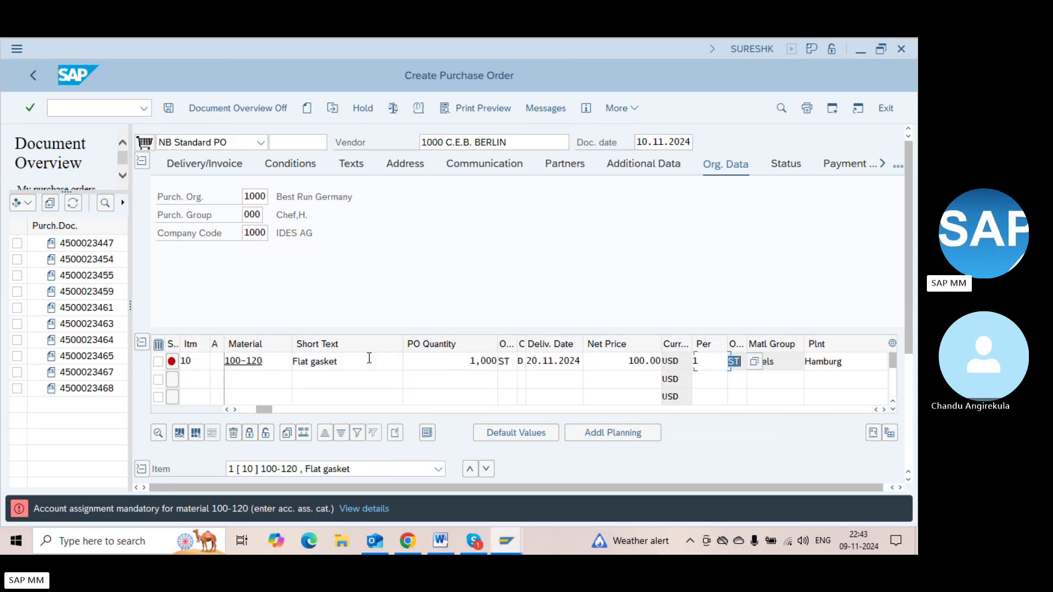
{"action": "key", "text": "shift+Tab"}
{"action": "type", "text": "1100"}
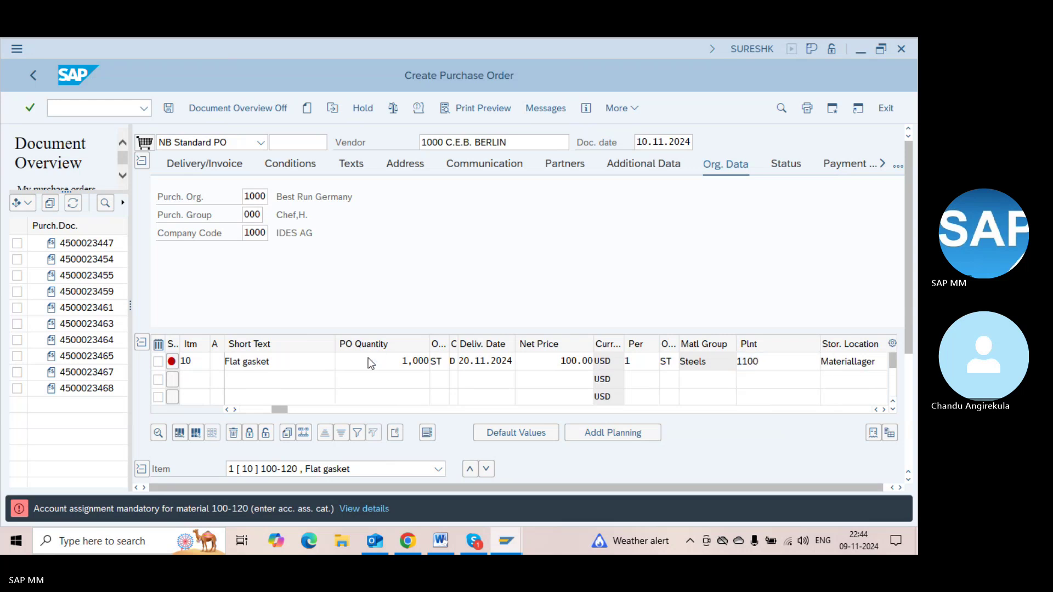
{"action": "key", "text": "Return"}
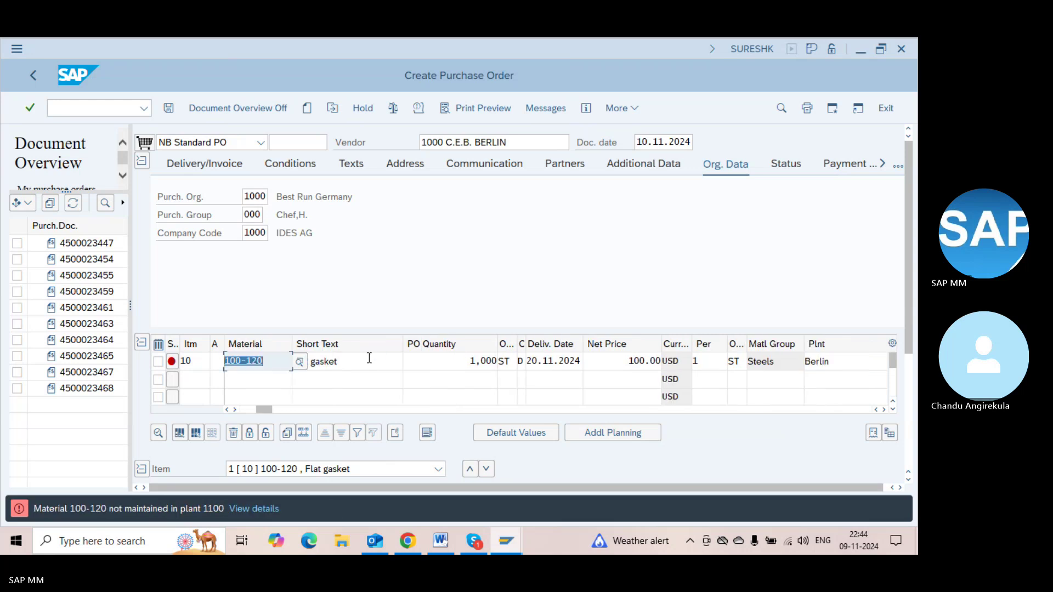
Re-enter plant 1100, then set item 10's plant to 1000
{"action": "key", "text": "Tab"}
{"action": "key", "text": "Tab"}
{"action": "key", "text": "Tab"}
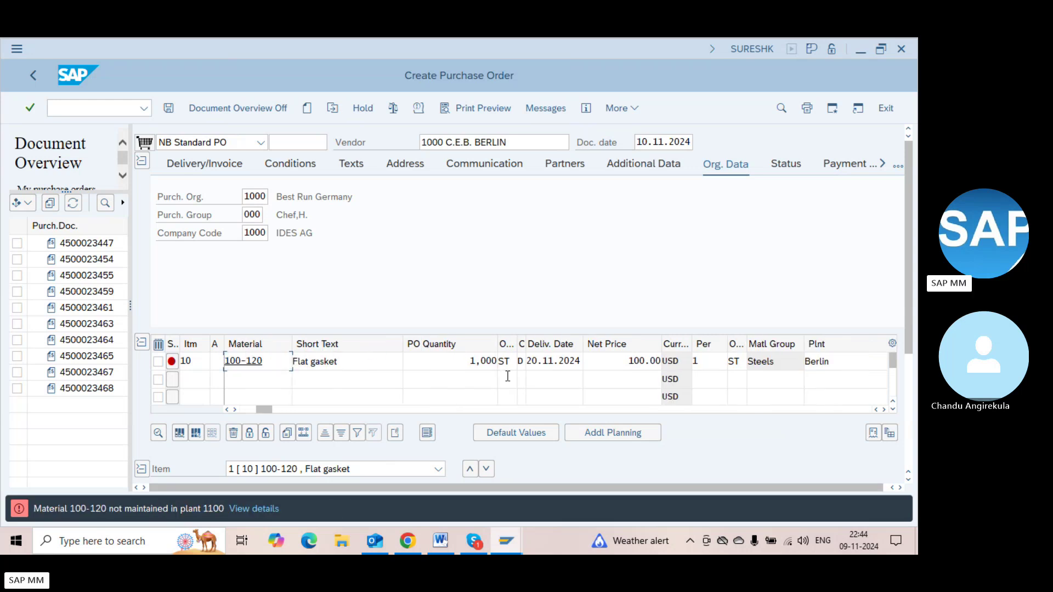
{"action": "key", "text": "Tab"}
{"action": "key", "text": "Tab"}
{"action": "key", "text": "Tab"}
{"action": "key", "text": "Tab"}
{"action": "key", "text": "Tab"}
{"action": "key", "text": "Tab"}
{"action": "key", "text": "Tab"}
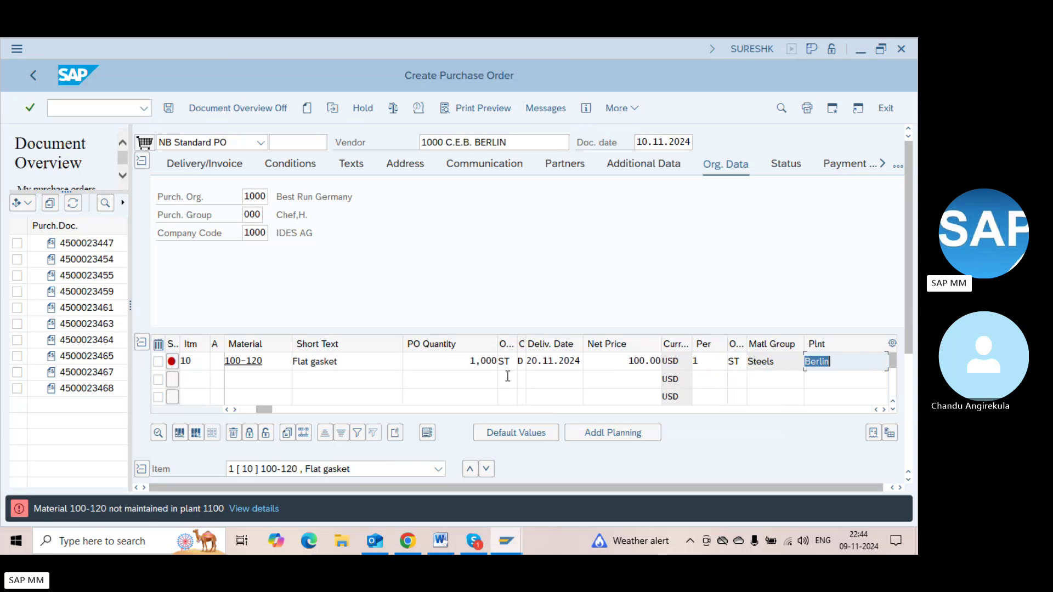
{"action": "type", "text": "1100"}
{"action": "key", "text": "Return"}
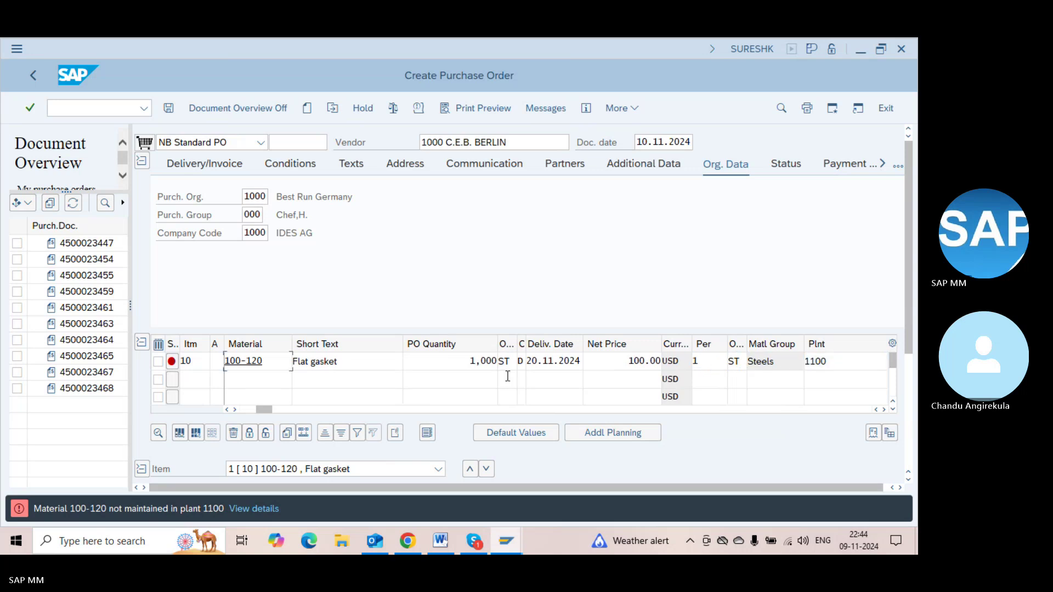
{"action": "key", "text": "Tab"}
{"action": "key", "text": "Tab"}
{"action": "key", "text": "Tab"}
{"action": "key", "text": "Tab"}
{"action": "key", "text": "Tab"}
{"action": "key", "text": "Tab"}
{"action": "key", "text": "Tab"}
{"action": "key", "text": "Tab"}
{"action": "key", "text": "Tab"}
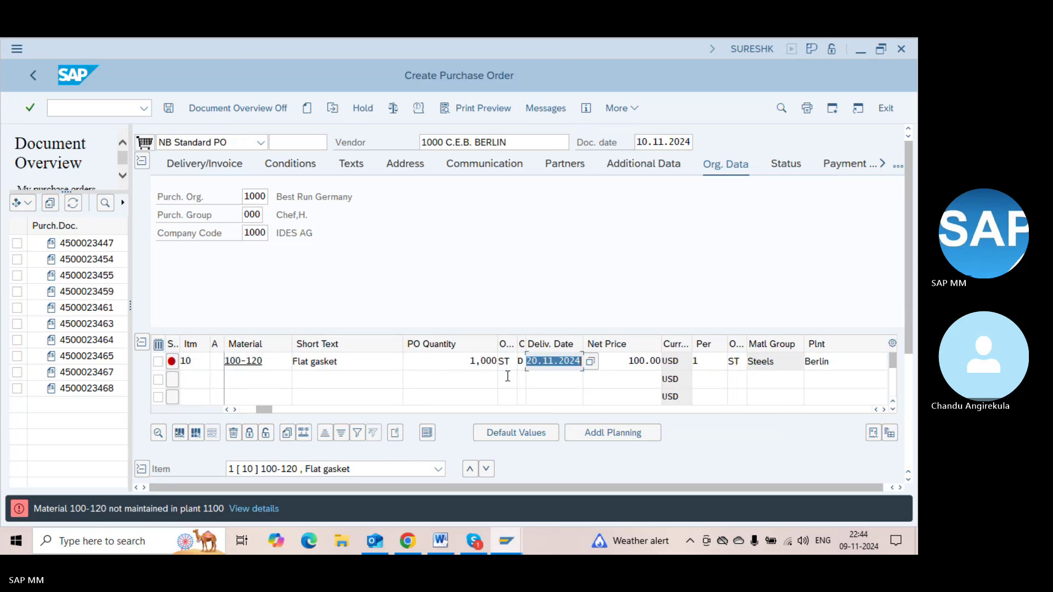
{"action": "key", "text": "Tab"}
{"action": "key", "text": "Tab"}
{"action": "type", "text": "1000"}
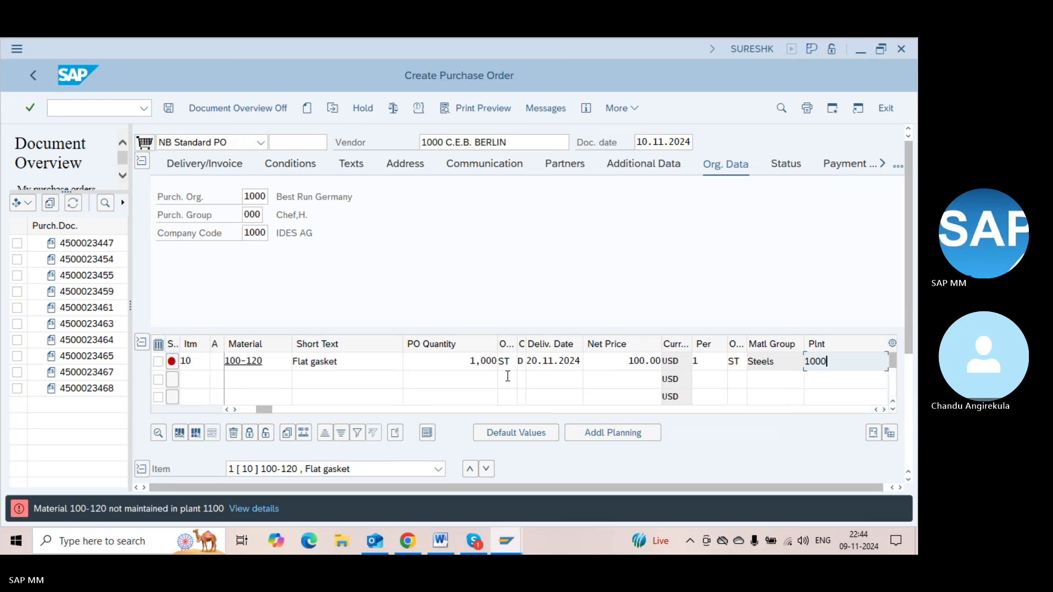
{"action": "key", "text": "Return"}
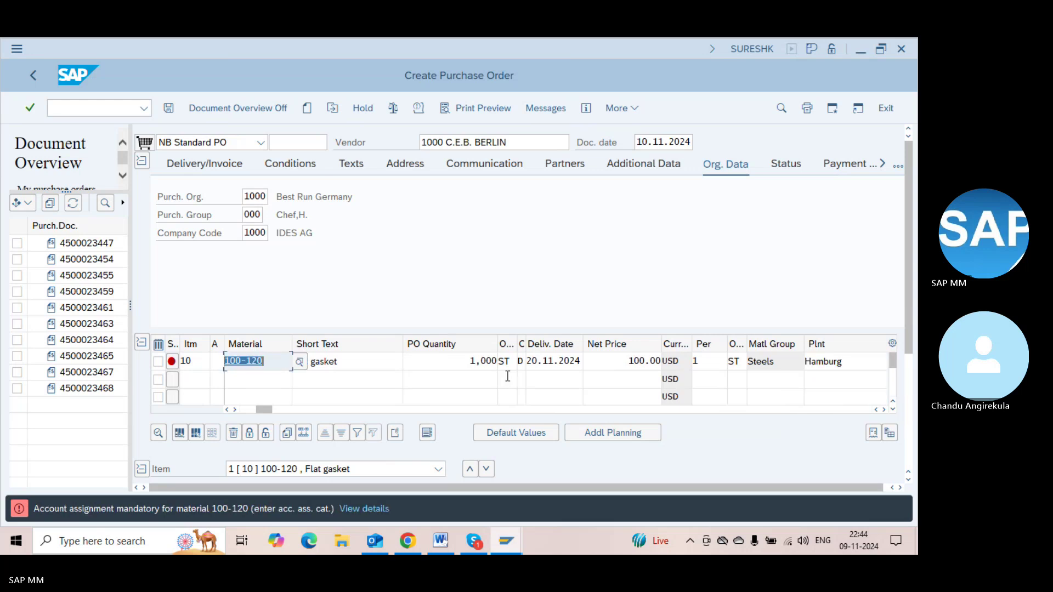
Re-enter material 100-120 from the input history and confirm item 10
{"action": "left_click", "coordinate": [279, 363]}
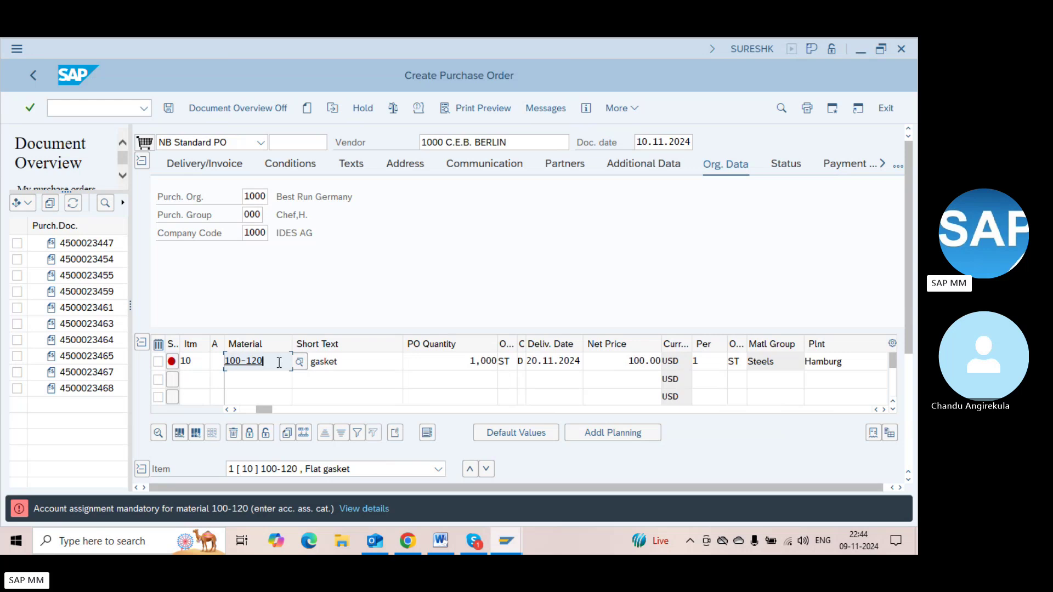
{"action": "key", "text": "BackSpace"}
{"action": "key", "text": "BackSpace"}
{"action": "key", "text": "BackSpace"}
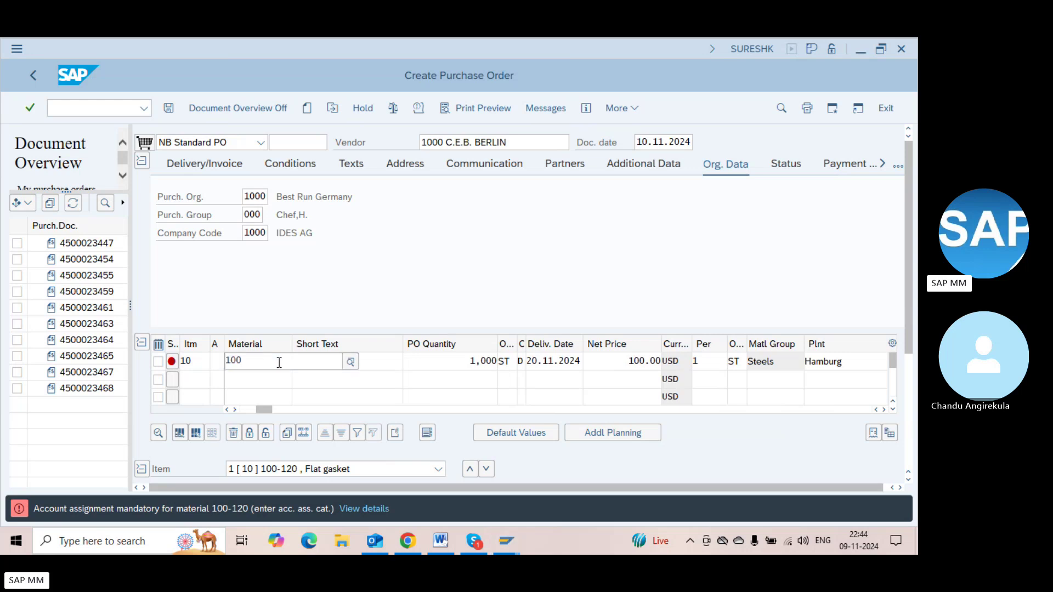
{"action": "type", "text": "-120"}
{"action": "key", "text": "Return"}
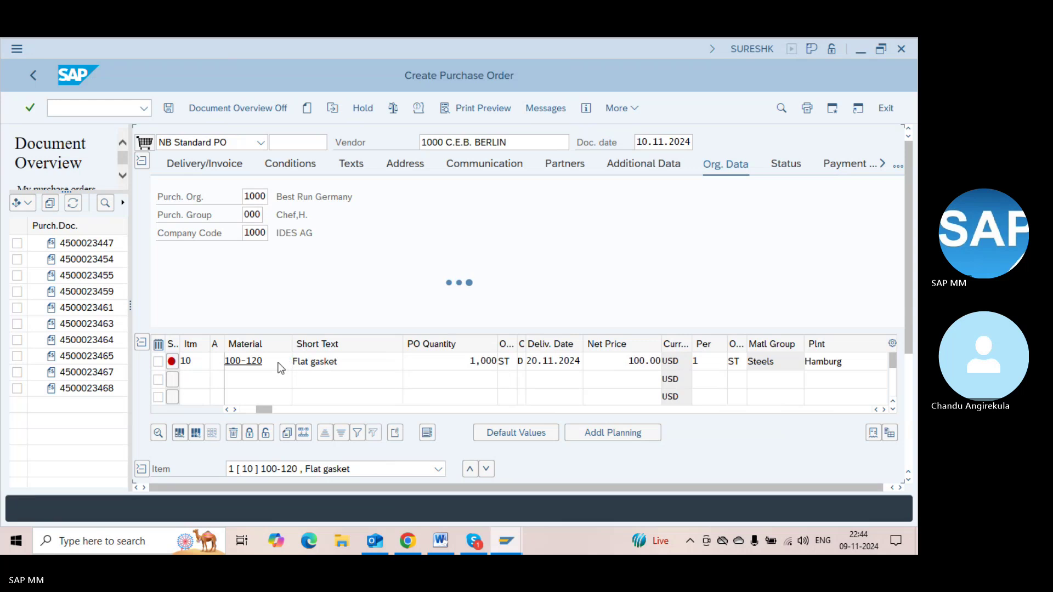
{"action": "left_click", "coordinate": [279, 362]}
{"action": "key", "text": "ctrl+a"}
{"action": "key", "text": "BackSpace"}
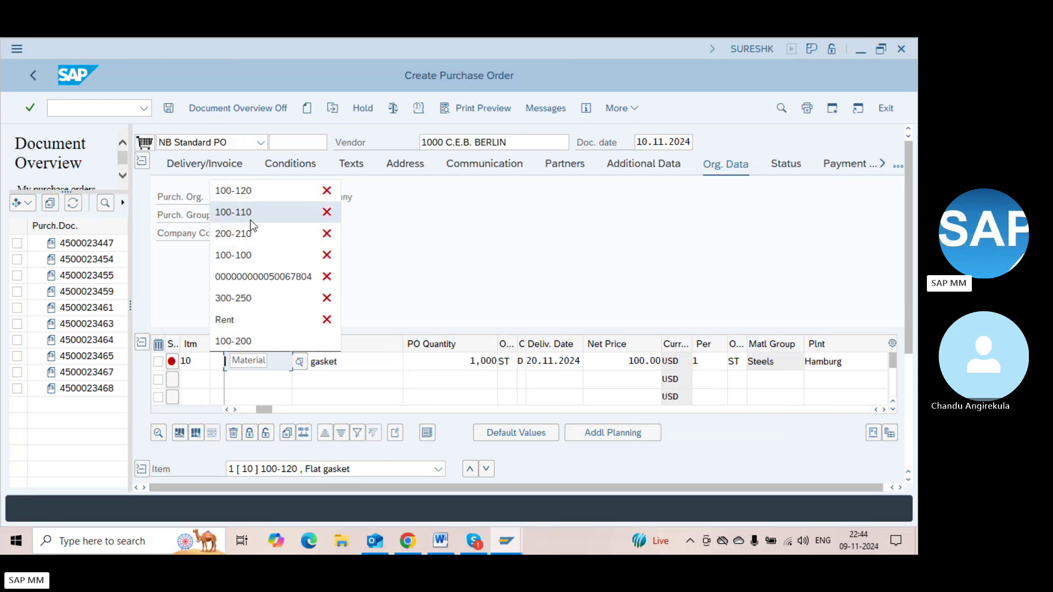
{"action": "left_click", "coordinate": [245, 196]}
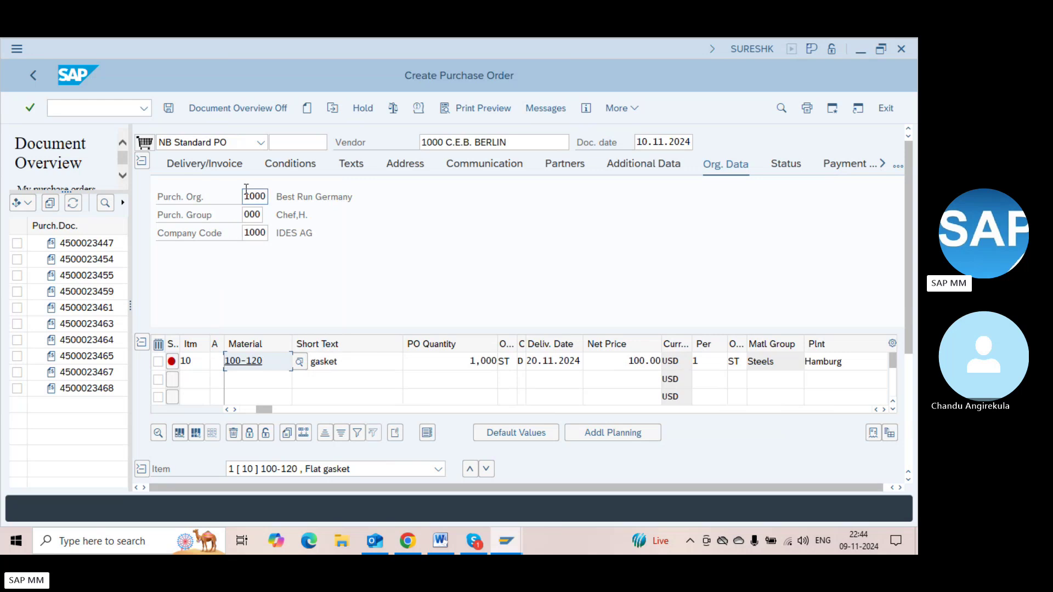
{"action": "left_click", "coordinate": [354, 388]}
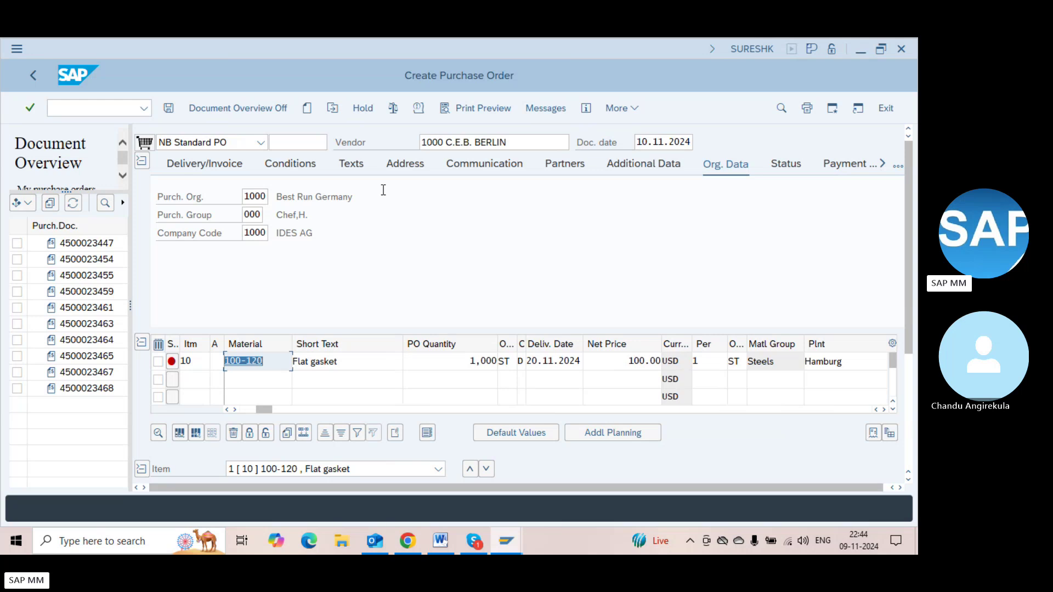
{"action": "key", "text": "Tab"}
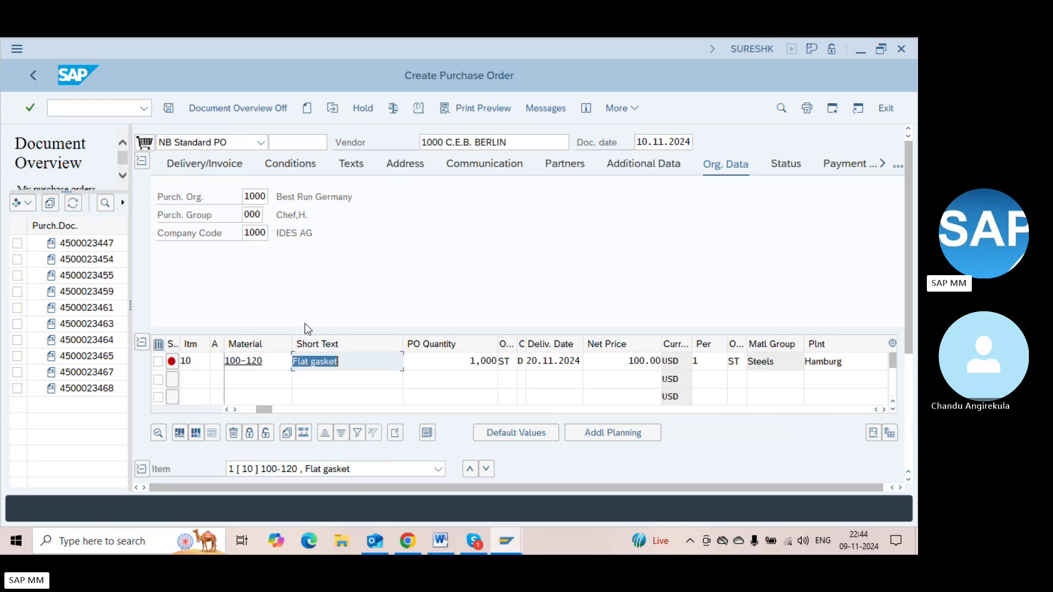
{"action": "key", "text": "Tab"}
{"action": "key", "text": "Tab"}
{"action": "key", "text": "Tab"}
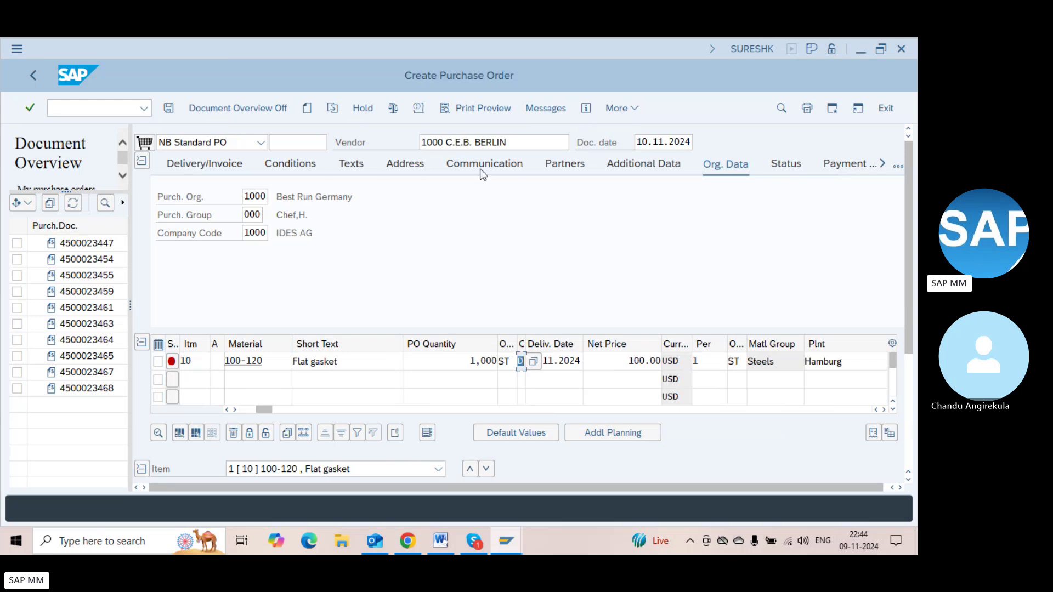
Show the pricing conditions and check the order, dismissing the account assignment messages
{"action": "left_click", "coordinate": [299, 169]}
{"action": "left_click", "coordinate": [471, 196]}
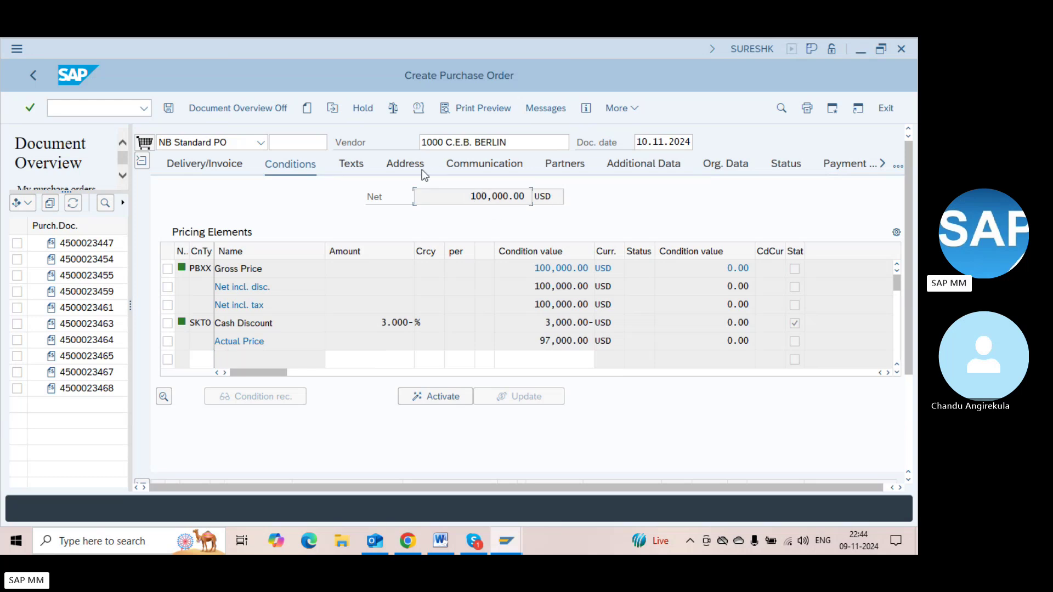
{"action": "left_click", "coordinate": [393, 118]}
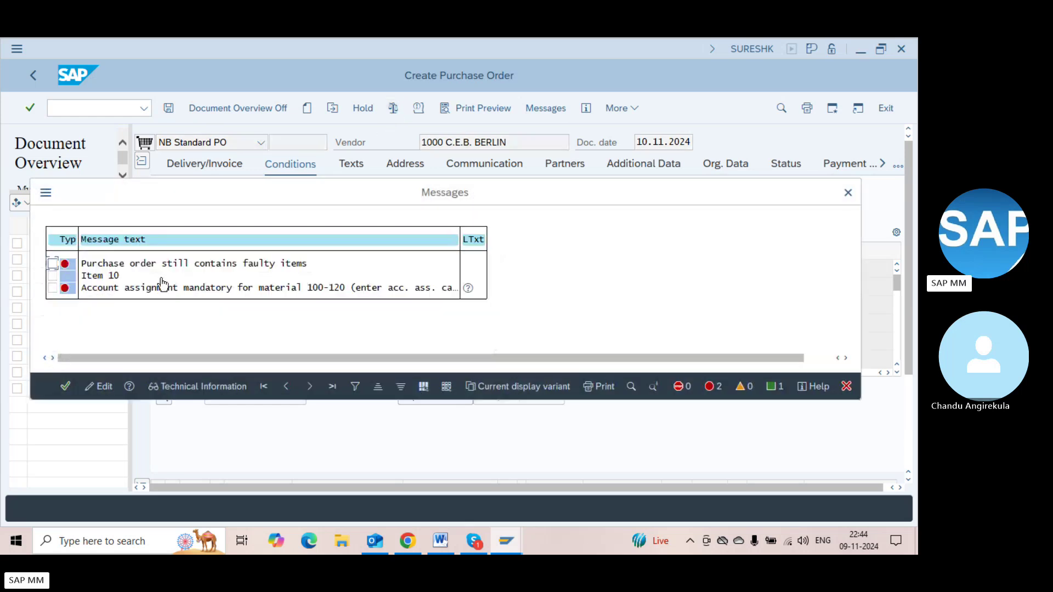
{"action": "key", "text": "Return"}
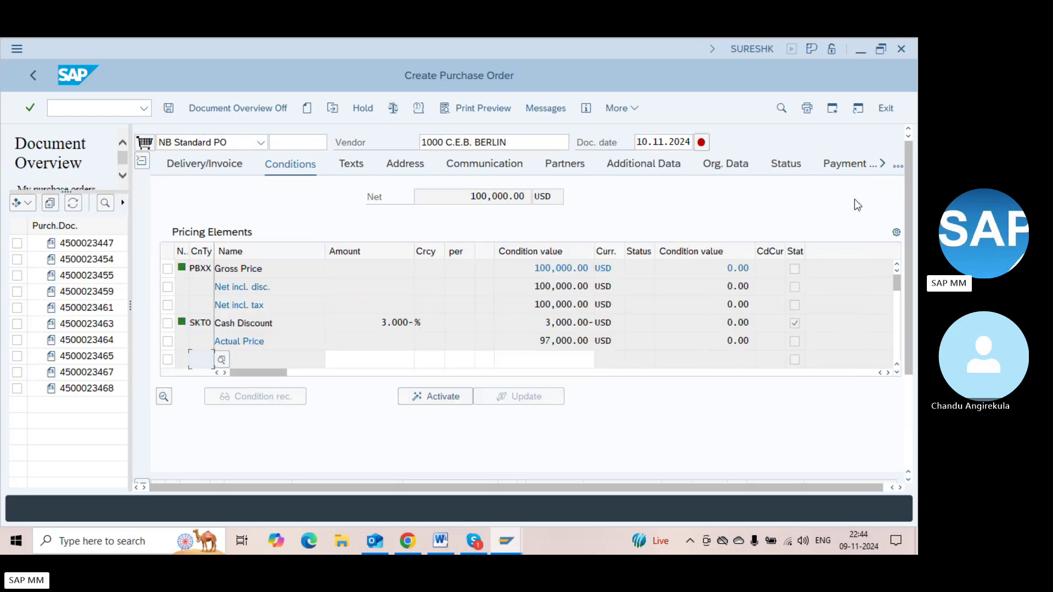
Return to the item overview and clear item 10's material
{"action": "left_click", "coordinate": [900, 165]}
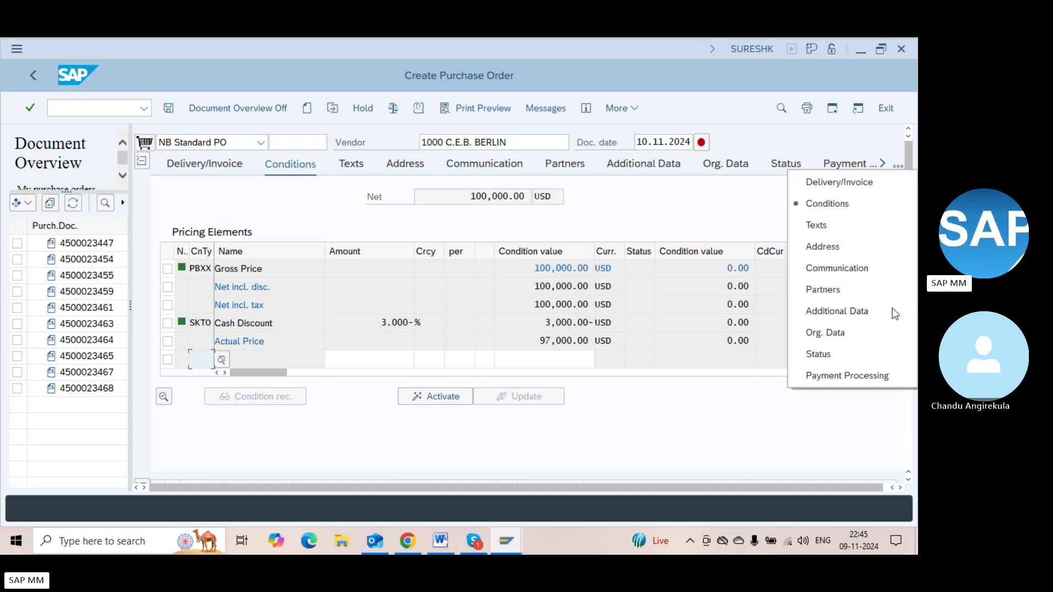
{"action": "left_click", "coordinate": [909, 460]}
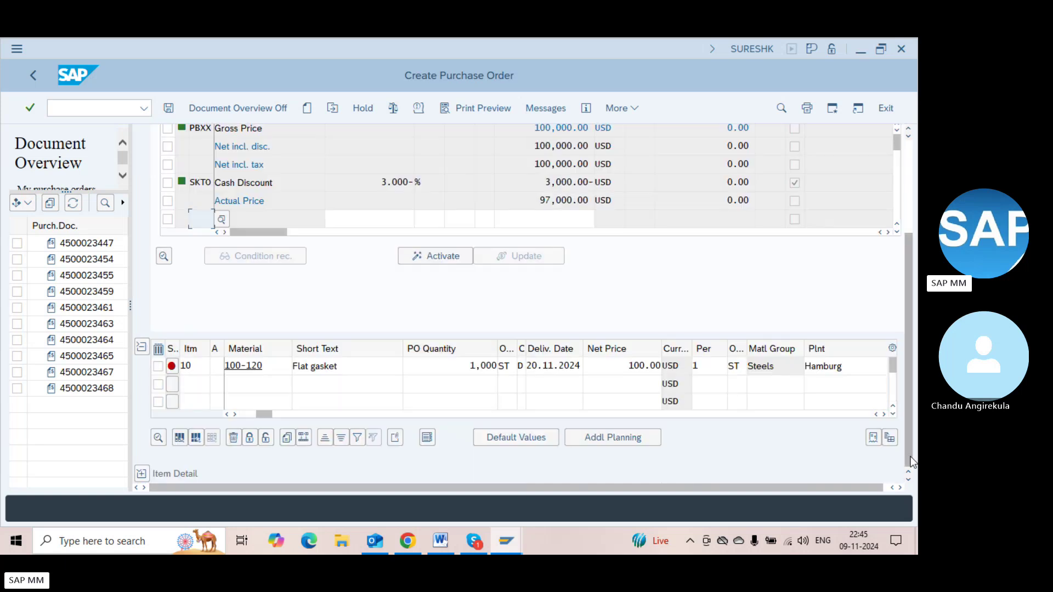
{"action": "left_click", "coordinate": [261, 373]}
{"action": "key", "text": "BackSpace"}
{"action": "key", "text": "BackSpace"}
{"action": "key", "text": "BackSpace"}
{"action": "key", "text": "BackSpace"}
{"action": "key", "text": "BackSpace"}
{"action": "key", "text": "BackSpace"}
{"action": "key", "text": "BackSpace"}
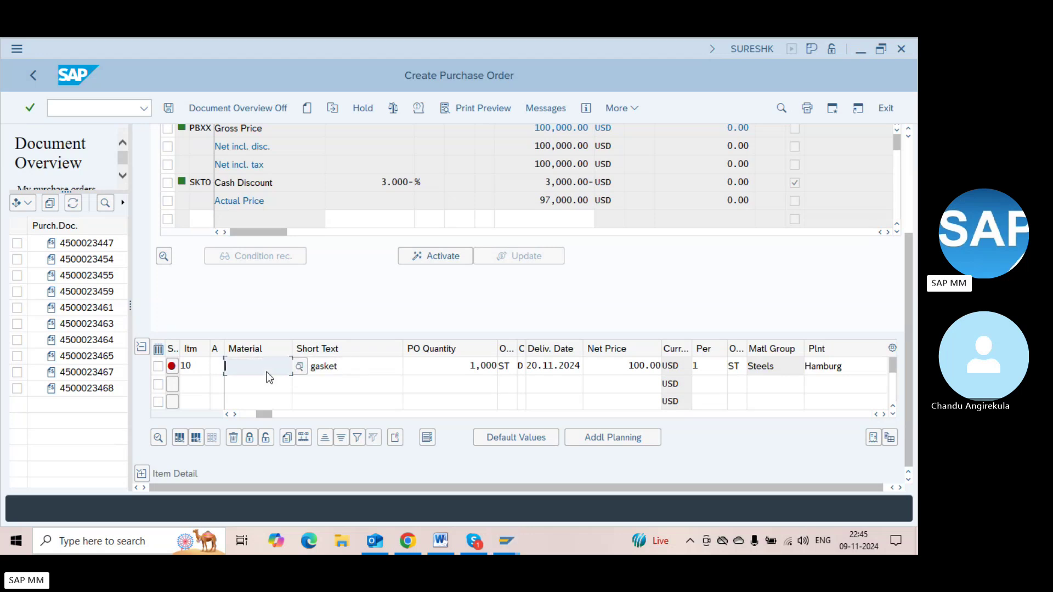
{"action": "key", "text": "BackSpace"}
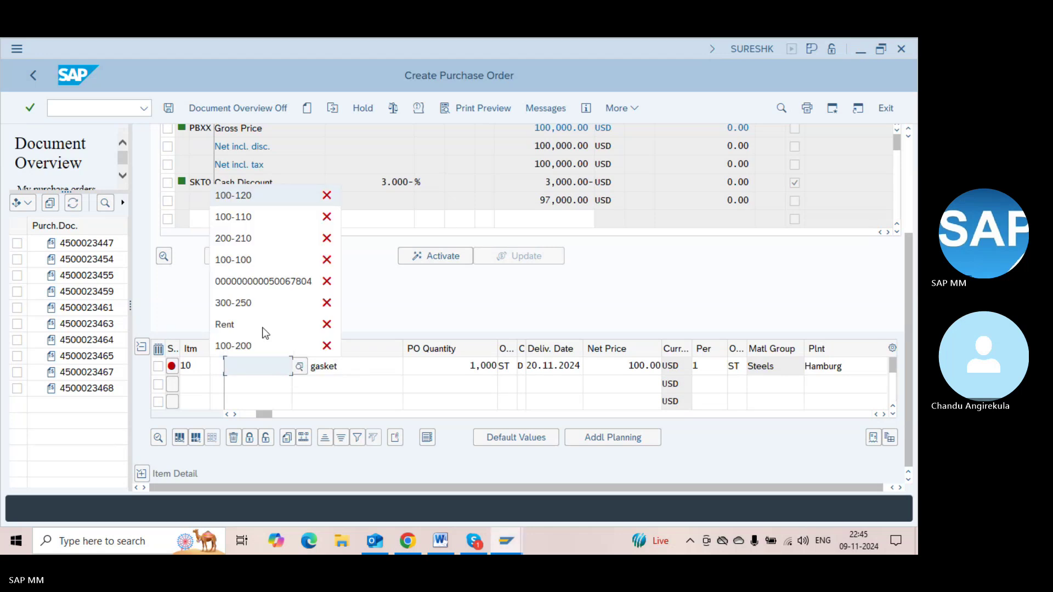
Give item 10 material 200-210 with plant 1100
{"action": "left_click", "coordinate": [246, 238]}
{"action": "key", "text": "Return"}
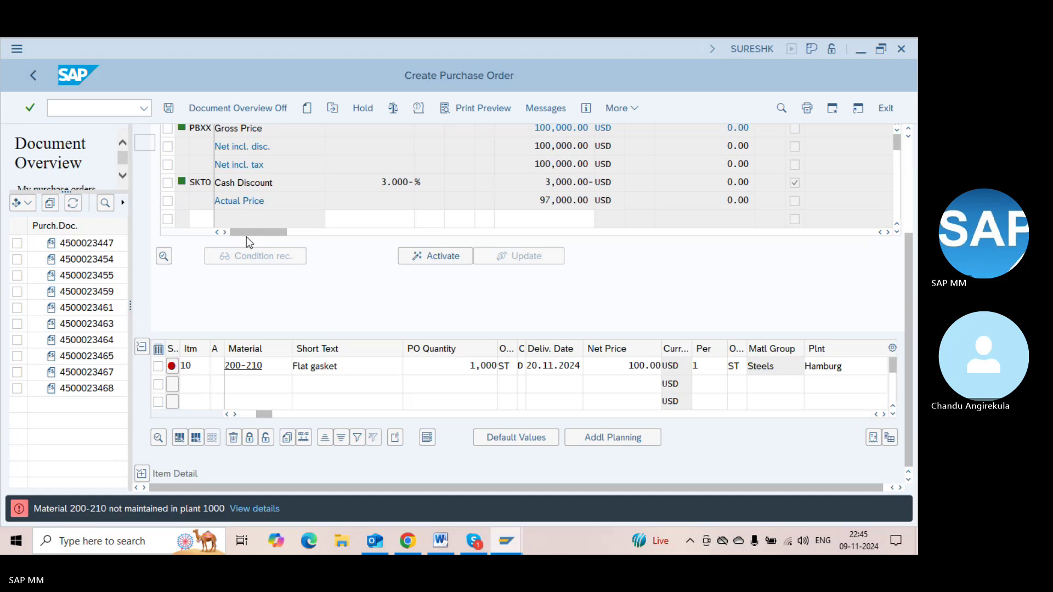
{"action": "scroll", "coordinate": [246, 235], "scroll_direction": "up", "scroll_amount": 3}
{"action": "key", "text": "Tab"}
{"action": "key", "text": "Tab"}
{"action": "key", "text": "Tab"}
{"action": "key", "text": "Tab"}
{"action": "key", "text": "Tab"}
{"action": "key", "text": "Tab"}
{"action": "key", "text": "Tab"}
{"action": "key", "text": "Tab"}
{"action": "key", "text": "Tab"}
{"action": "key", "text": "Tab"}
{"action": "key", "text": "Tab"}
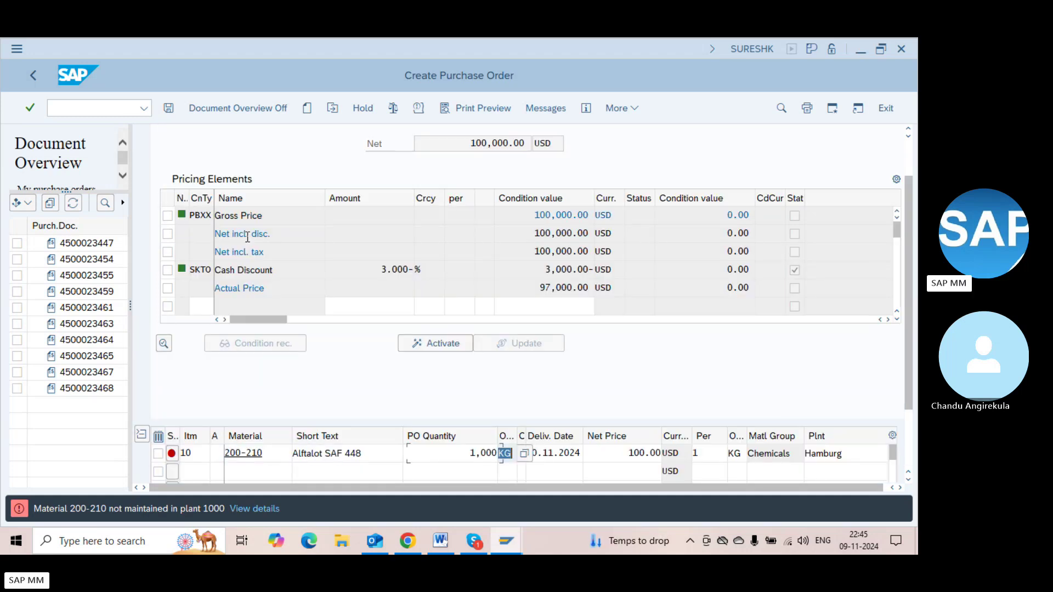
{"action": "type", "text": "1100"}
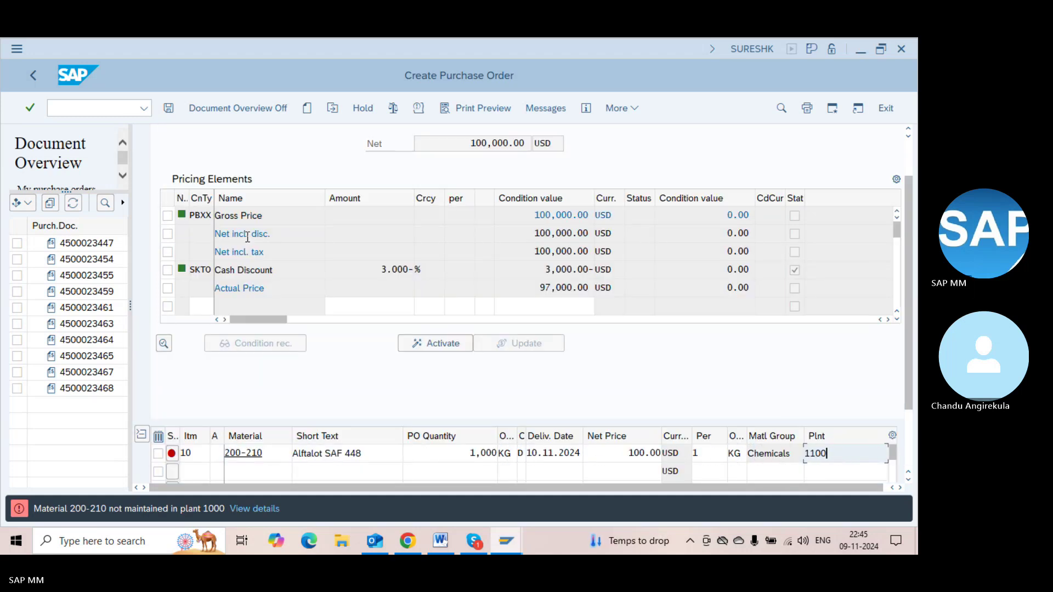
{"action": "key", "text": "Return"}
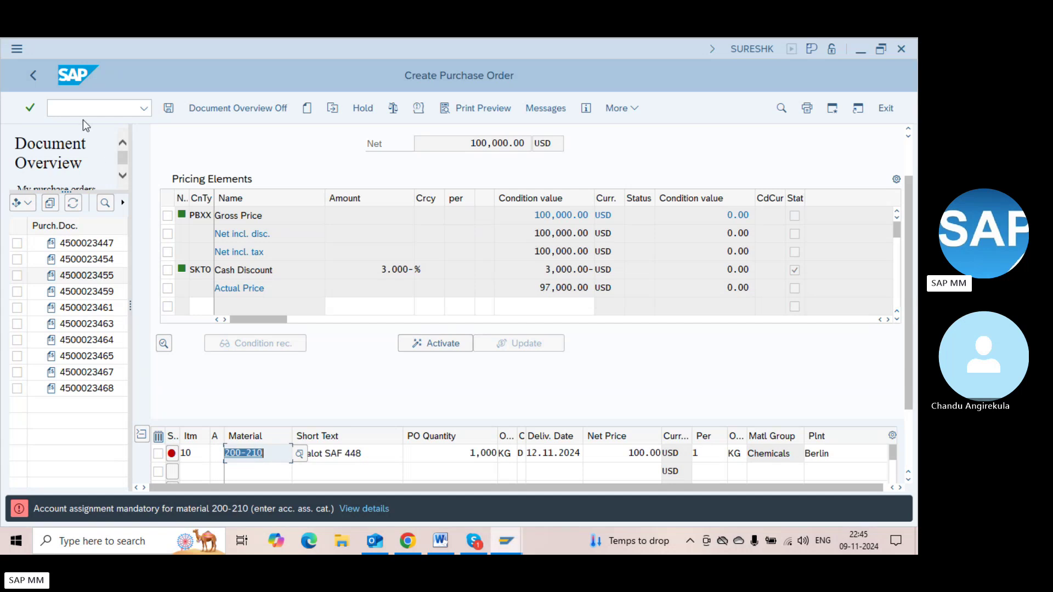
Replace the material with 100-100 and check the order at 100,000.00 USD net
{"action": "key", "text": "alt+Tab"}
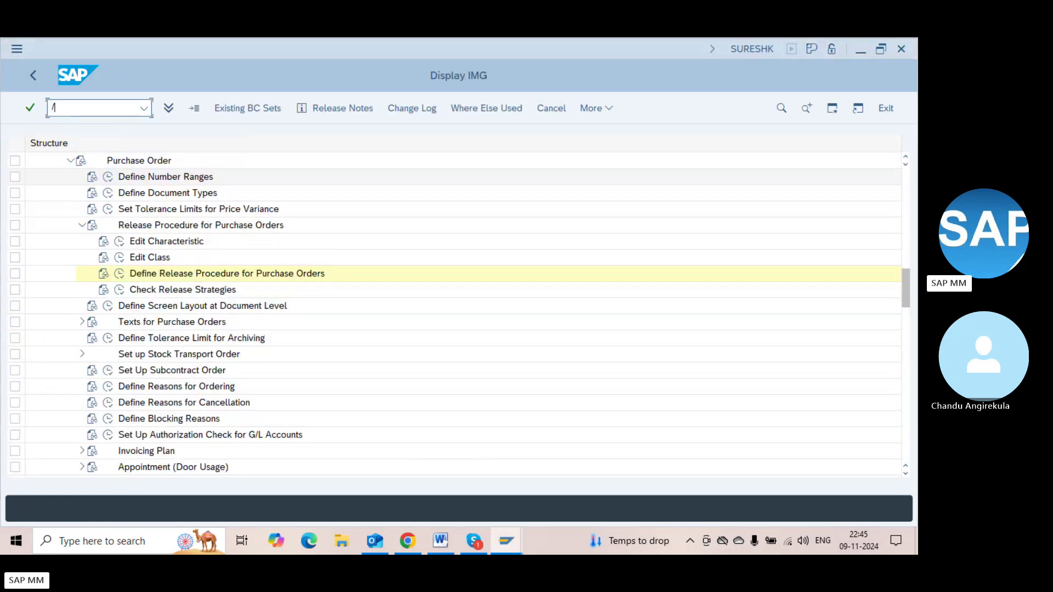
{"action": "type", "text": "/nmm02"}
{"action": "key", "text": "Return"}
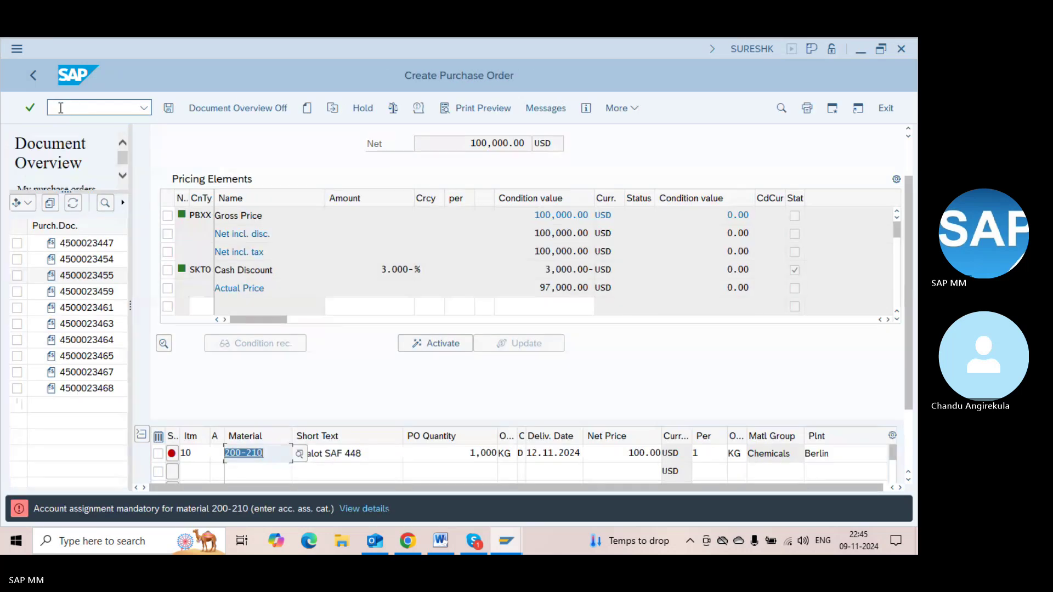
{"action": "type", "text": "100-100"}
{"action": "key", "text": "Return"}
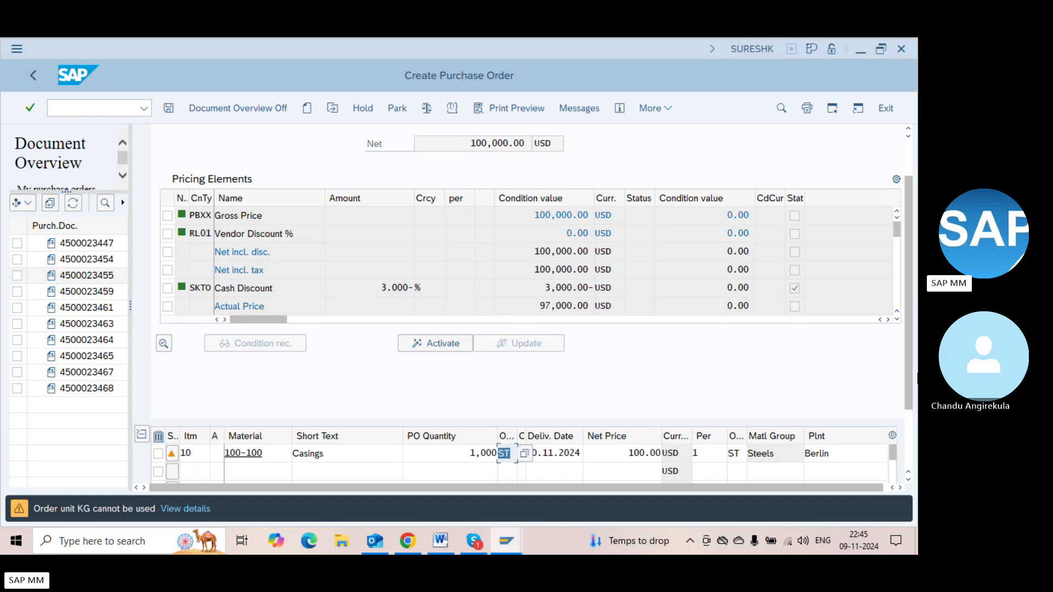
{"action": "left_click", "coordinate": [426, 109]}
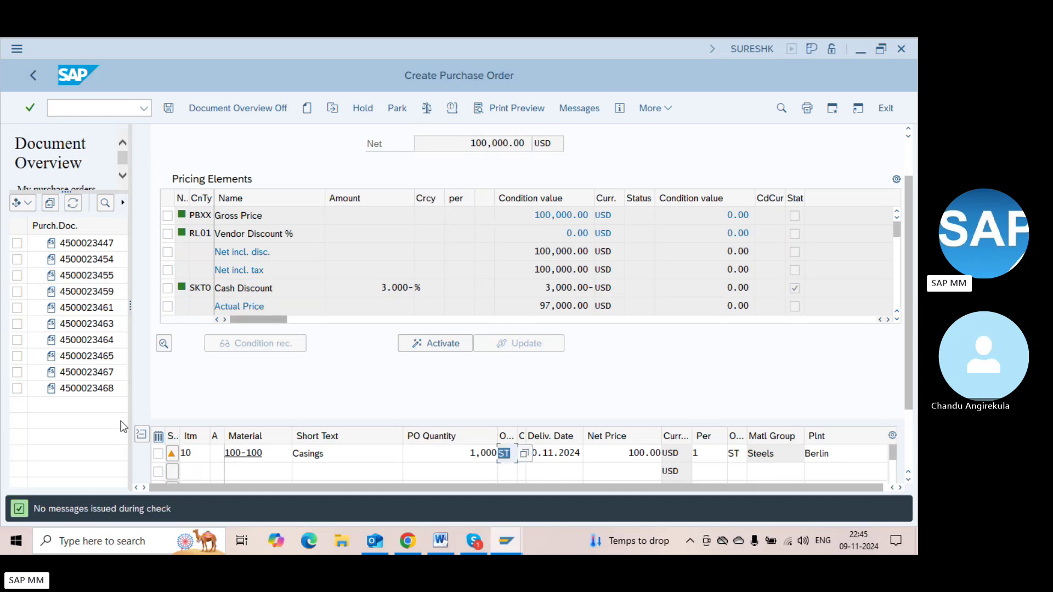
{"action": "left_click", "coordinate": [908, 170]}
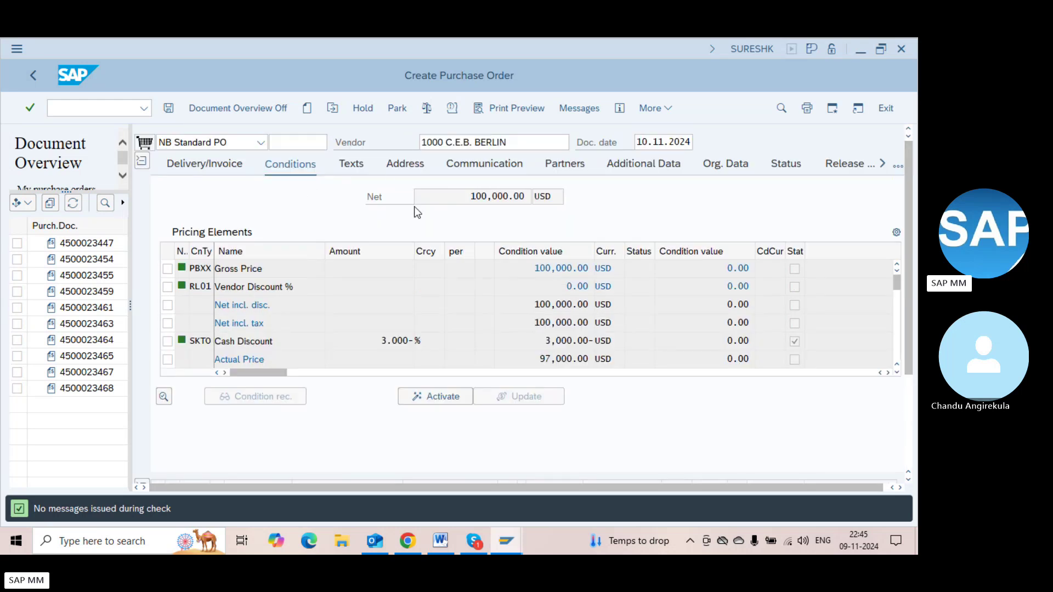
Reduce item 10's quantity from 1,000 to 1 ST and recheck the order's header conditions
{"action": "left_click", "coordinate": [912, 402]}
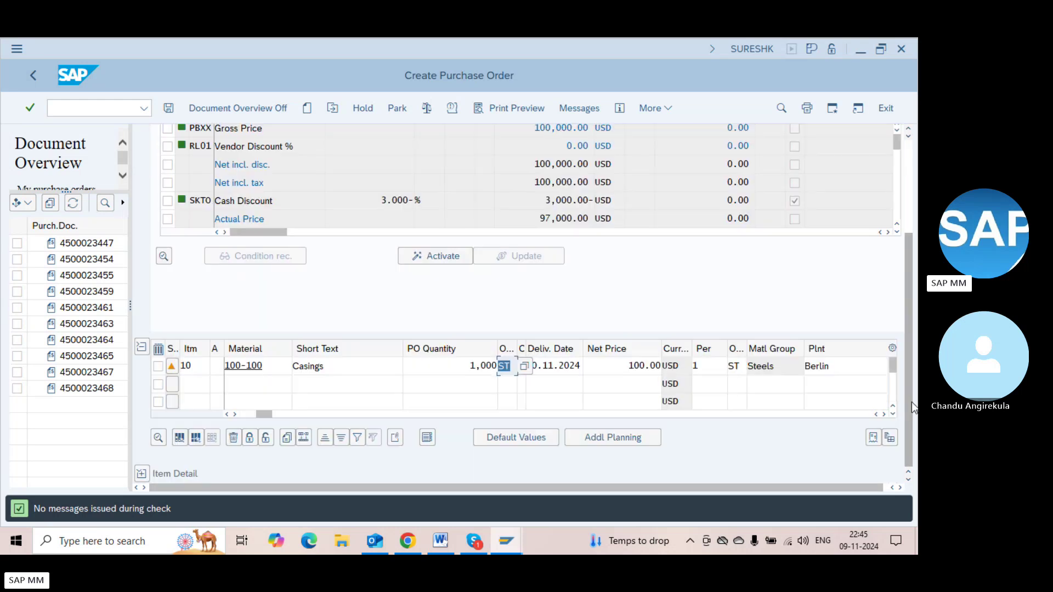
{"action": "double_click", "coordinate": [468, 363]}
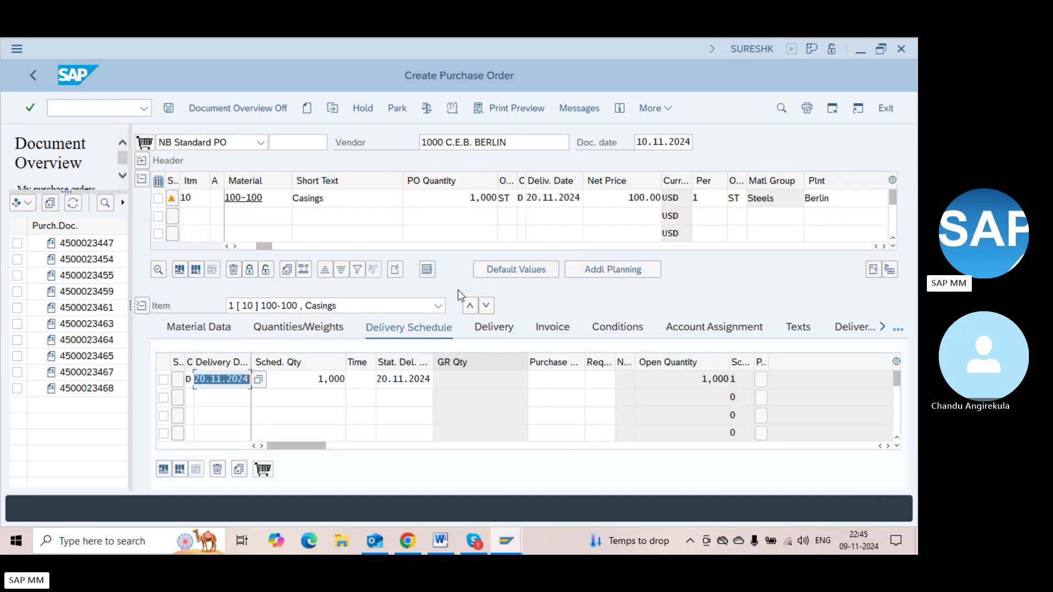
{"action": "left_click", "coordinate": [456, 198]}
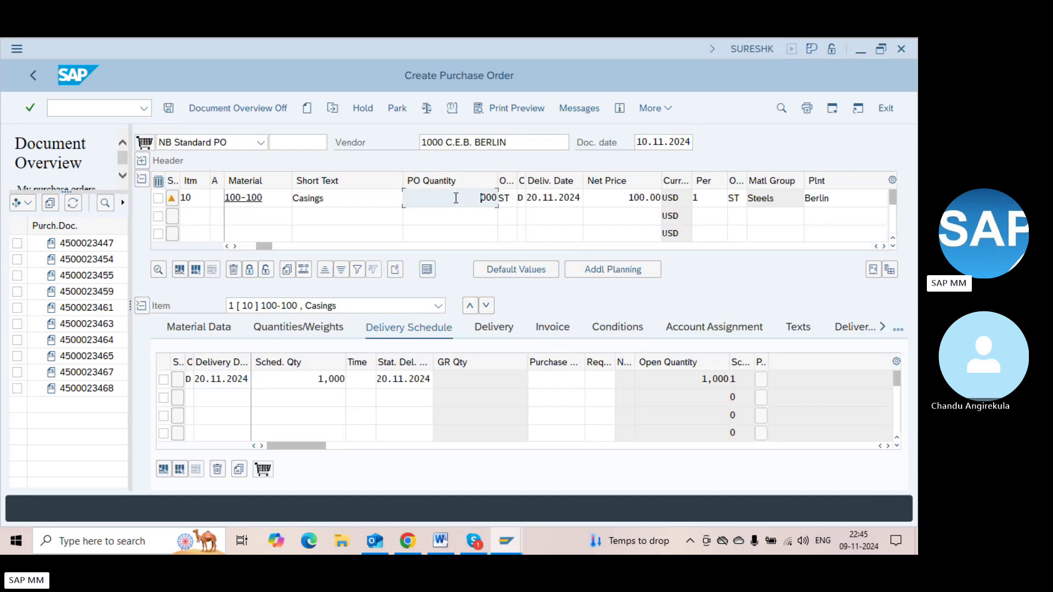
{"action": "key", "text": "Delete"}
{"action": "key", "text": "Delete"}
{"action": "key", "text": "Delete"}
{"action": "key", "text": "Return"}
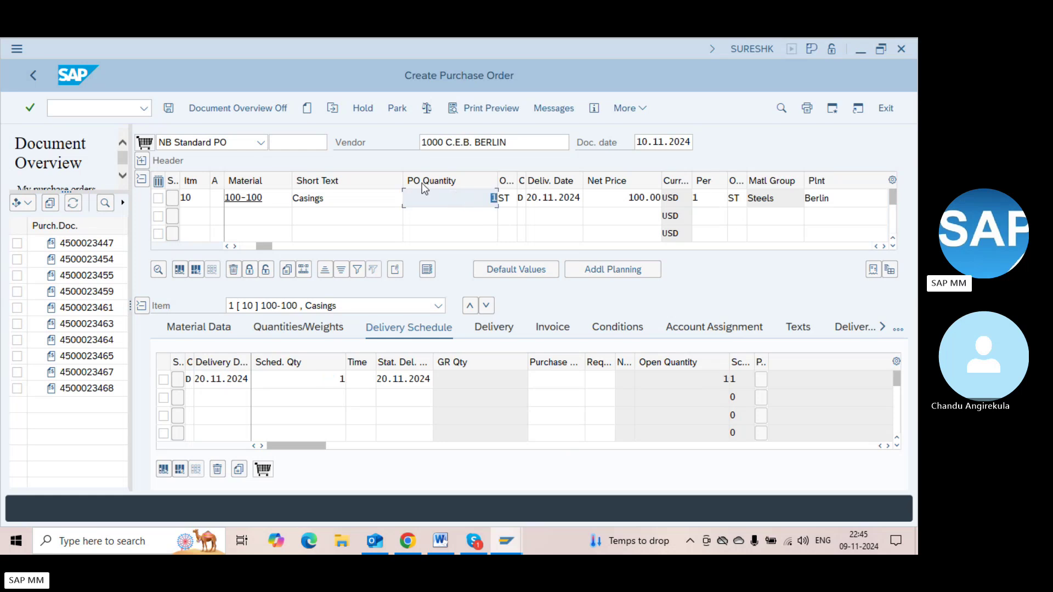
{"action": "left_click", "coordinate": [427, 109]}
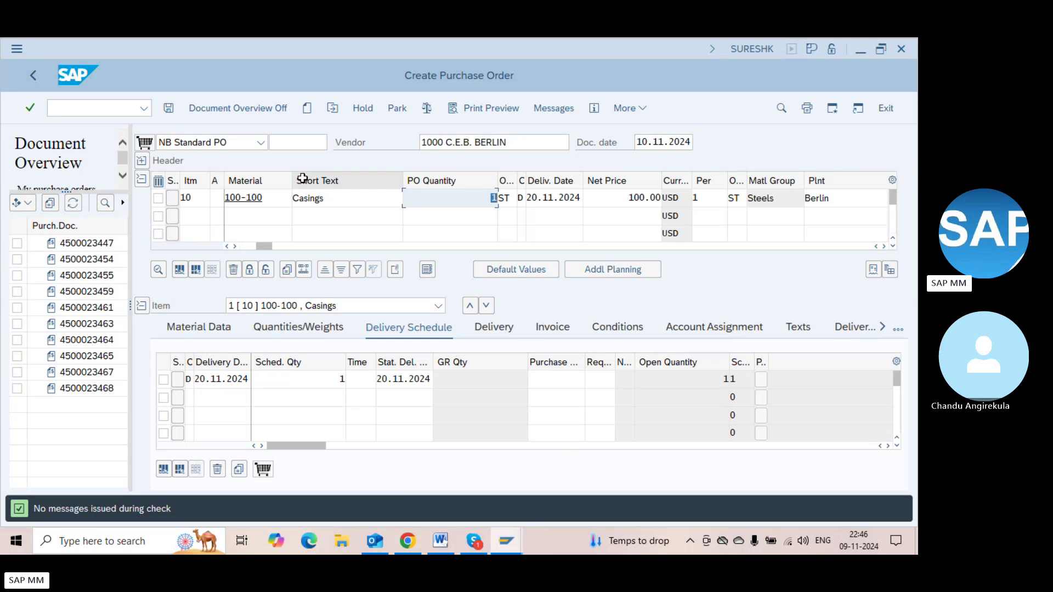
{"action": "left_click", "coordinate": [142, 160]}
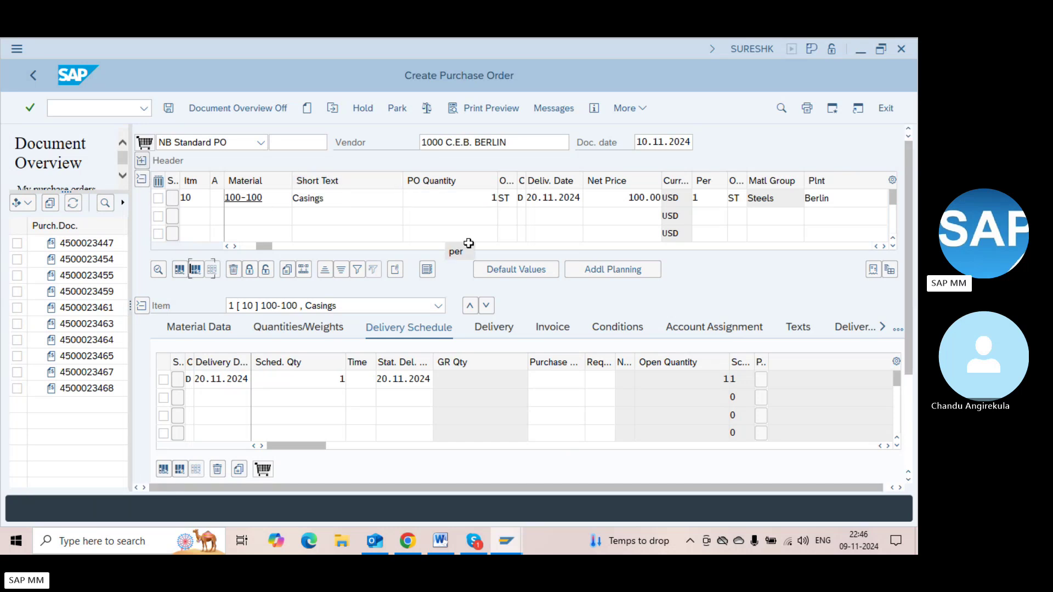
{"action": "left_click", "coordinate": [898, 167]}
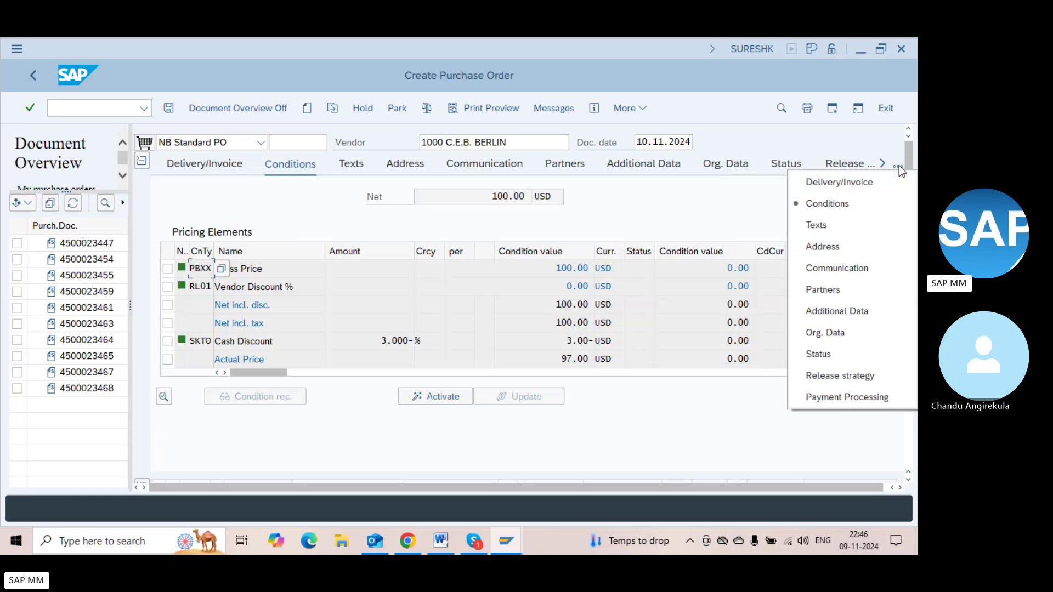
{"action": "left_click", "coordinate": [837, 378]}
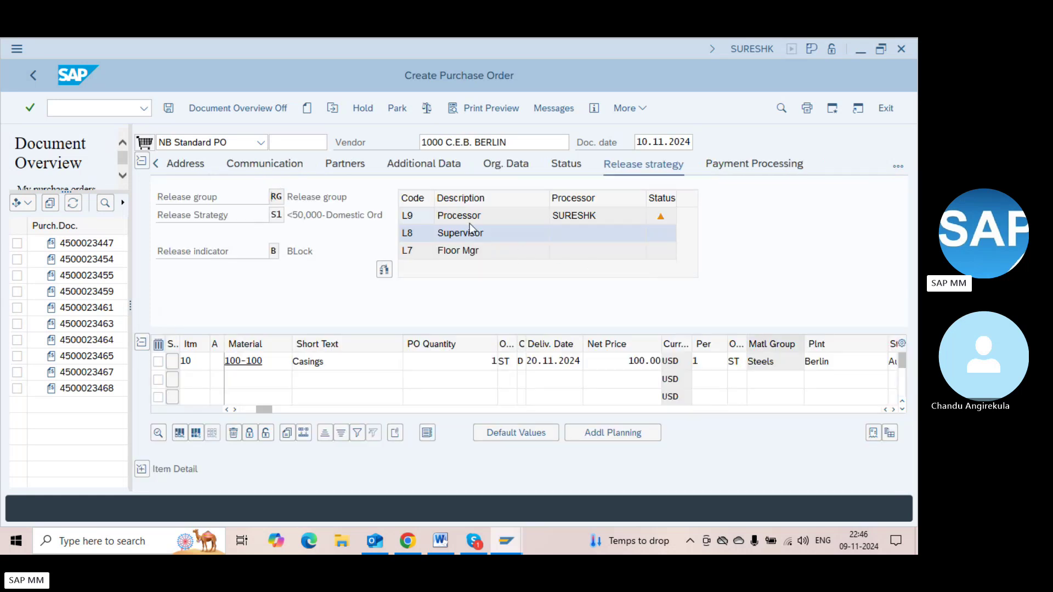
{"action": "left_click", "coordinate": [466, 238]}
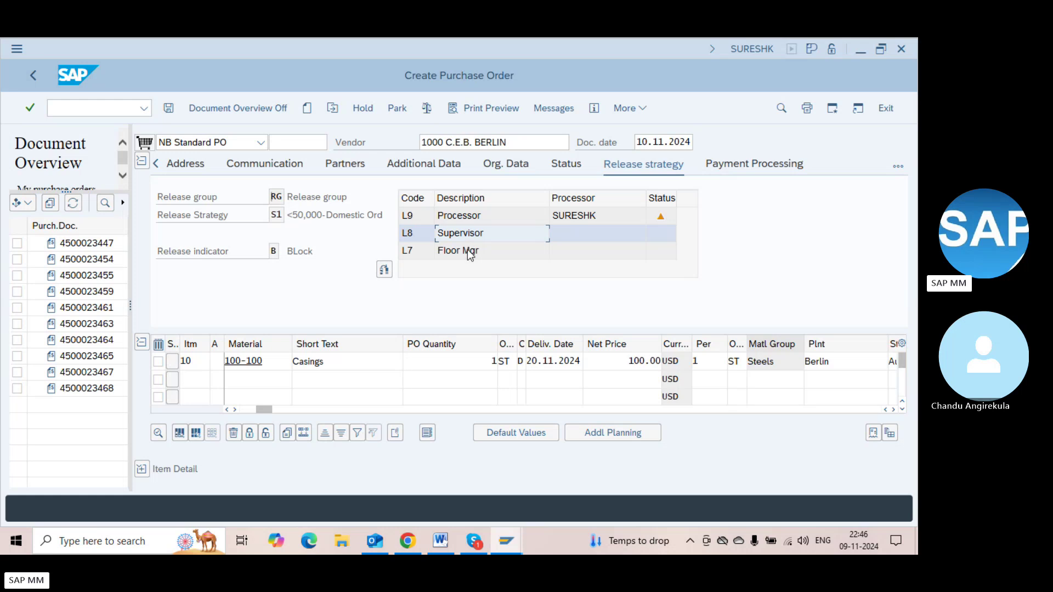
{"action": "left_click", "coordinate": [467, 249]}
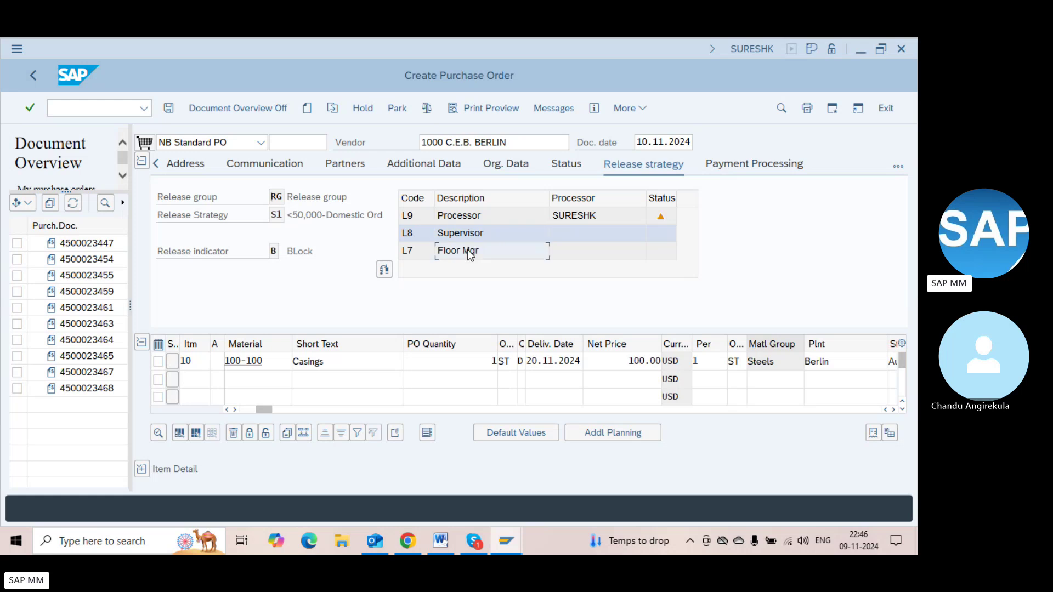
{"action": "left_click", "coordinate": [607, 362]}
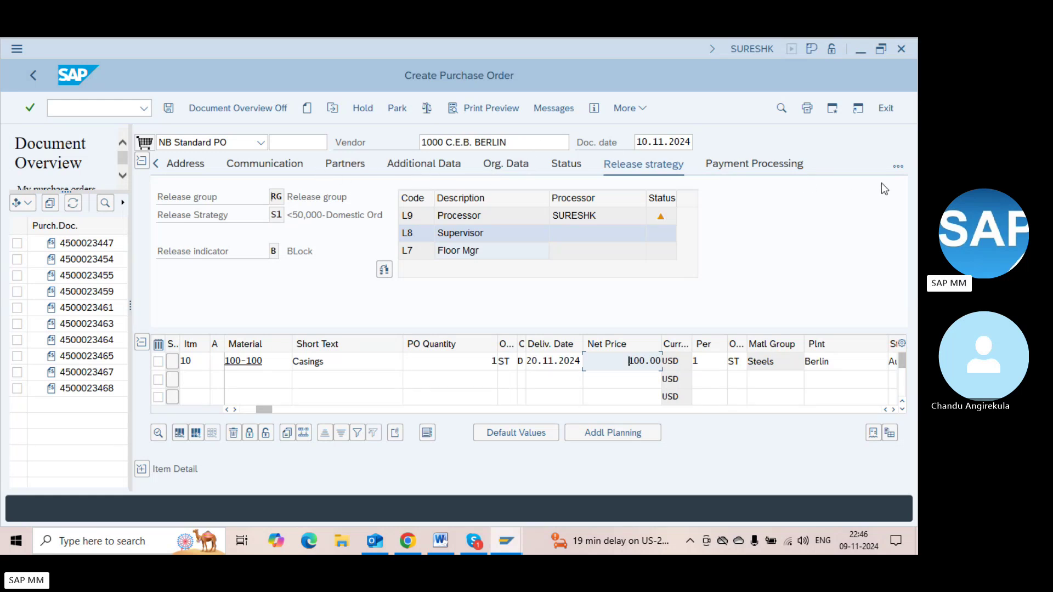
{"action": "left_click", "coordinate": [898, 168]}
{"action": "left_click", "coordinate": [861, 201]}
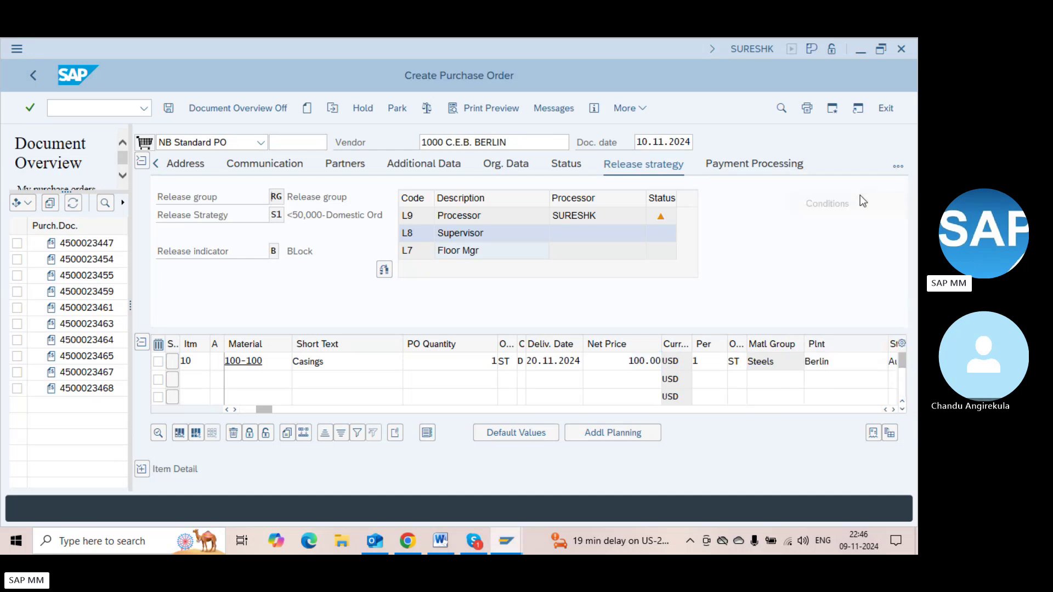
{"action": "left_click", "coordinate": [487, 199]}
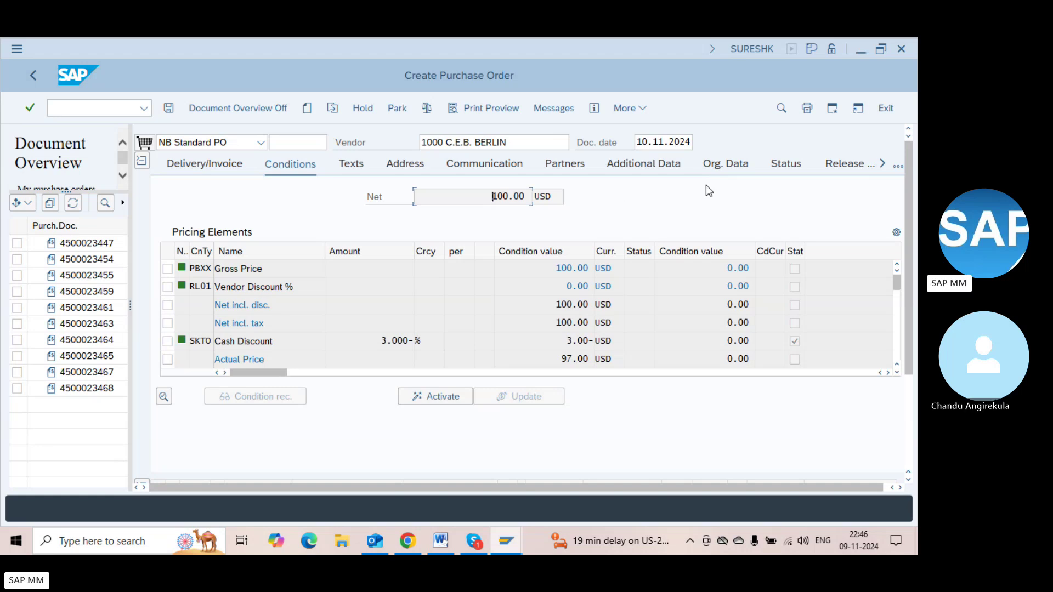
{"action": "left_click", "coordinate": [838, 164]}
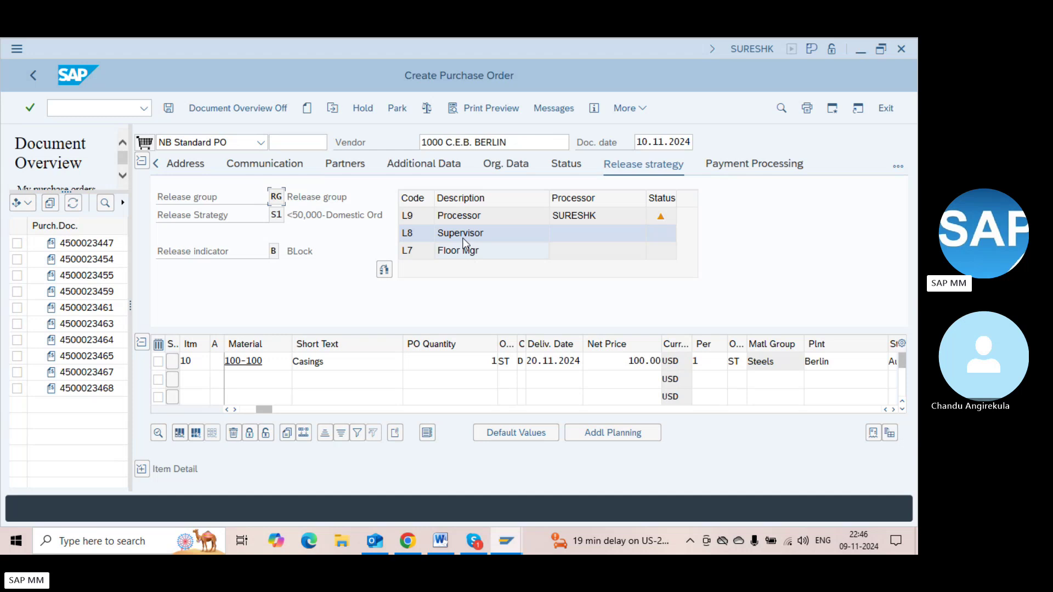
{"action": "left_click", "coordinate": [620, 359]}
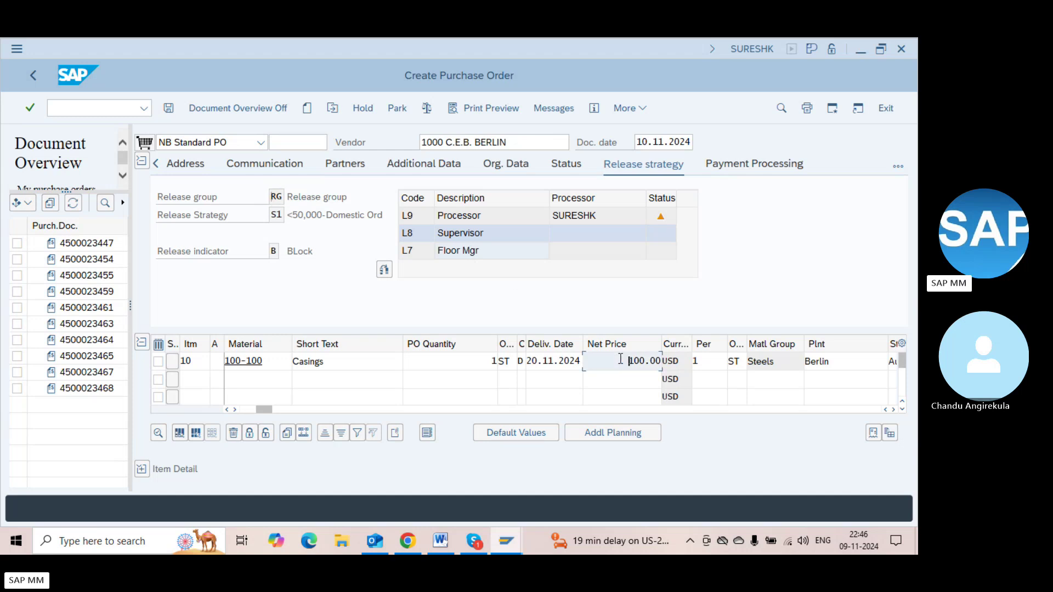
Set item 10's quantity to 200, review the header pricing conditions and check the order
{"action": "left_click", "coordinate": [489, 354]}
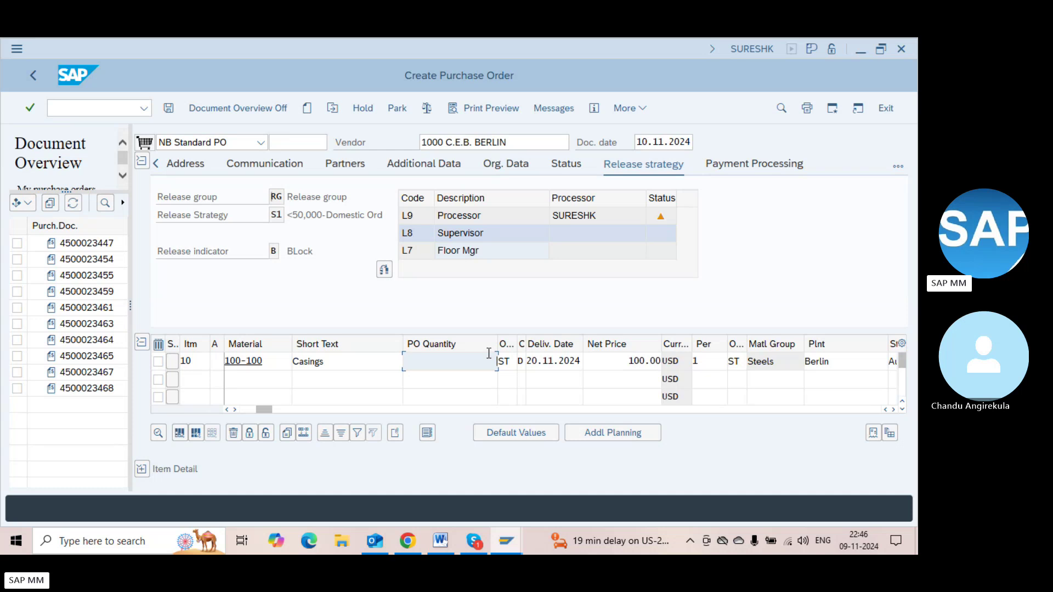
{"action": "type", "text": "200"}
{"action": "double_click", "coordinate": [489, 357]}
{"action": "left_click", "coordinate": [897, 167]}
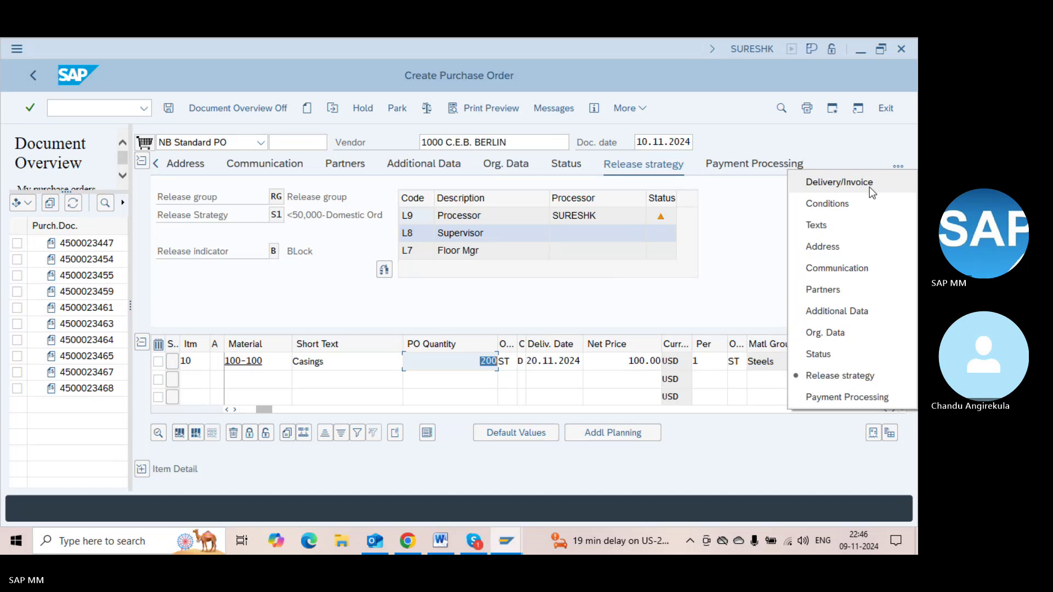
{"action": "left_click", "coordinate": [859, 200]}
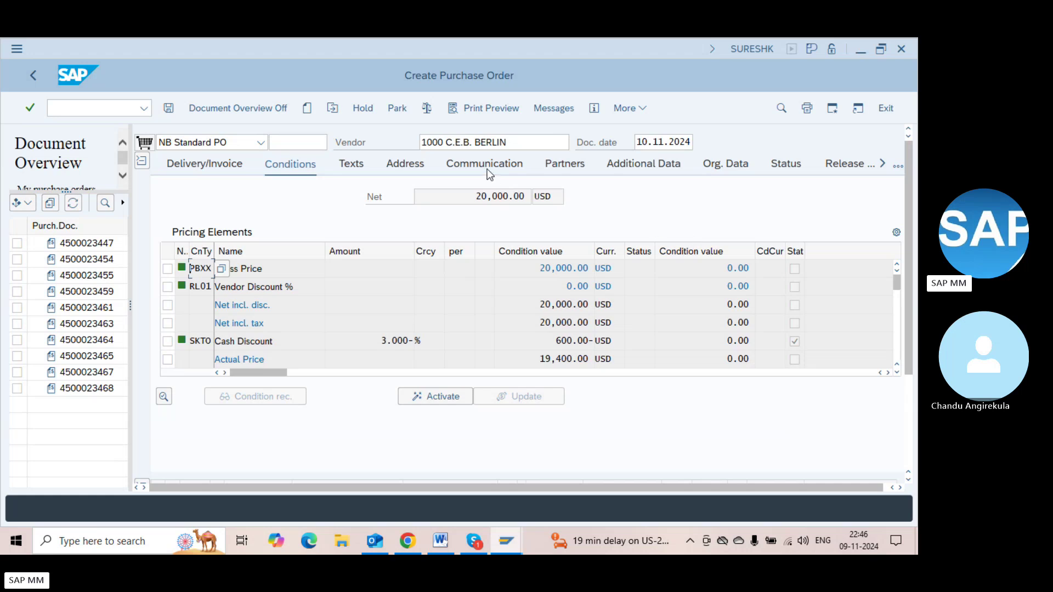
{"action": "left_click", "coordinate": [427, 108]}
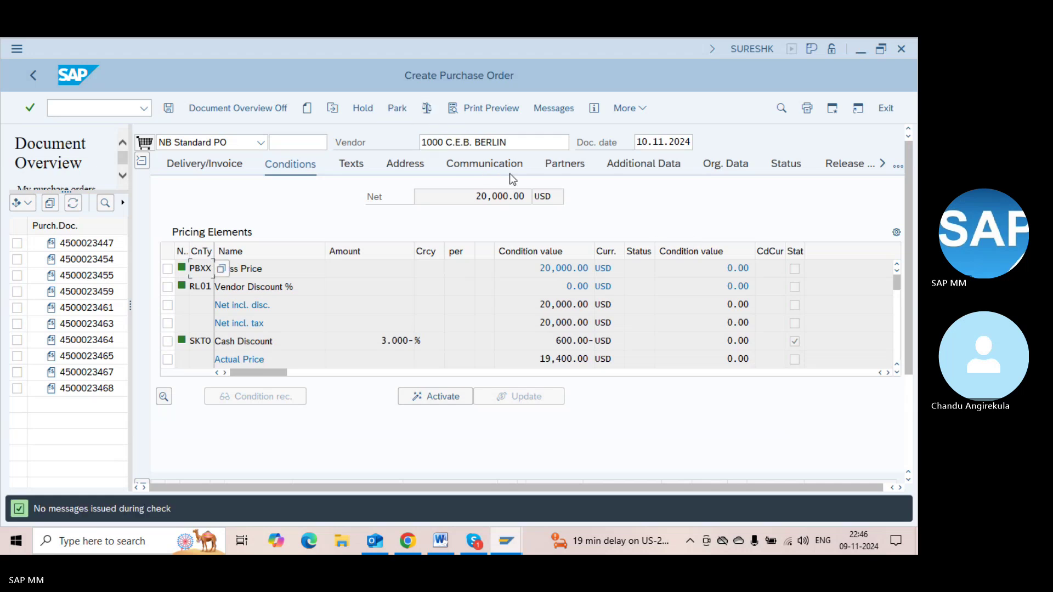
{"action": "left_click", "coordinate": [841, 170]}
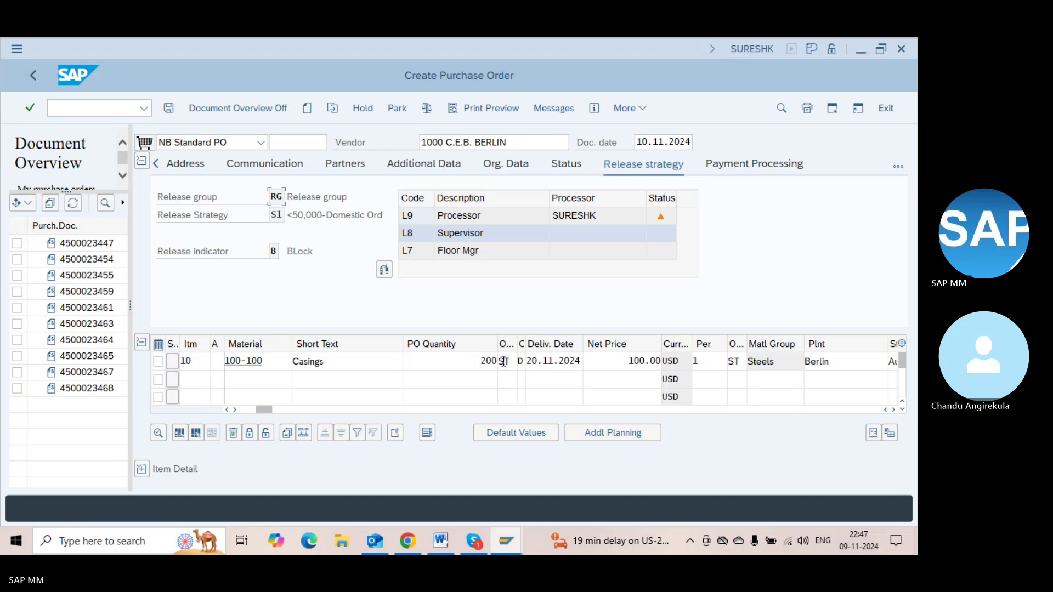
Raise item 10's quantity to 600, check the order and confirm the 60,000.00 USD net value
{"action": "left_click", "coordinate": [473, 364]}
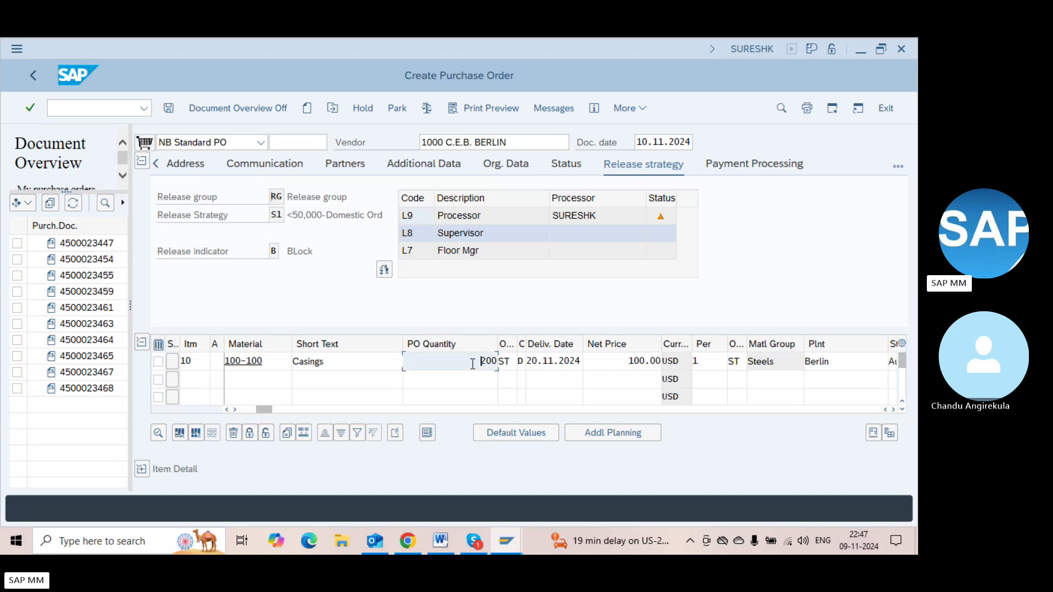
{"action": "key", "text": "Delete"}
{"action": "key", "text": "Delete"}
{"action": "type", "text": "1"}
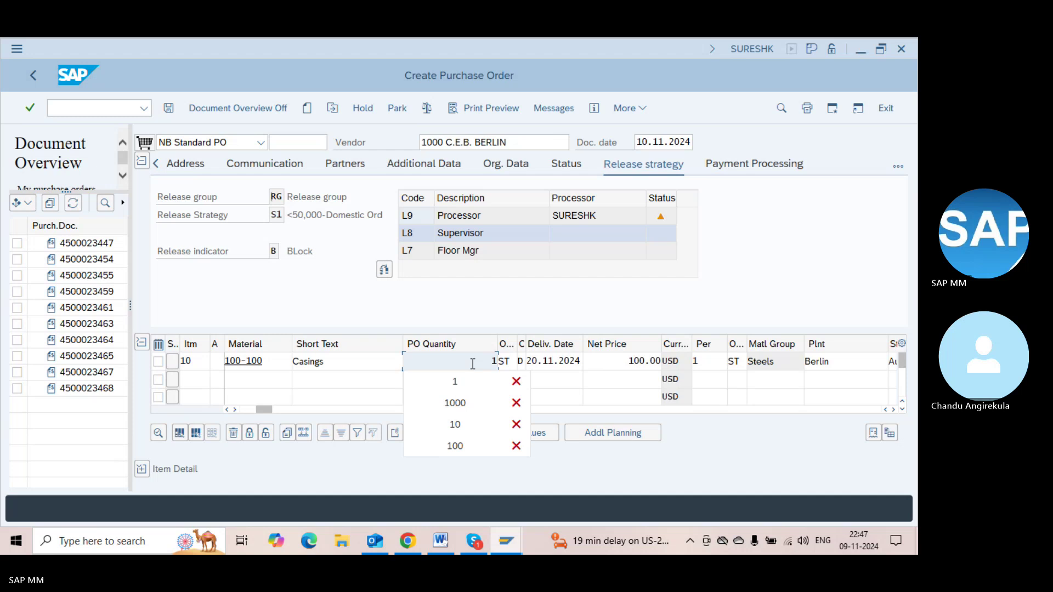
{"action": "key", "text": "BackSpace"}
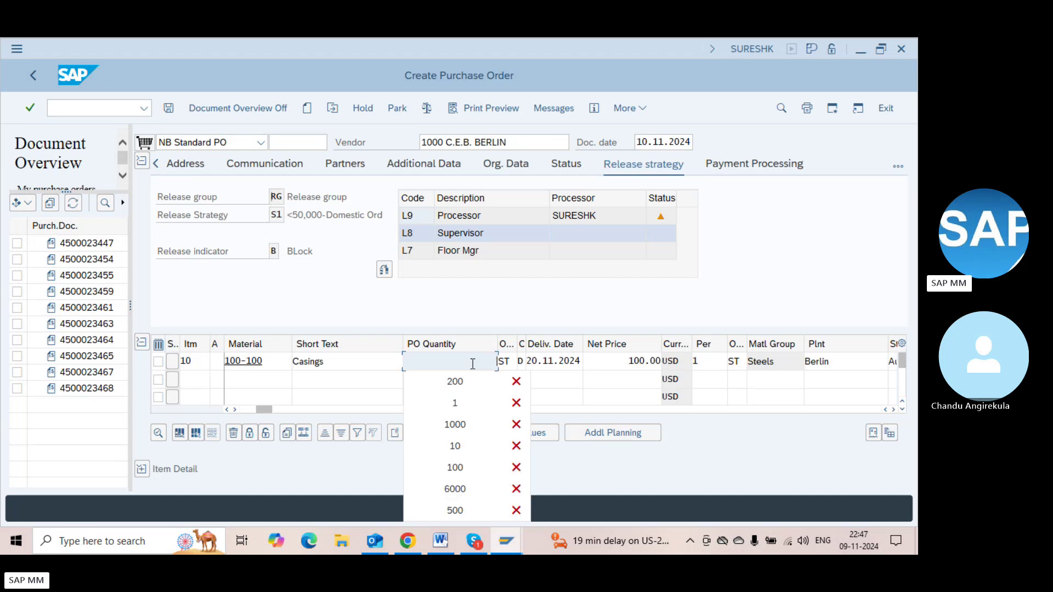
{"action": "type", "text": "600"}
{"action": "key", "text": "Return"}
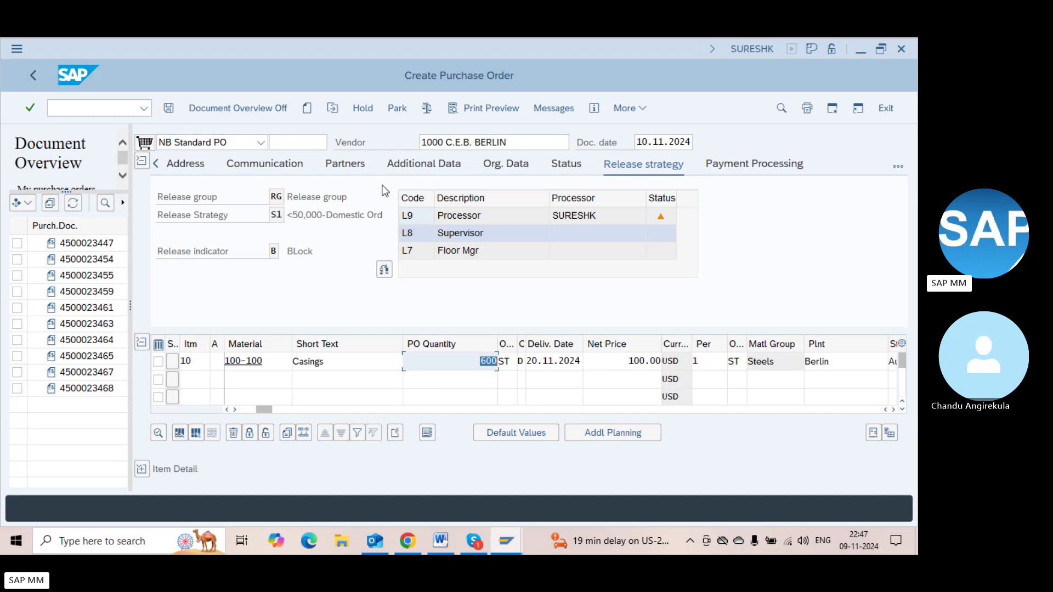
{"action": "left_click", "coordinate": [897, 166]}
{"action": "left_click", "coordinate": [859, 204]}
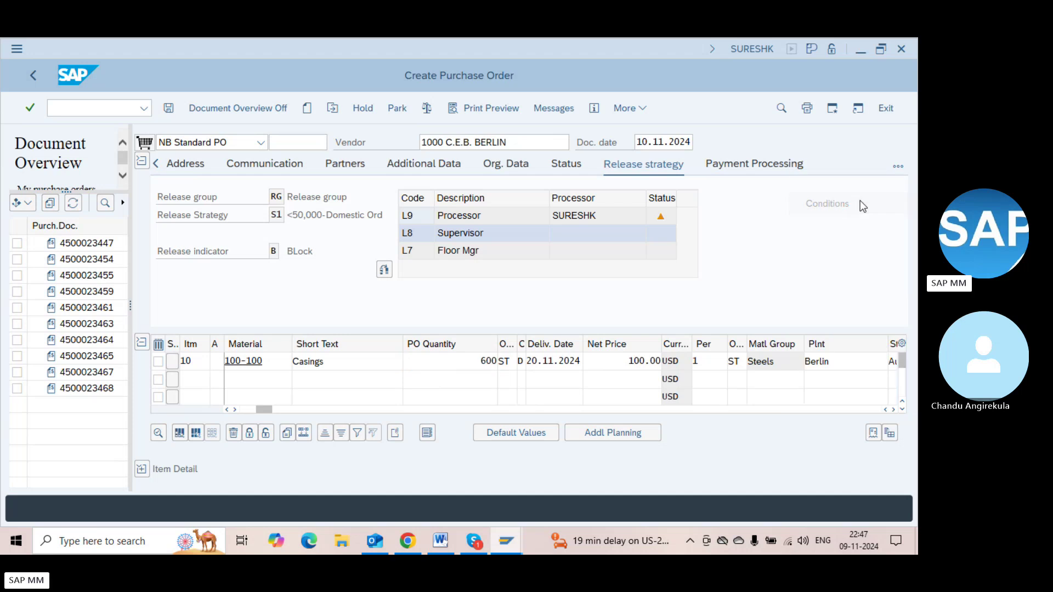
{"action": "left_click", "coordinate": [427, 109]}
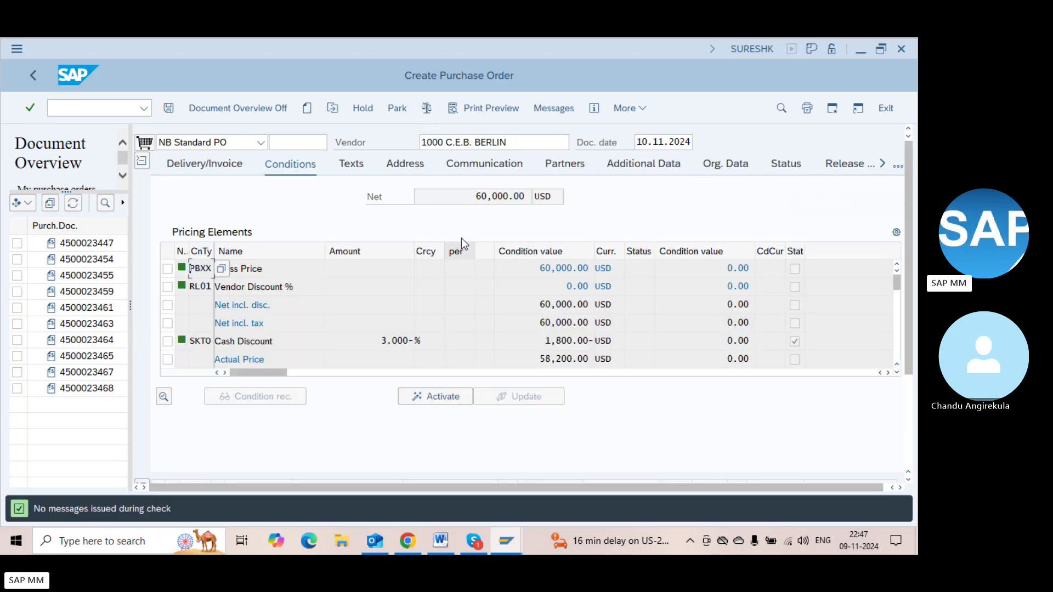
{"action": "left_click", "coordinate": [471, 198]}
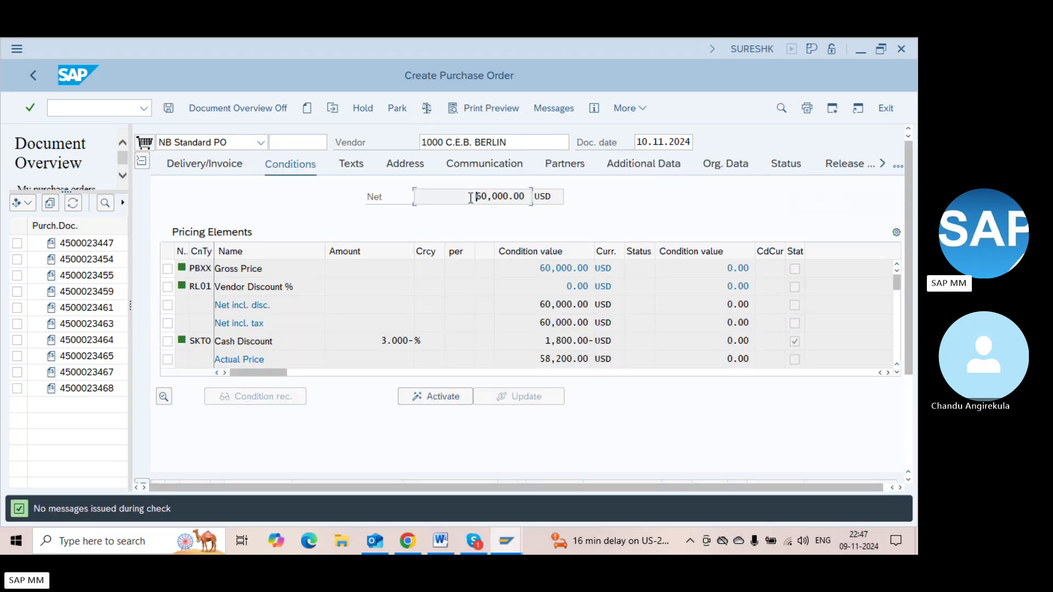
{"action": "left_click", "coordinate": [847, 168]}
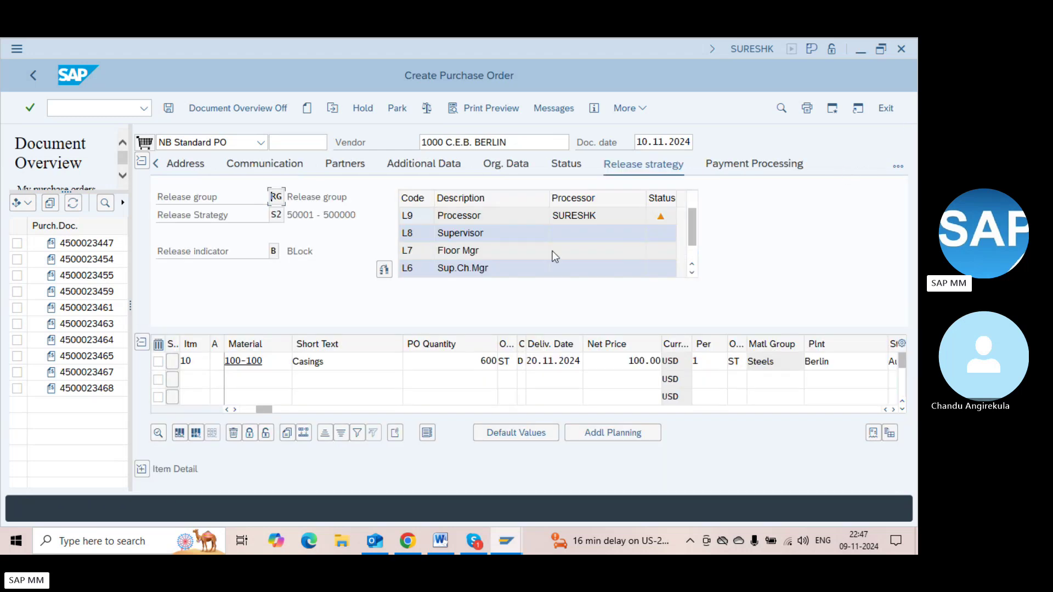
Review release strategy S2 and the added Sup.Ch.Mgr release code in the codes table
{"action": "left_click", "coordinate": [274, 216]}
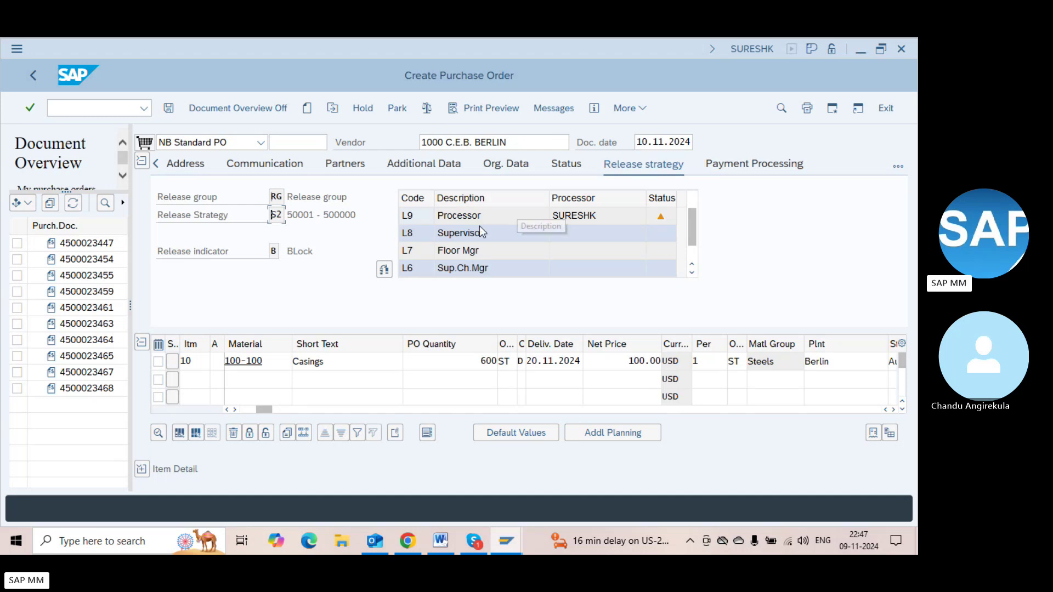
{"action": "left_click", "coordinate": [490, 271]}
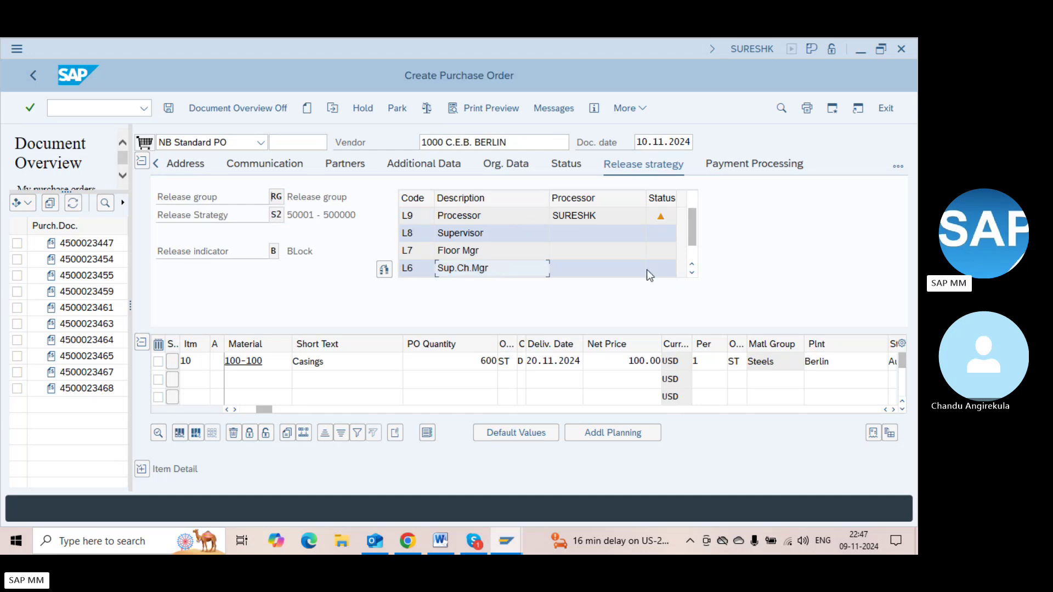
{"action": "left_click", "coordinate": [693, 258]}
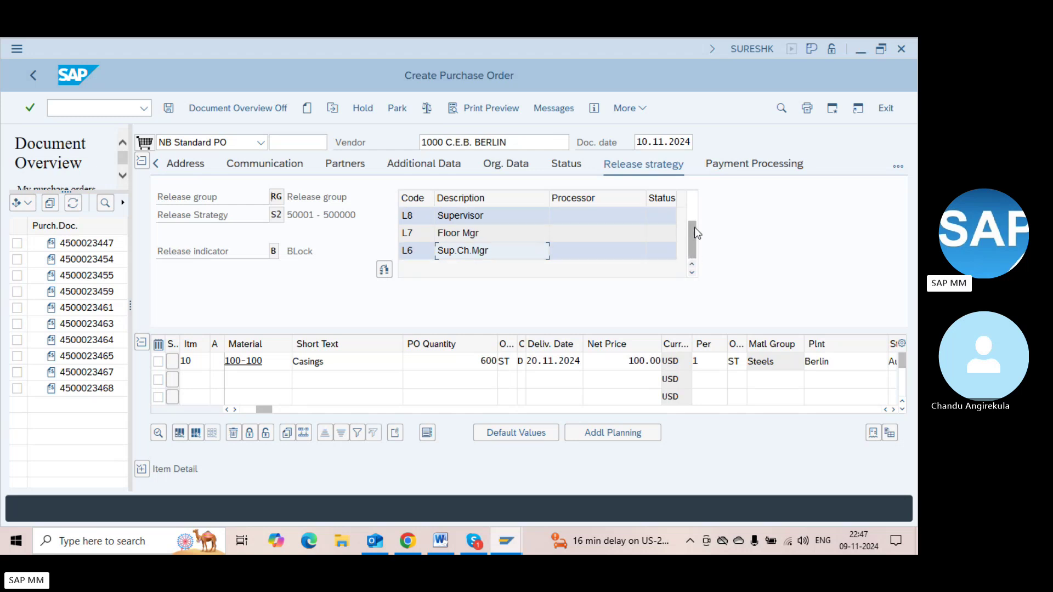
{"action": "left_click_drag", "start_coordinate": [694, 227], "coordinate": [694, 215]}
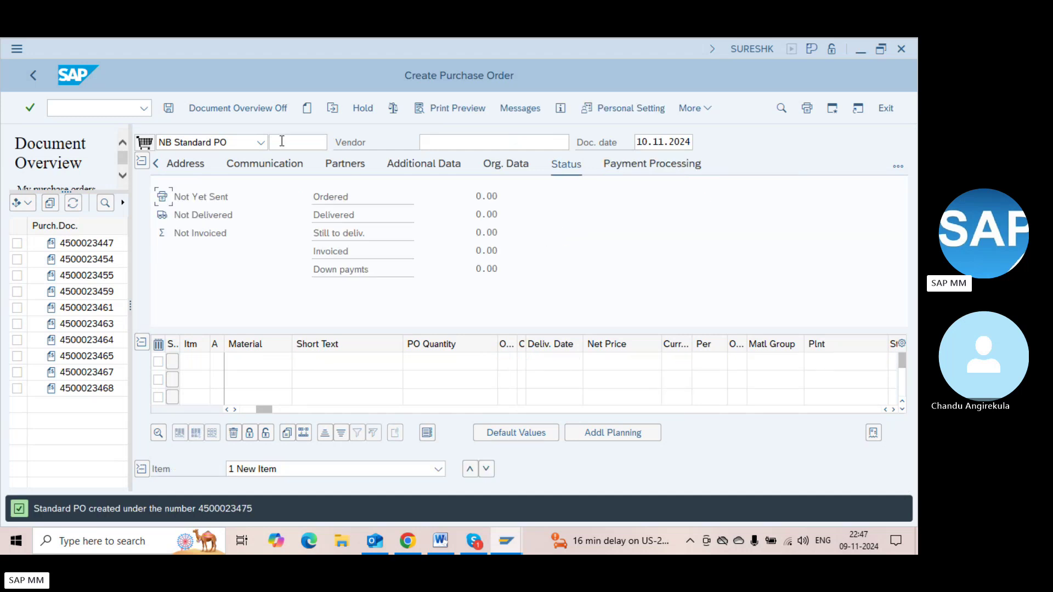
{"action": "left_click", "coordinate": [329, 109]}
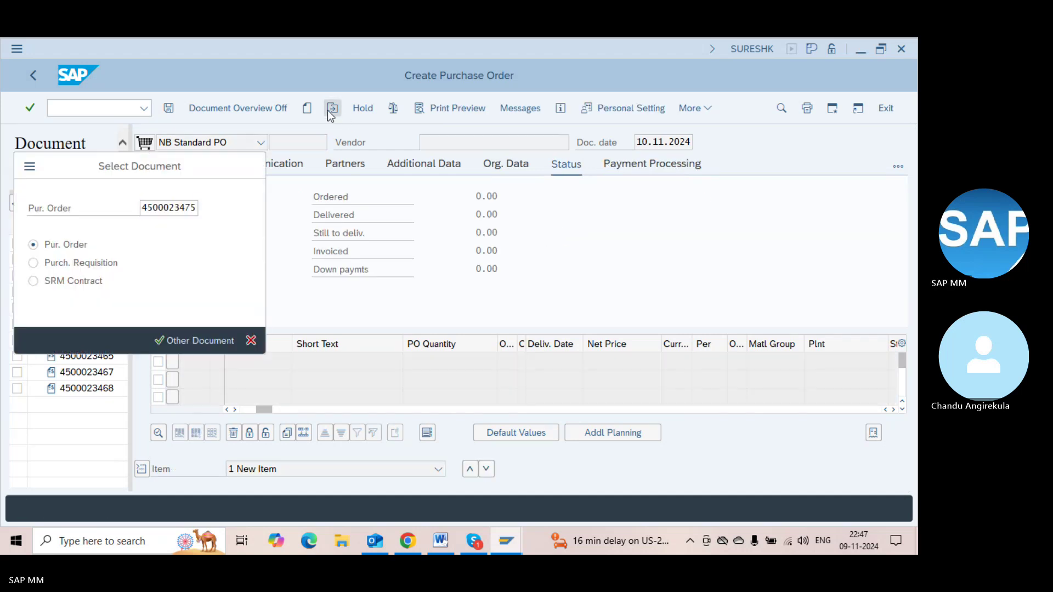
{"action": "key", "text": "Return"}
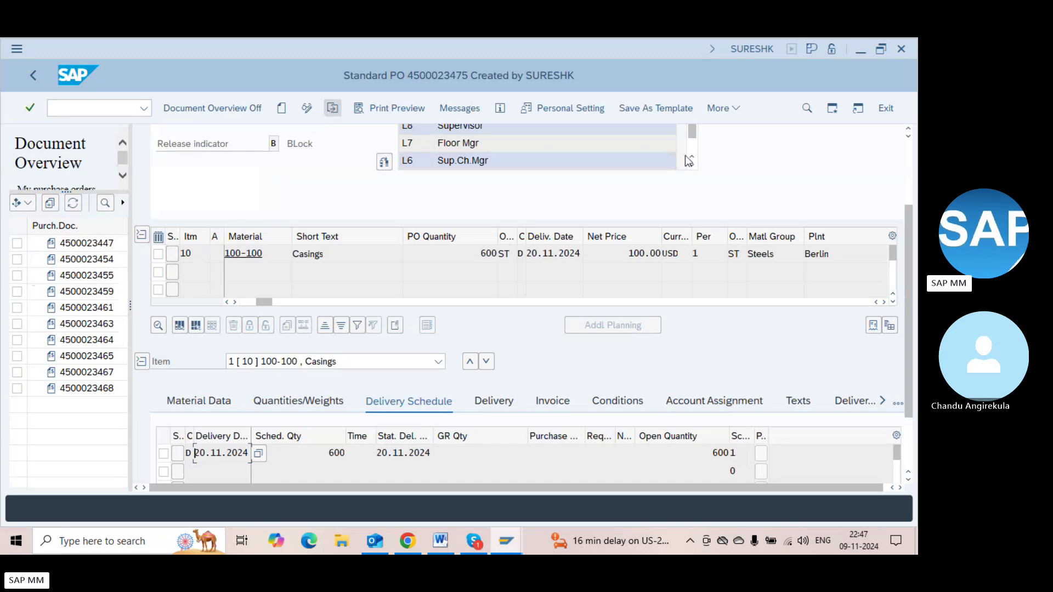
{"action": "scroll", "coordinate": [906, 141], "scroll_direction": "up", "scroll_amount": 3}
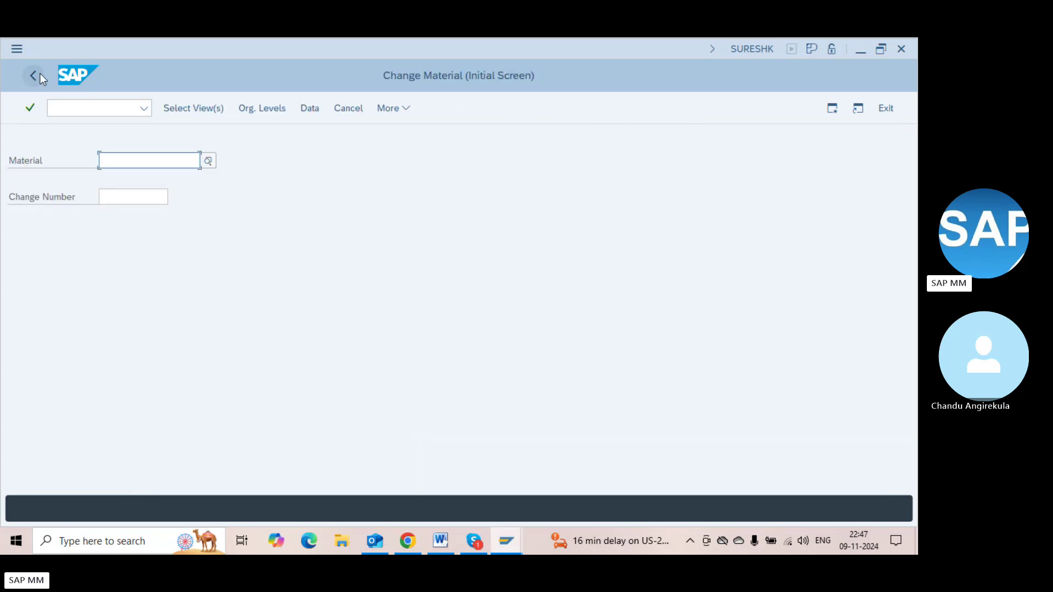
{"action": "left_click", "coordinate": [33, 75]}
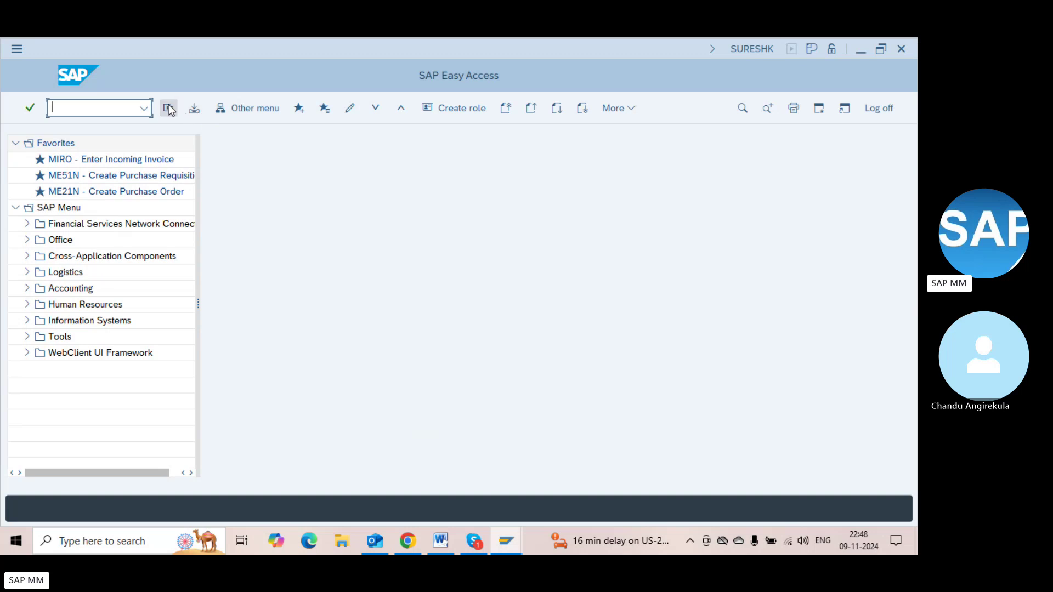
Open the Business Workplace with SBWP and browse the Inbox unread, document and workflow lists
{"action": "type", "text": "sbwp"}
{"action": "key", "text": "Return"}
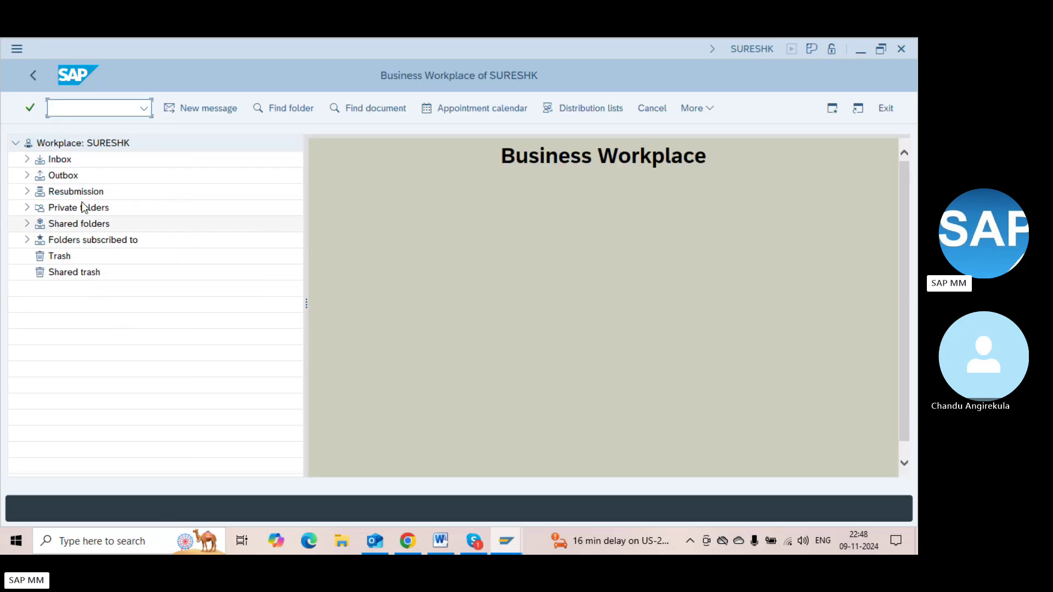
{"action": "left_click", "coordinate": [26, 159]}
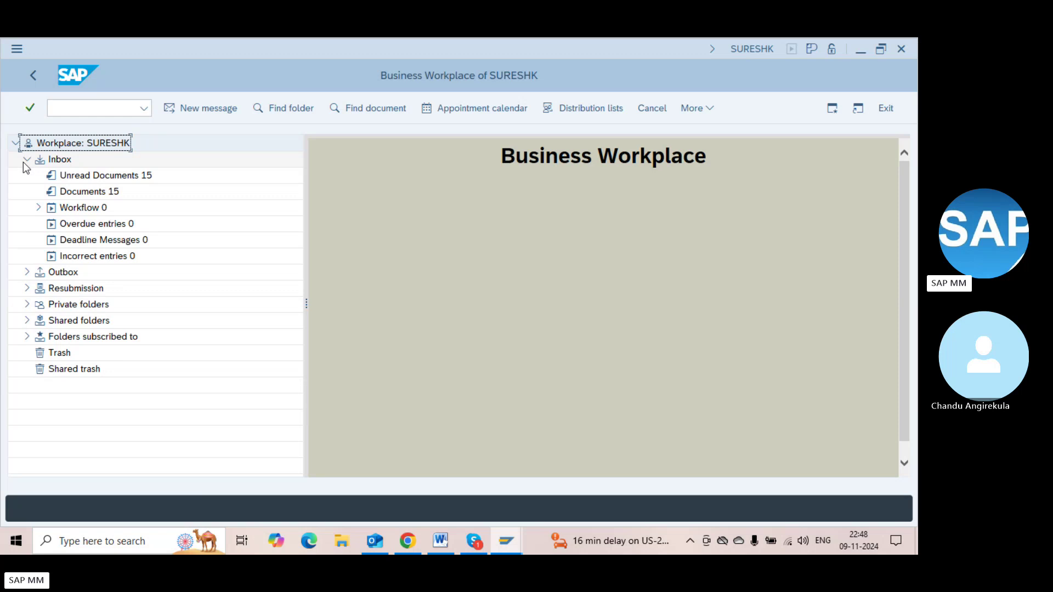
{"action": "left_click", "coordinate": [102, 181]}
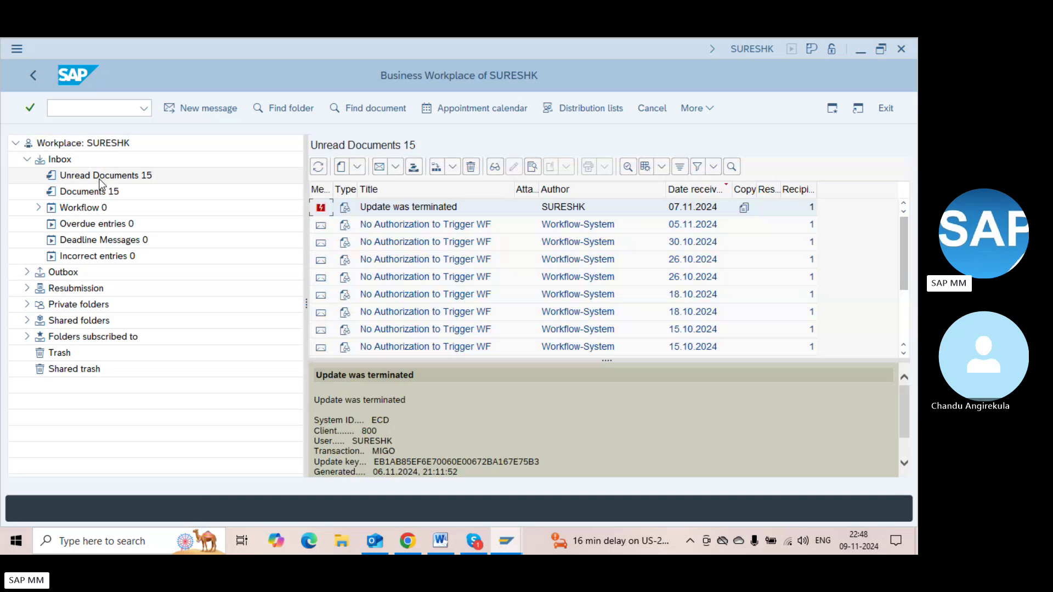
{"action": "left_click", "coordinate": [103, 193]}
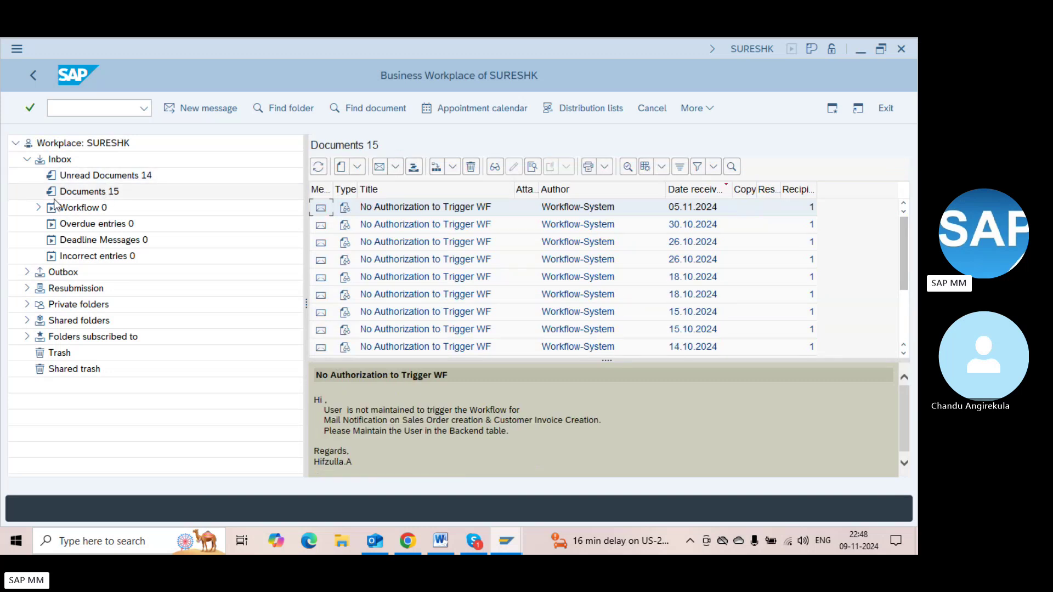
{"action": "left_click", "coordinate": [39, 207]}
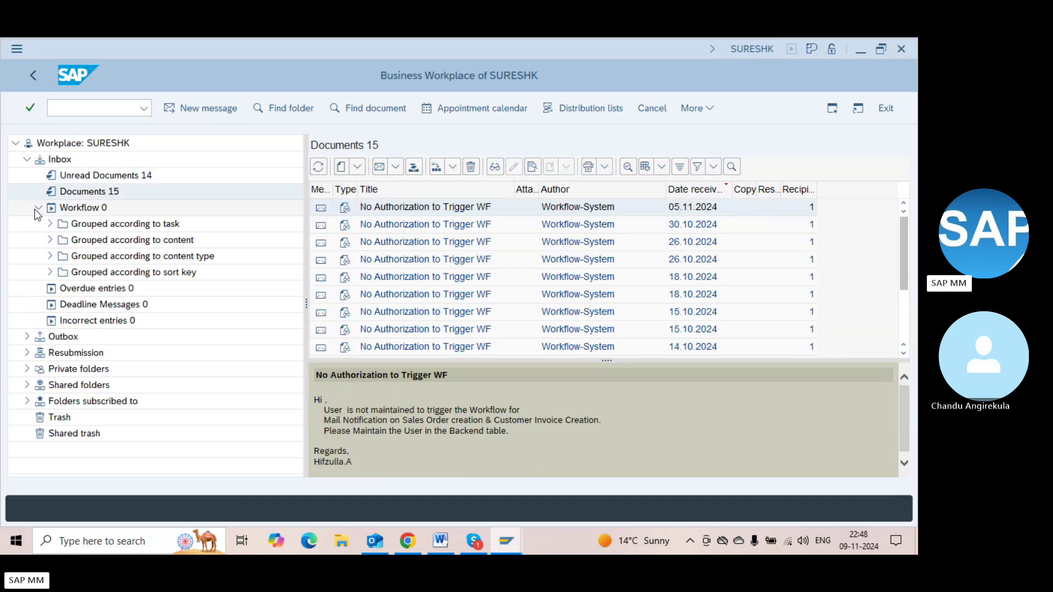
{"action": "left_click", "coordinate": [83, 212]}
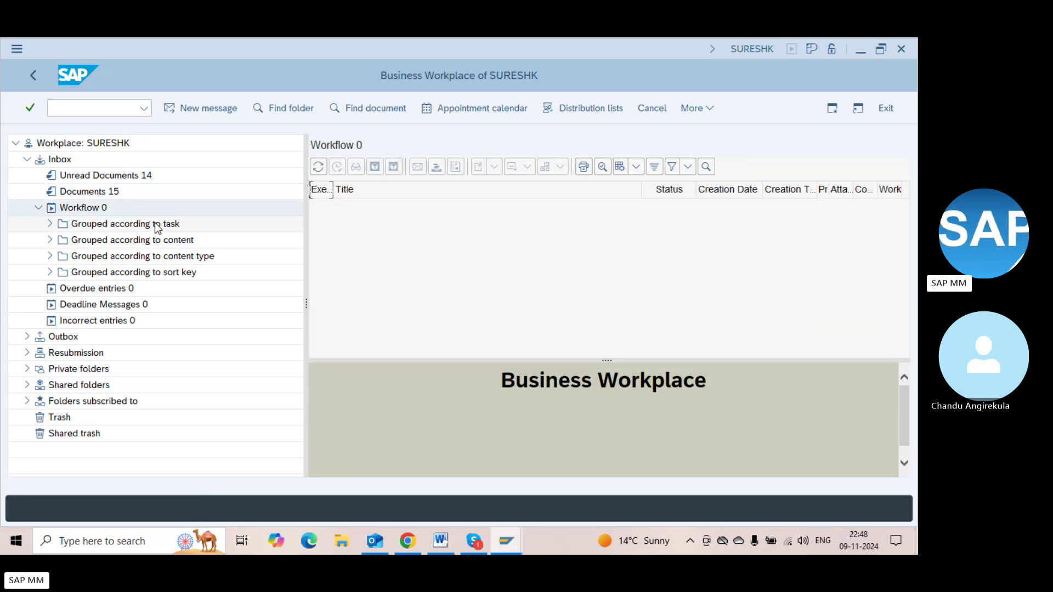
Open the started 'Workflow for release of purchase order' from the Outbox
{"action": "left_click", "coordinate": [27, 337]}
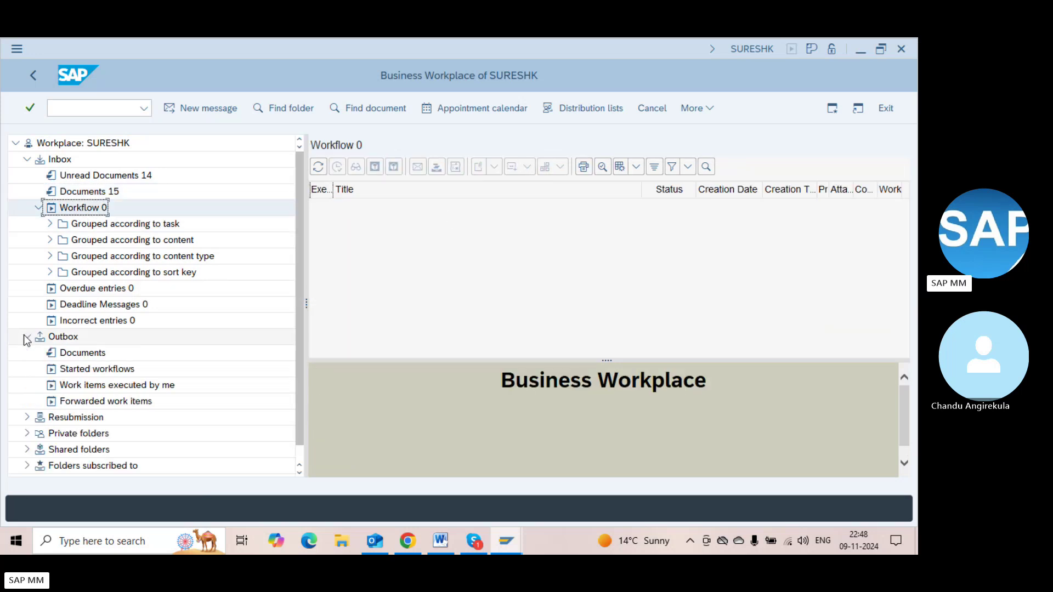
{"action": "left_click", "coordinate": [100, 370]}
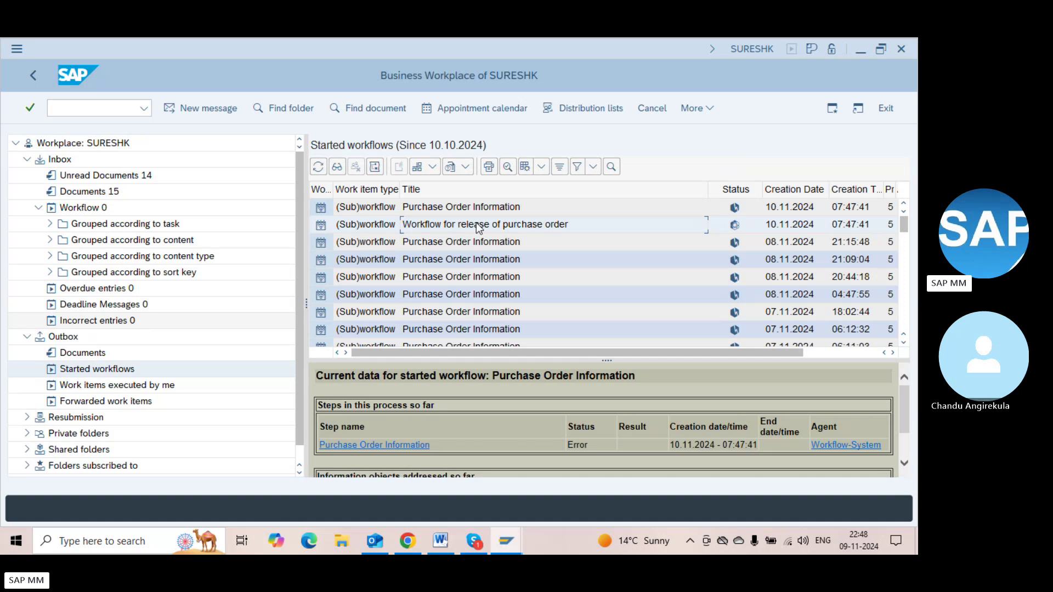
{"action": "left_click", "coordinate": [403, 226]}
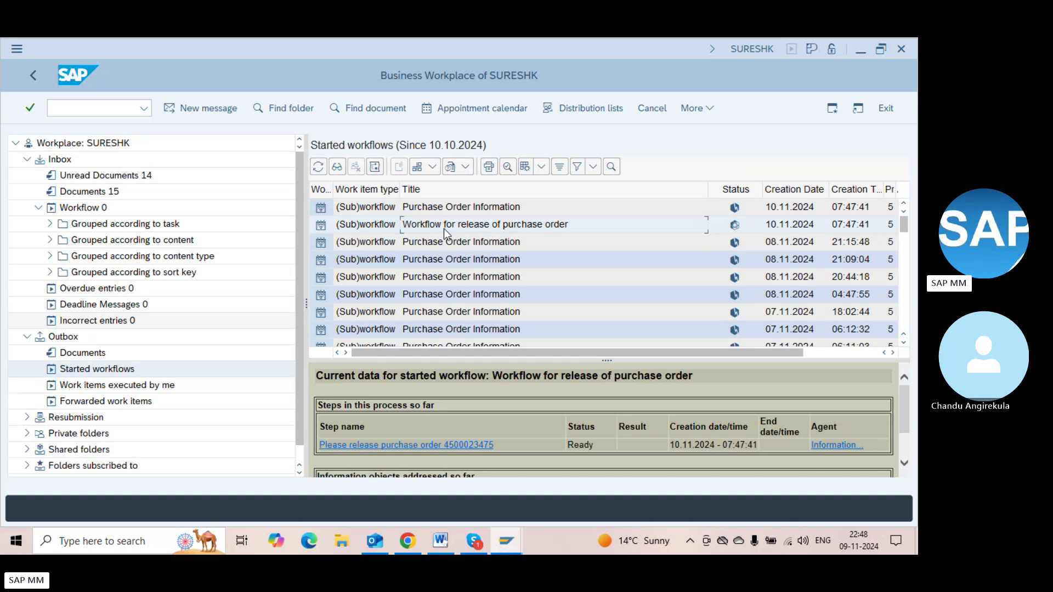
{"action": "double_click", "coordinate": [443, 229]}
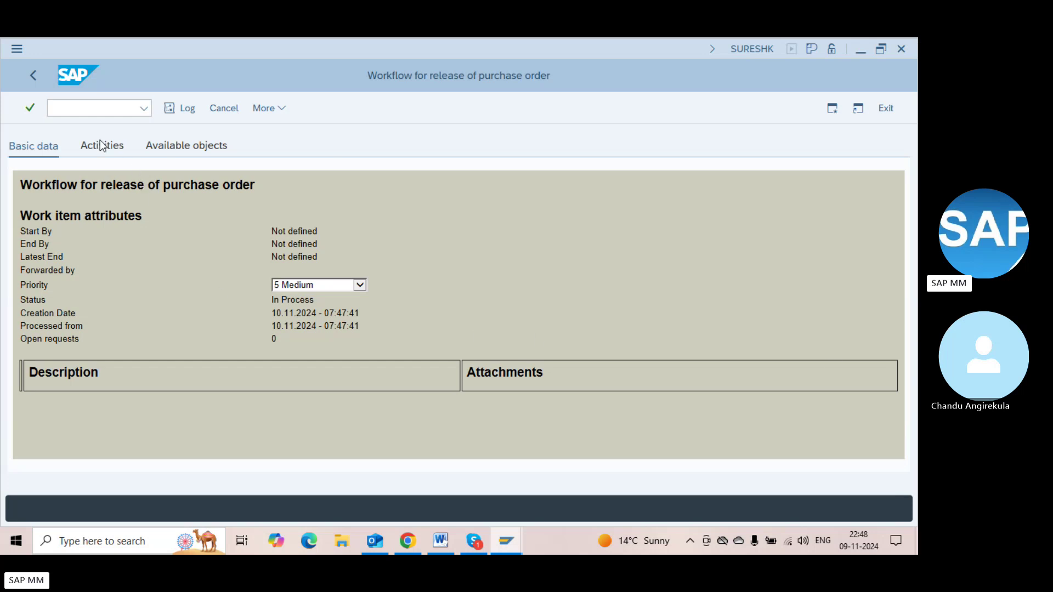
Review the workflow's Activities and Available objects tabs, then return to the started workflows list
{"action": "left_click", "coordinate": [152, 147]}
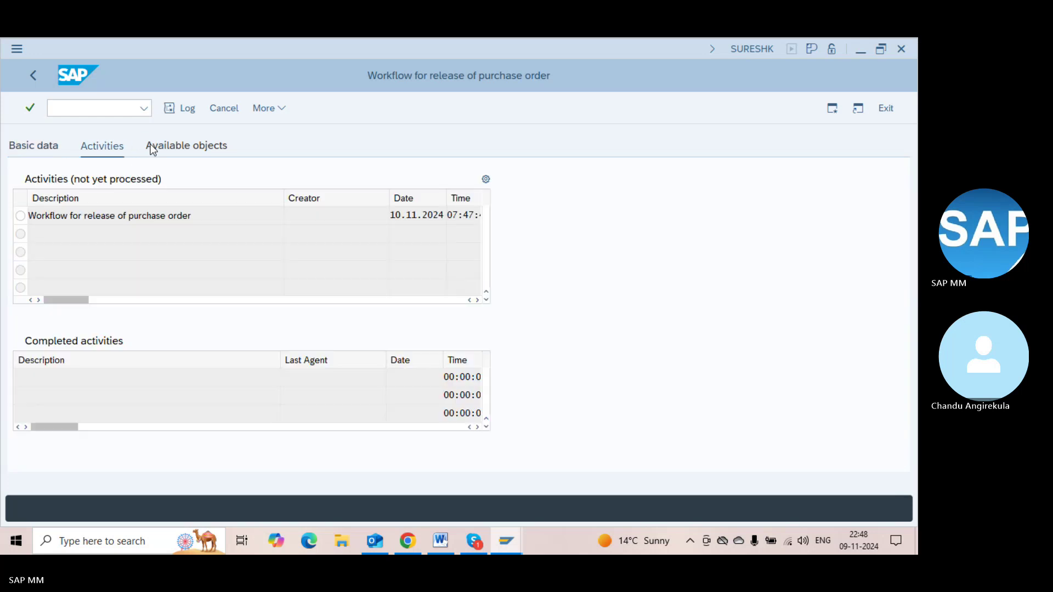
{"action": "left_click", "coordinate": [184, 149]}
{"action": "left_click", "coordinate": [45, 147]}
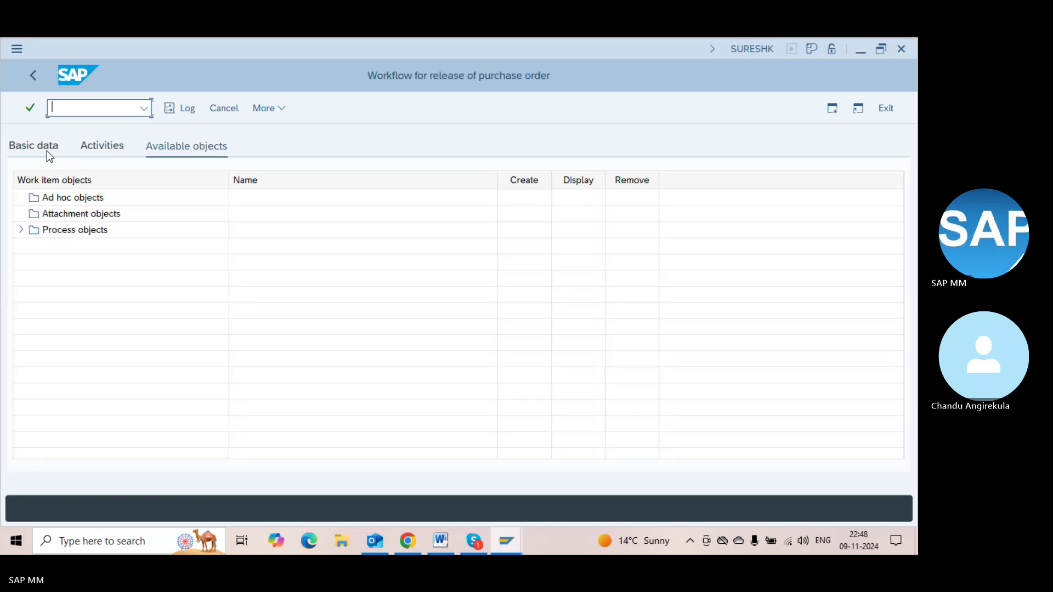
{"action": "key", "text": "F3"}
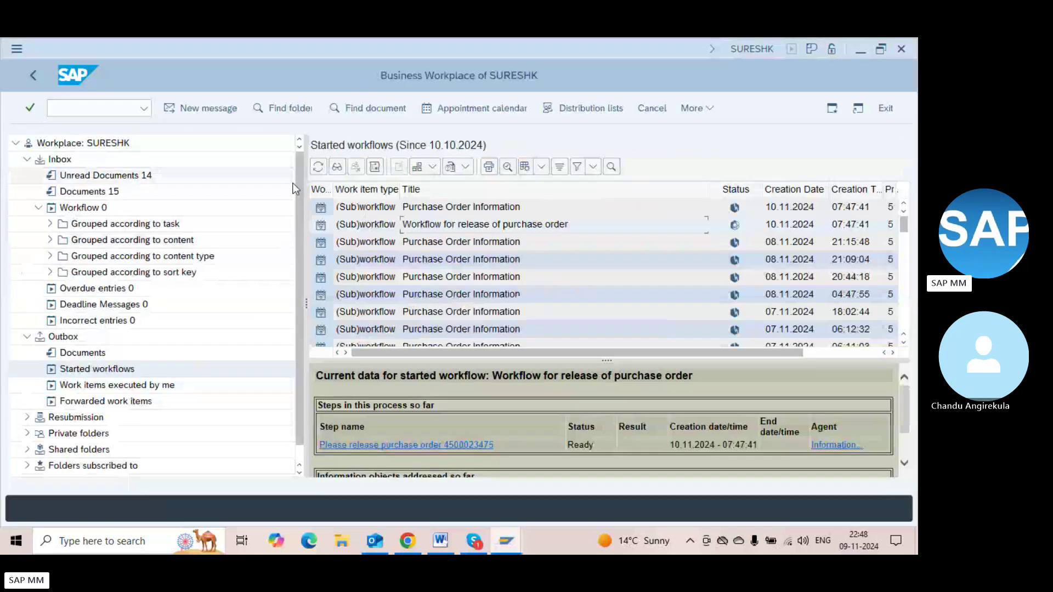
{"action": "key", "text": "alt+Tab"}
{"action": "key", "text": "alt+Tab"}
{"action": "left_click", "coordinate": [377, 235]}
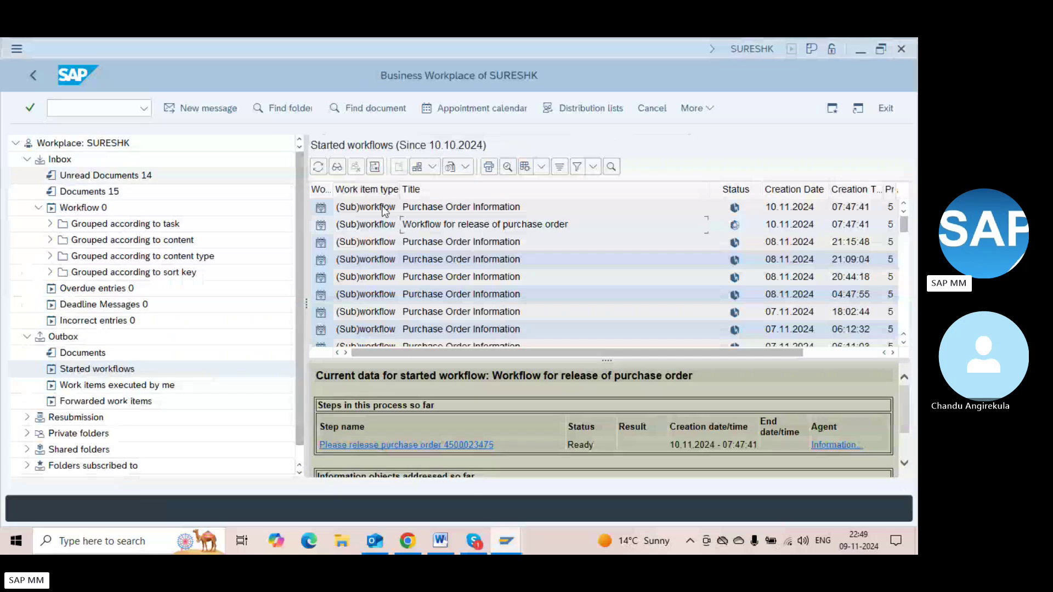
{"action": "left_click", "coordinate": [464, 444]}
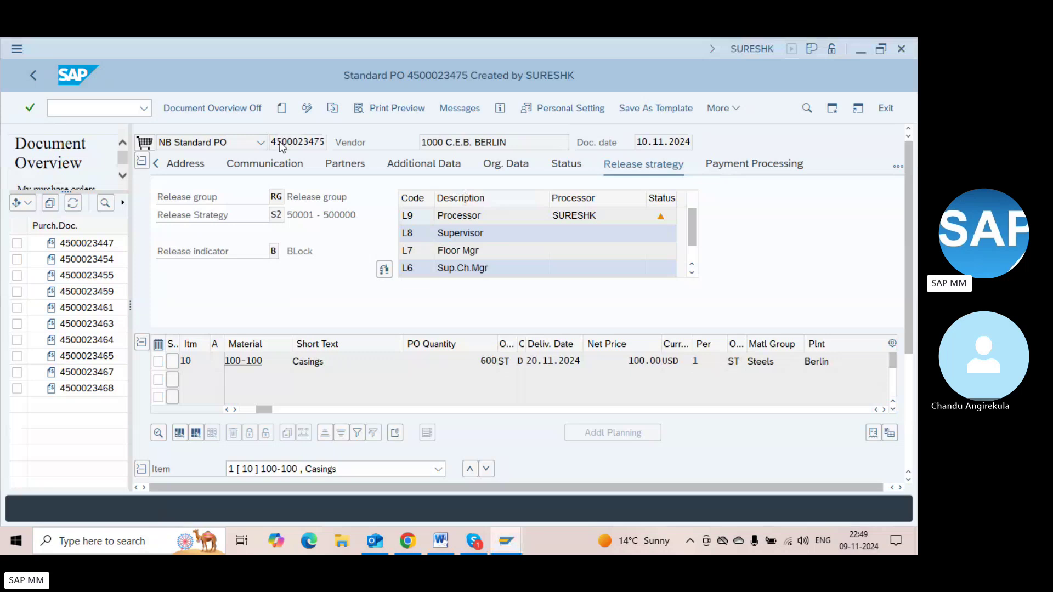
{"action": "key", "text": "alt+Tab"}
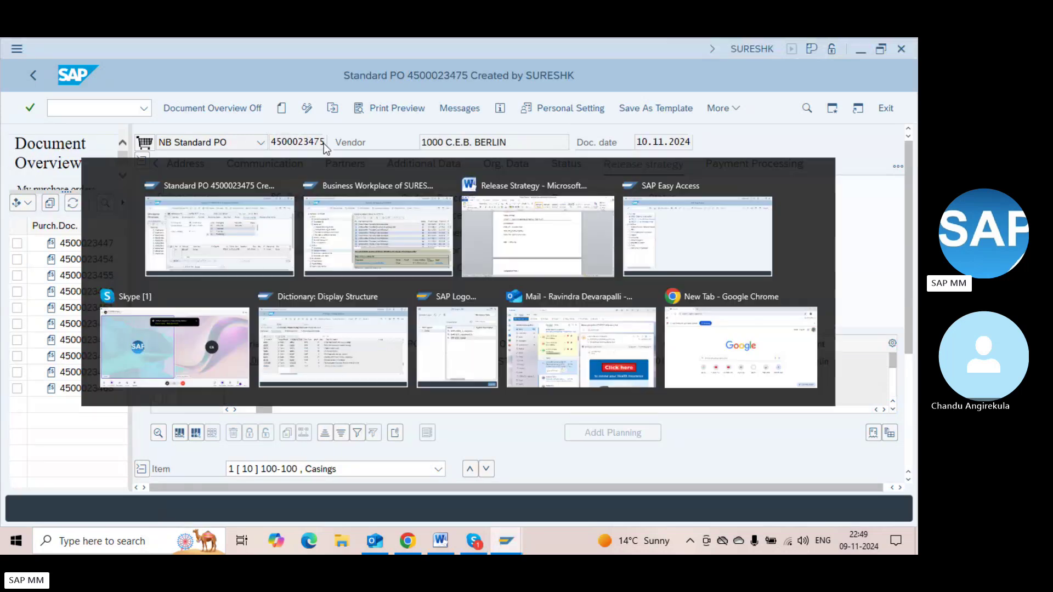
{"action": "left_click", "coordinate": [430, 447]}
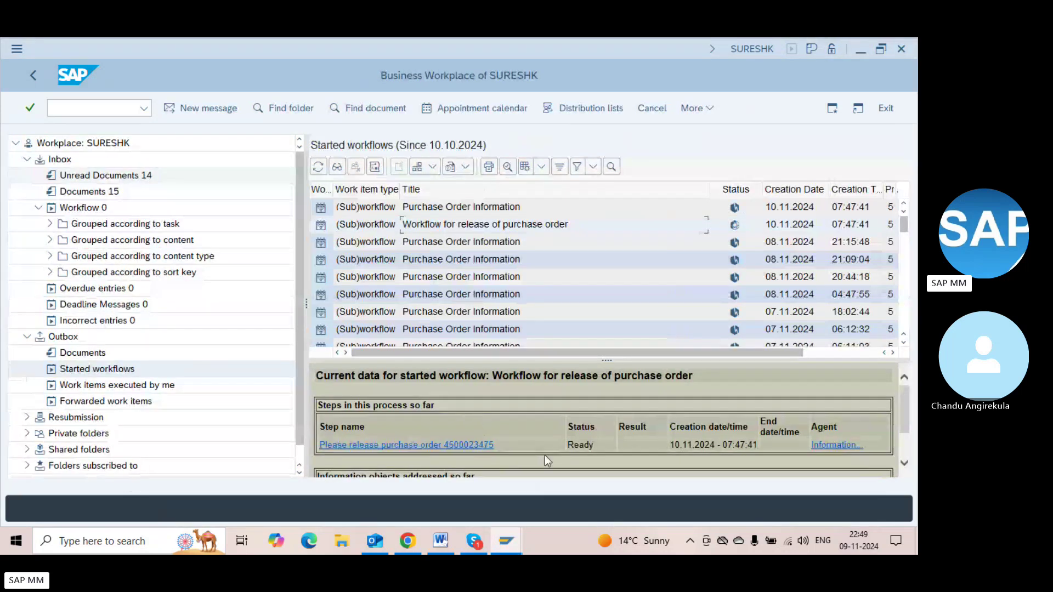
{"action": "left_click", "coordinate": [490, 447]}
{"action": "left_click", "coordinate": [902, 445]}
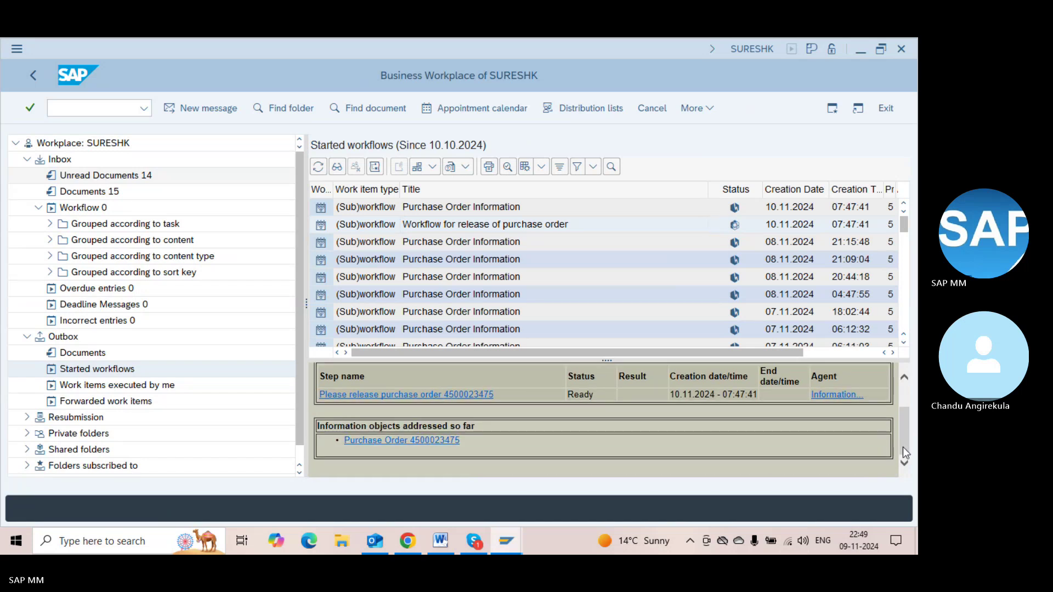
{"action": "left_click", "coordinate": [906, 406]}
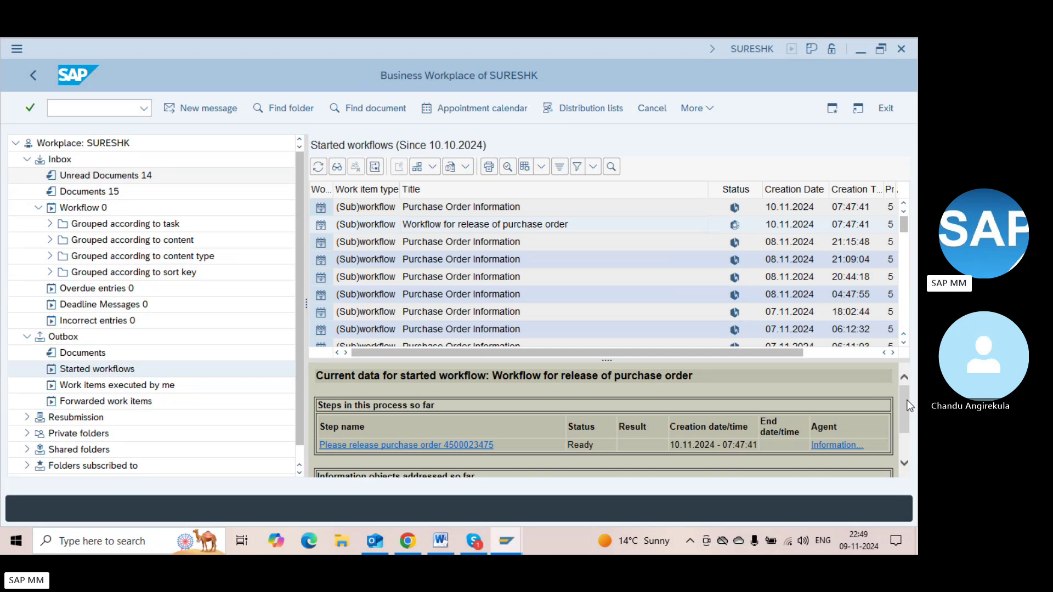
From the purchase order window, enter /nsu01 to start user maintenance
{"action": "key", "text": "alt+Tab"}
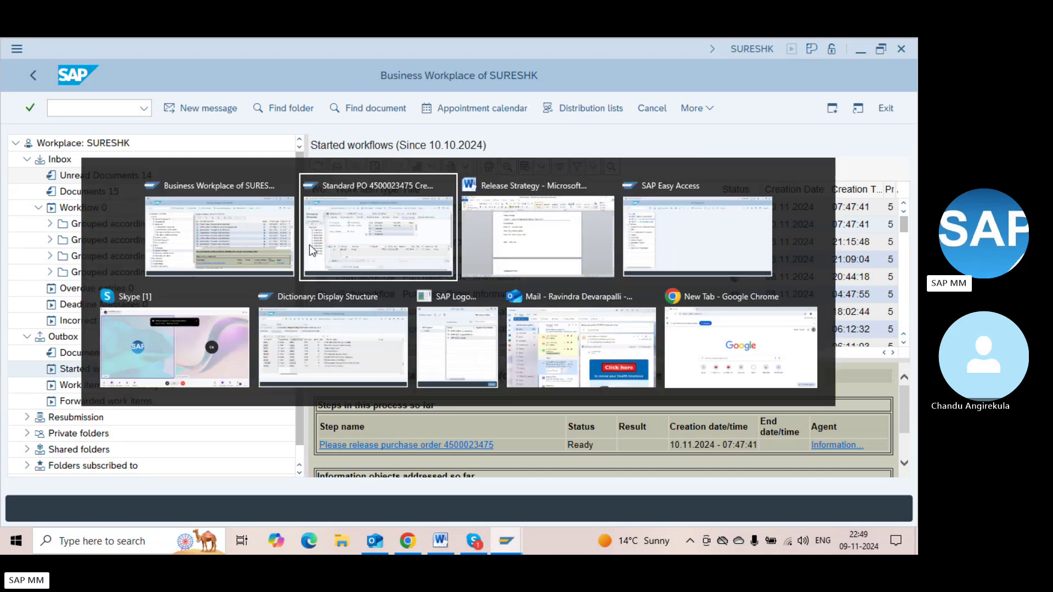
{"action": "left_click", "coordinate": [83, 105]}
{"action": "type", "text": "/"}
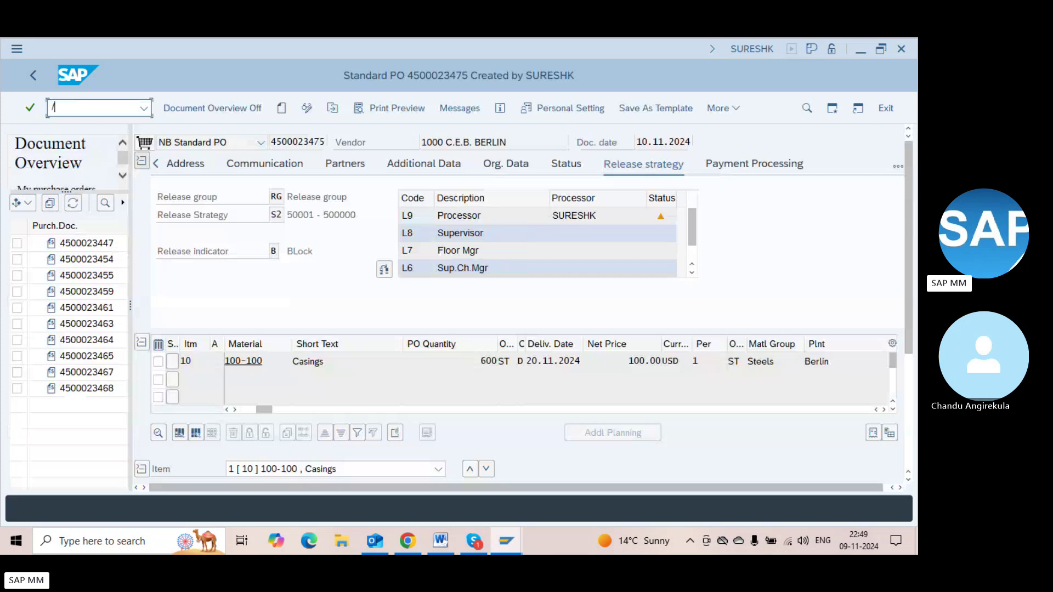
{"action": "type", "text": "nsu01"}
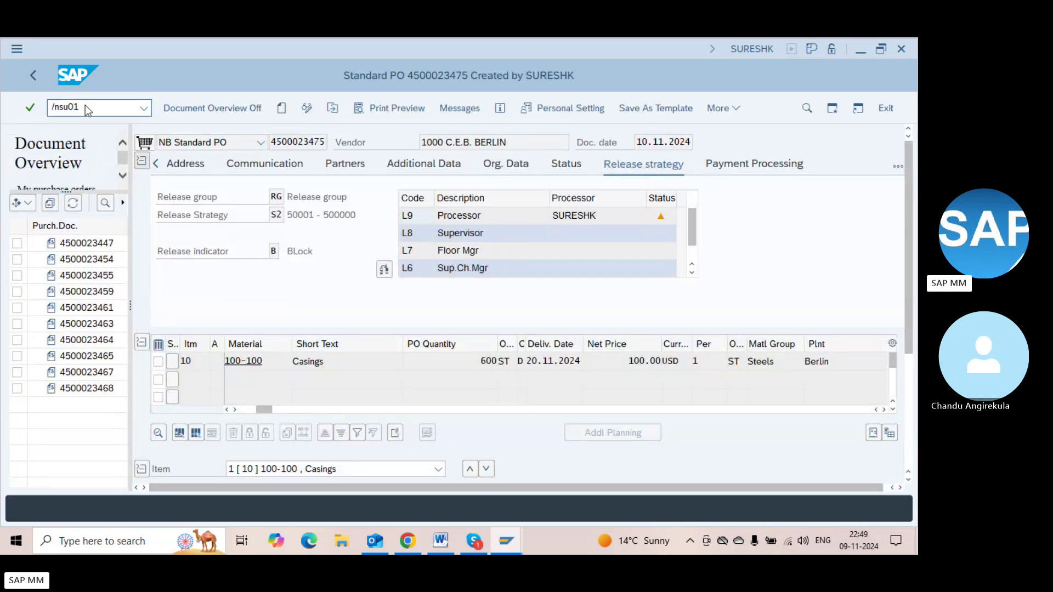
Display the user's master record in SU01
{"action": "key", "text": "Return"}
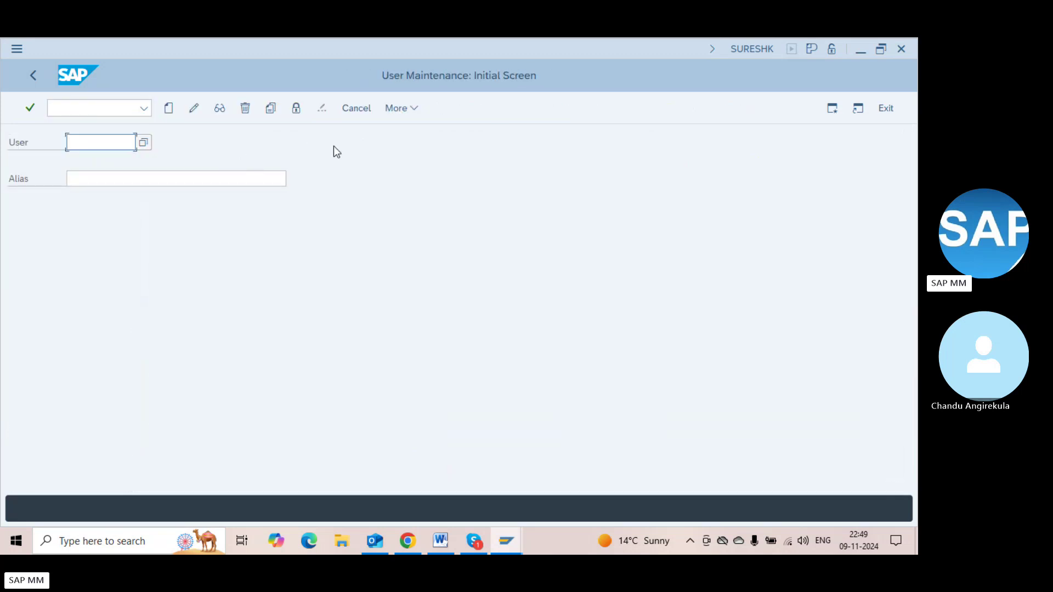
{"action": "type", "text": "SURESHK"}
{"action": "key", "text": "Return"}
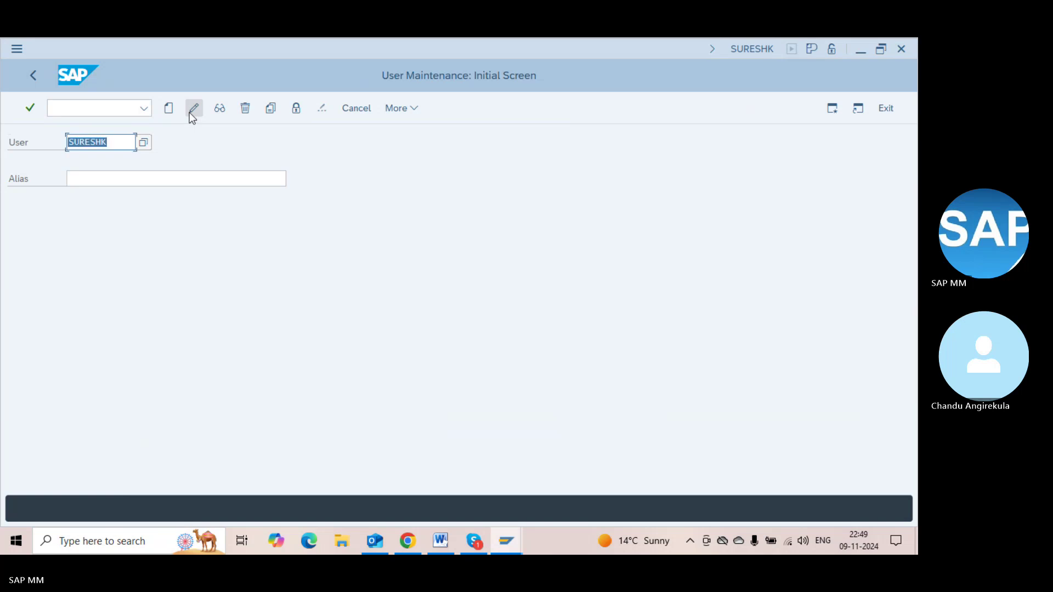
{"action": "left_click", "coordinate": [220, 108]}
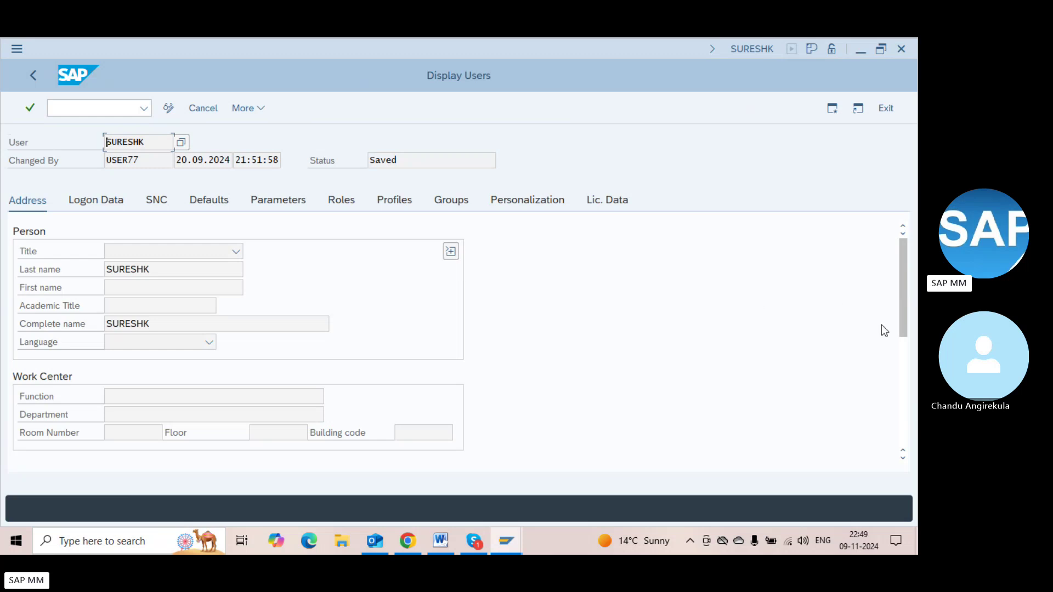
Switch the user record to change mode, fill in the user's e-mail address, and save
{"action": "left_click", "coordinate": [902, 354]}
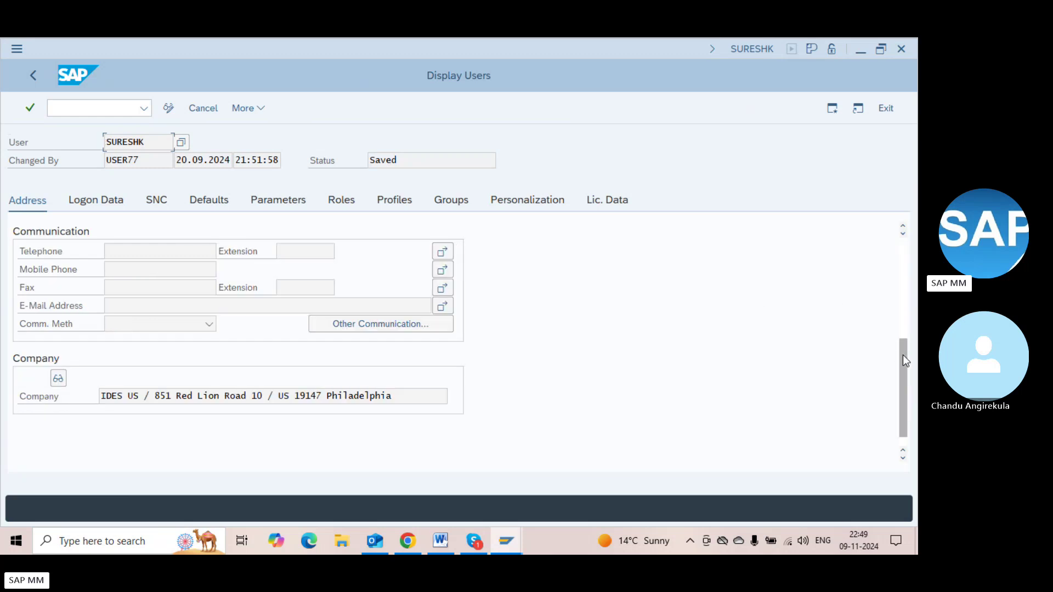
{"action": "left_click", "coordinate": [133, 303]}
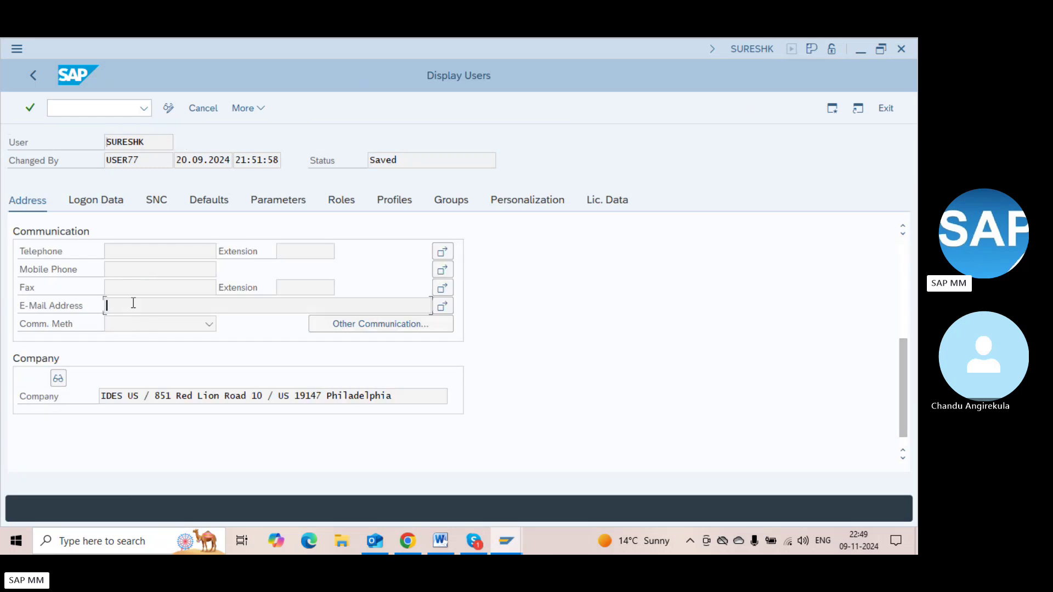
{"action": "left_click", "coordinate": [168, 108]}
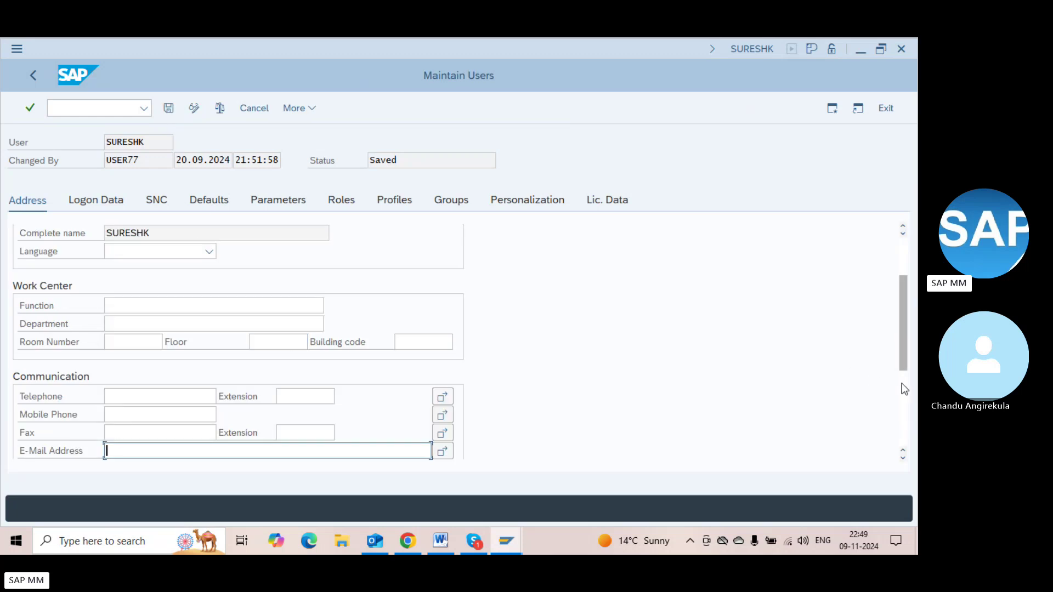
{"action": "left_click", "coordinate": [902, 388]}
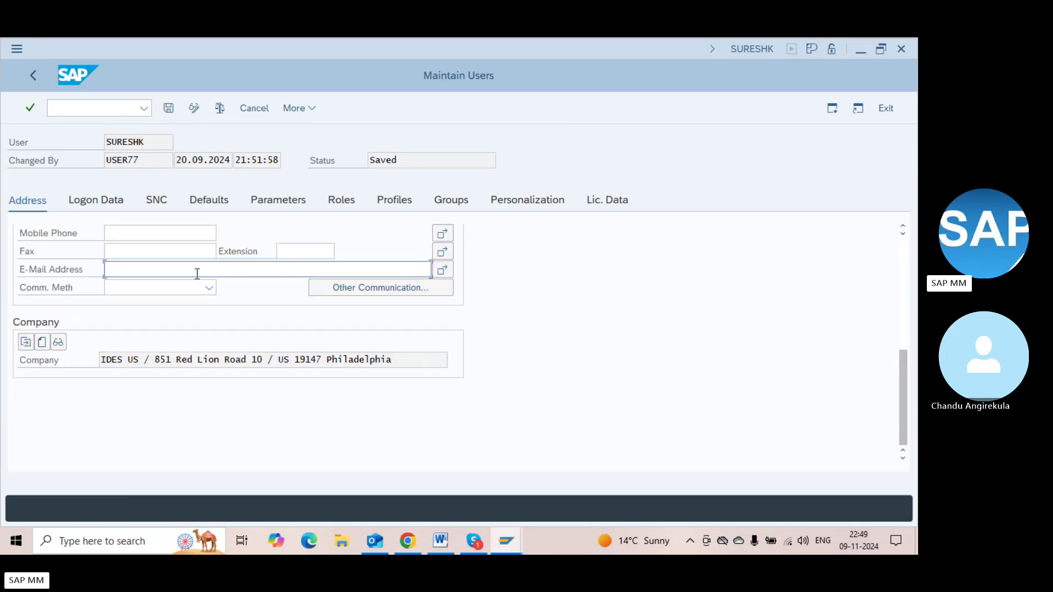
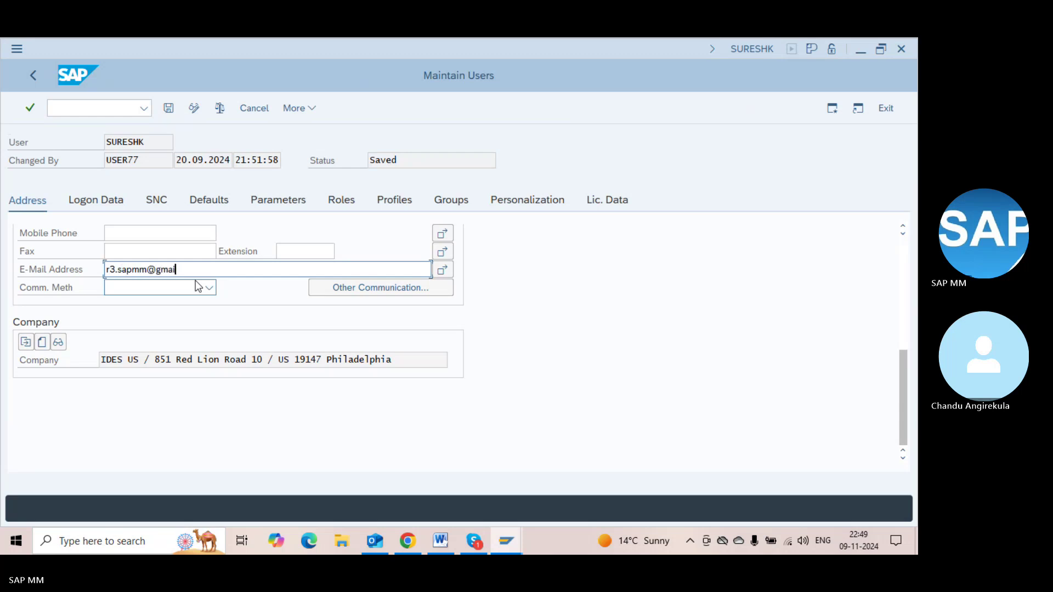
{"action": "key", "text": "Return"}
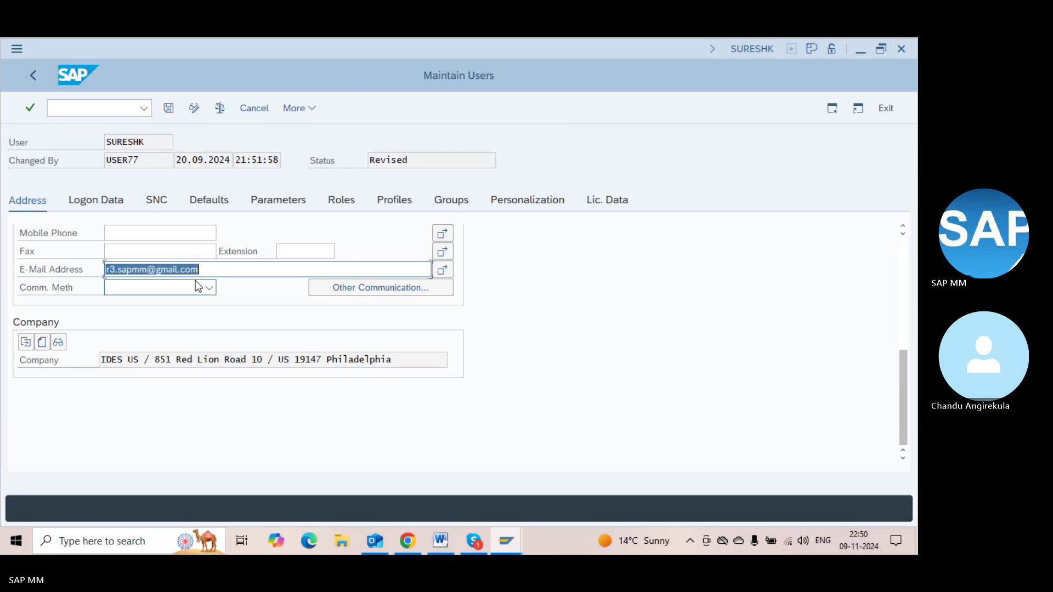
{"action": "key", "text": "ctrl+s"}
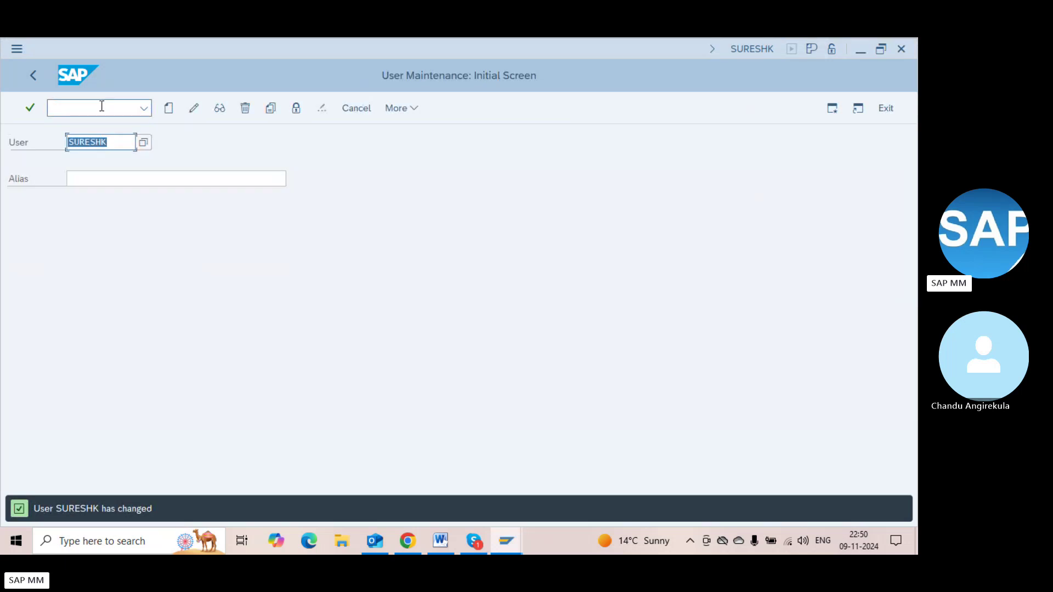
{"action": "left_click", "coordinate": [89, 108]}
Review the SAPconnect send requests in SOST (500 waiting, 0 sent) and return to the main menu
{"action": "type", "text": "/nsost"}
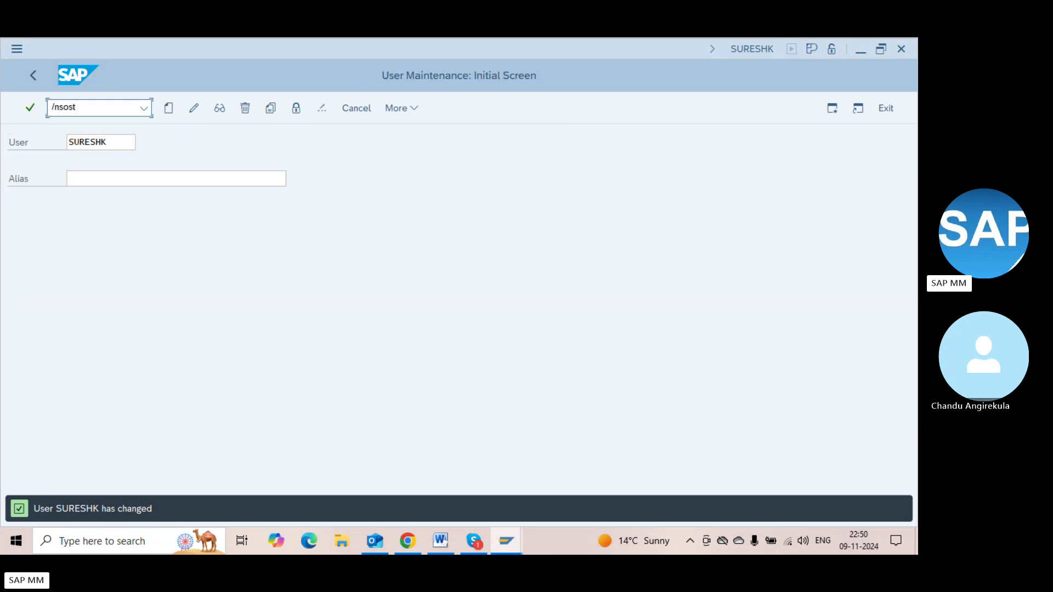
{"action": "key", "text": "Return"}
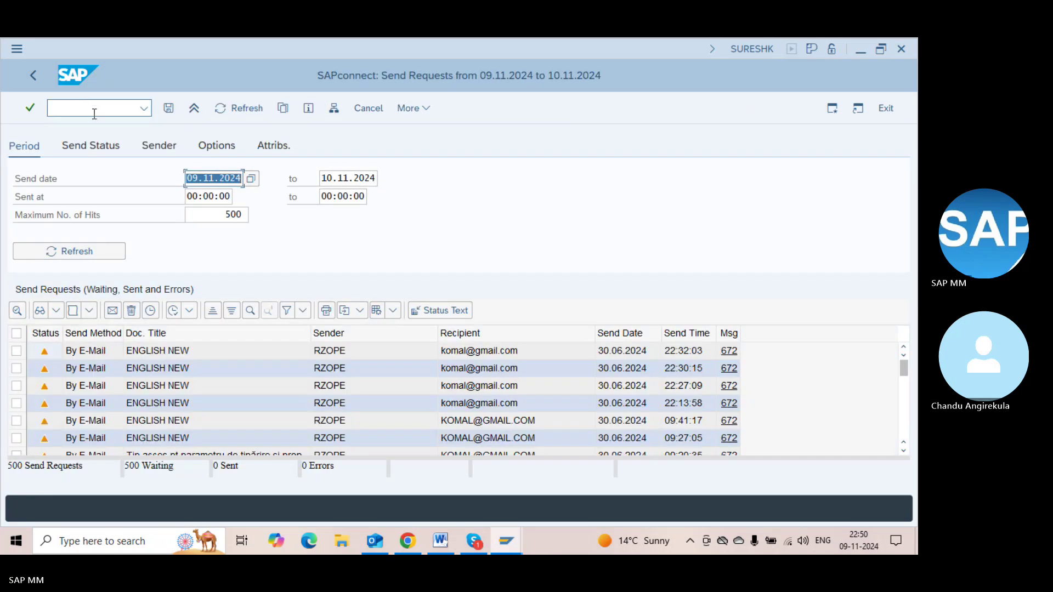
{"action": "left_click", "coordinate": [82, 108]}
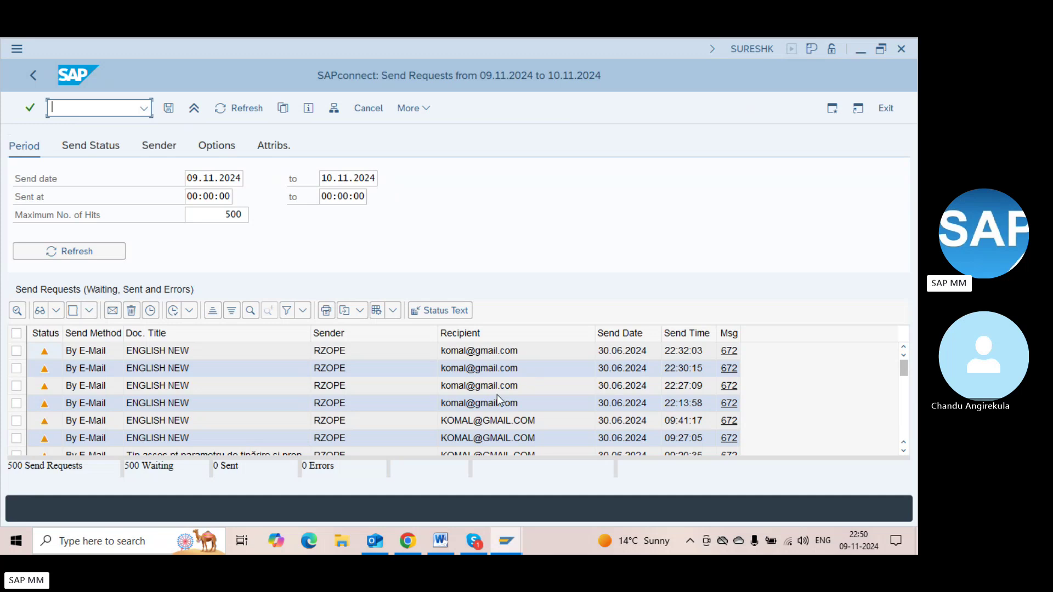
{"action": "scroll", "coordinate": [904, 399], "scroll_direction": "down", "scroll_amount": 4}
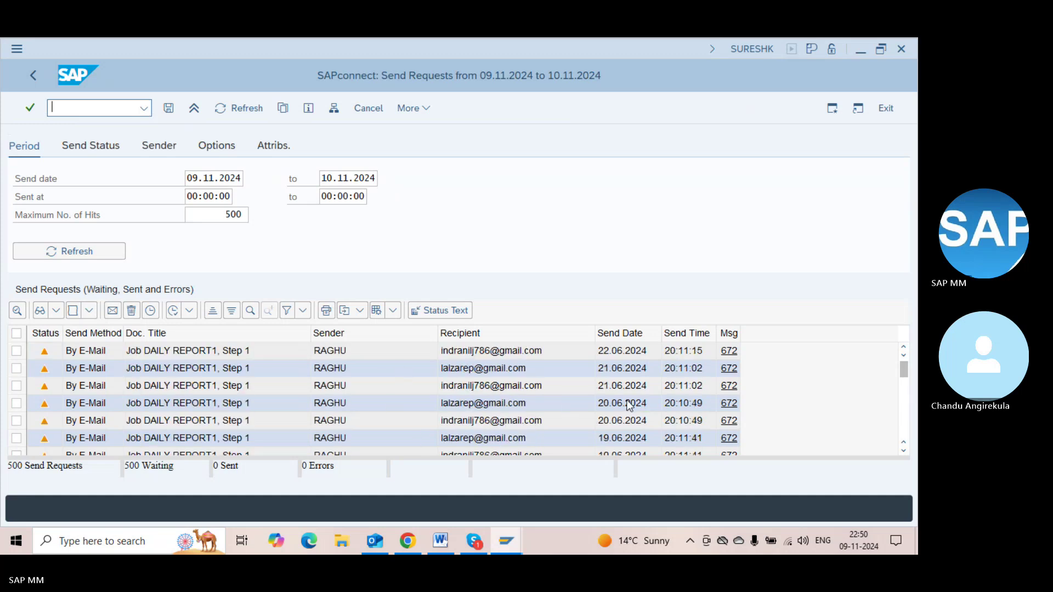
{"action": "key", "text": "F3"}
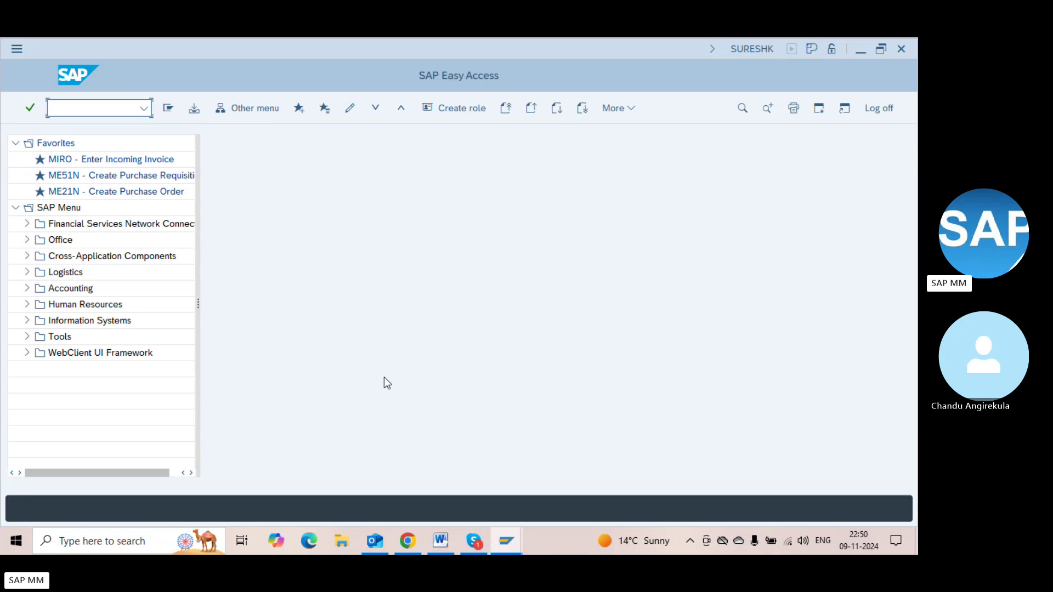
Inspect the SMTP node's Internet address areas in SCOT, leaving address area * unchanged
{"action": "type", "text": "scot"}
{"action": "key", "text": "Return"}
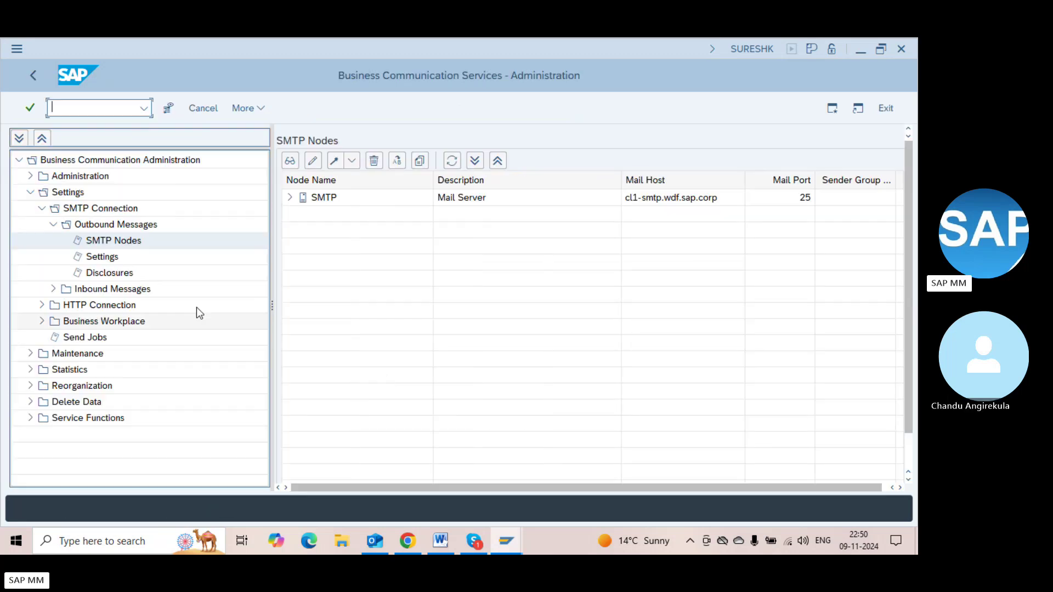
{"action": "left_click", "coordinate": [289, 197]}
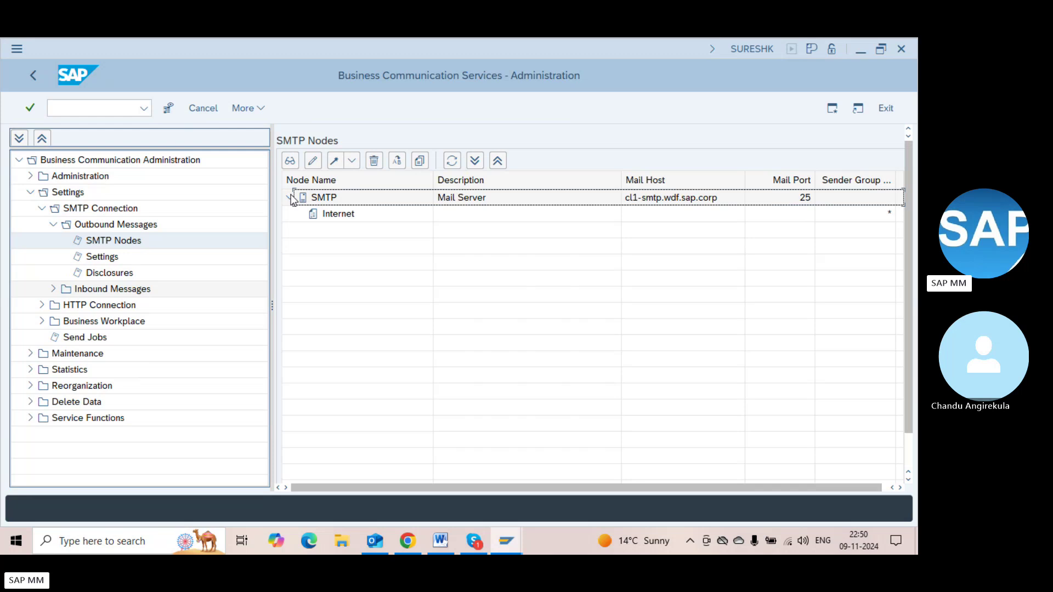
{"action": "double_click", "coordinate": [329, 214]}
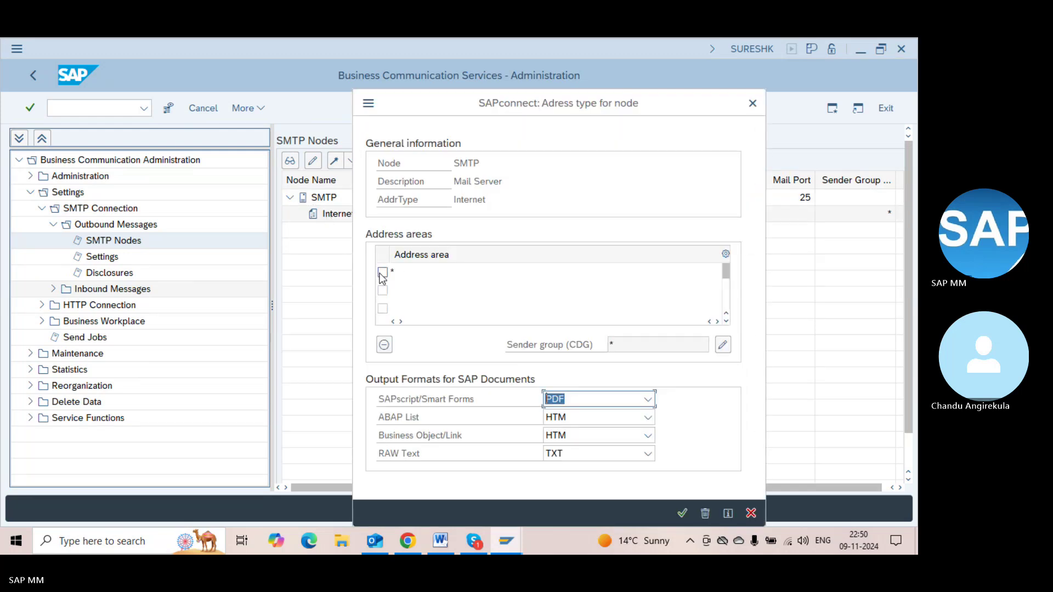
{"action": "left_click", "coordinate": [422, 279]}
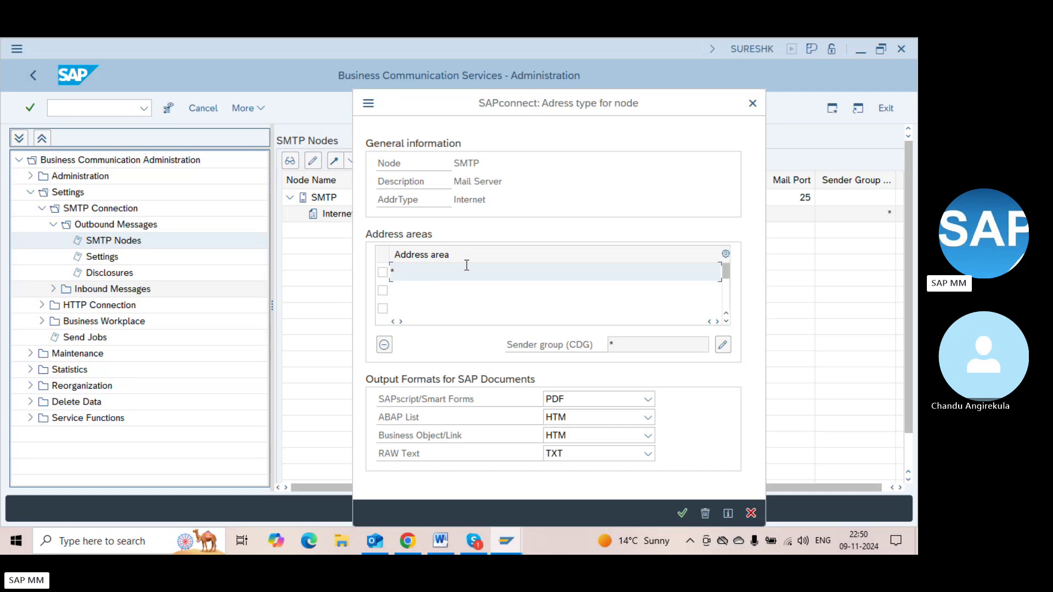
{"action": "left_click", "coordinate": [682, 513]}
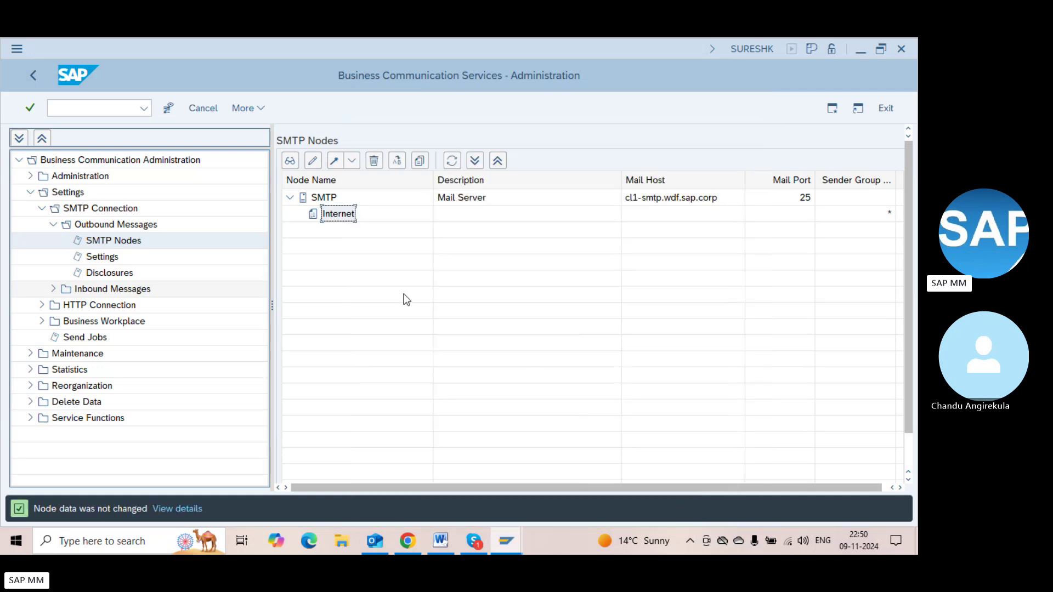
{"action": "key", "text": "F3"}
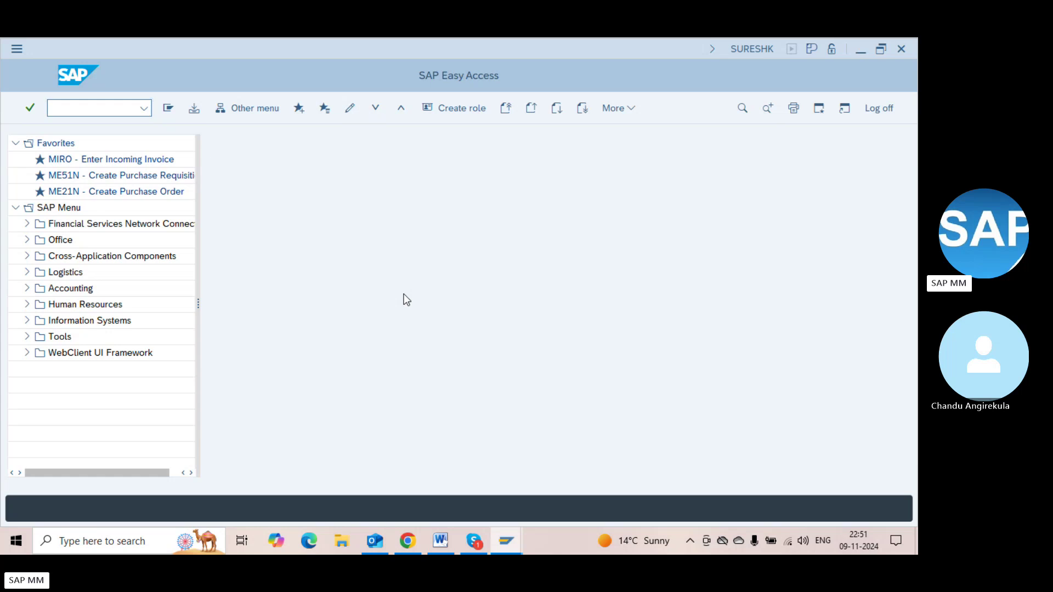
{"action": "key", "text": "alt+Tab"}
{"action": "key", "text": "alt+Tab"}
{"action": "key", "text": "alt+Tab"}
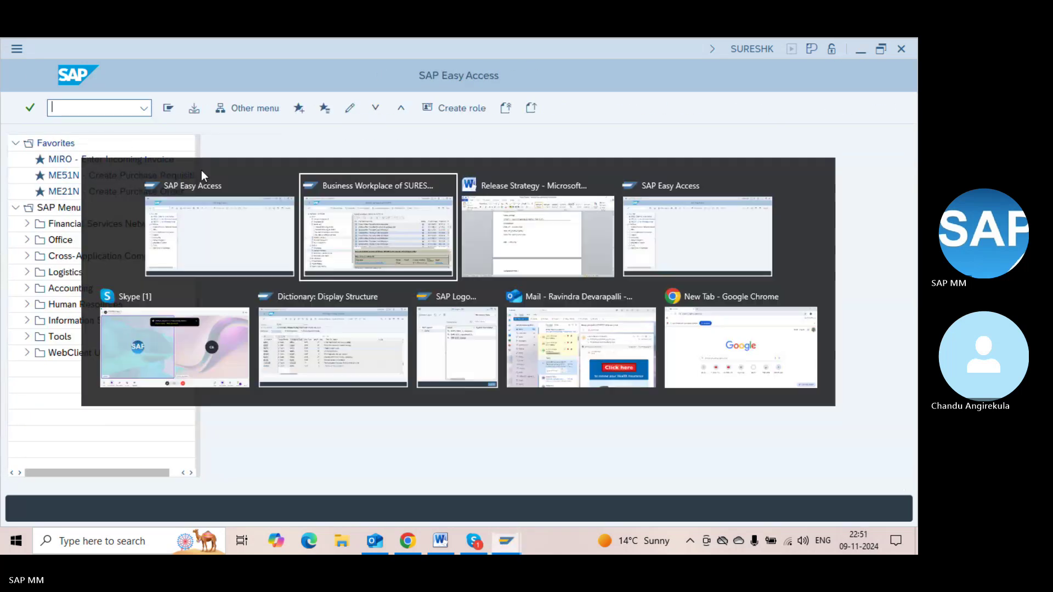
{"action": "key", "text": "alt+Tab"}
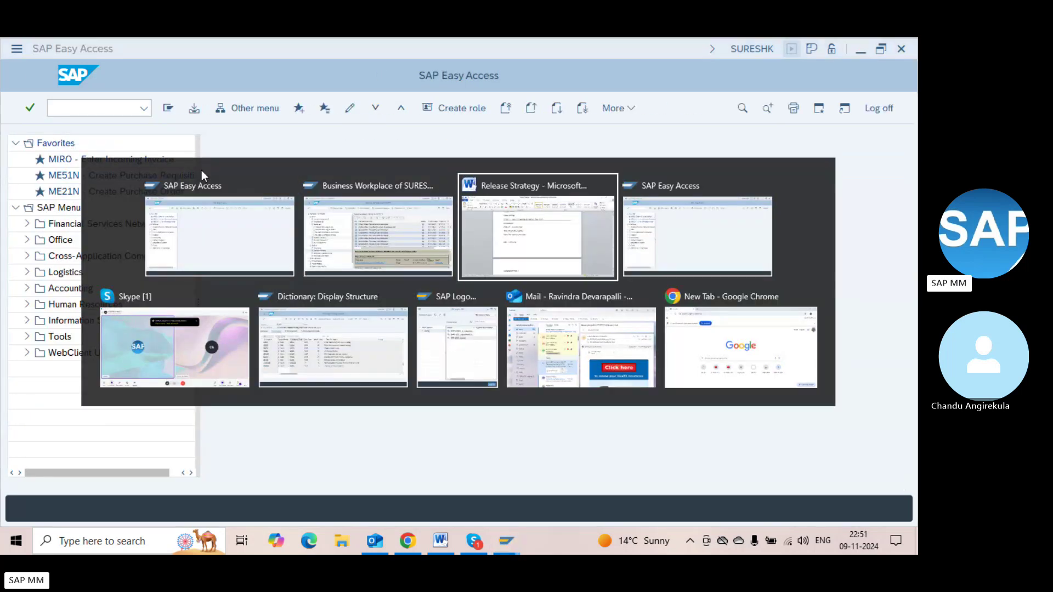
Open the PO release workflow, check its activities and attached objects, and display the event and purchase order
{"action": "key", "text": "alt+shift+Tab"}
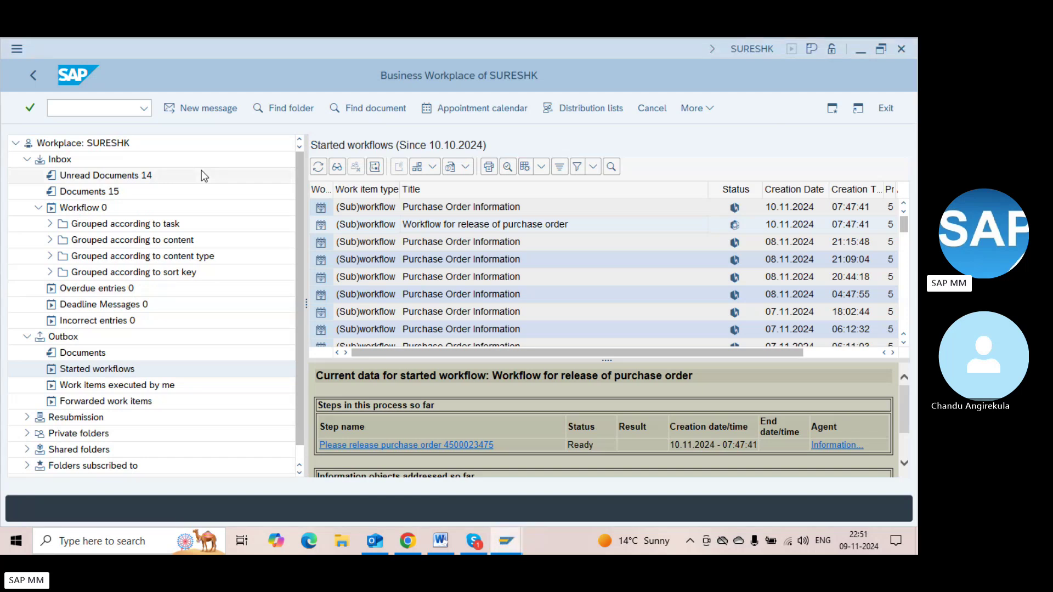
{"action": "left_click", "coordinate": [454, 229]}
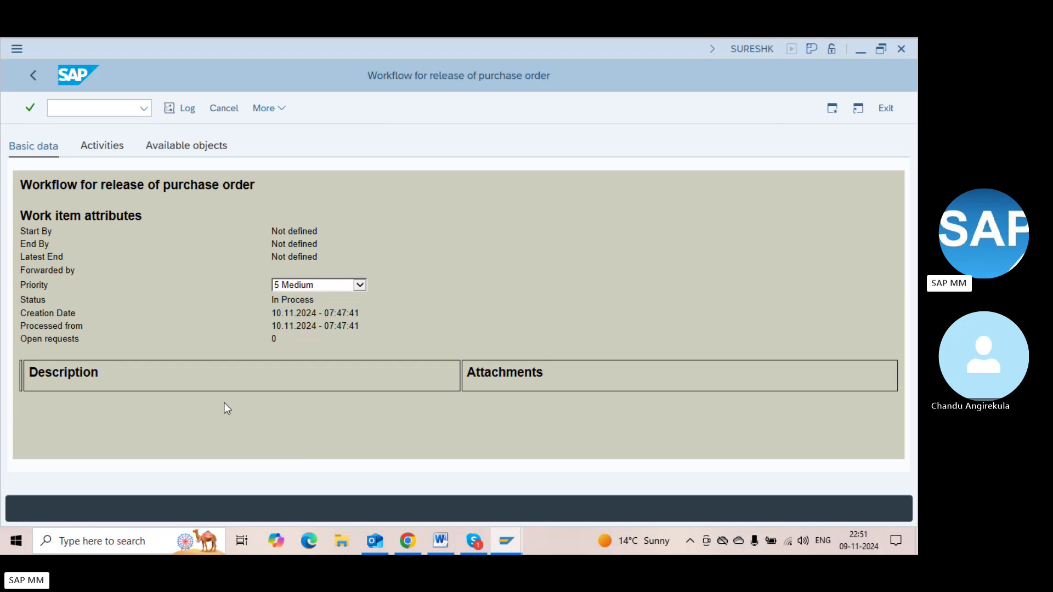
{"action": "left_click", "coordinate": [108, 153]}
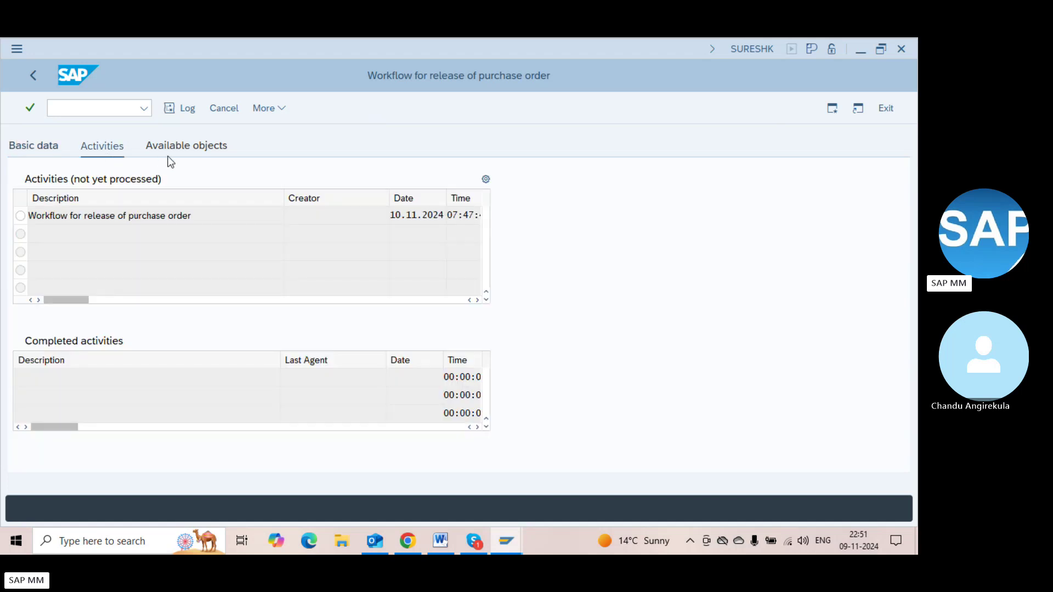
{"action": "left_click", "coordinate": [187, 156]}
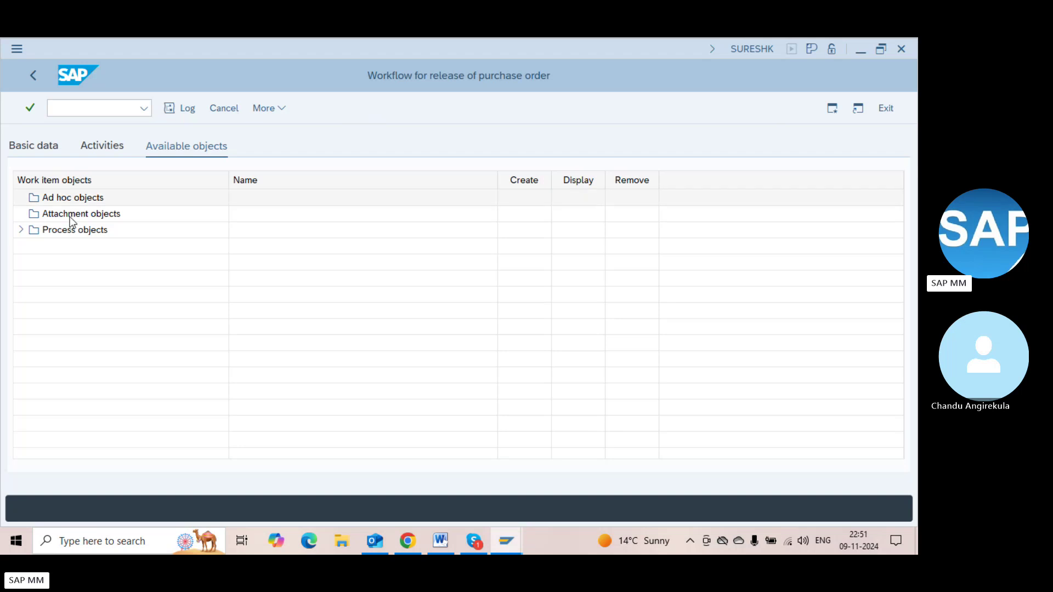
{"action": "left_click", "coordinate": [18, 229]}
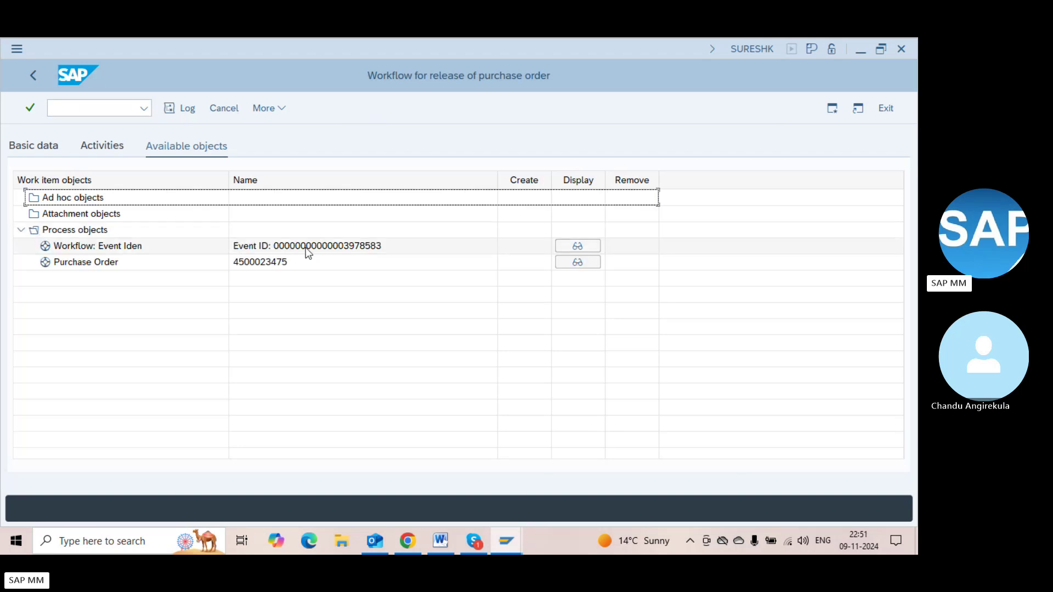
{"action": "left_click", "coordinate": [575, 248]}
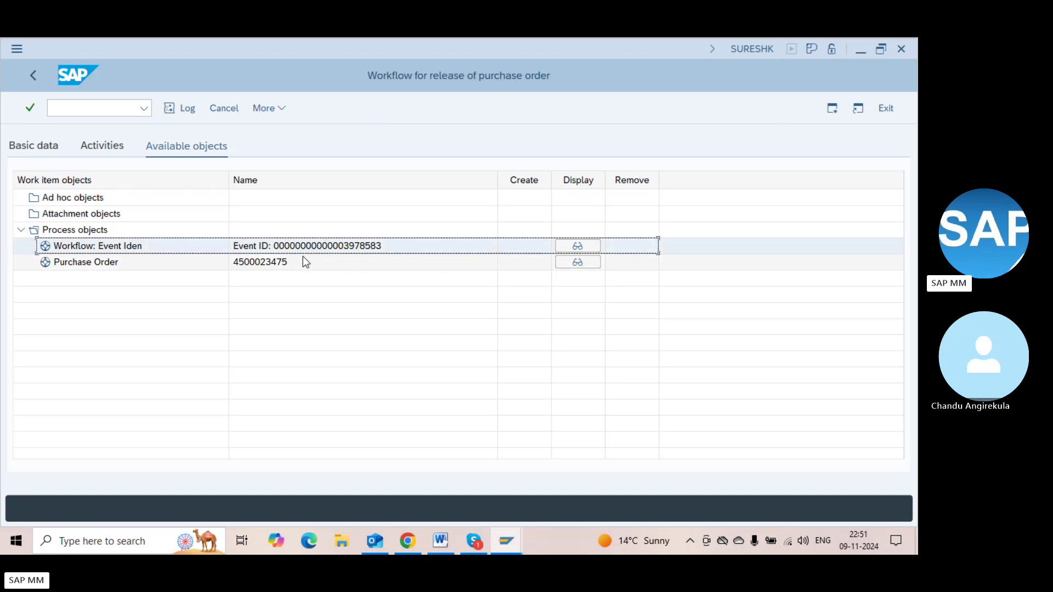
{"action": "left_click", "coordinate": [578, 262]}
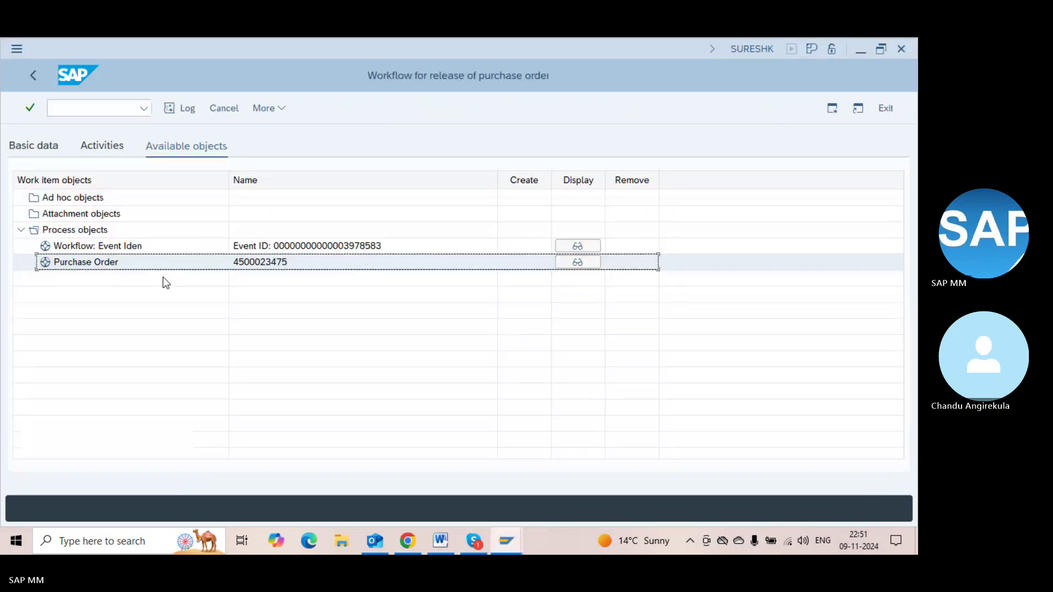
{"action": "key", "text": "F3"}
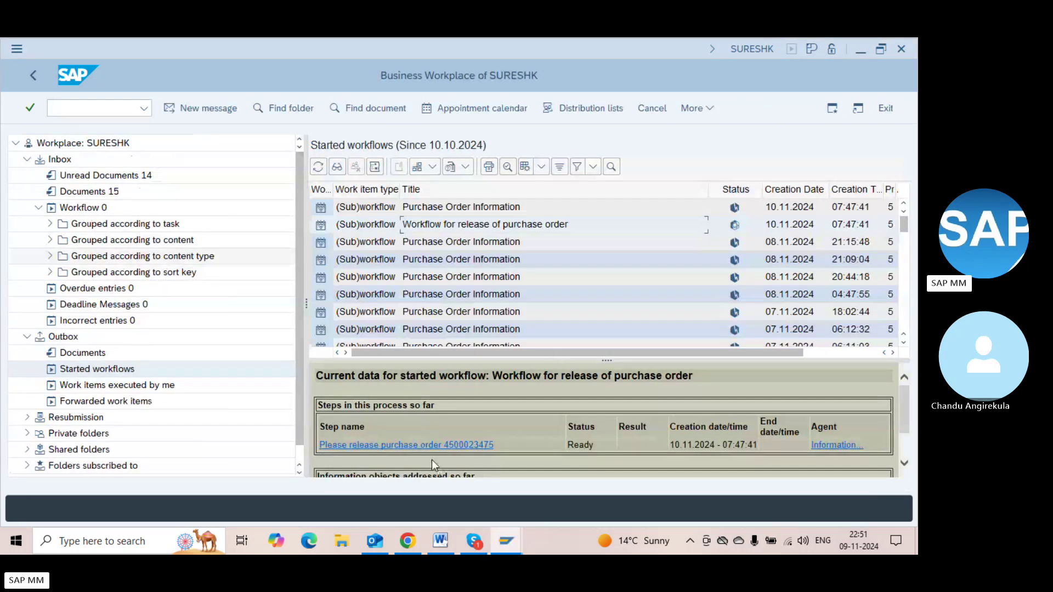
{"action": "left_click", "coordinate": [417, 446]}
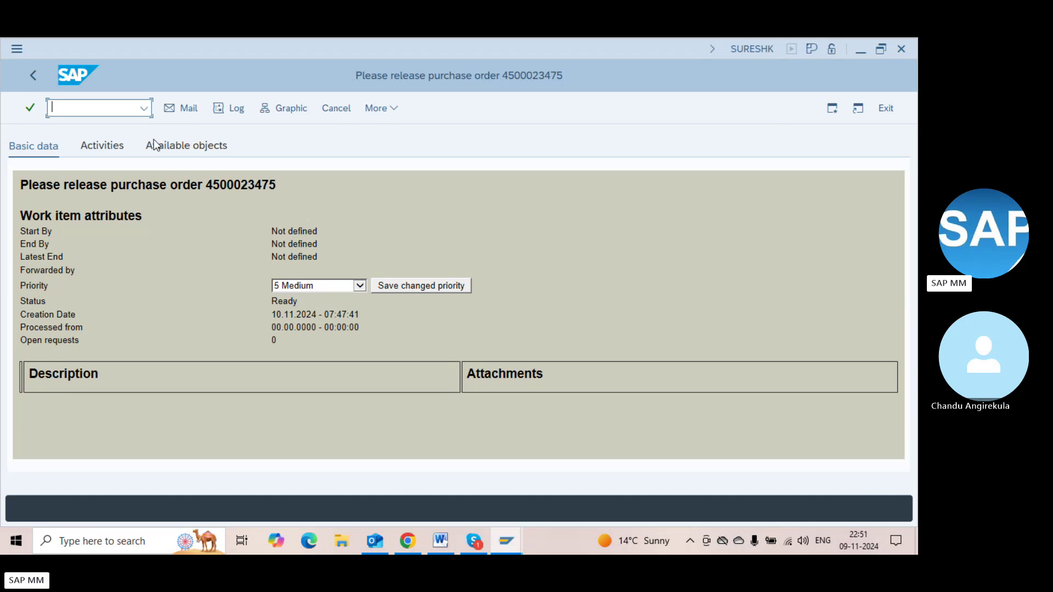
{"action": "left_click", "coordinate": [94, 151]}
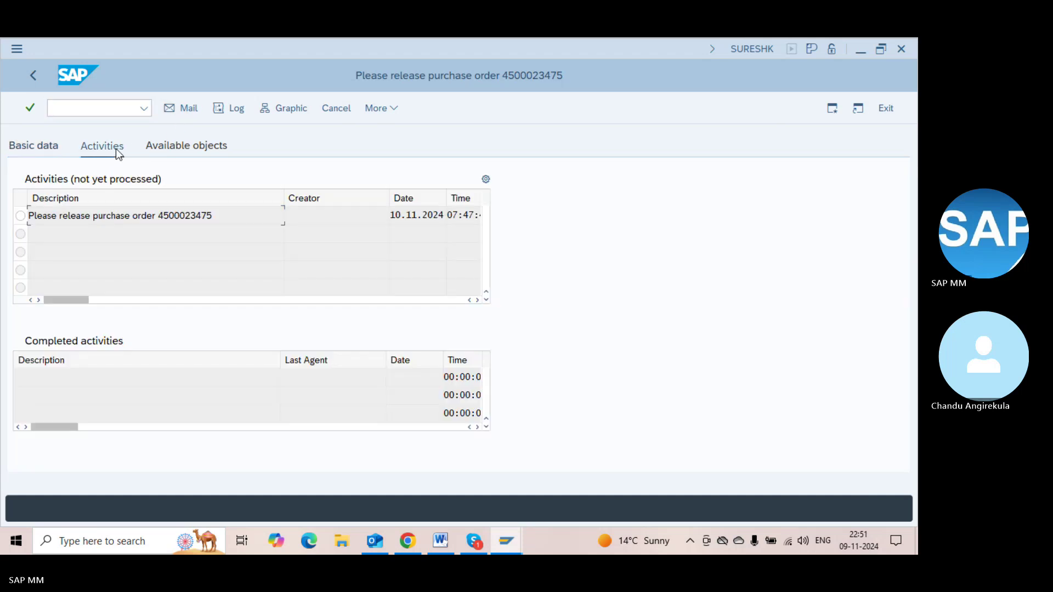
{"action": "left_click", "coordinate": [20, 216]}
{"action": "left_click", "coordinate": [182, 148]}
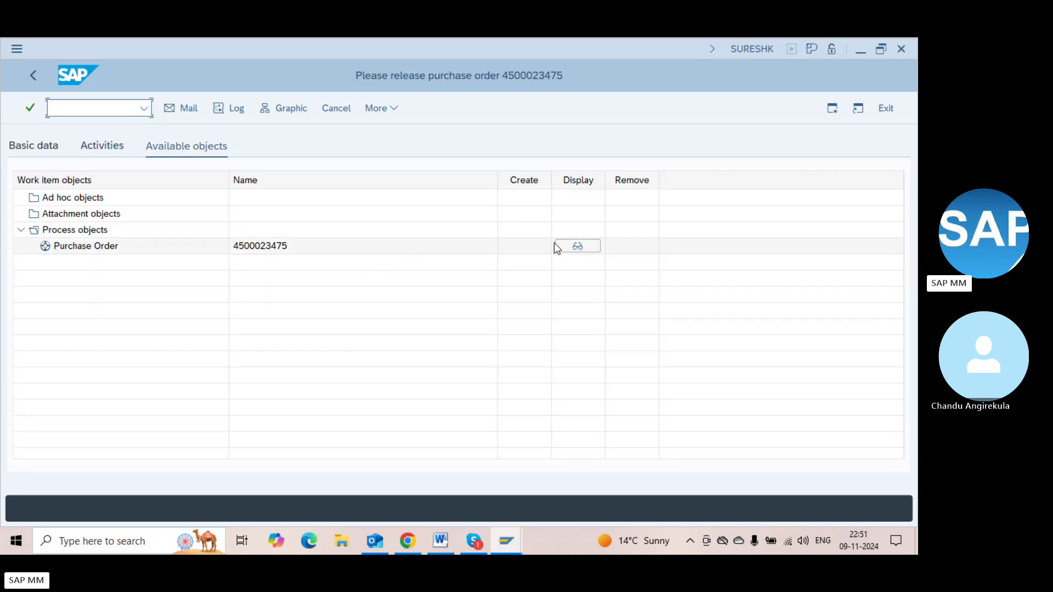
{"action": "left_click", "coordinate": [572, 246]}
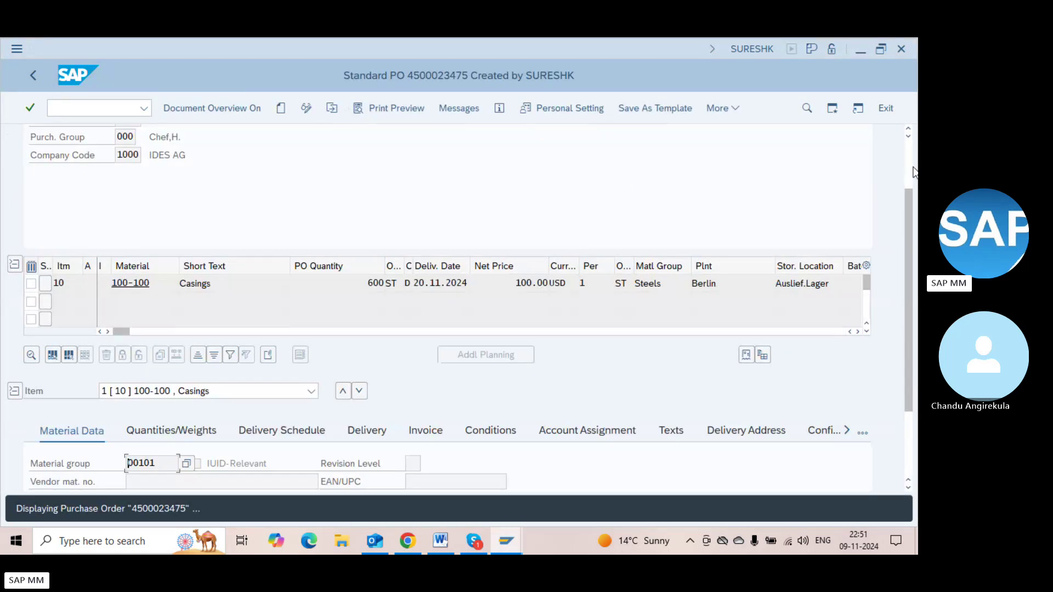
{"action": "scroll", "coordinate": [910, 155], "scroll_direction": "up", "scroll_amount": 2}
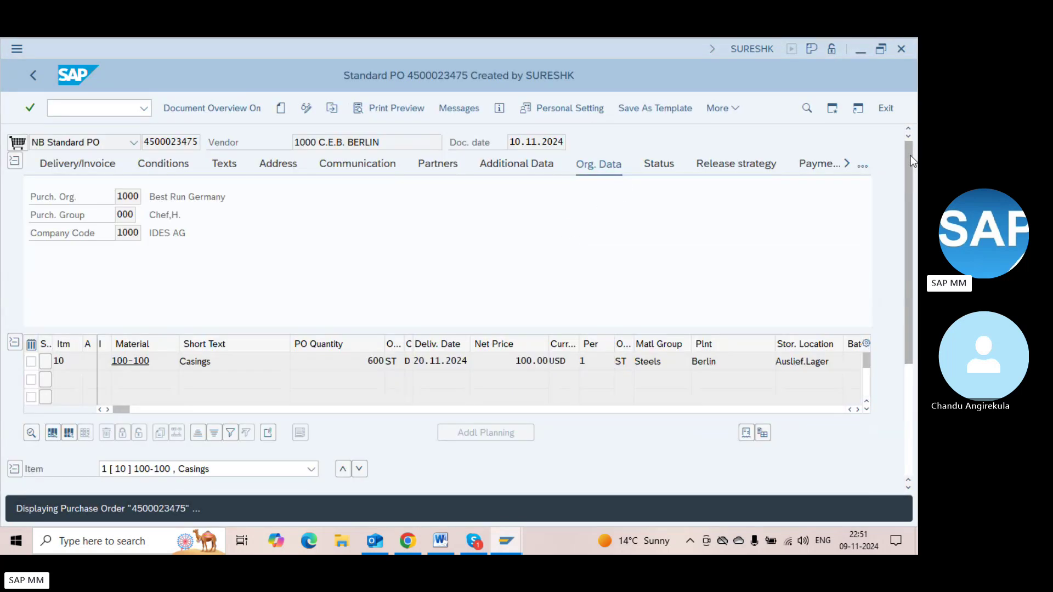
{"action": "left_click", "coordinate": [770, 166]}
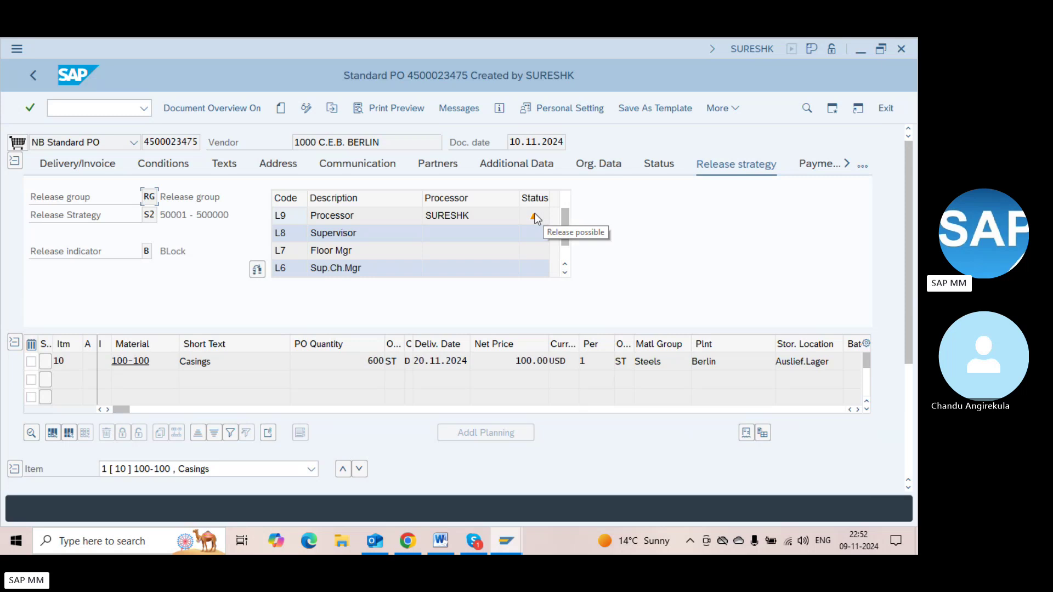
{"action": "left_click", "coordinate": [306, 109]}
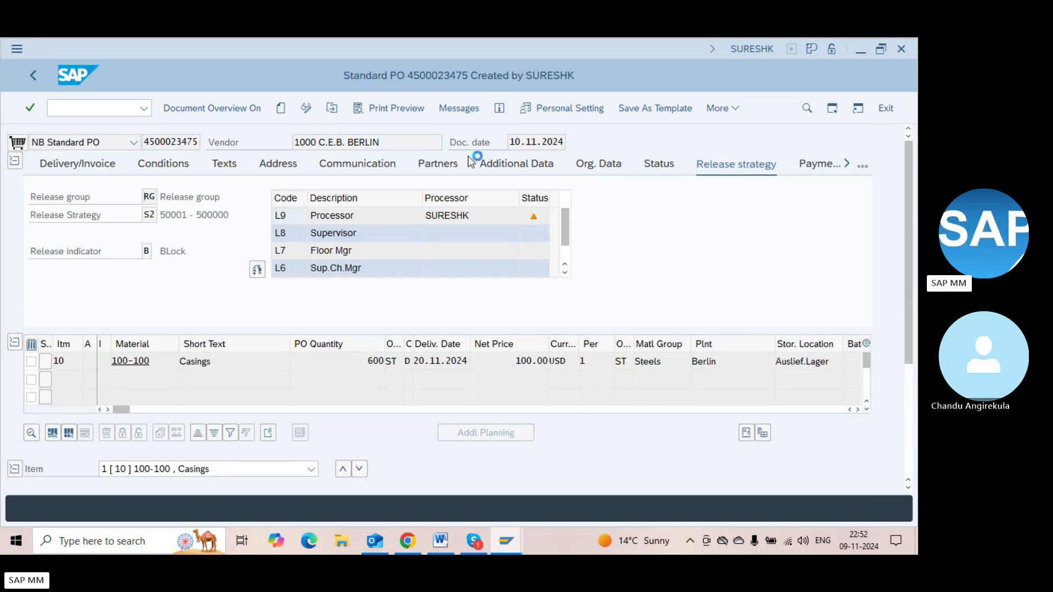
{"action": "double_click", "coordinate": [533, 218]}
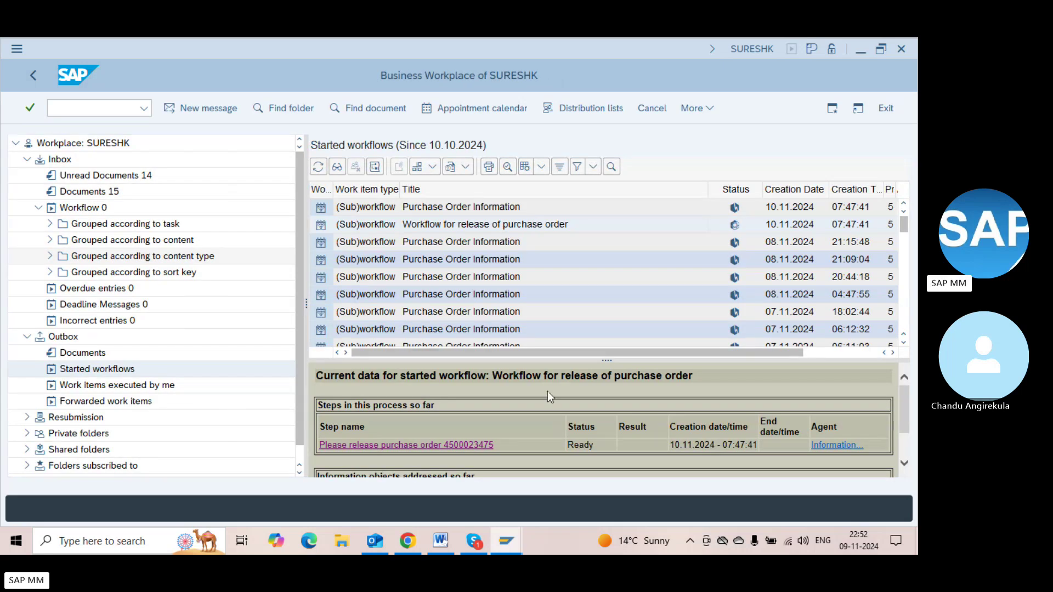
Start ME29N and choose Other Document to pick a different purchase order
{"action": "scroll", "coordinate": [903, 445], "scroll_direction": "down", "scroll_amount": 2}
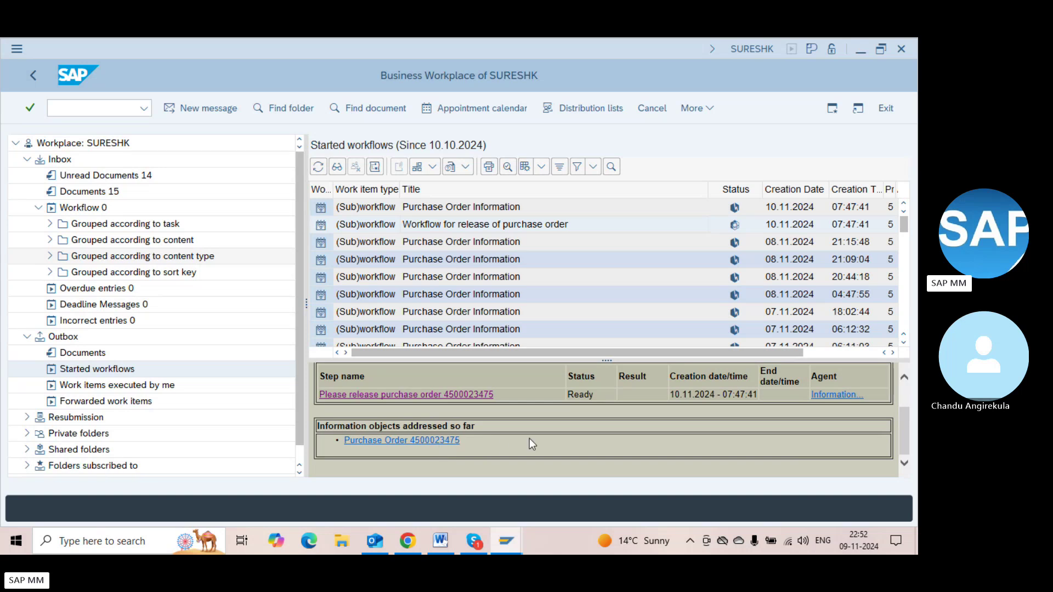
{"action": "scroll", "coordinate": [906, 392], "scroll_direction": "up", "scroll_amount": 2}
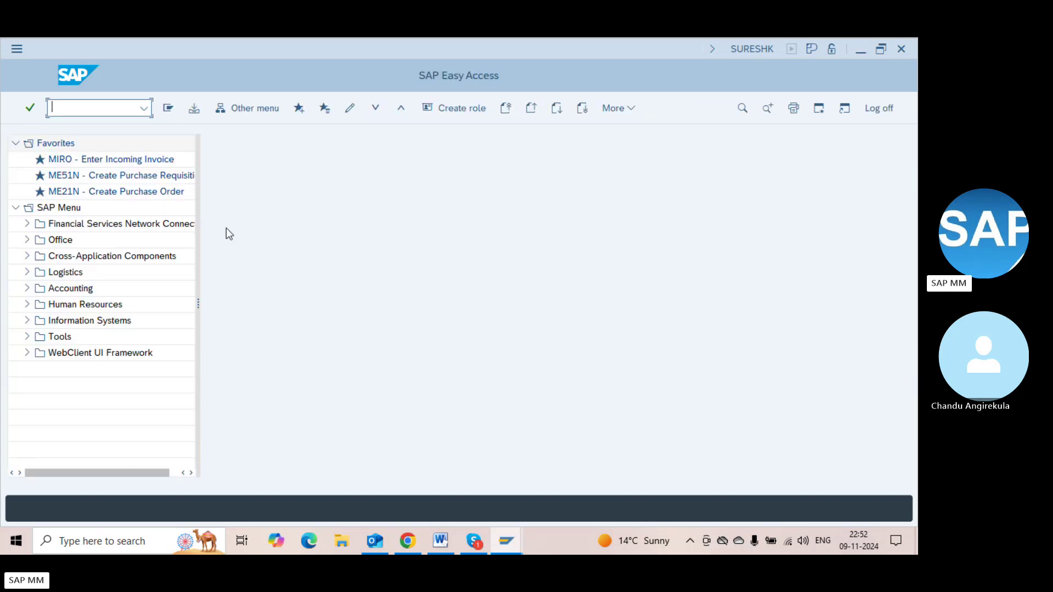
{"action": "type", "text": "me29n"}
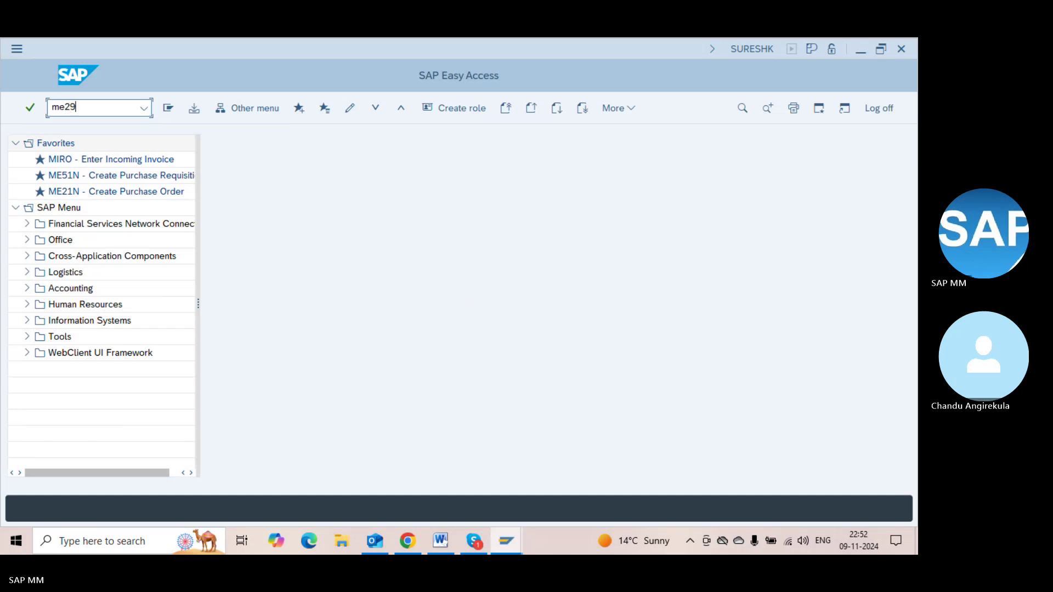
{"action": "key", "text": "Return"}
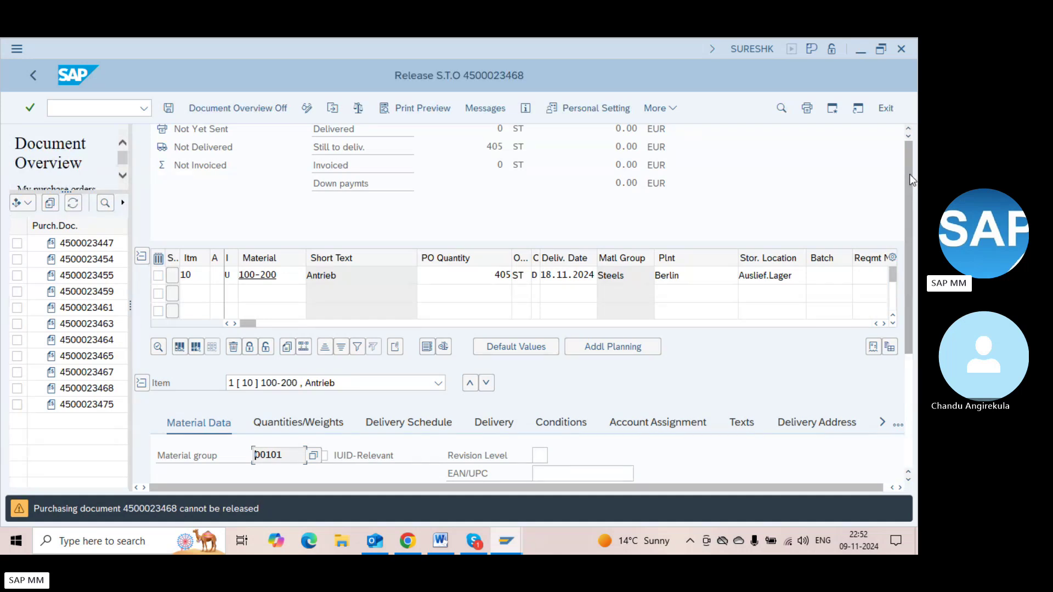
{"action": "left_click", "coordinate": [908, 173]}
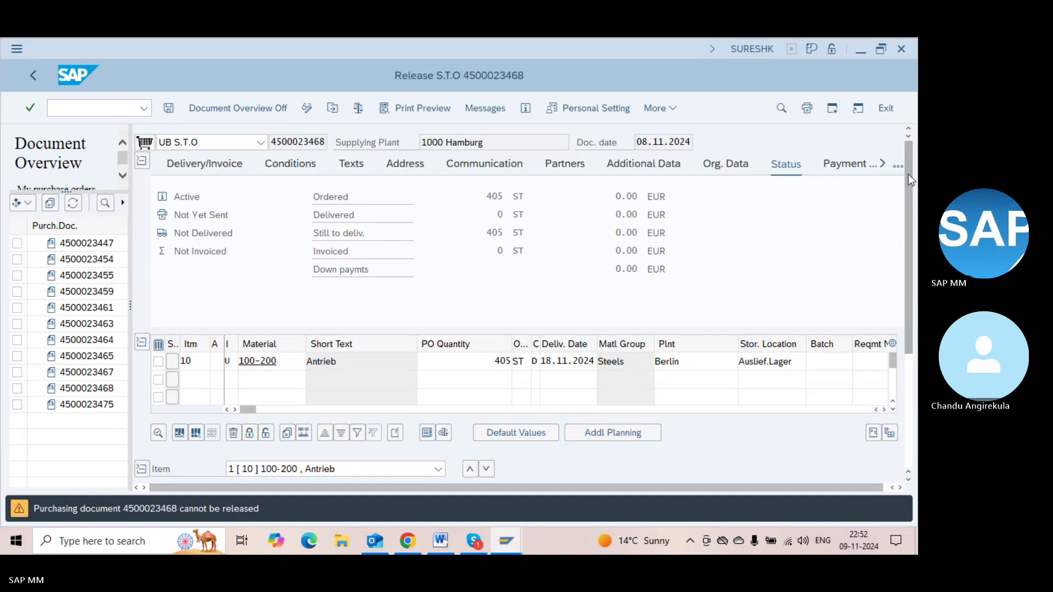
{"action": "left_click", "coordinate": [333, 109]}
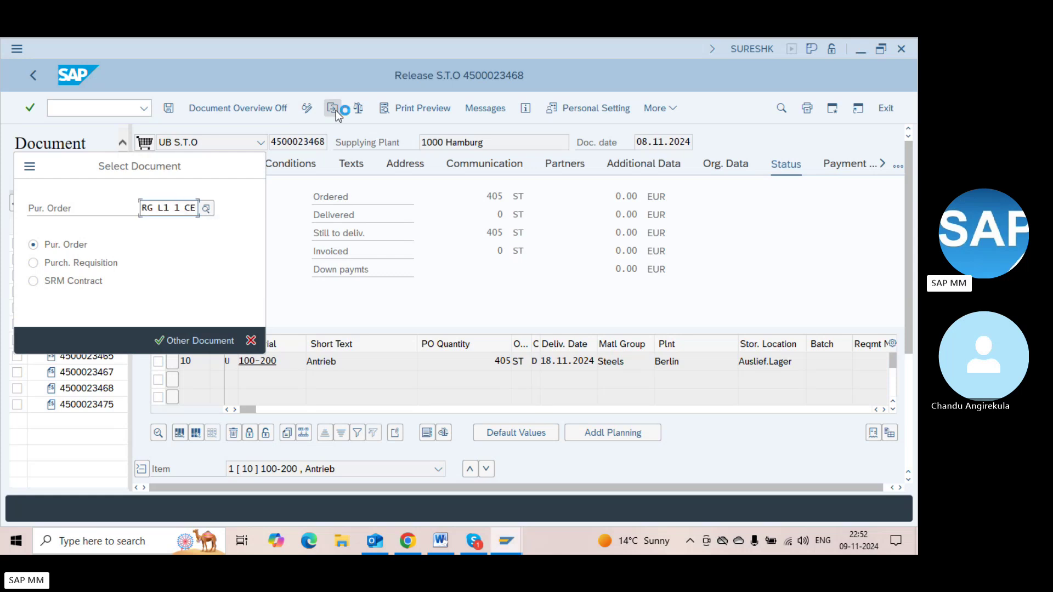
Restart the release transaction with /nME29N from the other session
{"action": "key", "text": "alt+Tab"}
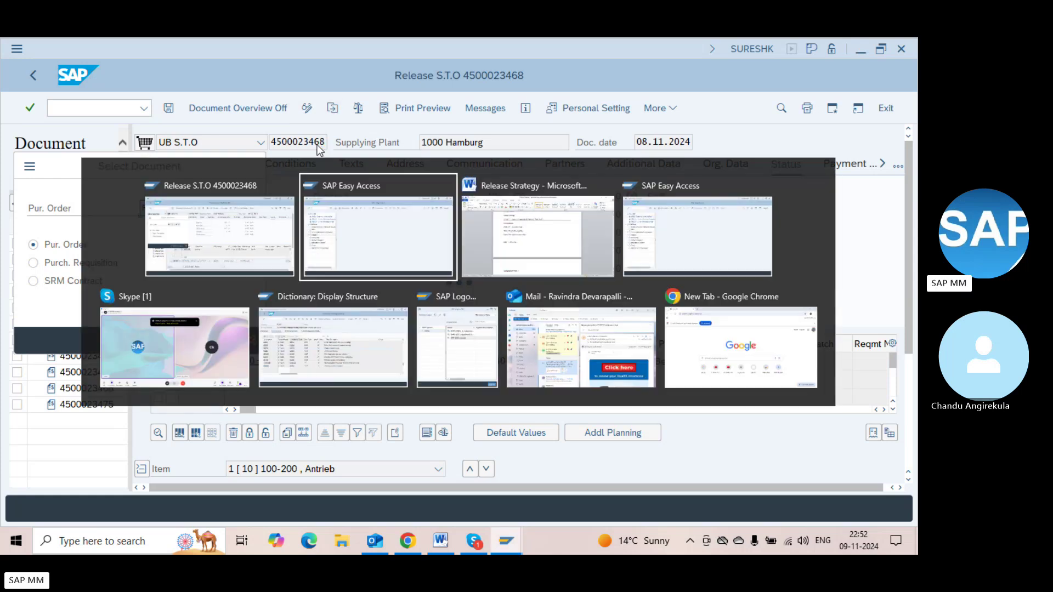
{"action": "key", "text": "alt+Tab"}
{"action": "key", "text": "alt+Tab"}
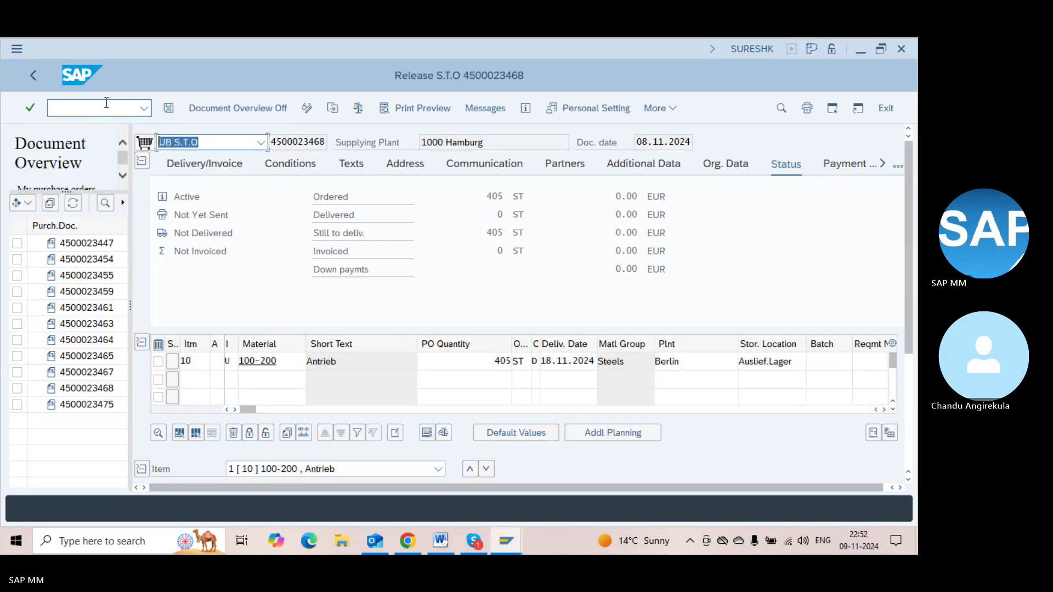
{"action": "left_click", "coordinate": [103, 103]}
{"action": "type", "text": "/nme29n"}
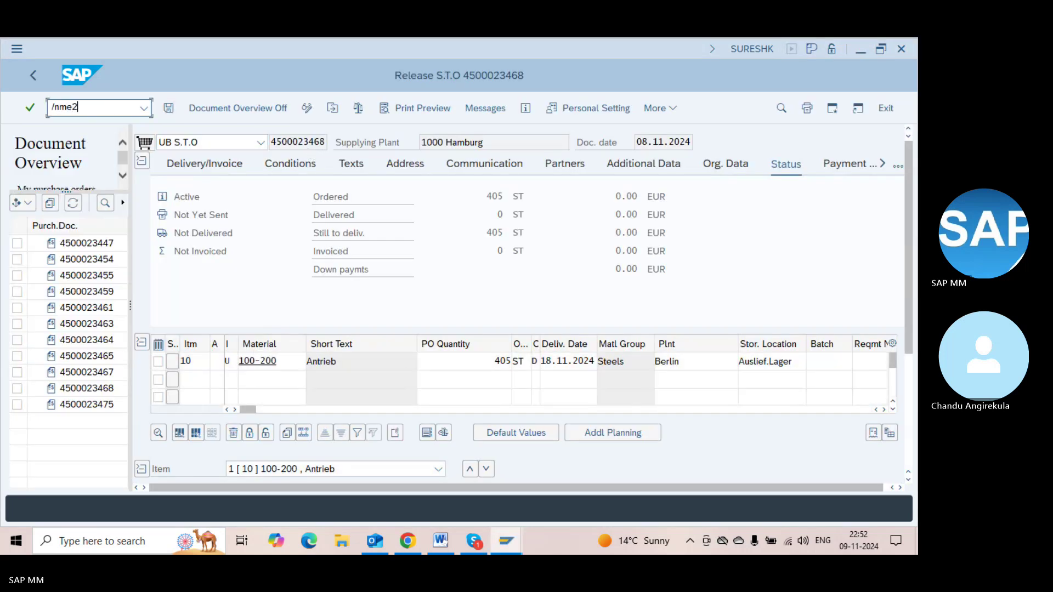
{"action": "key", "text": "Return"}
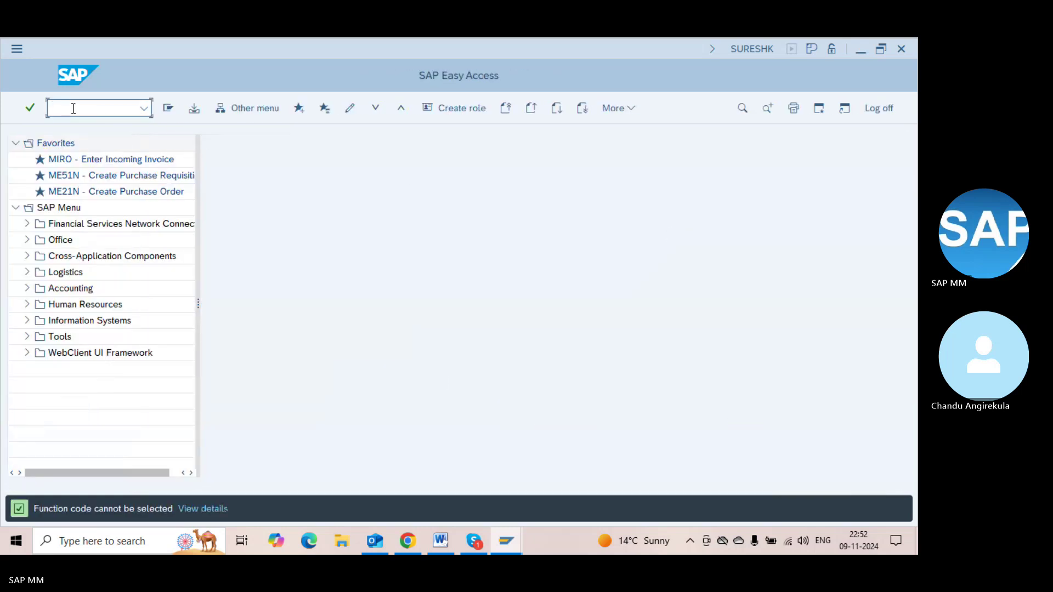
{"action": "key", "text": "alt+Tab"}
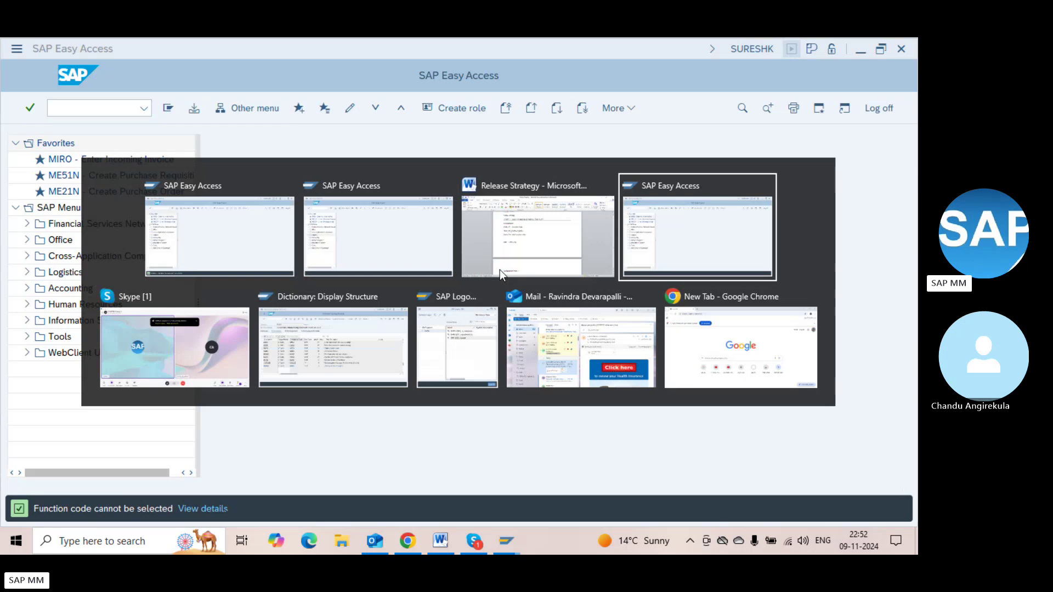
{"action": "key", "text": "Escape"}
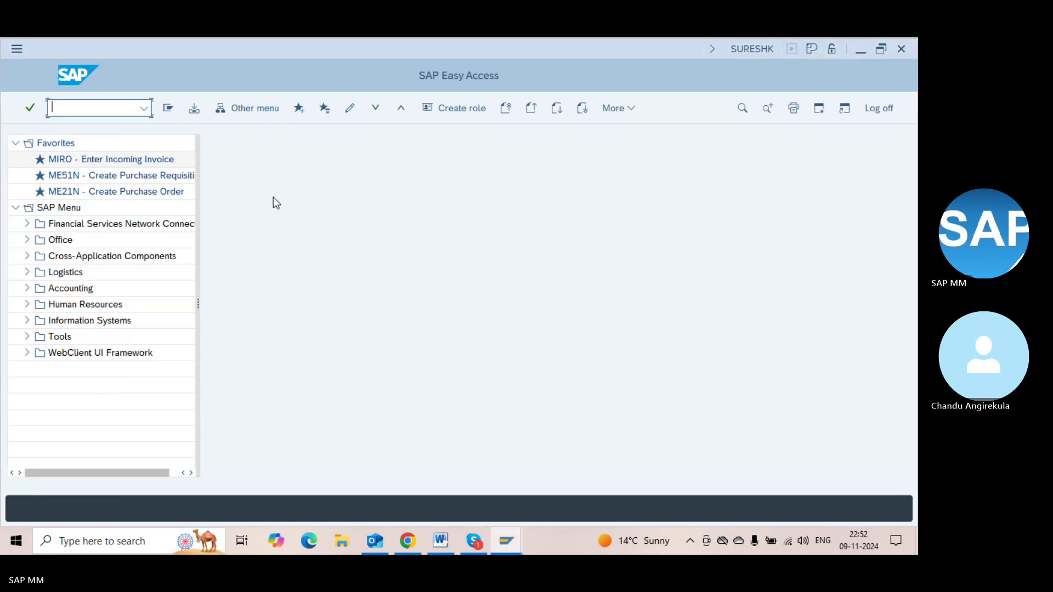
{"action": "type", "text": "sbw"}
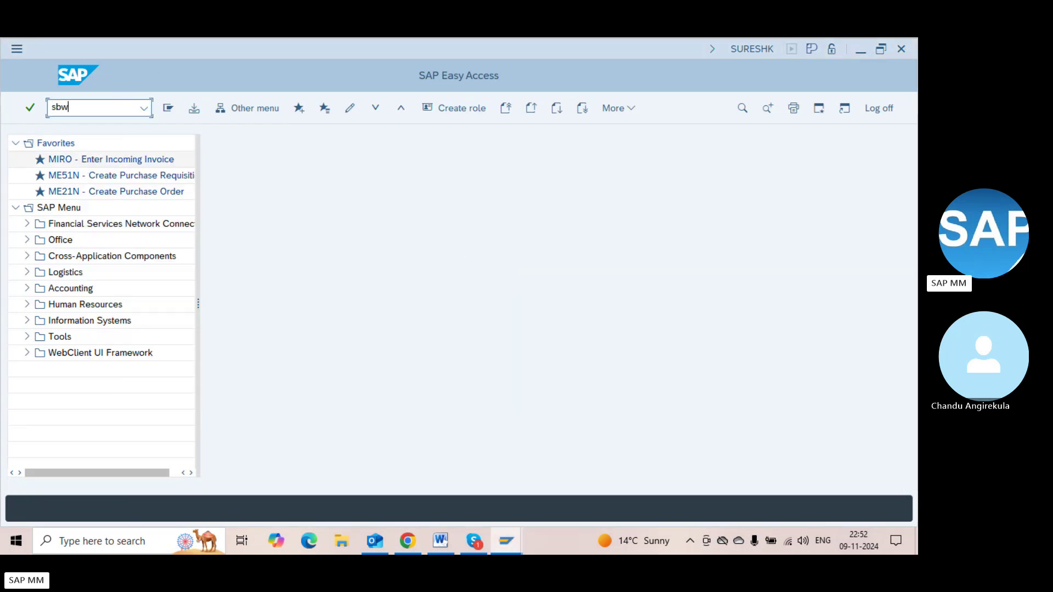
{"action": "type", "text": "p"}
{"action": "key", "text": "Return"}
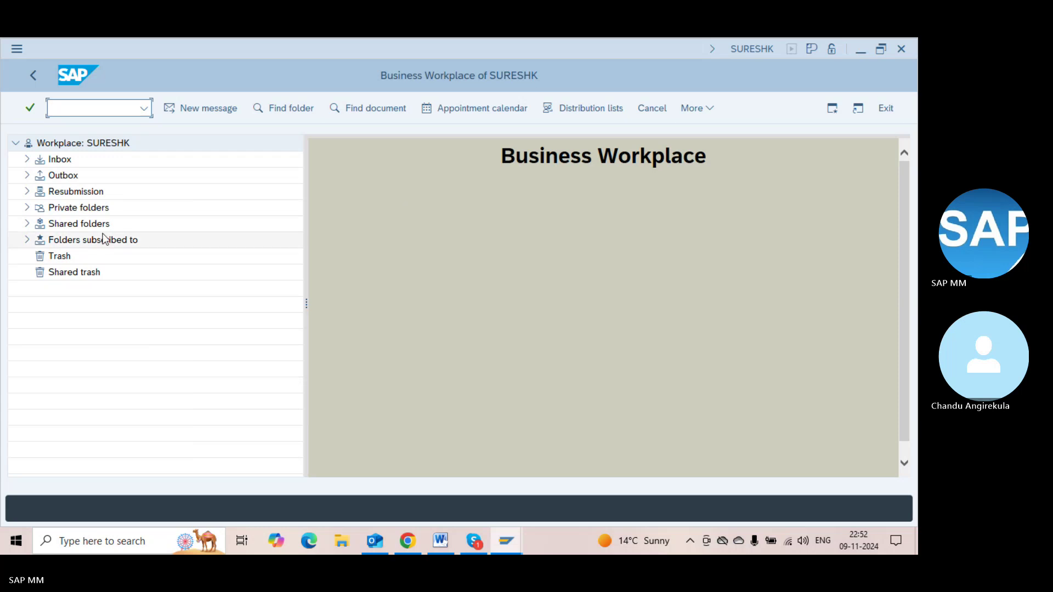
{"action": "left_click", "coordinate": [26, 175]}
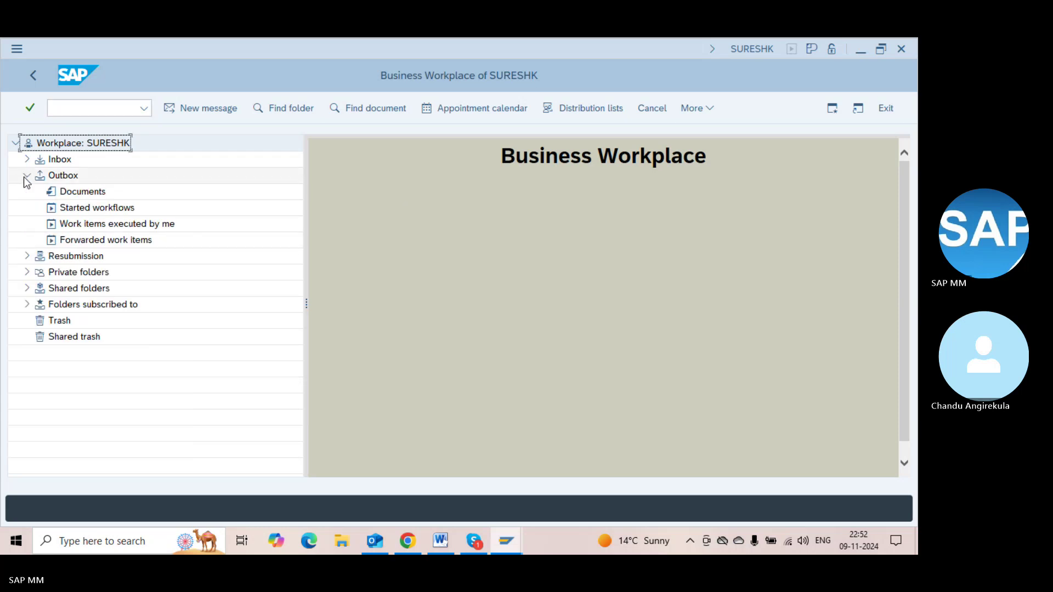
{"action": "left_click", "coordinate": [82, 192]}
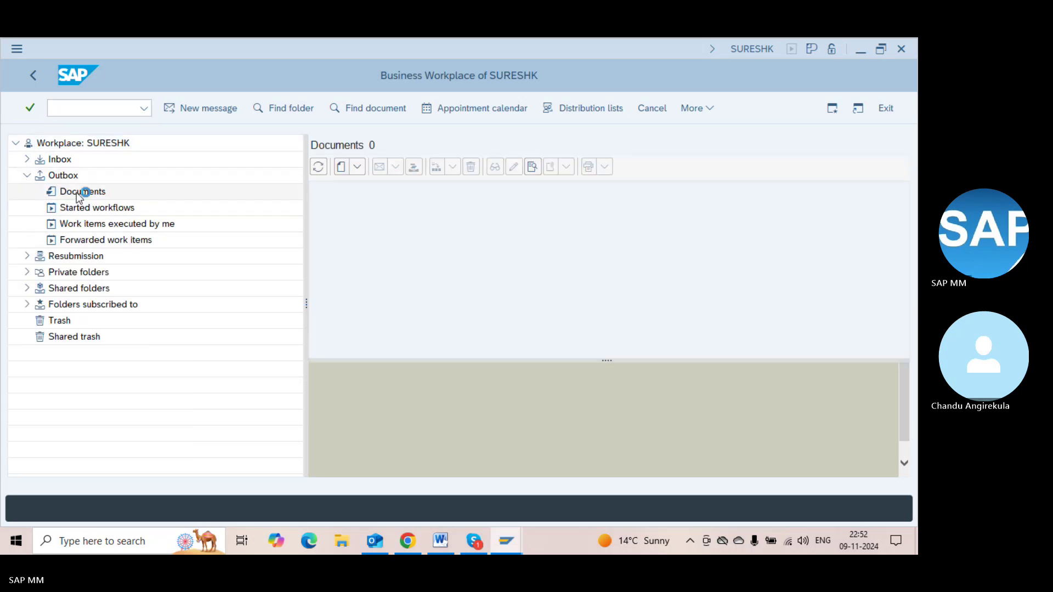
{"action": "left_click", "coordinate": [94, 207]}
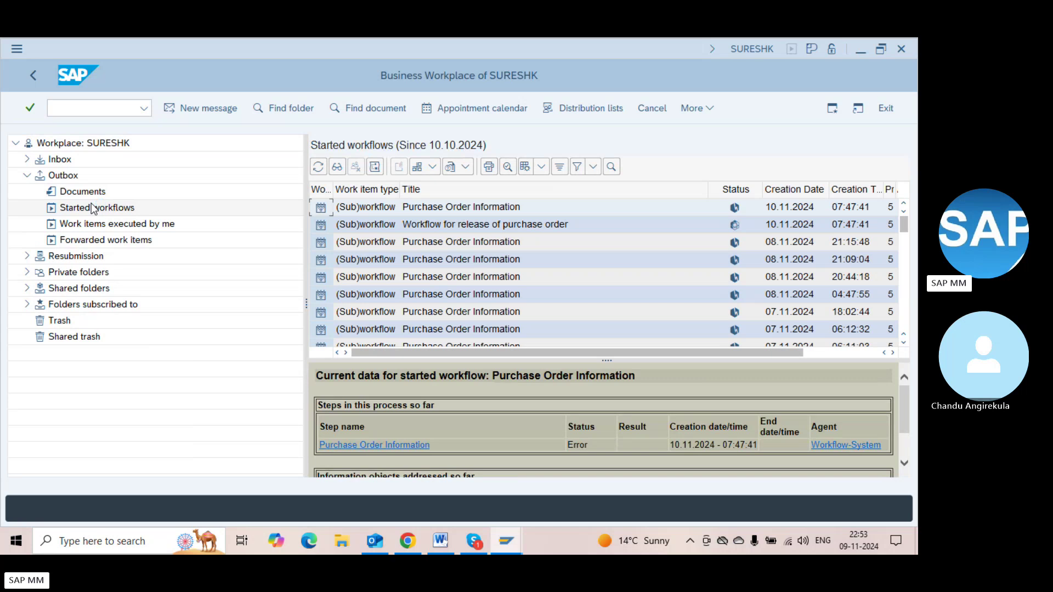
{"action": "double_click", "coordinate": [464, 225]}
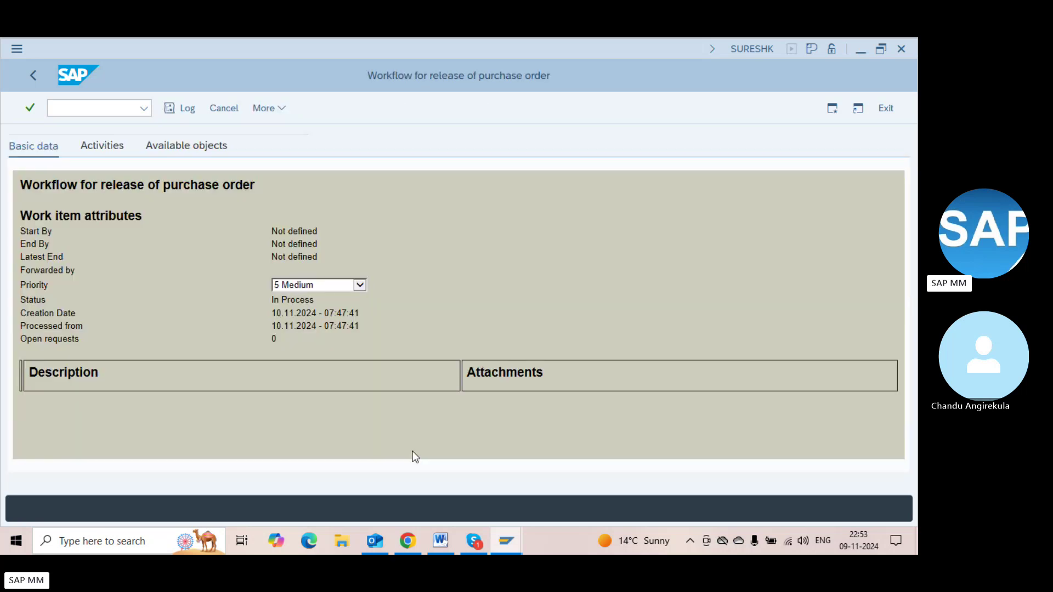
{"action": "key", "text": "F3"}
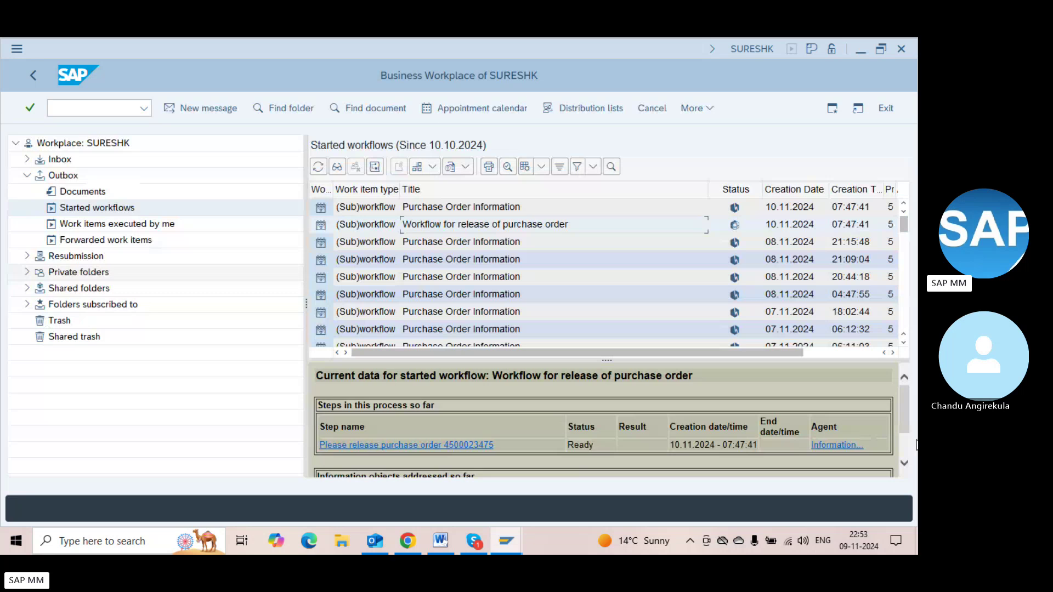
{"action": "scroll", "coordinate": [907, 443], "scroll_direction": "down", "scroll_amount": 3}
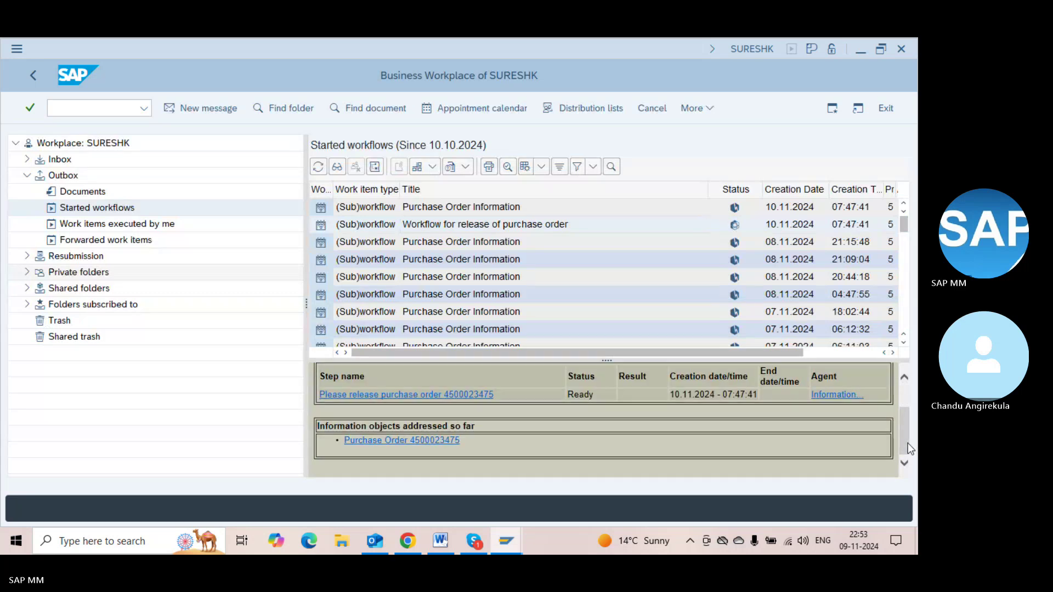
{"action": "left_click", "coordinate": [487, 398]}
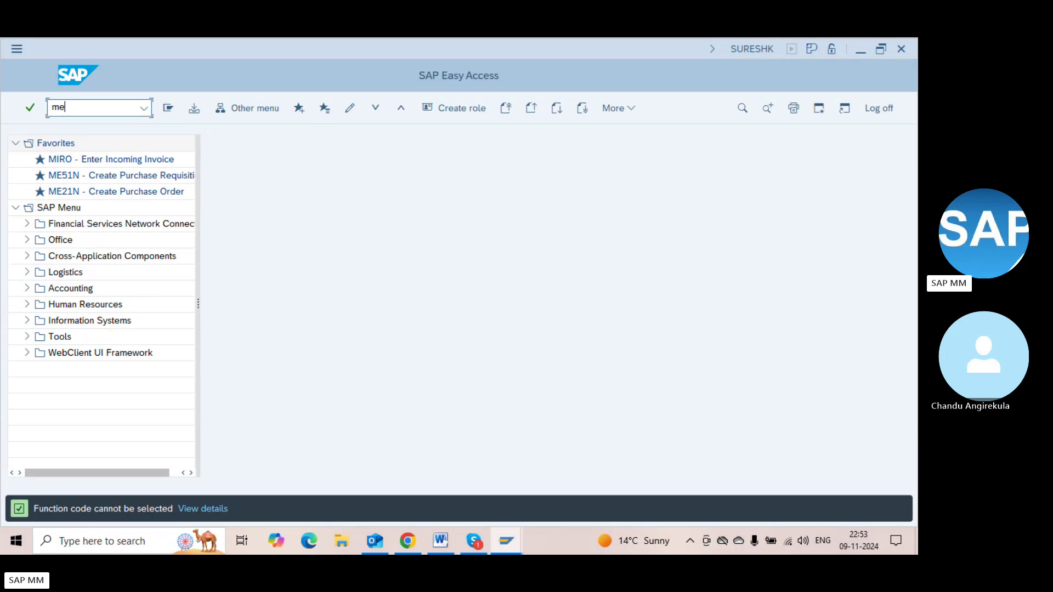
{"action": "type", "text": "me29n"}
{"action": "key", "text": "Return"}
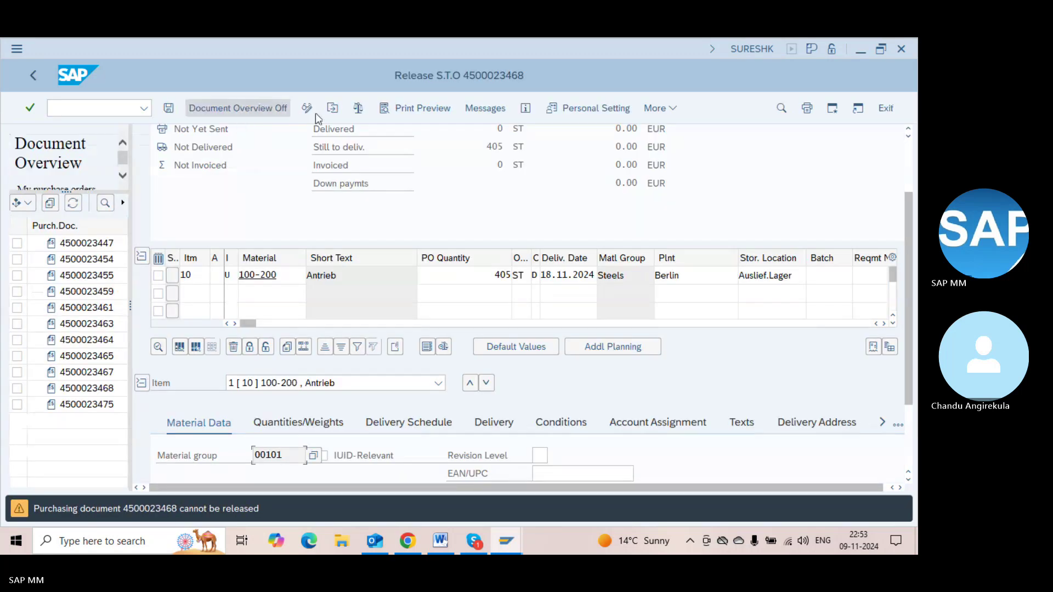
{"action": "left_click", "coordinate": [333, 108]}
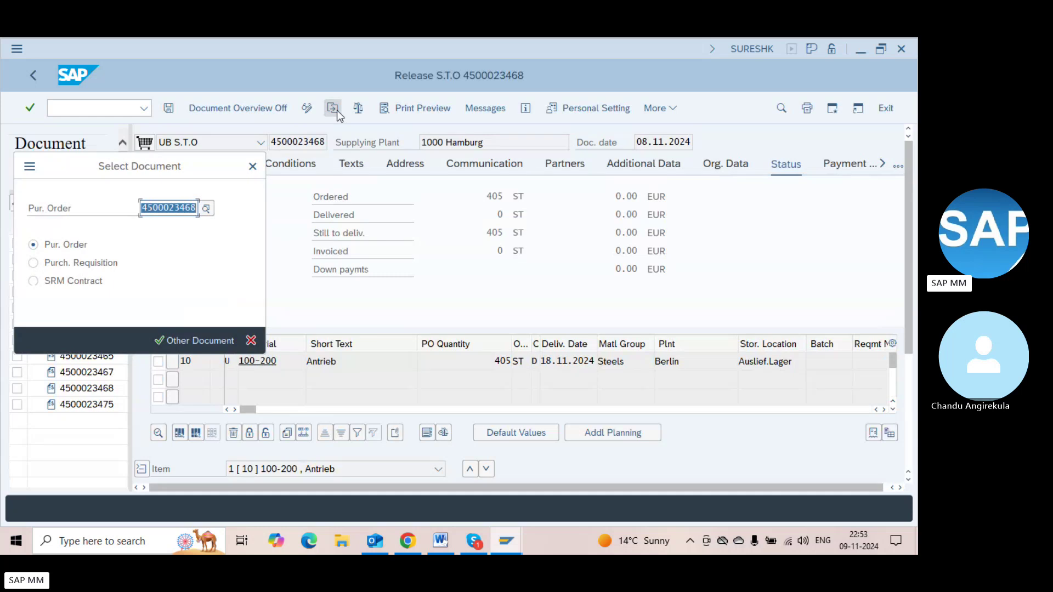
{"action": "key", "text": "End"}
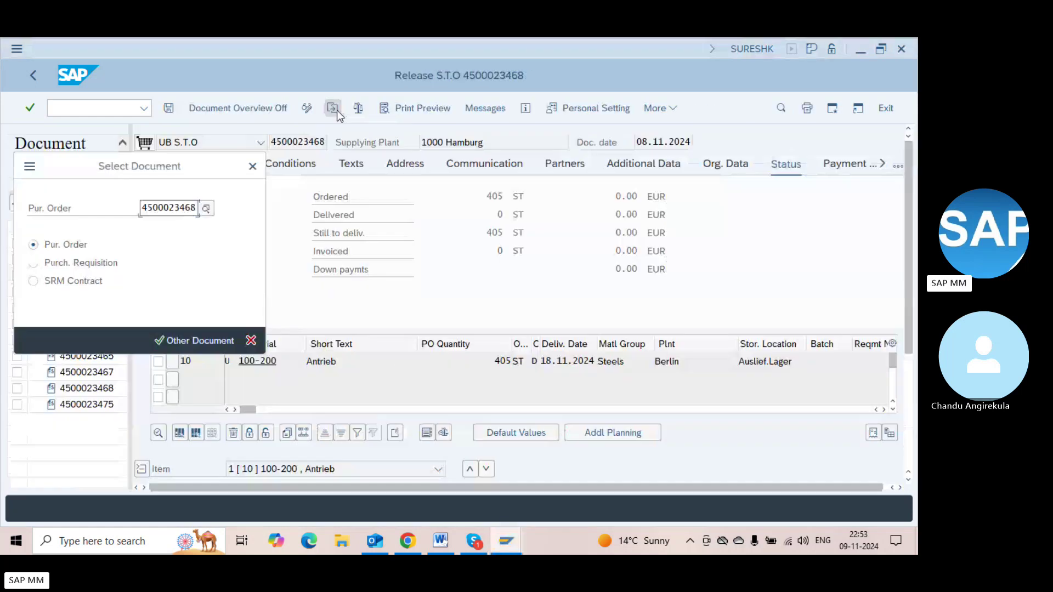
{"action": "key", "text": "BackSpace"}
{"action": "key", "text": "BackSpace"}
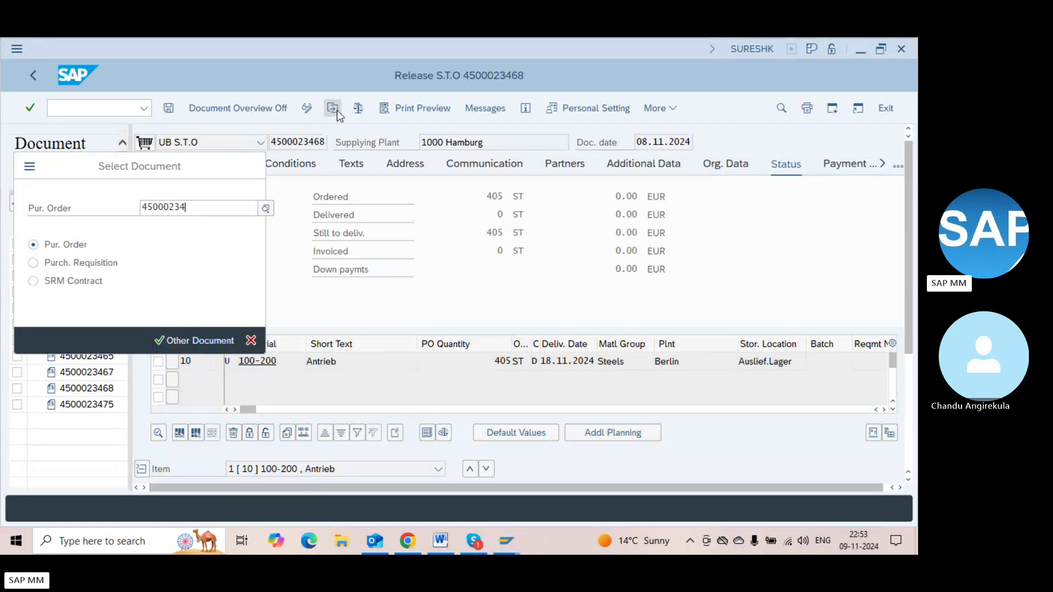
{"action": "key", "text": "Return"}
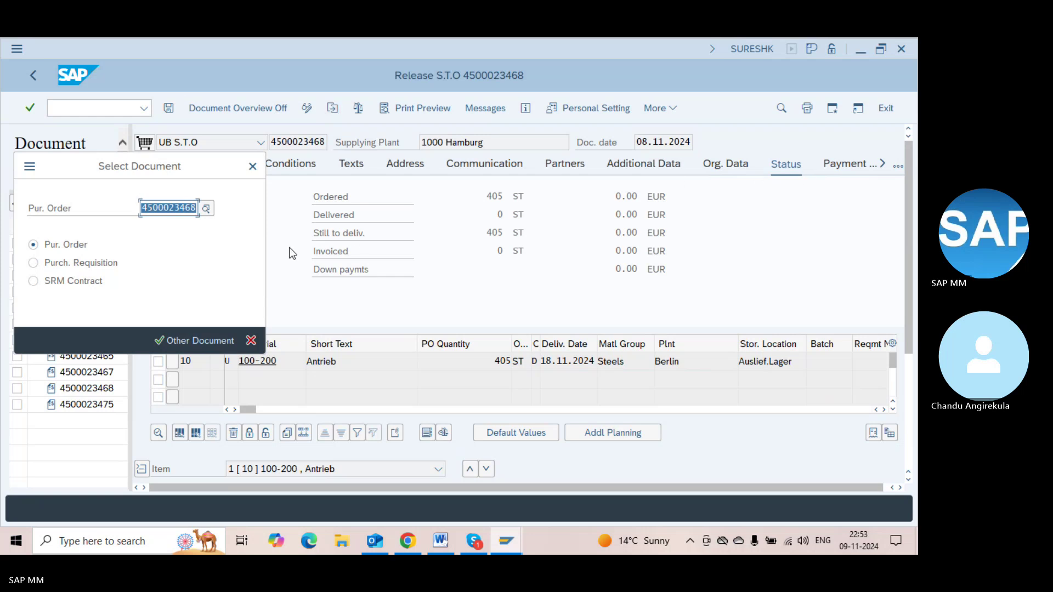
{"action": "key", "text": "End"}
{"action": "key", "text": "BackSpace"}
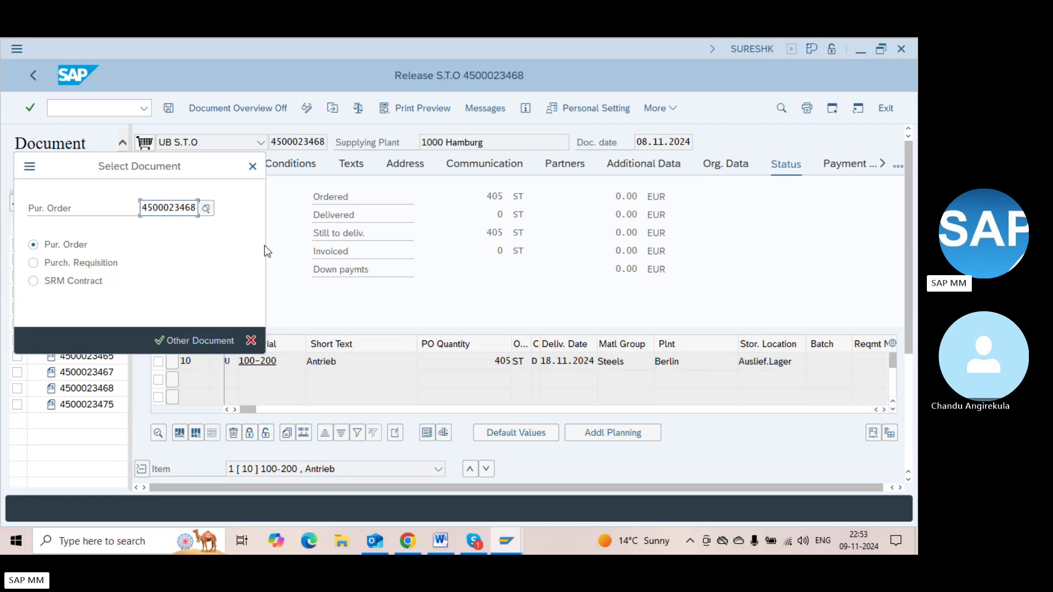
{"action": "key", "text": "BackSpace"}
{"action": "type", "text": "75"}
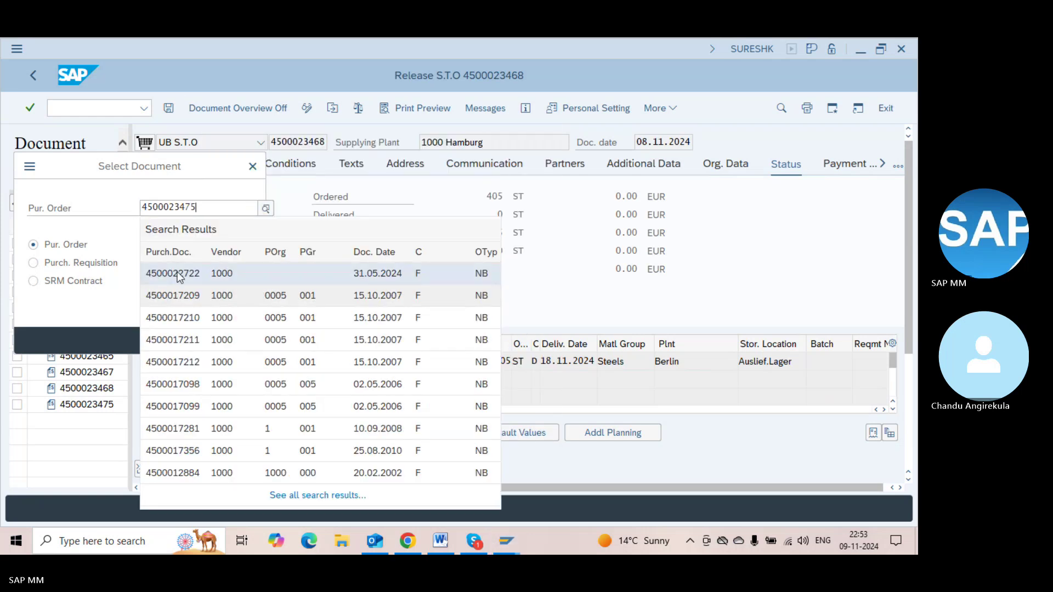
{"action": "key", "text": "alt+Tab"}
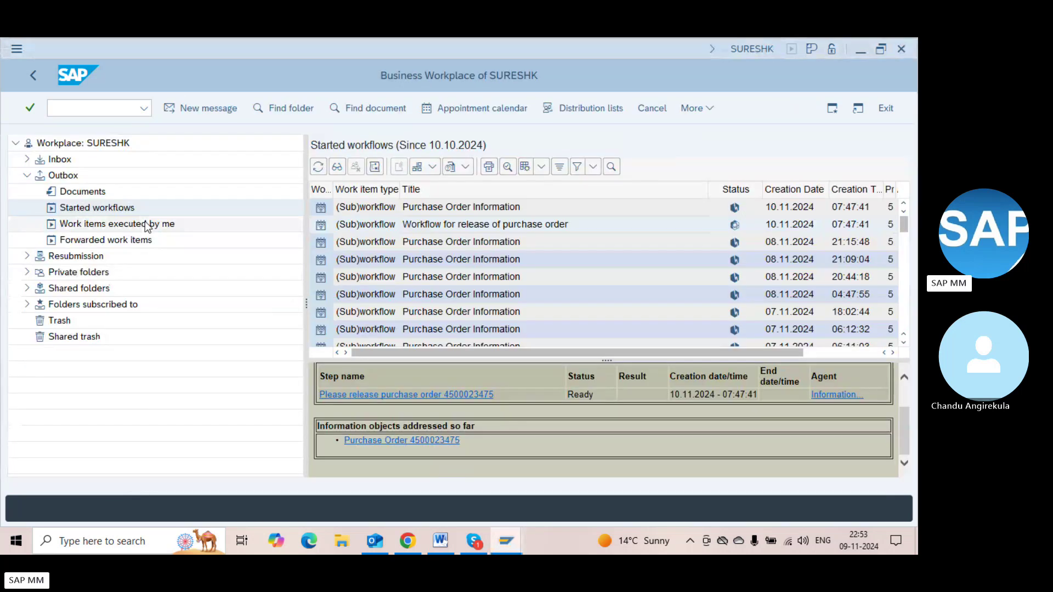
{"action": "key", "text": "alt+Tab"}
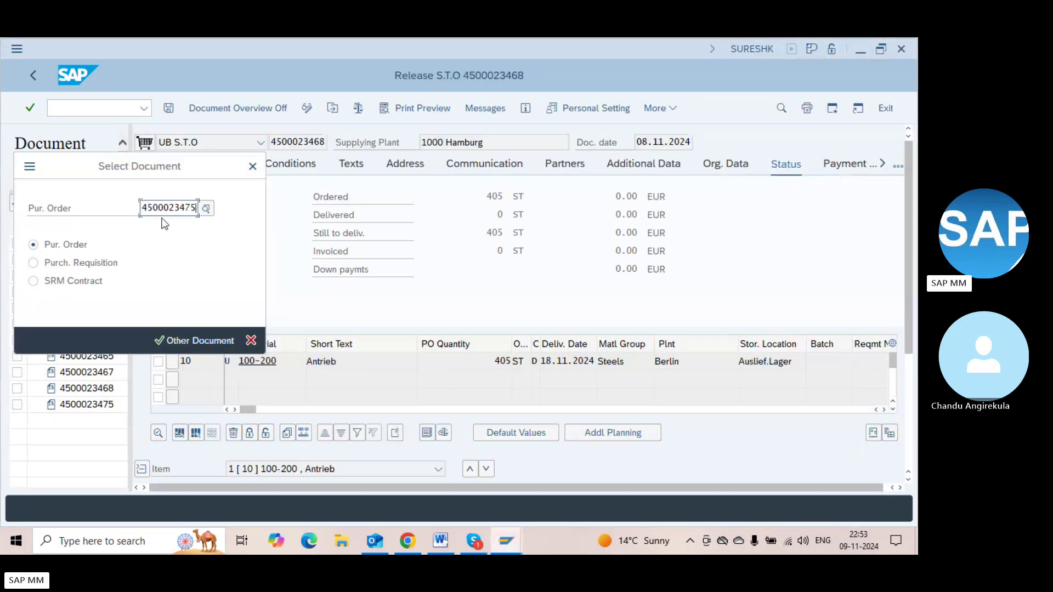
{"action": "key", "text": "Return"}
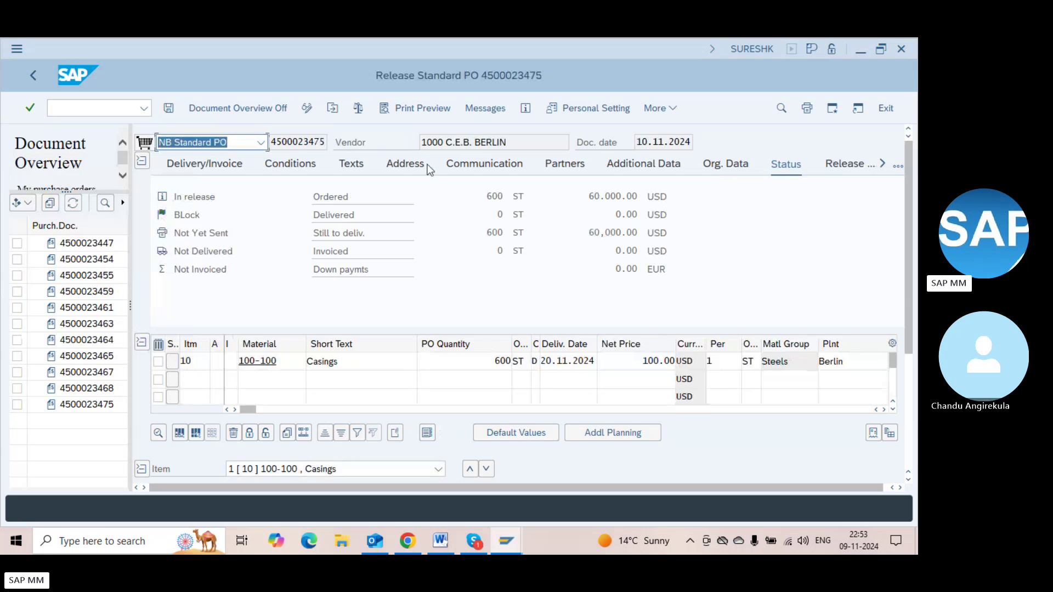
Check the PO's Release strategy tab, confirming L9 Processor release is possible
{"action": "left_click", "coordinate": [845, 166]}
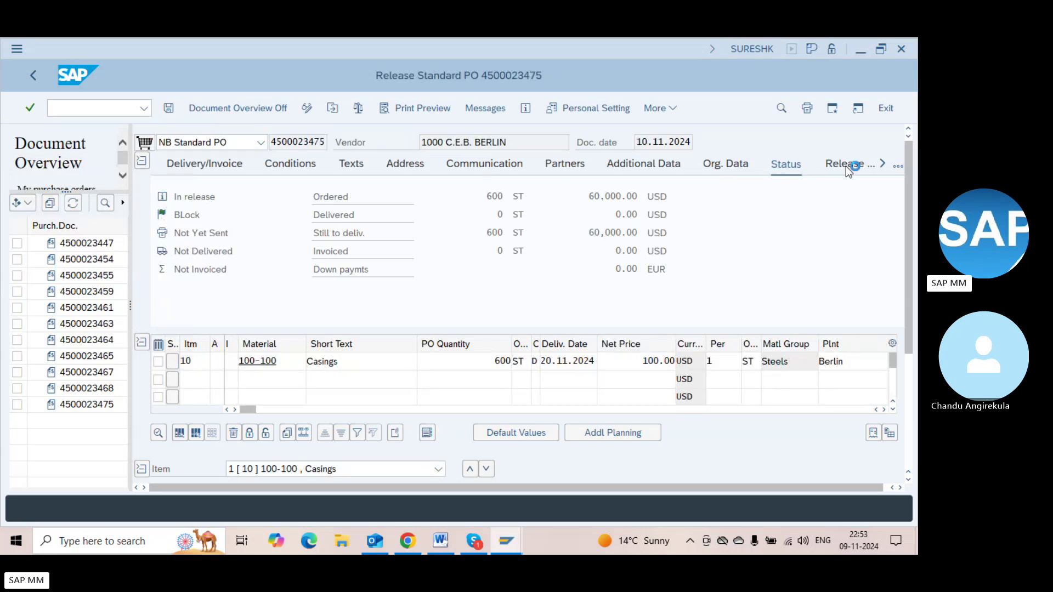
{"action": "left_click", "coordinate": [307, 108]}
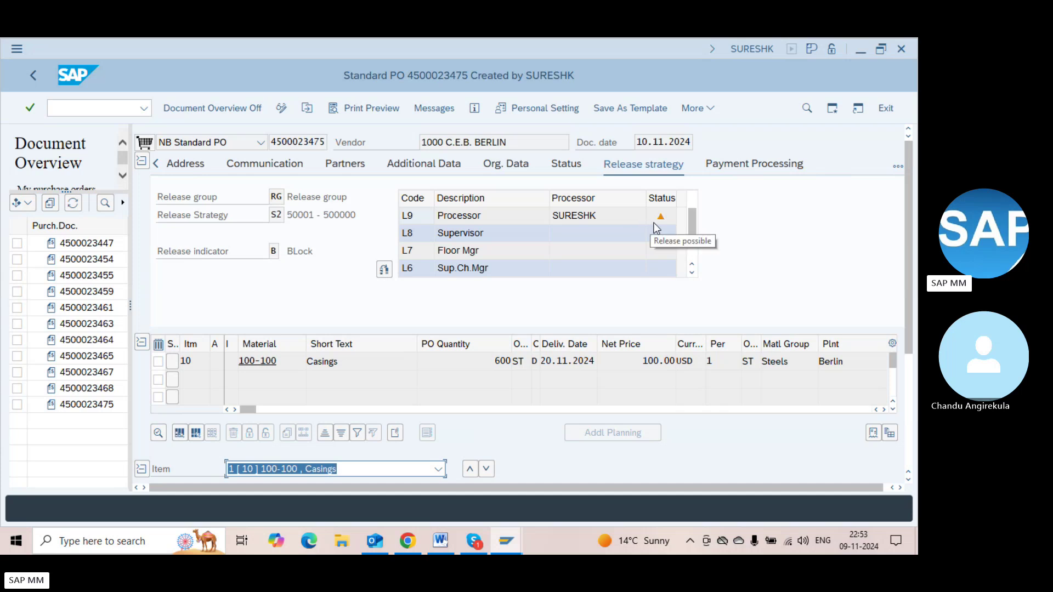
{"action": "left_click", "coordinate": [281, 108]}
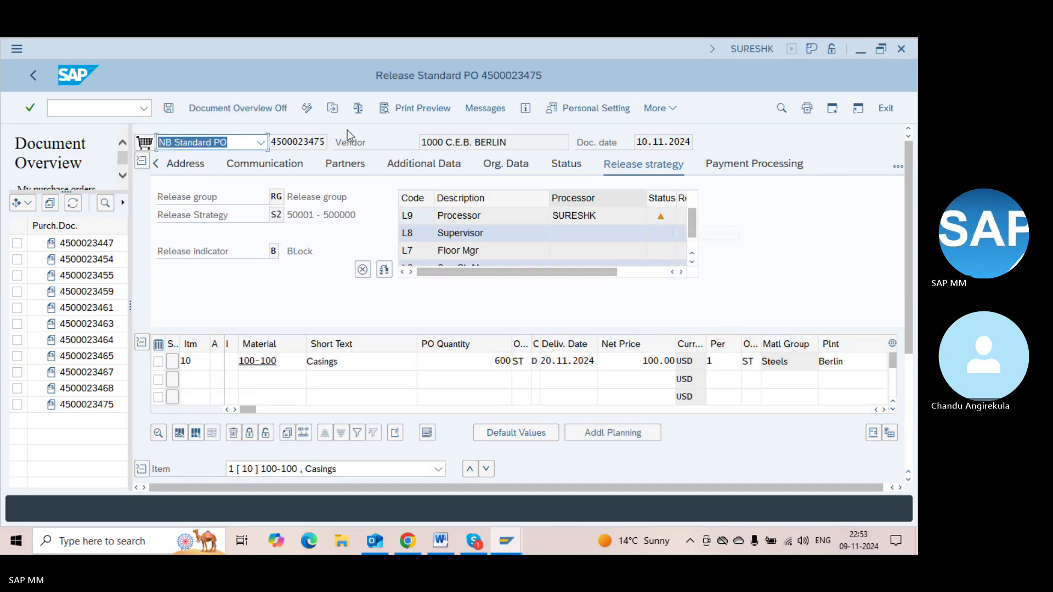
{"action": "left_click", "coordinate": [305, 109]}
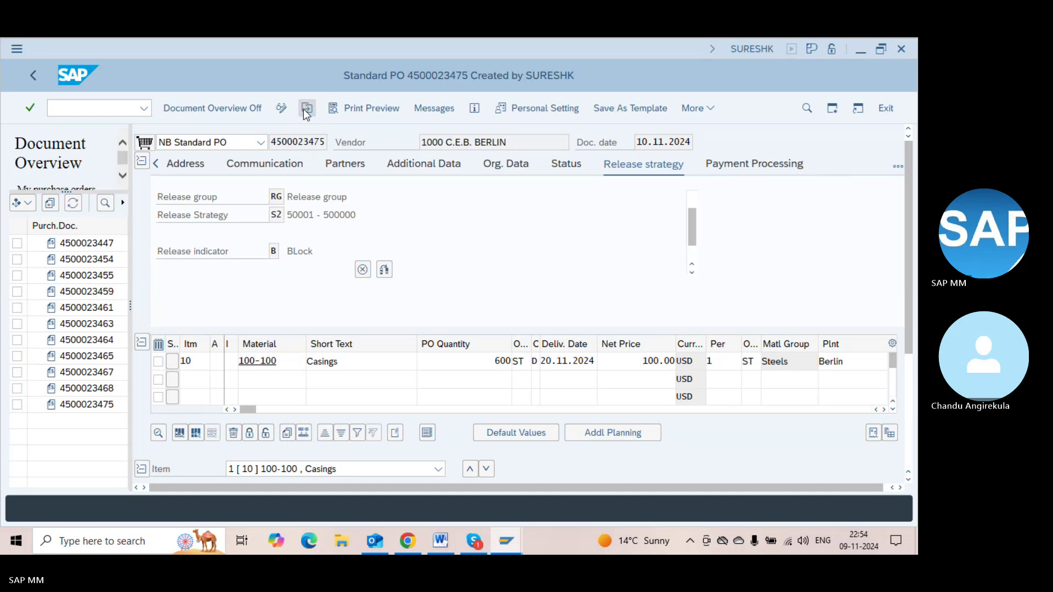
{"action": "left_click", "coordinate": [307, 108]}
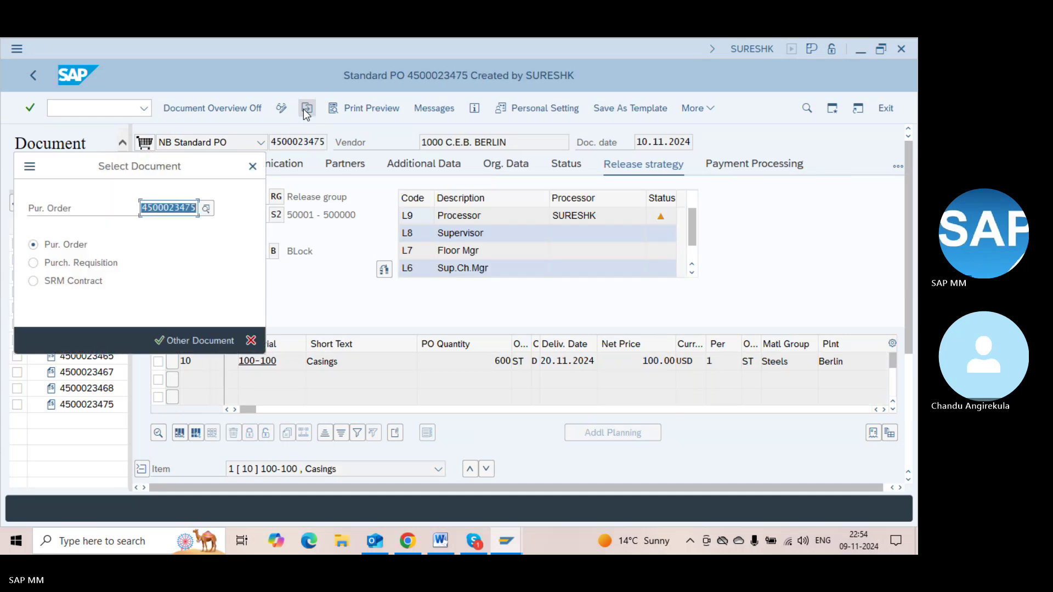
{"action": "key", "text": "Escape"}
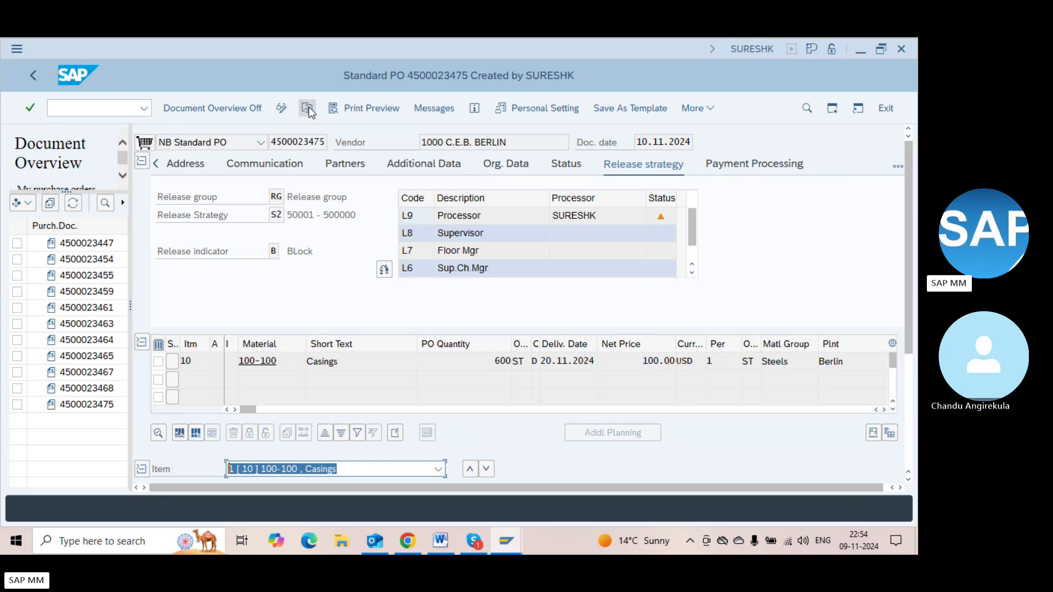
Look up the current transaction code in system information, then return to SAP Easy Access
{"action": "left_click", "coordinate": [746, 48]}
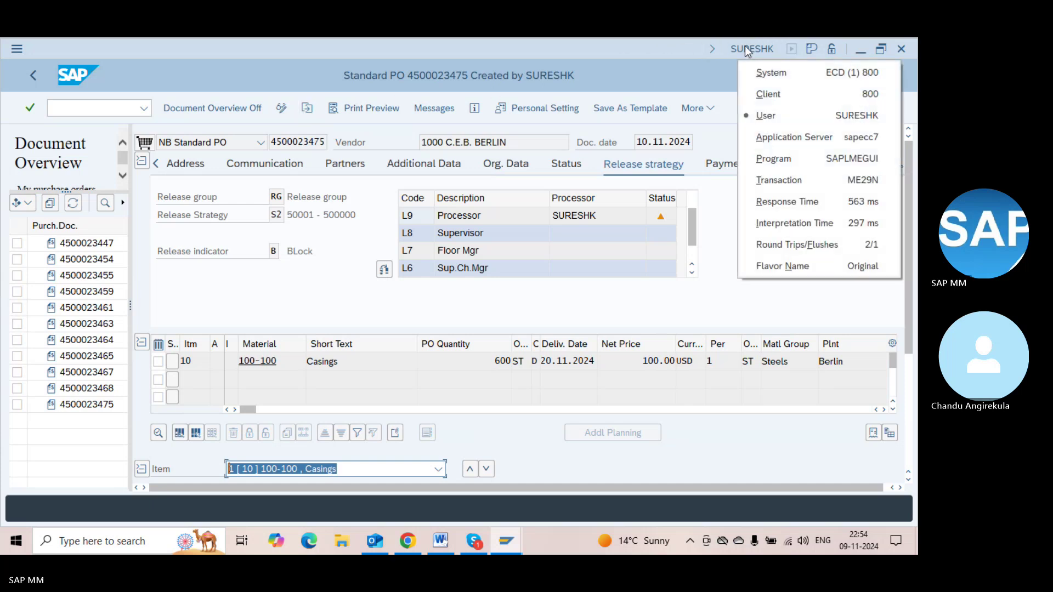
{"action": "left_click", "coordinate": [828, 179]}
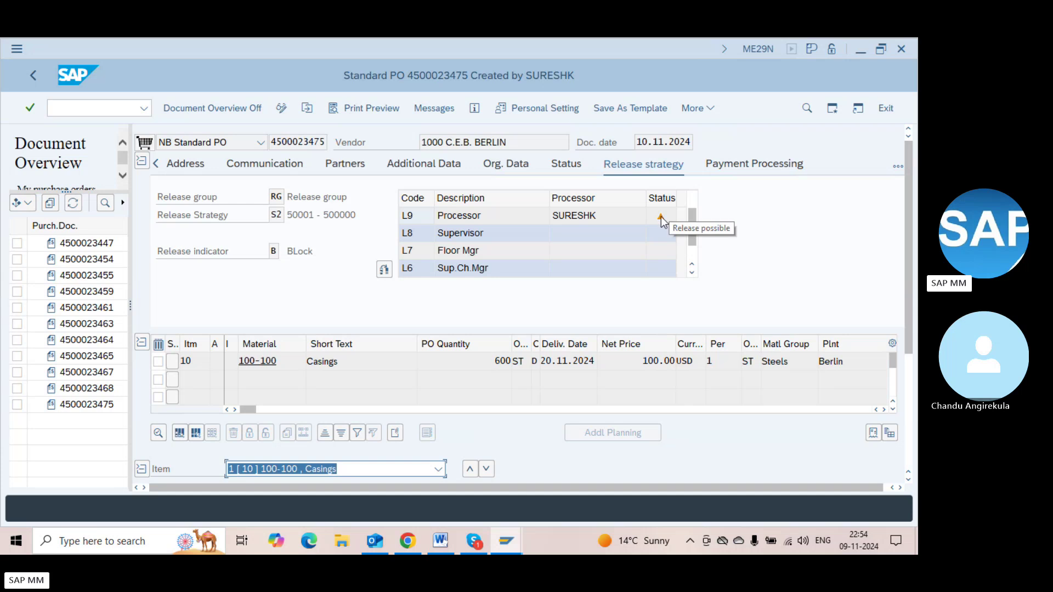
{"action": "key", "text": "alt+Tab"}
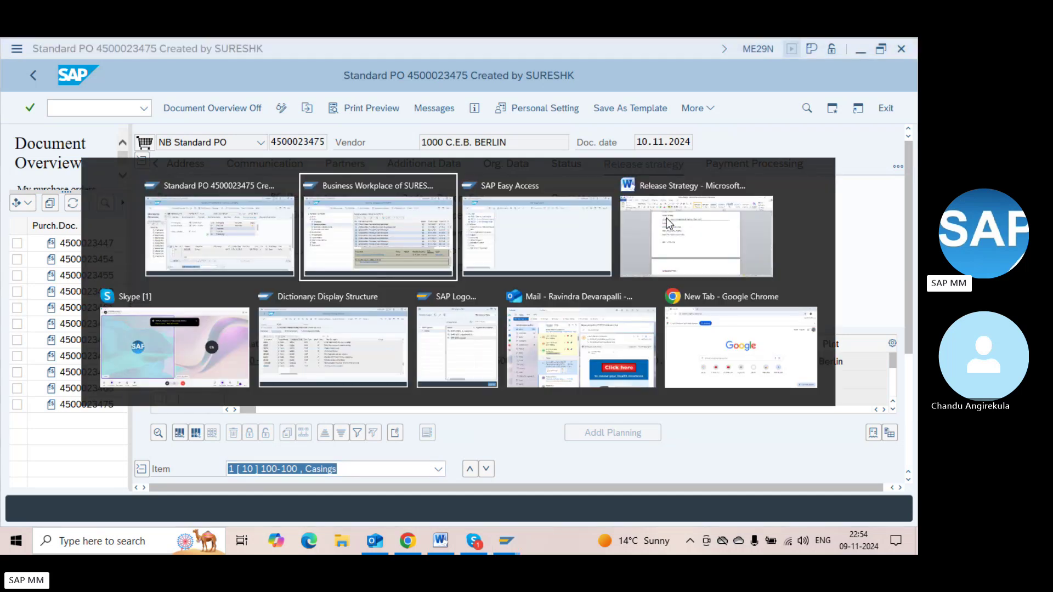
{"action": "key", "text": "Escape"}
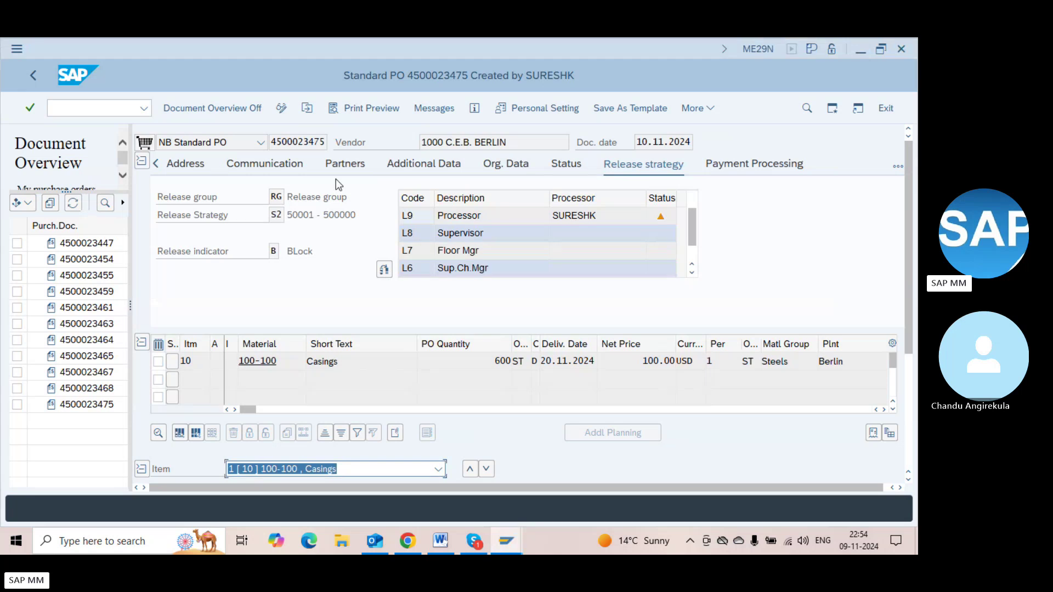
{"action": "key", "text": "alt+Tab"}
{"action": "key", "text": "Tab"}
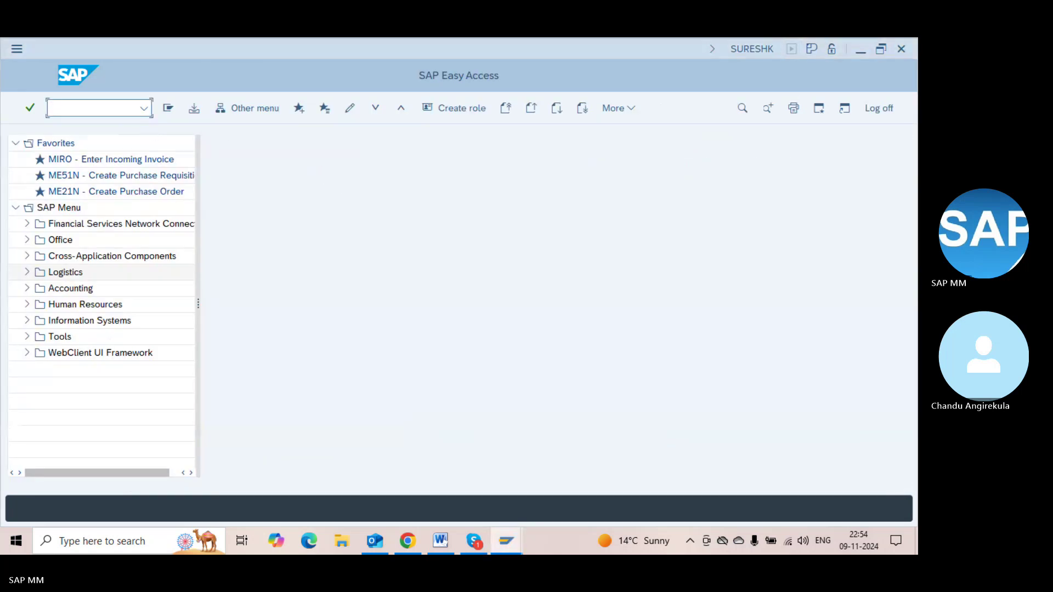
In ME28, list documents awaiting release for release group RG and release code L9
{"action": "type", "text": "me28"}
{"action": "key", "text": "Return"}
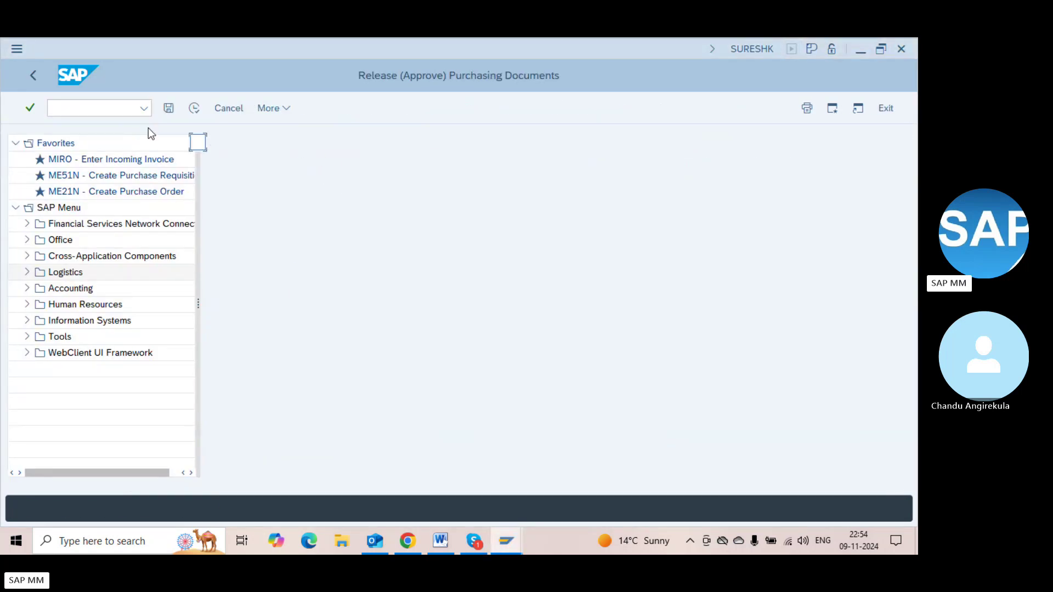
{"action": "key", "text": "alt+Tab"}
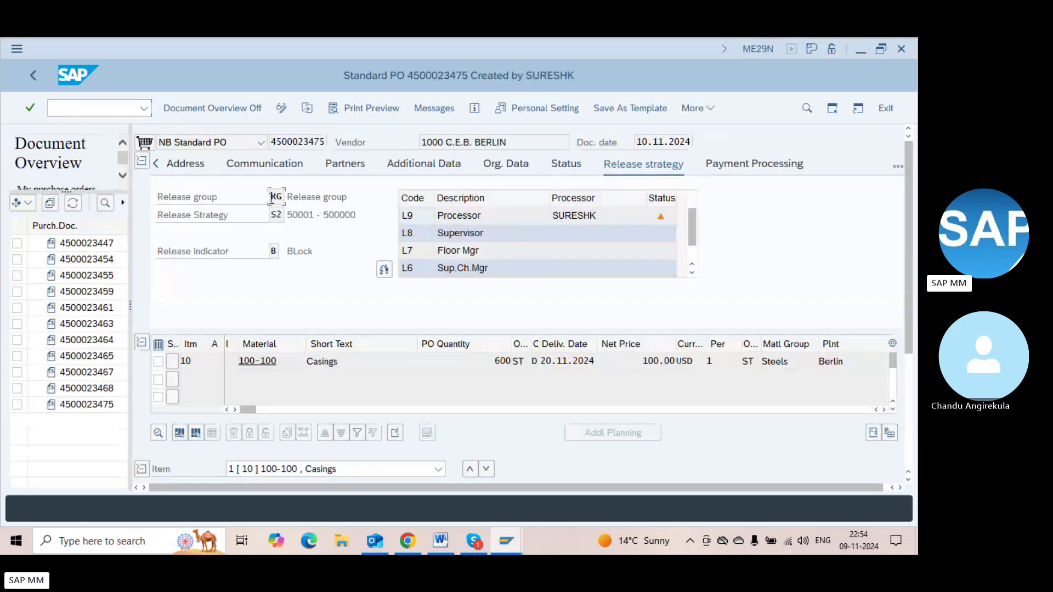
{"action": "key", "text": "alt+Tab"}
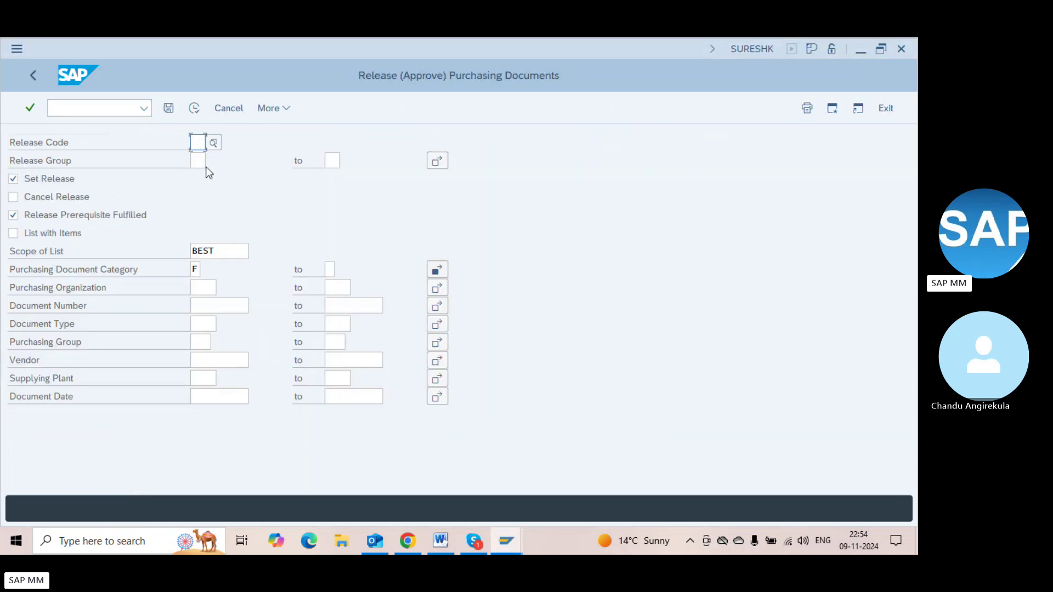
{"action": "type", "text": "RG"}
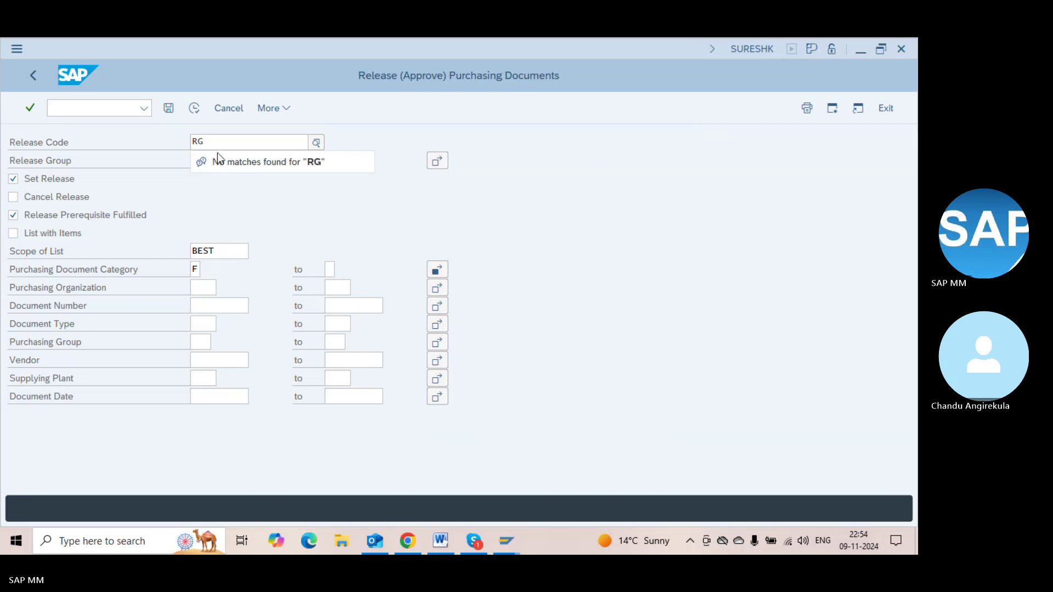
{"action": "key", "text": "alt+Tab"}
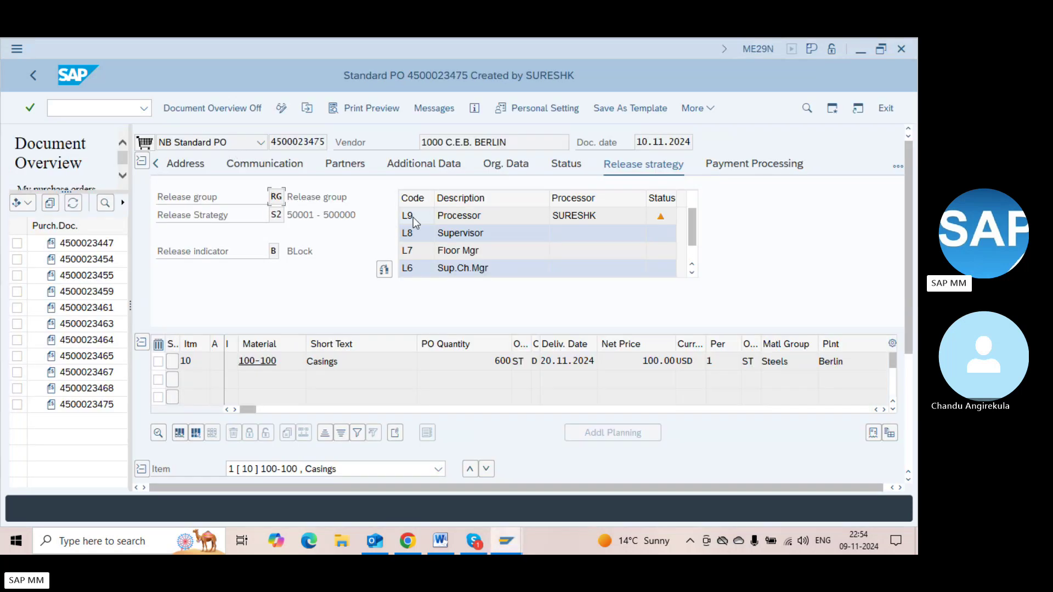
{"action": "key", "text": "alt+Tab"}
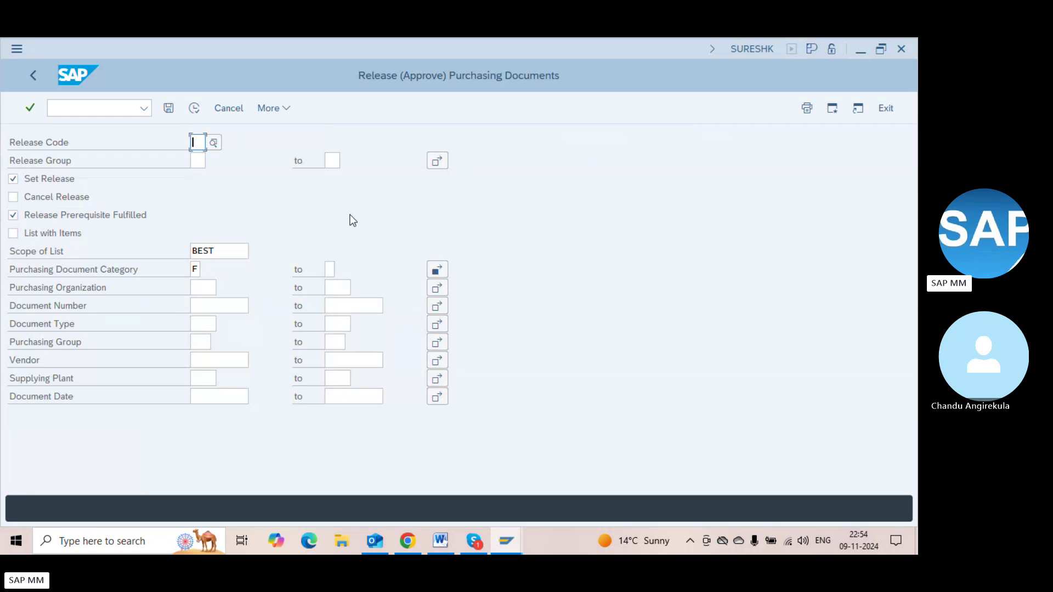
{"action": "type", "text": "L9"}
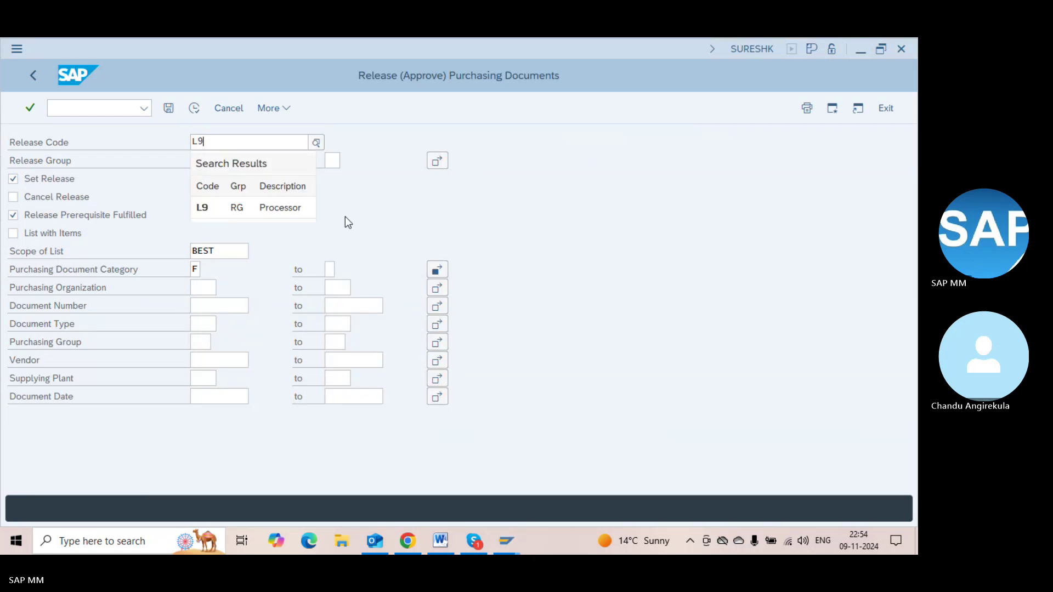
{"action": "left_click", "coordinate": [289, 209]}
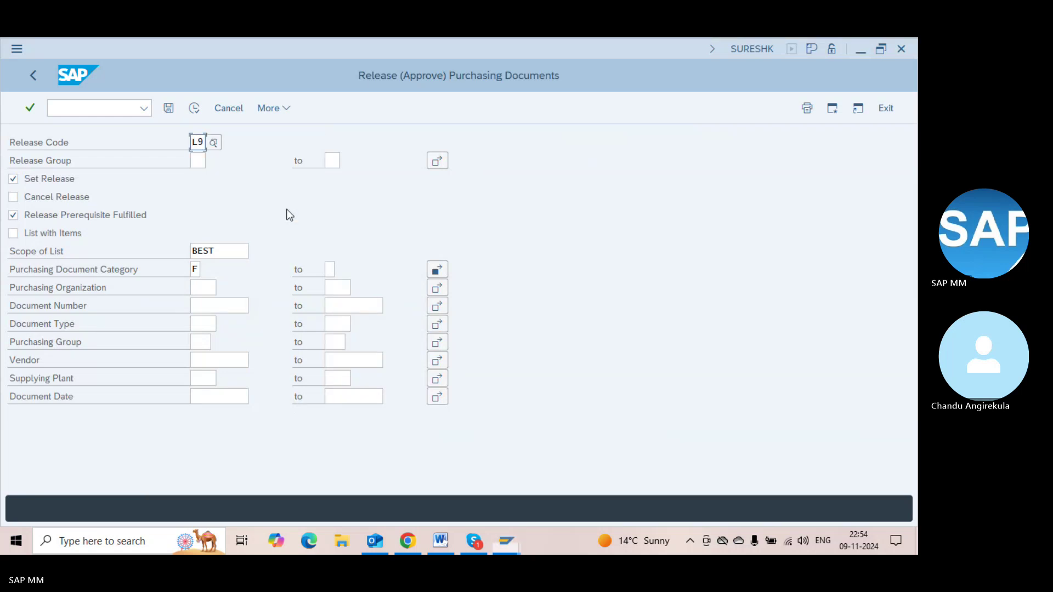
{"action": "left_click", "coordinate": [202, 161]}
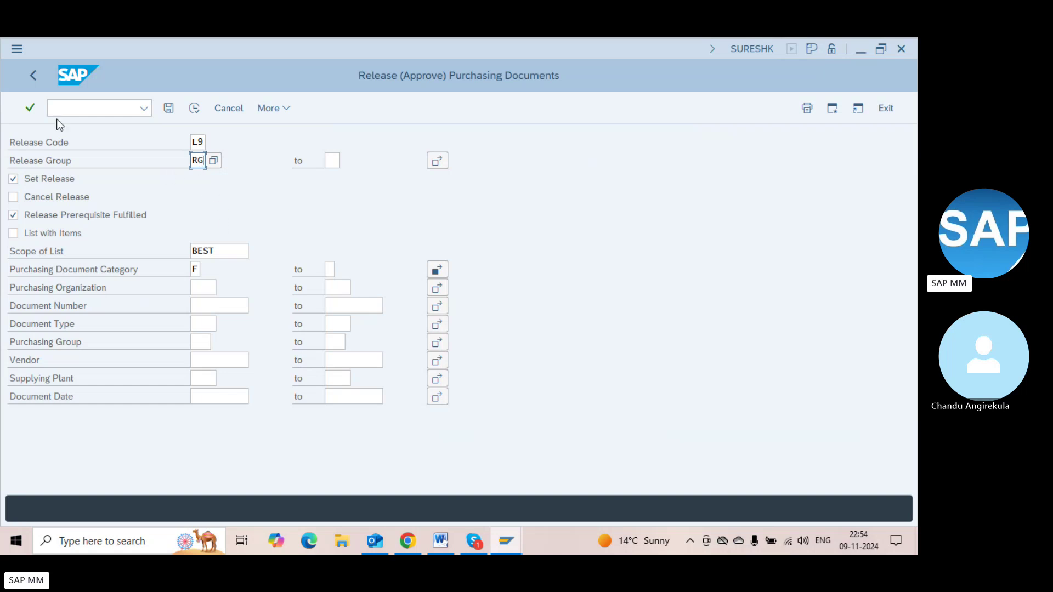
{"action": "left_click", "coordinate": [200, 109]}
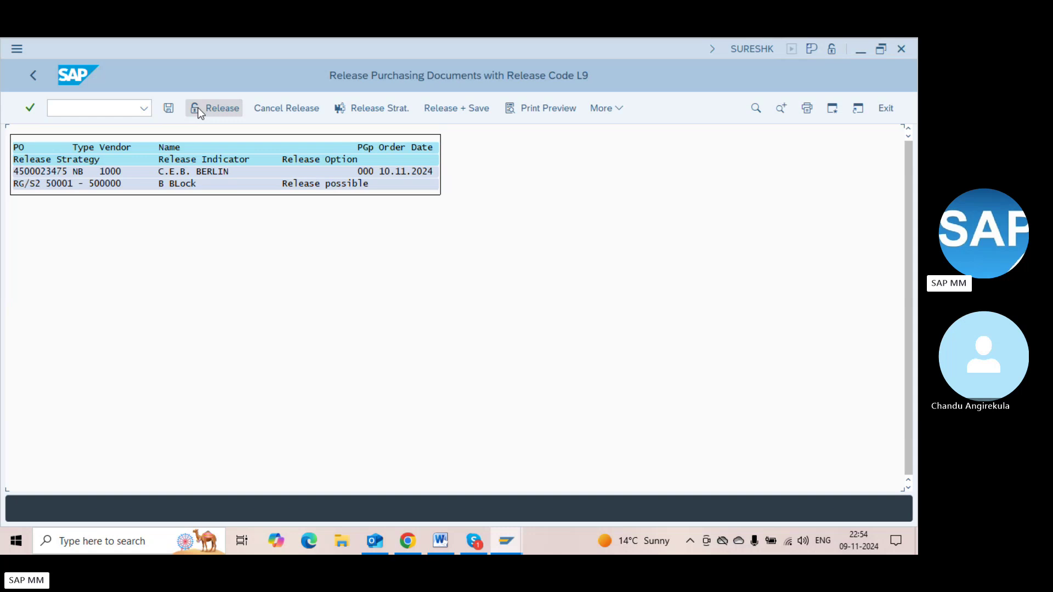
{"action": "left_click", "coordinate": [56, 173]}
{"action": "left_click", "coordinate": [221, 114]}
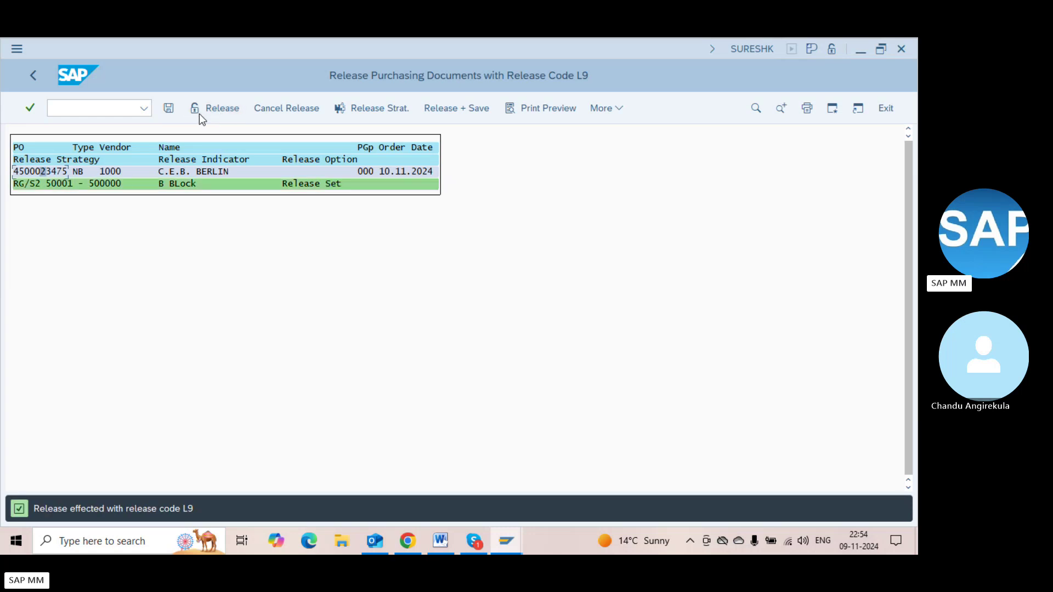
{"action": "left_click", "coordinate": [169, 108]}
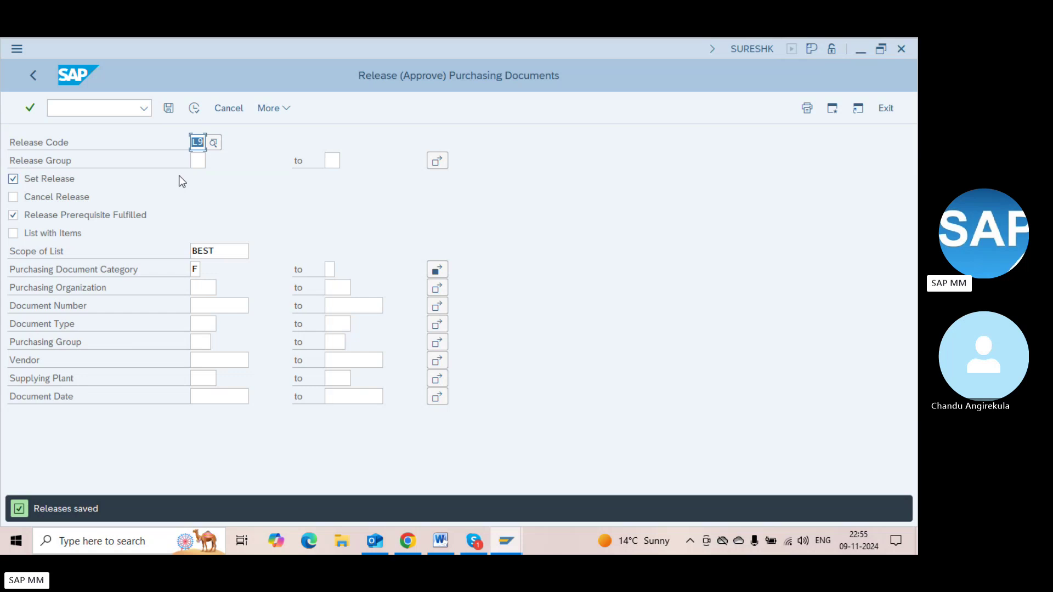
{"action": "key", "text": "F3"}
{"action": "key", "text": "F3"}
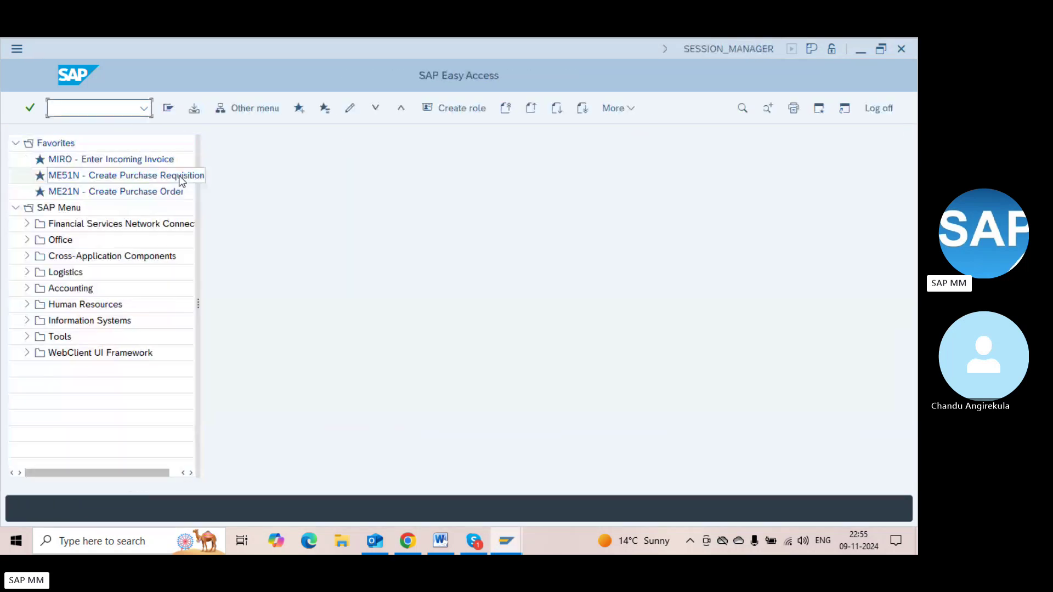
{"action": "type", "text": "me23n"}
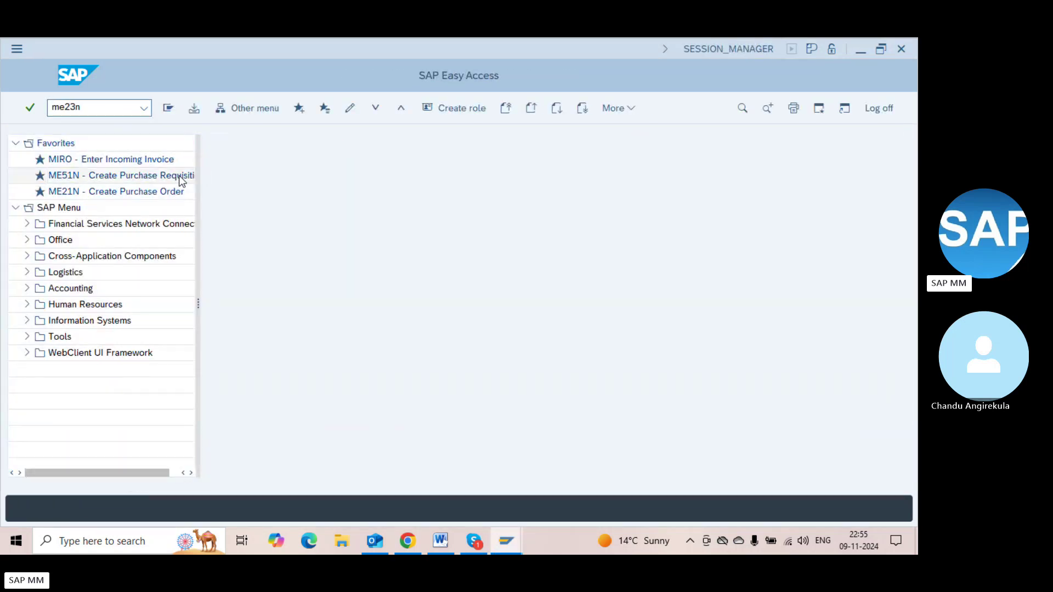
{"action": "key", "text": "Return"}
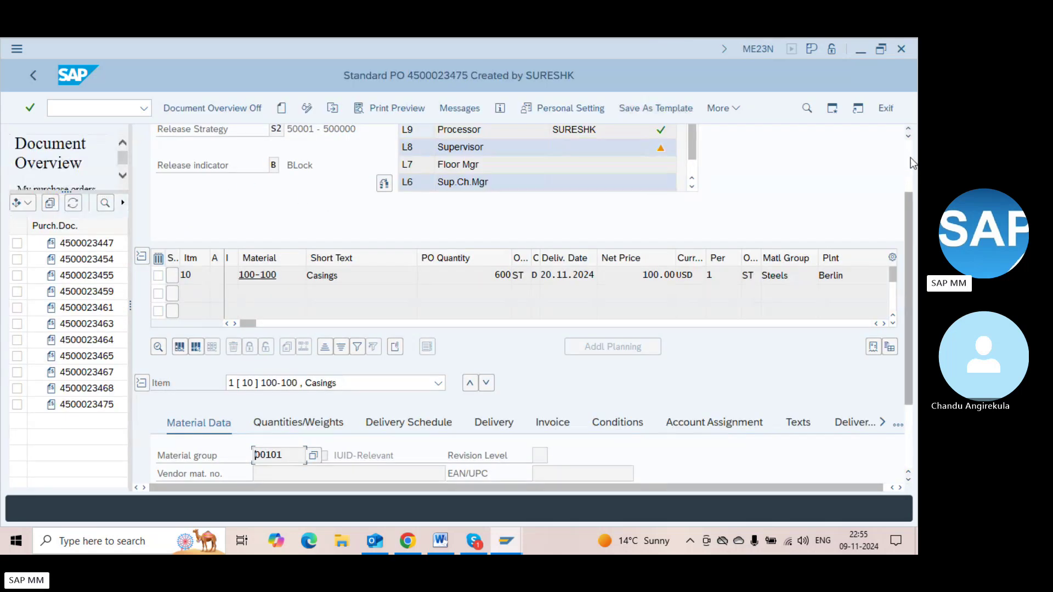
{"action": "scroll", "coordinate": [910, 167], "scroll_direction": "up", "scroll_amount": 3}
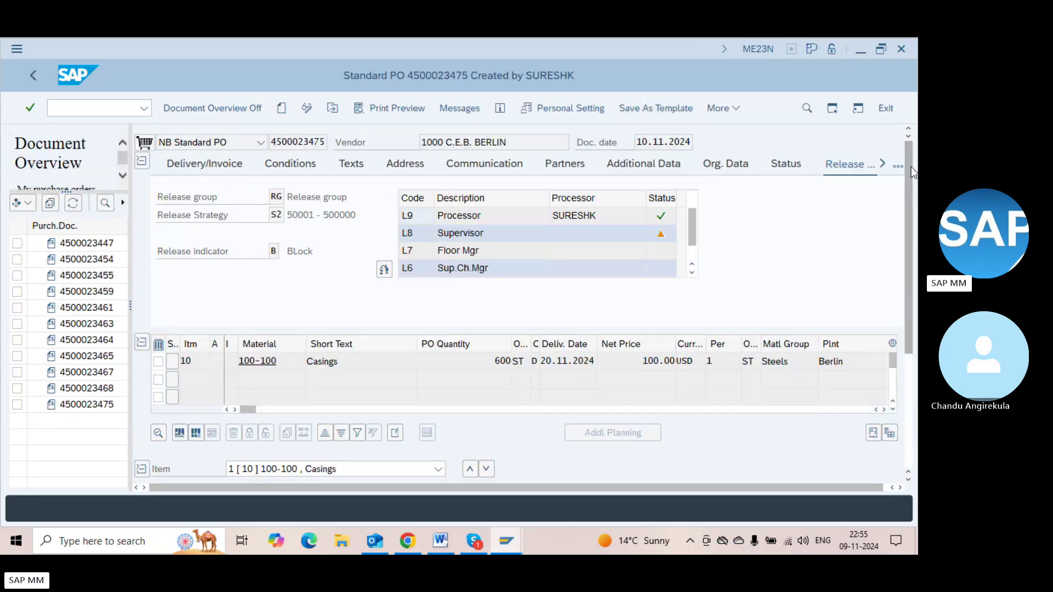
{"action": "left_click", "coordinate": [660, 220]}
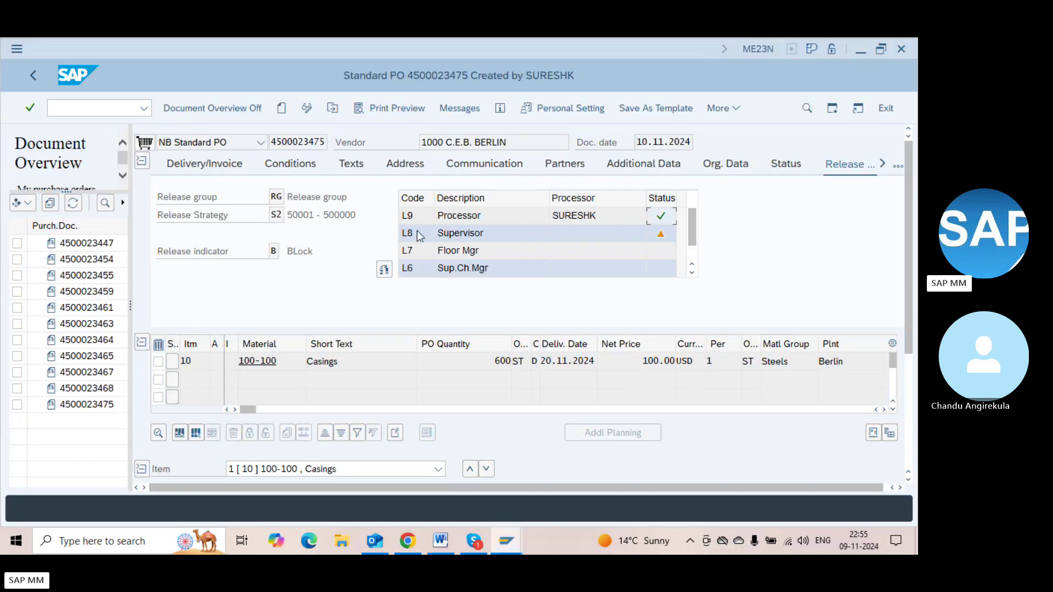
{"action": "left_click", "coordinate": [420, 236]}
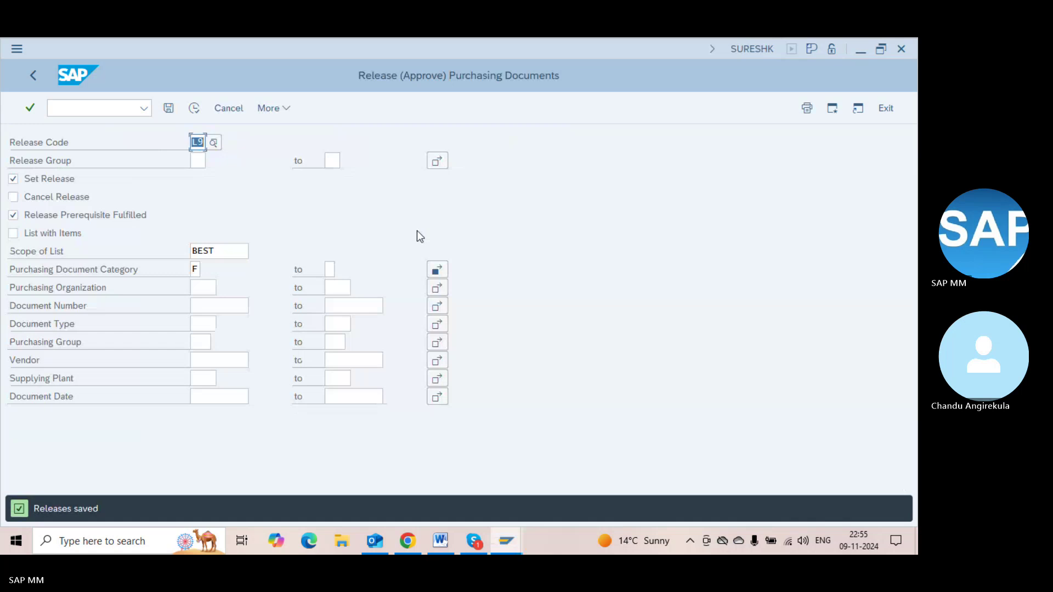
{"action": "type", "text": "L8"}
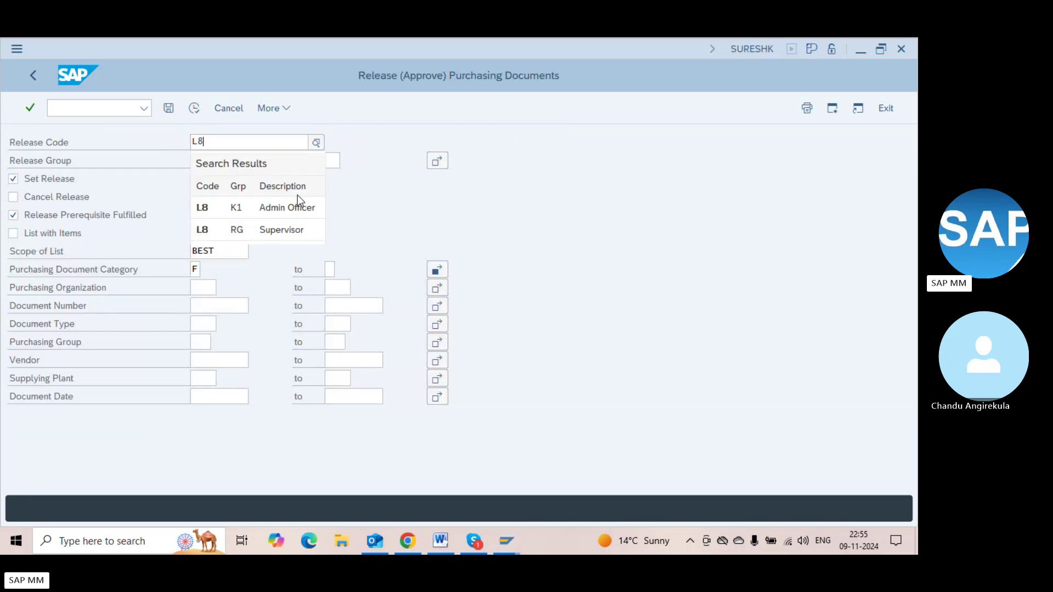
{"action": "left_click", "coordinate": [282, 226]}
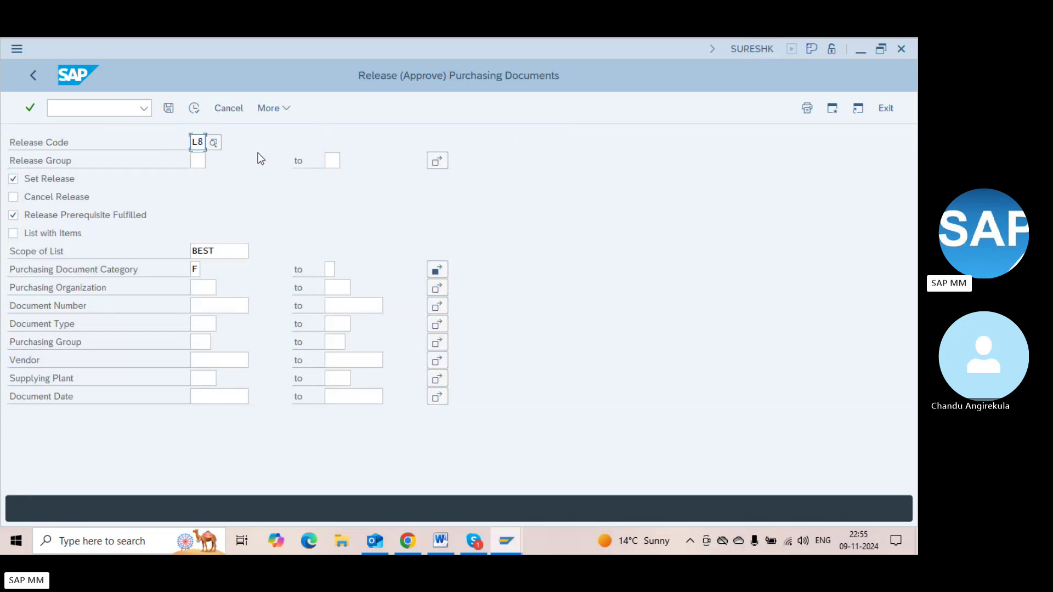
{"action": "left_click", "coordinate": [195, 109]}
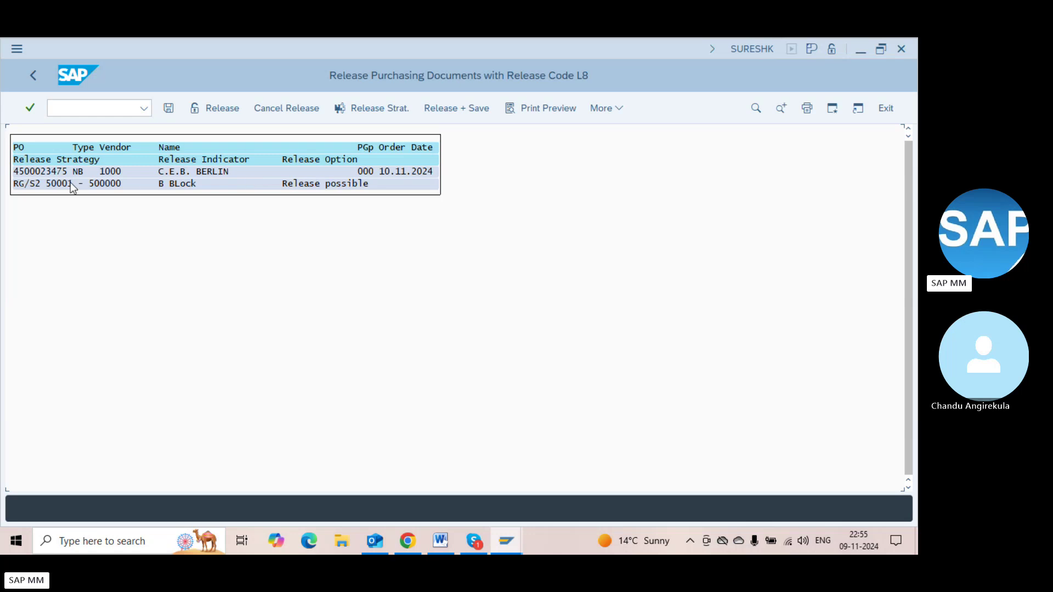
{"action": "left_click", "coordinate": [50, 172]}
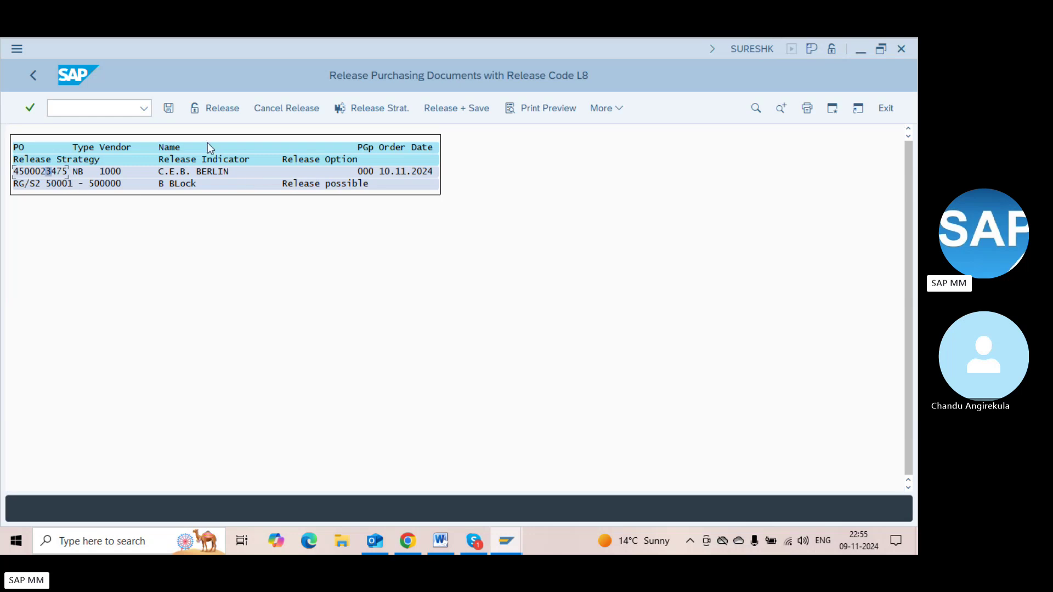
{"action": "left_click", "coordinate": [214, 114]}
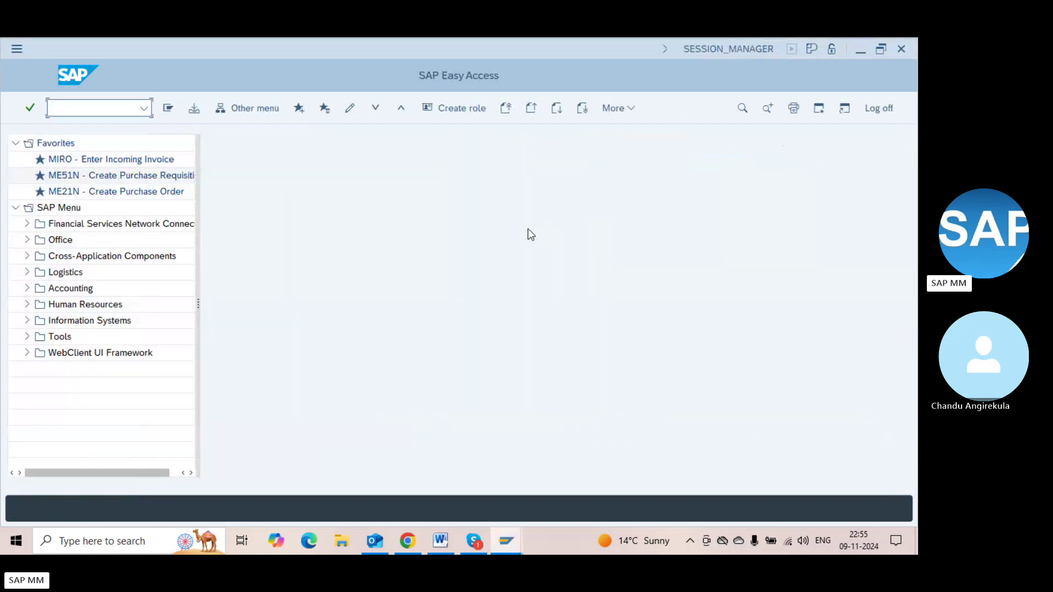
{"action": "type", "text": "me23n"}
{"action": "key", "text": "Return"}
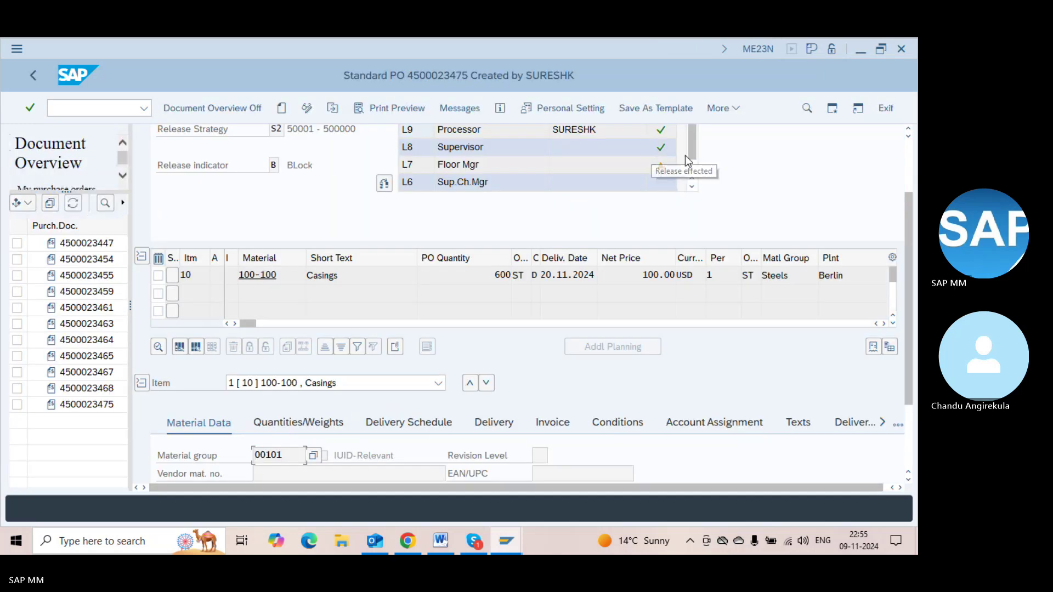
{"action": "scroll", "coordinate": [907, 149], "scroll_direction": "up", "scroll_amount": 2}
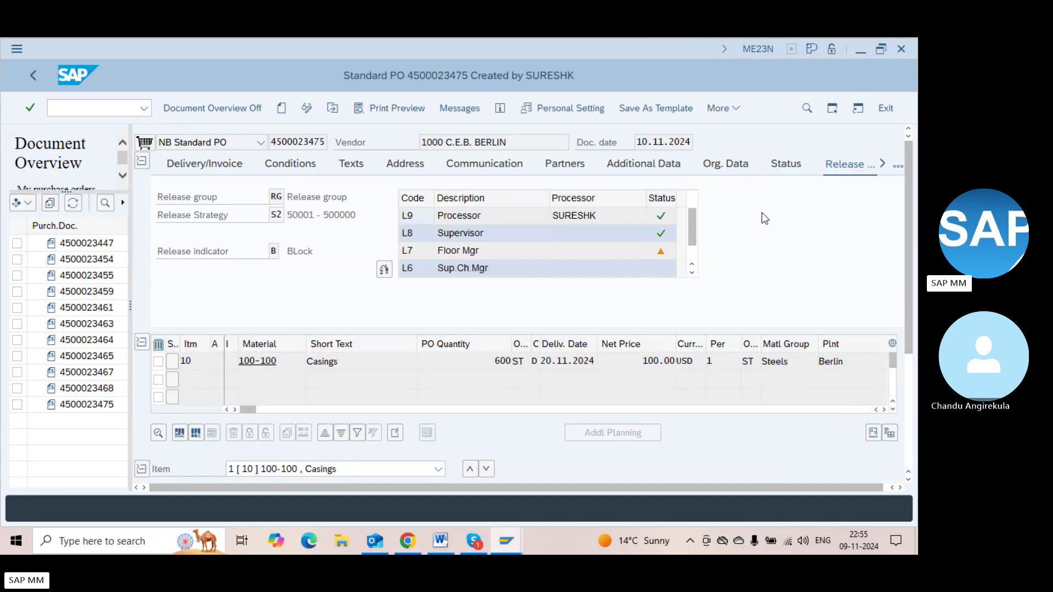
{"action": "left_click", "coordinate": [692, 254]}
{"action": "left_click", "coordinate": [693, 211]}
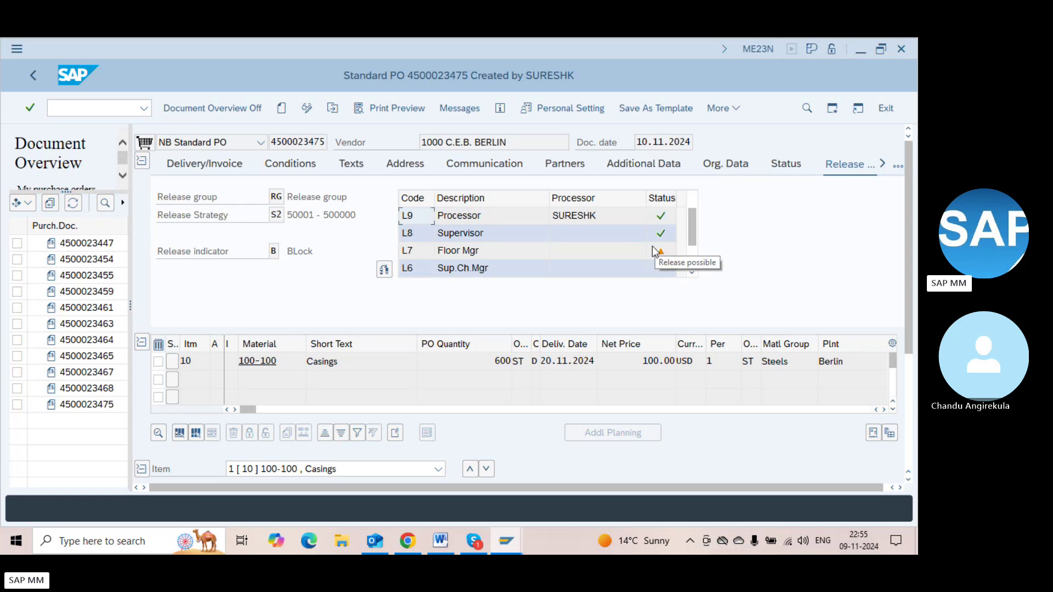
{"action": "key", "text": "alt+Tab"}
{"action": "left_click", "coordinate": [55, 108]}
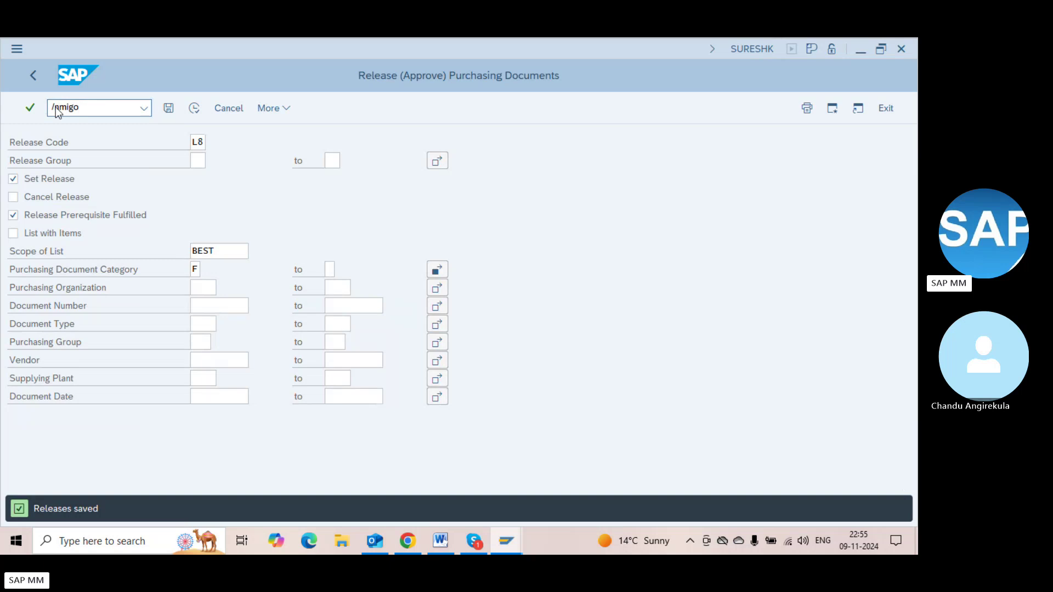
{"action": "key", "text": "Return"}
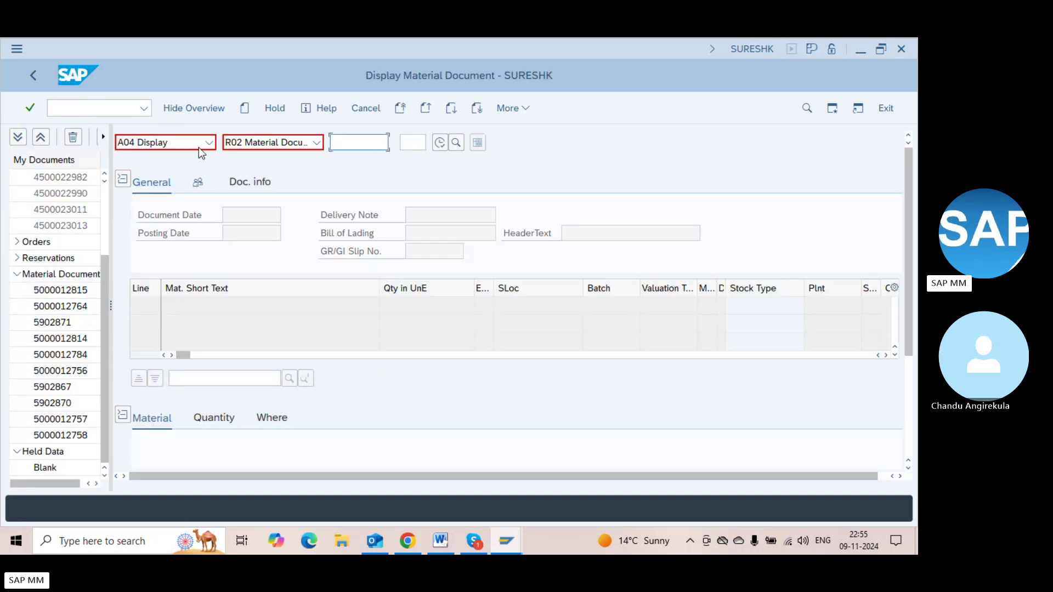
{"action": "left_click", "coordinate": [199, 146]}
{"action": "left_click", "coordinate": [184, 158]}
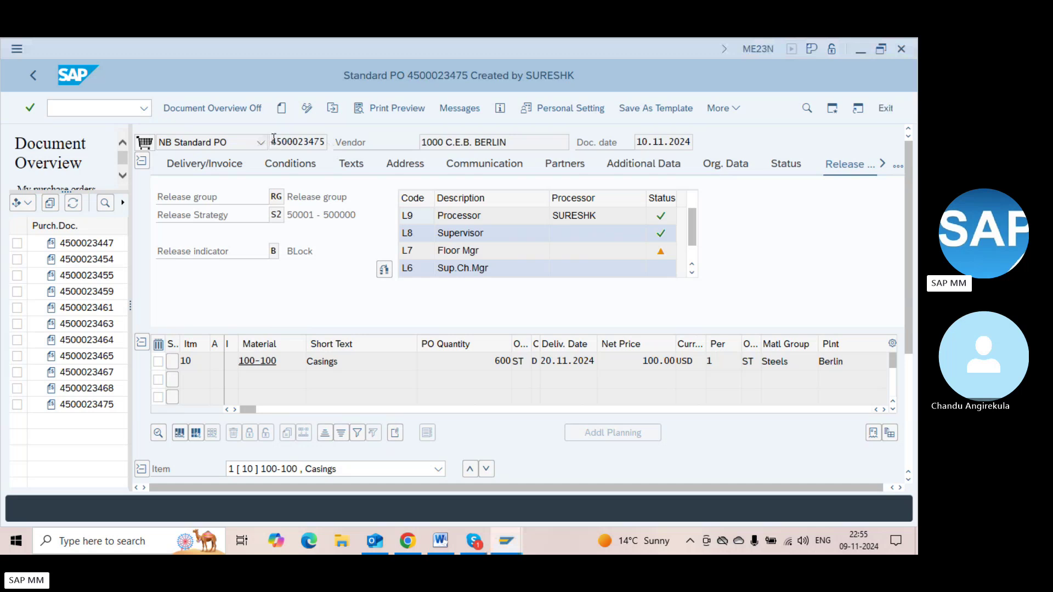
{"action": "left_click", "coordinate": [273, 141]}
{"action": "double_click", "coordinate": [273, 141]}
{"action": "key", "text": "ctrl+c"}
{"action": "key", "text": "alt+Tab"}
{"action": "key", "text": "ctrl+v"}
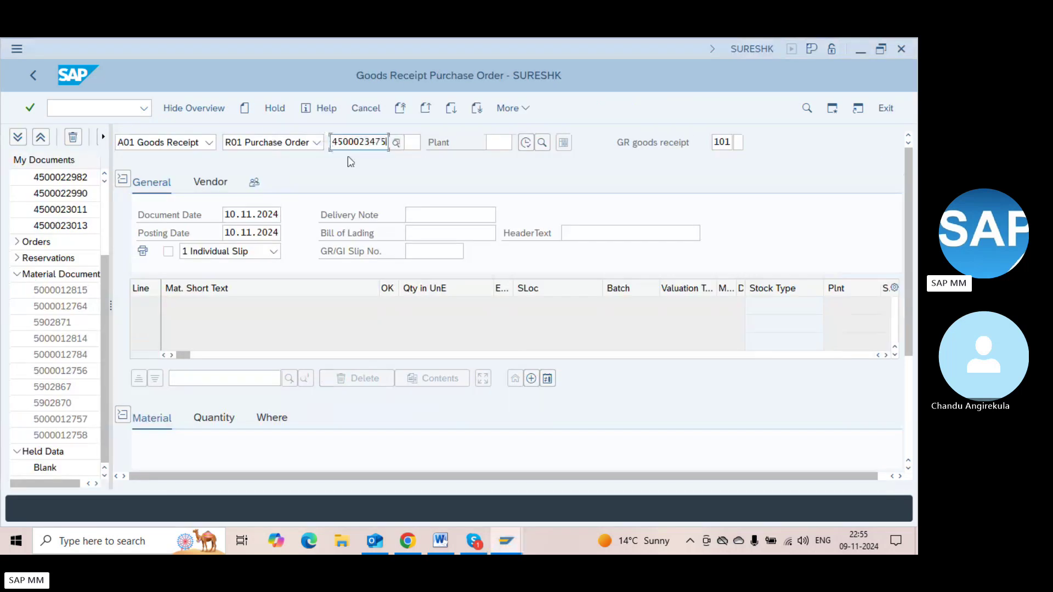
{"action": "key", "text": "Return"}
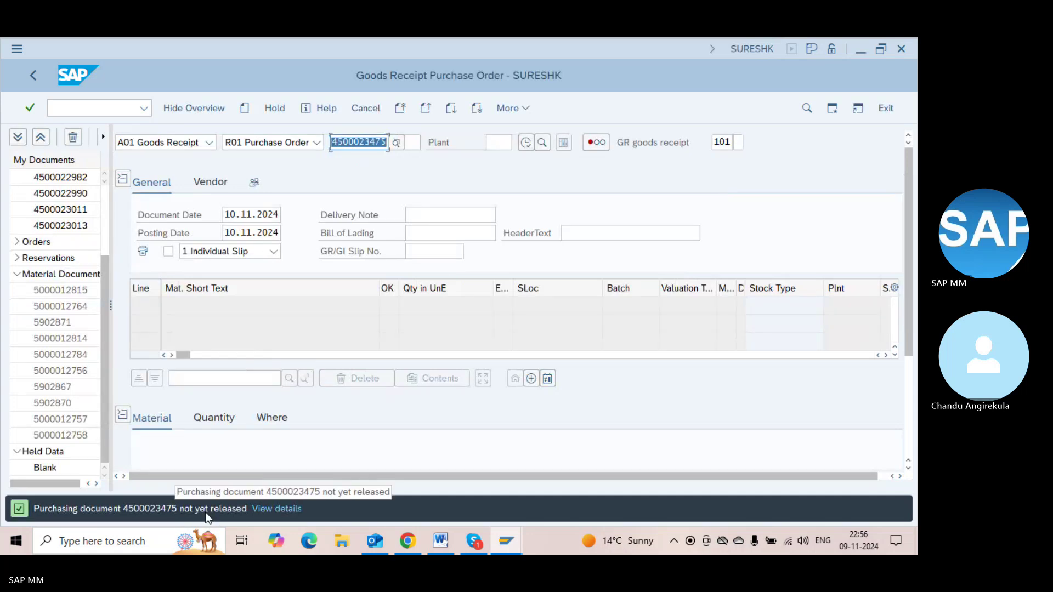
{"action": "key", "text": "alt+Tab"}
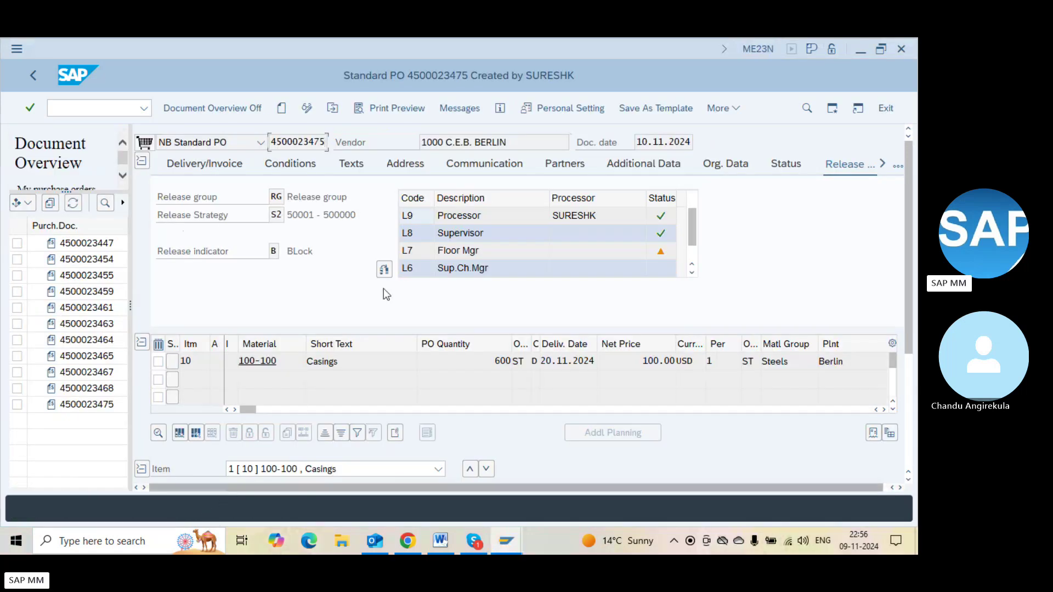
{"action": "left_click", "coordinate": [451, 105]}
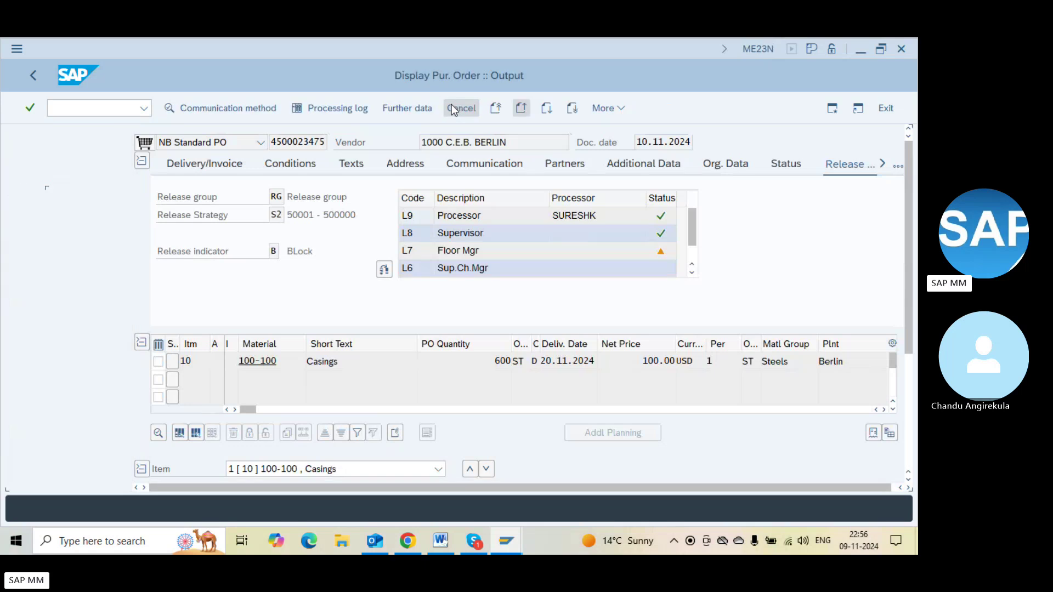
{"action": "key", "text": "F3"}
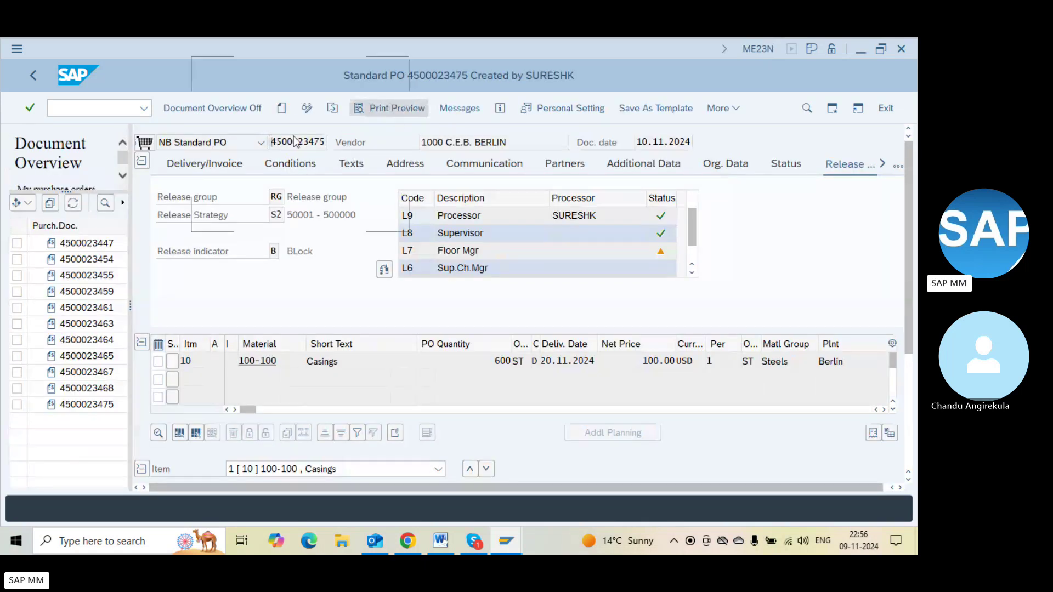
{"action": "key", "text": "alt+Tab"}
{"action": "left_click", "coordinate": [112, 107]}
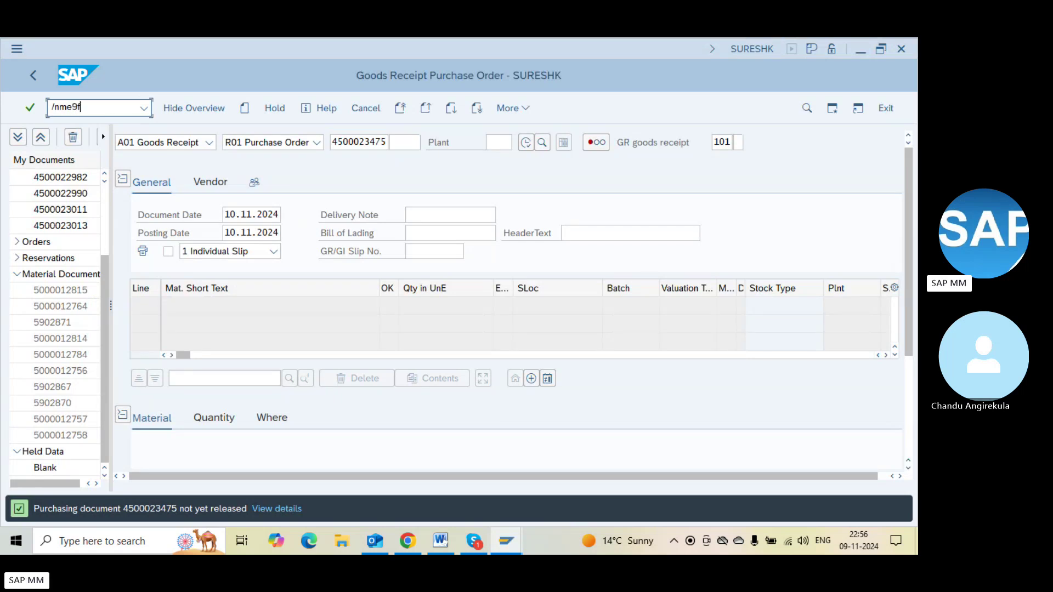
{"action": "key", "text": "Return"}
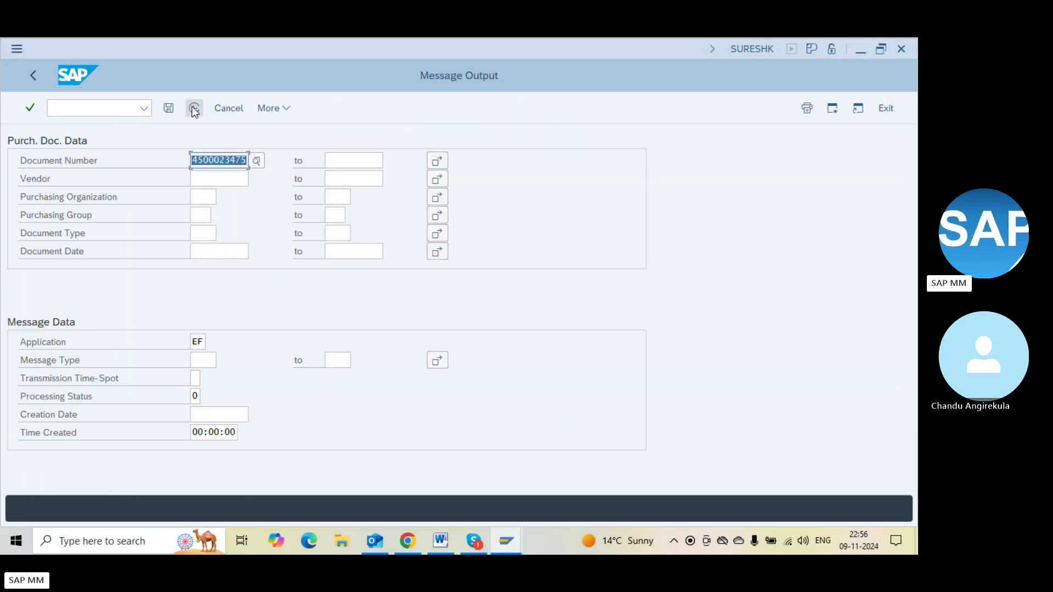
{"action": "left_click", "coordinate": [194, 109]}
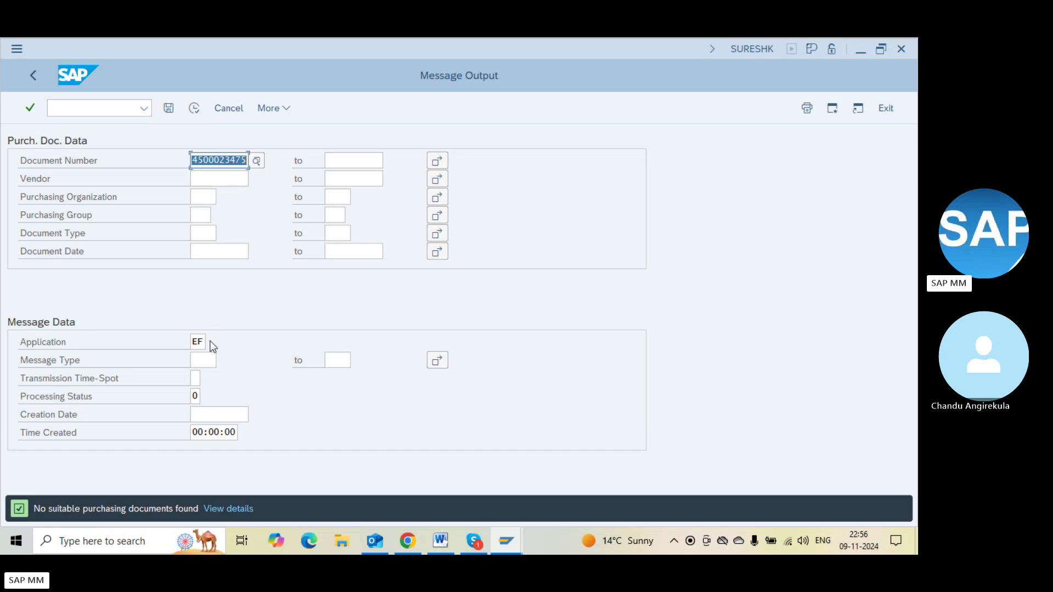
{"action": "key", "text": "alt+Tab"}
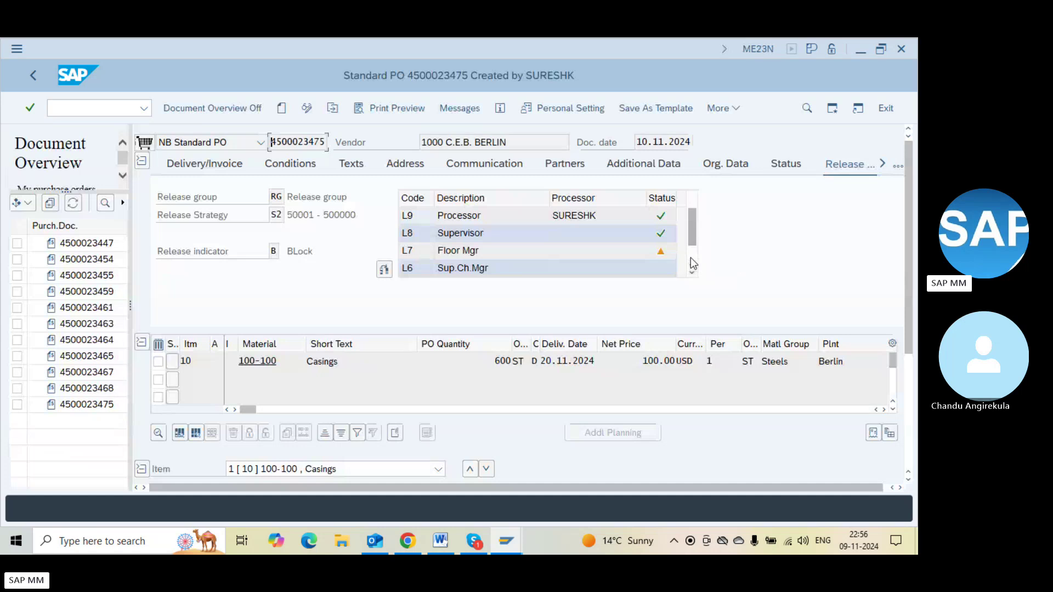
{"action": "scroll", "coordinate": [692, 257], "scroll_direction": "down", "scroll_amount": 1}
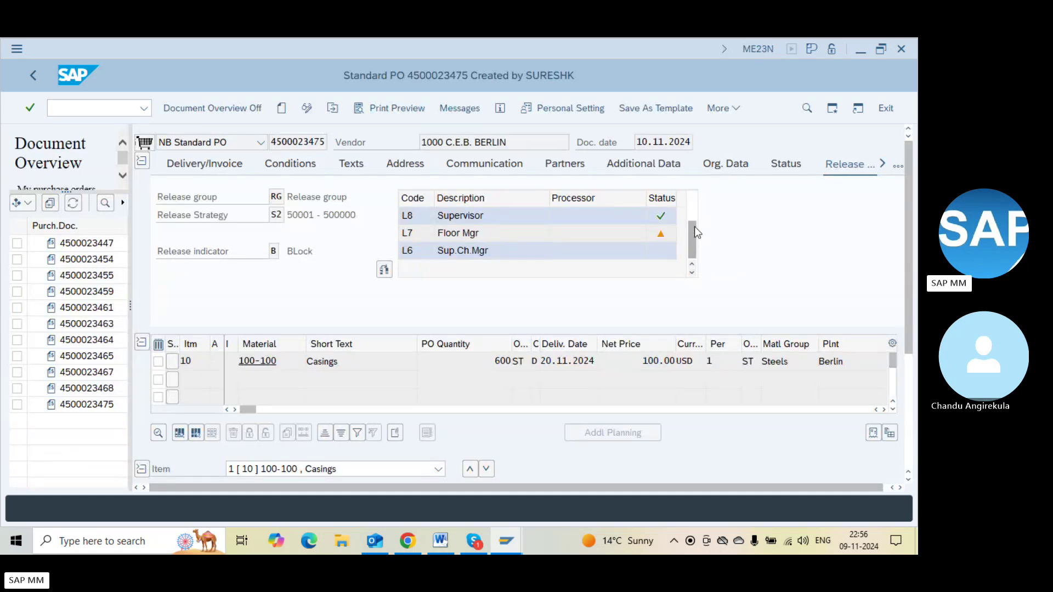
{"action": "key", "text": "alt+Tab"}
{"action": "key", "text": "alt+Tab"}
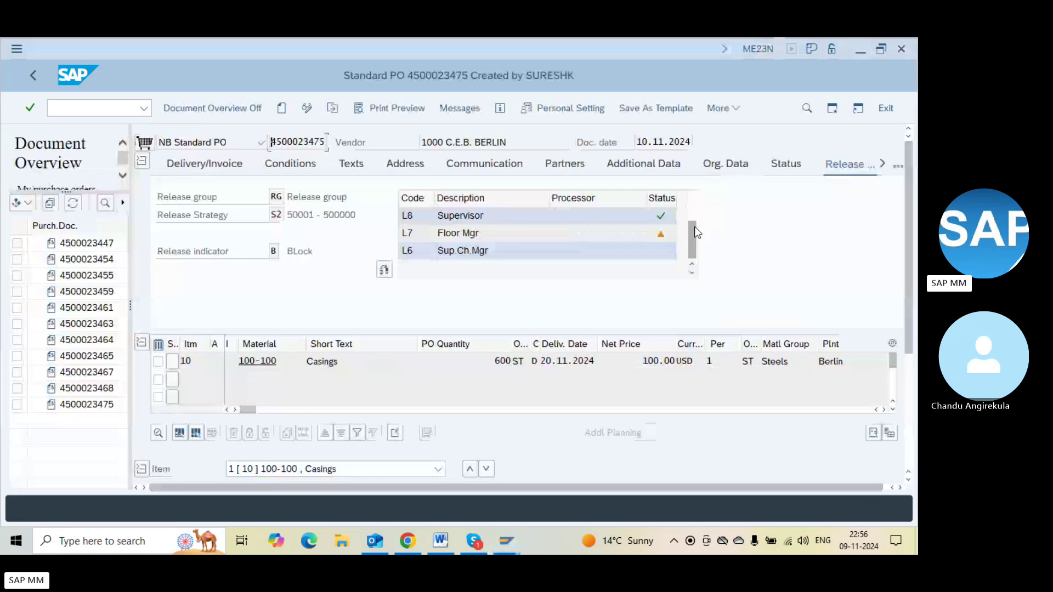
{"action": "key", "text": "alt+Tab"}
Open the Release (Approve) Purchasing Documents screen with /nme28
{"action": "left_click", "coordinate": [92, 100]}
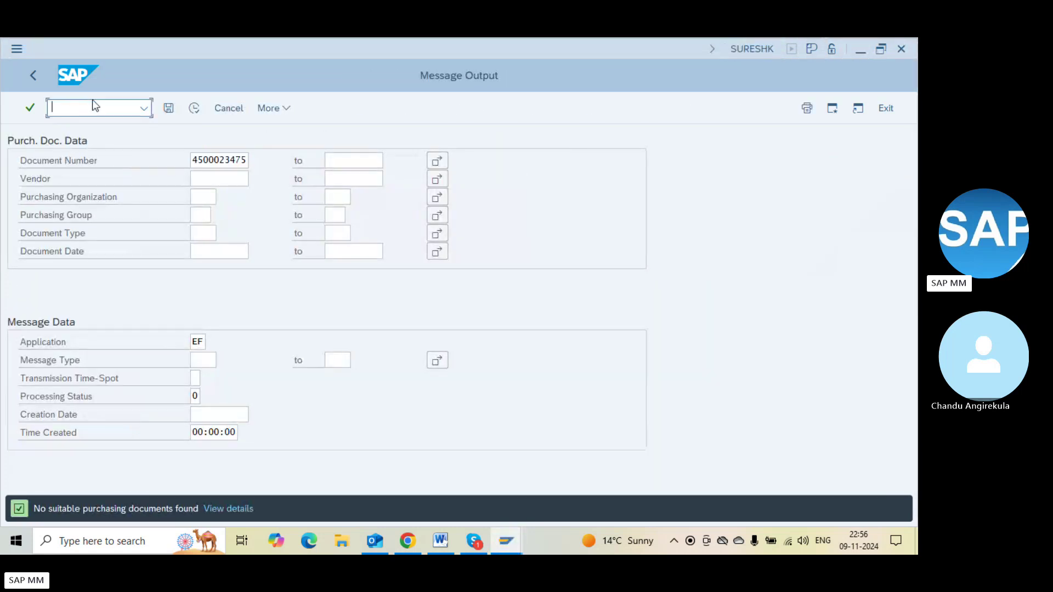
{"action": "type", "text": "/nme28"}
{"action": "key", "text": "Return"}
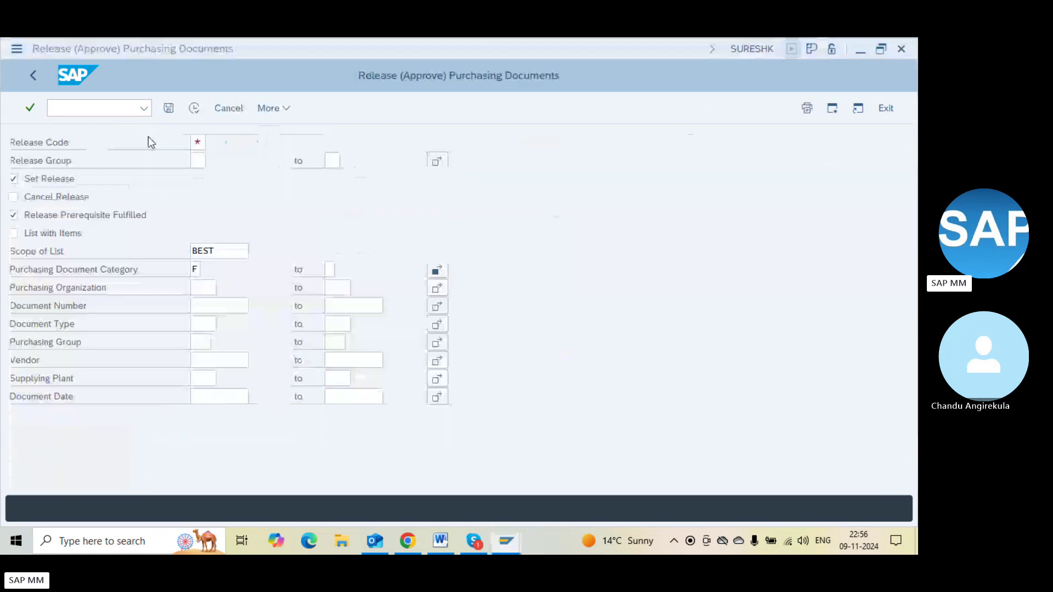
{"action": "type", "text": "L7"}
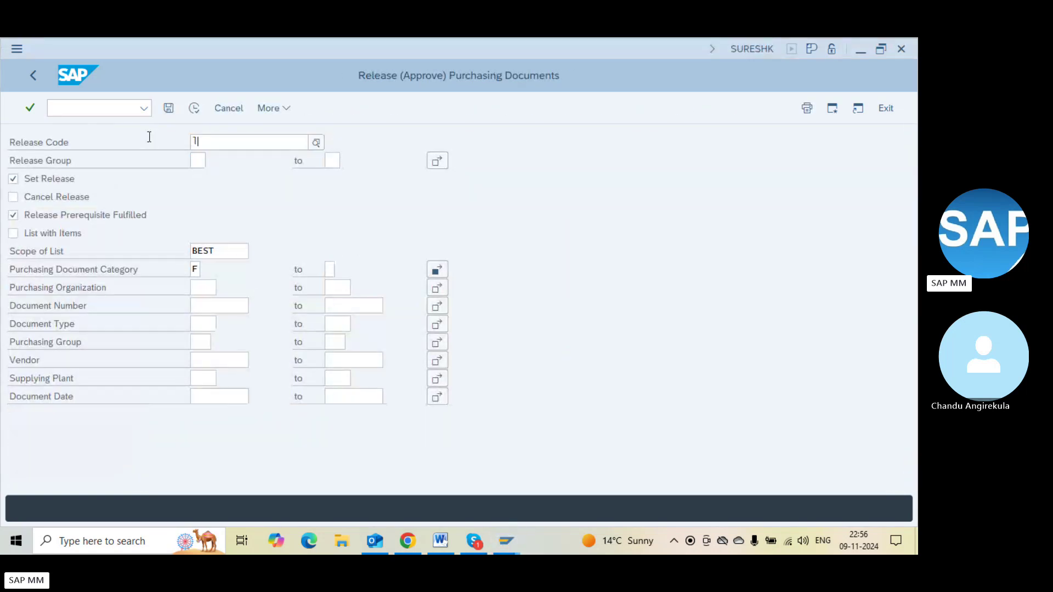
{"action": "left_click", "coordinate": [194, 108]}
{"action": "left_click", "coordinate": [45, 174]}
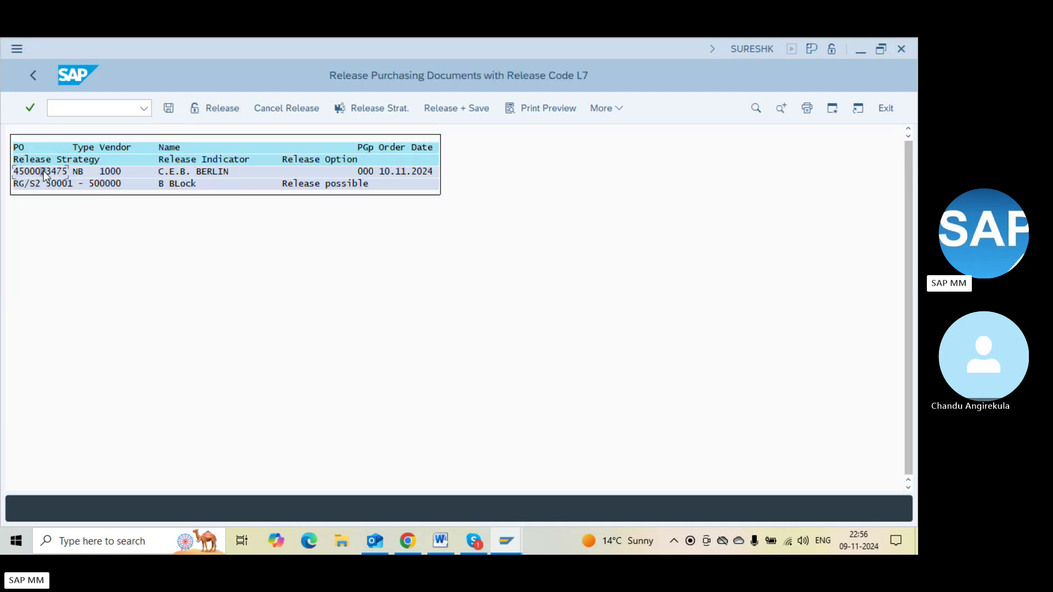
{"action": "left_click", "coordinate": [217, 108]}
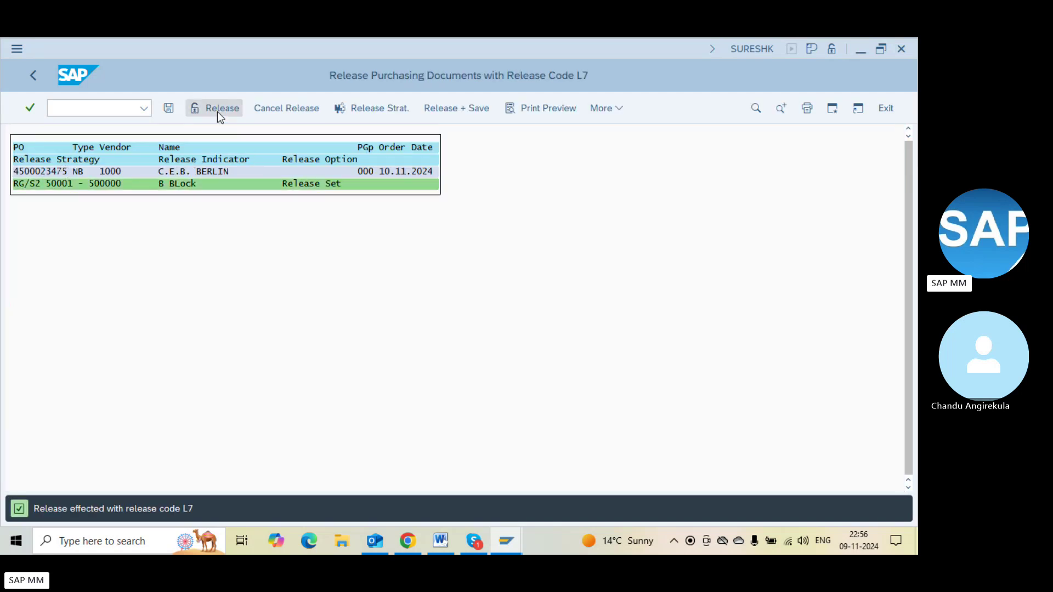
{"action": "key", "text": "ctrl+s"}
{"action": "left_click", "coordinate": [218, 108]}
{"action": "left_click", "coordinate": [87, 110]}
{"action": "type", "text": "me23n"}
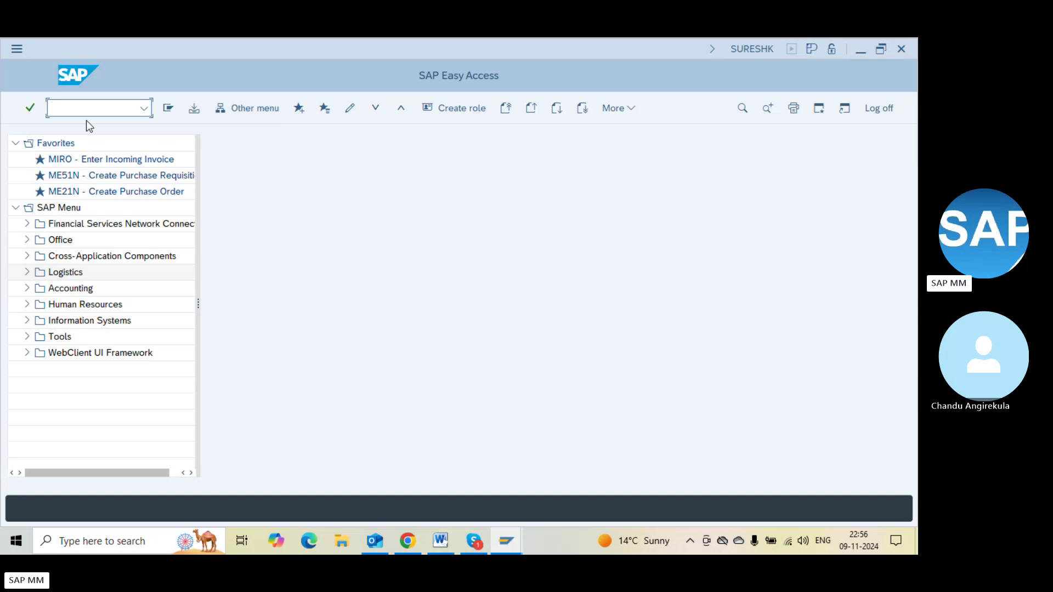
{"action": "key", "text": "Return"}
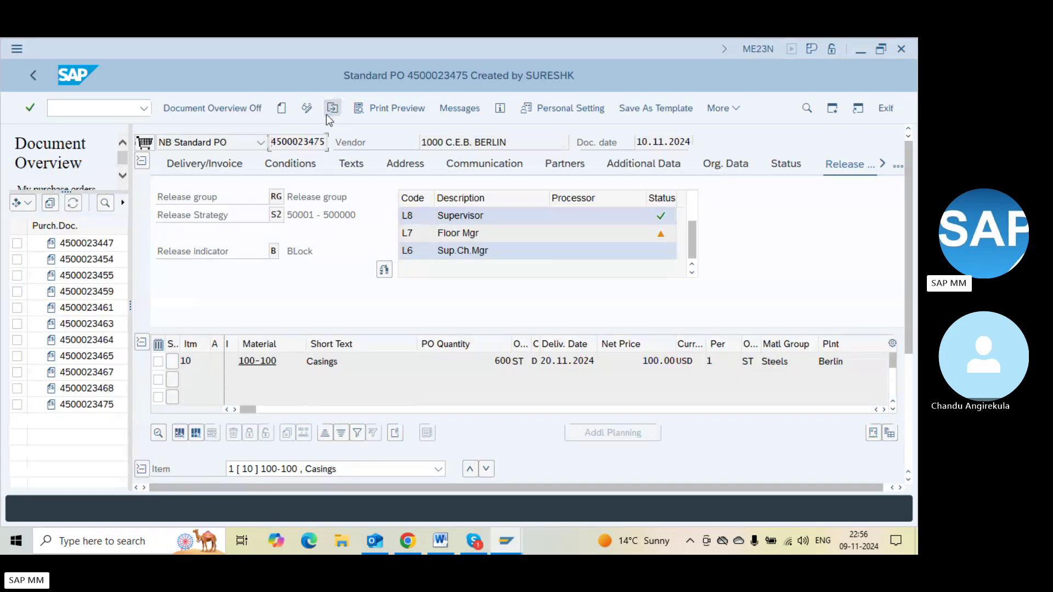
{"action": "left_click", "coordinate": [328, 115]}
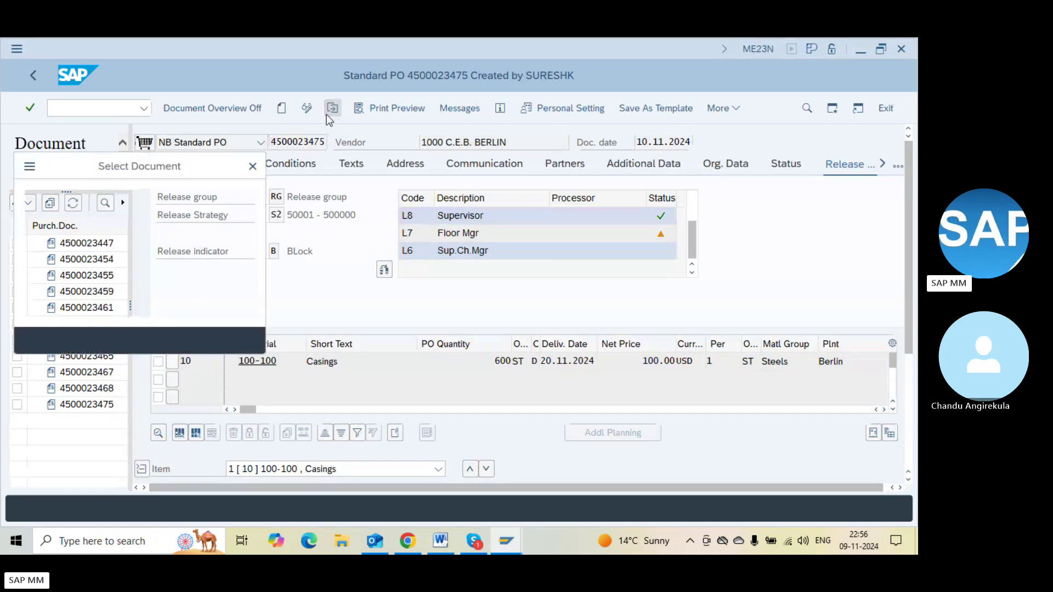
{"action": "left_click", "coordinate": [315, 199]}
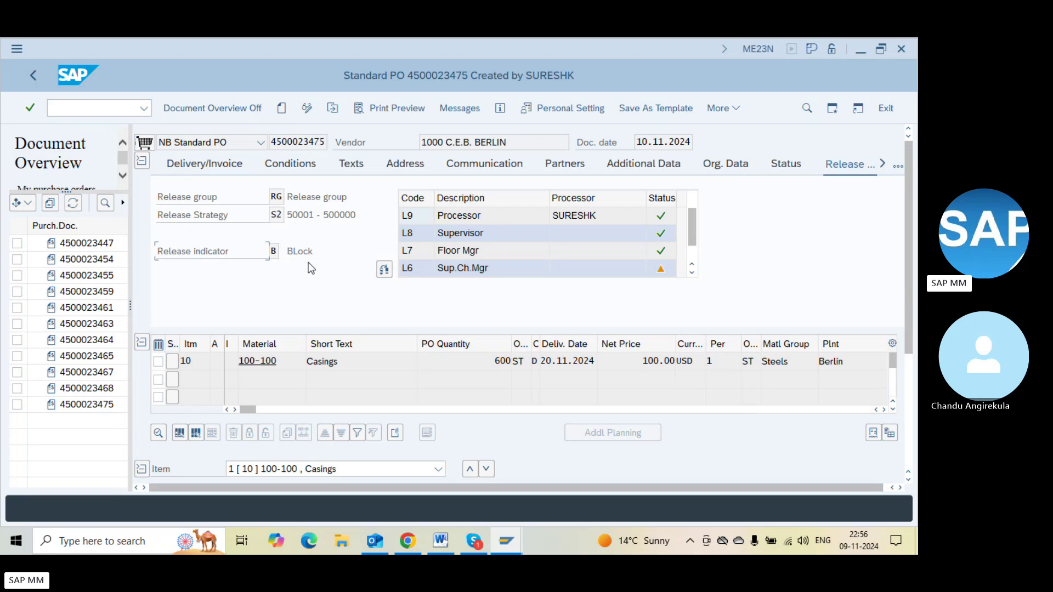
{"action": "left_click", "coordinate": [304, 251]}
{"action": "left_click", "coordinate": [691, 272]}
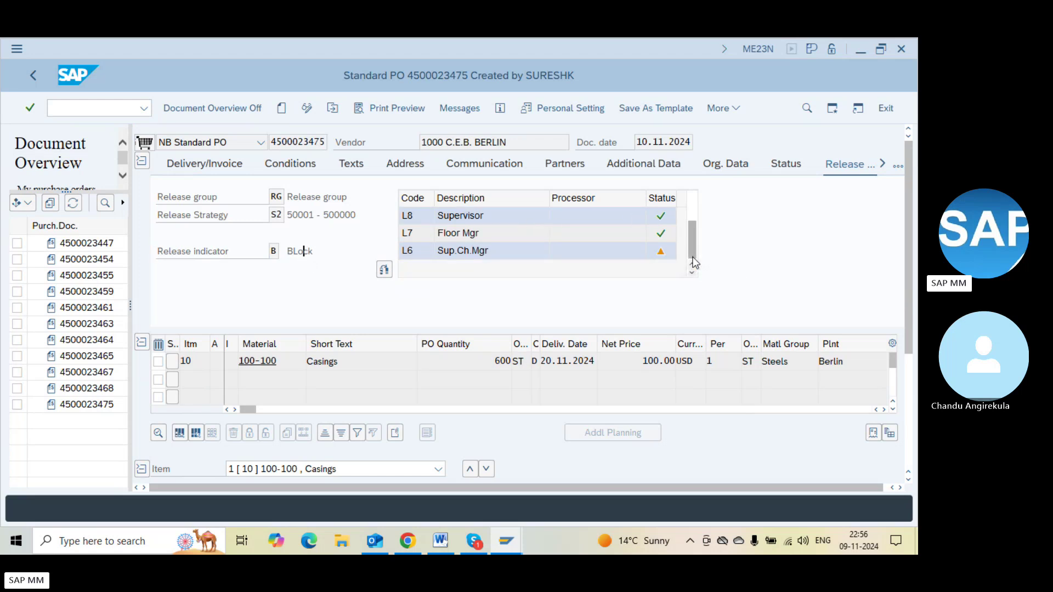
{"action": "left_click", "coordinate": [491, 252]}
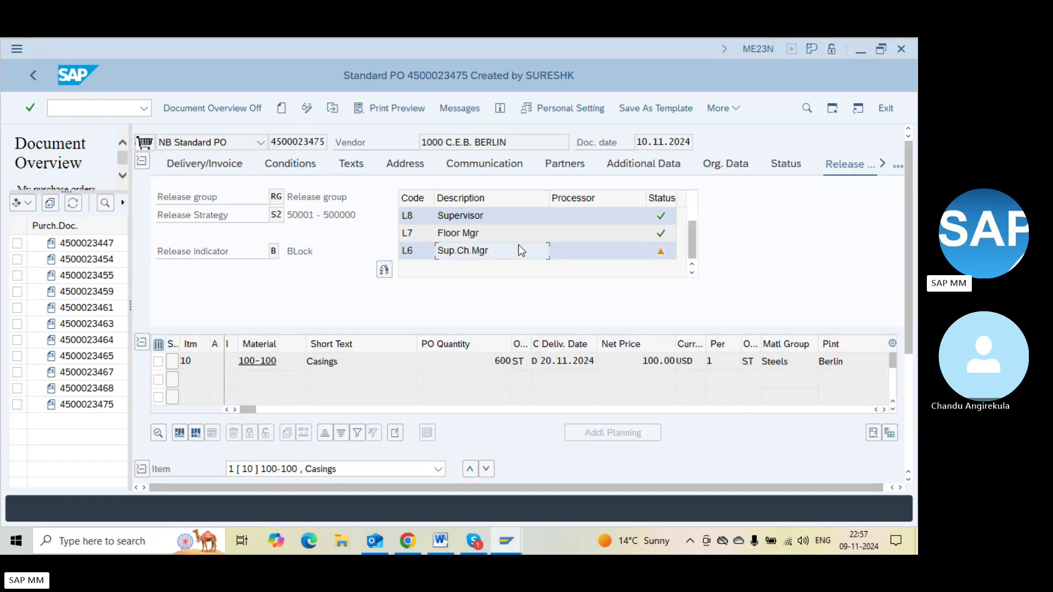
{"action": "left_click", "coordinate": [604, 254]}
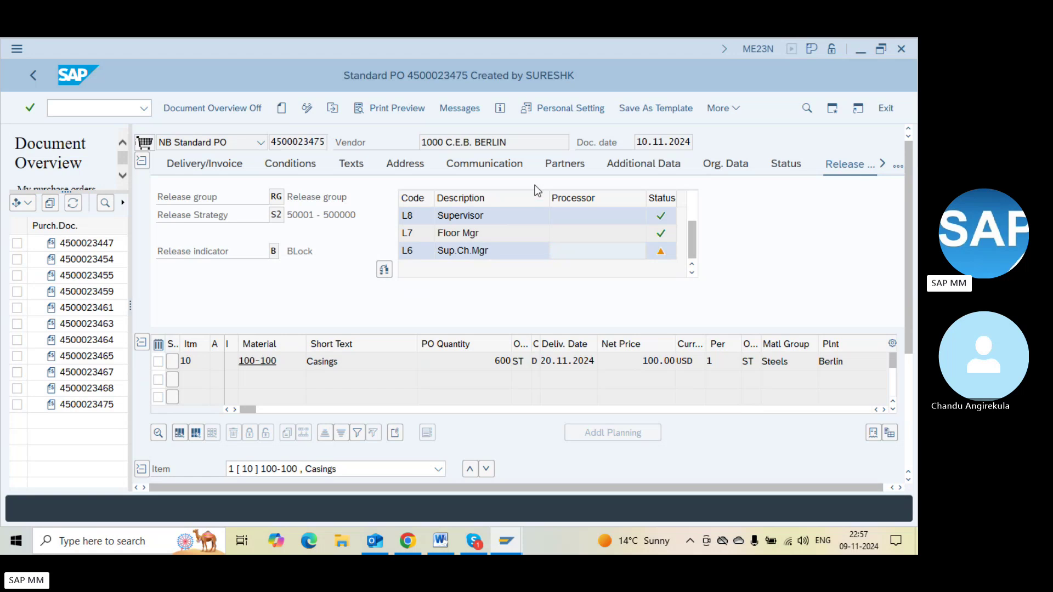
{"action": "key", "text": "F3"}
{"action": "type", "text": "me28"}
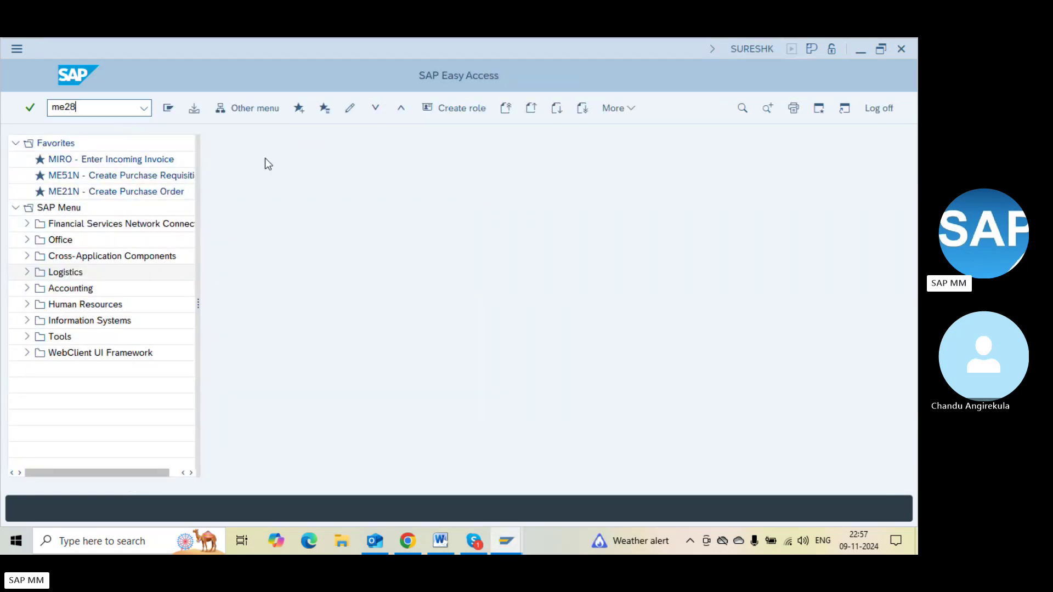
{"action": "key", "text": "Return"}
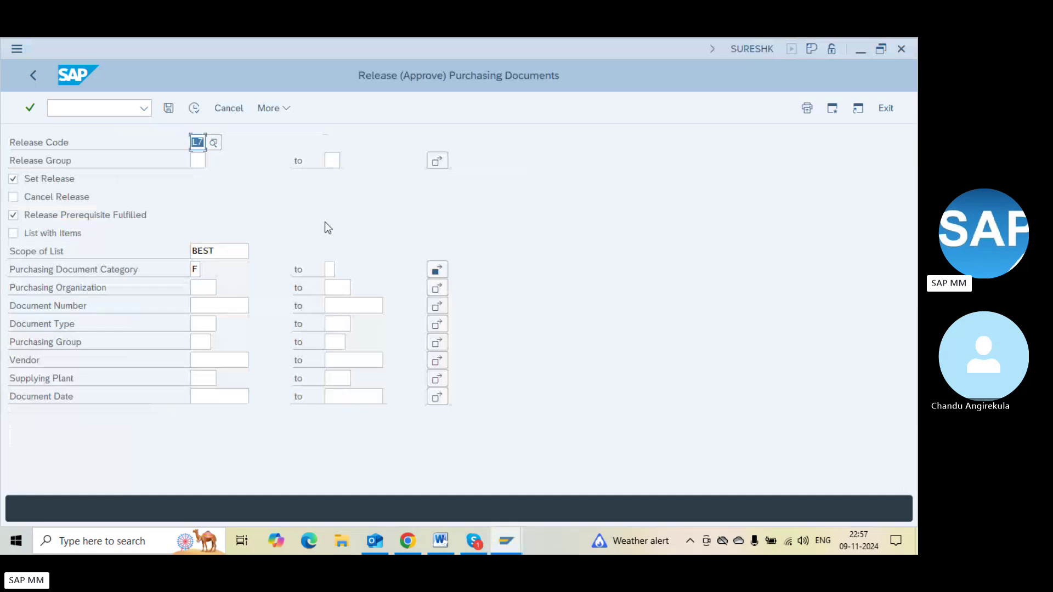
{"action": "type", "text": "L6"}
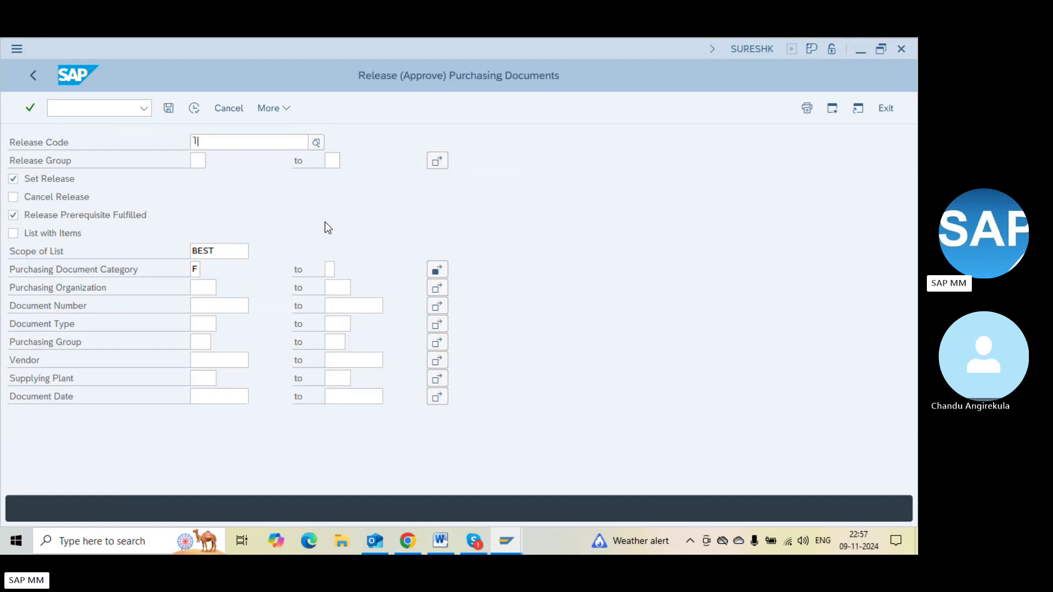
{"action": "key", "text": "Return"}
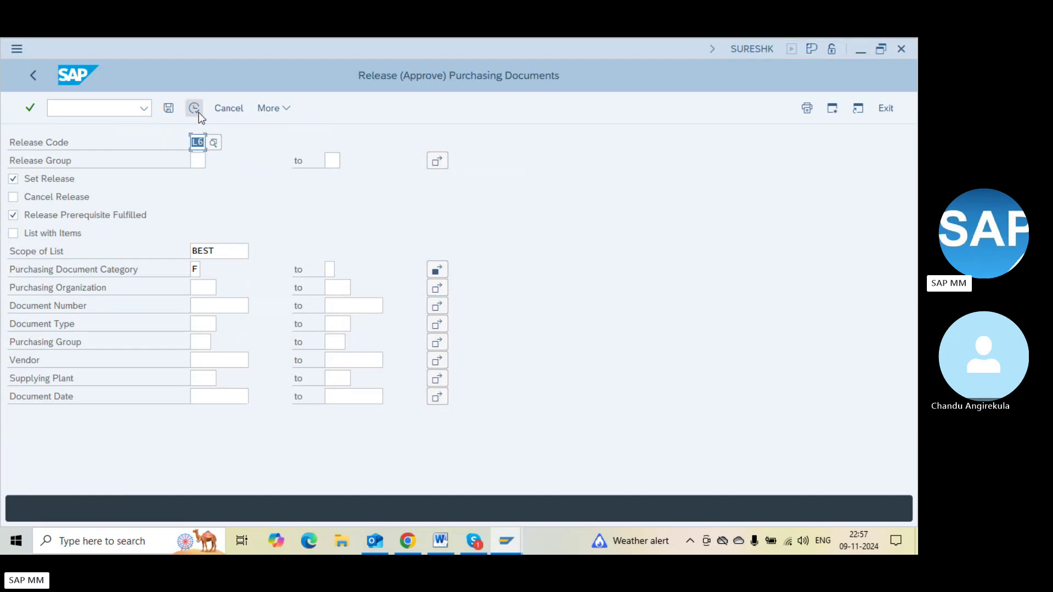
{"action": "left_click", "coordinate": [194, 108]}
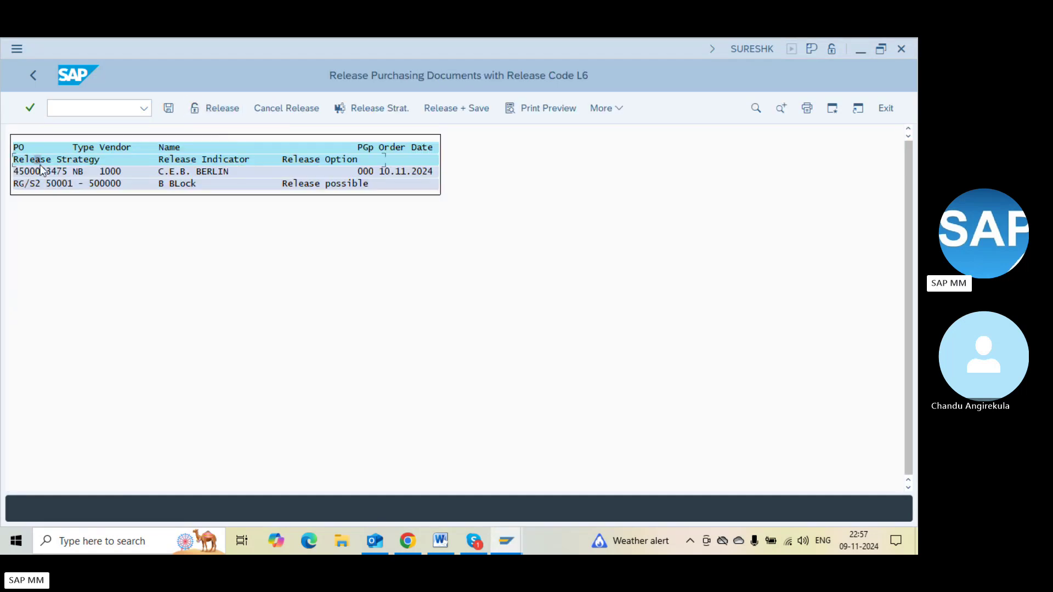
{"action": "left_click", "coordinate": [48, 171]}
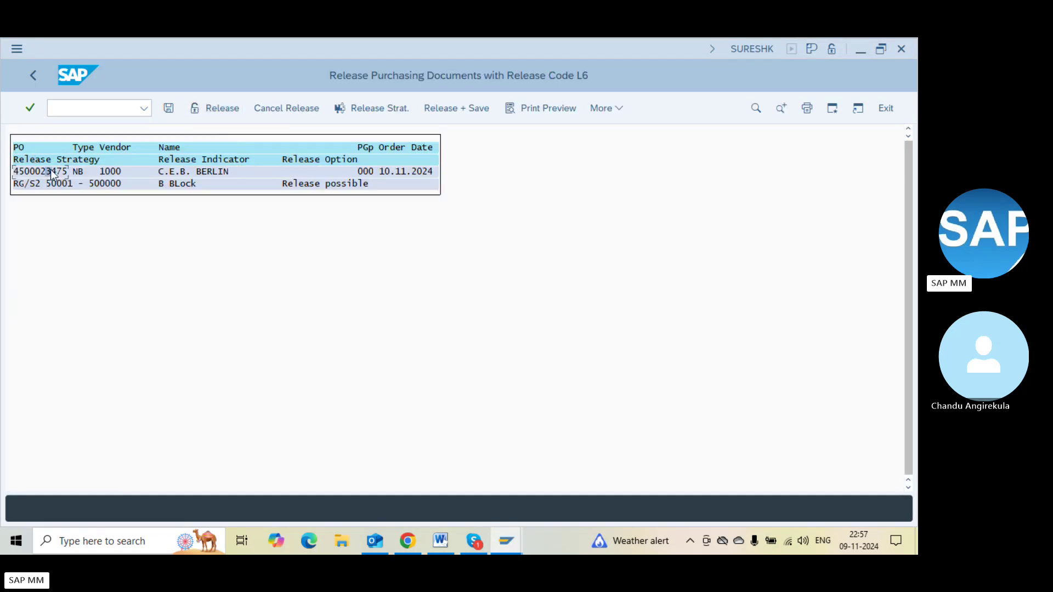
{"action": "left_click", "coordinate": [216, 108]}
{"action": "double_click", "coordinate": [277, 186]}
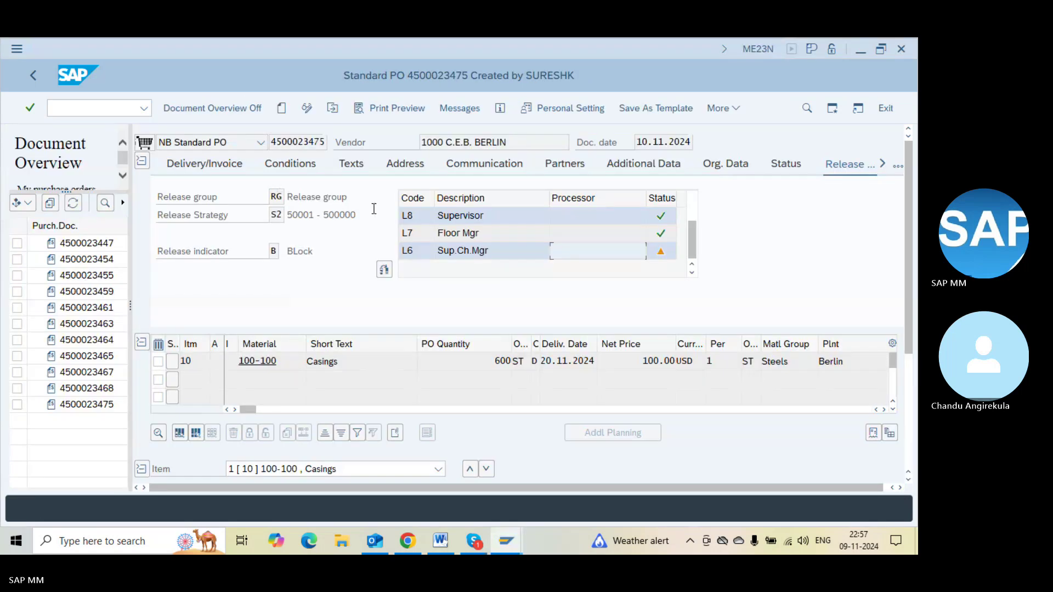
{"action": "key", "text": "F3"}
{"action": "key", "text": "ctrl+s"}
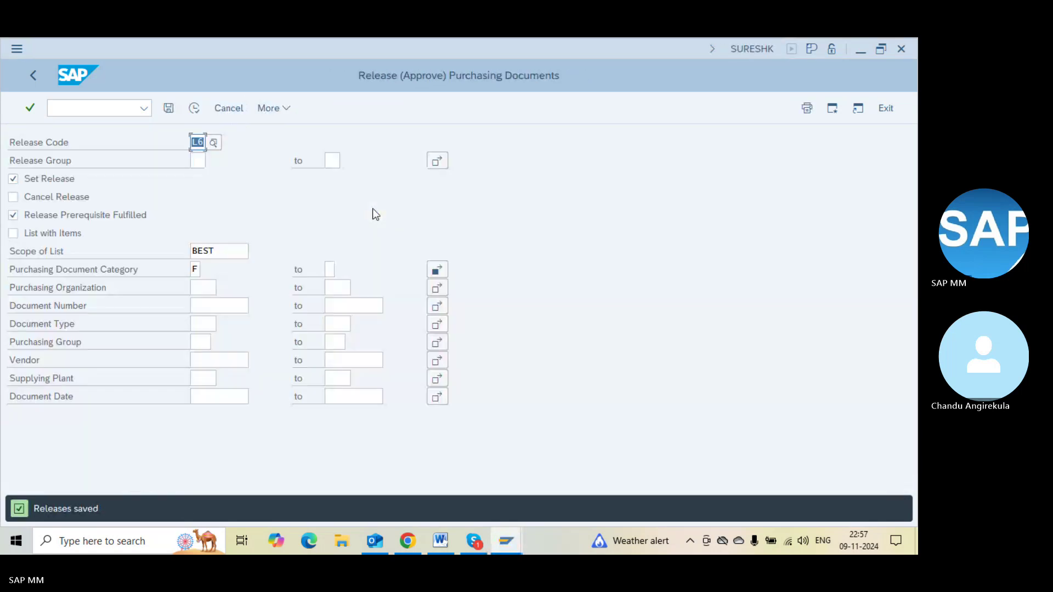
{"action": "key", "text": "alt+Tab"}
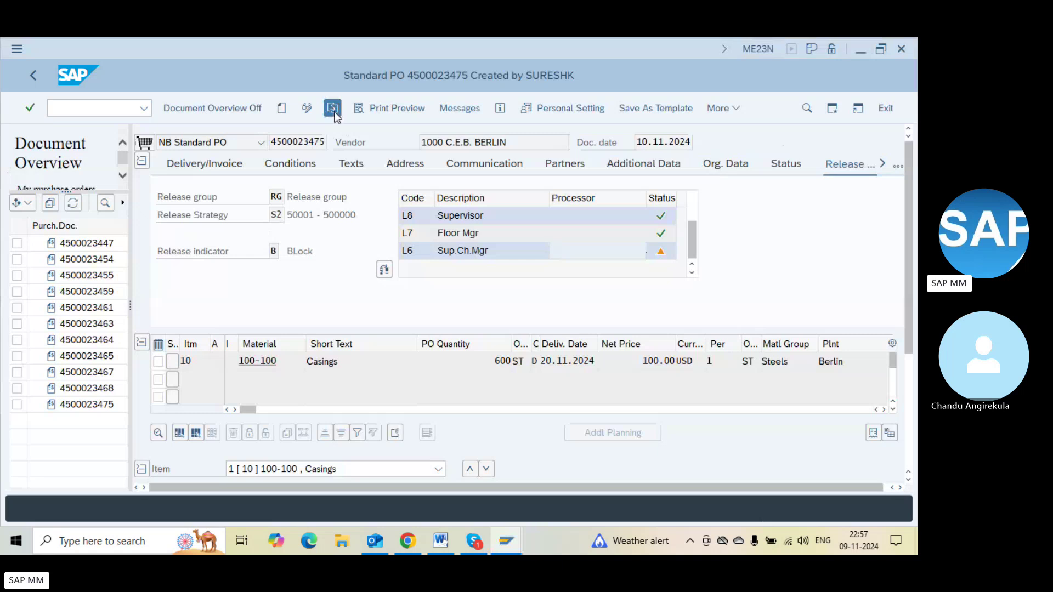
{"action": "left_click", "coordinate": [334, 108]}
{"action": "key", "text": "Return"}
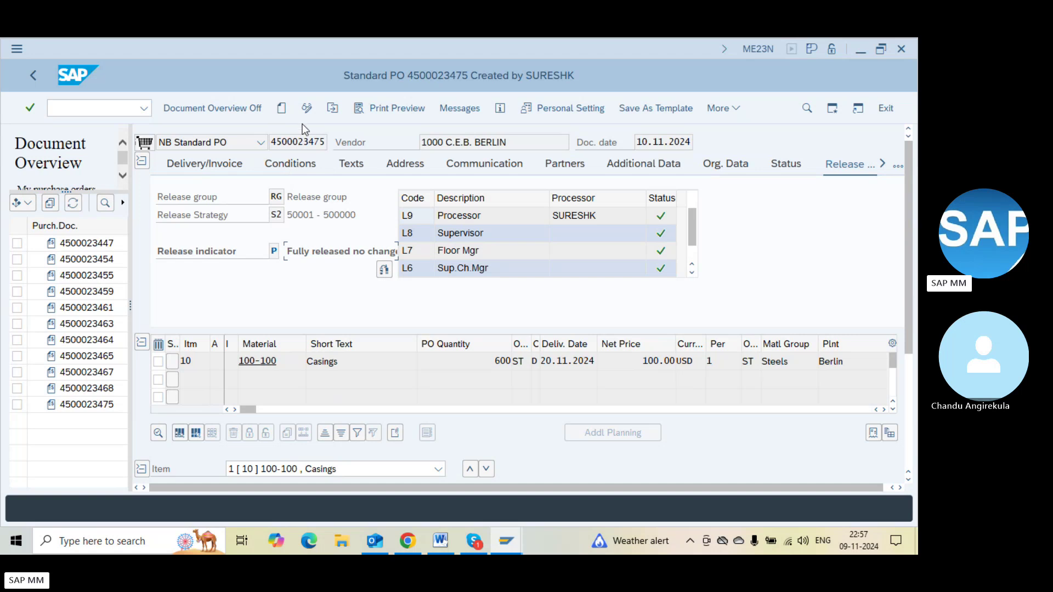
{"action": "left_click", "coordinate": [271, 138]}
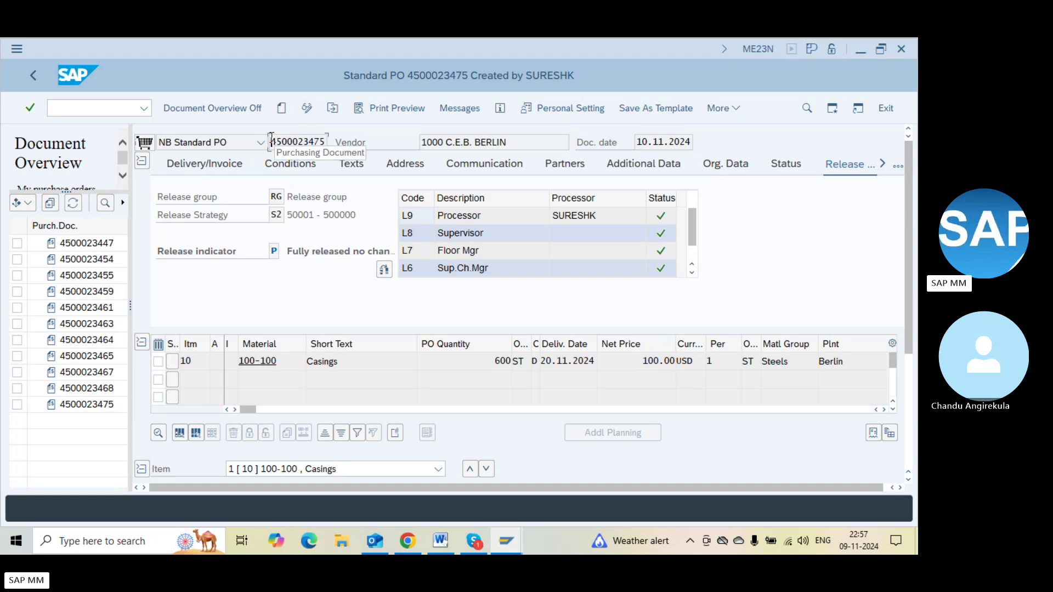
{"action": "double_click", "coordinate": [271, 139]}
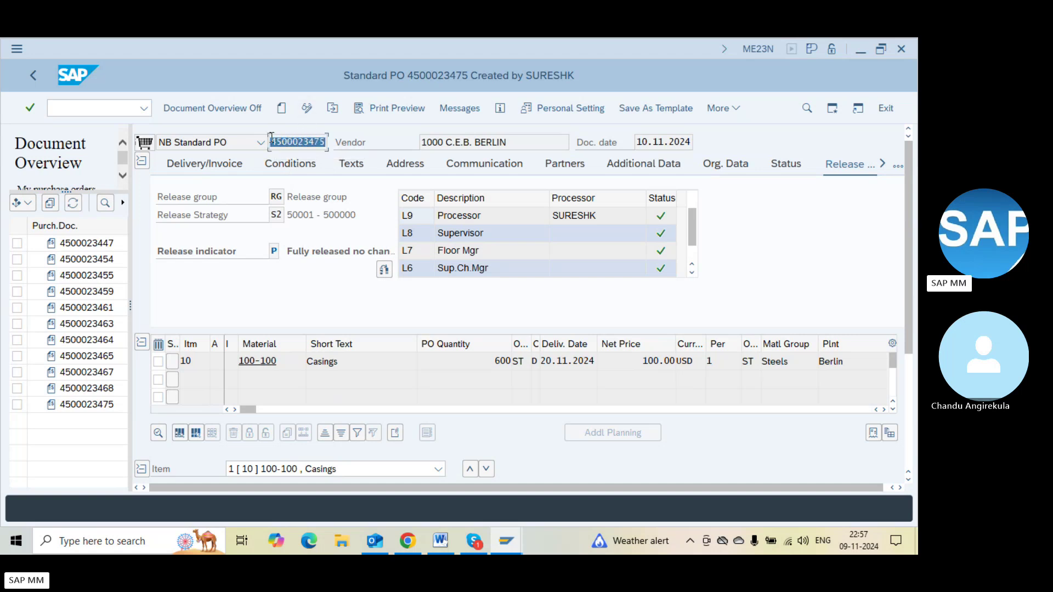
{"action": "key", "text": "End"}
{"action": "left_click", "coordinate": [98, 108]}
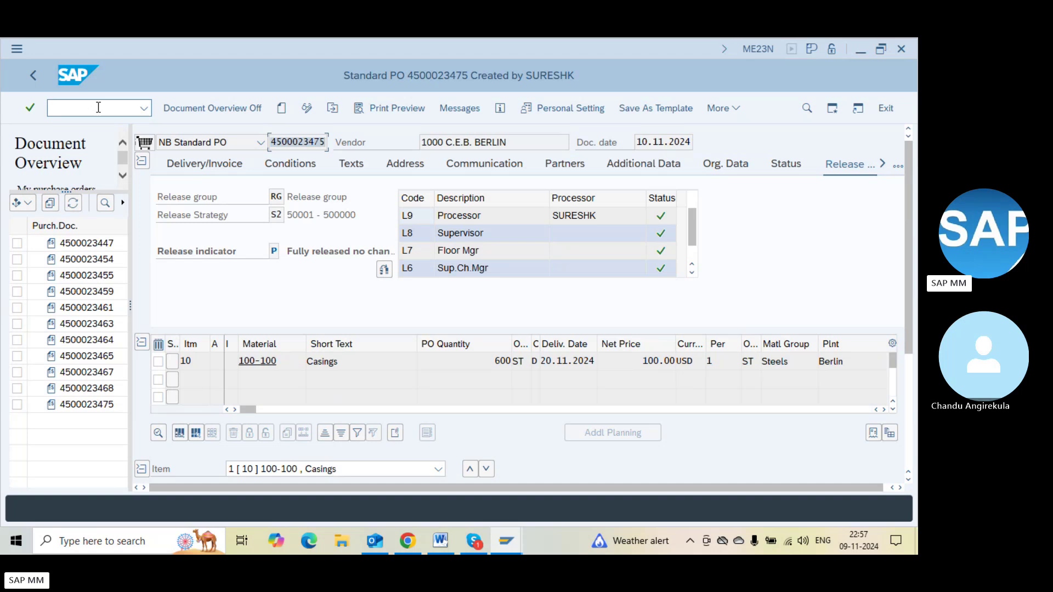
{"action": "type", "text": "/nme23n"}
{"action": "key", "text": "Return"}
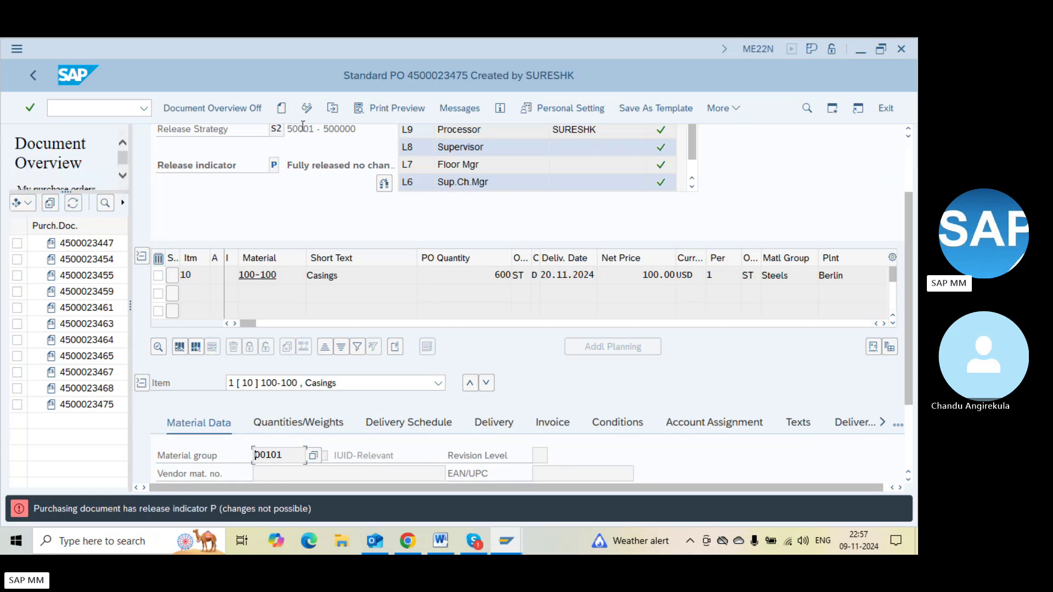
{"action": "left_click", "coordinate": [332, 109]}
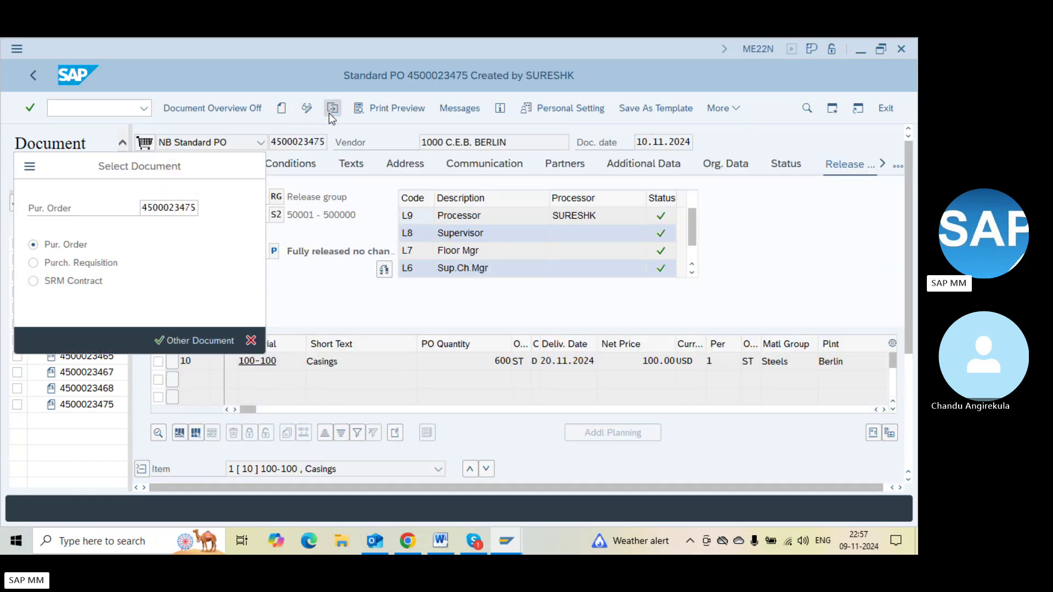
{"action": "key", "text": "Return"}
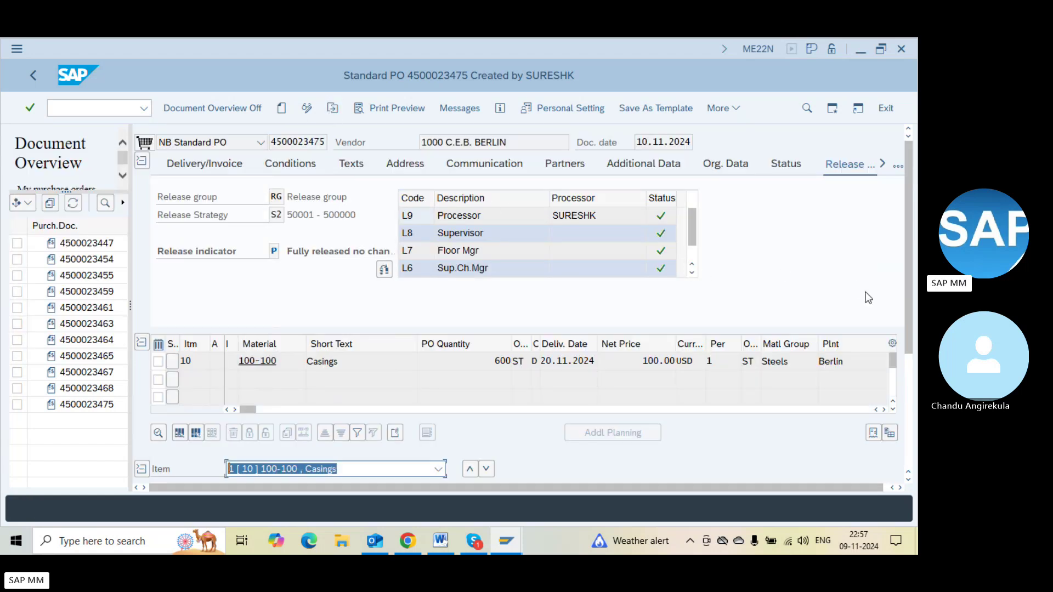
{"action": "left_click", "coordinate": [910, 364]}
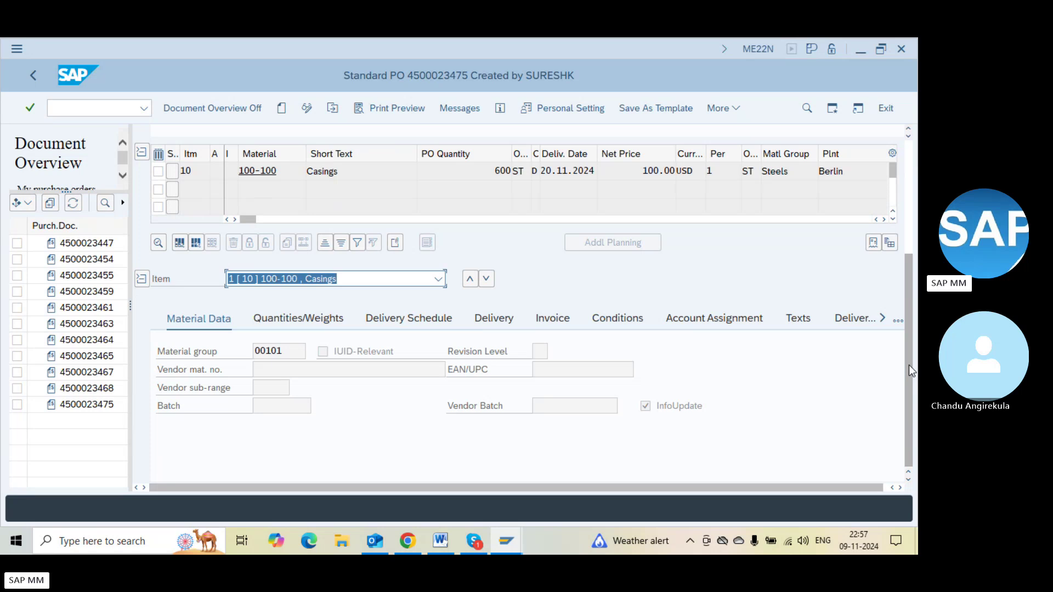
{"action": "left_click", "coordinate": [306, 109]}
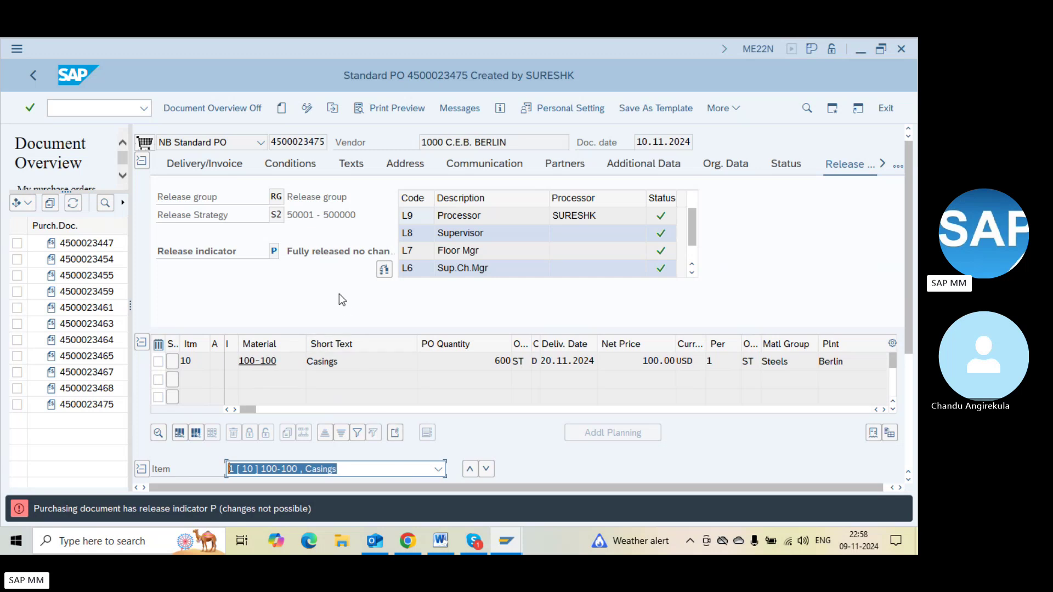
{"action": "left_click", "coordinate": [311, 250]}
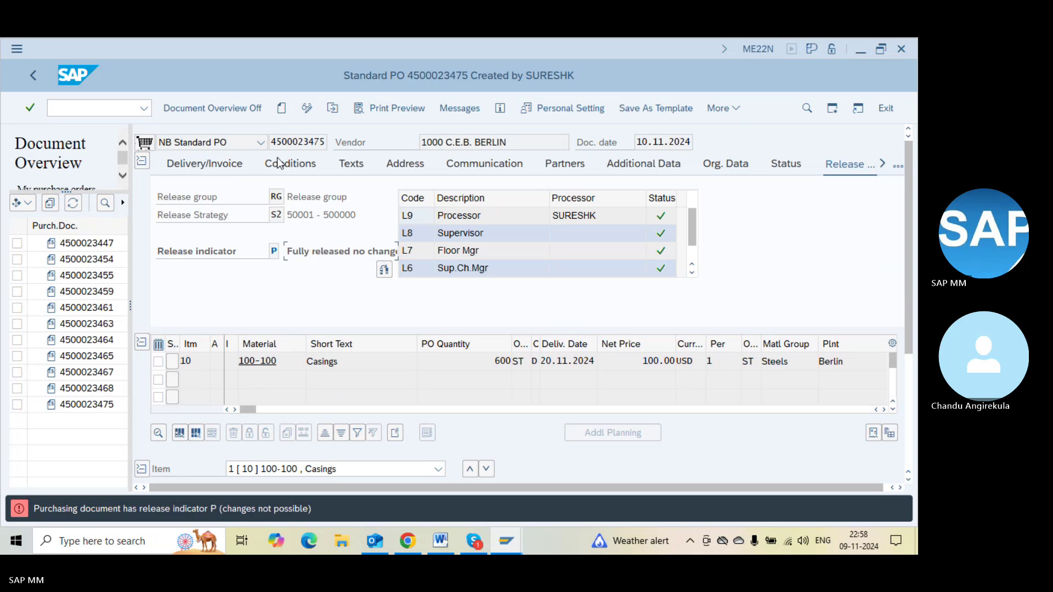
{"action": "key", "text": "F3"}
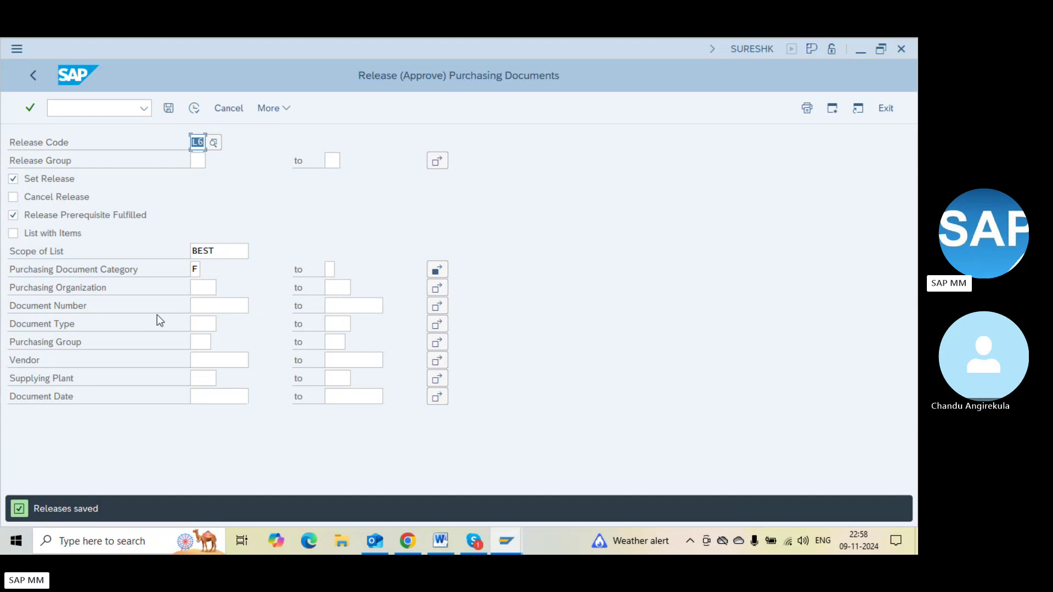
{"action": "left_click", "coordinate": [77, 112]}
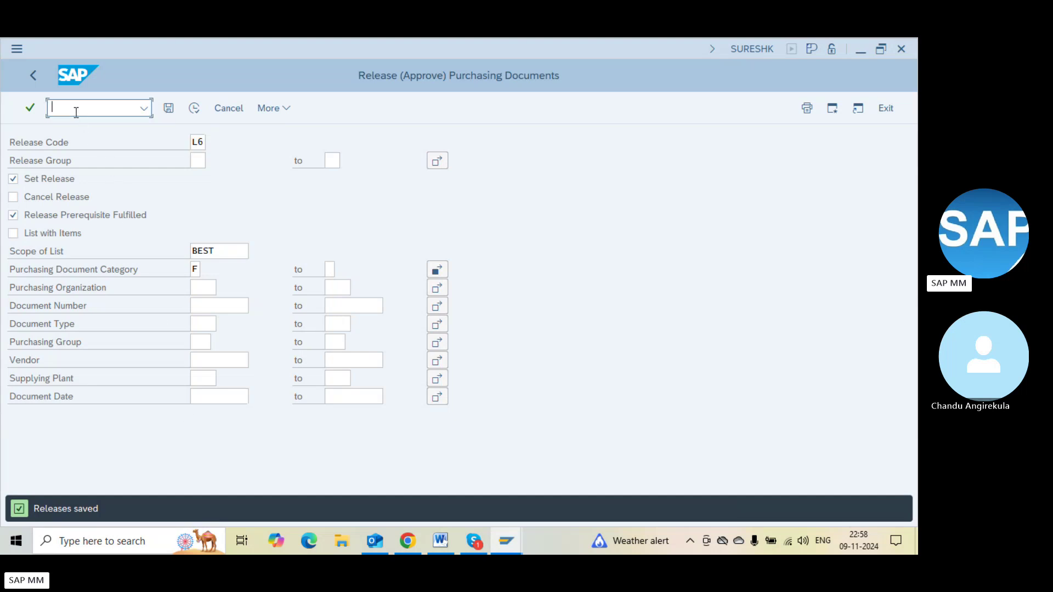
{"action": "type", "text": "/nme9f"}
{"action": "key", "text": "Return"}
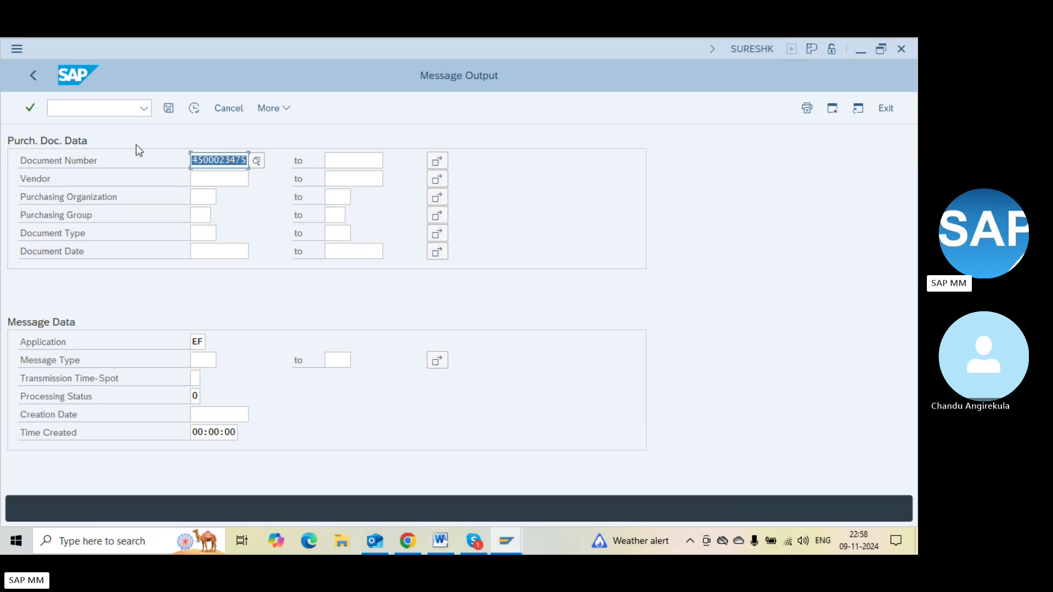
{"action": "left_click", "coordinate": [195, 107]}
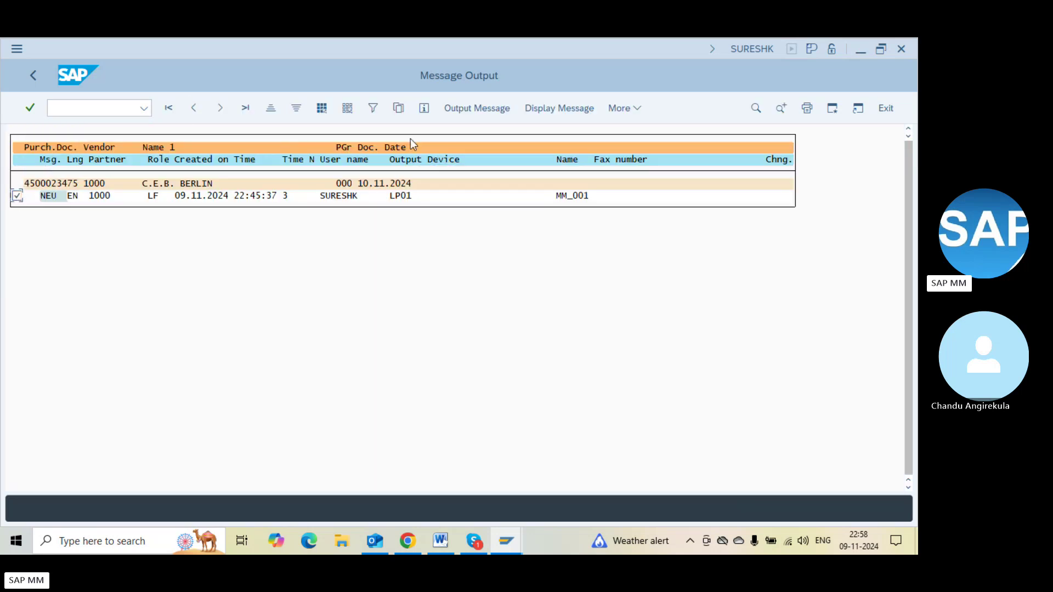
{"action": "left_click", "coordinate": [492, 105]}
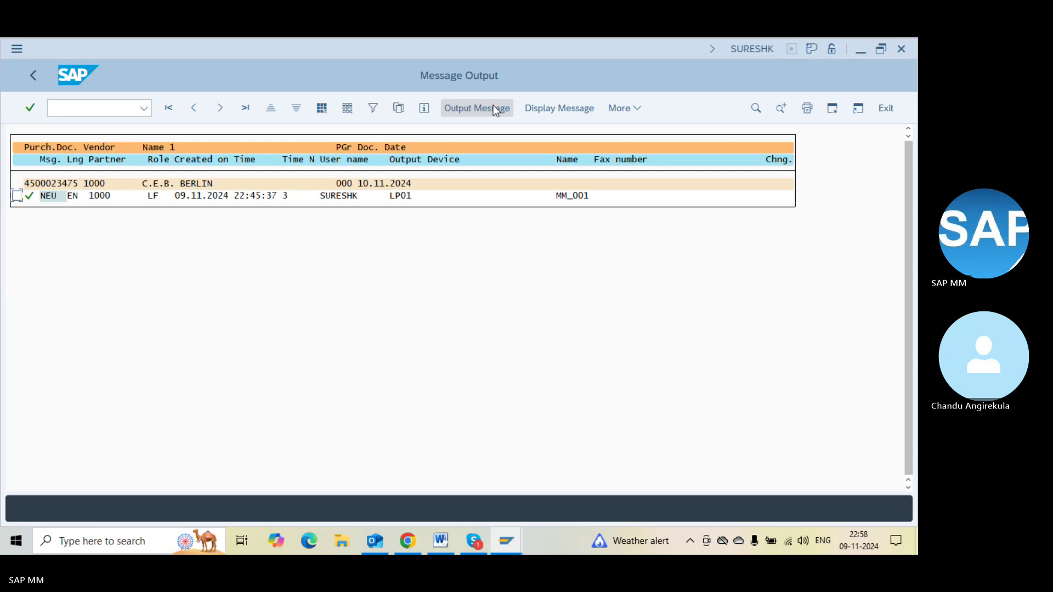
{"action": "left_click", "coordinate": [98, 107]}
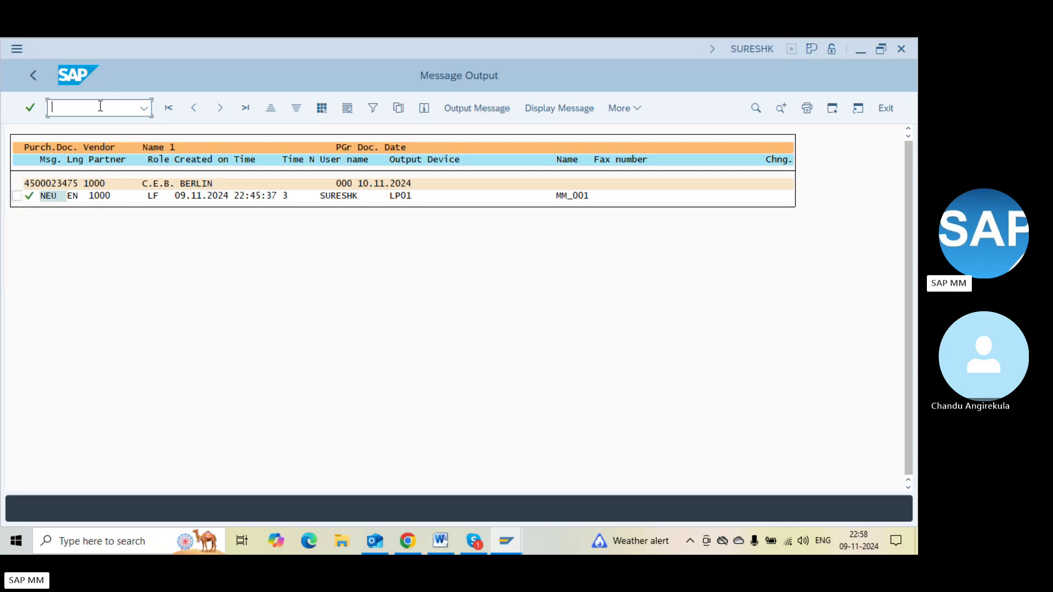
{"action": "type", "text": "/nmigo"}
{"action": "key", "text": "Return"}
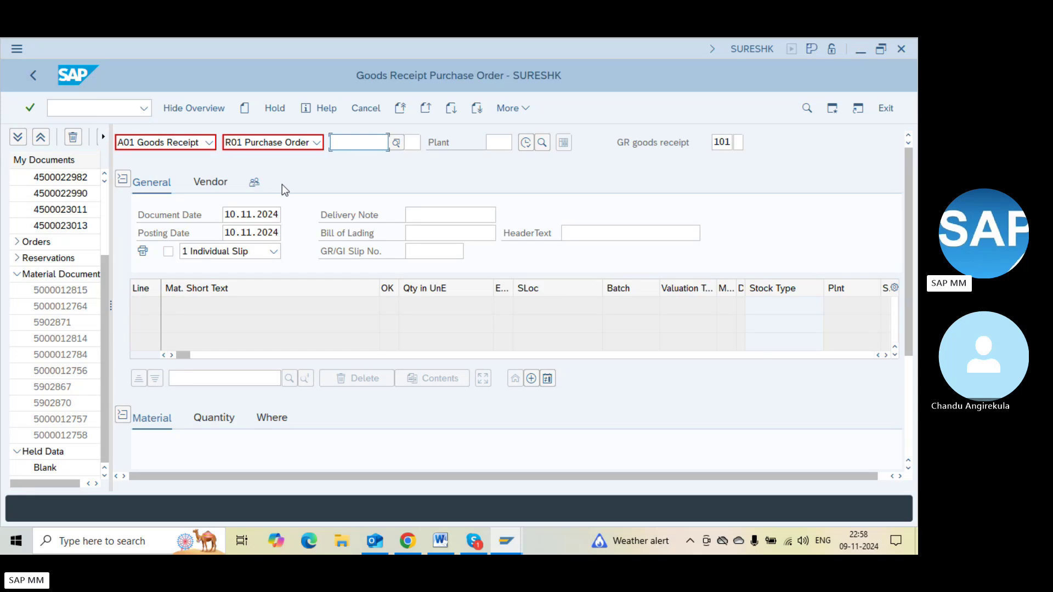
{"action": "key", "text": "ctrl+v"}
{"action": "key", "text": "Return"}
{"action": "left_click", "coordinate": [403, 306]}
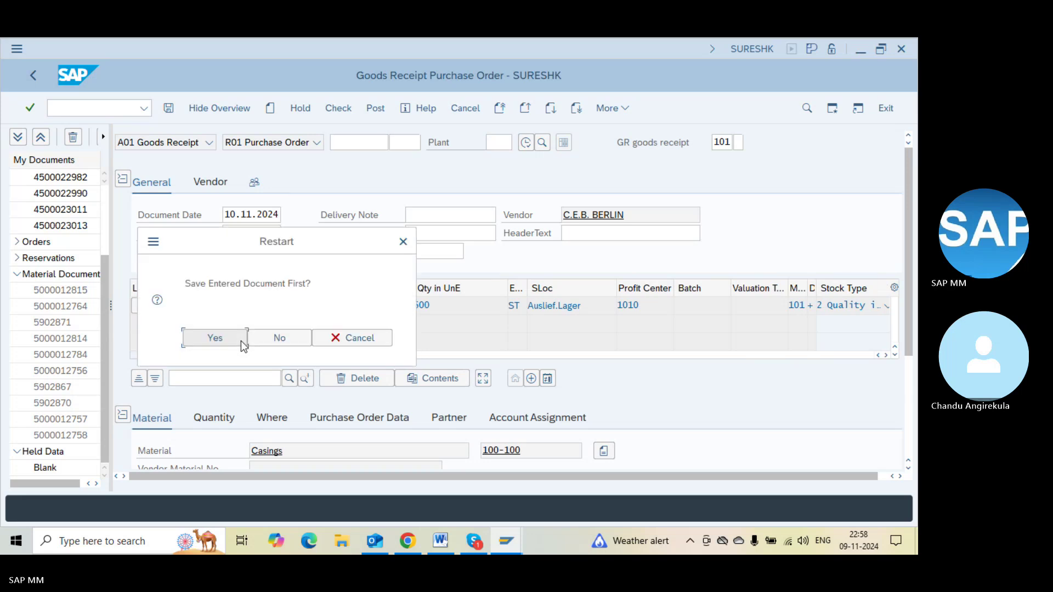
{"action": "left_click", "coordinate": [259, 339]}
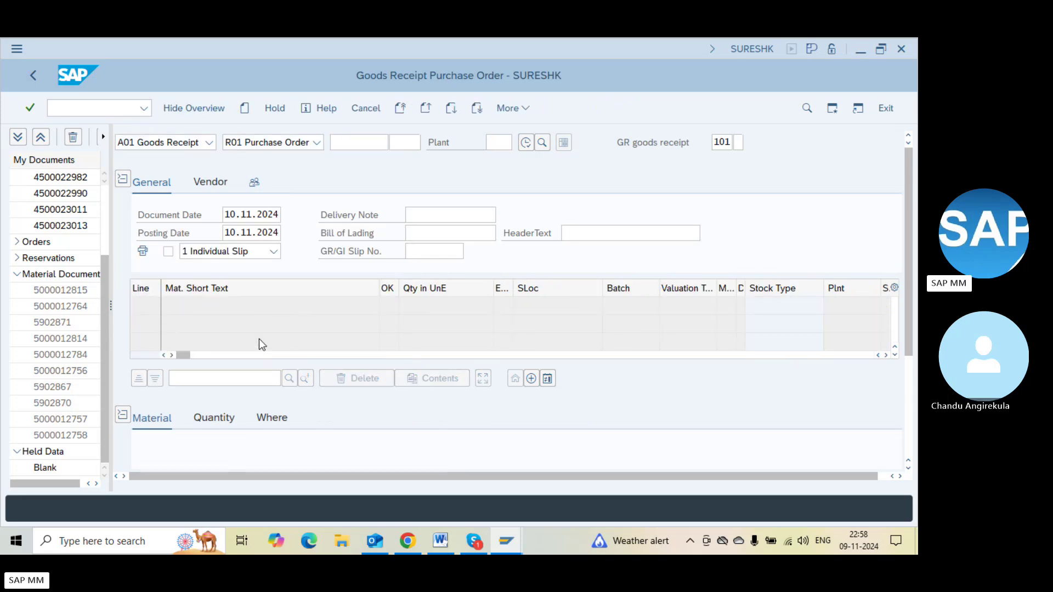
{"action": "left_click", "coordinate": [82, 106]}
{"action": "type", "text": "/nme21n"}
{"action": "key", "text": "Return"}
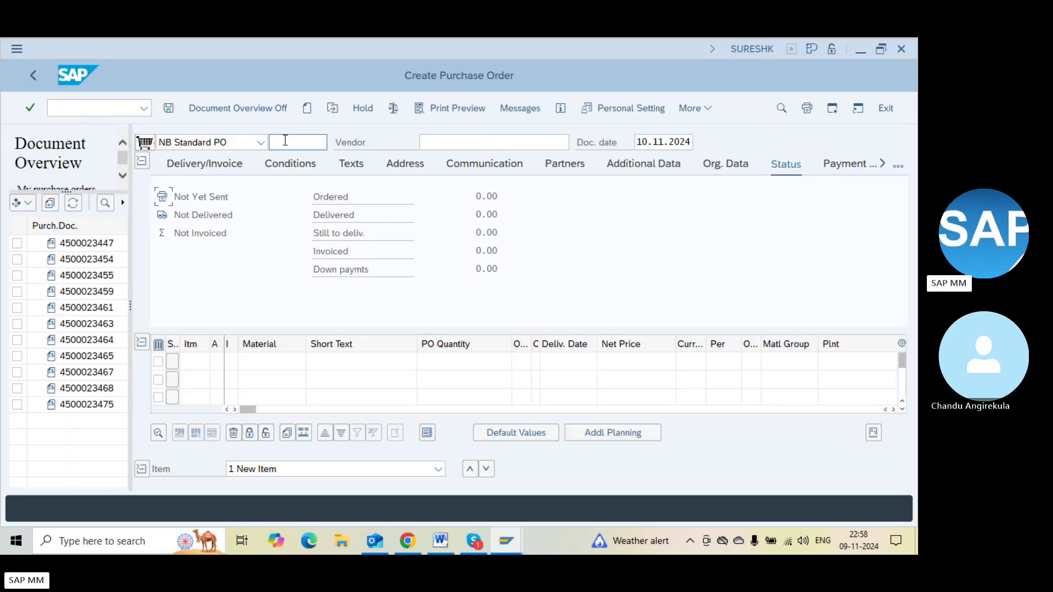
{"action": "left_click", "coordinate": [541, 409]}
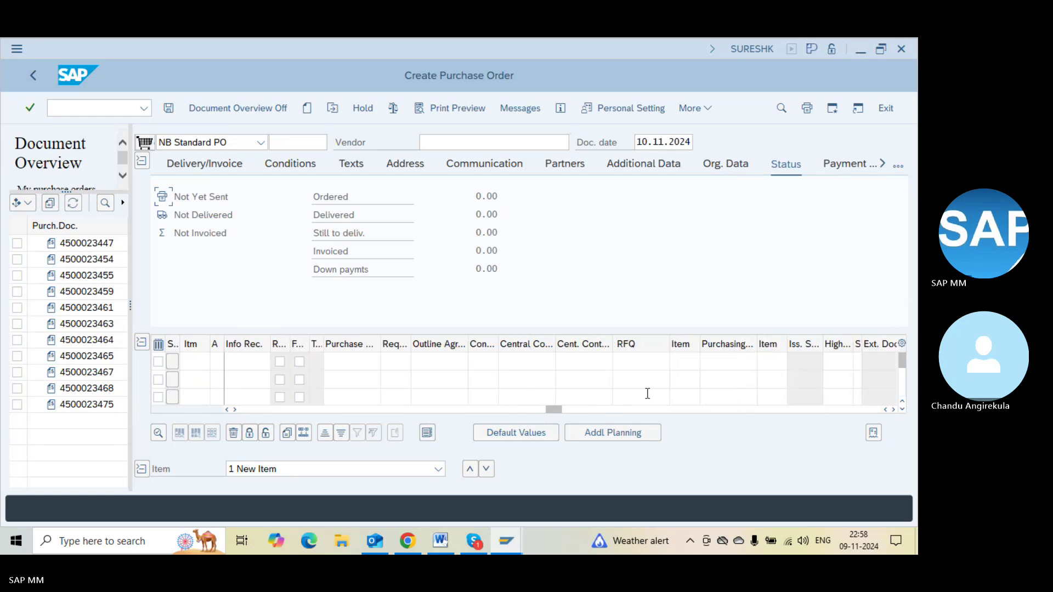
{"action": "left_click", "coordinate": [733, 362]}
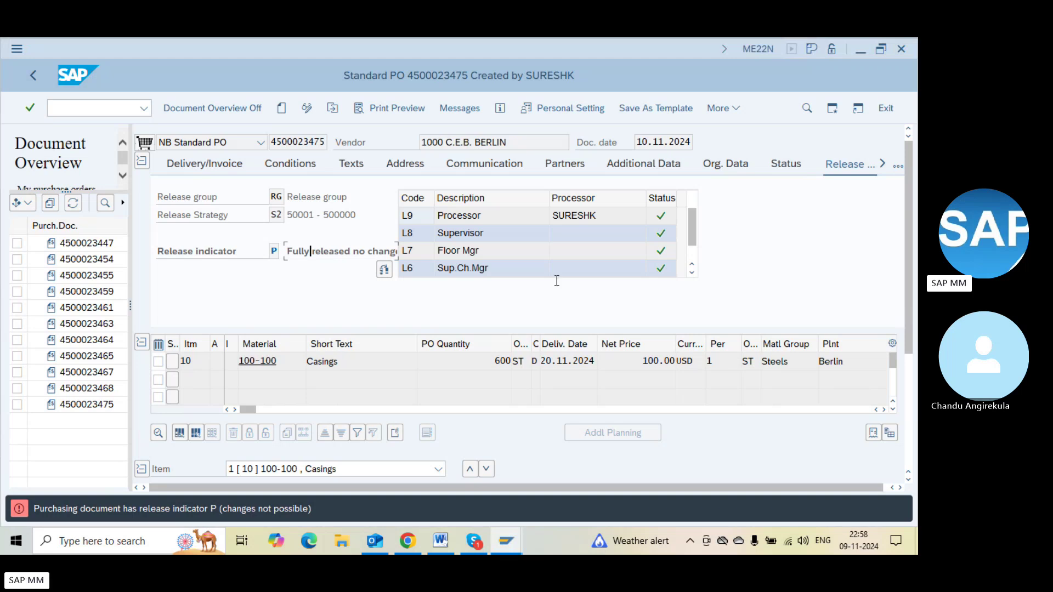
{"action": "left_click", "coordinate": [271, 142]}
{"action": "double_click", "coordinate": [272, 142]}
{"action": "key", "text": "ctrl+c"}
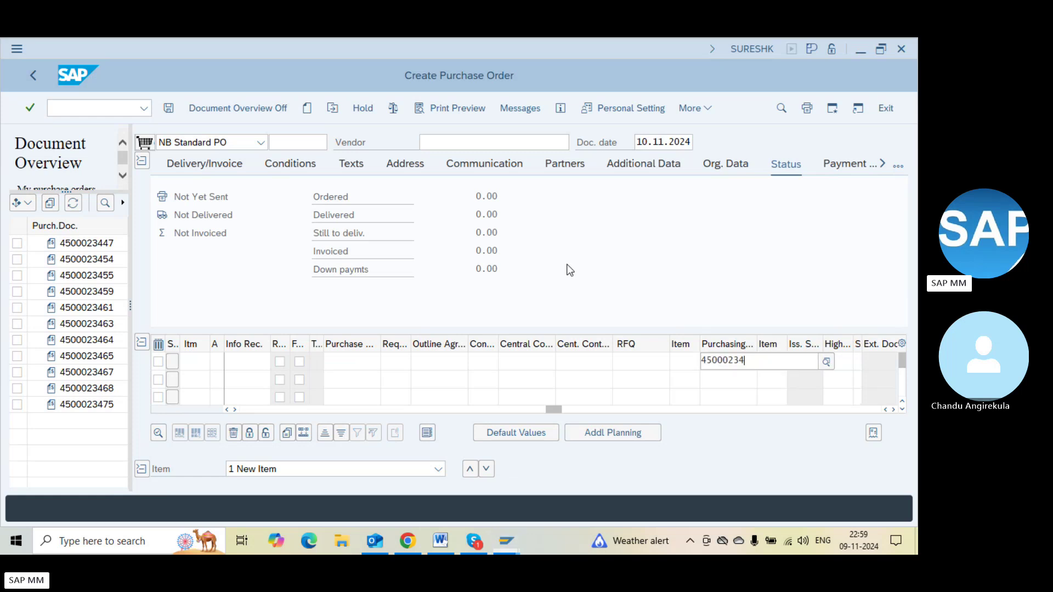
{"action": "key", "text": "BackSpace"}
{"action": "key", "text": "BackSpace"}
{"action": "key", "text": "BackSpace"}
{"action": "key", "text": "BackSpace"}
{"action": "key", "text": "BackSpace"}
{"action": "key", "text": "BackSpace"}
{"action": "key", "text": "BackSpace"}
{"action": "key", "text": "BackSpace"}
{"action": "key", "text": "BackSpace"}
{"action": "key", "text": "ctrl+v"}
{"action": "key", "text": "Return"}
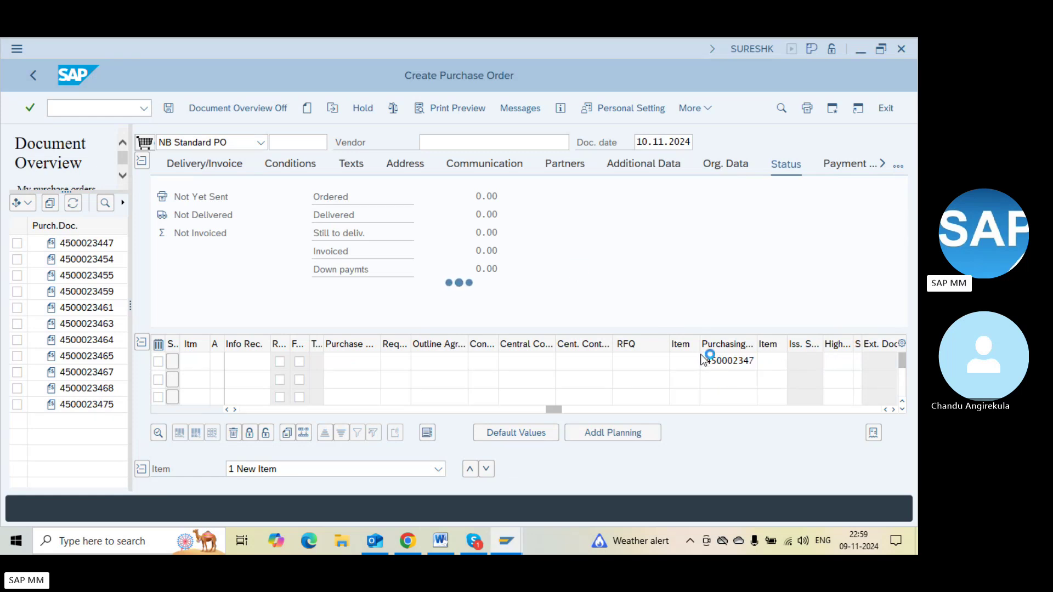
{"action": "key", "text": "alt+Tab"}
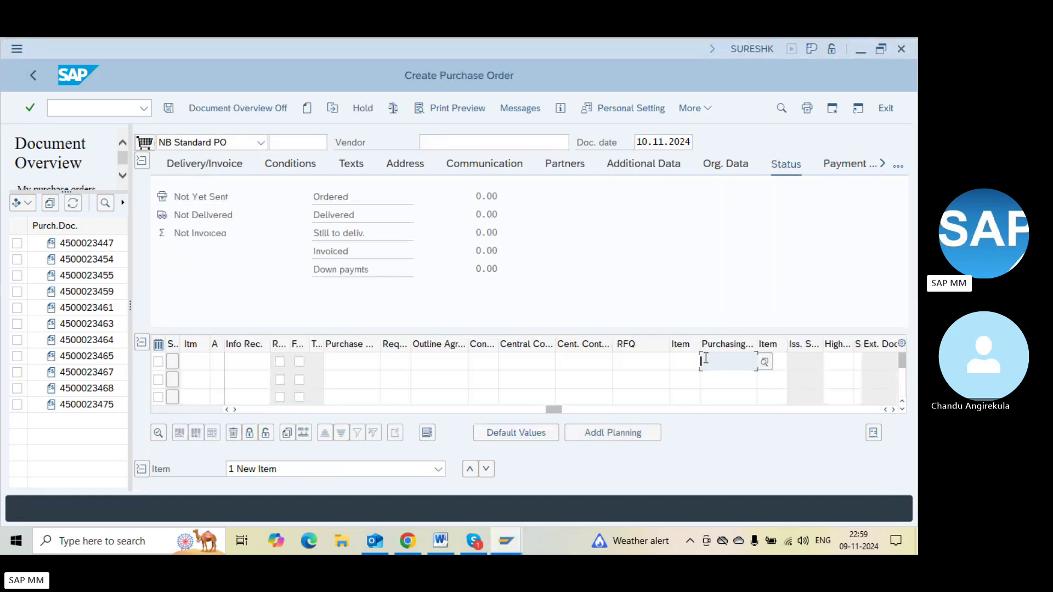
{"action": "key", "text": "ctrl+v"}
{"action": "key", "text": "Return"}
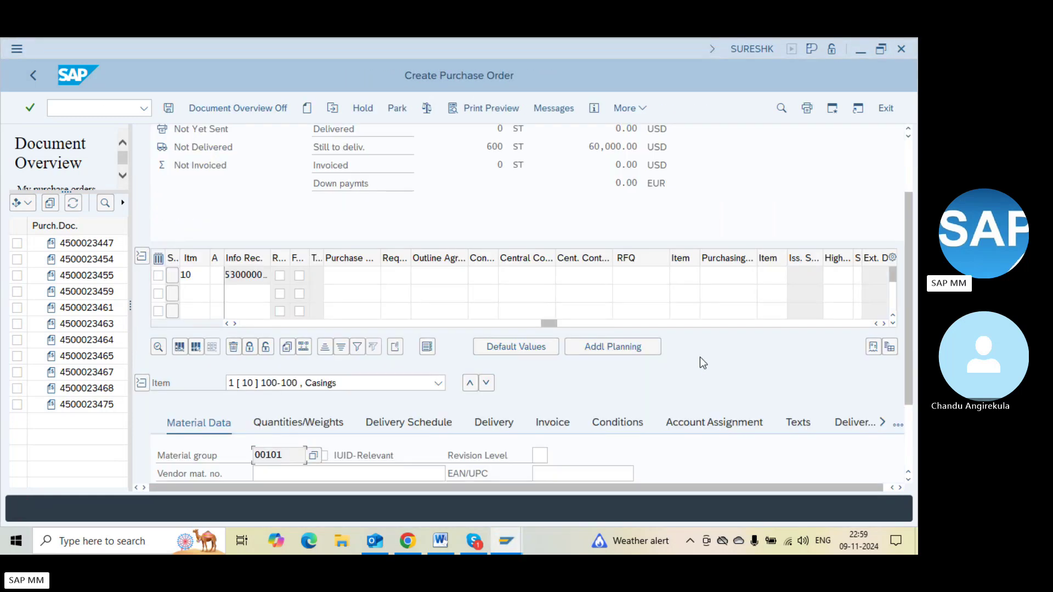
Change item 10's quantity from 600 to 400 and view the release strategy
{"action": "left_click", "coordinate": [296, 324]}
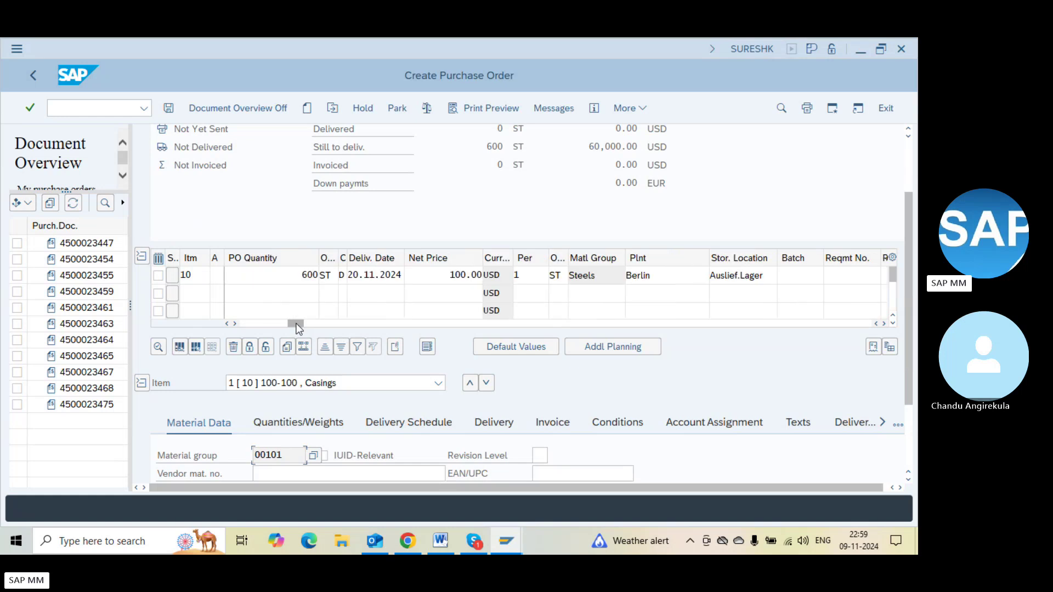
{"action": "left_click", "coordinate": [298, 274]}
{"action": "key", "text": "Delete"}
{"action": "type", "text": "4"}
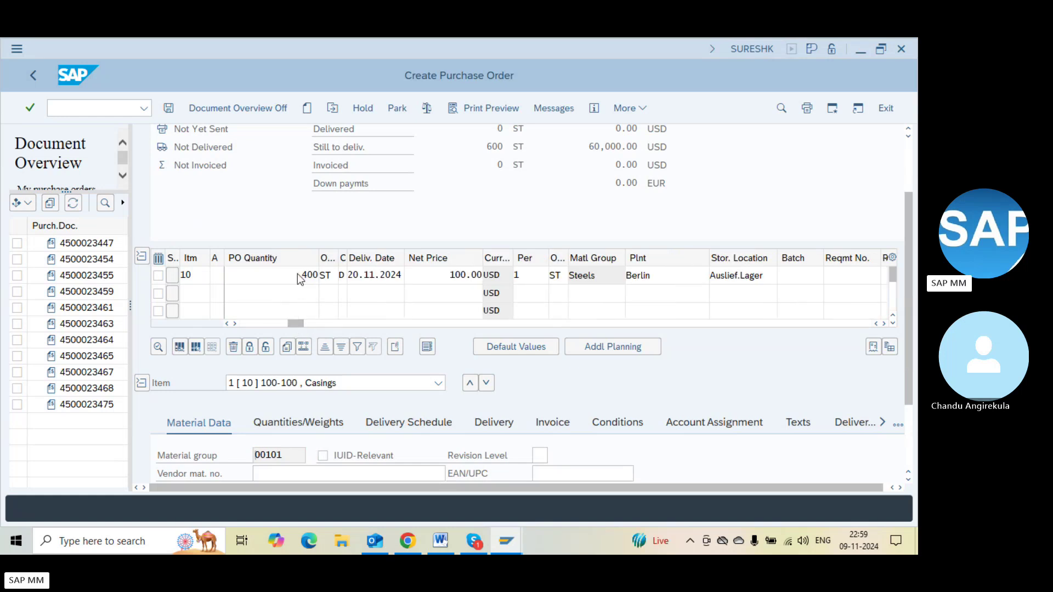
{"action": "key", "text": "Return"}
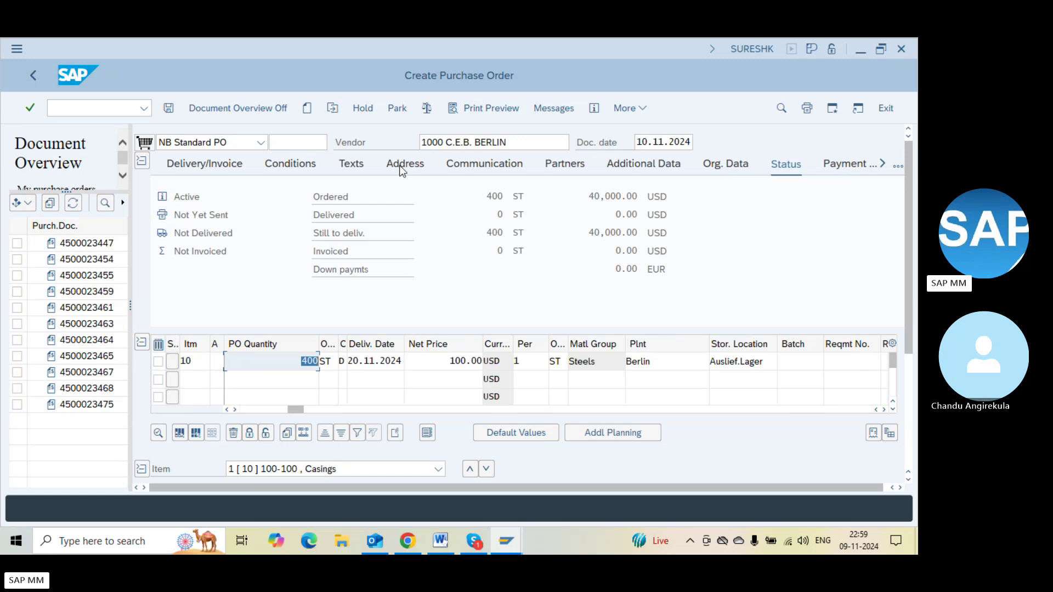
{"action": "left_click", "coordinate": [427, 109]}
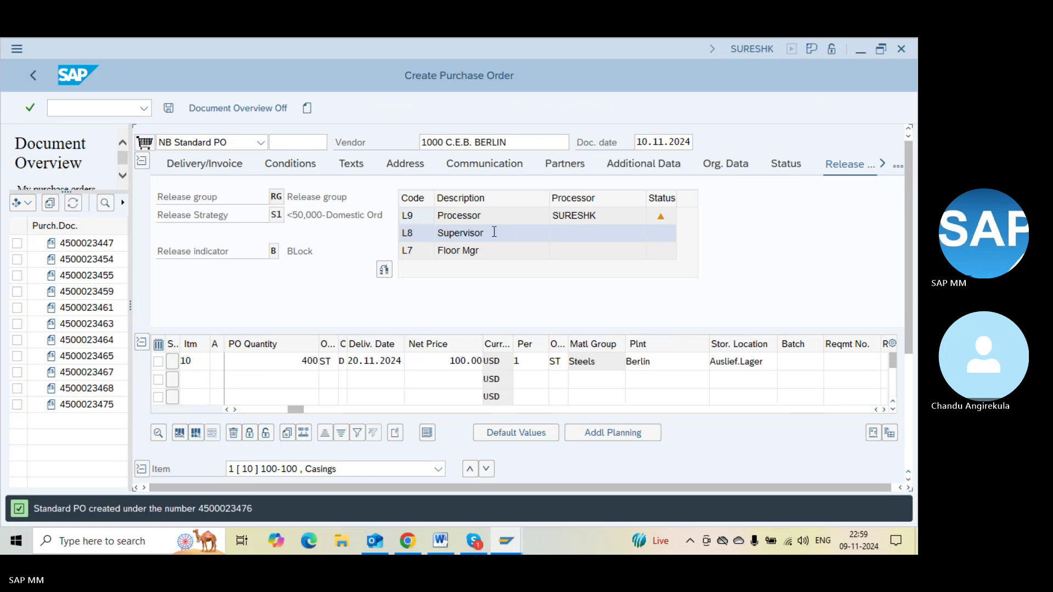
{"action": "left_click", "coordinate": [332, 108]}
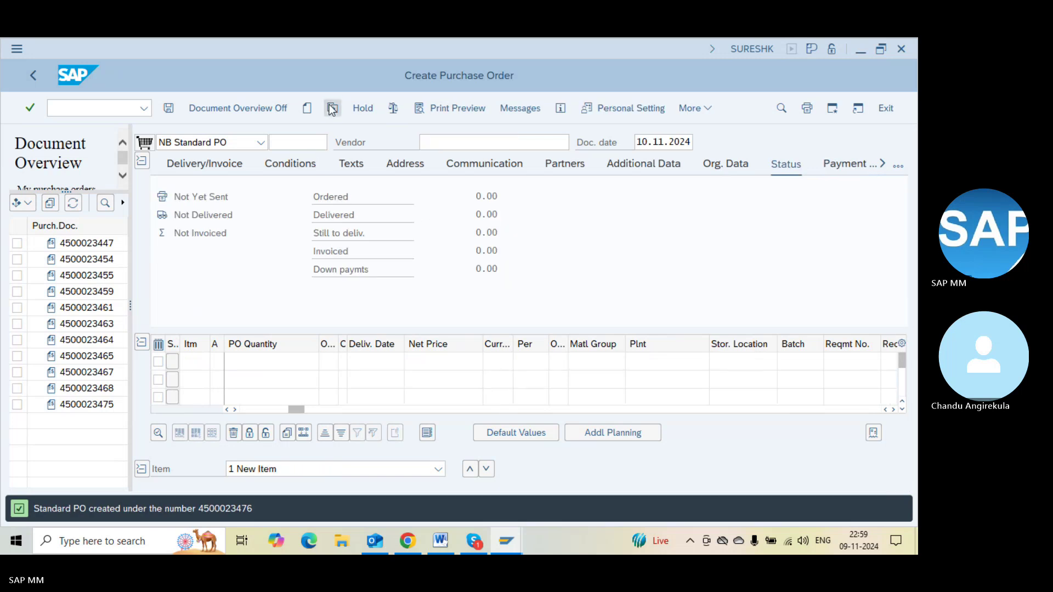
{"action": "key", "text": "Return"}
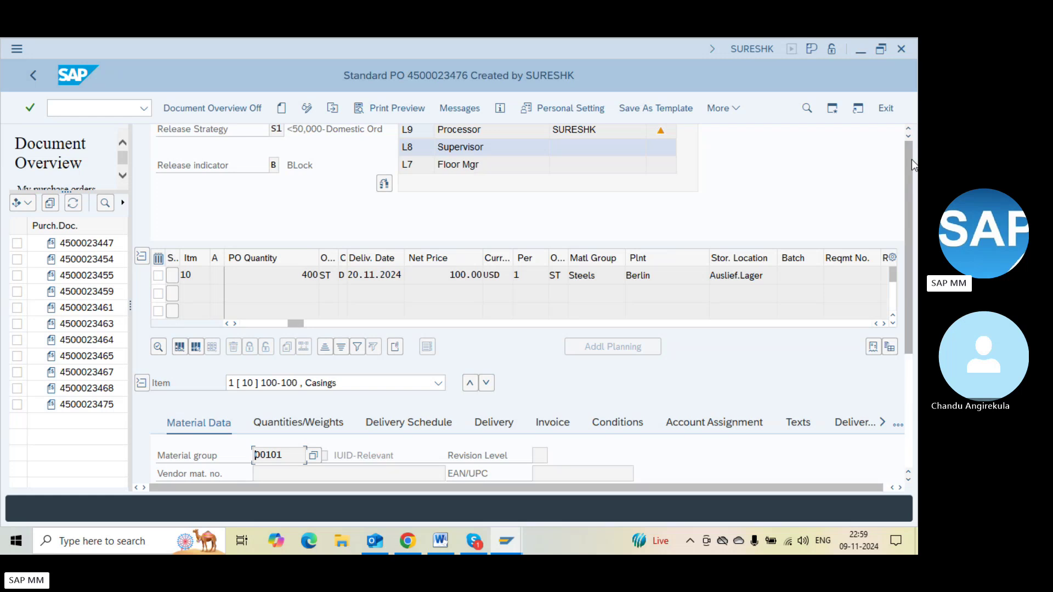
{"action": "left_click", "coordinate": [910, 159]}
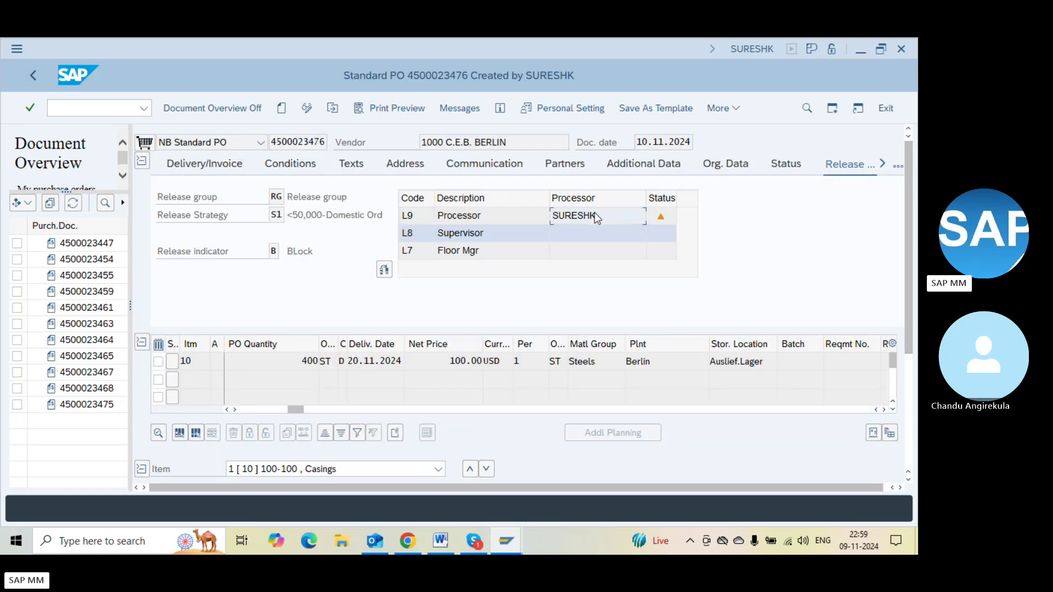
{"action": "key", "text": "alt+Tab"}
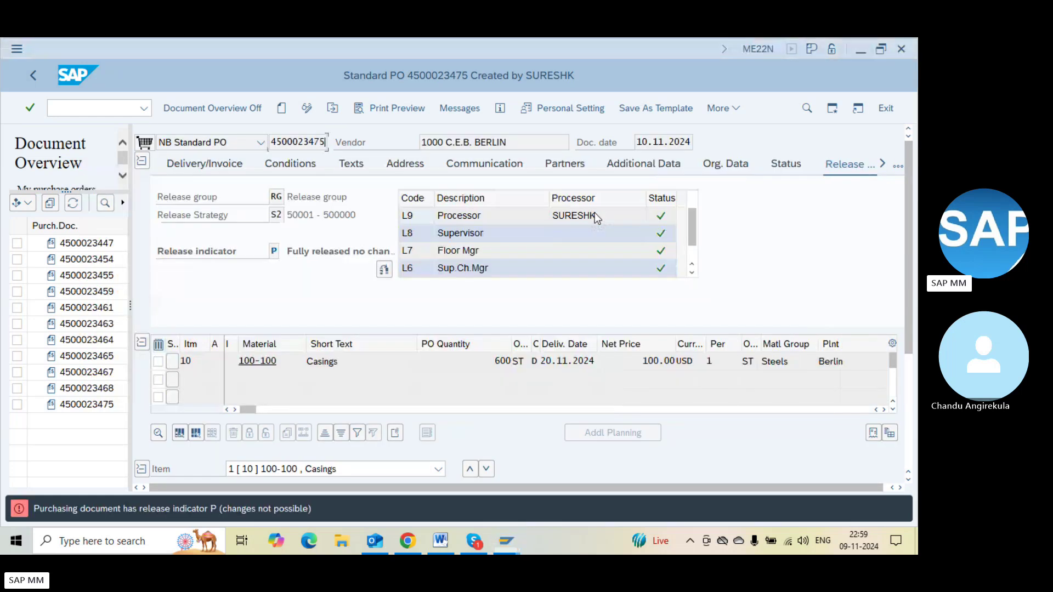
{"action": "key", "text": "F3"}
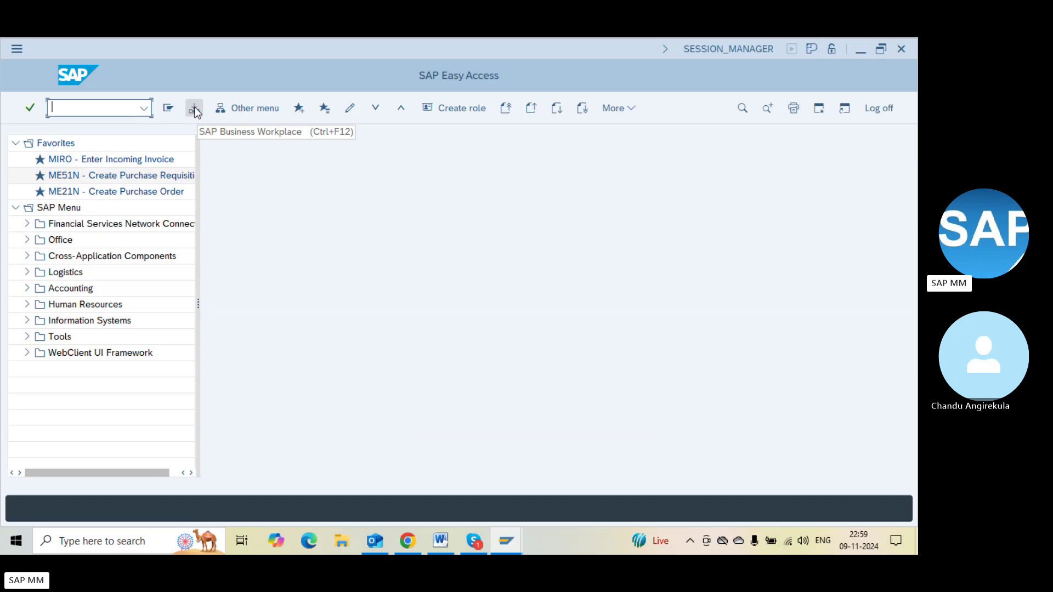
{"action": "left_click", "coordinate": [194, 110]}
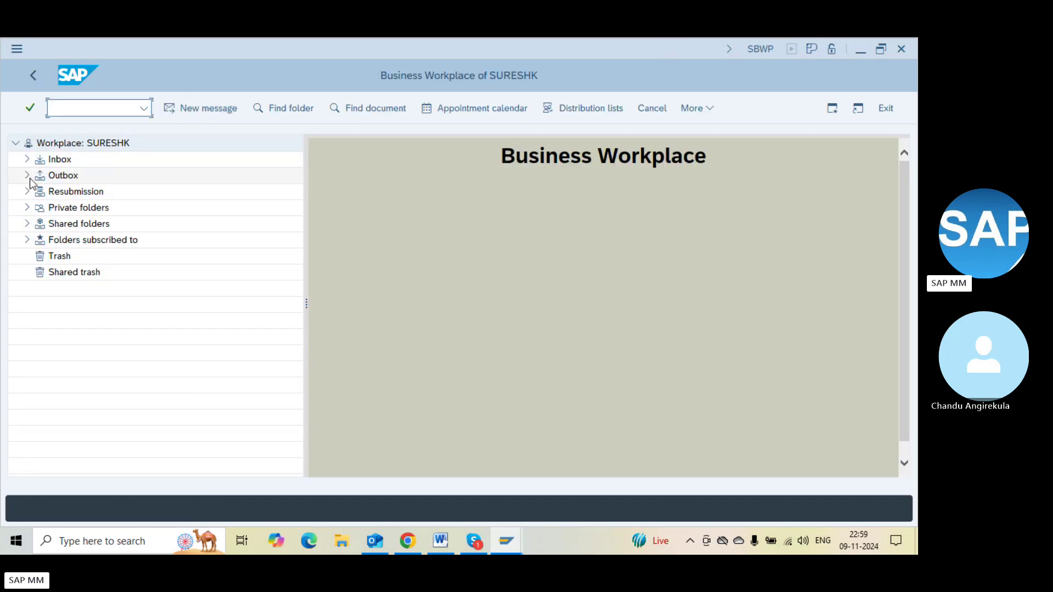
{"action": "left_click", "coordinate": [26, 175]}
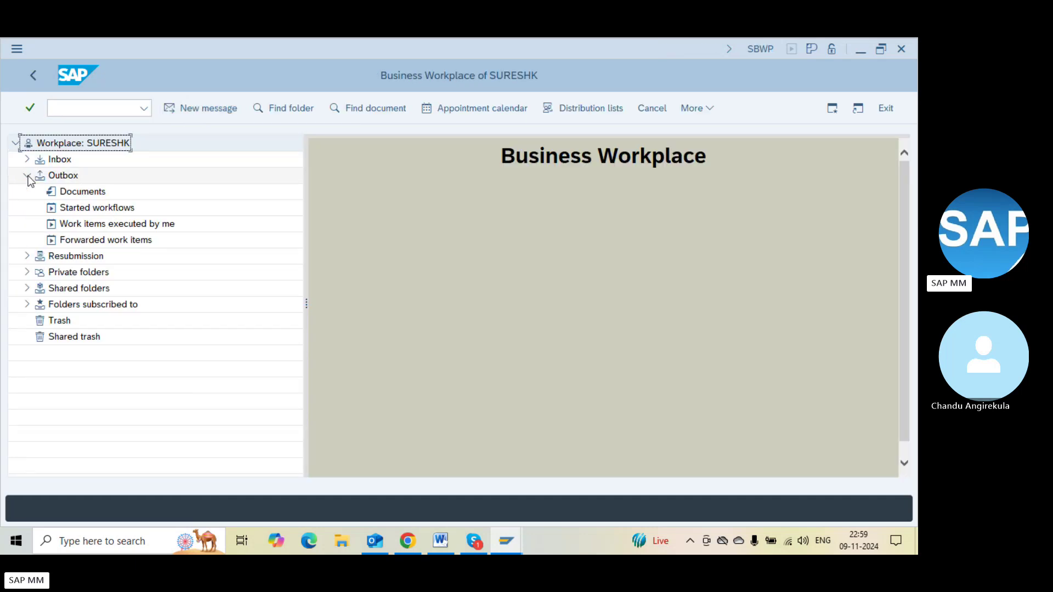
{"action": "left_click", "coordinate": [71, 210]}
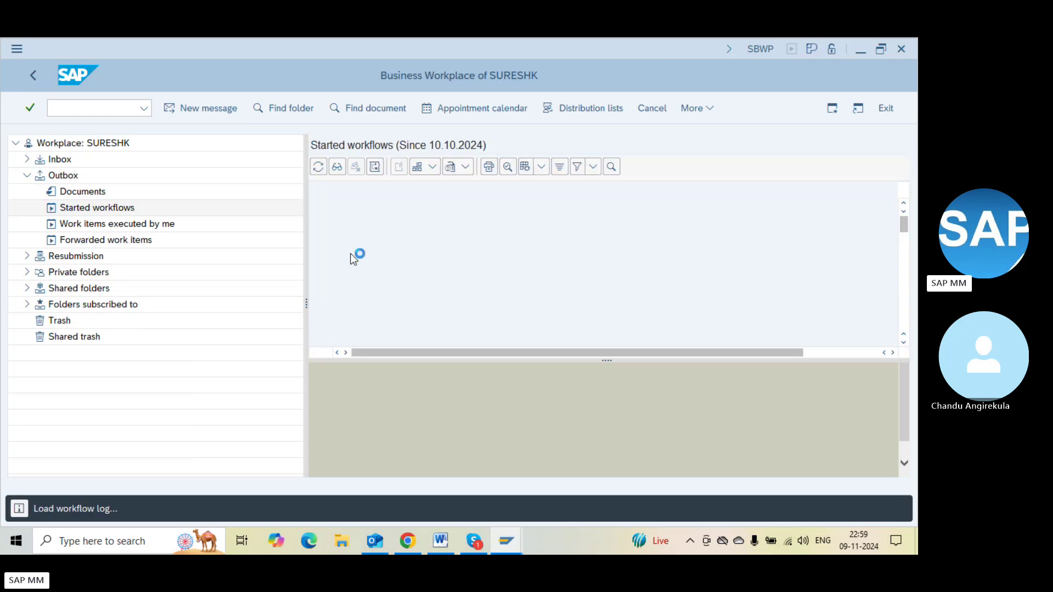
{"action": "left_click", "coordinate": [496, 223]}
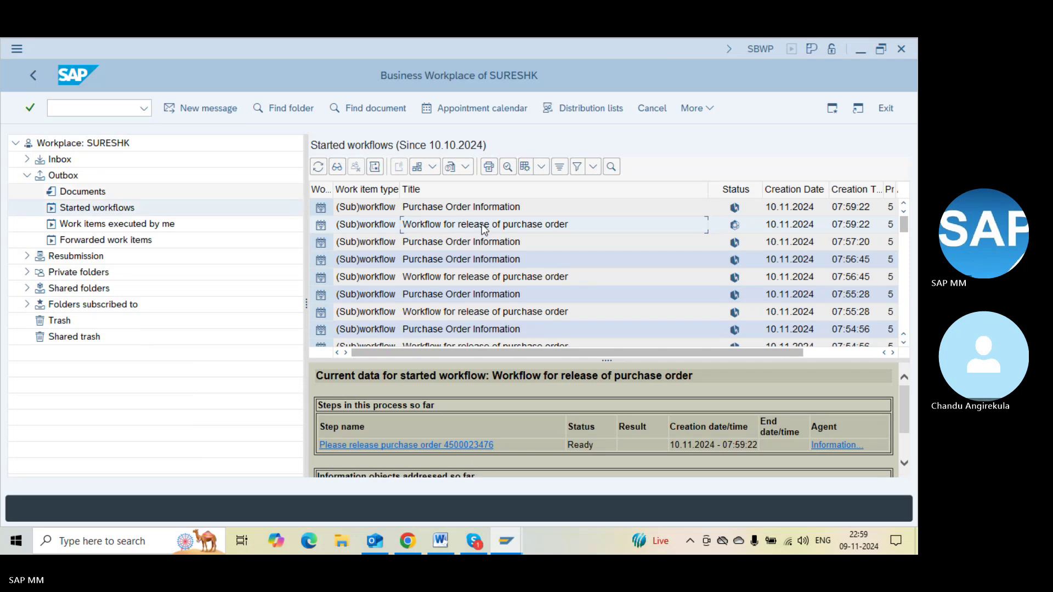
{"action": "key", "text": "F3"}
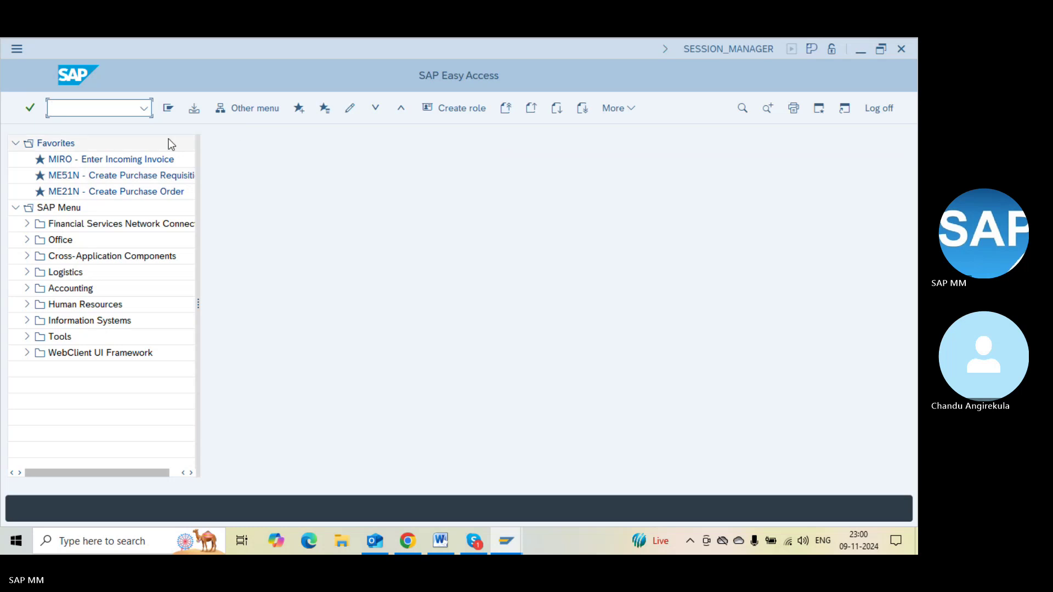
Back in started workflows, inspect the Purchase Order Information and older release workflows
{"action": "left_click", "coordinate": [195, 108]}
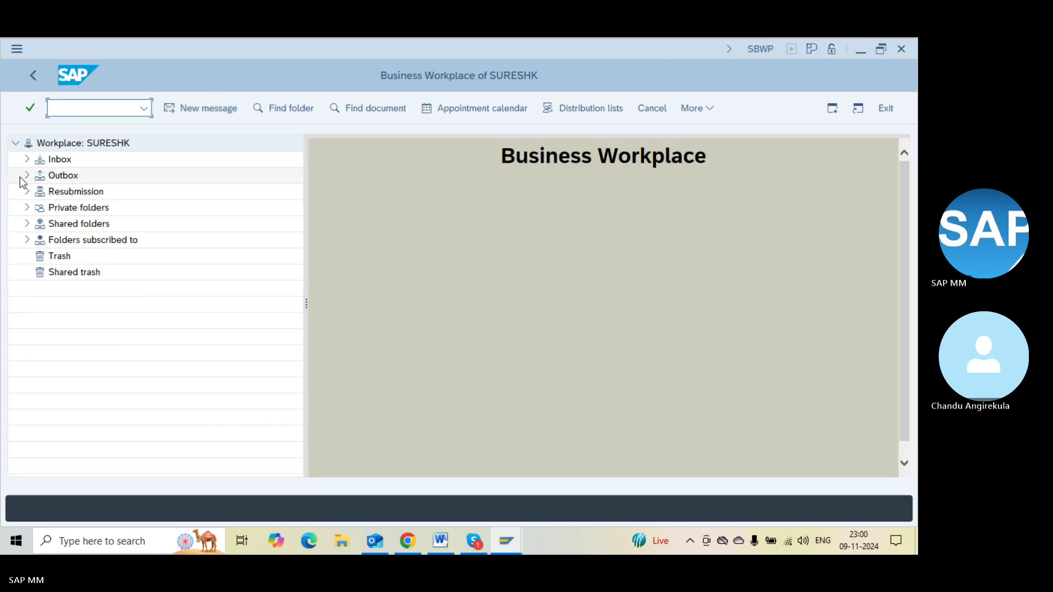
{"action": "left_click", "coordinate": [27, 175]}
{"action": "left_click", "coordinate": [66, 209]}
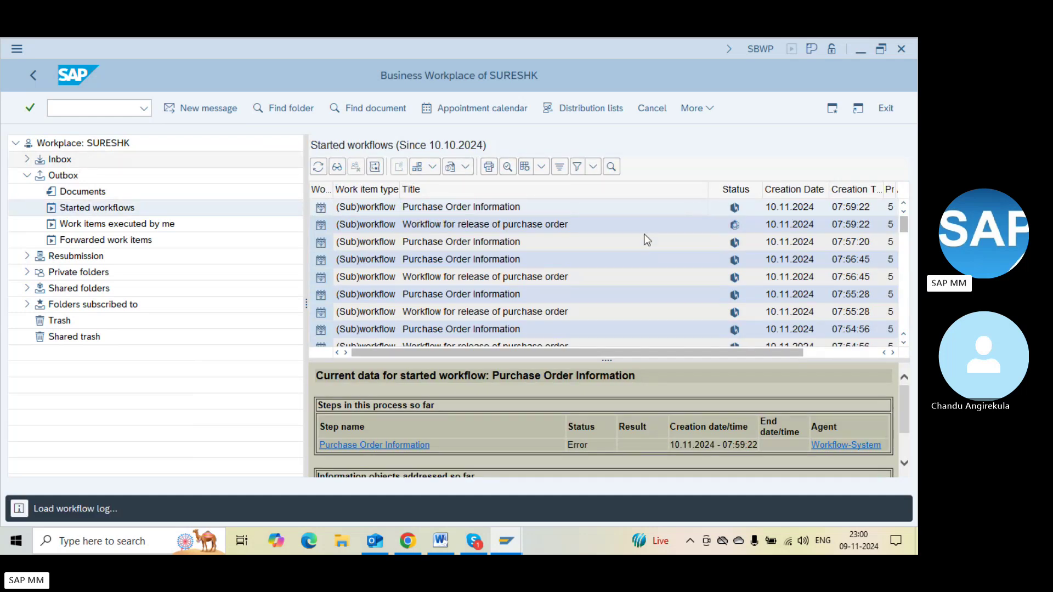
{"action": "left_click", "coordinate": [435, 248]}
{"action": "double_click", "coordinate": [466, 275]}
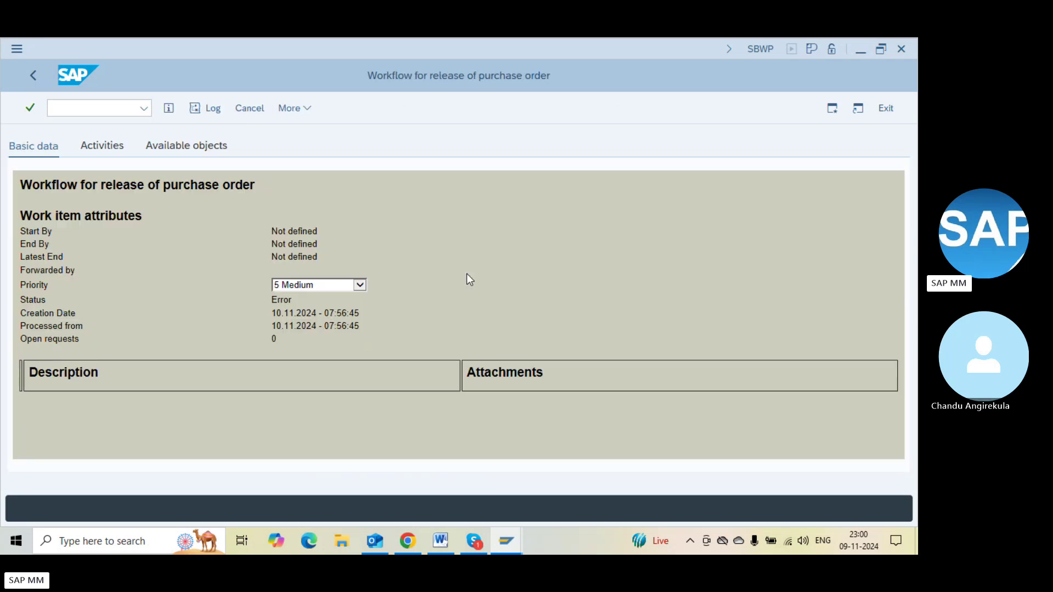
{"action": "key", "text": "F3"}
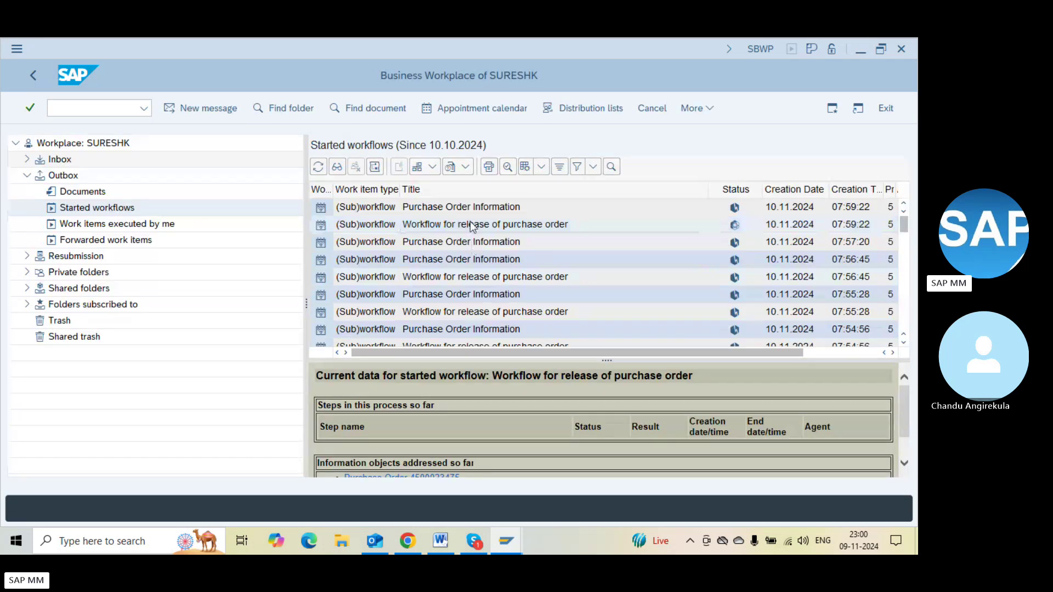
{"action": "double_click", "coordinate": [469, 225]}
{"action": "key", "text": "F3"}
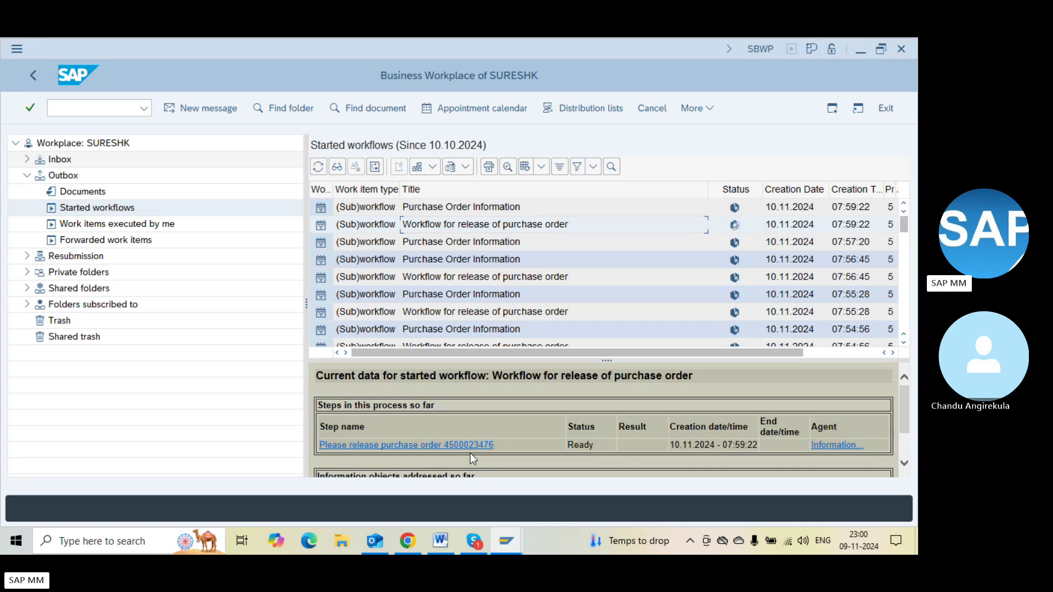
{"action": "left_click", "coordinate": [489, 453]}
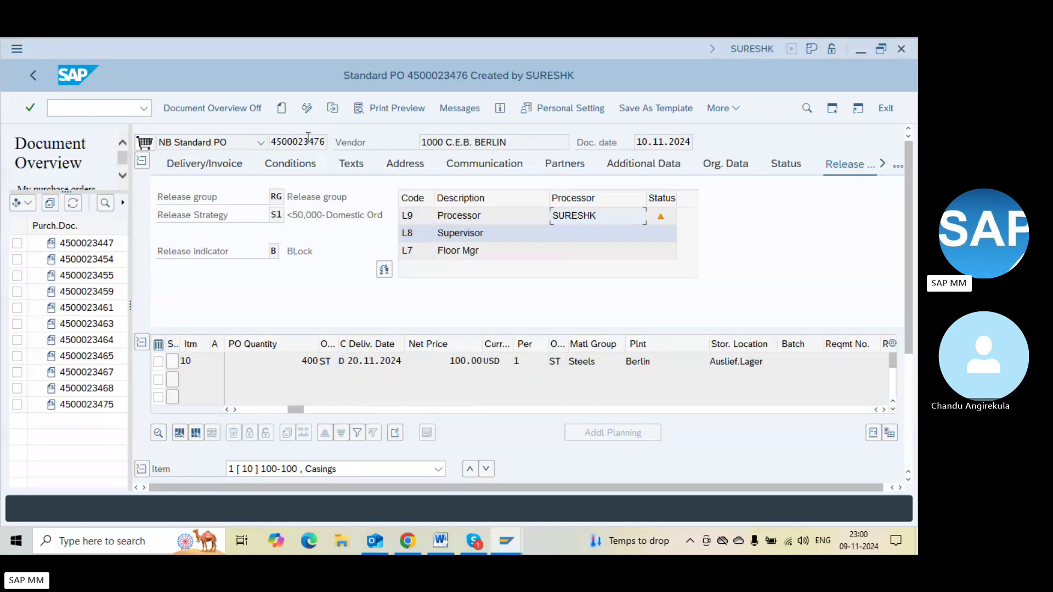
{"action": "key", "text": "F3"}
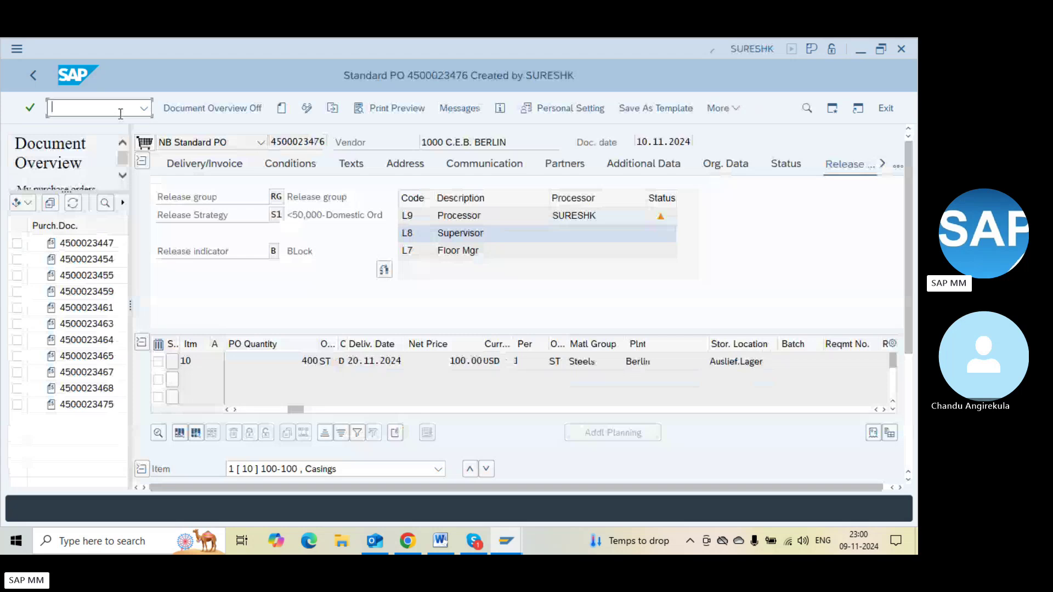
Enter /nsos in the other Business Workplace window's command field
{"action": "key", "text": "alt+Tab"}
{"action": "key", "text": "alt+Tab"}
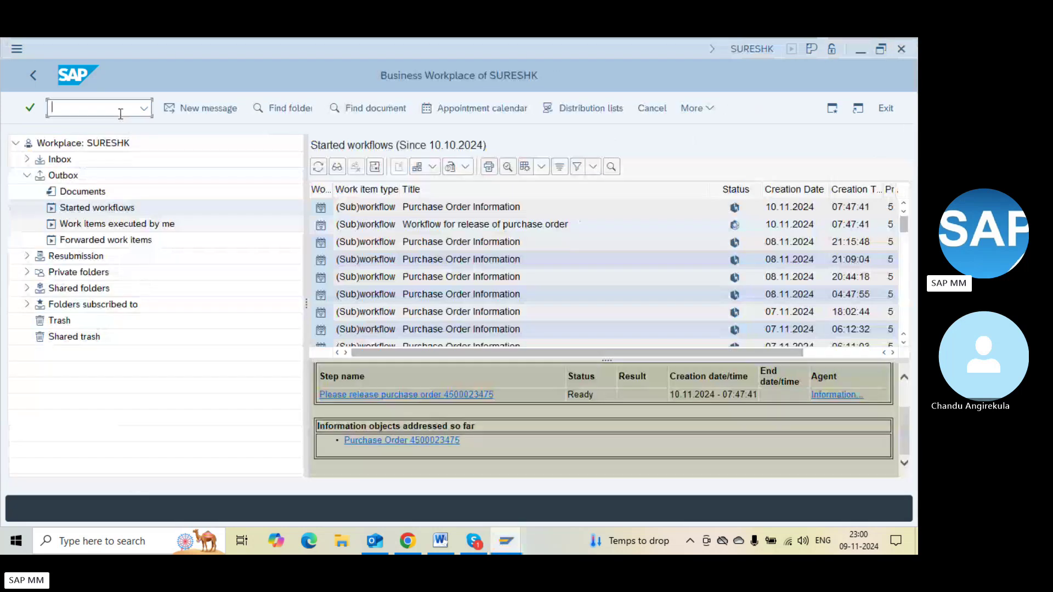
{"action": "left_click", "coordinate": [121, 114]}
{"action": "type", "text": "/n"}
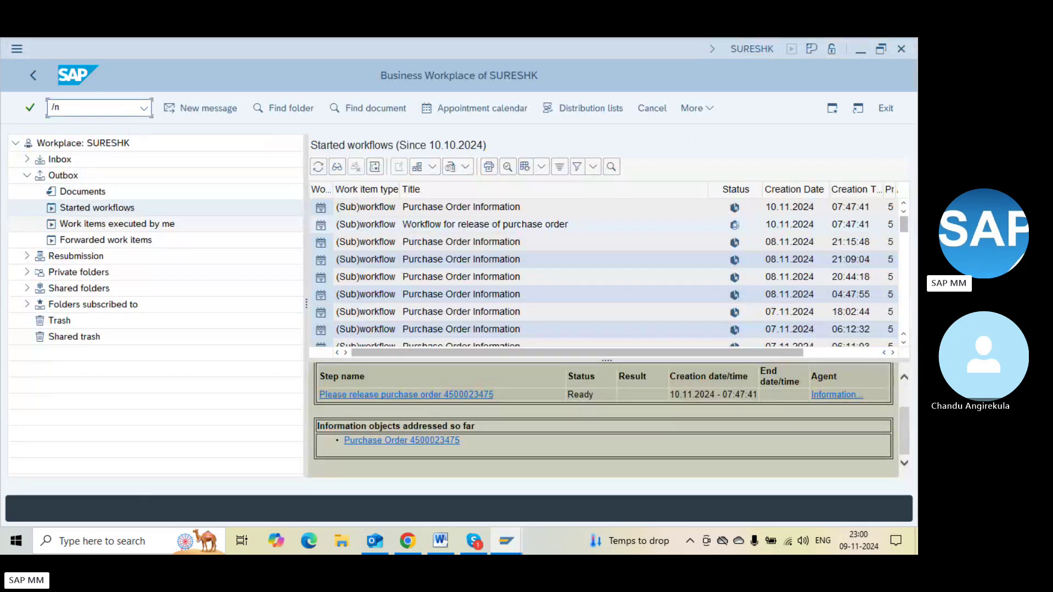
{"action": "type", "text": "sost"}
Open the SAPconnect send requests list, refresh it and scroll through it
{"action": "key", "text": "Return"}
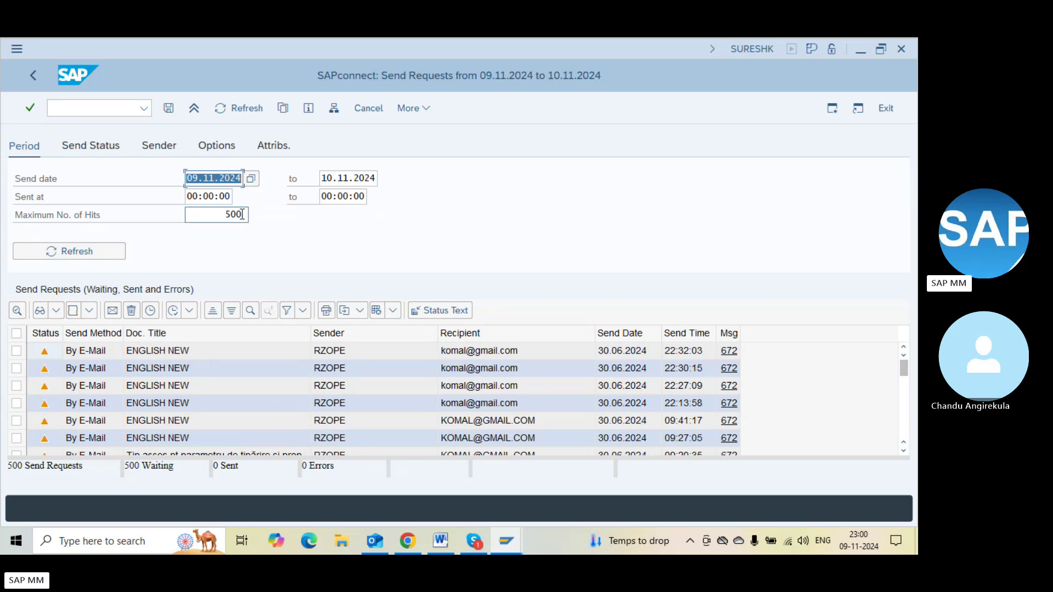
{"action": "left_click", "coordinate": [61, 256]}
{"action": "scroll", "coordinate": [903, 393], "scroll_direction": "down", "scroll_amount": 2}
{"action": "scroll", "coordinate": [902, 409], "scroll_direction": "down", "scroll_amount": 2}
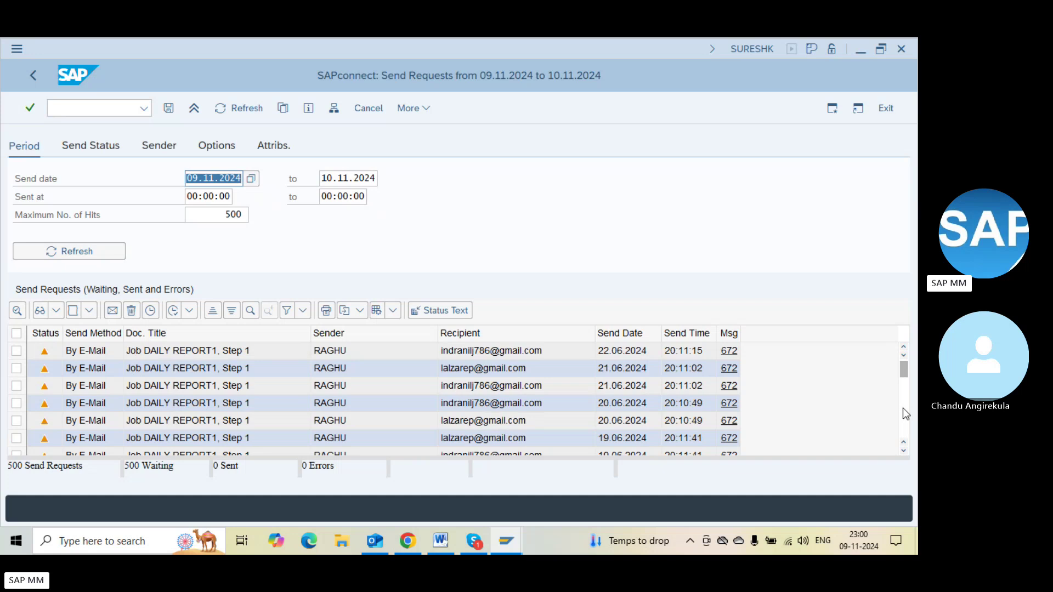
{"action": "scroll", "coordinate": [903, 409], "scroll_direction": "down", "scroll_amount": 8}
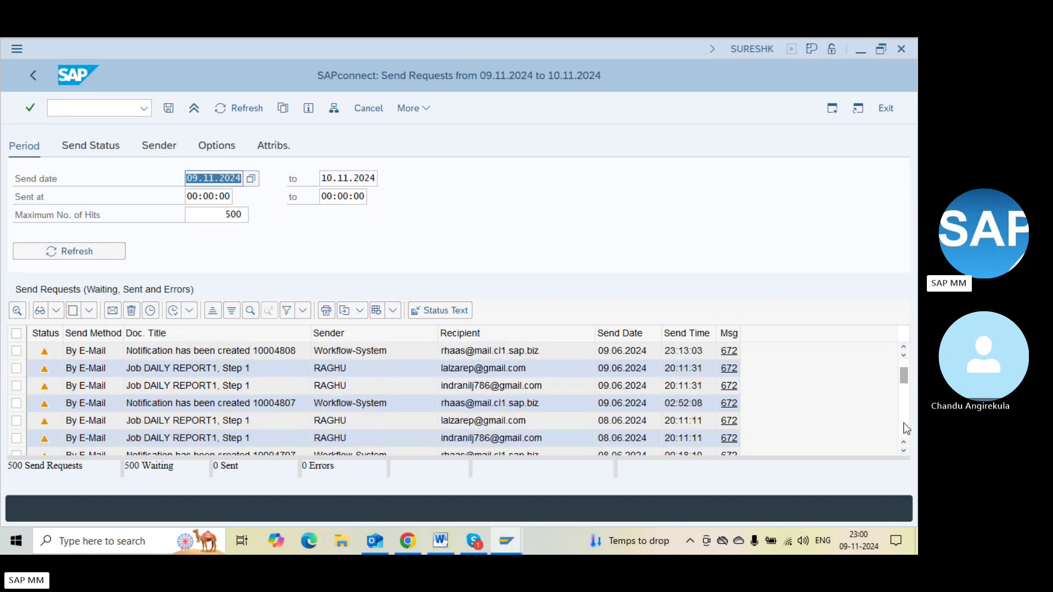
{"action": "scroll", "coordinate": [907, 429], "scroll_direction": "down", "scroll_amount": 4}
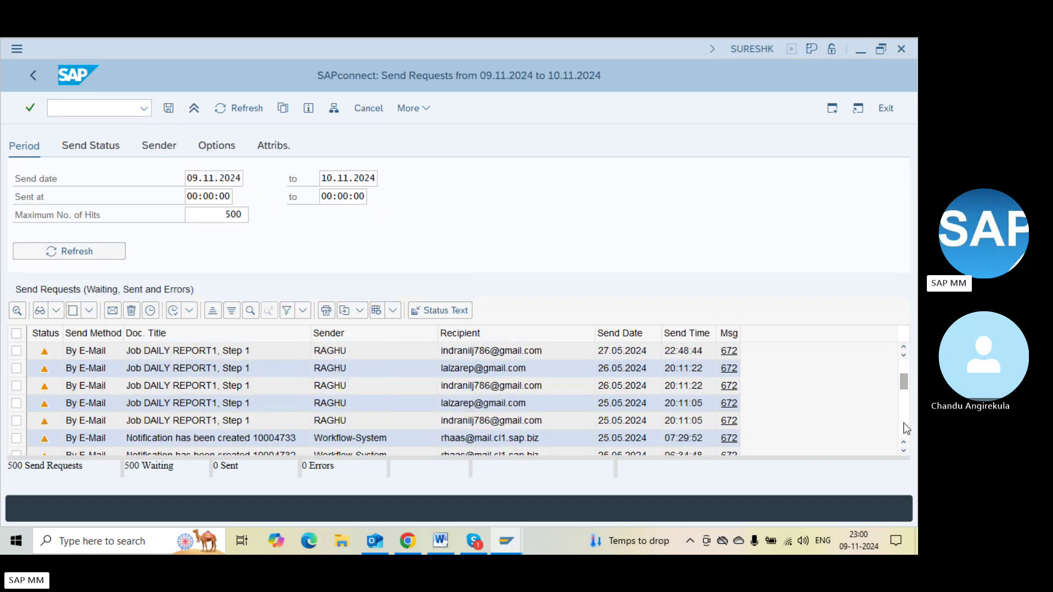
{"action": "scroll", "coordinate": [906, 428], "scroll_direction": "down", "scroll_amount": 3}
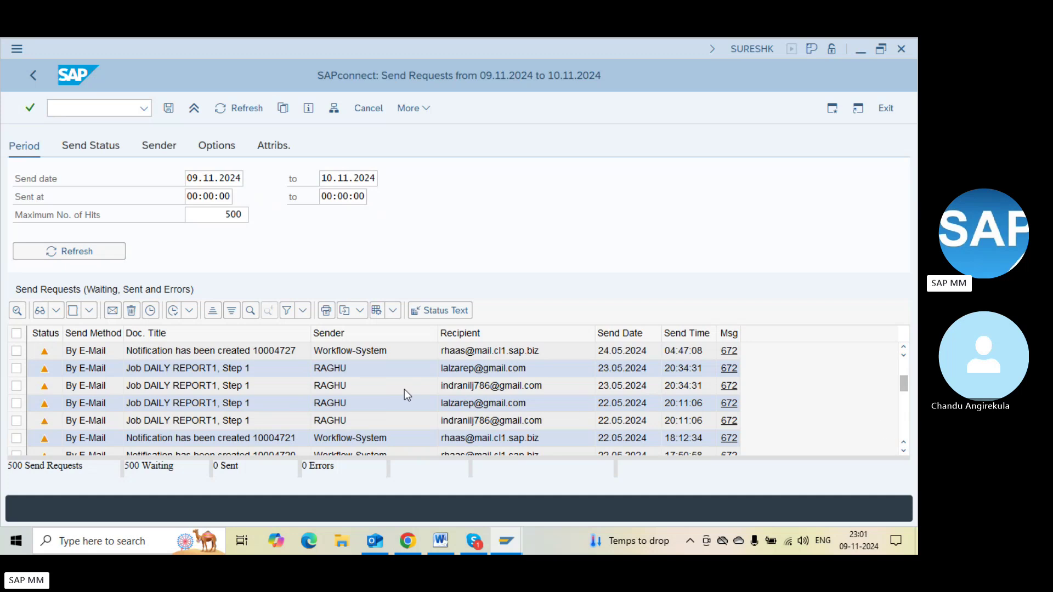
Browse the send status, sender and send period filter tabs and reload the list
{"action": "left_click", "coordinate": [97, 147]}
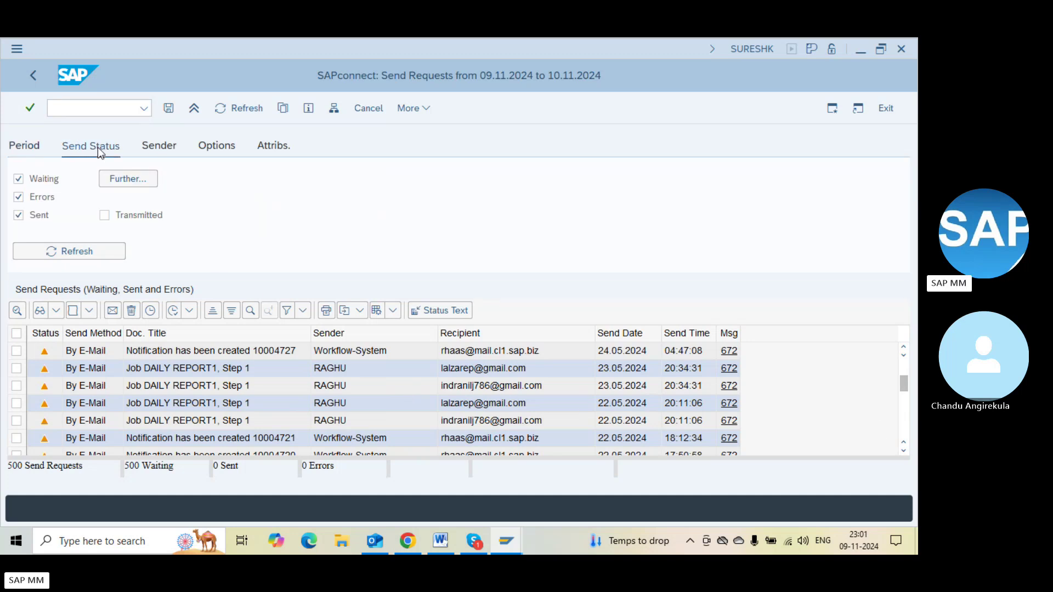
{"action": "left_click", "coordinate": [152, 154]}
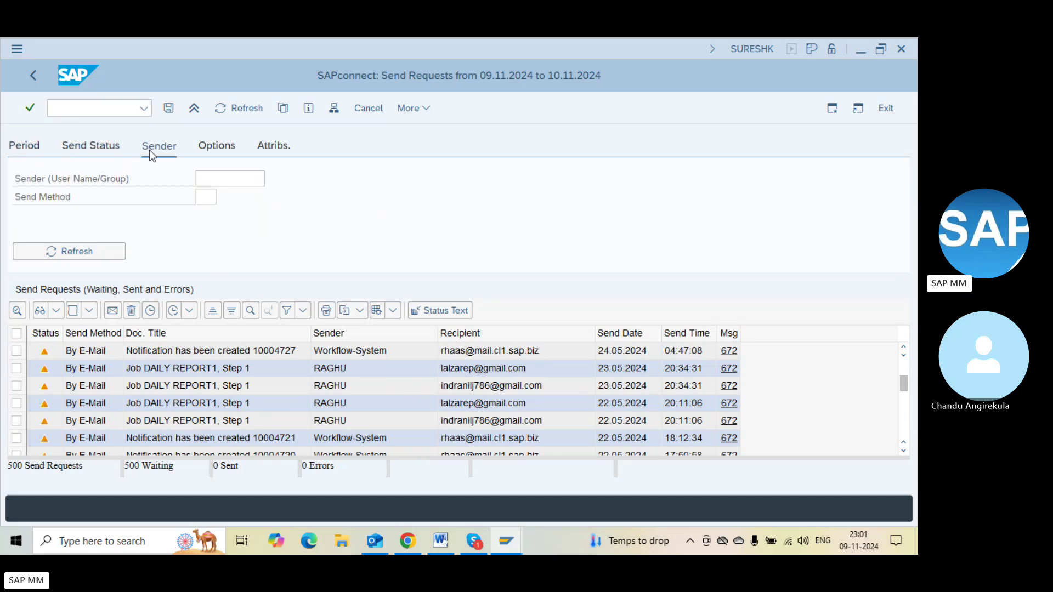
{"action": "left_click", "coordinate": [216, 181]}
{"action": "left_click", "coordinate": [49, 252]}
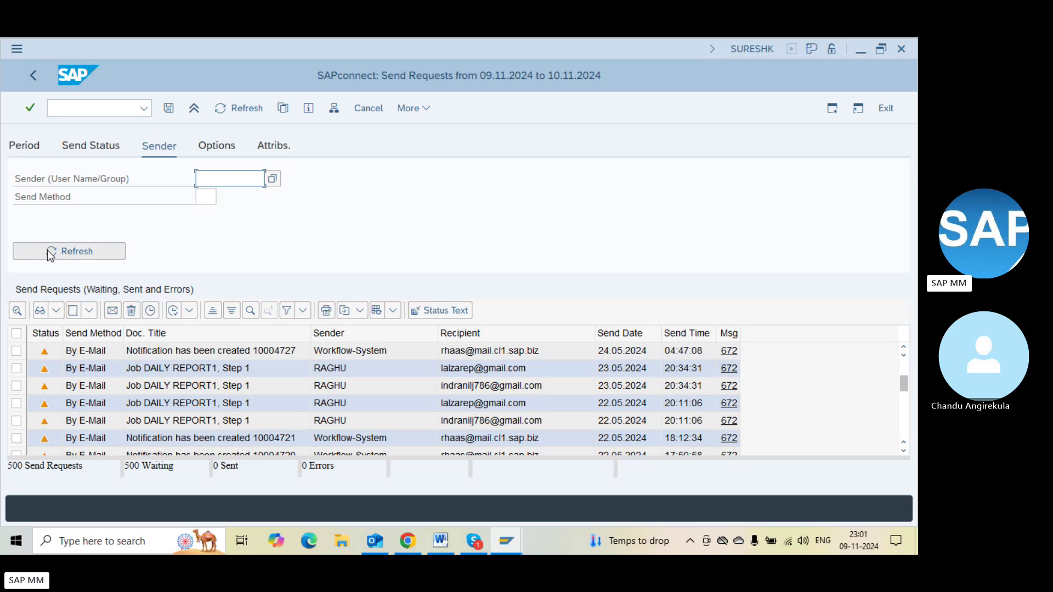
{"action": "left_click", "coordinate": [35, 148]}
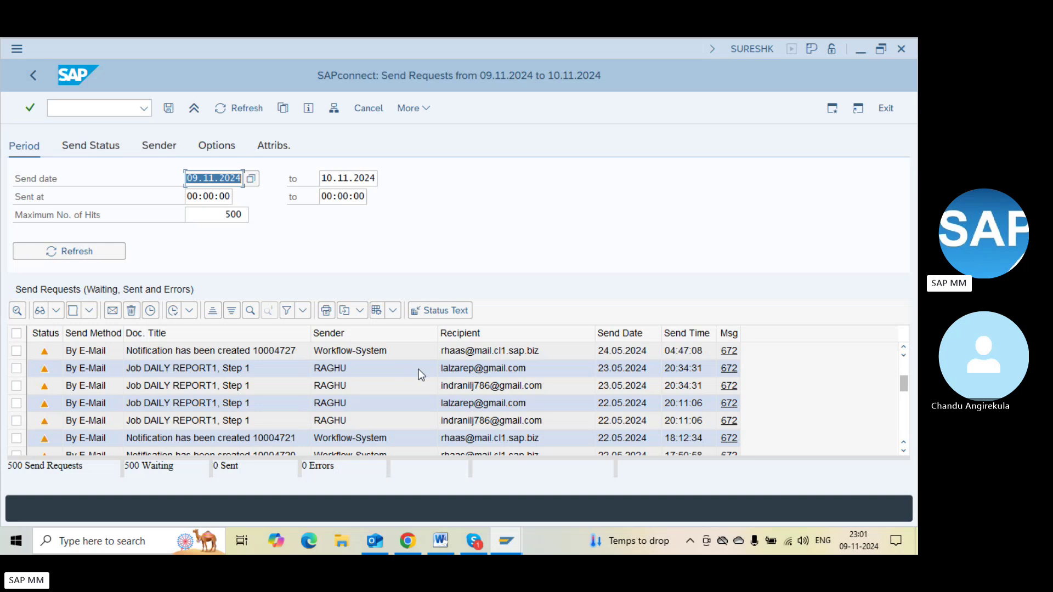
{"action": "scroll", "coordinate": [905, 368], "scroll_direction": "up", "scroll_amount": 15}
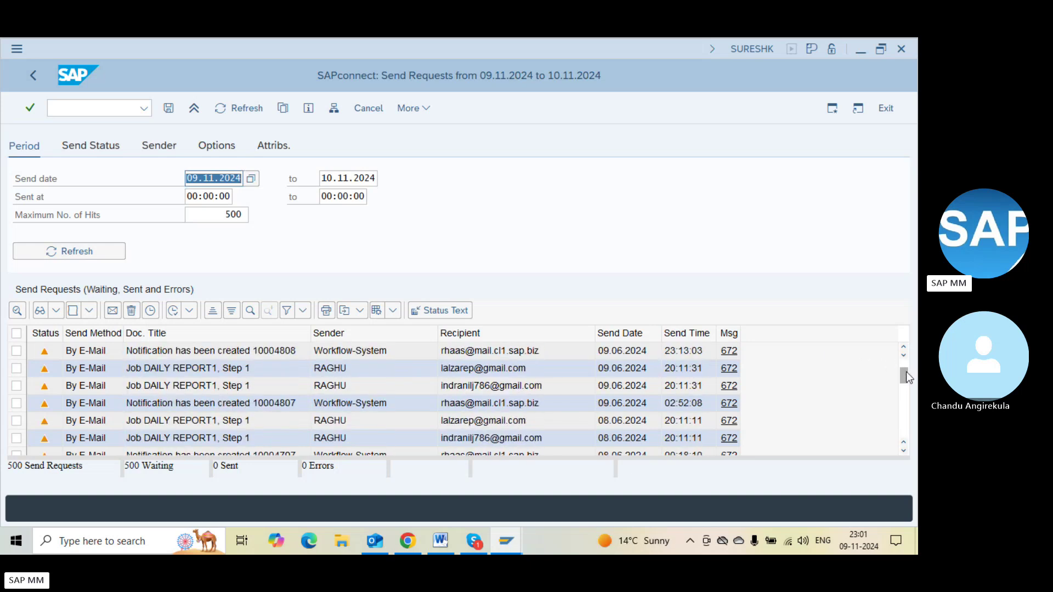
{"action": "scroll", "coordinate": [905, 349], "scroll_direction": "up", "scroll_amount": 10}
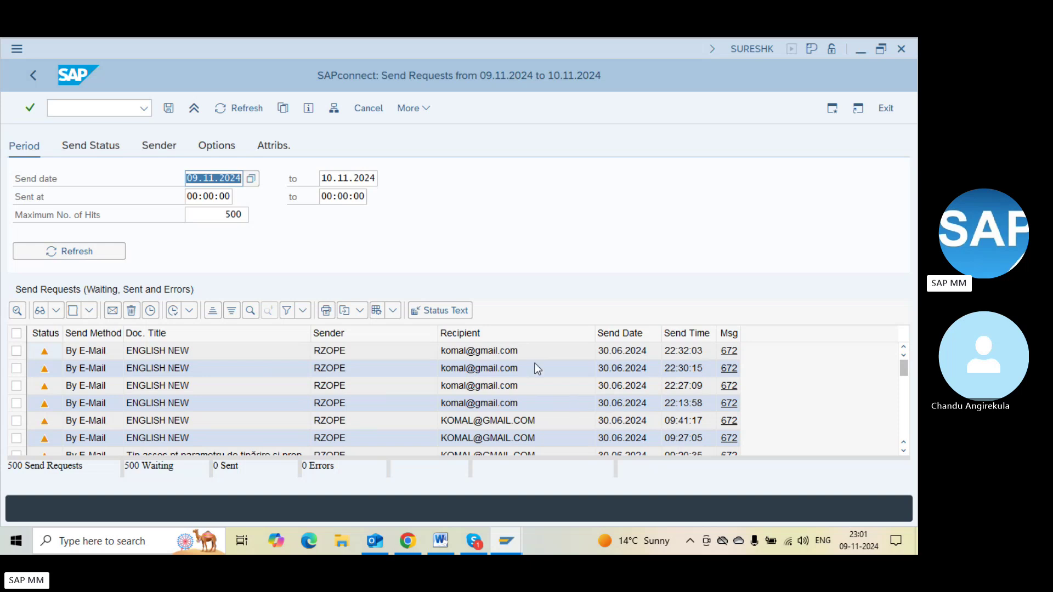
Sort send requests by send date, newest first, then open SCOT administration
{"action": "left_click", "coordinate": [627, 335]}
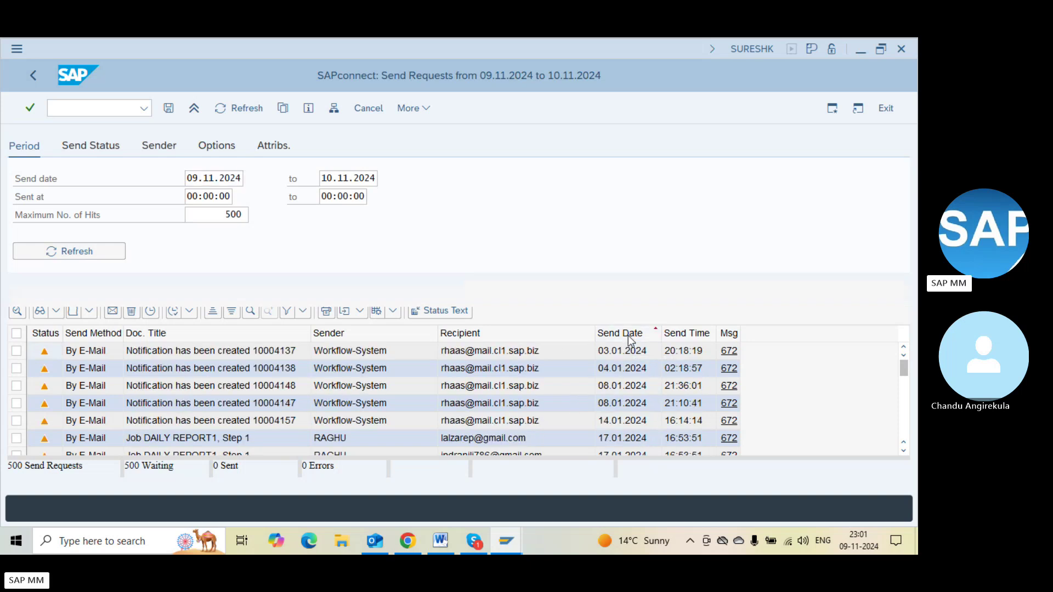
{"action": "left_click", "coordinate": [636, 336]}
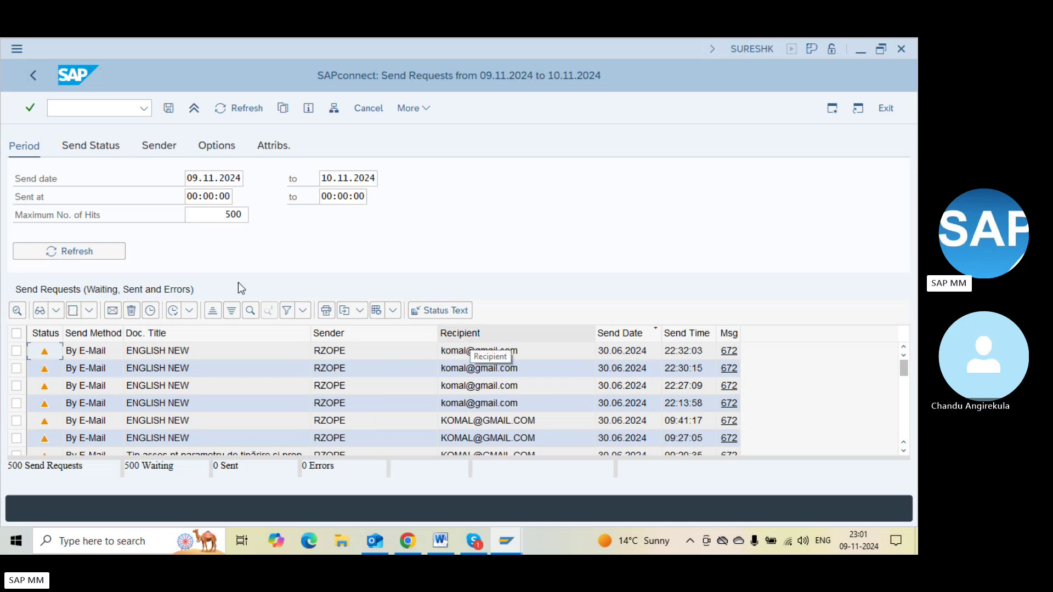
{"action": "left_click", "coordinate": [190, 310]}
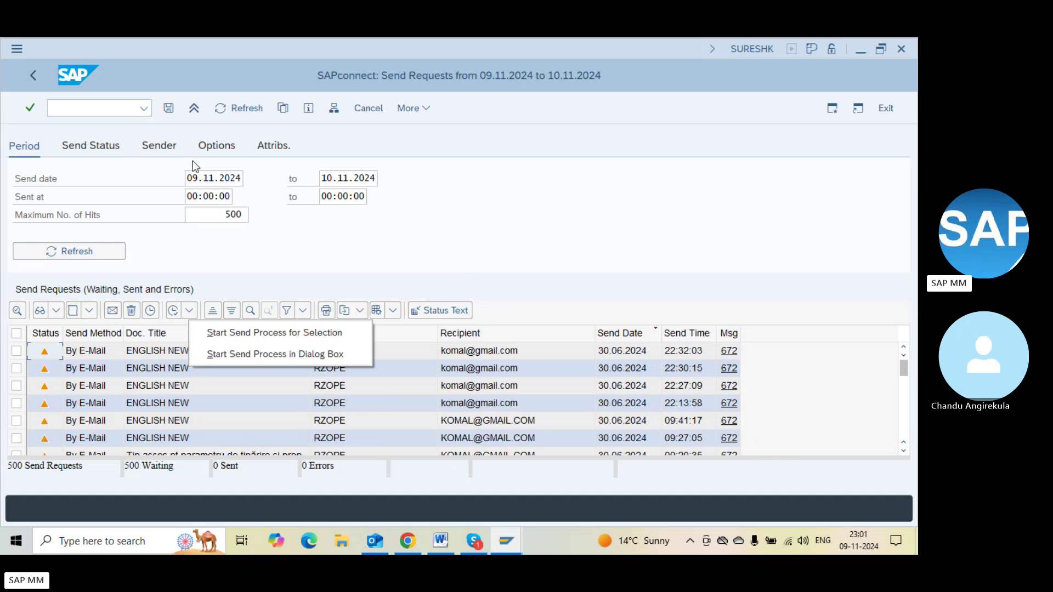
{"action": "left_click", "coordinate": [86, 108]}
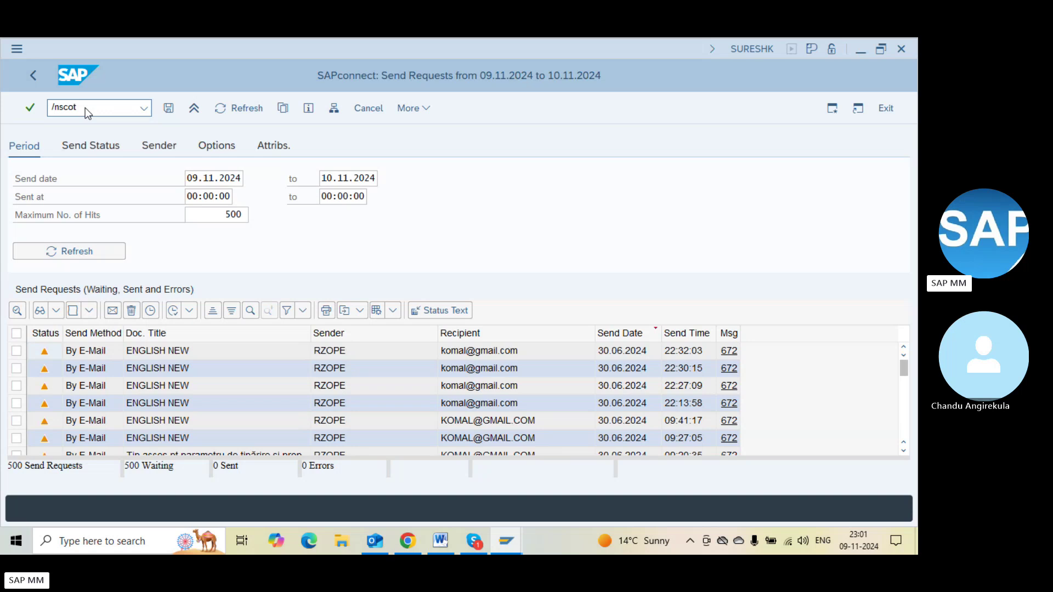
{"action": "key", "text": "Return"}
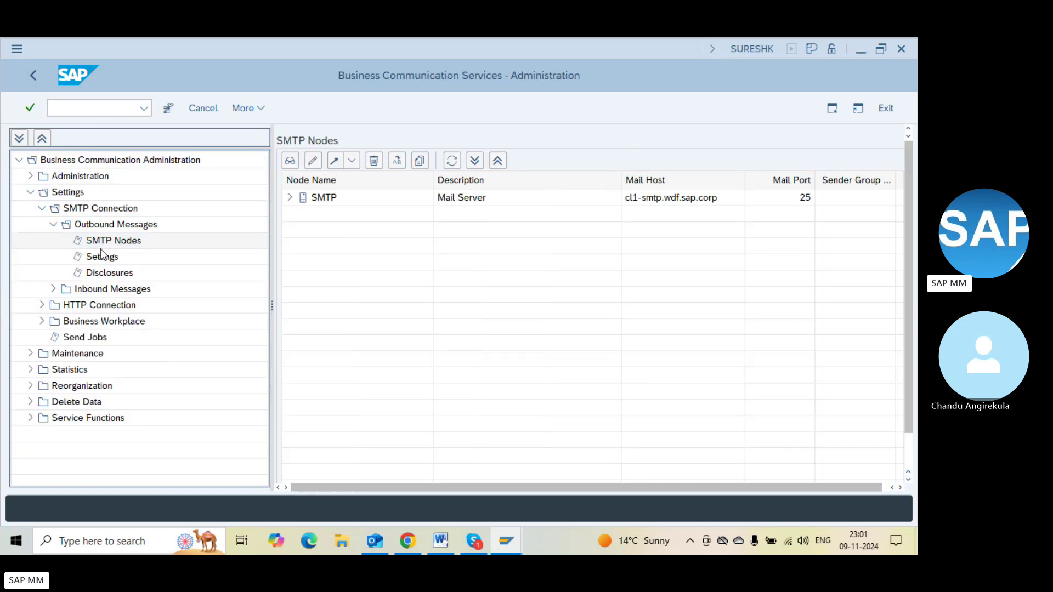
Open the Internet address type under the SMTP node
{"action": "left_click", "coordinate": [100, 256]}
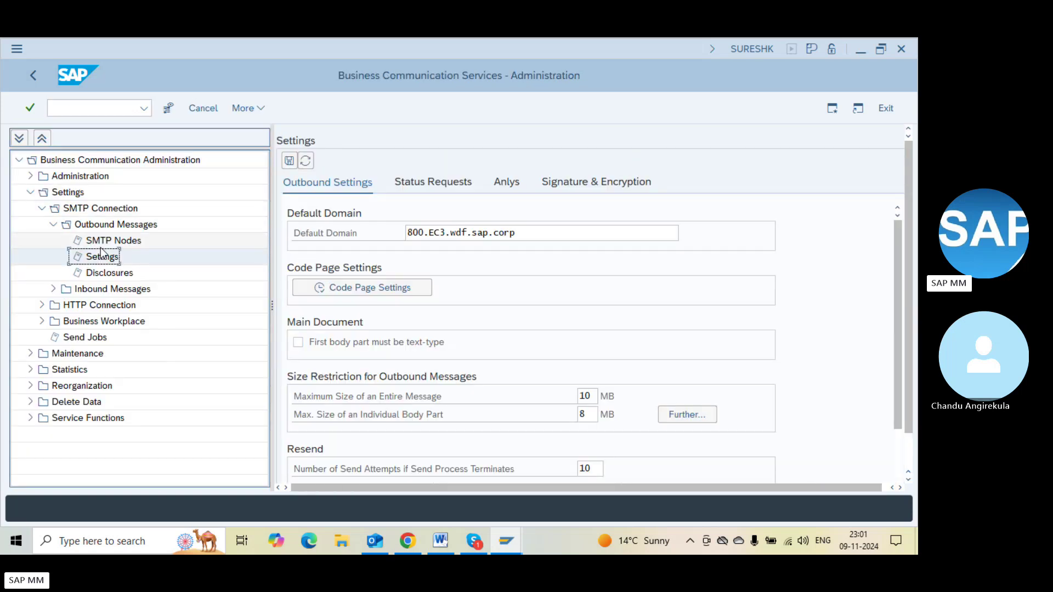
{"action": "left_click", "coordinate": [100, 246]}
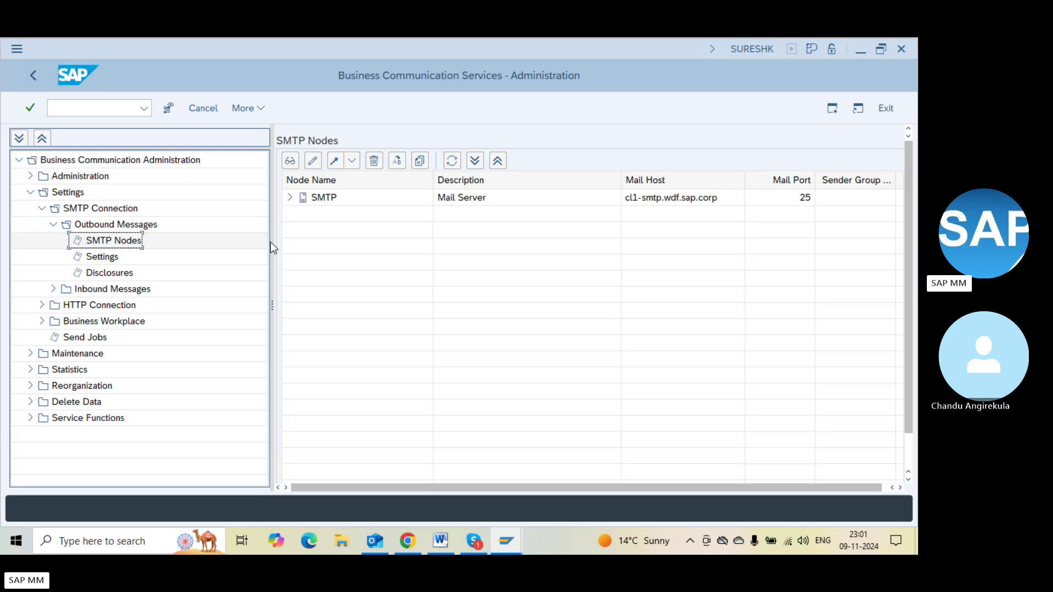
{"action": "left_click", "coordinate": [289, 198]}
{"action": "double_click", "coordinate": [316, 214]}
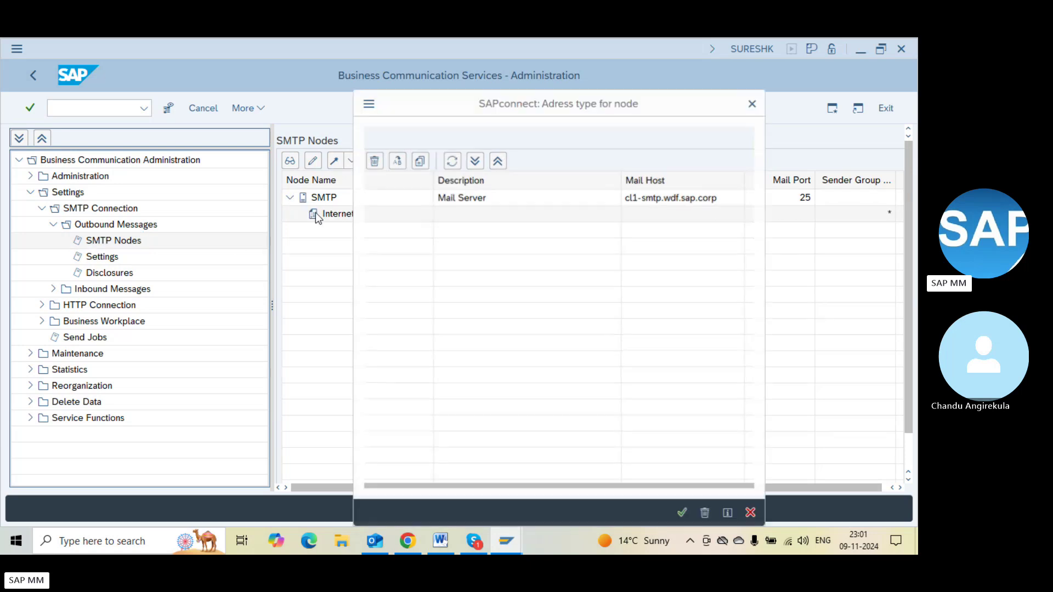
Replace the * address area with an e-mail address and save the node
{"action": "left_click", "coordinate": [417, 273]}
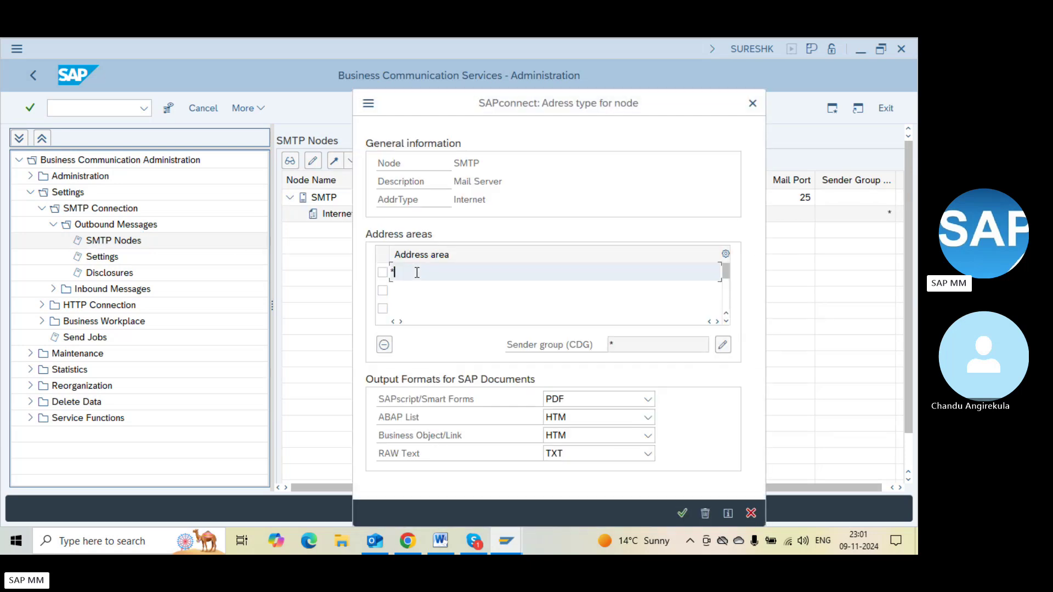
{"action": "key", "text": "BackSpace"}
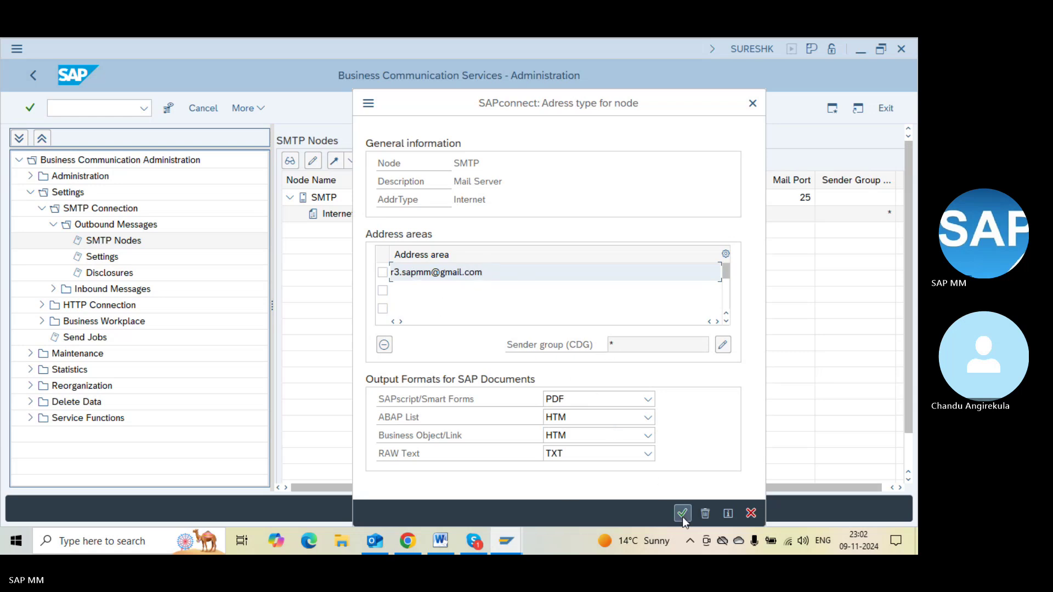
{"action": "left_click", "coordinate": [425, 277]}
{"action": "double_click", "coordinate": [425, 281]}
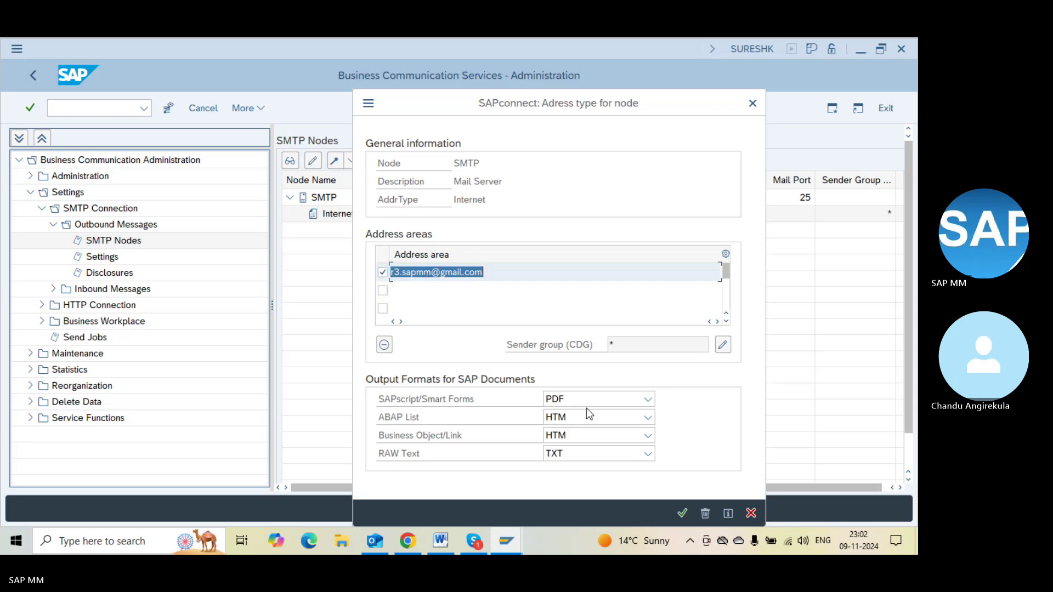
{"action": "left_click", "coordinate": [682, 513]}
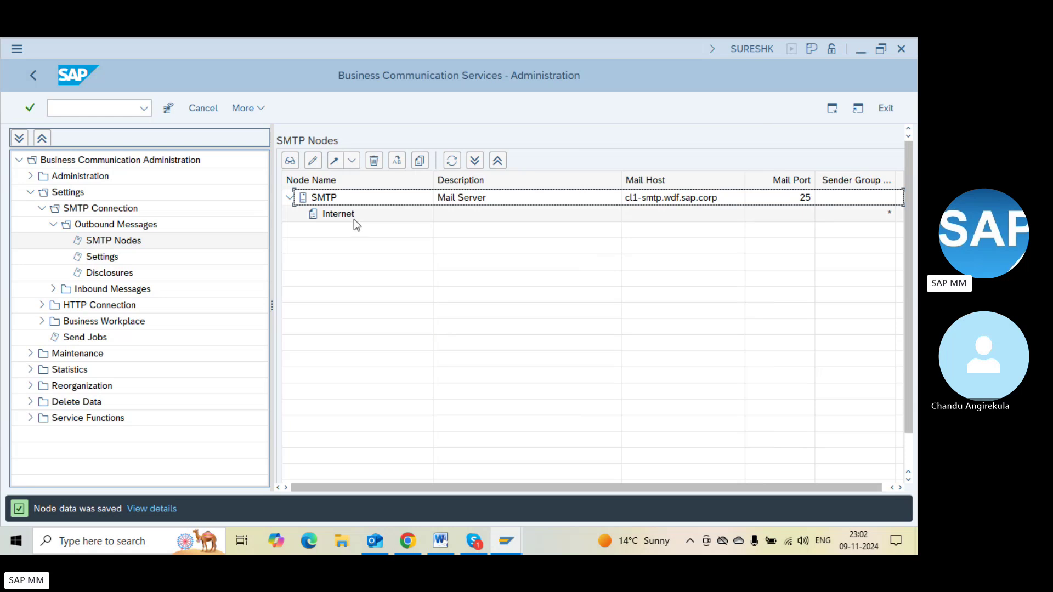
{"action": "double_click", "coordinate": [337, 215]}
{"action": "key", "text": "Return"}
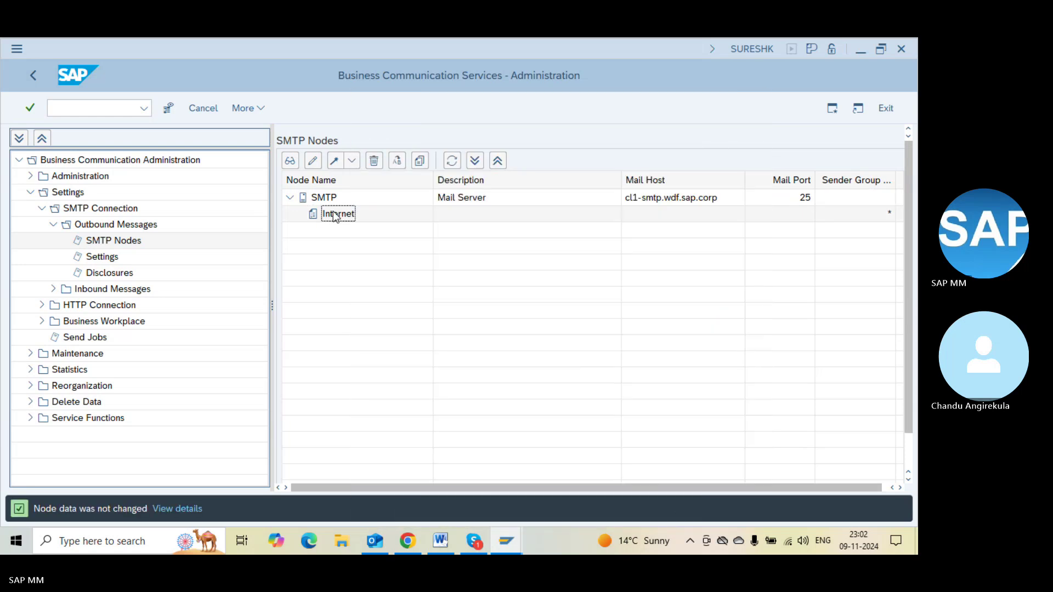
{"action": "left_click", "coordinate": [332, 165]}
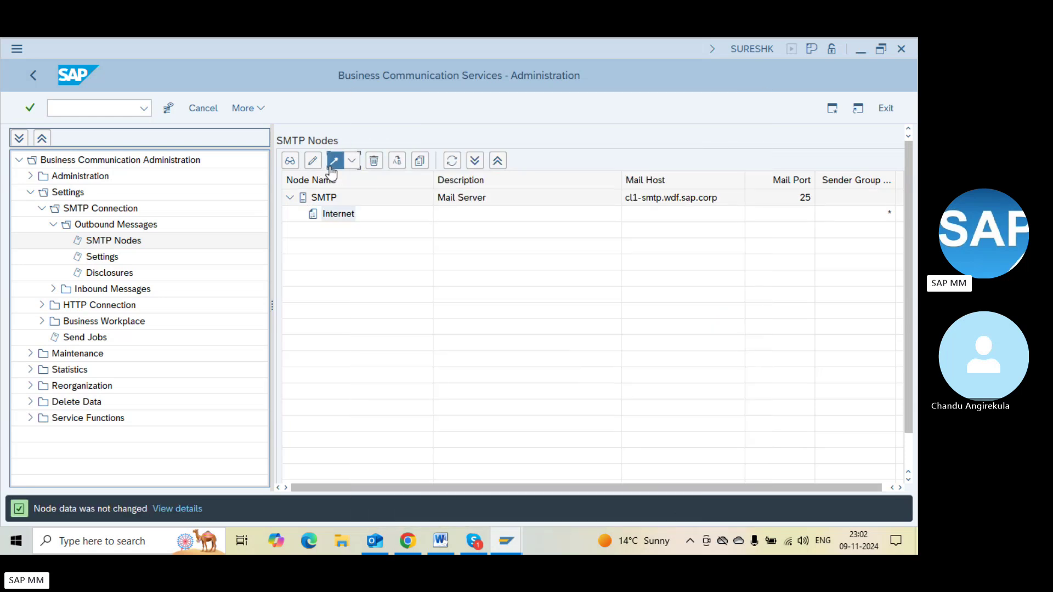
{"action": "left_click", "coordinate": [331, 172]}
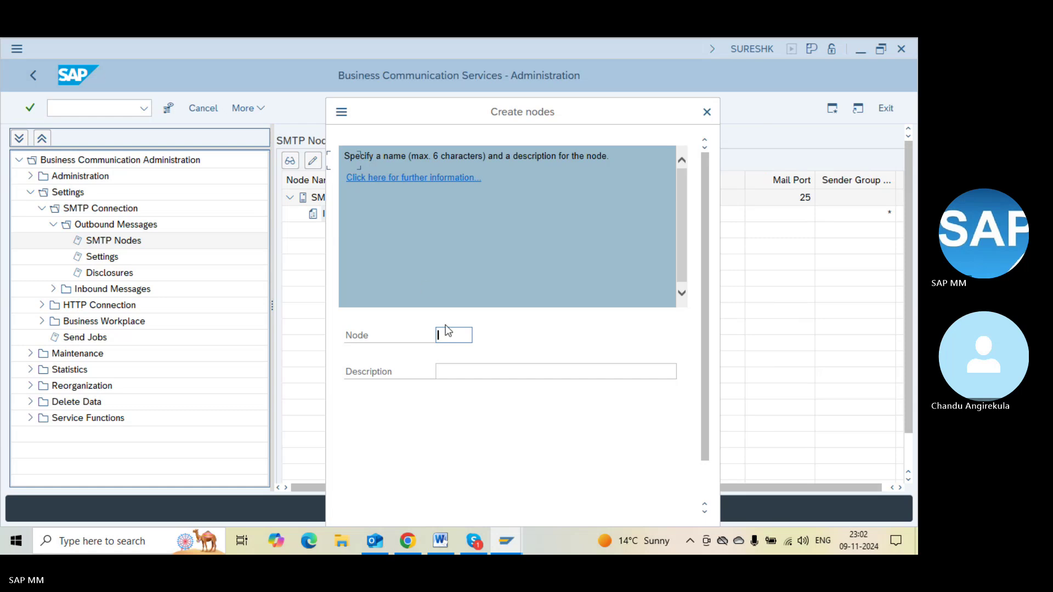
{"action": "left_click", "coordinate": [446, 329]}
{"action": "key", "text": "Return"}
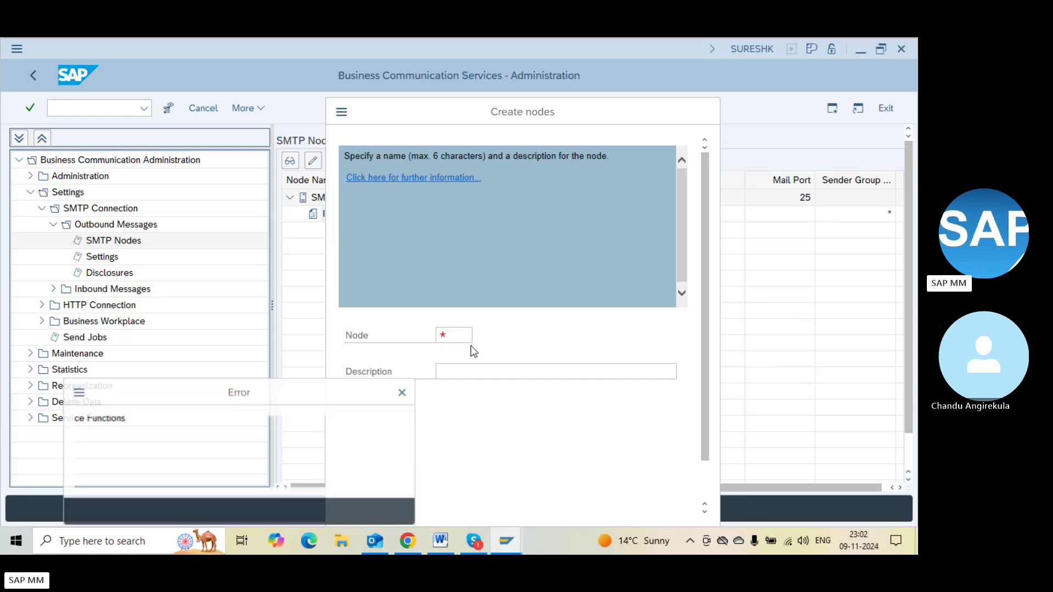
{"action": "key", "text": "Return"}
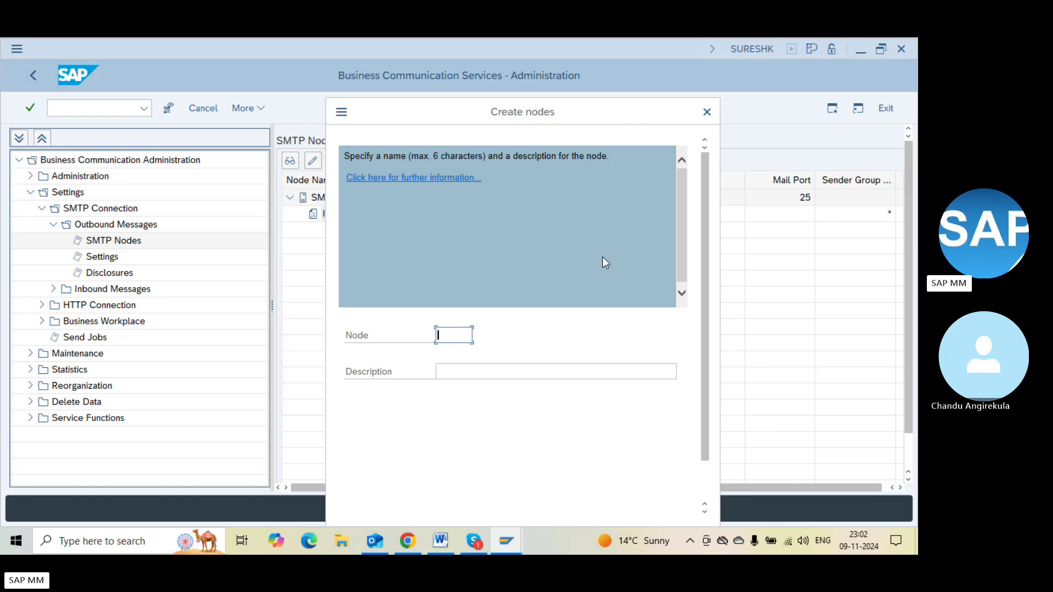
{"action": "left_click", "coordinate": [708, 469]}
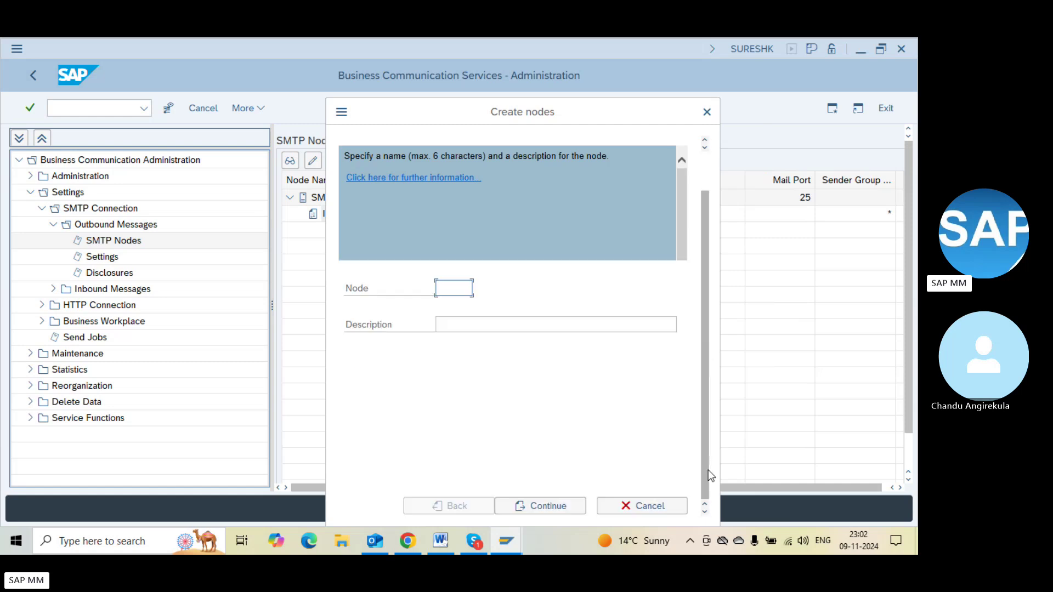
{"action": "left_click", "coordinate": [555, 502]}
{"action": "key", "text": "Escape"}
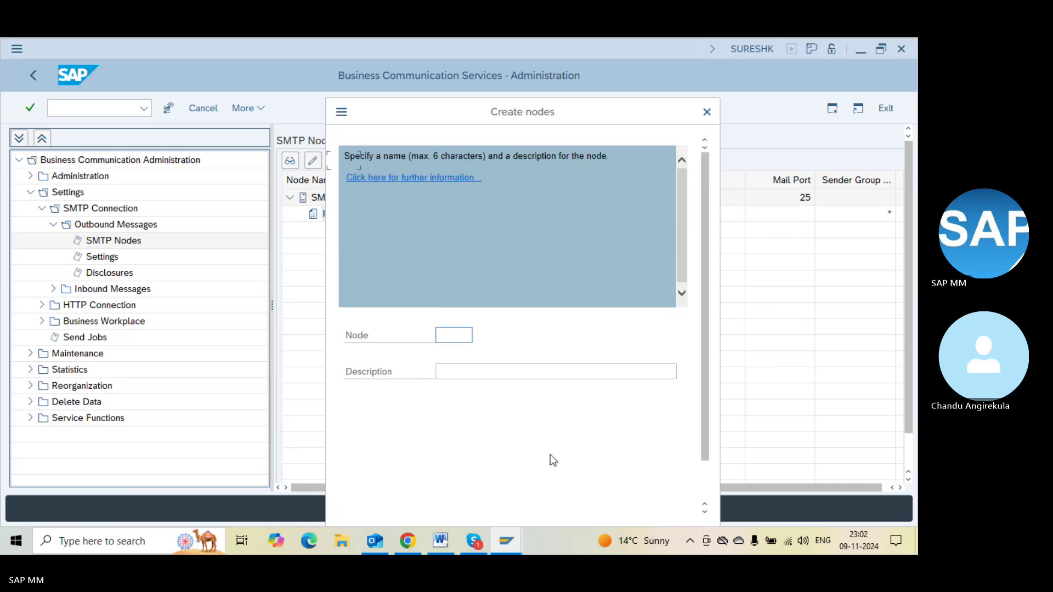
{"action": "key", "text": "Escape"}
{"action": "key", "text": "Left"}
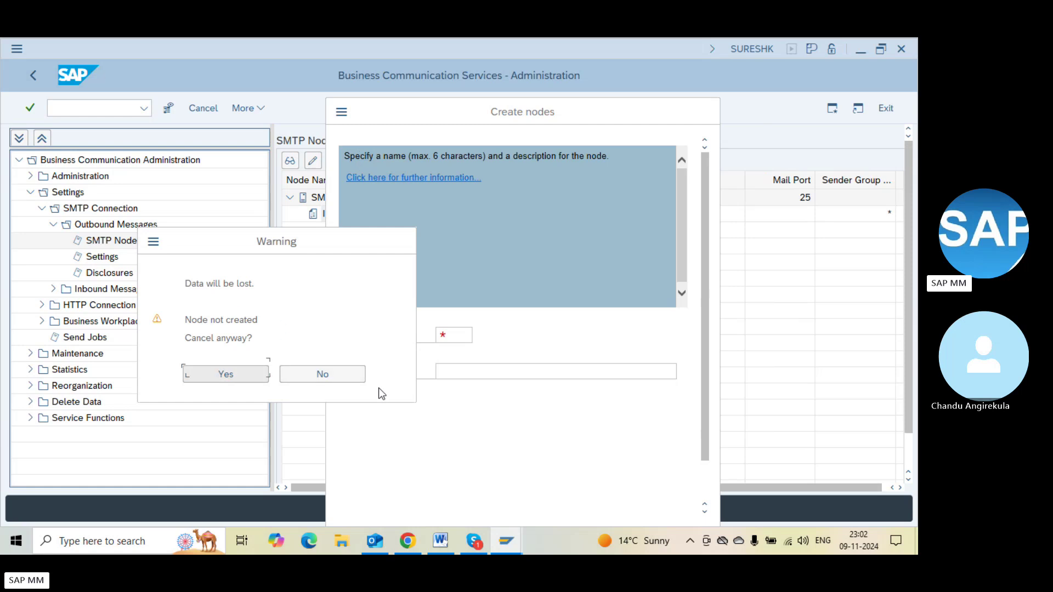
{"action": "left_click", "coordinate": [258, 374]}
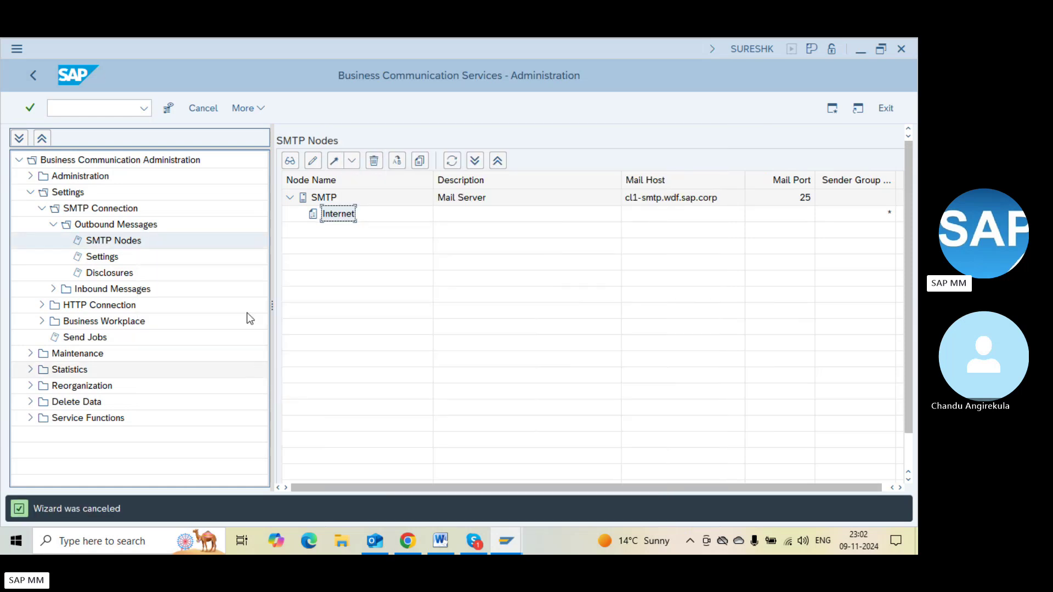
Review the SMTP, outbound and inbound documentation, then select the Internet SMTP node
{"action": "left_click", "coordinate": [111, 208]}
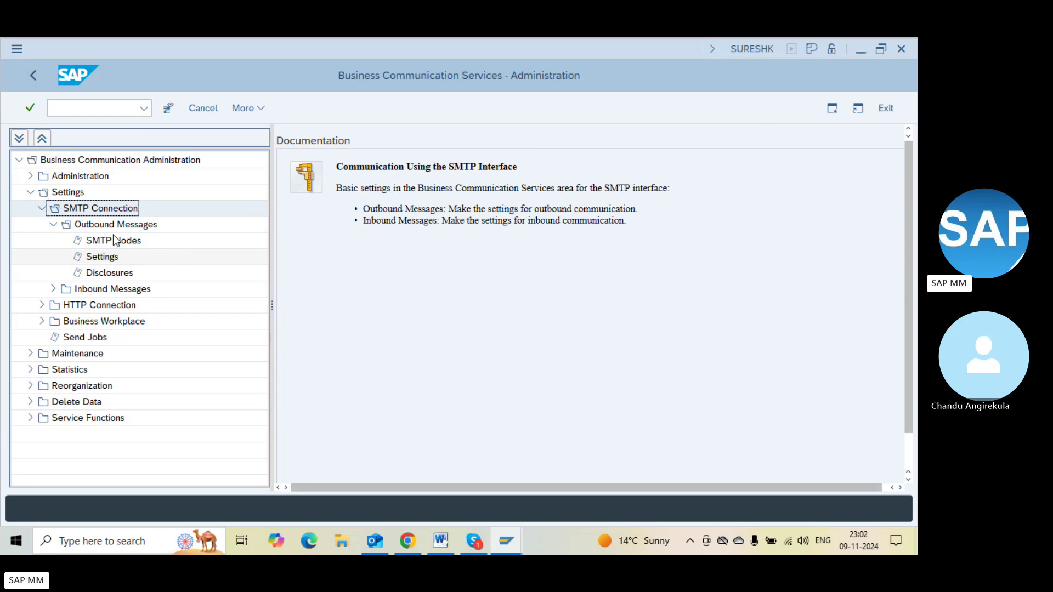
{"action": "left_click", "coordinate": [123, 225]}
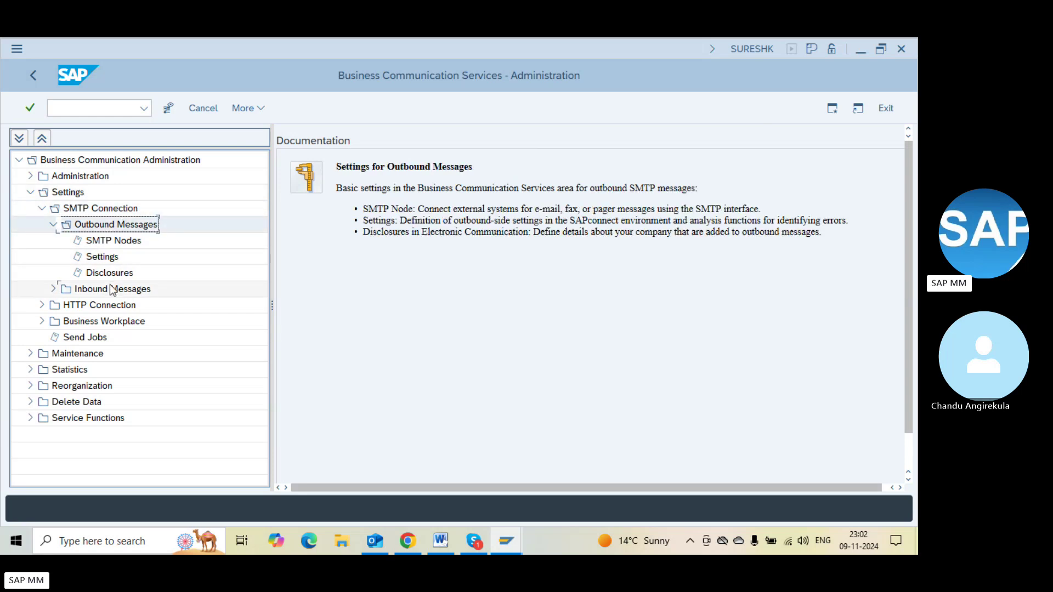
{"action": "left_click", "coordinate": [84, 289]}
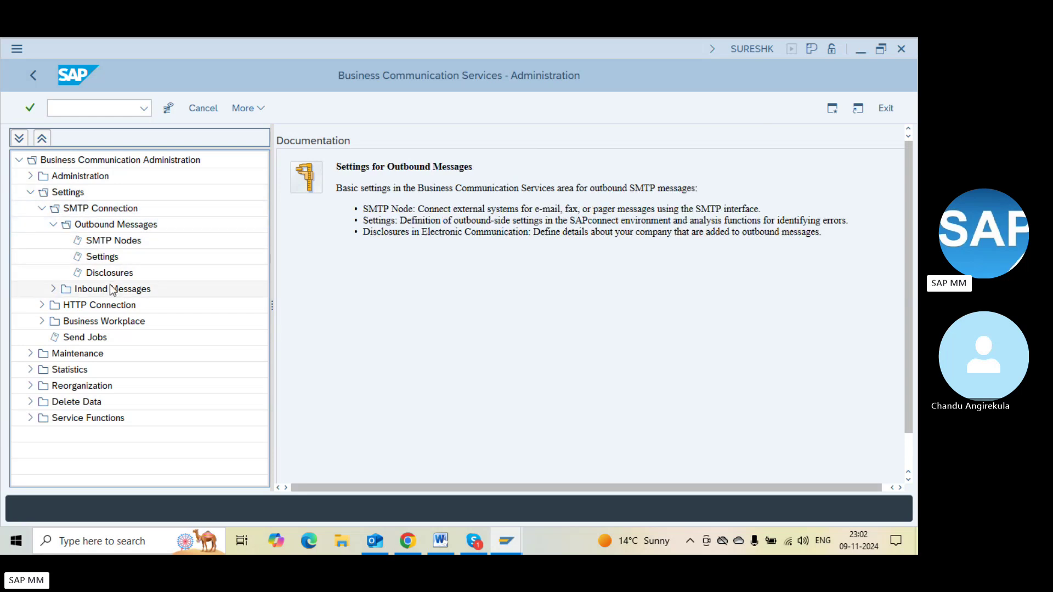
{"action": "left_click", "coordinate": [53, 289]}
{"action": "left_click", "coordinate": [110, 241]}
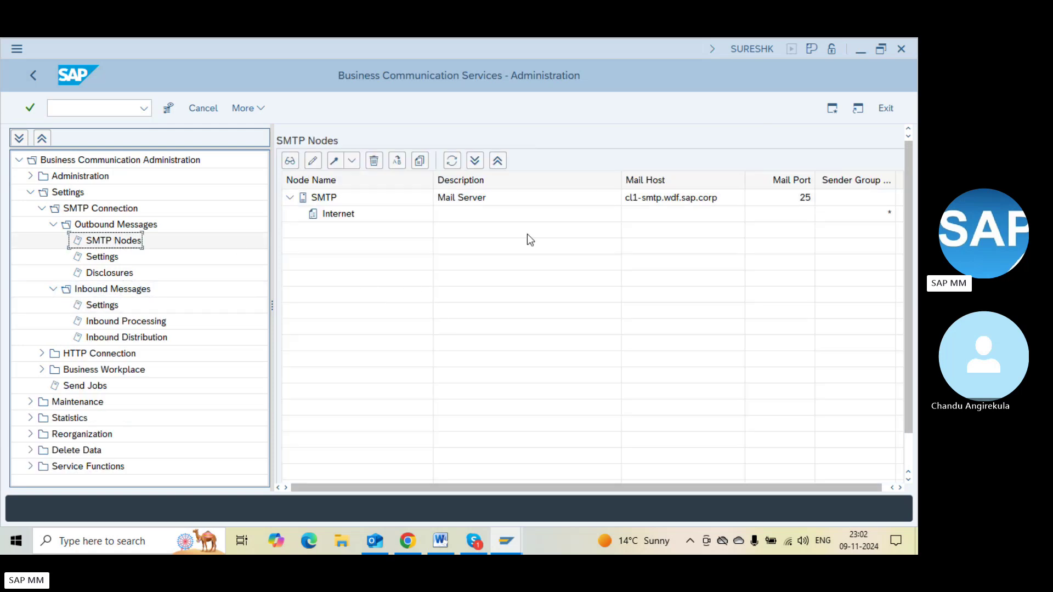
{"action": "left_click", "coordinate": [328, 216]}
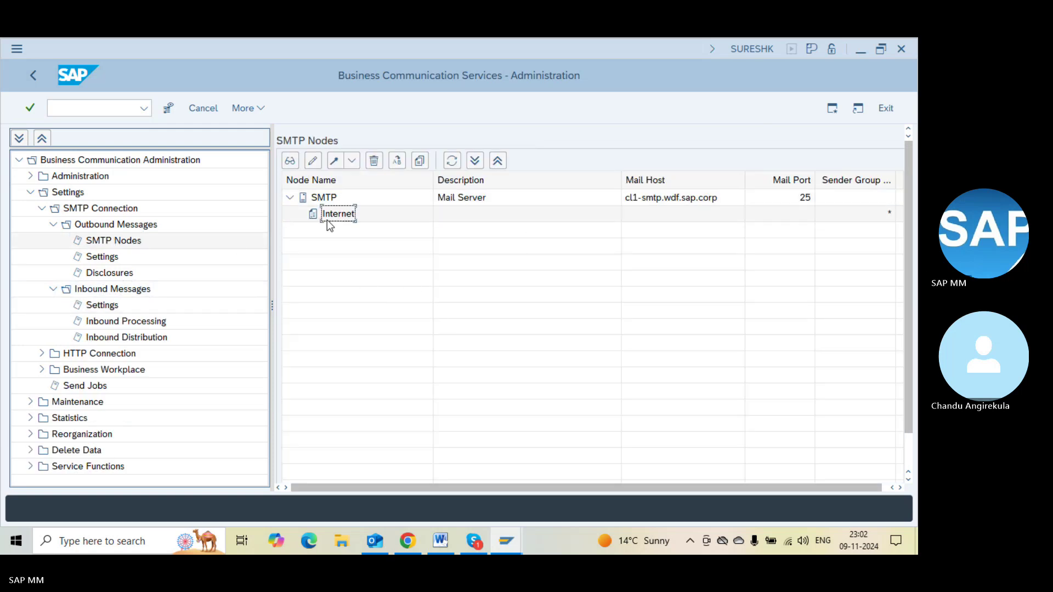
Start the Create Node wizard with node name ZN and reach the mail host step
{"action": "left_click", "coordinate": [352, 161]}
{"action": "left_click", "coordinate": [363, 180]}
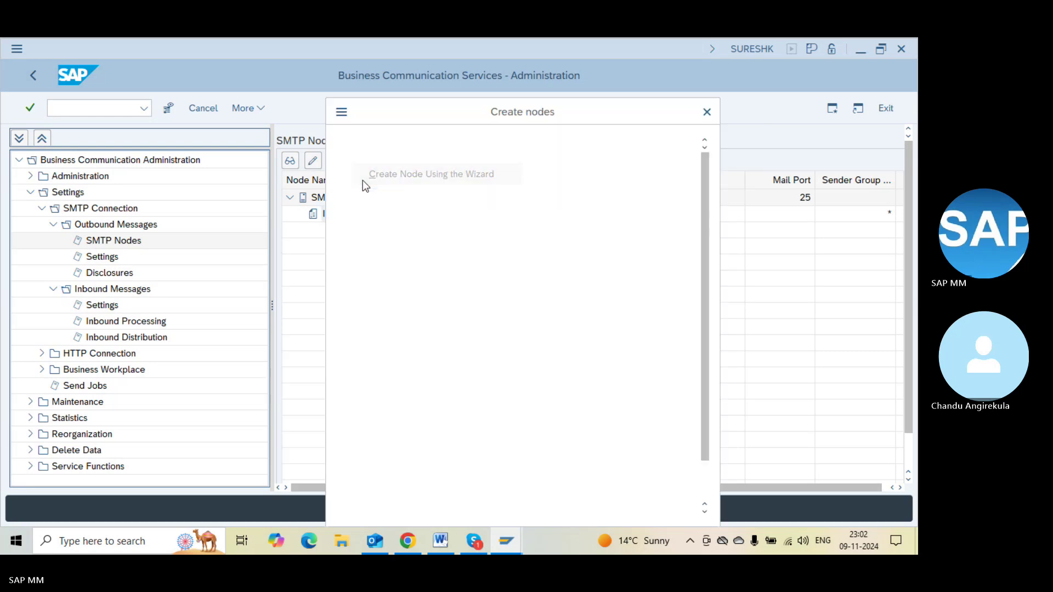
{"action": "left_click", "coordinate": [452, 333]}
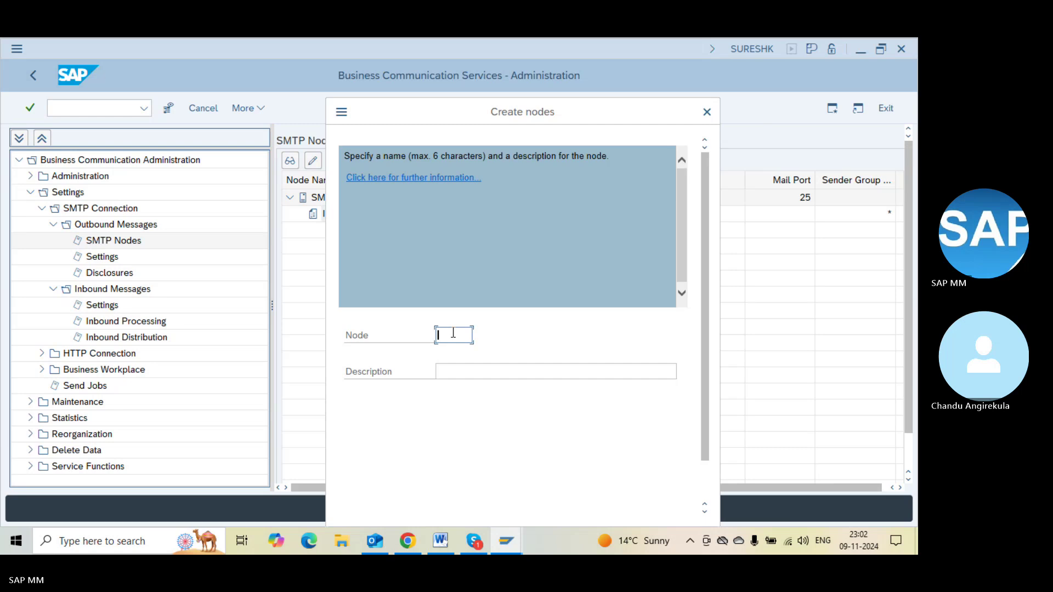
{"action": "type", "text": "ZN"}
{"action": "key", "text": "Return"}
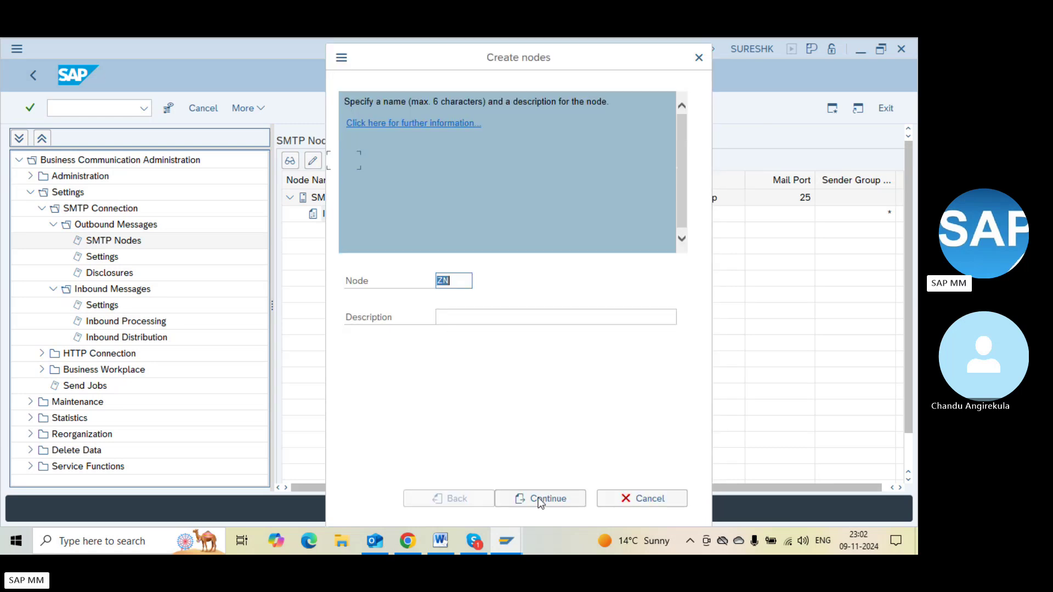
{"action": "left_click", "coordinate": [538, 498]}
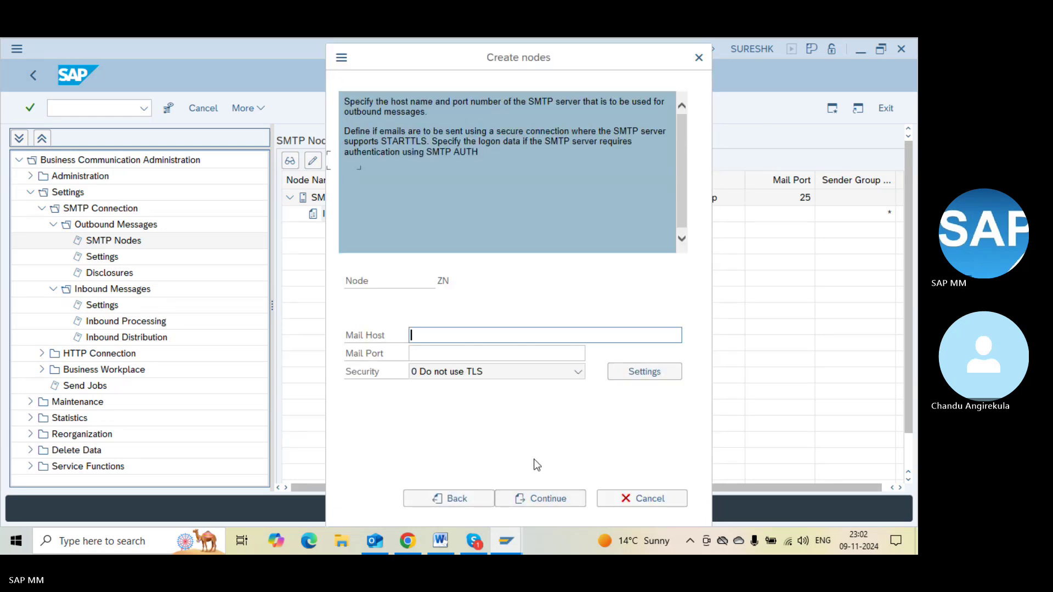
Cancel the ZN node wizard and confirm discarding it
{"action": "left_click", "coordinate": [440, 341]}
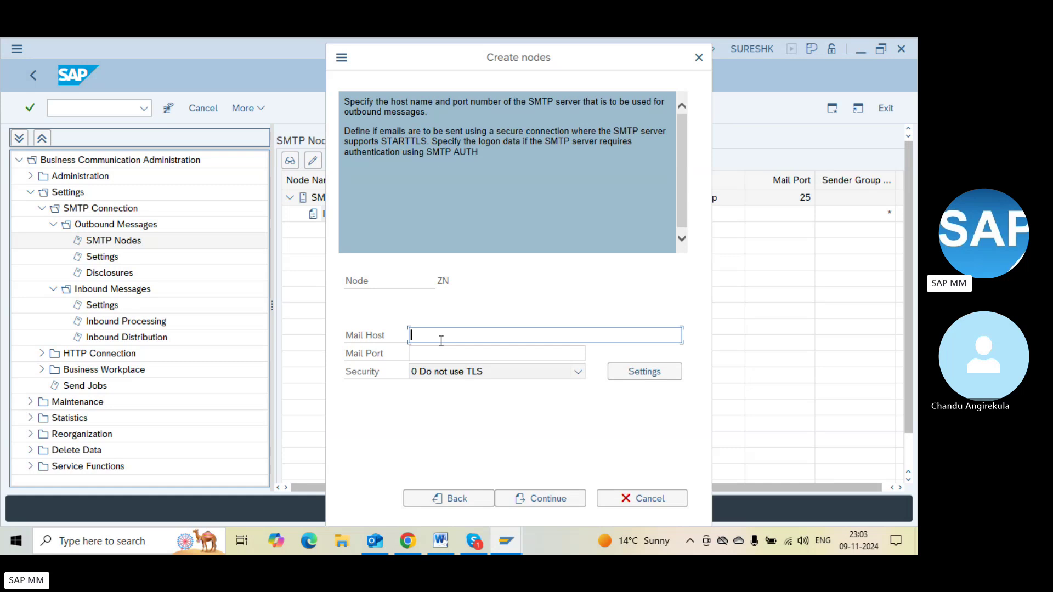
{"action": "key", "text": "Escape"}
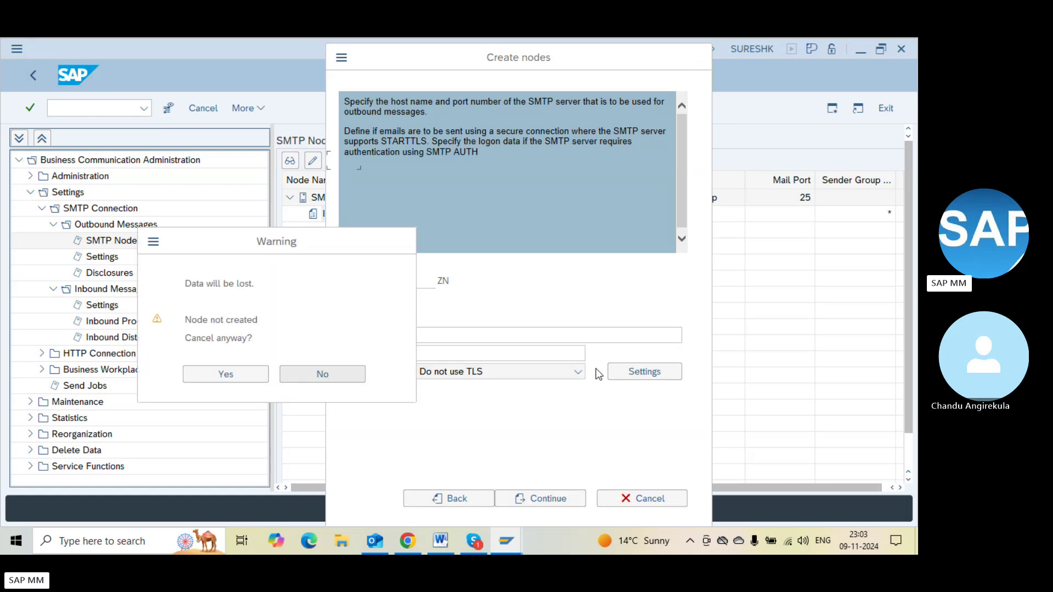
{"action": "left_click", "coordinate": [232, 373]}
{"action": "key", "text": "F3"}
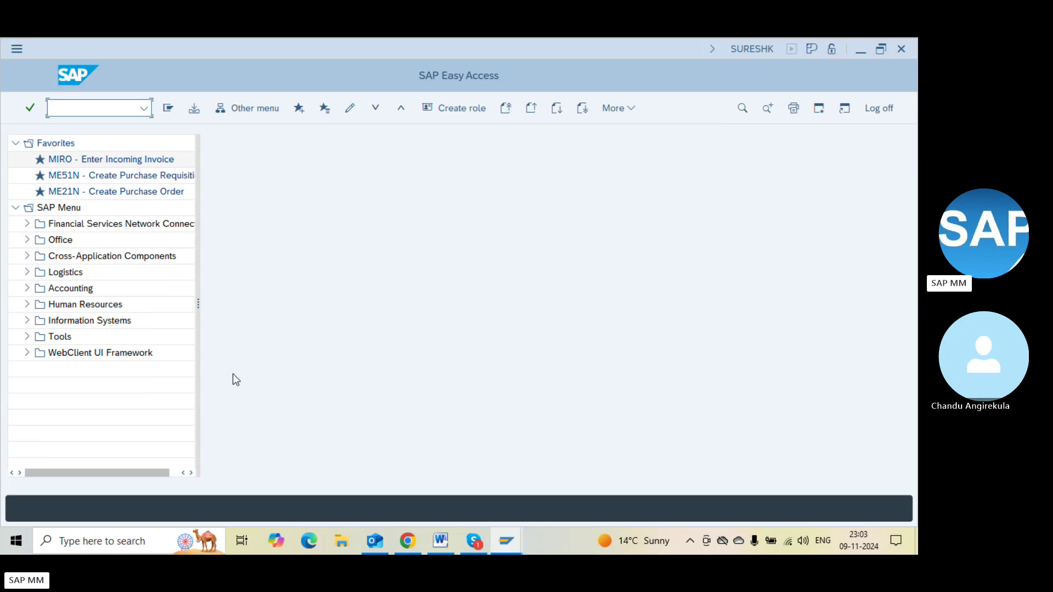
{"action": "key", "text": "F3"}
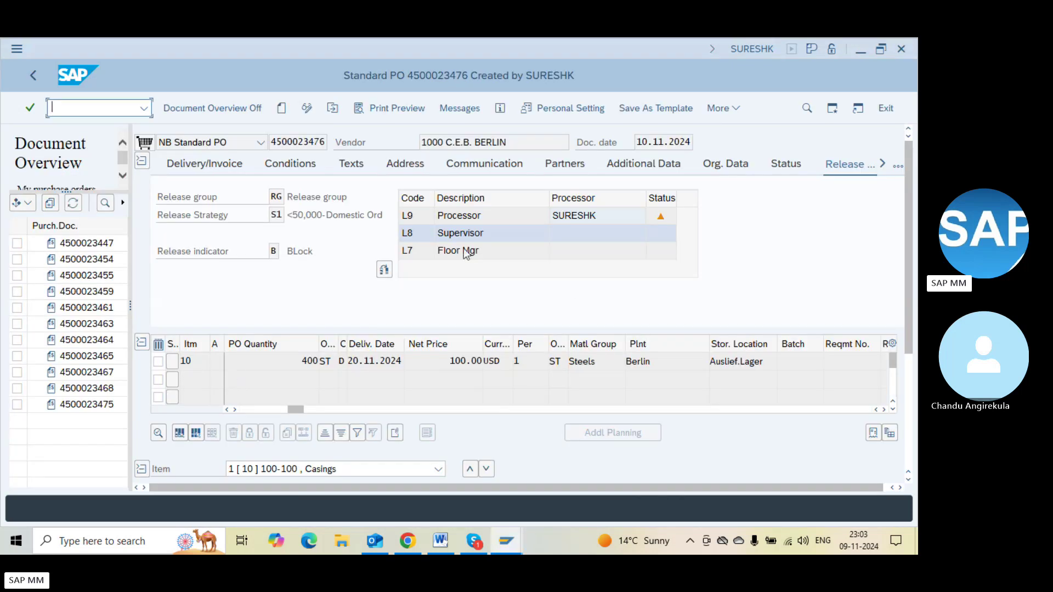
{"action": "left_click", "coordinate": [334, 117]}
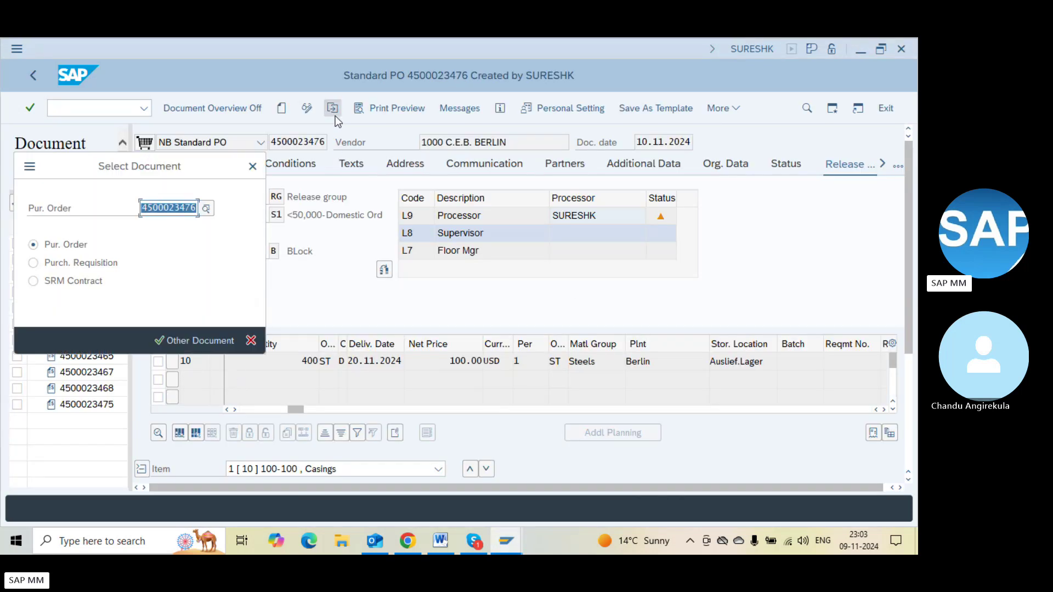
{"action": "key", "text": "Return"}
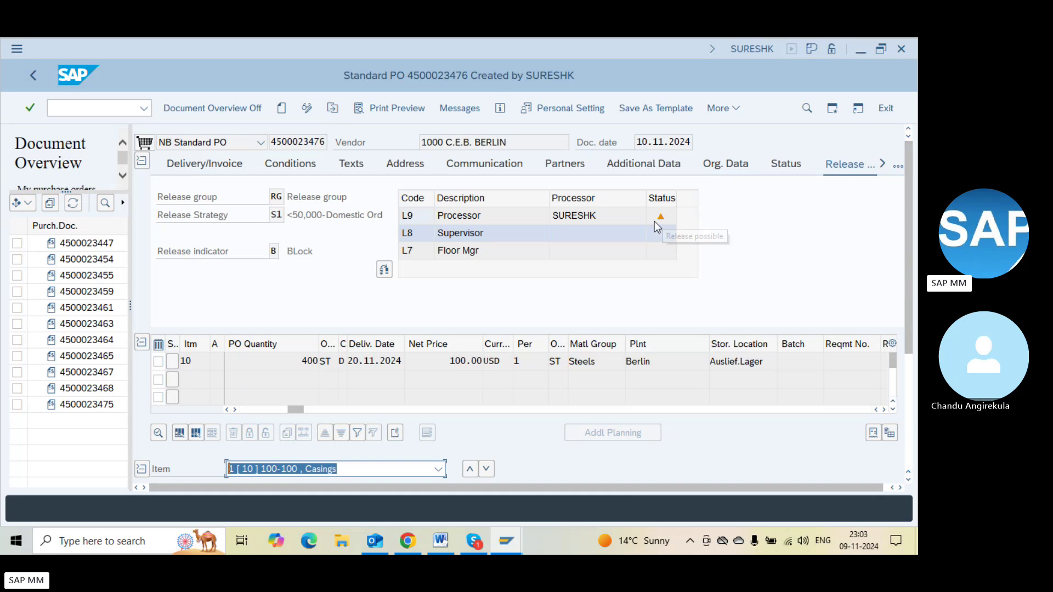
{"action": "key", "text": "F3"}
Start ME29N and select the current purchase order number
{"action": "type", "text": "me29n"}
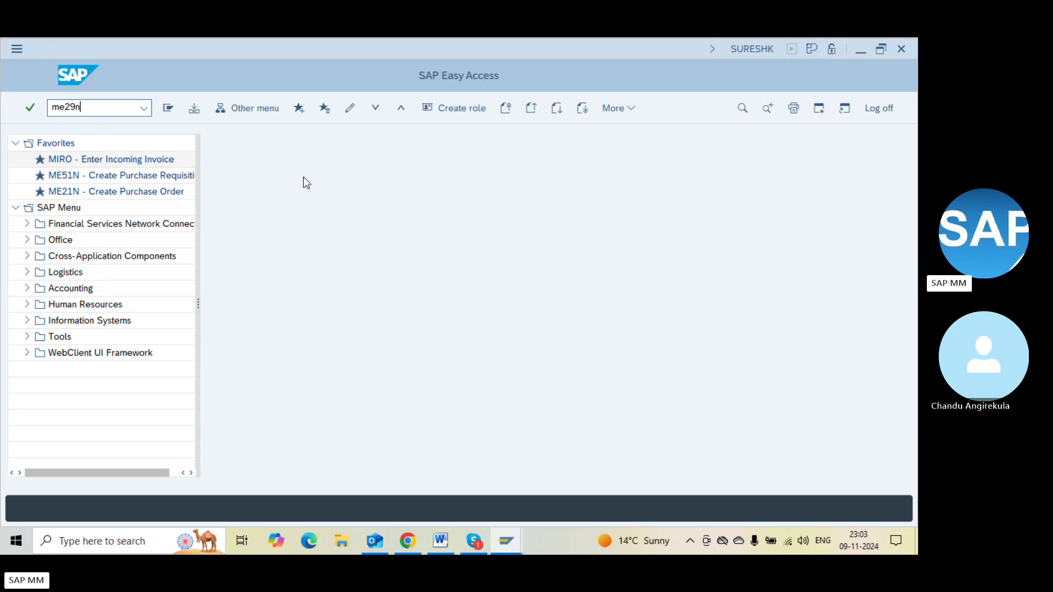
{"action": "key", "text": "Return"}
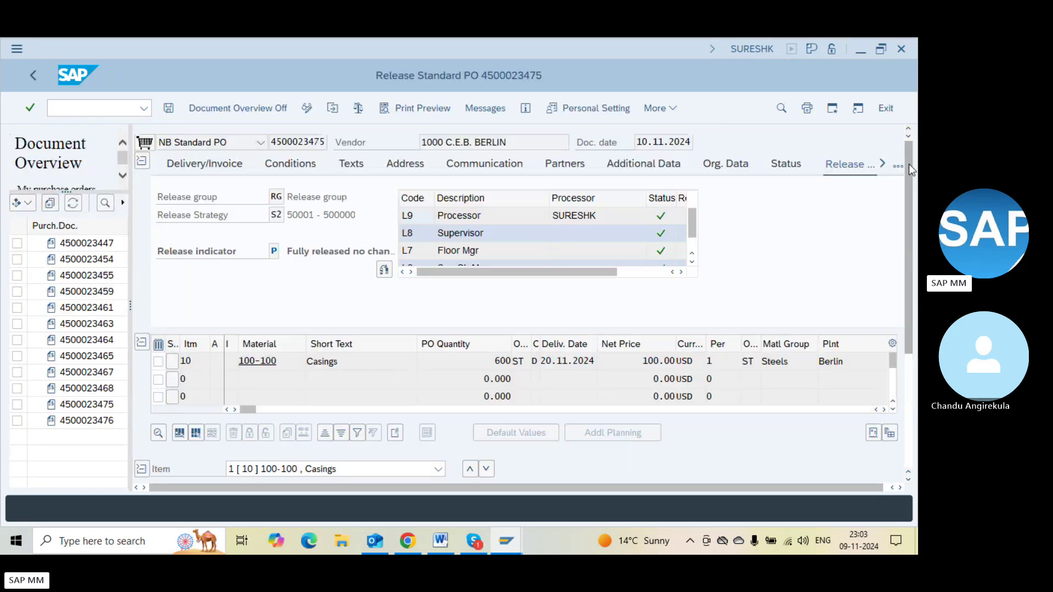
{"action": "left_click", "coordinate": [324, 142]}
{"action": "key", "text": "shift+Left"}
{"action": "key", "text": "shift+Left"}
{"action": "key", "text": "shift+Left"}
{"action": "key", "text": "shift+Left"}
{"action": "key", "text": "shift+Left"}
{"action": "key", "text": "shift+Left"}
{"action": "key", "text": "shift+Left"}
{"action": "key", "text": "shift+Left"}
{"action": "key", "text": "shift+Left"}
{"action": "key", "text": "shift+Left"}
{"action": "key", "text": "ctrl+c"}
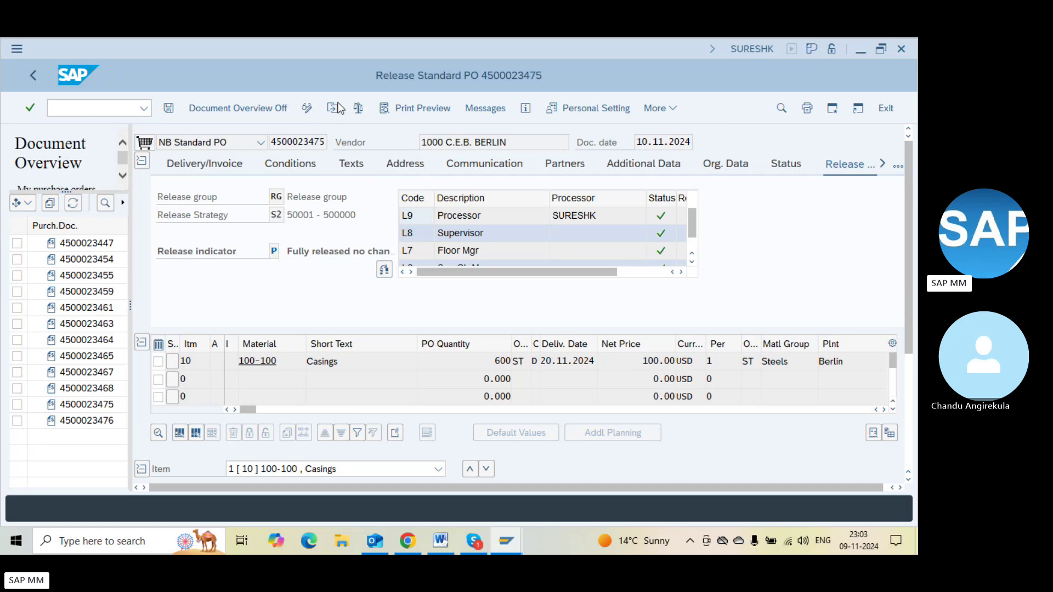
{"action": "left_click", "coordinate": [332, 108]}
{"action": "key", "text": "ctrl+v"}
{"action": "key", "text": "Return"}
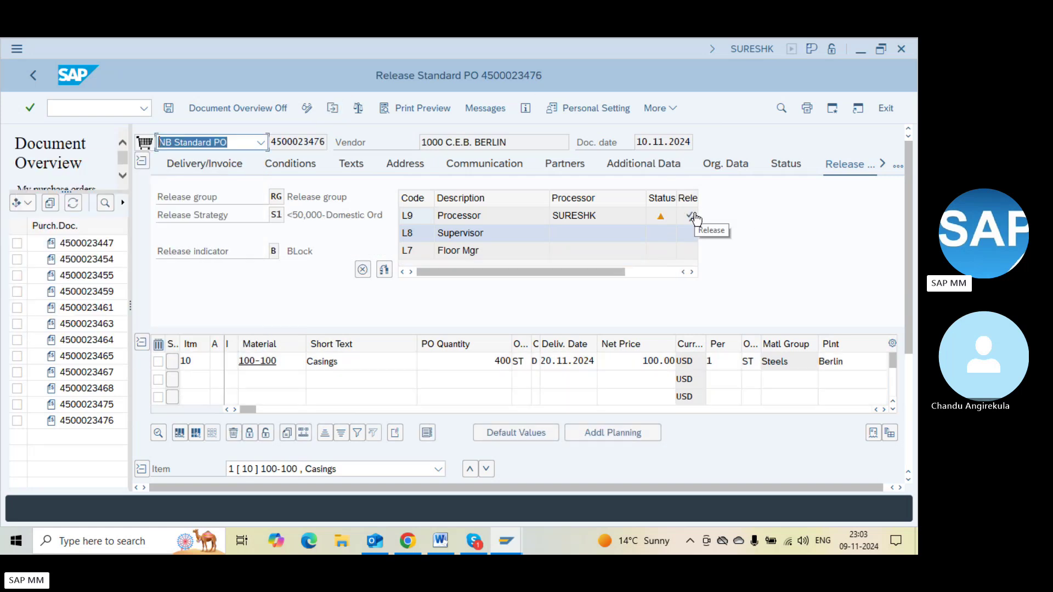
Release the PO with codes L9, L8 and L7 and save
{"action": "left_click", "coordinate": [646, 272]}
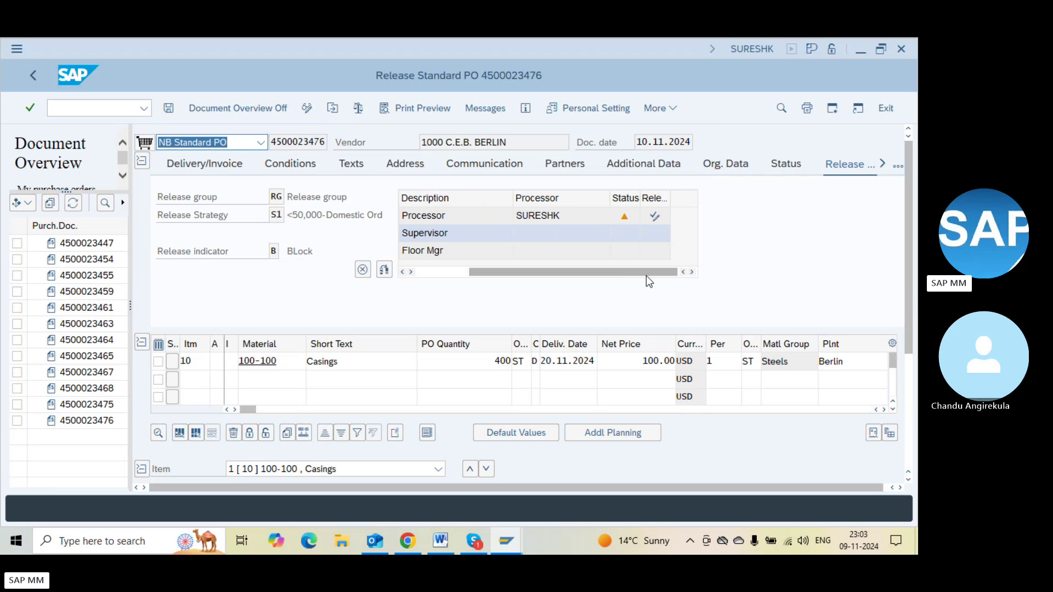
{"action": "left_click", "coordinate": [658, 218]}
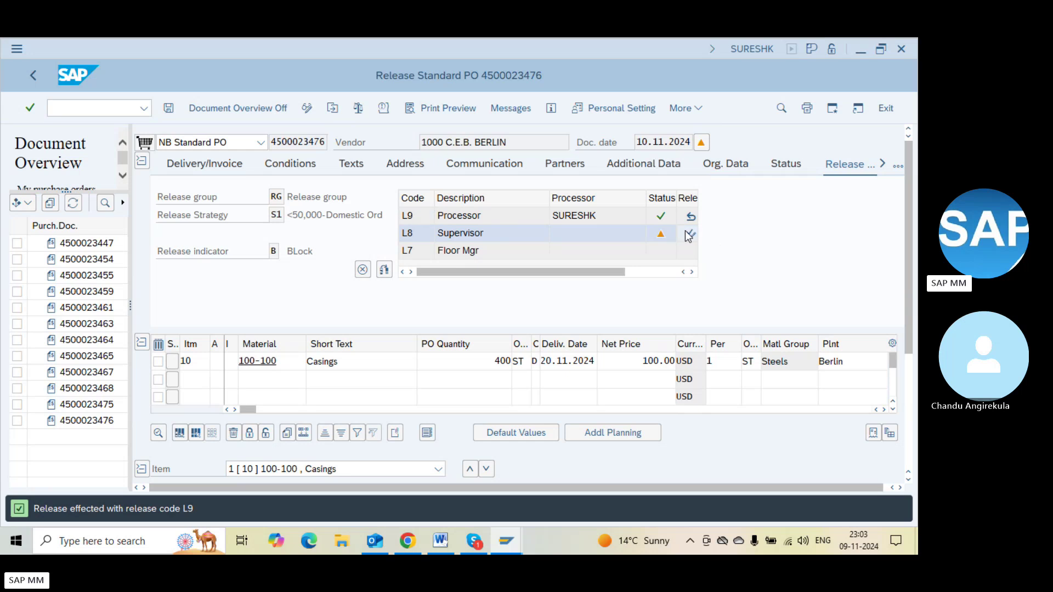
{"action": "left_click", "coordinate": [689, 234]}
{"action": "left_click", "coordinate": [656, 272]}
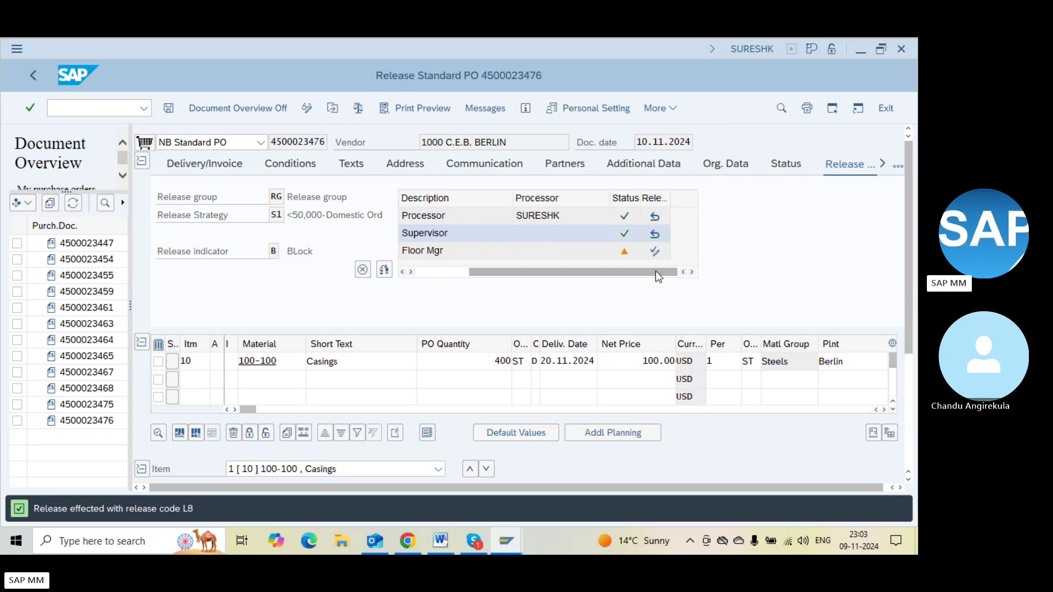
{"action": "left_click", "coordinate": [659, 256]}
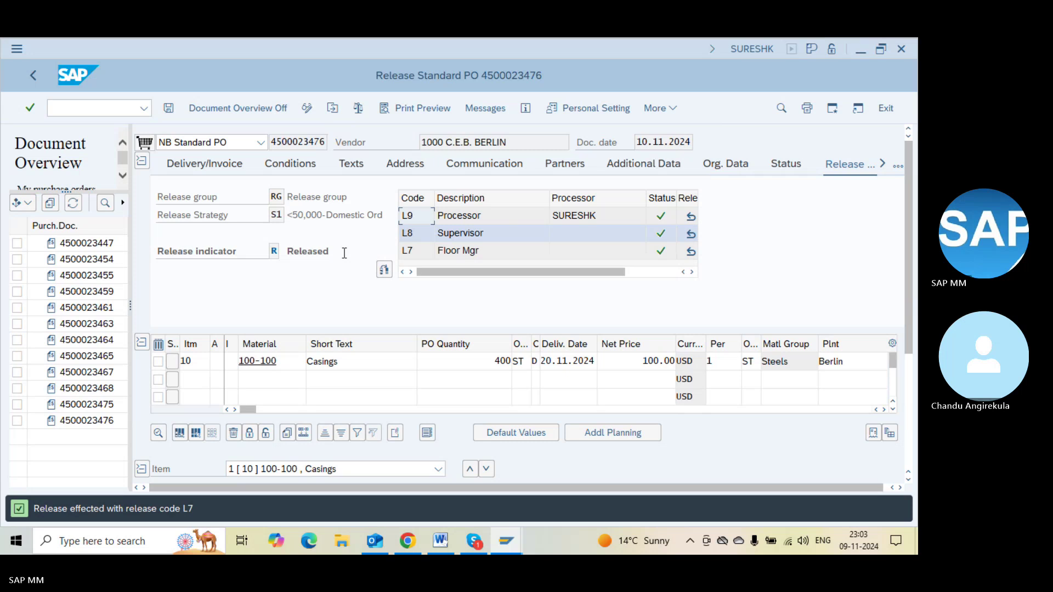
{"action": "key", "text": "ctrl+s"}
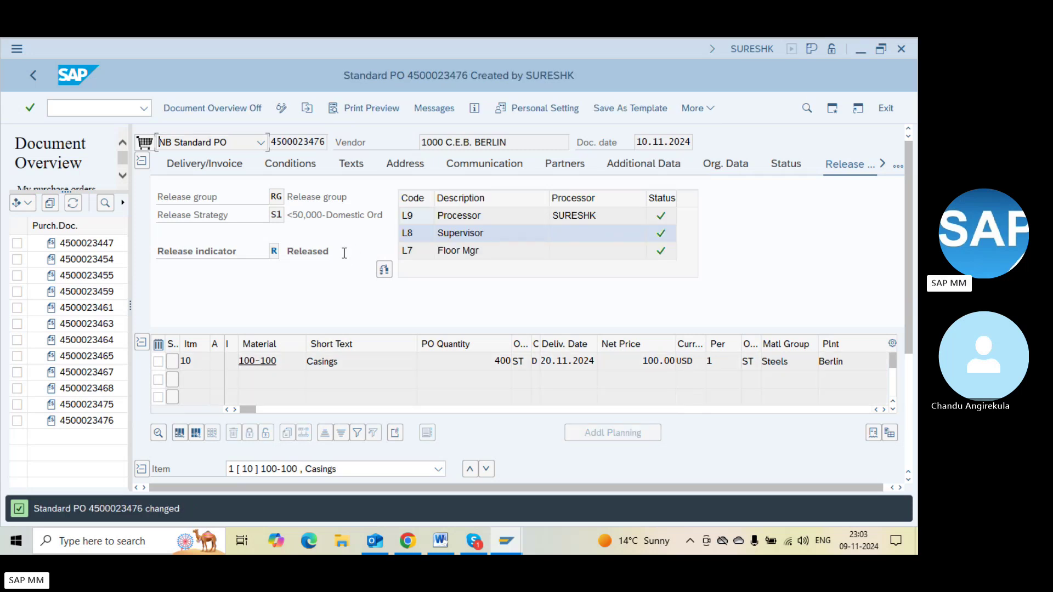
Select the whole PO number in the purchase order field
{"action": "left_click", "coordinate": [273, 142]}
{"action": "key", "text": "shift+Right"}
{"action": "key", "text": "shift+Right"}
{"action": "key", "text": "shift+Right"}
{"action": "key", "text": "shift+Right"}
{"action": "key", "text": "shift+Right"}
{"action": "key", "text": "shift+Right"}
{"action": "key", "text": "shift+Right"}
{"action": "key", "text": "shift+Right"}
{"action": "key", "text": "shift+Right"}
{"action": "key", "text": "shift+Right"}
{"action": "key", "text": "Right"}
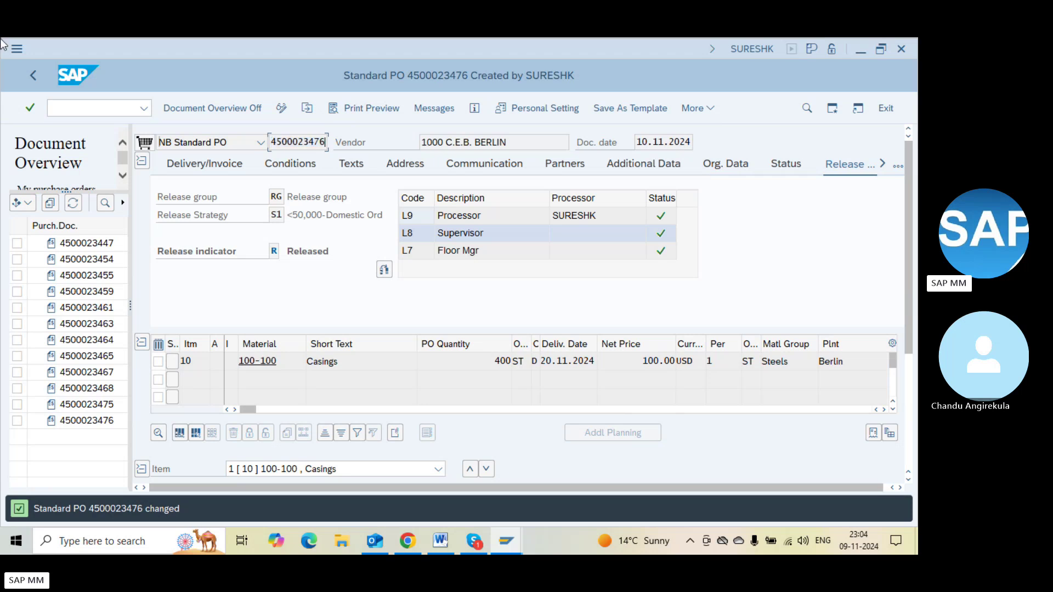
{"action": "left_click", "coordinate": [77, 109]}
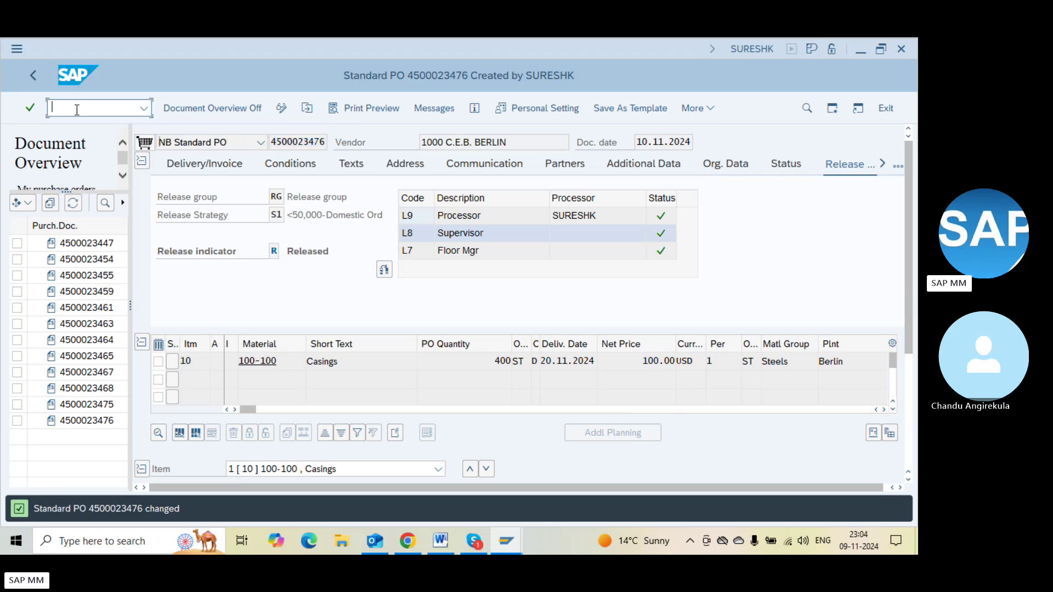
{"action": "type", "text": "/nme22n"}
{"action": "key", "text": "Return"}
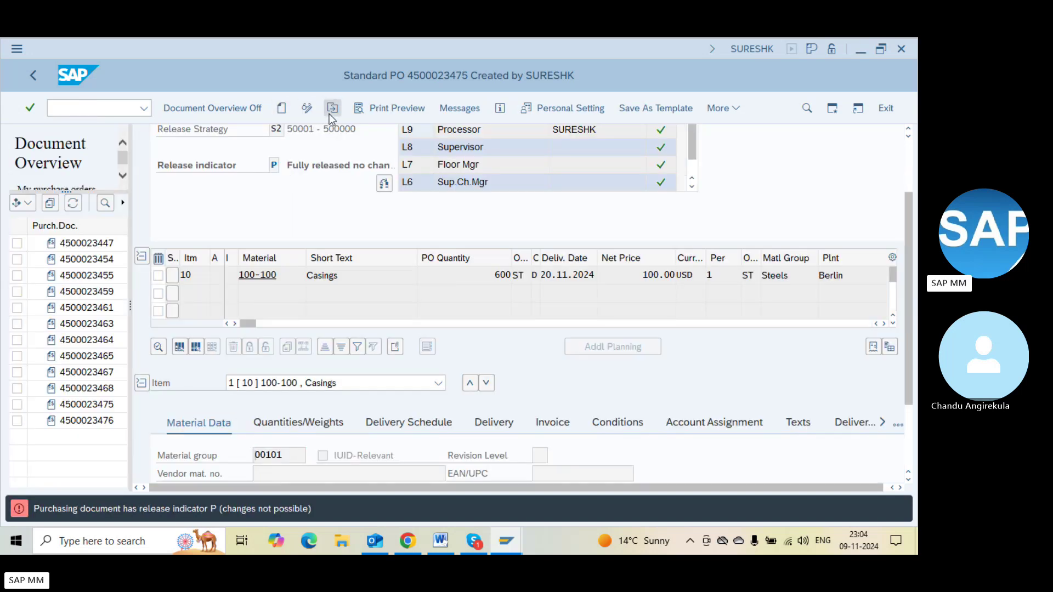
{"action": "left_click", "coordinate": [330, 110]}
{"action": "type", "text": "4500023476"}
{"action": "key", "text": "Return"}
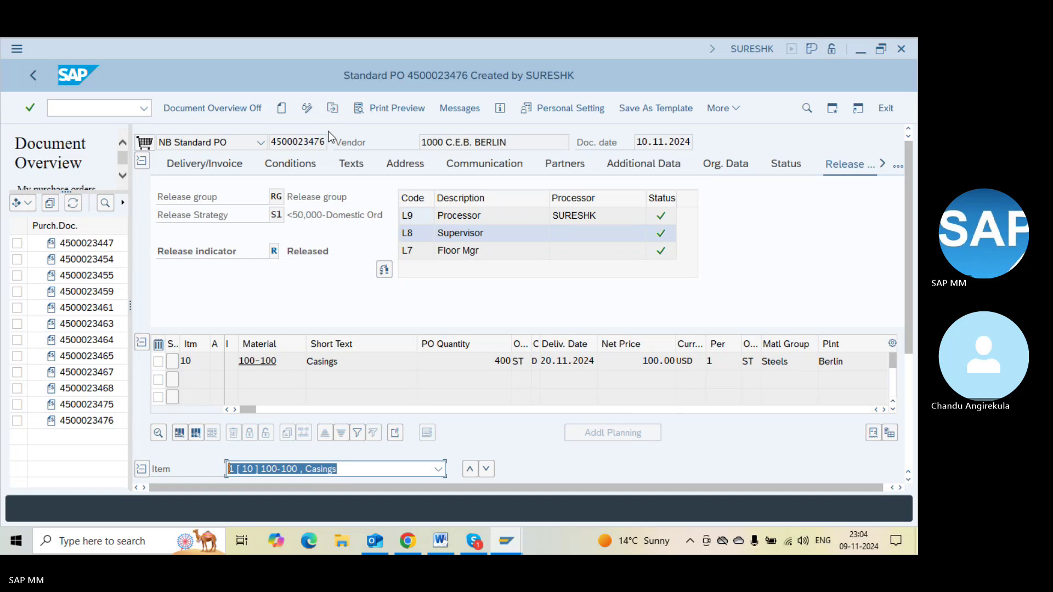
{"action": "left_click", "coordinate": [306, 113]}
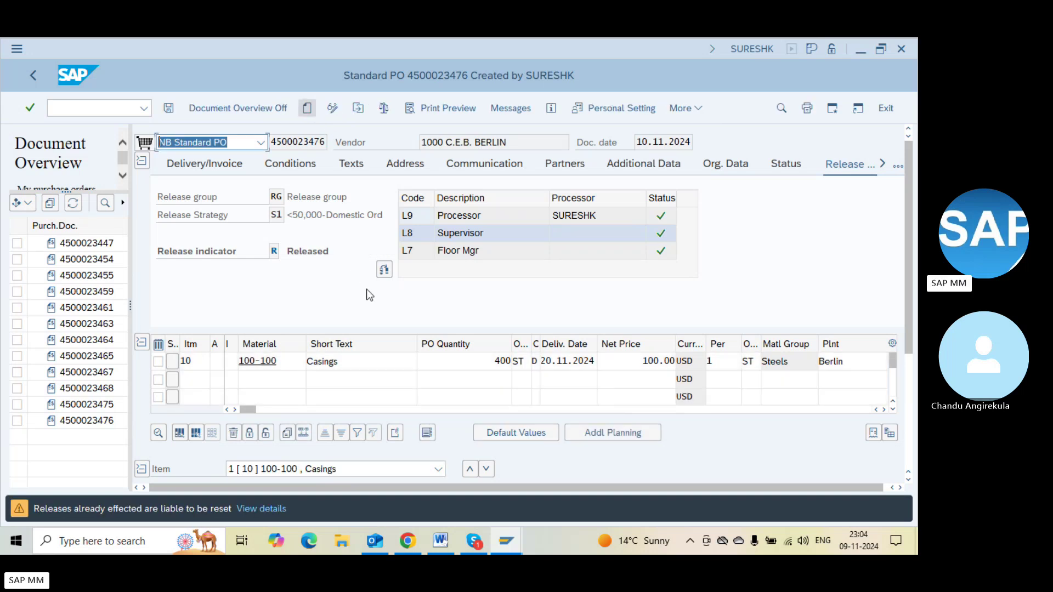
Try a quantity of 600 on item 10, check the order, and review release codes down to L6
{"action": "double_click", "coordinate": [467, 367]}
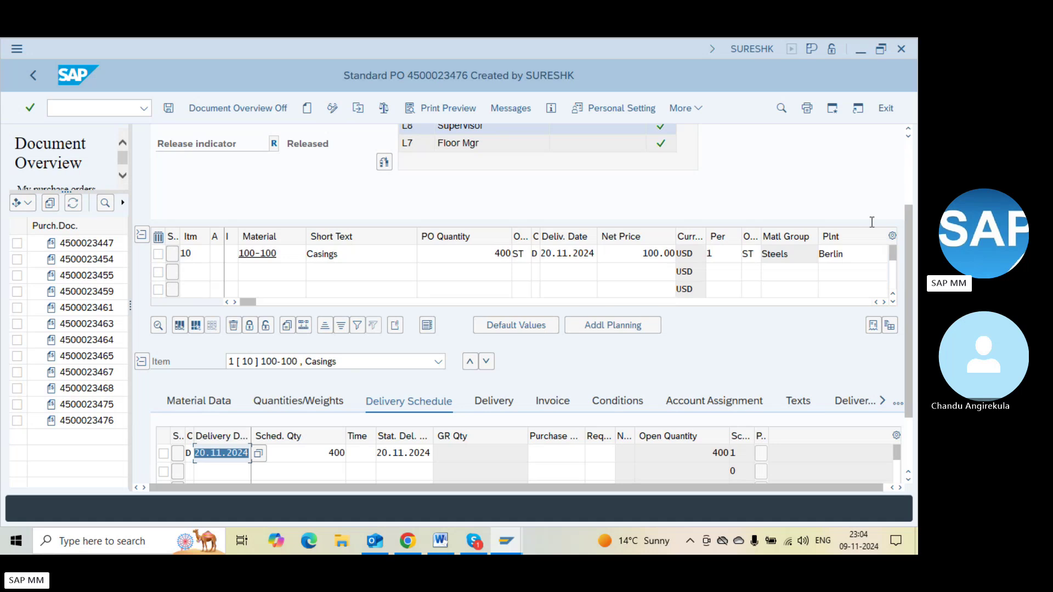
{"action": "left_click", "coordinate": [908, 204]}
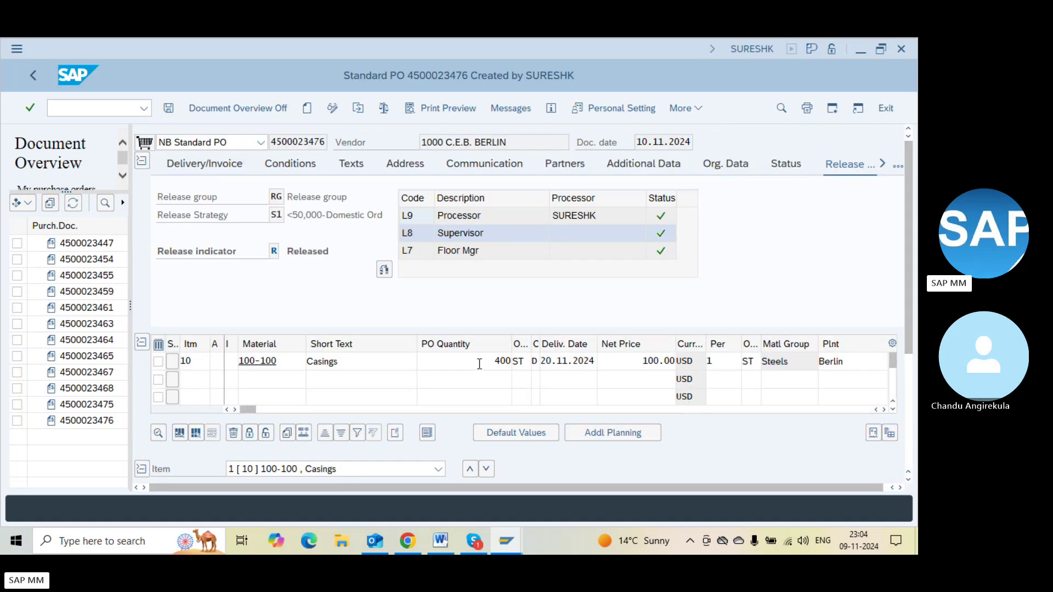
{"action": "left_click", "coordinate": [480, 363]}
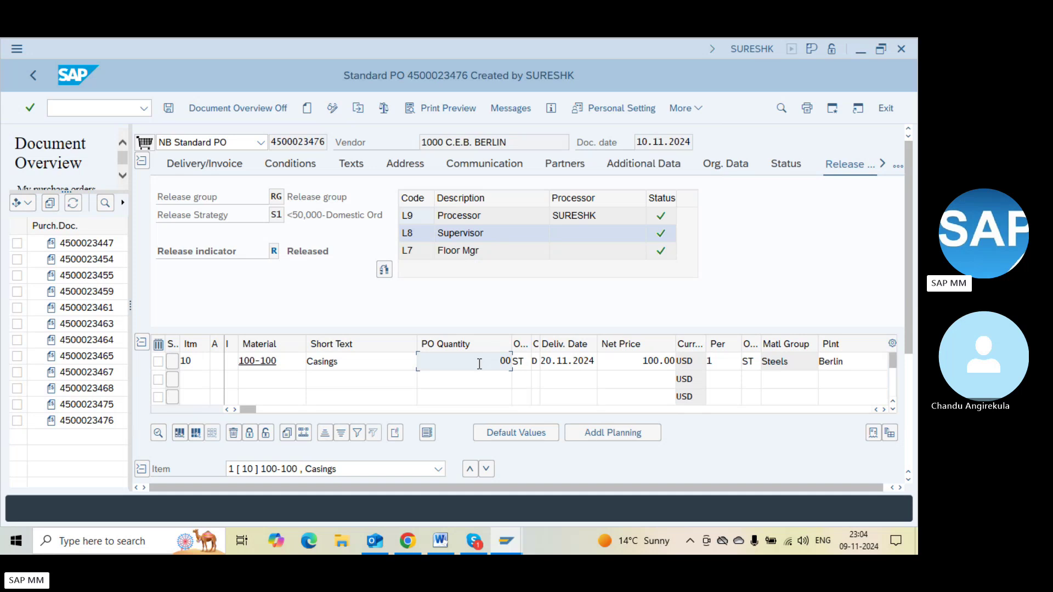
{"action": "type", "text": "6"}
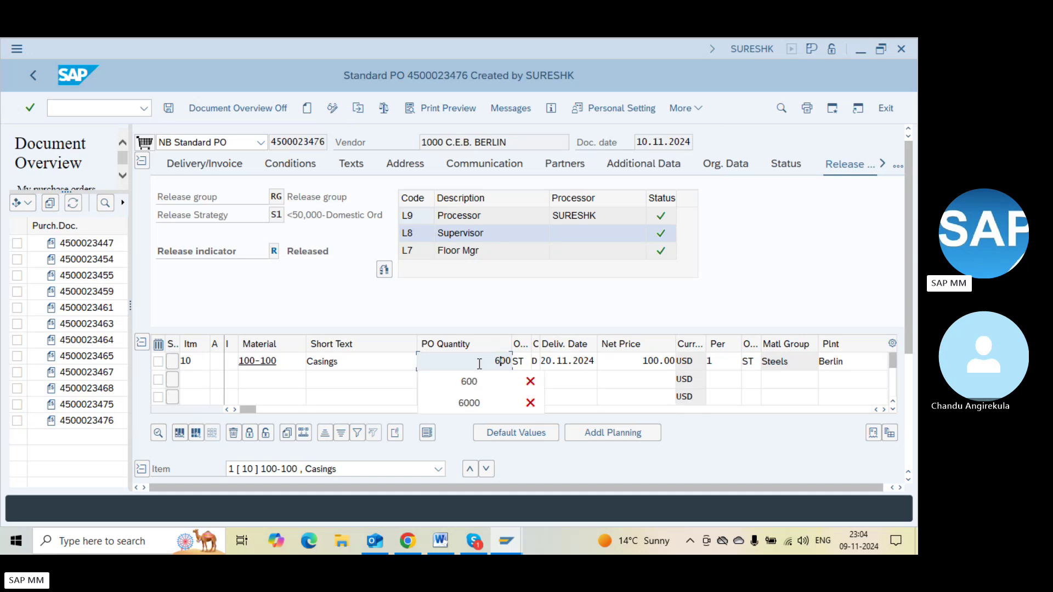
{"action": "double_click", "coordinate": [480, 363]}
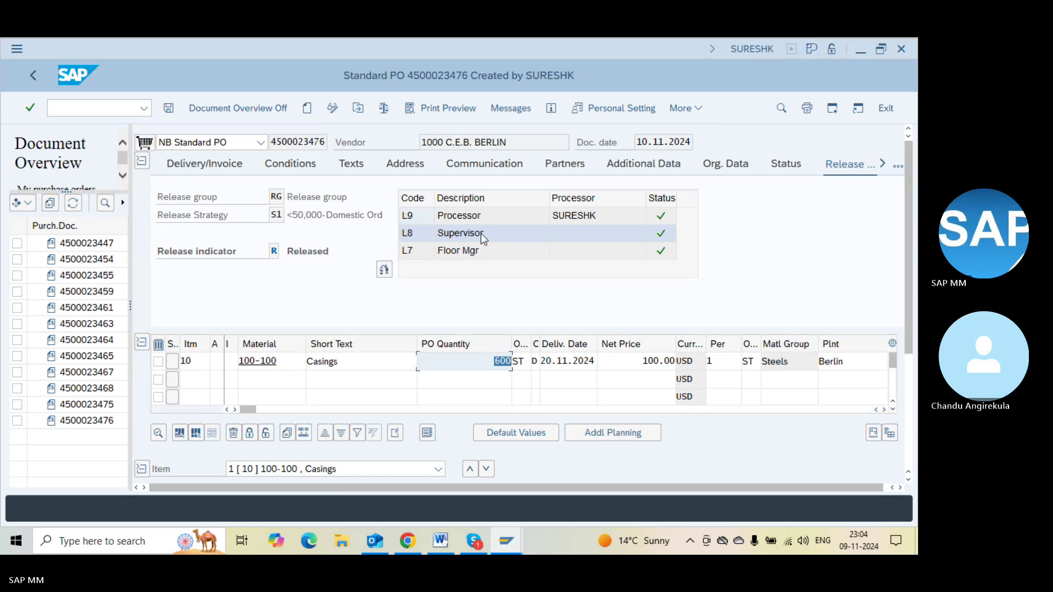
{"action": "left_click", "coordinate": [385, 110]}
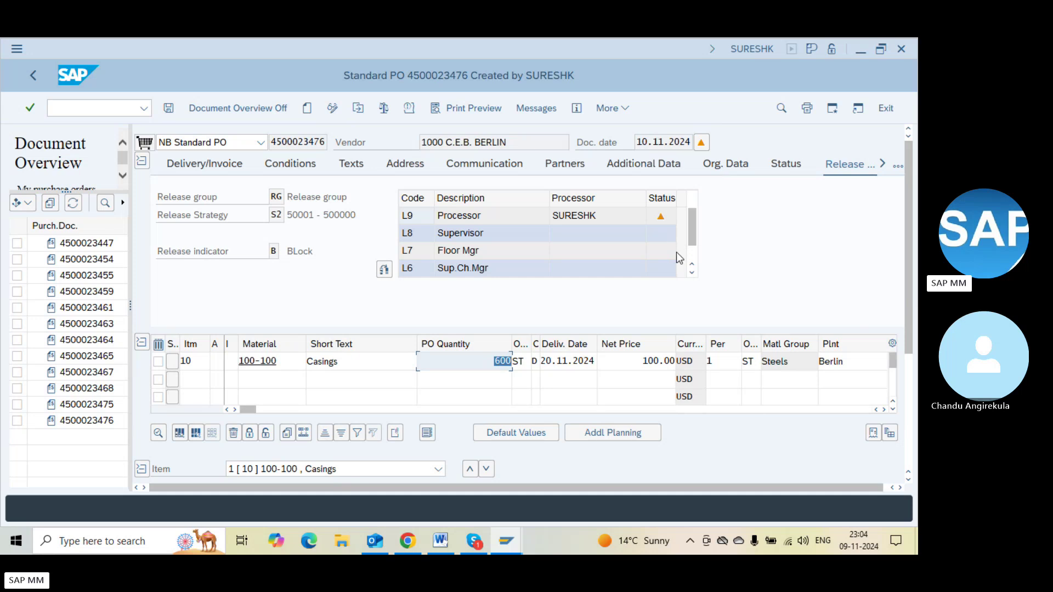
{"action": "left_click", "coordinate": [691, 251]}
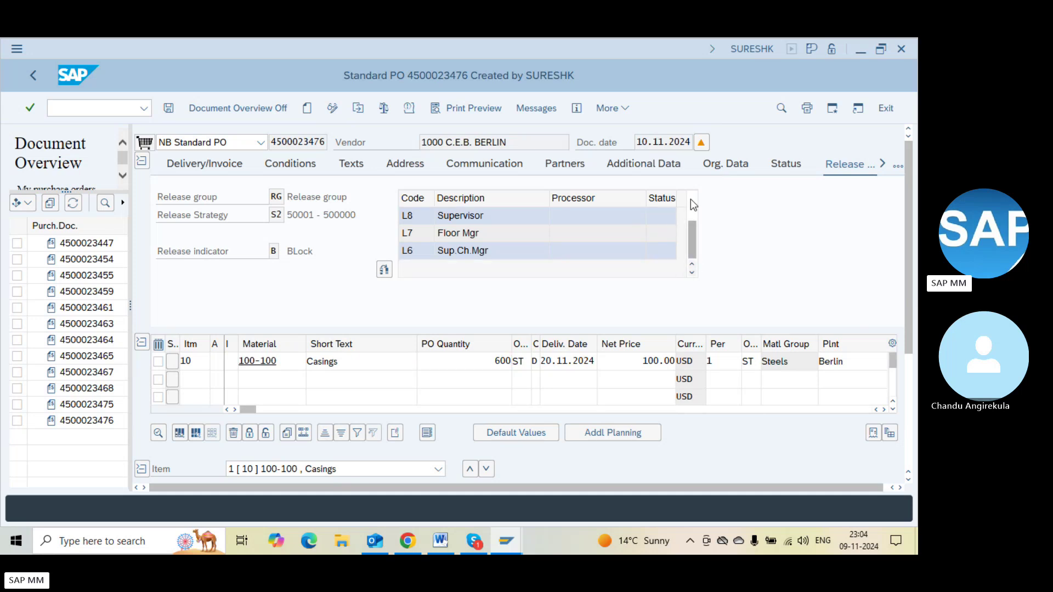
Set item 10's quantity to 501, check the order, and dismiss the release cancellation warnings
{"action": "left_click", "coordinate": [461, 366]}
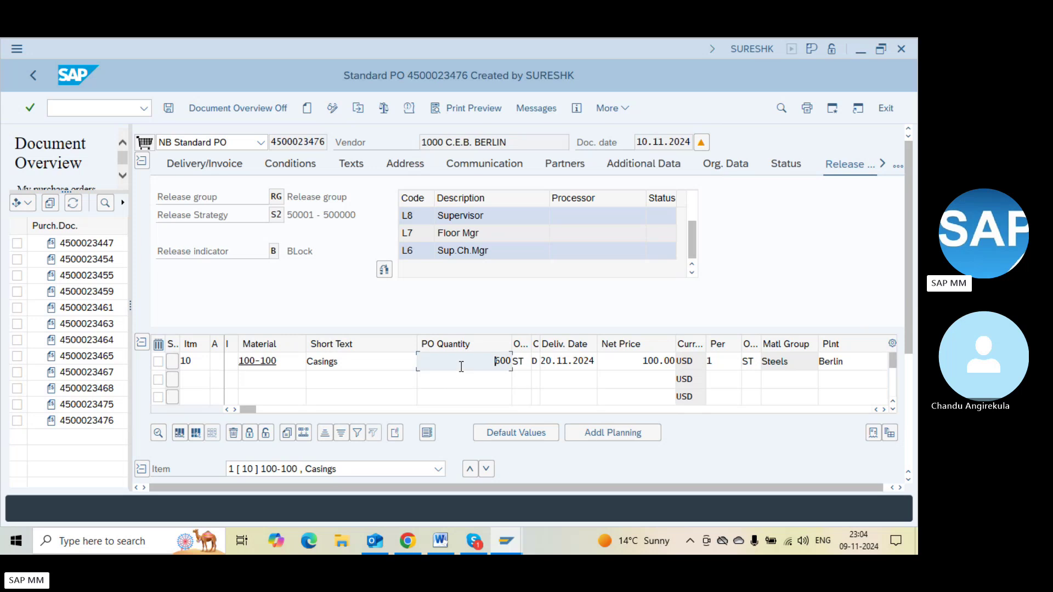
{"action": "key", "text": "Delete"}
{"action": "type", "text": "501"}
{"action": "key", "text": "Return"}
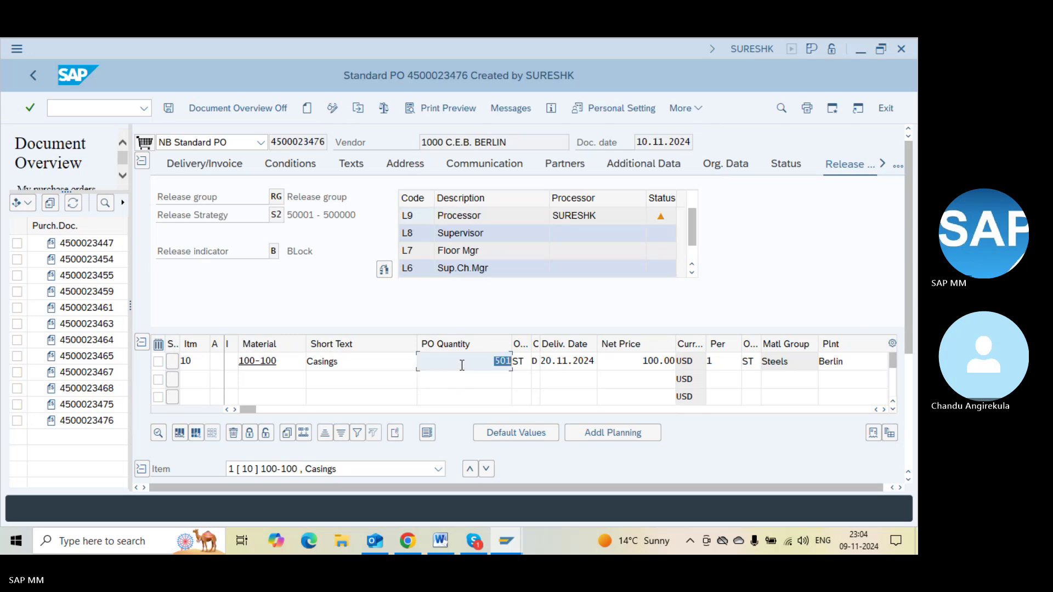
{"action": "left_click", "coordinate": [387, 113]}
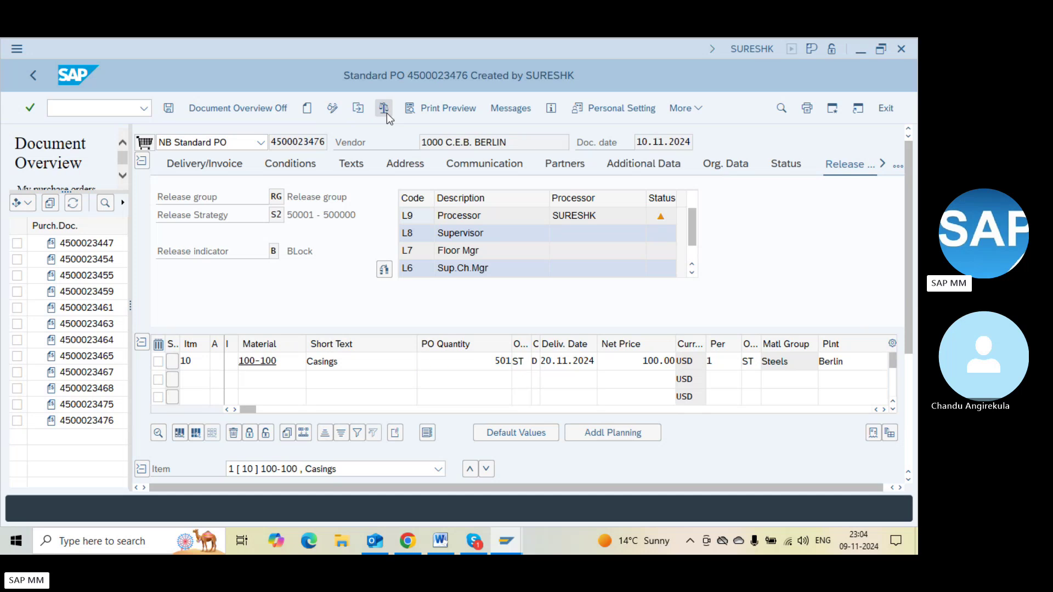
{"action": "key", "text": "Return"}
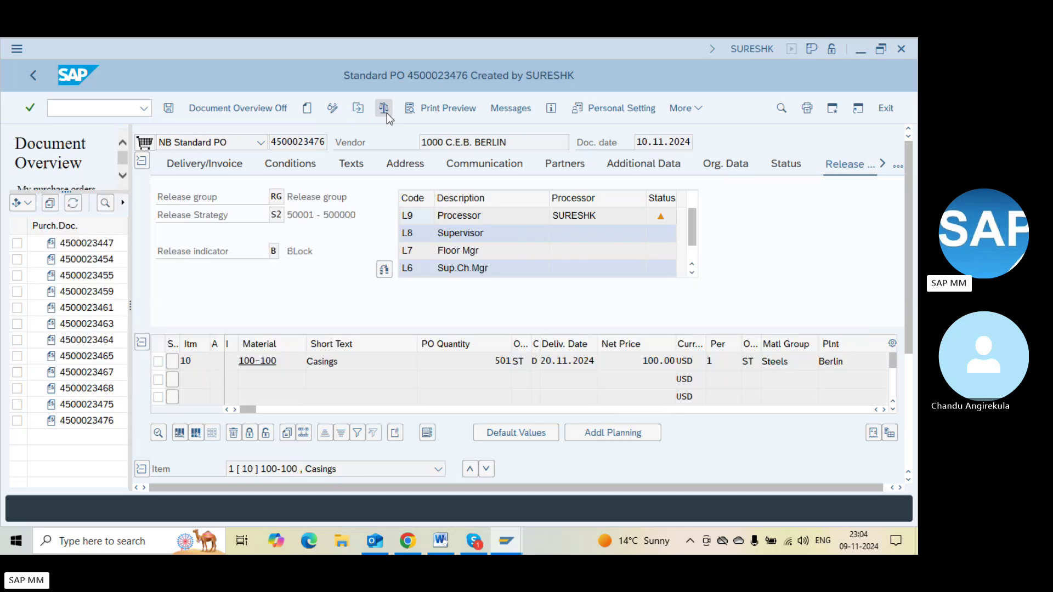
{"action": "left_click", "coordinate": [507, 359]}
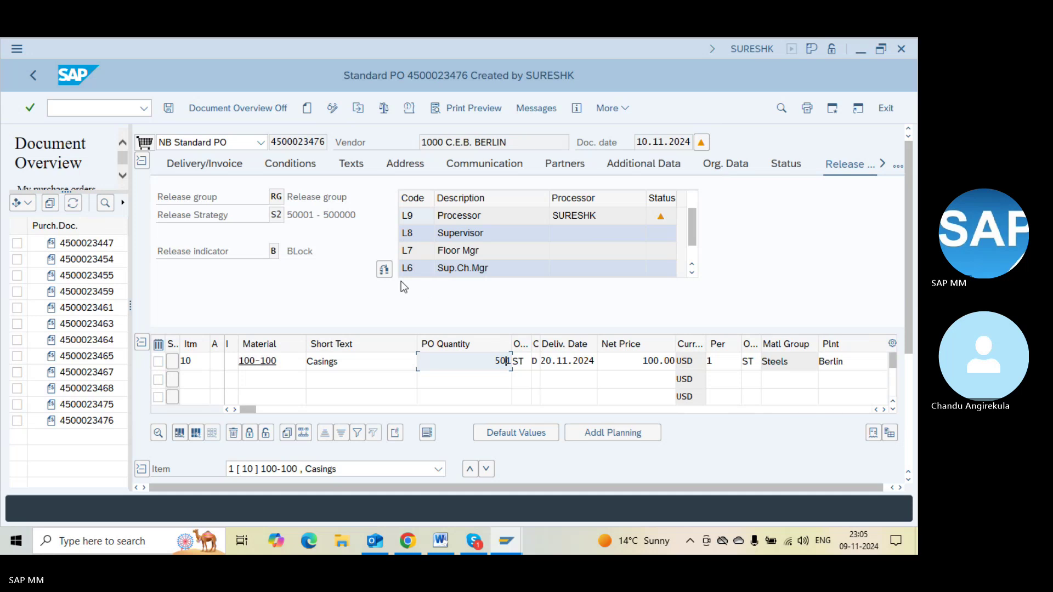
{"action": "left_click", "coordinate": [383, 108]}
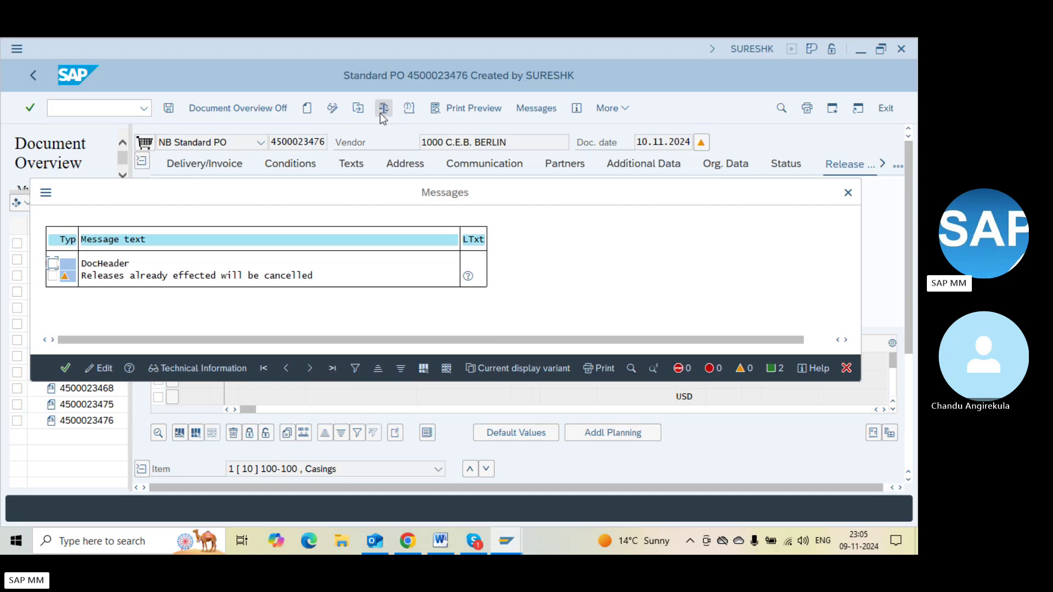
{"action": "key", "text": "Return"}
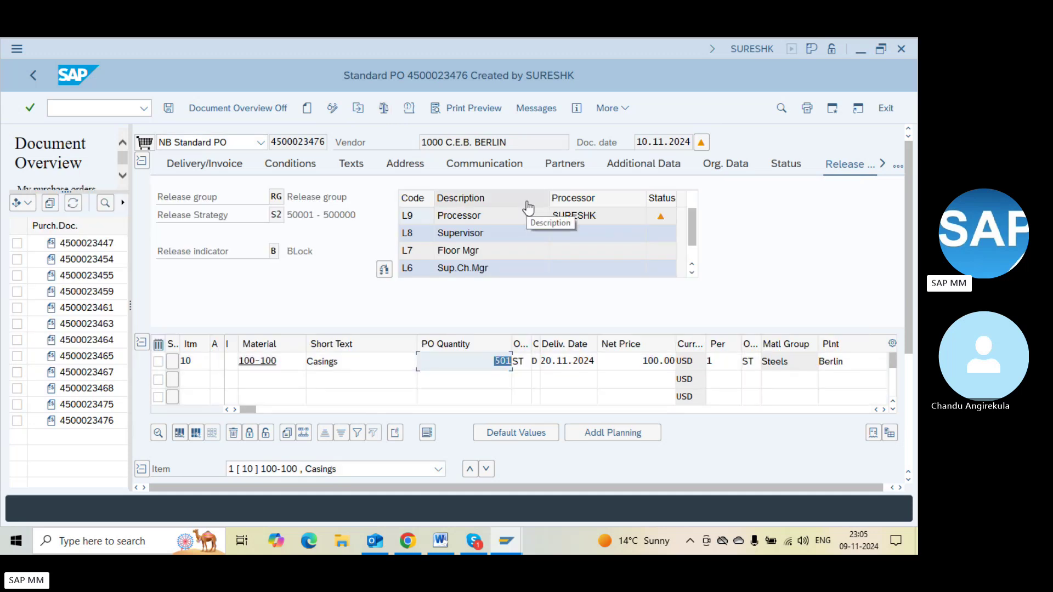
Change item 10's net price to 99 and check the order
{"action": "left_click", "coordinate": [629, 364]}
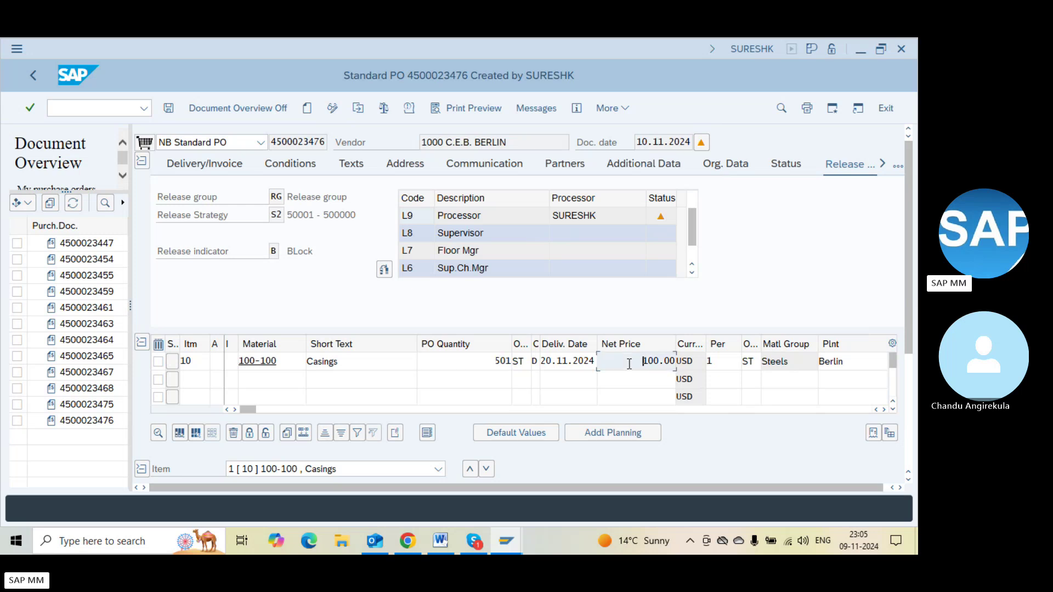
{"action": "key", "text": "Delete"}
{"action": "key", "text": "Delete"}
{"action": "key", "text": "Delete"}
{"action": "key", "text": "Delete"}
{"action": "type", "text": "99"}
{"action": "key", "text": "Return"}
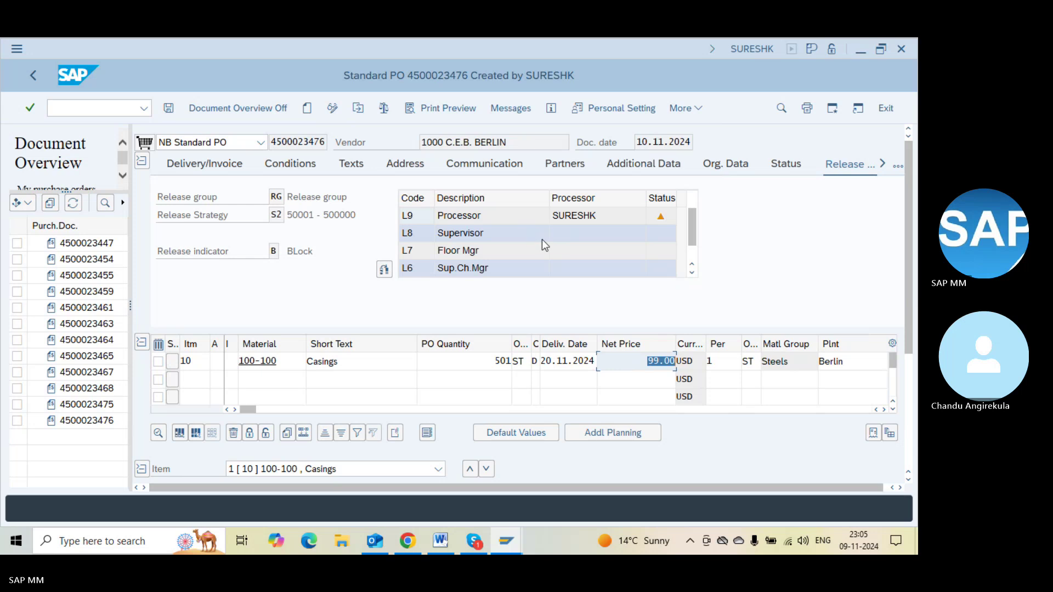
{"action": "left_click", "coordinate": [387, 114]}
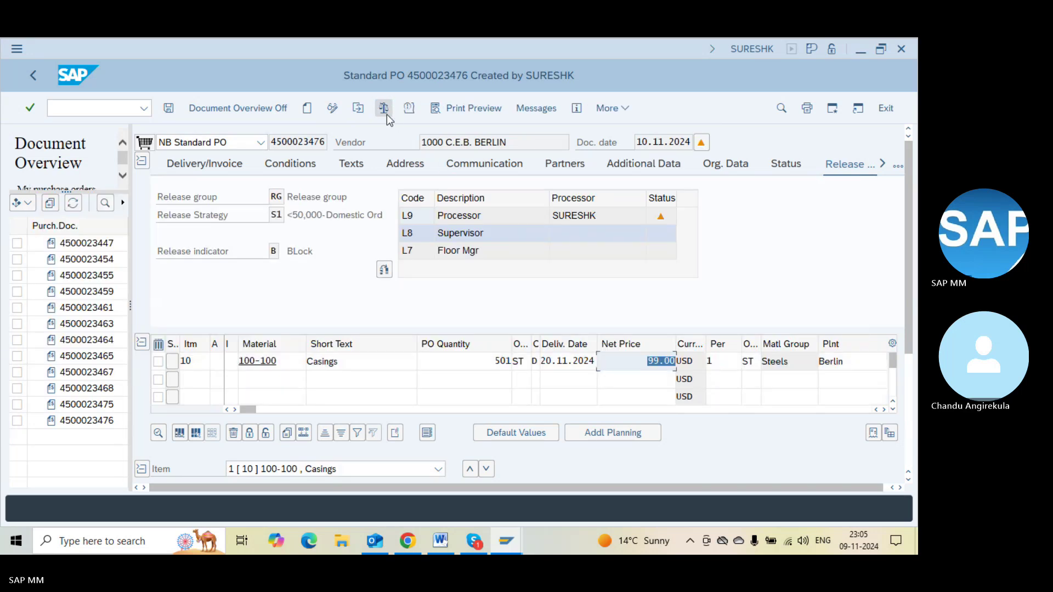
{"action": "key", "text": "F3"}
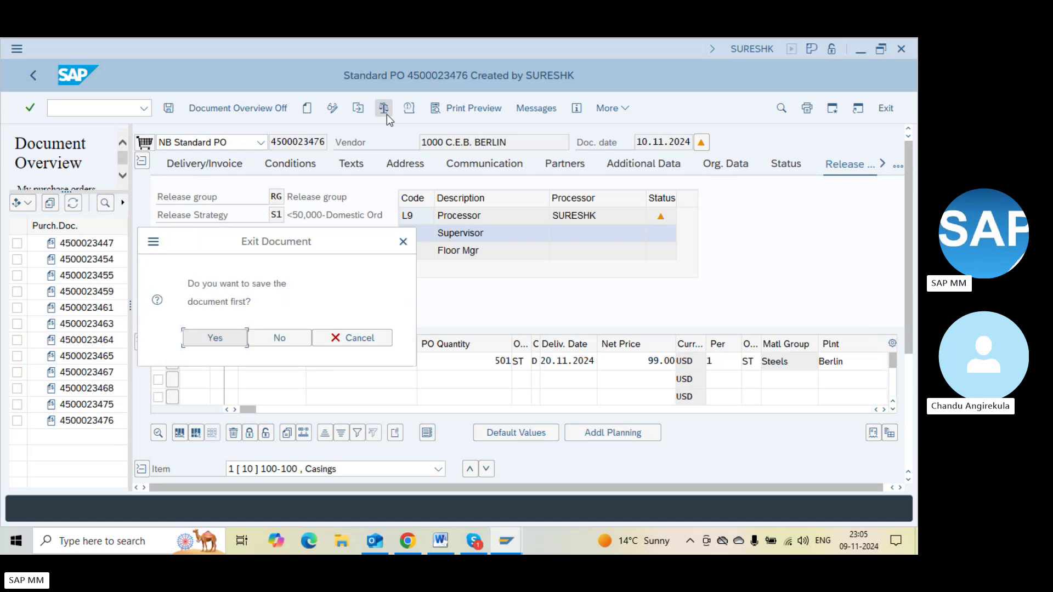
{"action": "left_click", "coordinate": [279, 338]}
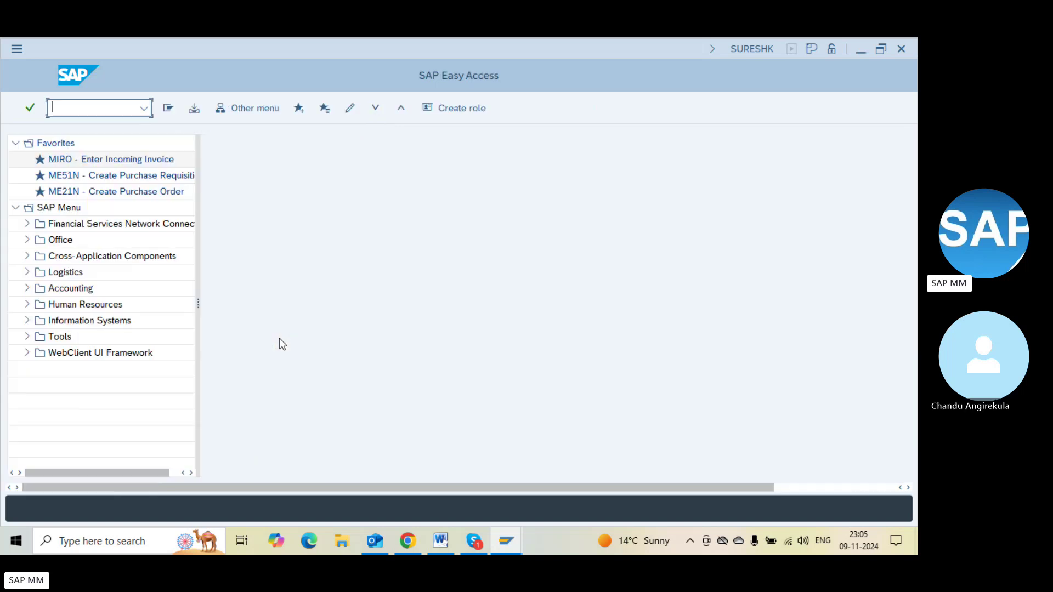
{"action": "key", "text": "alt+Tab"}
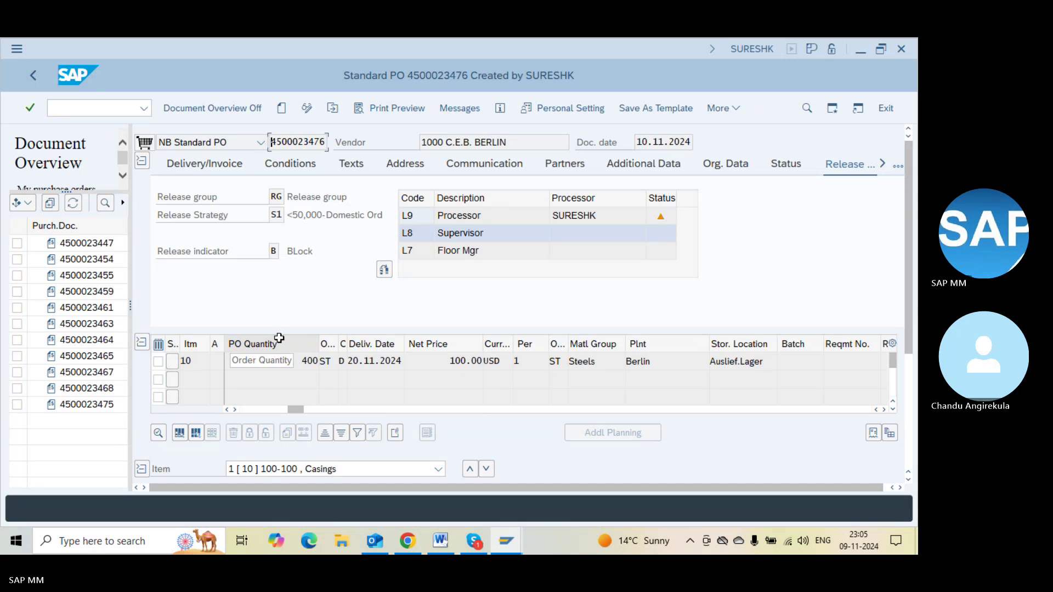
{"action": "key", "text": "F3"}
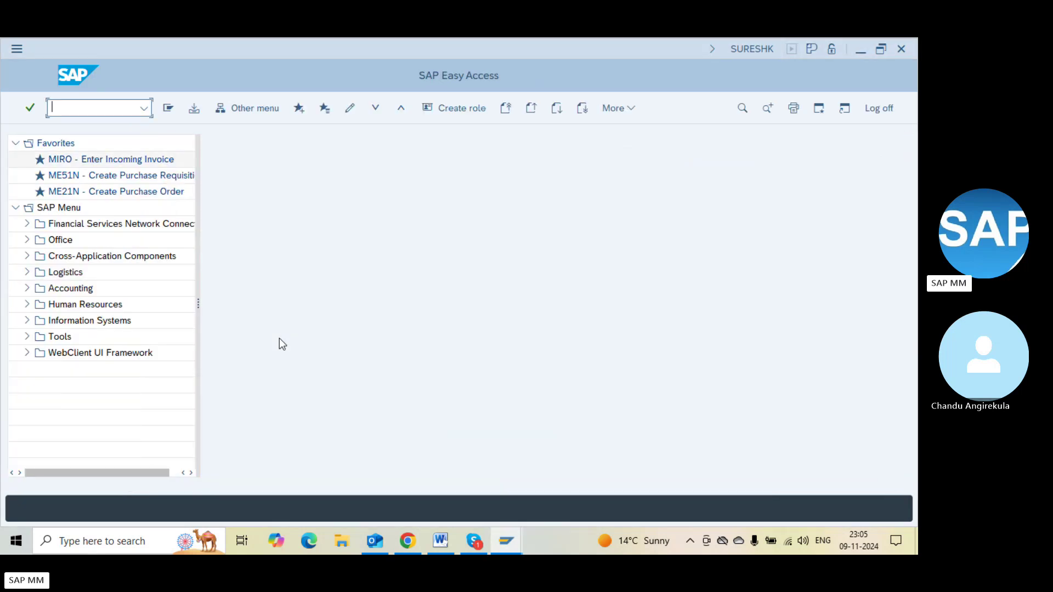
{"action": "key", "text": "alt+Tab"}
{"action": "key", "text": "alt+Tab"}
{"action": "key", "text": "alt+Tab"}
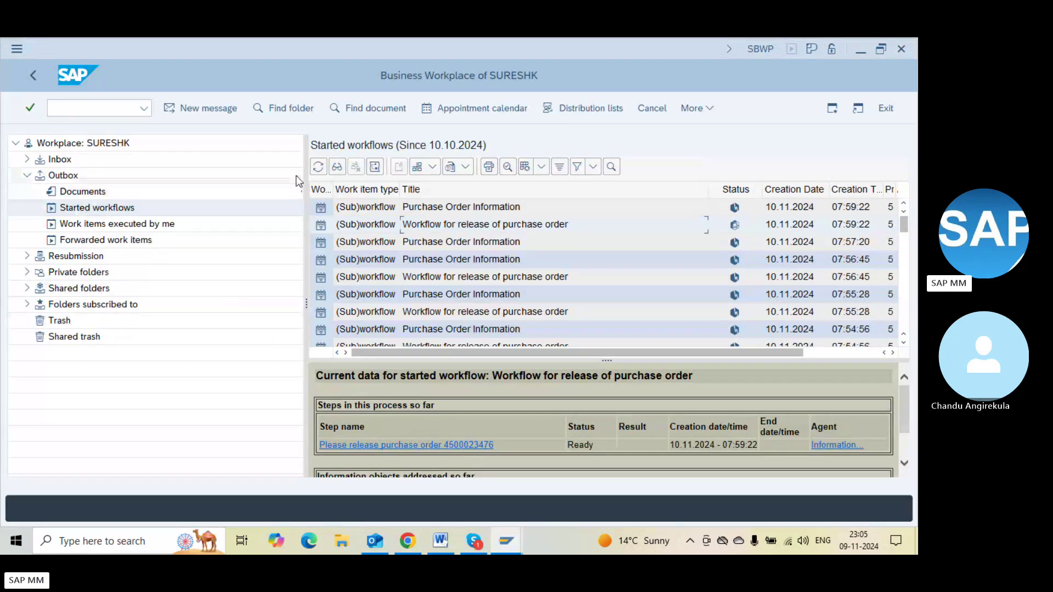
{"action": "left_click", "coordinate": [90, 210]}
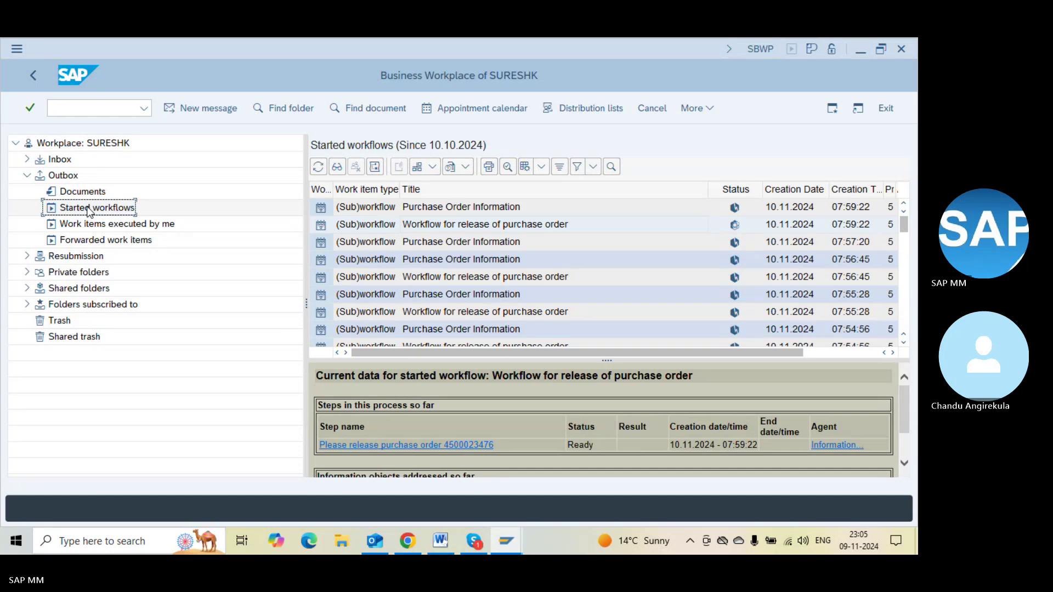
{"action": "double_click", "coordinate": [433, 225]}
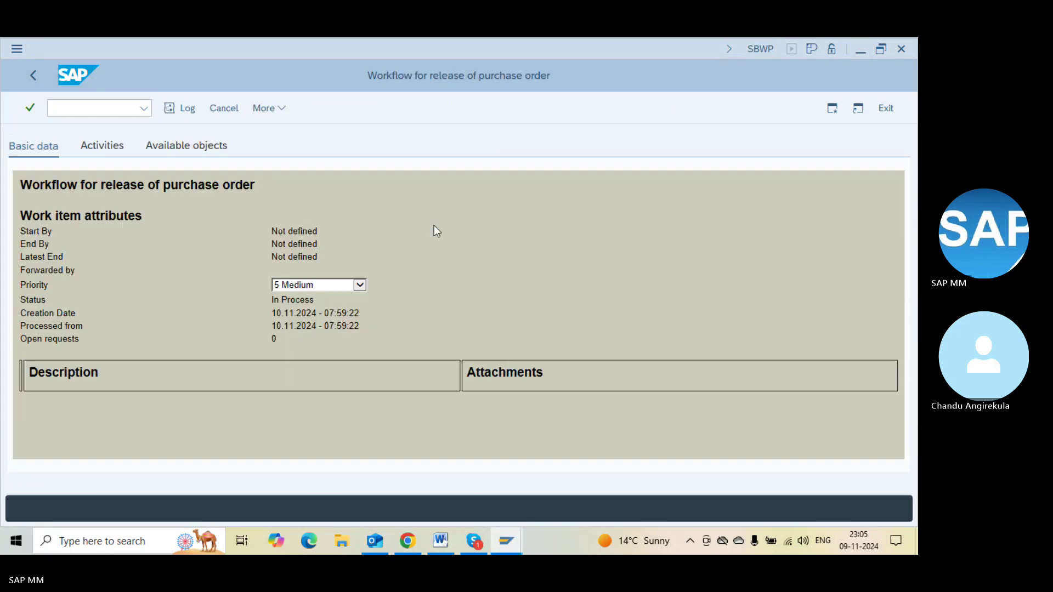
{"action": "key", "text": "F3"}
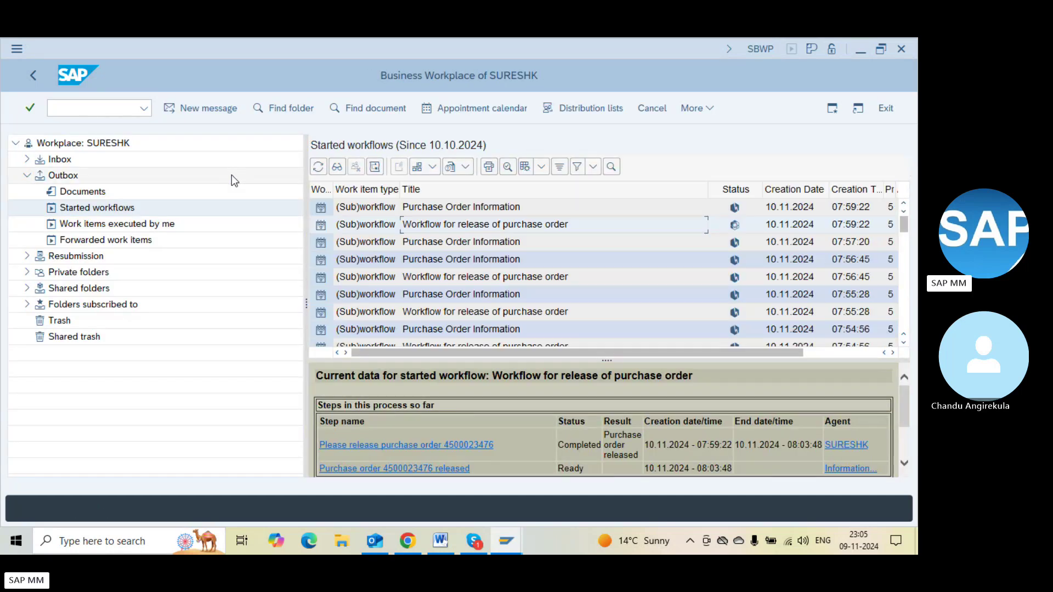
{"action": "key", "text": "alt+Tab"}
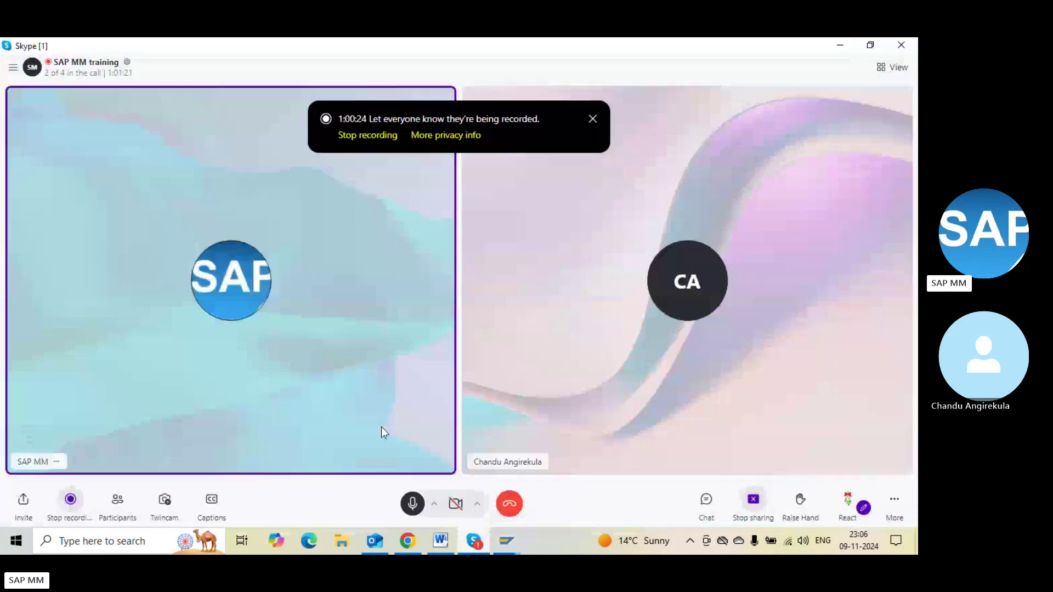